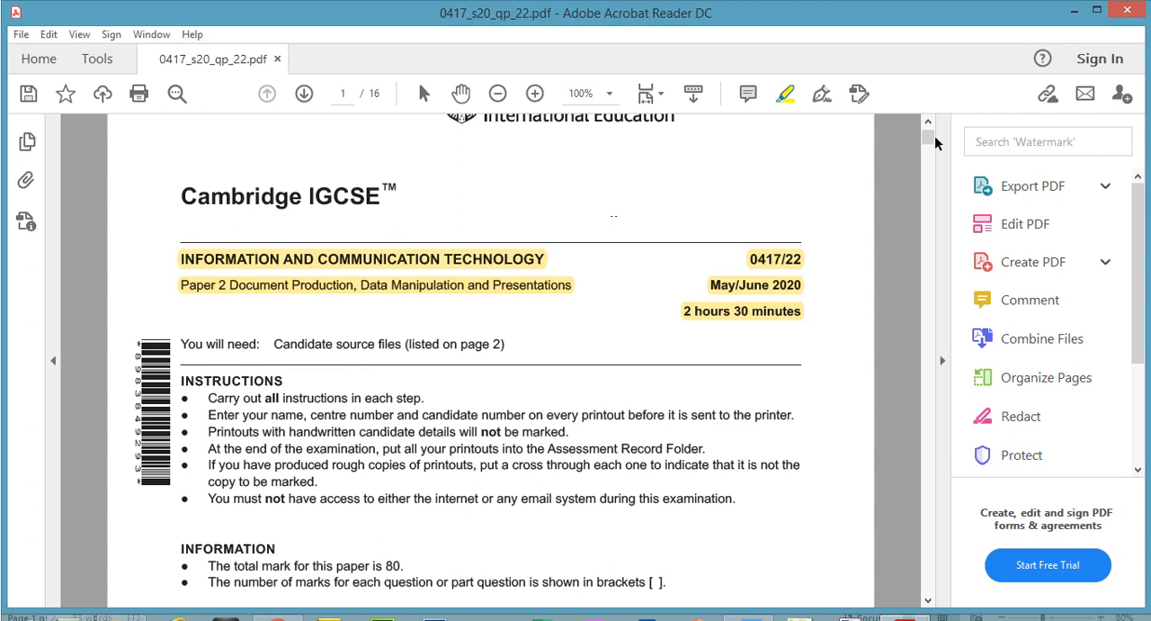
Step: Highlight the "Task 3 – Database" heading and the introductory sentence about reports and date format on page 7 of the exam paper
{"action": "left_click_drag", "start_coordinate": [934, 140], "coordinate": [931, 313]}
{"action": "left_click", "coordinate": [527, 175]}
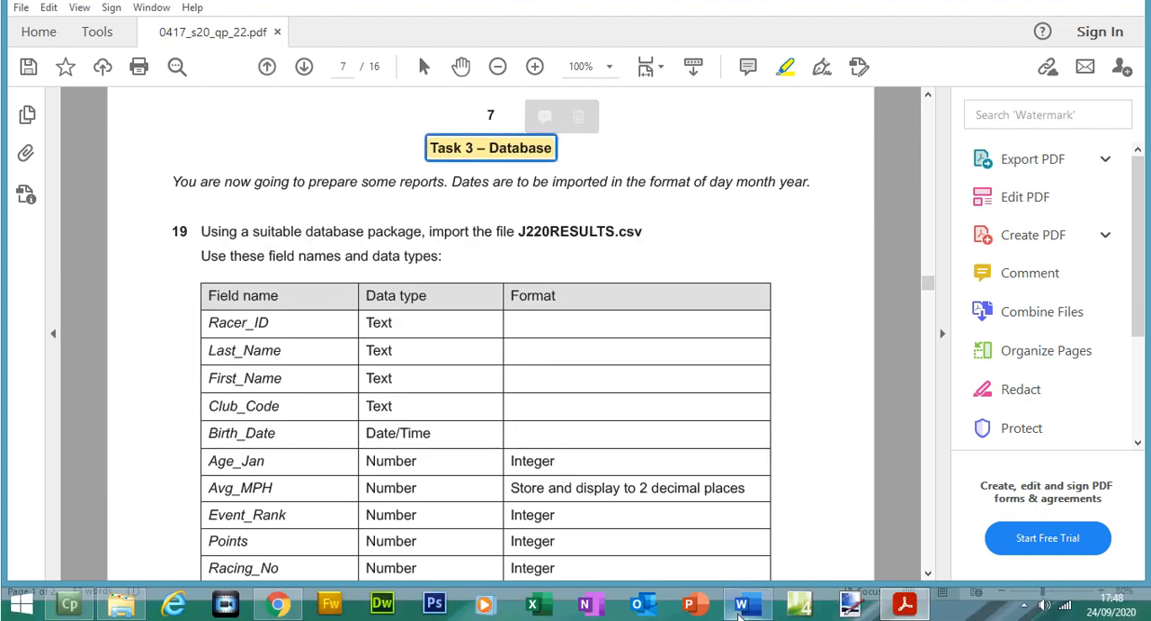
{"action": "left_click", "coordinate": [740, 604]}
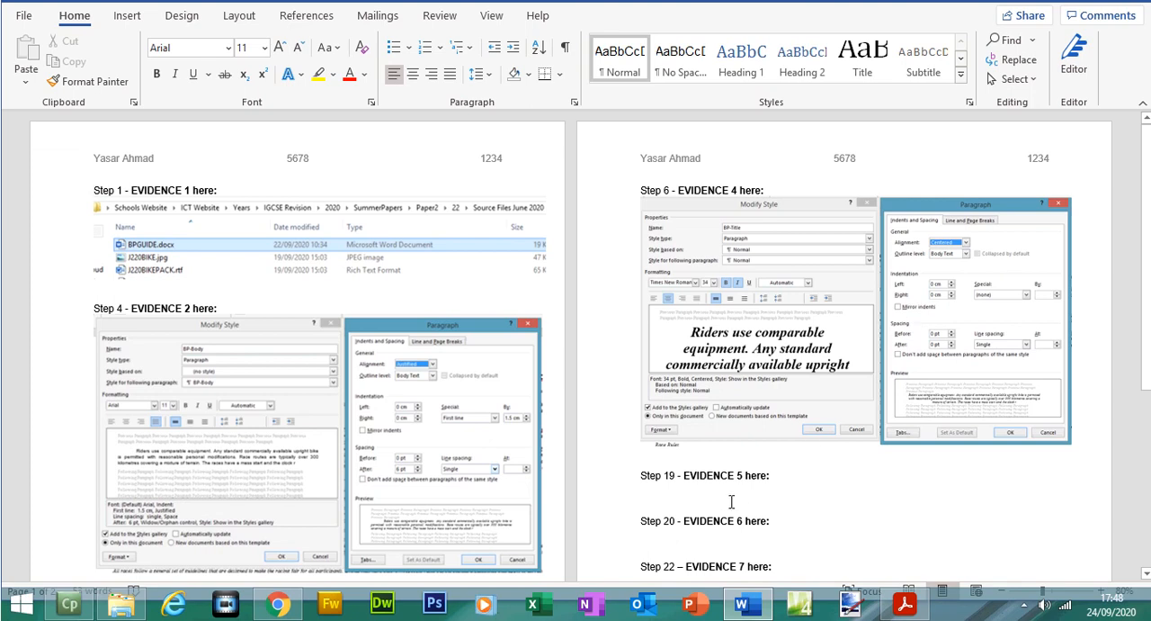
{"action": "left_click", "coordinate": [905, 604]}
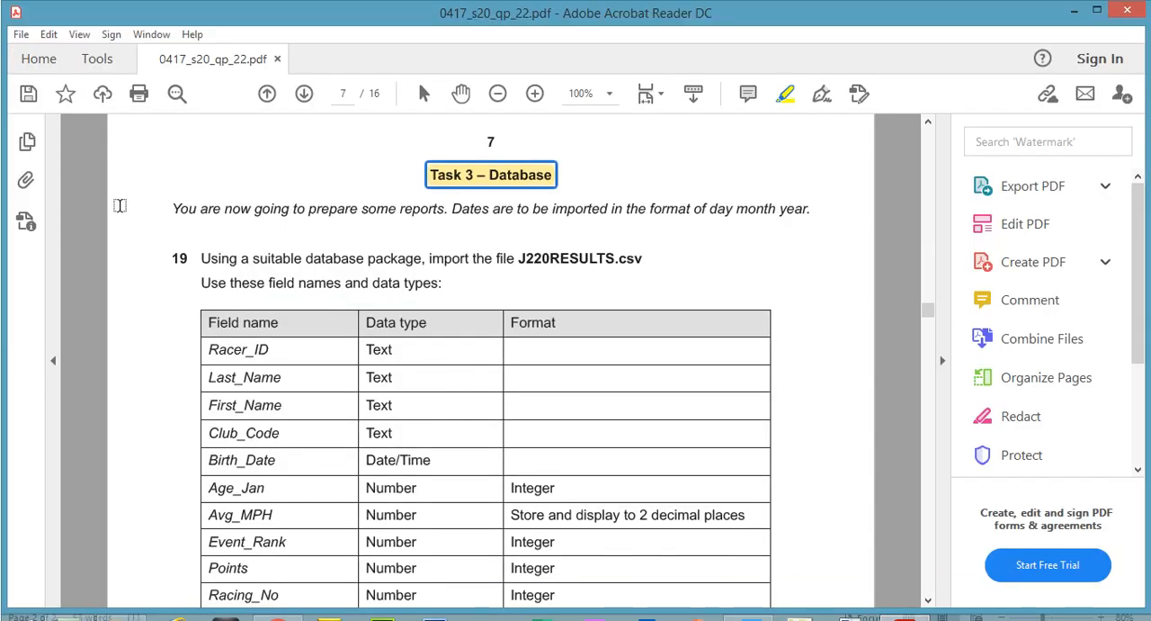
{"action": "mouse_move", "coordinate": [169, 207]}
{"action": "left_mouse_down"}
{"action": "mouse_move", "coordinate": [805, 209]}
{"action": "mouse_move", "coordinate": [794, 211]}
{"action": "left_mouse_up"}
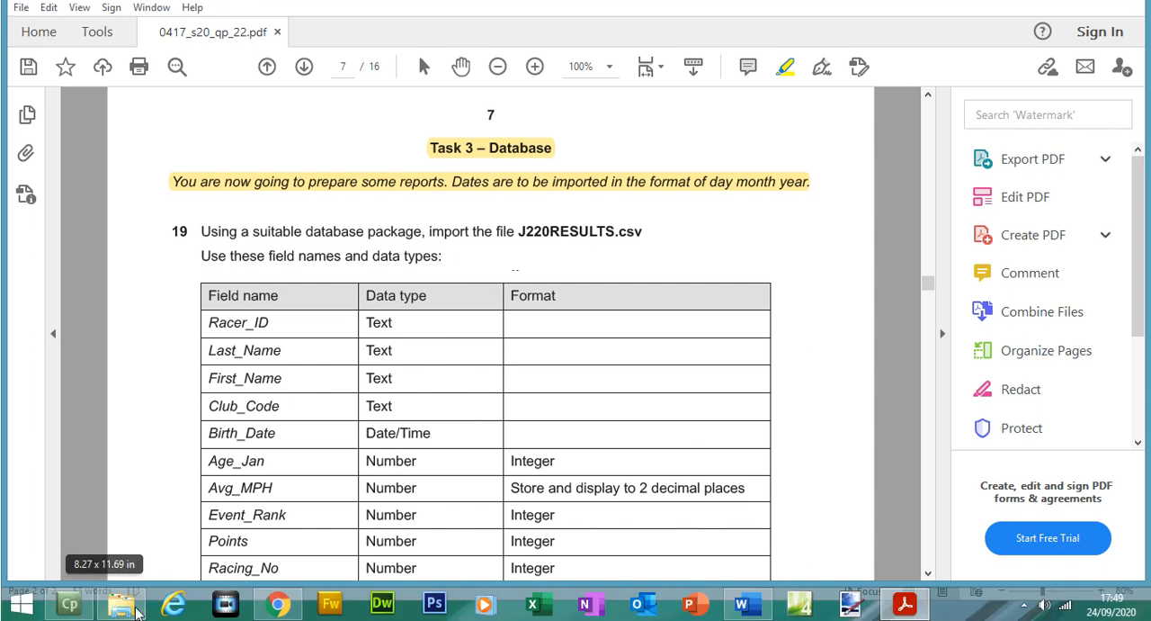
Step: Create a Microsoft Access database named 2020.accdb in the Source Files June 2020 folder and open it
{"action": "left_click", "coordinate": [135, 610]}
{"action": "double_click", "coordinate": [228, 79]}
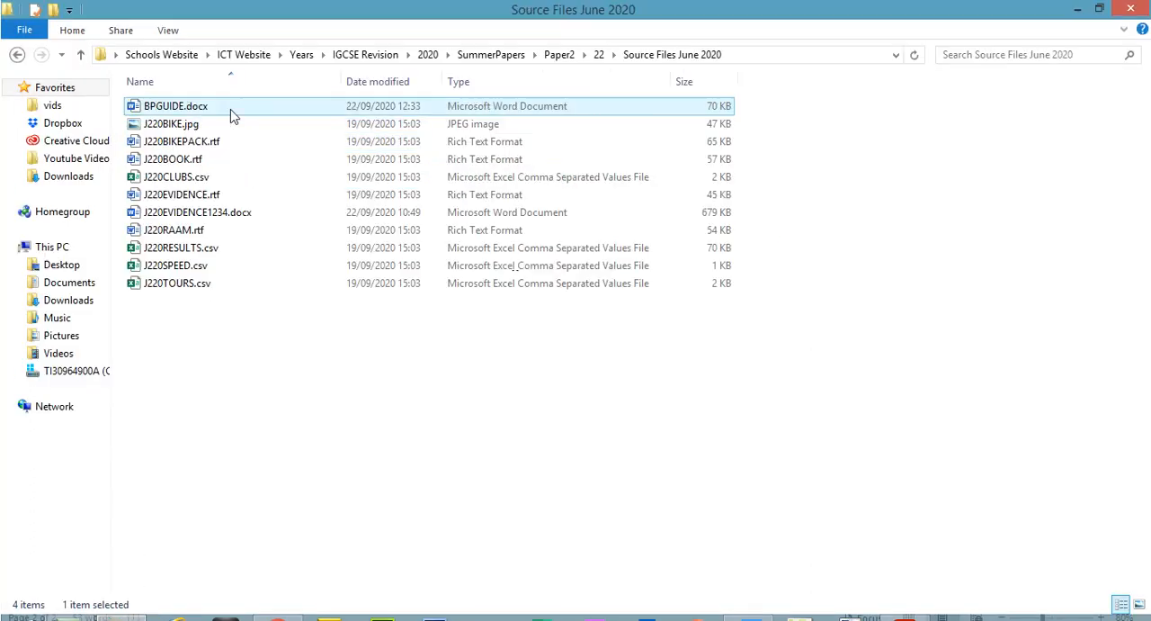
{"action": "right_click", "coordinate": [238, 342]}
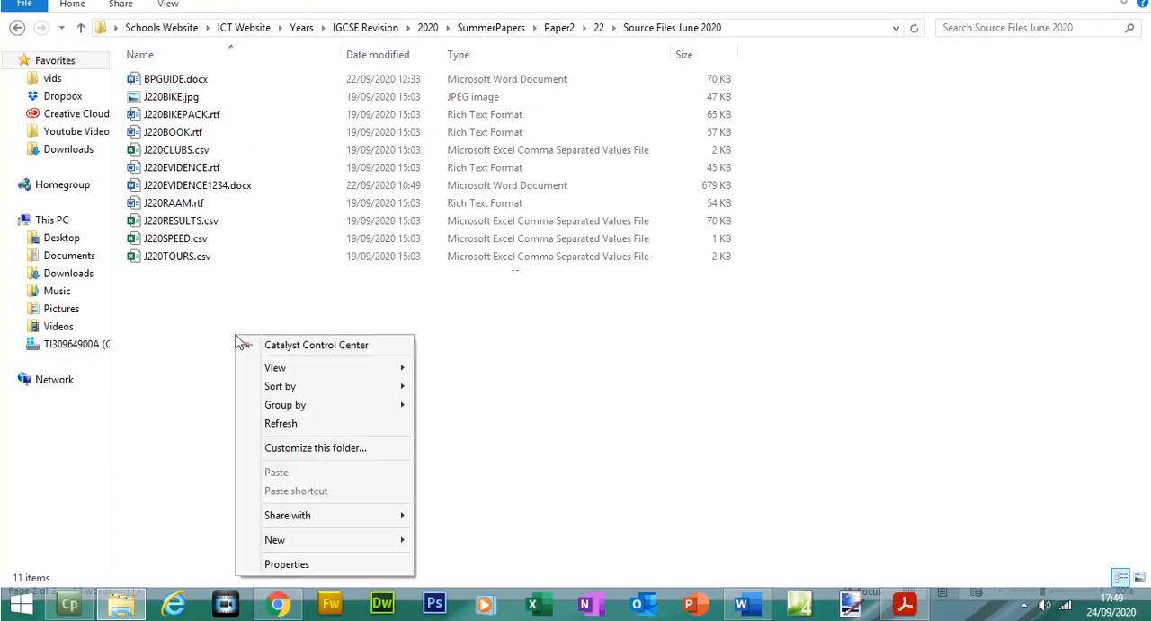
{"action": "mouse_move", "coordinate": [363, 540]}
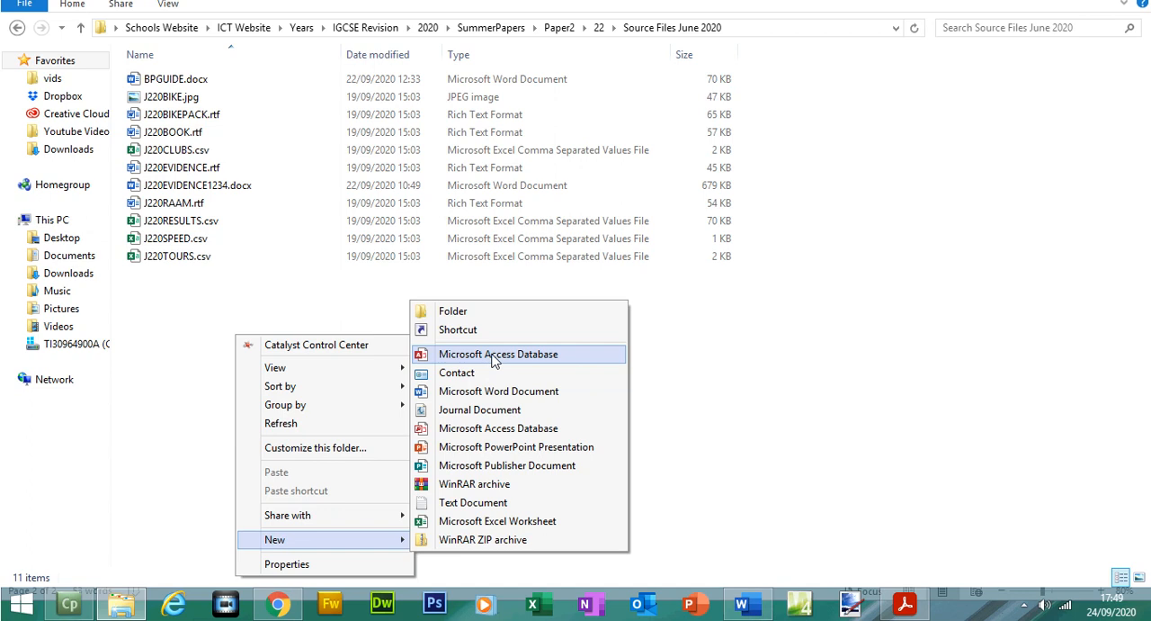
{"action": "left_click", "coordinate": [494, 356]}
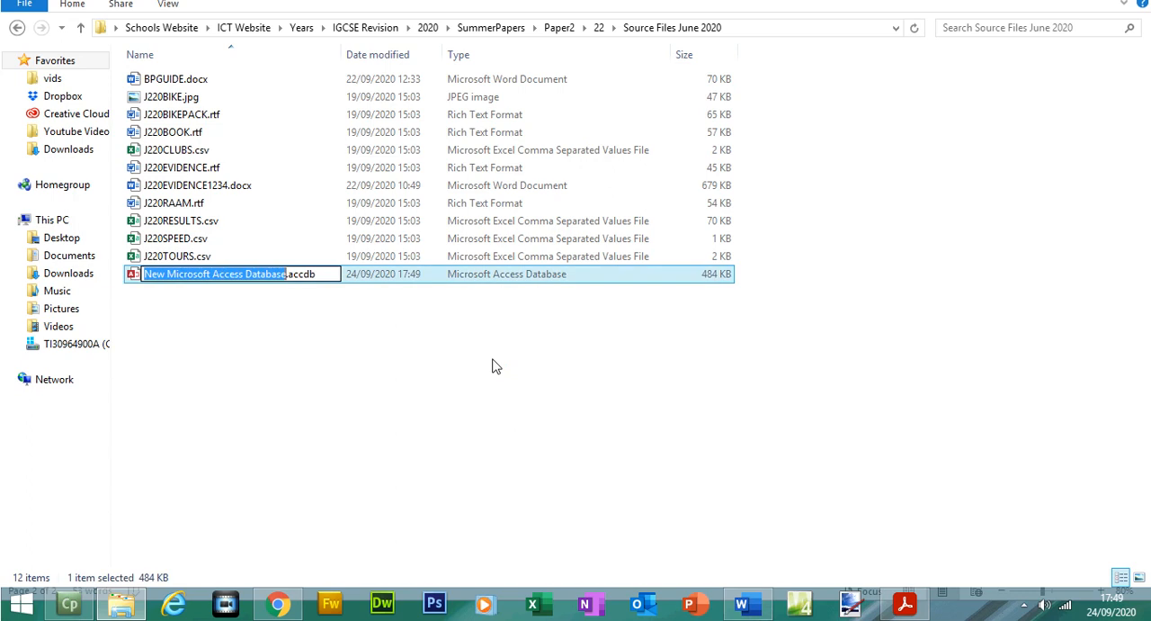
{"action": "type", "text": "2020"}
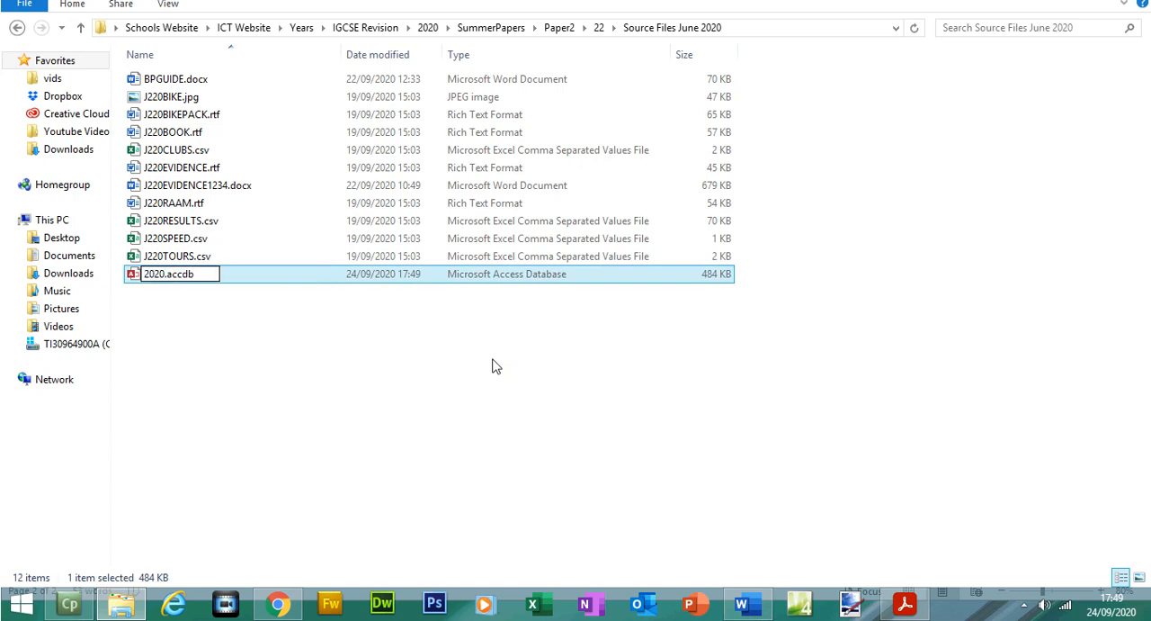
{"action": "left_click", "coordinate": [493, 366]}
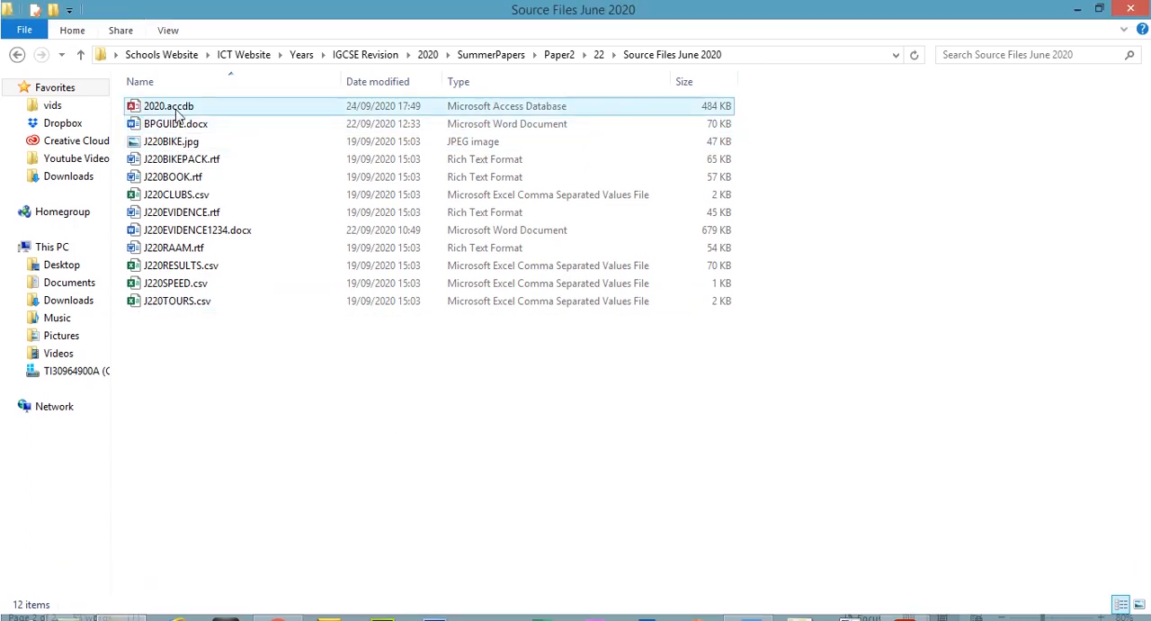
{"action": "left_click", "coordinate": [178, 112]}
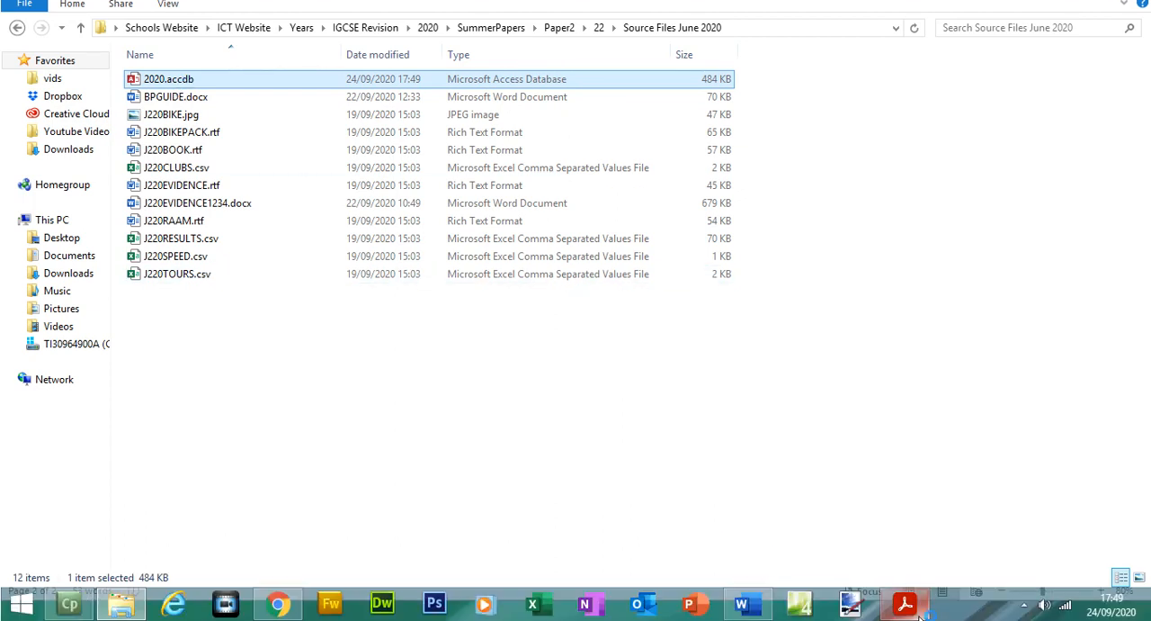
Step: Highlight the file name J220RESULTS.csv in question 19 of the exam paper, and open that file from the source folder in Excel
{"action": "left_click", "coordinate": [908, 607]}
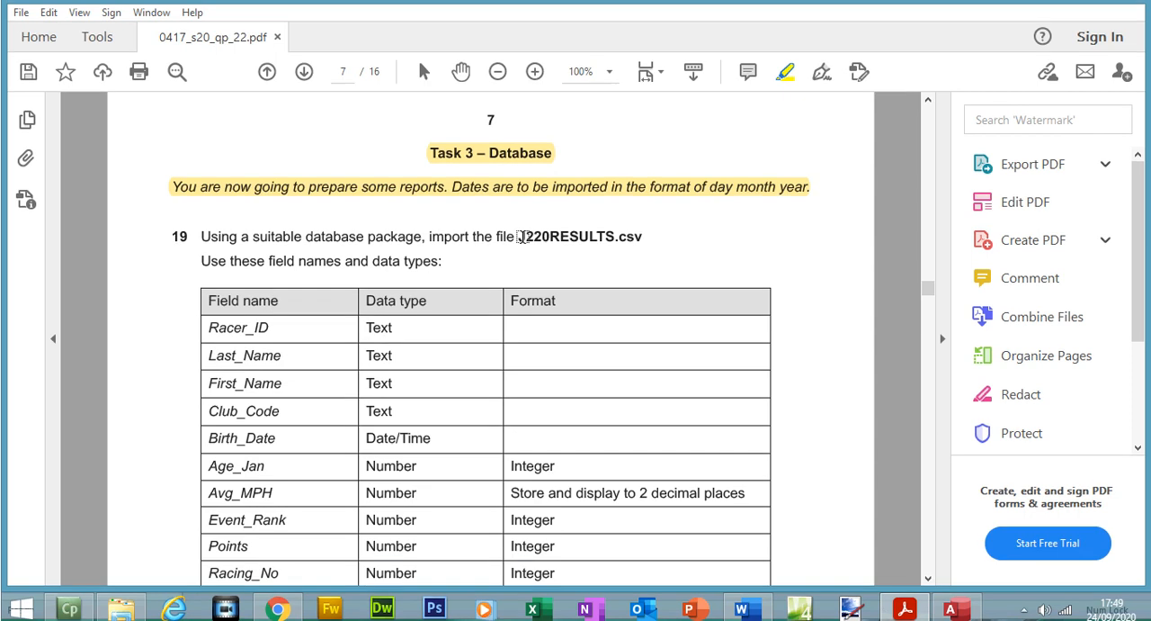
{"action": "left_click_drag", "start_coordinate": [520, 235], "coordinate": [646, 237]}
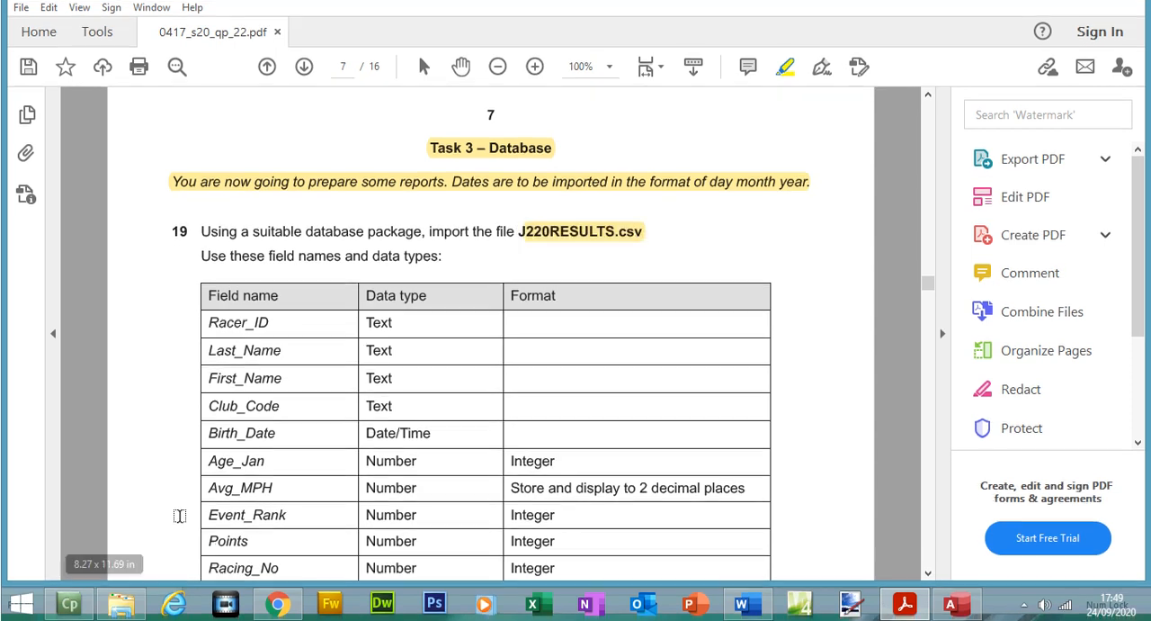
{"action": "left_click", "coordinate": [122, 605]}
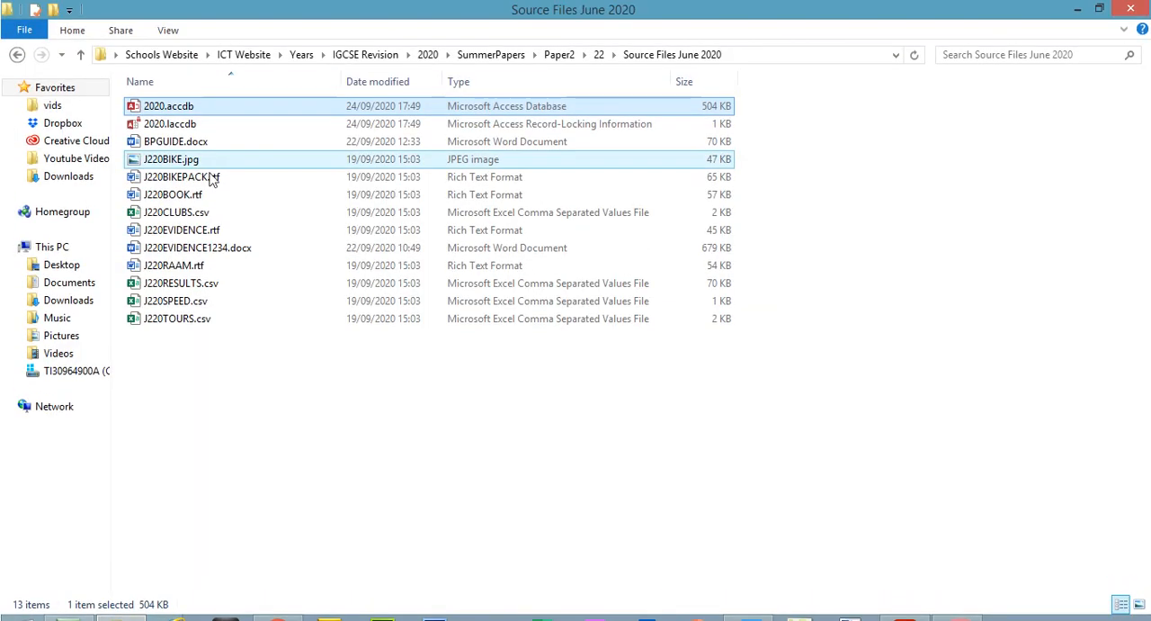
{"action": "left_click", "coordinate": [198, 287]}
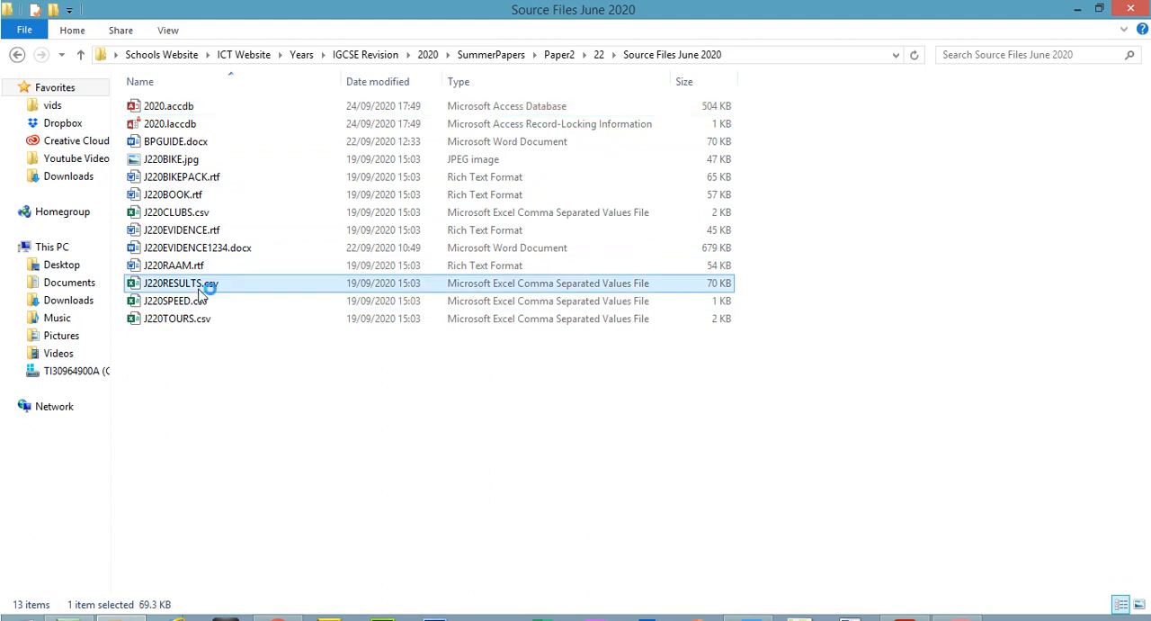
{"action": "double_click", "coordinate": [199, 288]}
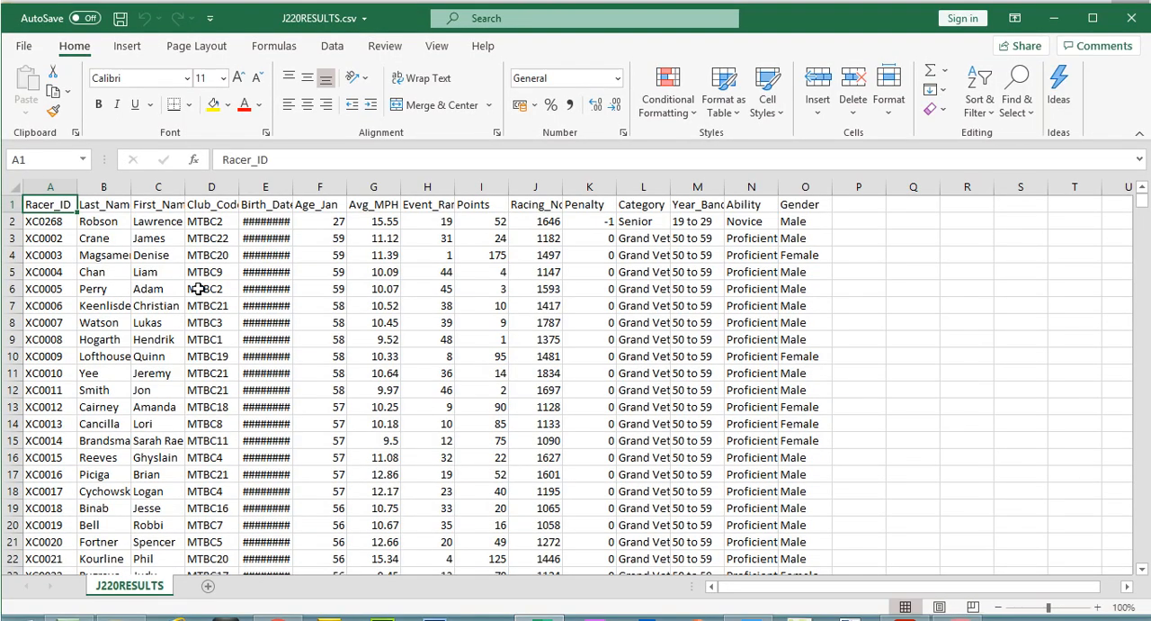
Step: Fit the Last_Name, Club_Code and Birth_Date column widths to examine the field names and data, and close the file without saving
{"action": "double_click", "coordinate": [135, 188]}
{"action": "double_click", "coordinate": [190, 188]}
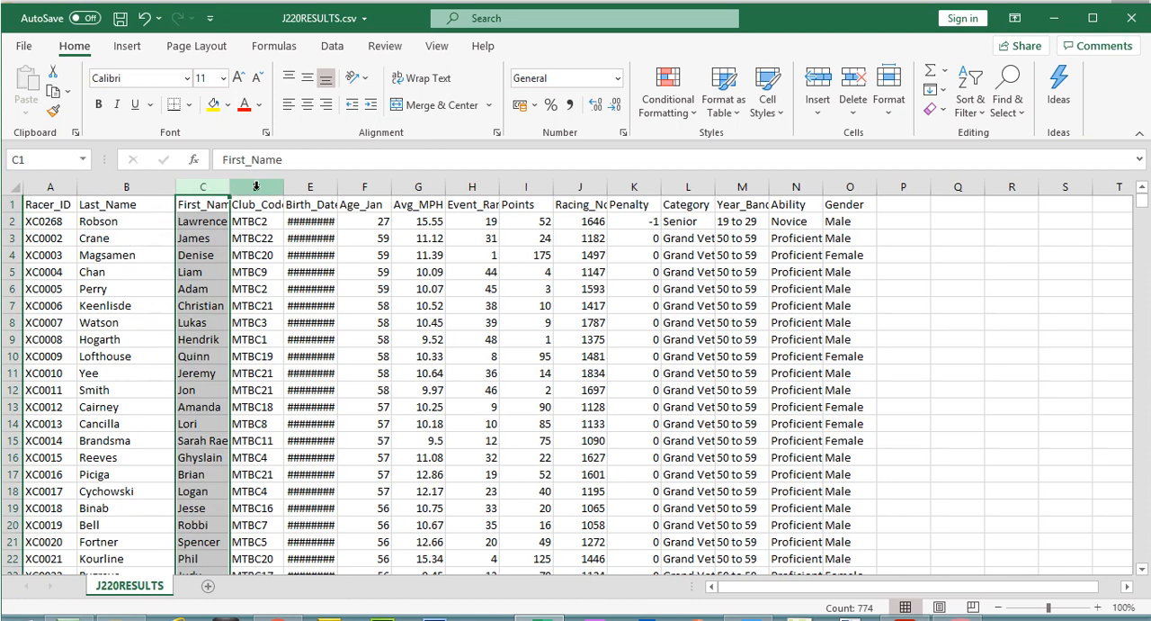
{"action": "double_click", "coordinate": [284, 187]}
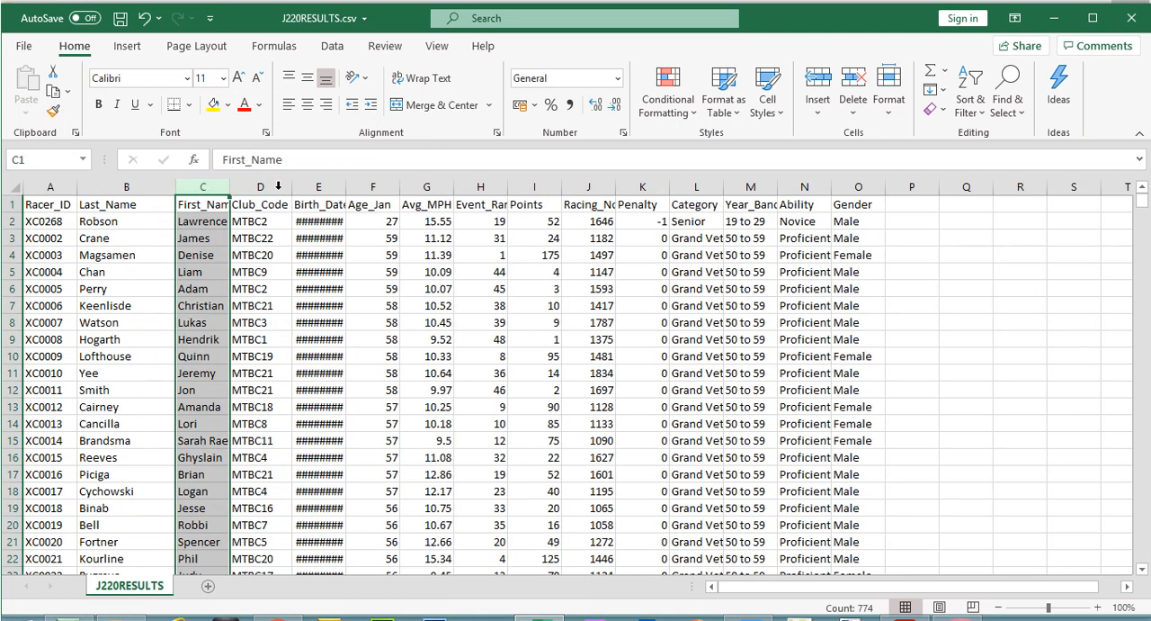
{"action": "double_click", "coordinate": [348, 189]}
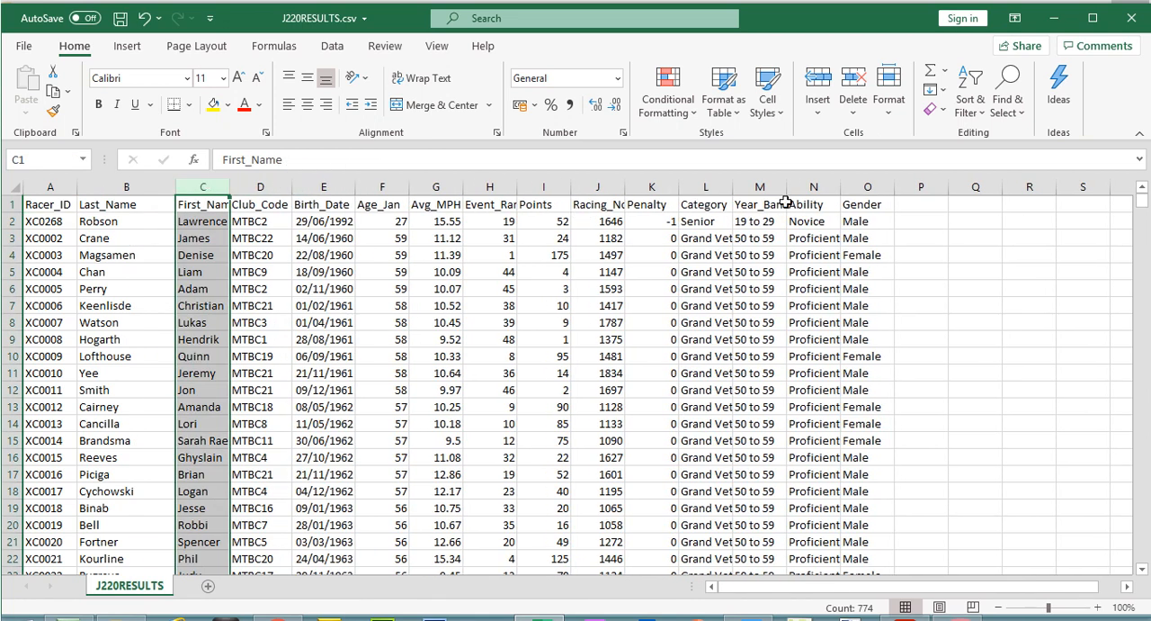
{"action": "left_click", "coordinate": [27, 205]}
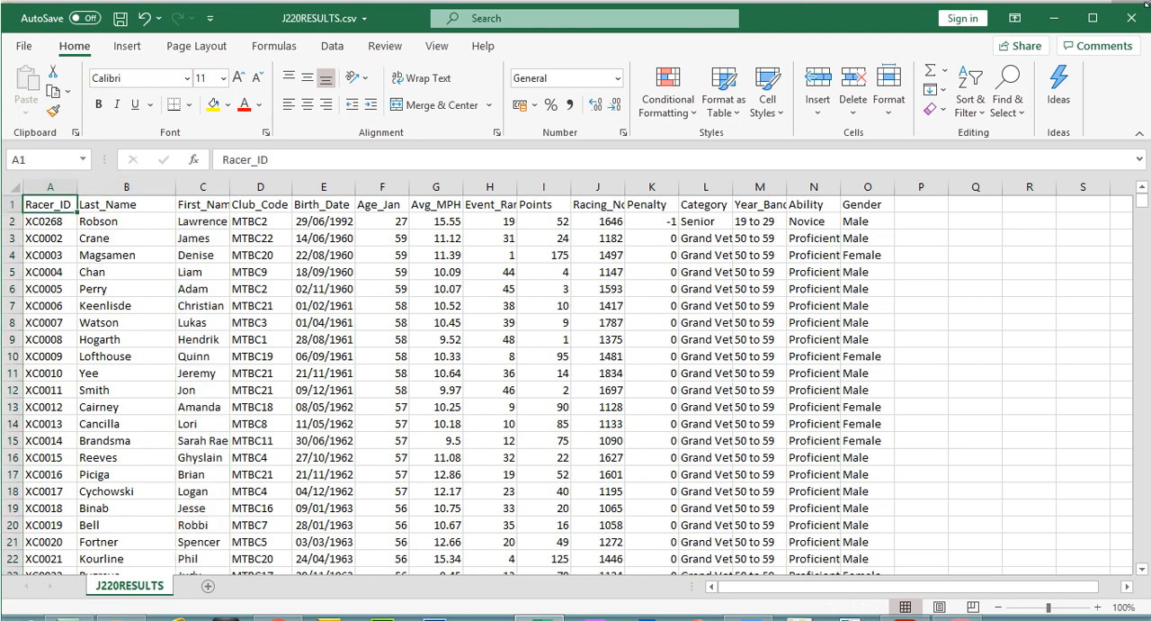
{"action": "left_click", "coordinate": [663, 186]}
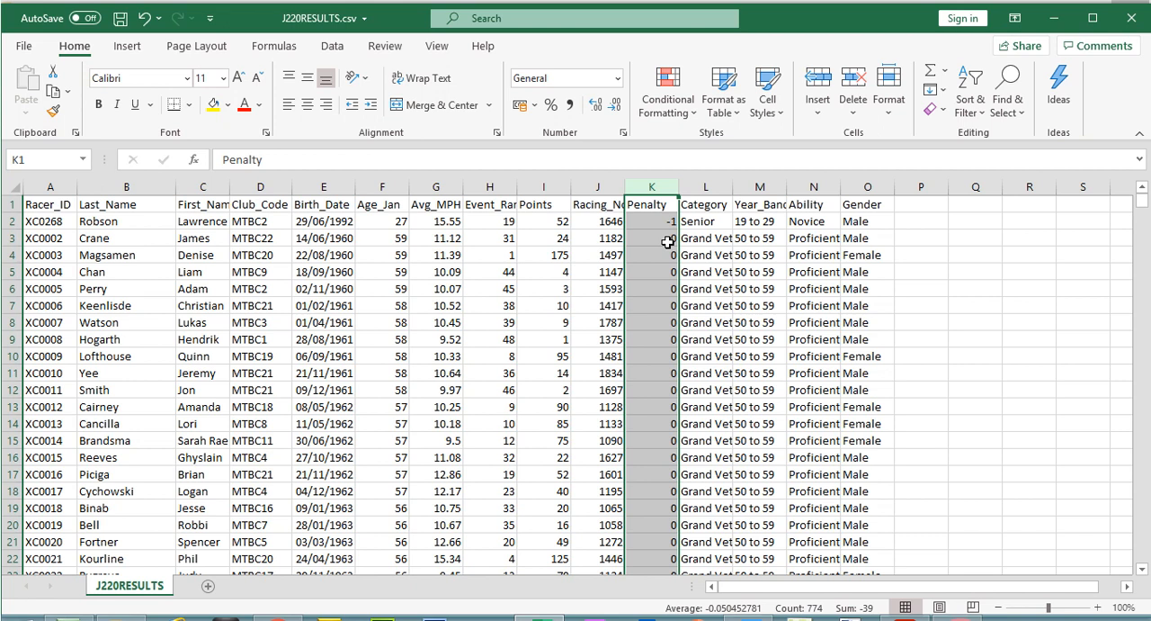
{"action": "left_click", "coordinate": [1131, 18]}
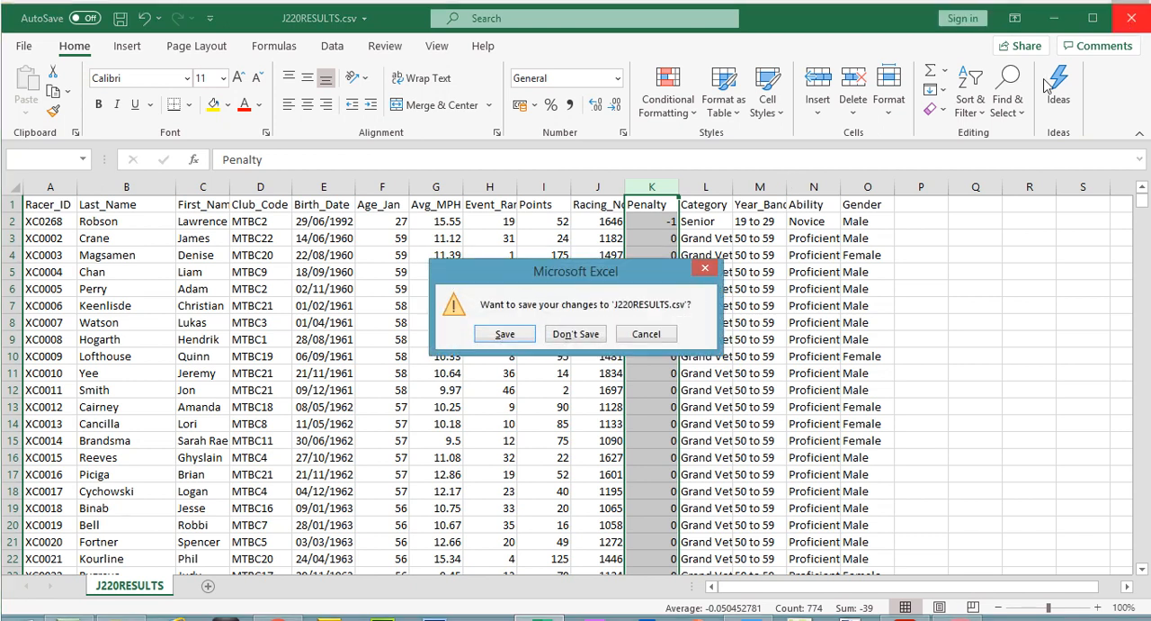
{"action": "left_click", "coordinate": [577, 336]}
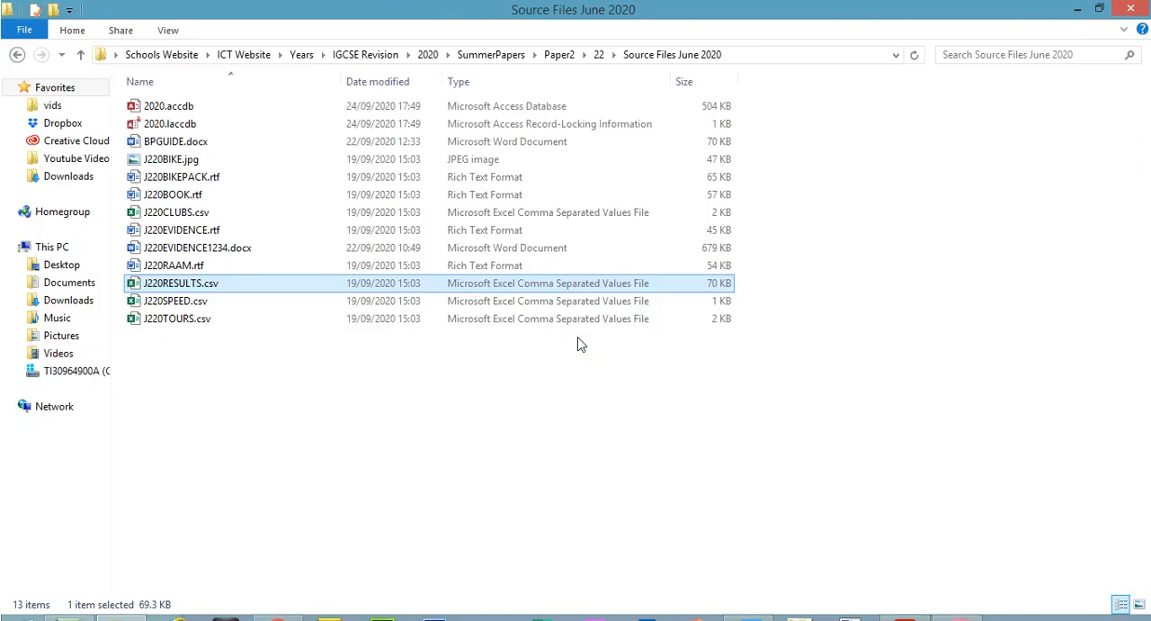
Step: Switch to the 2020 database in Access, enable its active content and maximise the window
{"action": "left_click", "coordinate": [956, 617]}
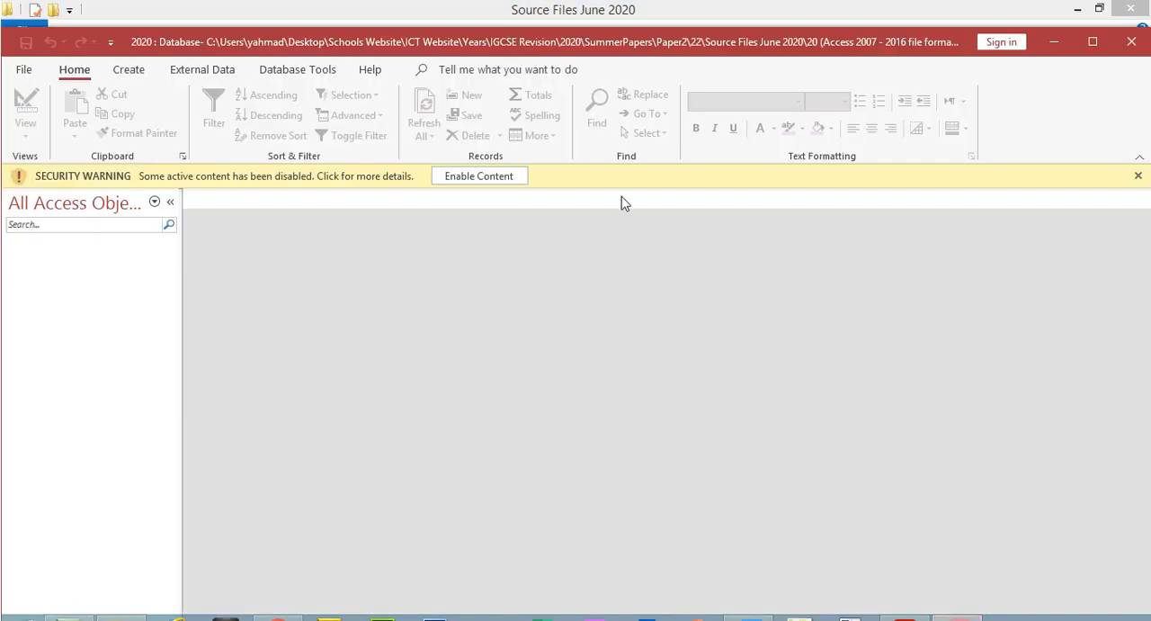
{"action": "left_click", "coordinate": [478, 176]}
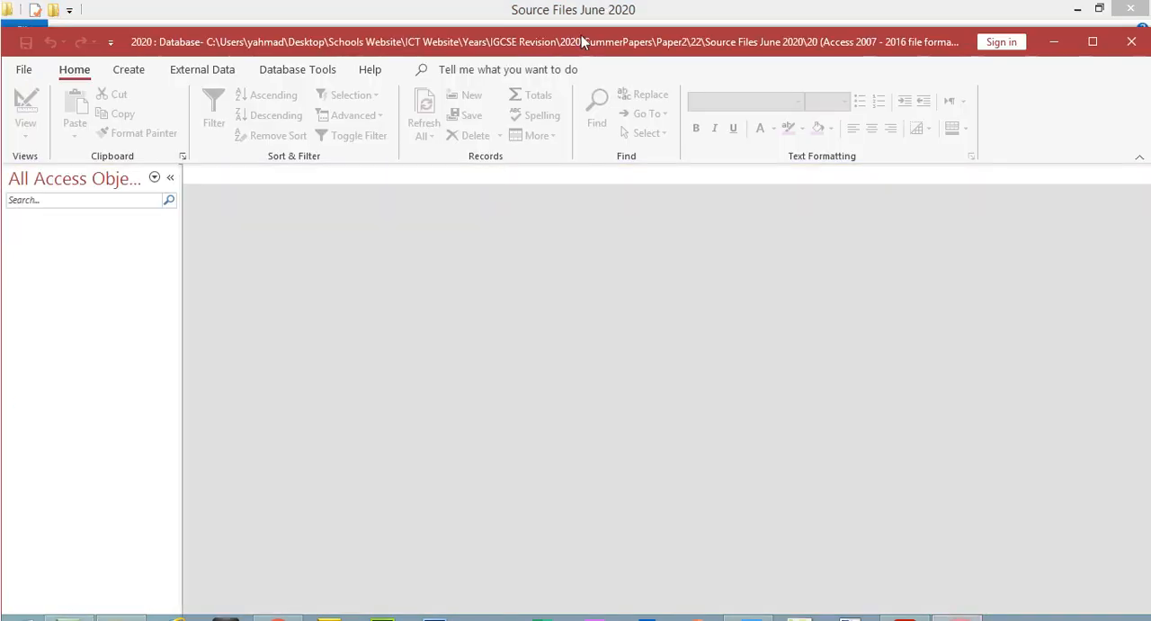
{"action": "double_click", "coordinate": [581, 36]}
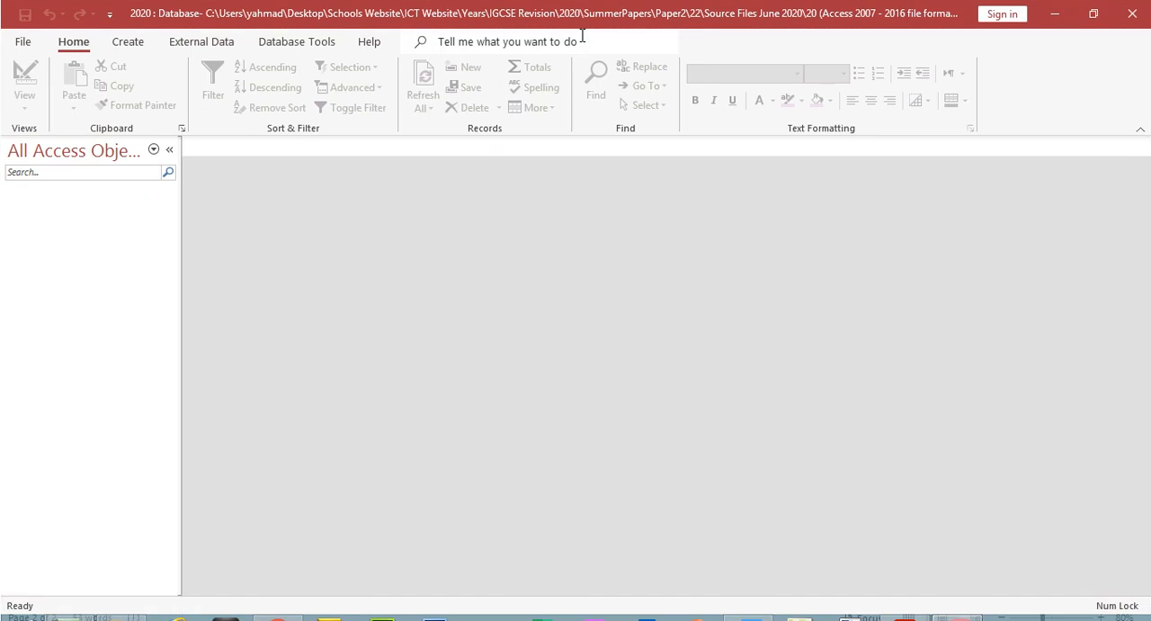
Step: Start importing external data from a text file and choose J220RESULTS.csv as the source, checking the file name against the exam paper
{"action": "left_click", "coordinate": [229, 45]}
{"action": "left_click", "coordinate": [28, 108]}
{"action": "mouse_move", "coordinate": [67, 135]}
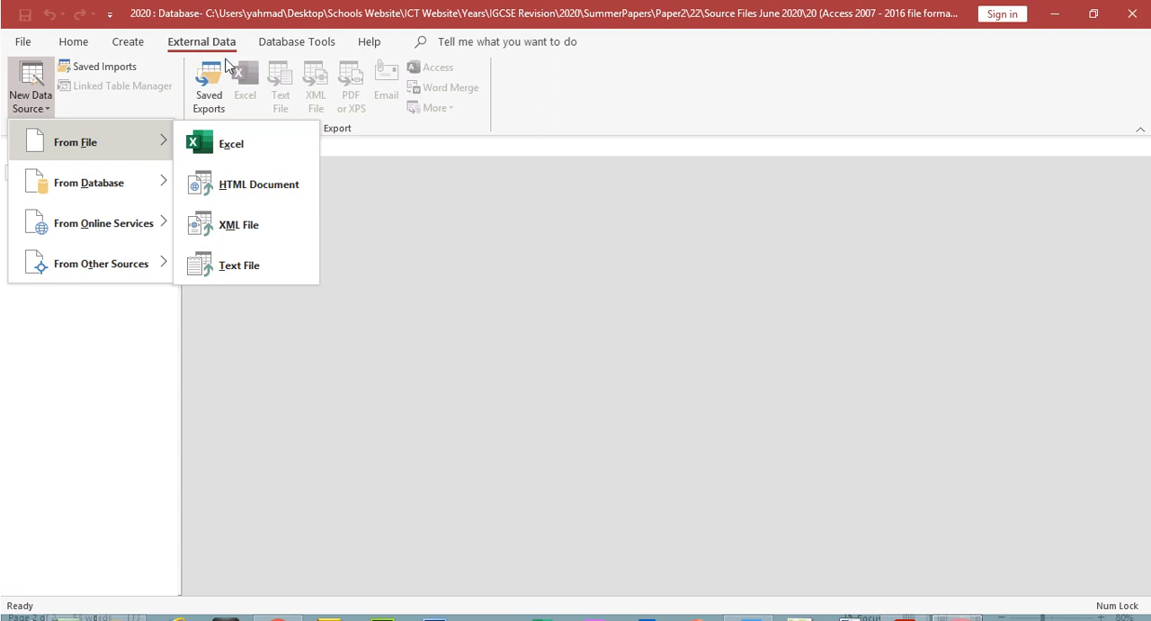
{"action": "left_click", "coordinate": [259, 275]}
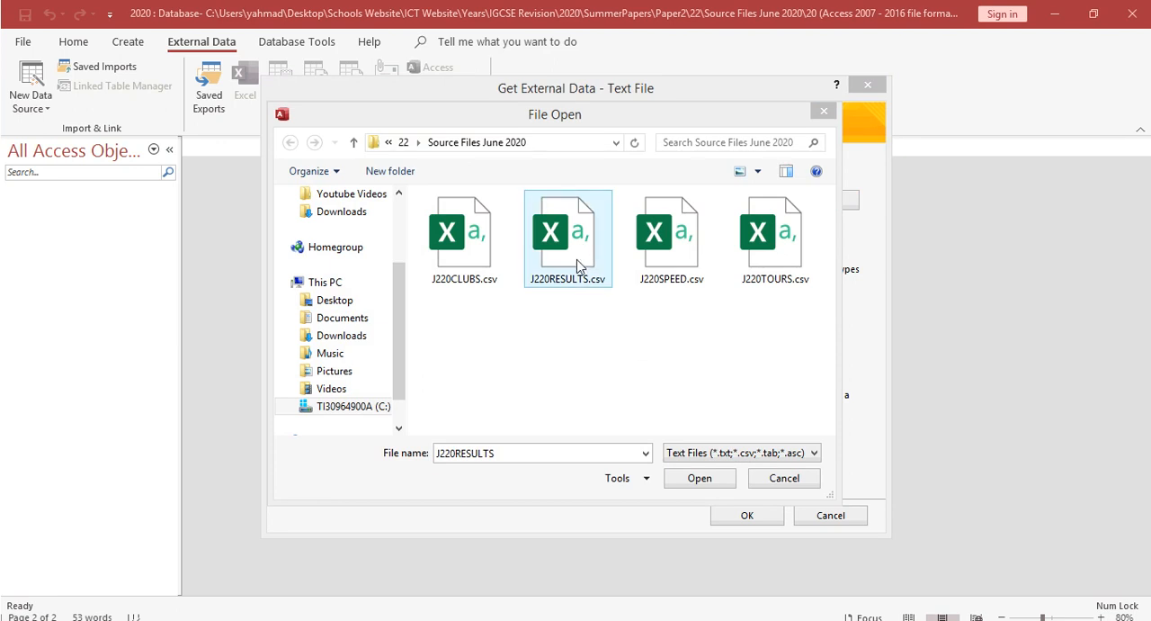
{"action": "left_click", "coordinate": [809, 480]}
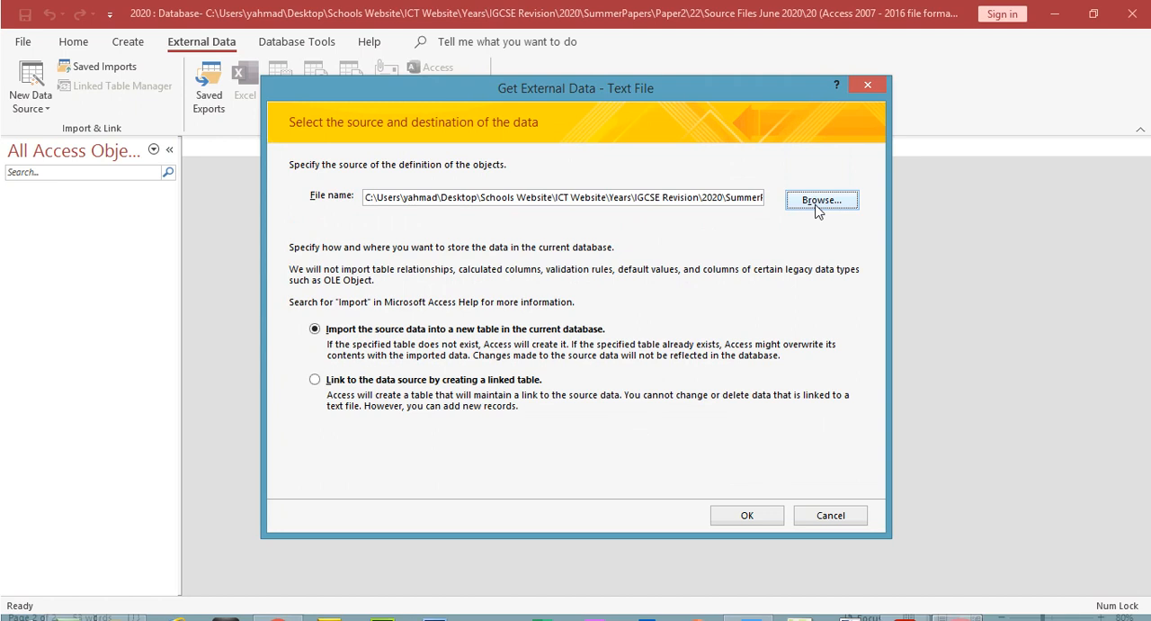
{"action": "left_click", "coordinate": [819, 202]}
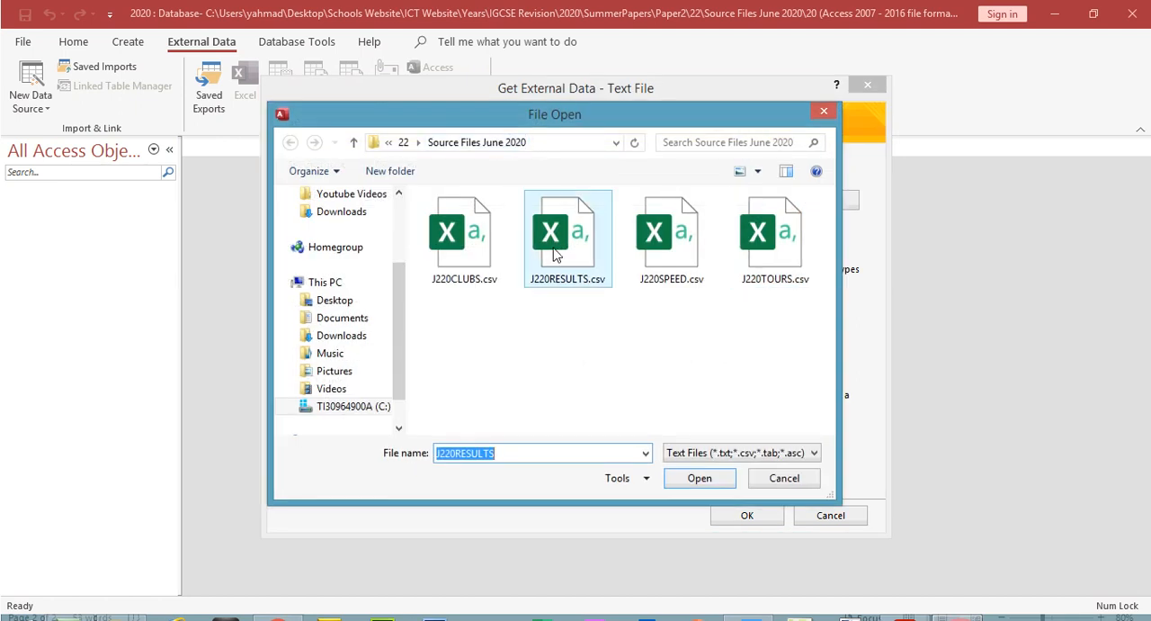
{"action": "left_click", "coordinate": [550, 283]}
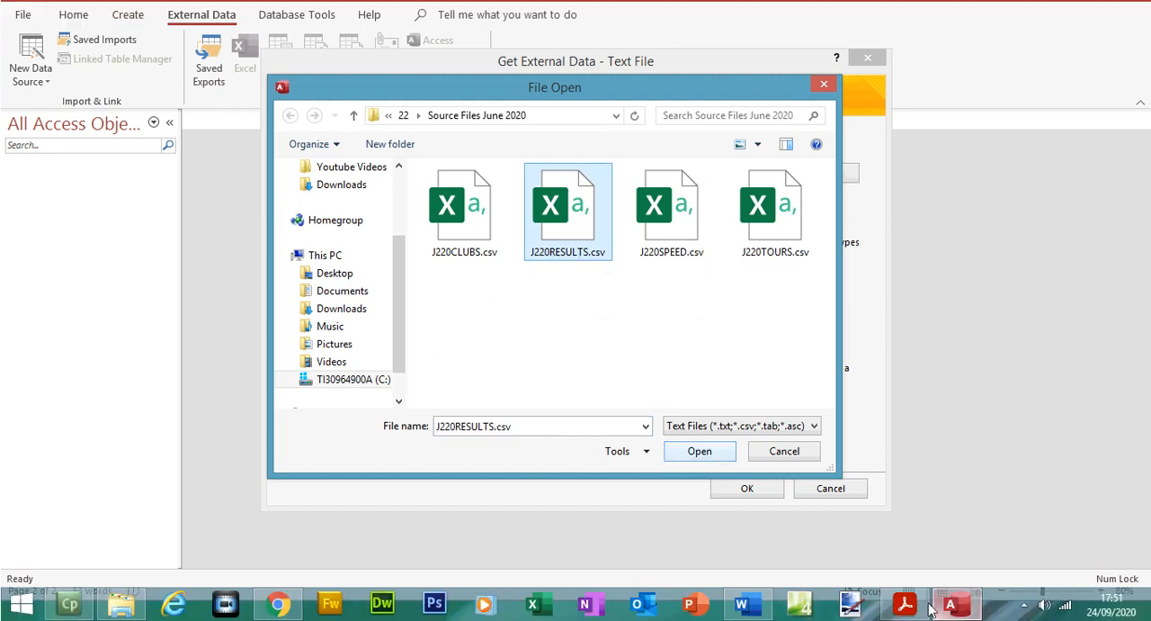
{"action": "left_click", "coordinate": [905, 605]}
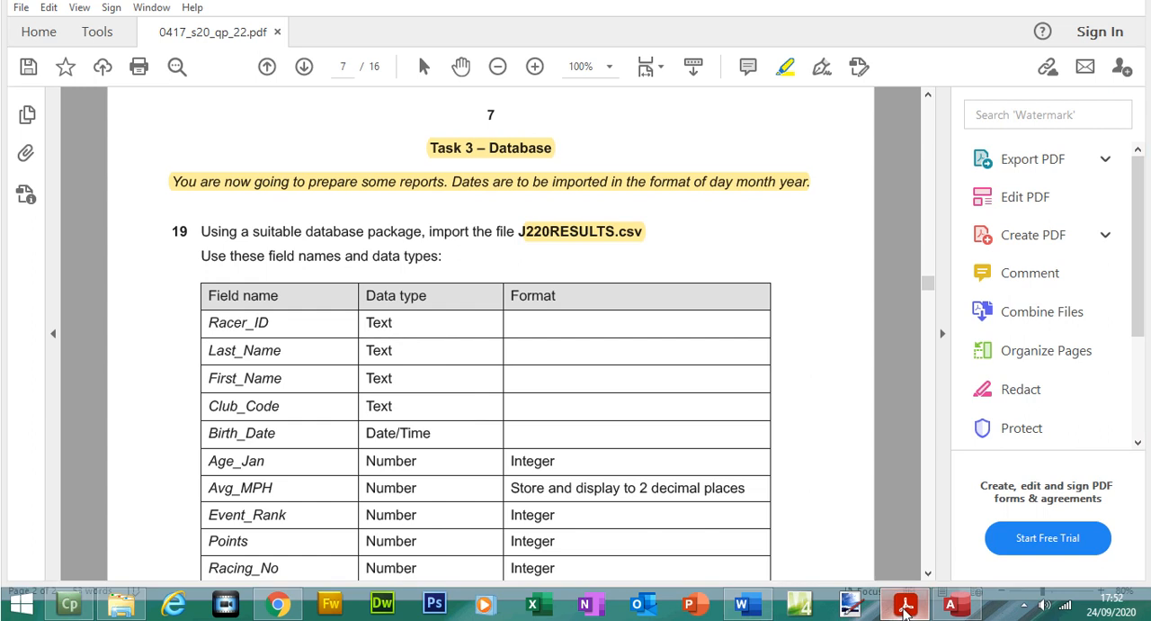
{"action": "left_click", "coordinate": [905, 604]}
{"action": "double_click", "coordinate": [585, 215]}
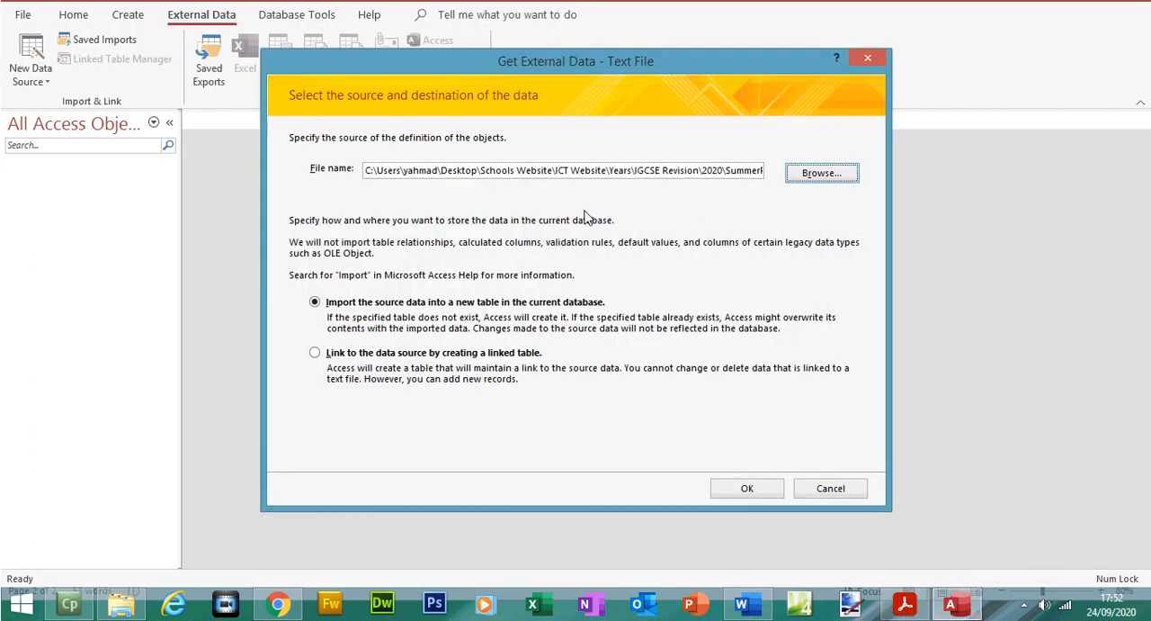
Step: Accept importing into a new table as comma-delimited data, and mark the first row as containing field names
{"action": "left_click", "coordinate": [739, 486]}
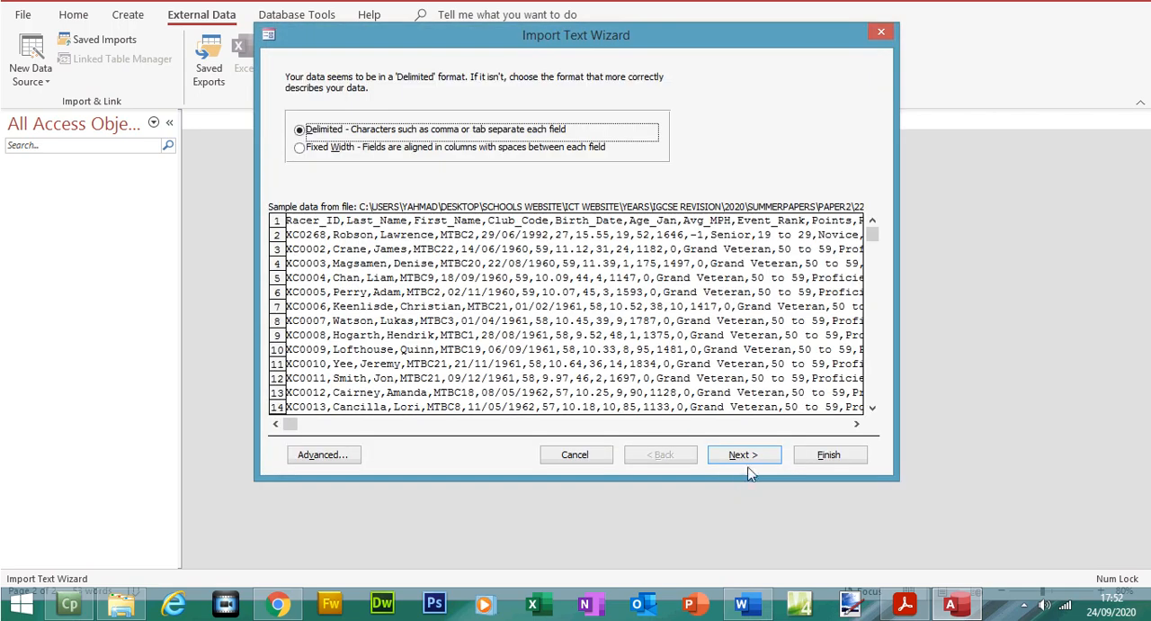
{"action": "left_click", "coordinate": [742, 455]}
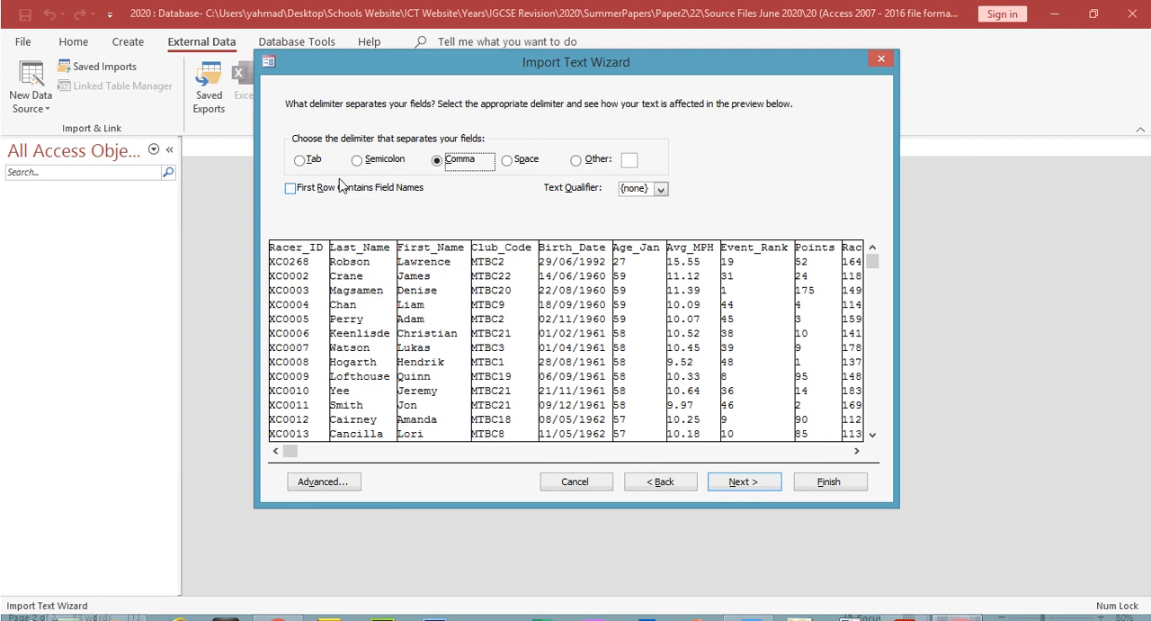
{"action": "left_click", "coordinate": [311, 188]}
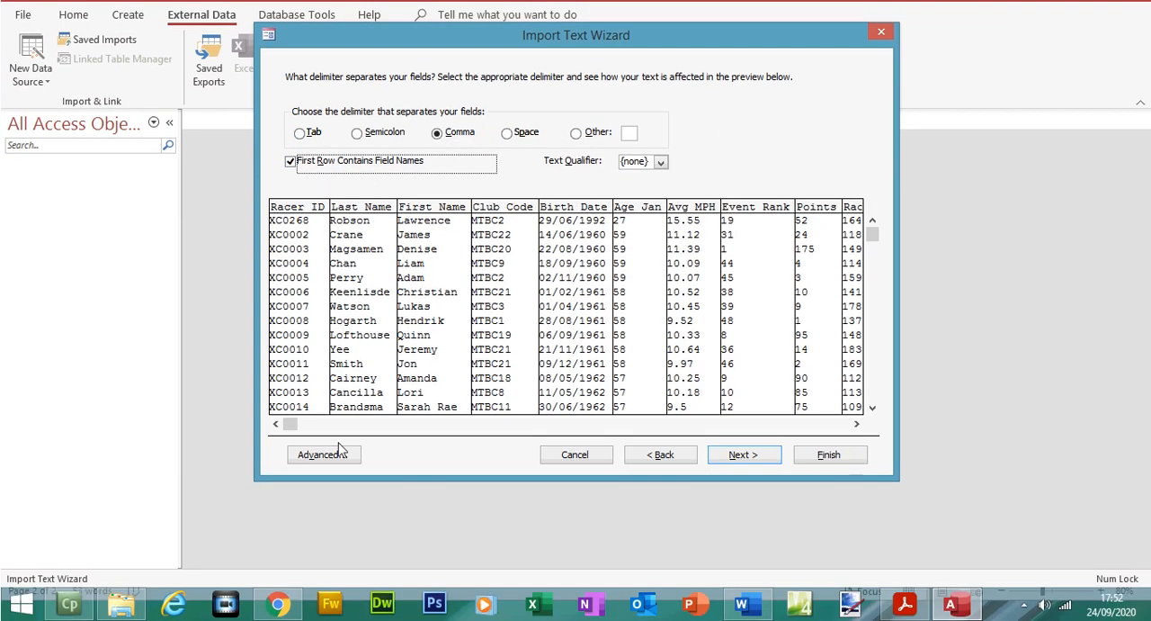
Step: Open the advanced import specification and highlight the Racer_ID to Club_Code Text rows in the exam paper PDF, returning to Access to compare
{"action": "left_click", "coordinate": [338, 455]}
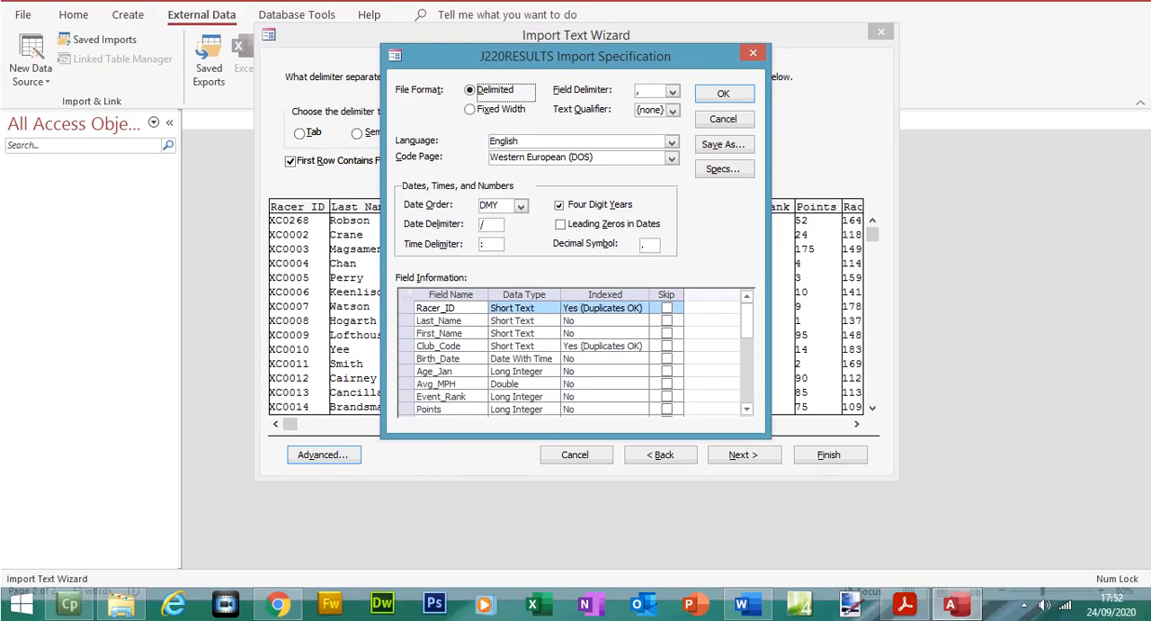
{"action": "left_click", "coordinate": [915, 607]}
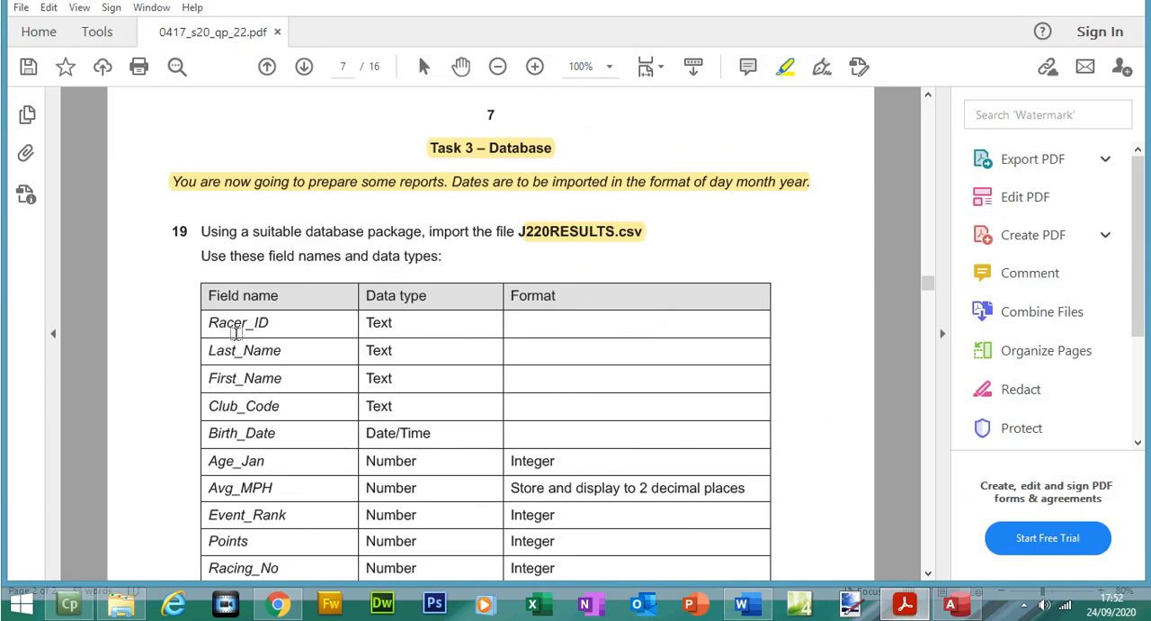
{"action": "left_click_drag", "start_coordinate": [210, 320], "coordinate": [401, 405]}
{"action": "left_click", "coordinate": [949, 604]}
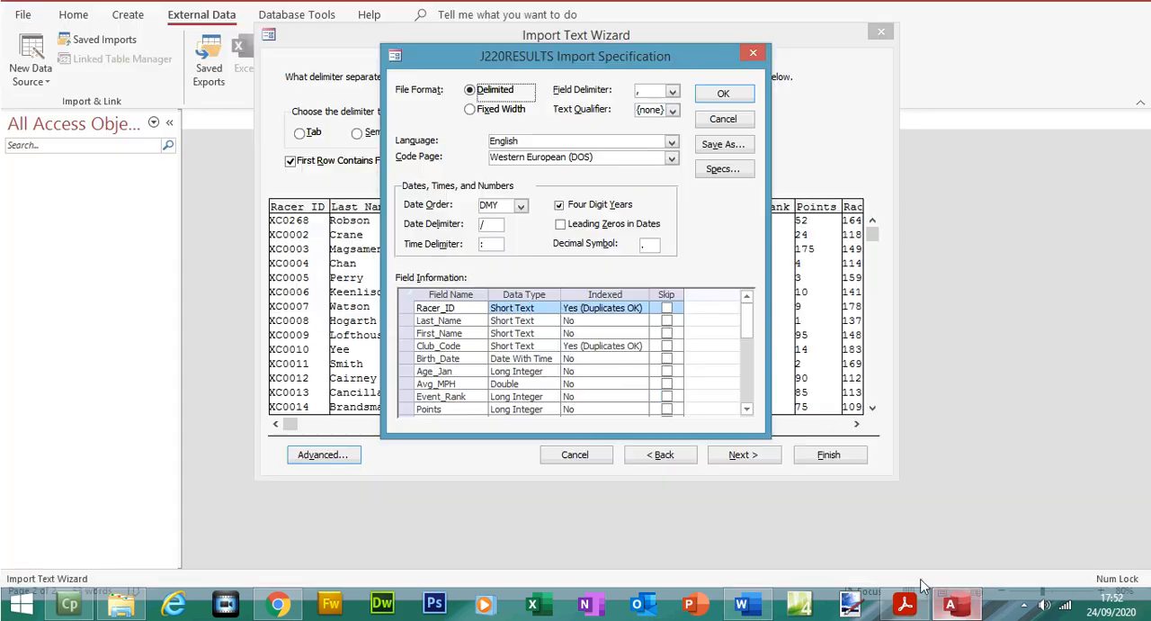
Step: Check Birth_Date's import type against the exam paper, highlighting Date/Time there, and bring the remaining fields of the import specification into view
{"action": "left_click", "coordinate": [510, 354]}
{"action": "left_click", "coordinate": [905, 604]}
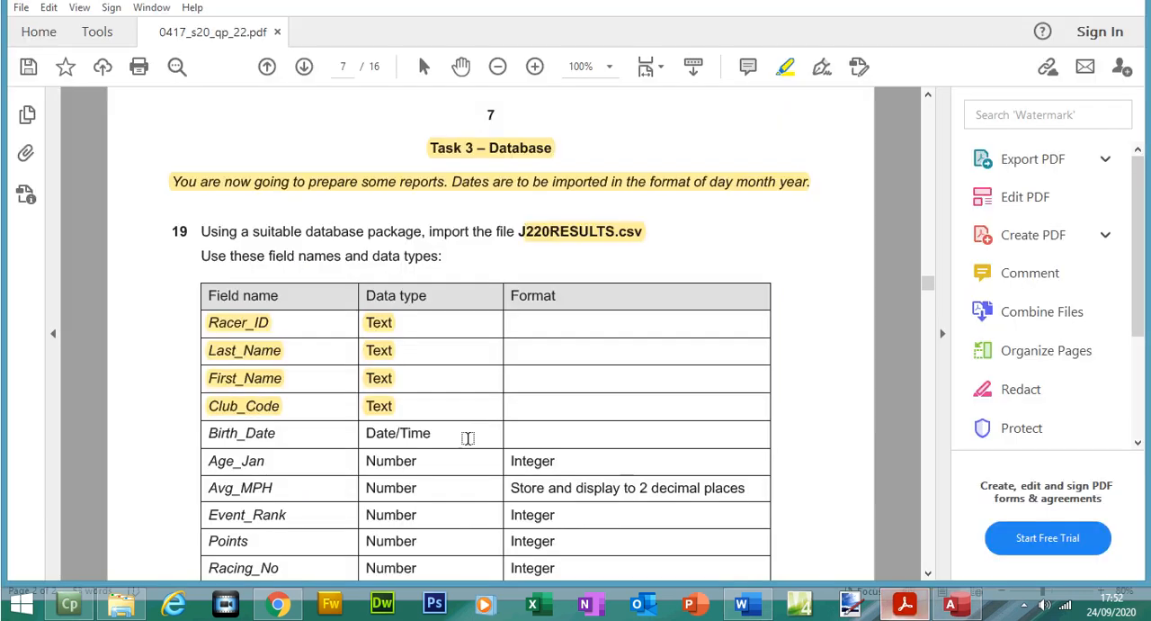
{"action": "left_click_drag", "start_coordinate": [370, 432], "coordinate": [435, 433]}
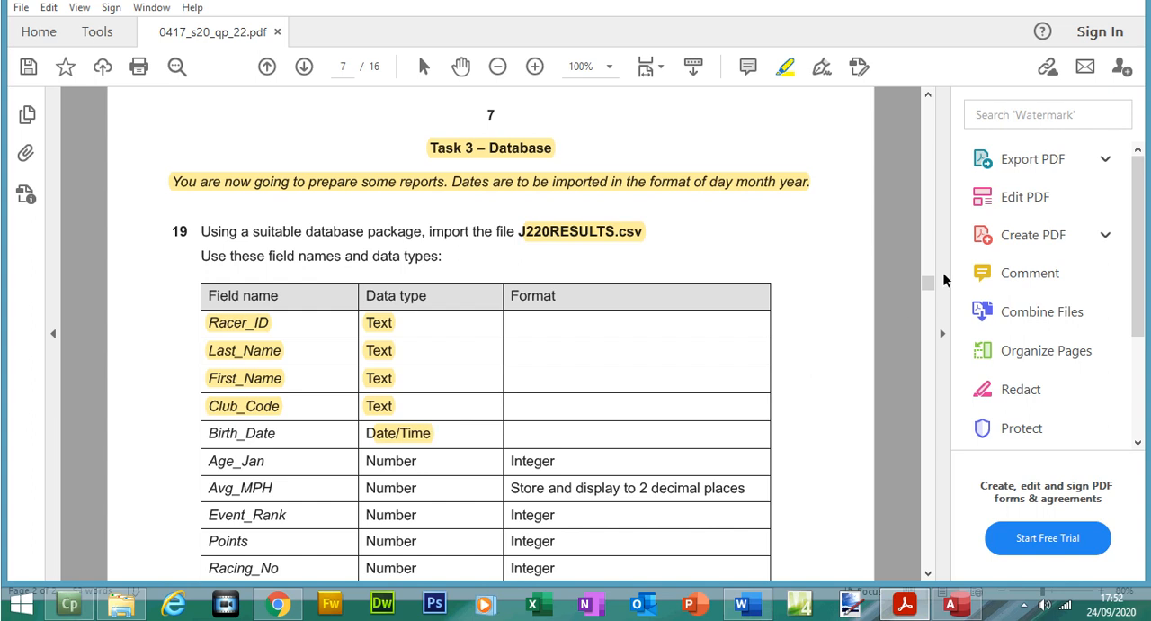
{"action": "left_click_drag", "start_coordinate": [930, 280], "coordinate": [931, 290]}
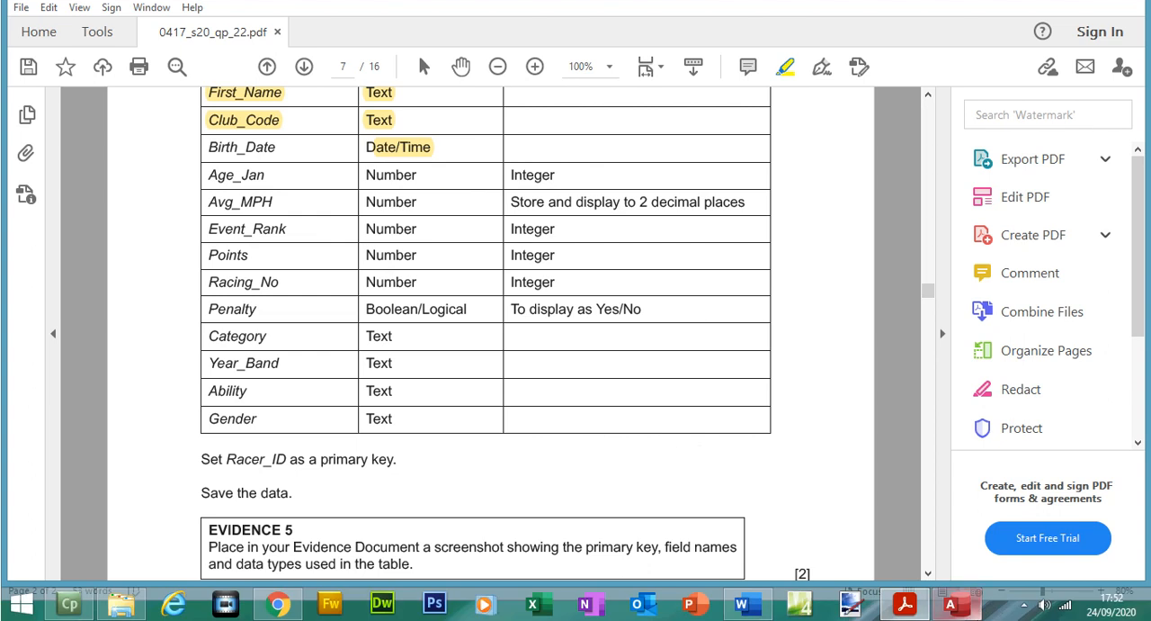
{"action": "left_click", "coordinate": [976, 620]}
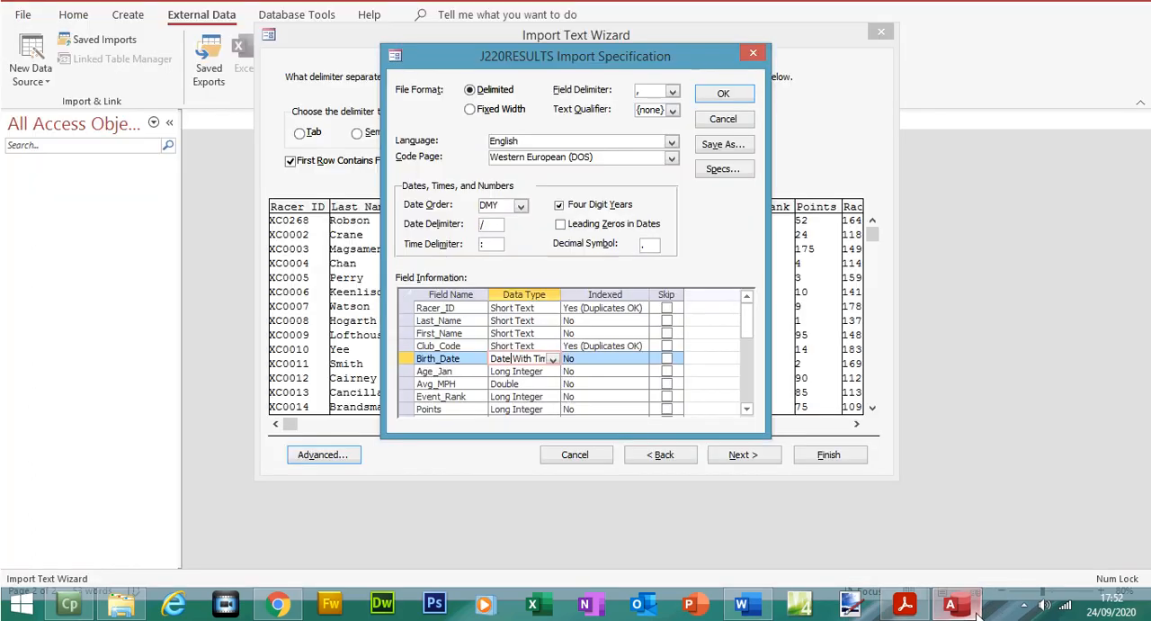
{"action": "left_click", "coordinate": [746, 408]}
{"action": "left_click", "coordinate": [747, 408]}
{"action": "left_click", "coordinate": [746, 408]}
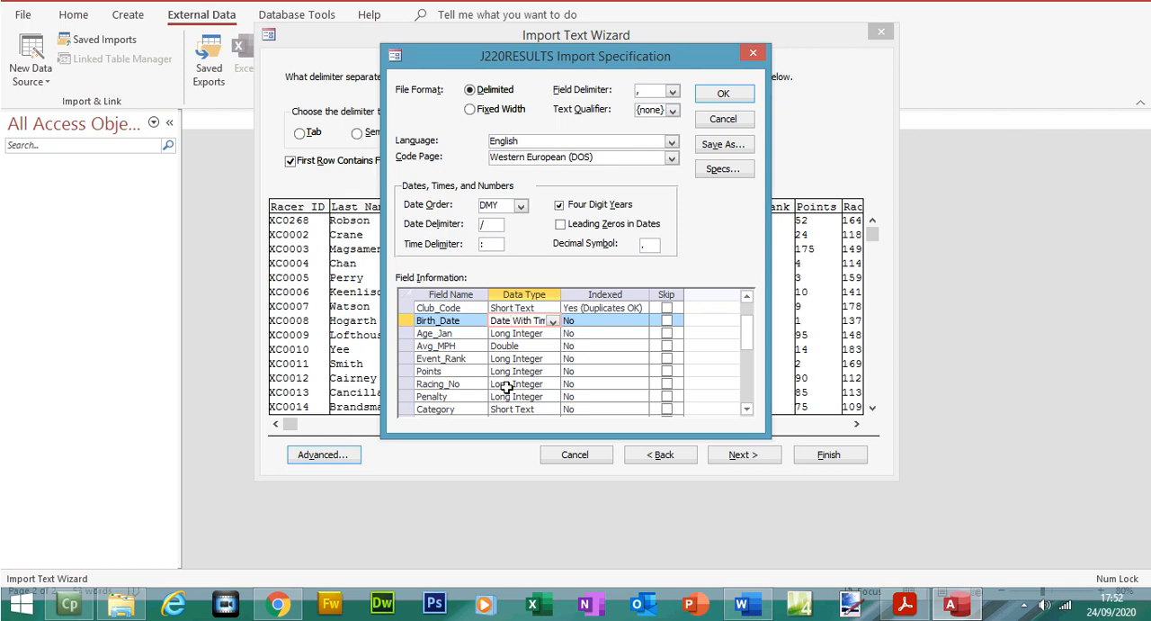
Step: Highlight the Penalty field's Boolean/Logical type and Yes/No format in the exam paper, and set Penalty's import data type to Yes/No
{"action": "left_click", "coordinate": [905, 605]}
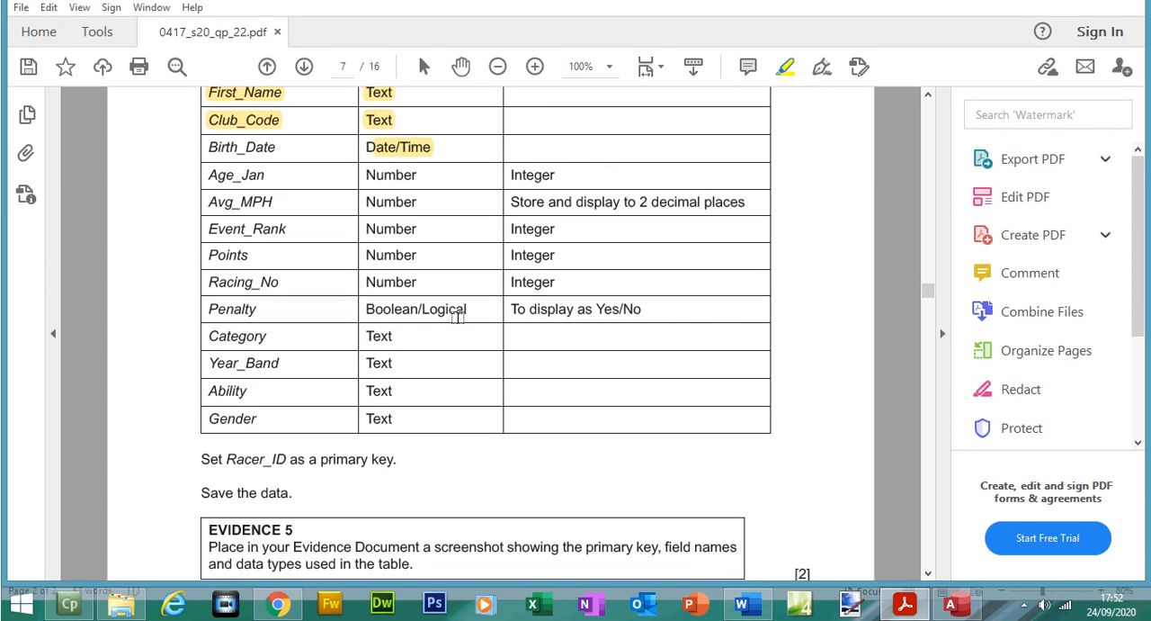
{"action": "left_click_drag", "start_coordinate": [357, 309], "coordinate": [644, 335]}
{"action": "left_click", "coordinate": [955, 608]}
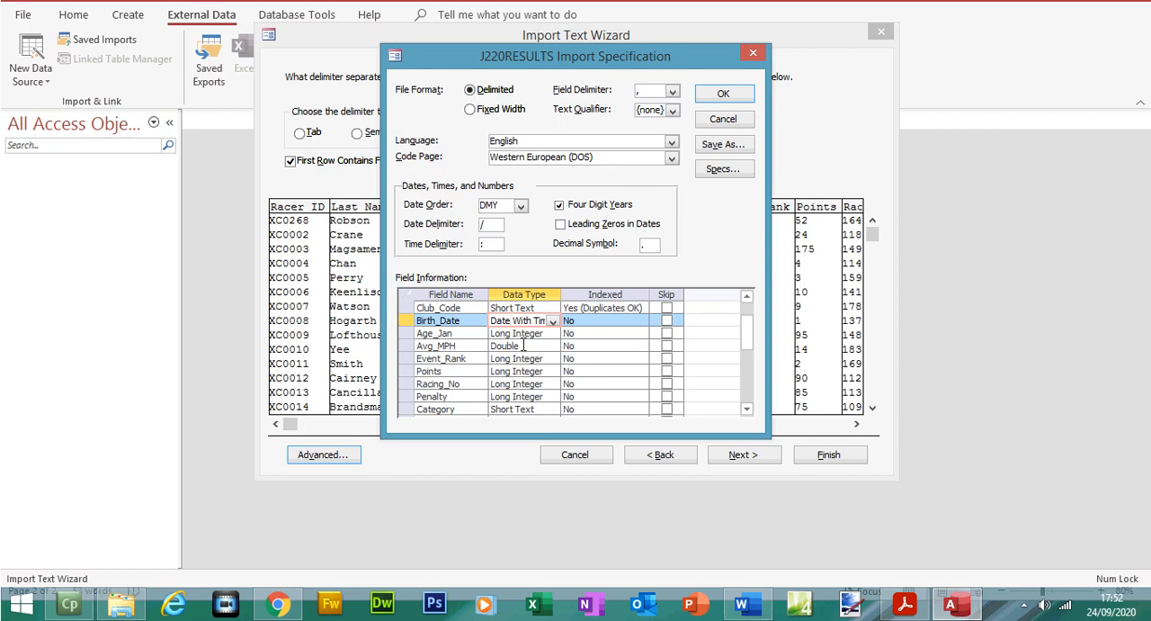
{"action": "left_click", "coordinate": [526, 397]}
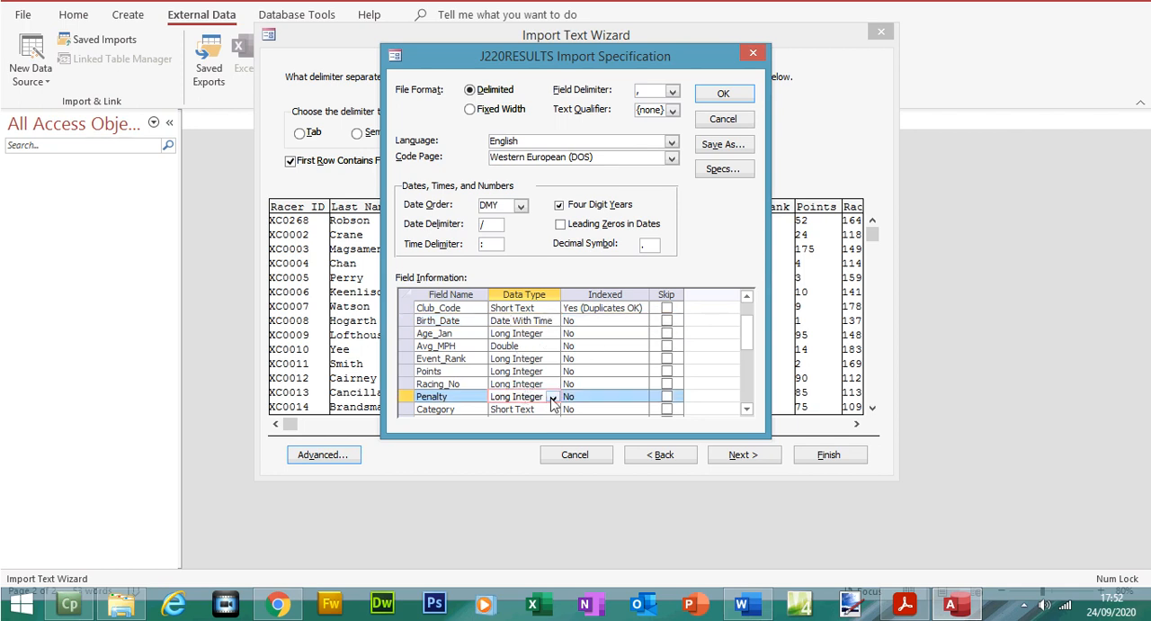
{"action": "left_click", "coordinate": [553, 402]}
{"action": "left_click", "coordinate": [545, 409]}
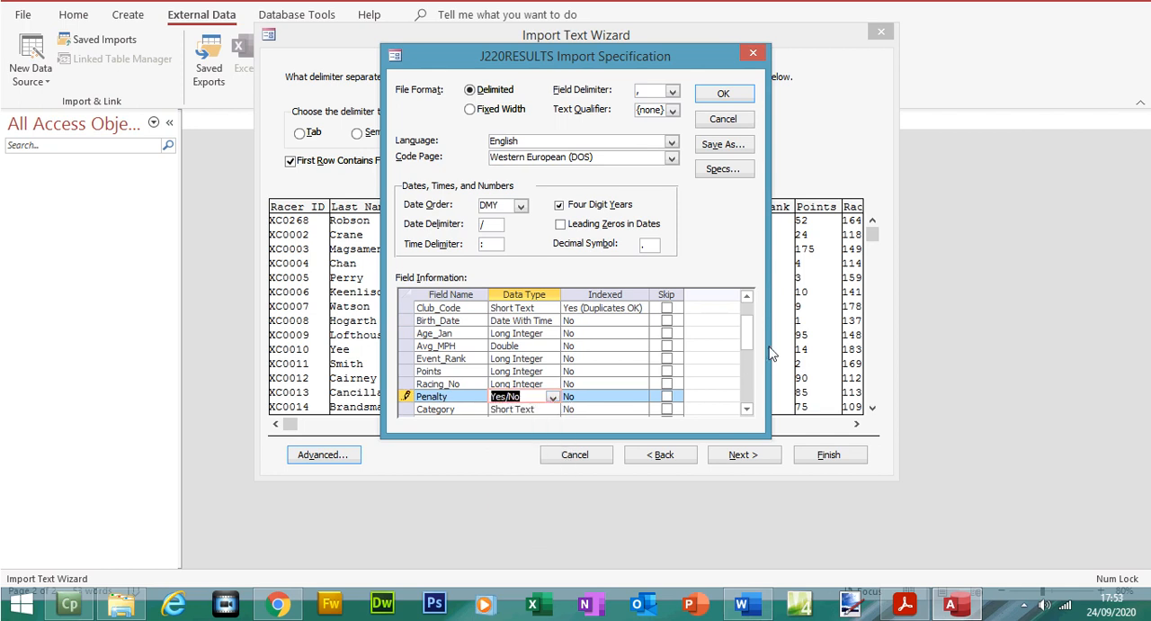
Step: Highlight the Text types from Category to Gender in the exam paper and check those fields' types in the import specification
{"action": "left_click", "coordinate": [905, 607]}
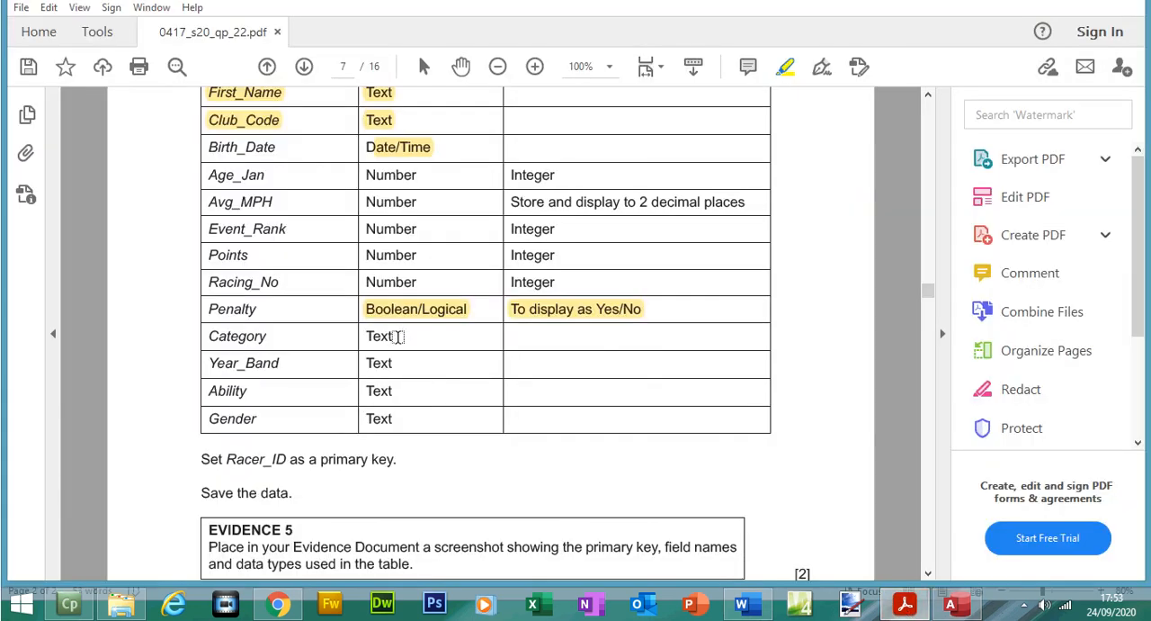
{"action": "left_click_drag", "start_coordinate": [378, 333], "coordinate": [379, 420]}
{"action": "left_click", "coordinate": [905, 608]}
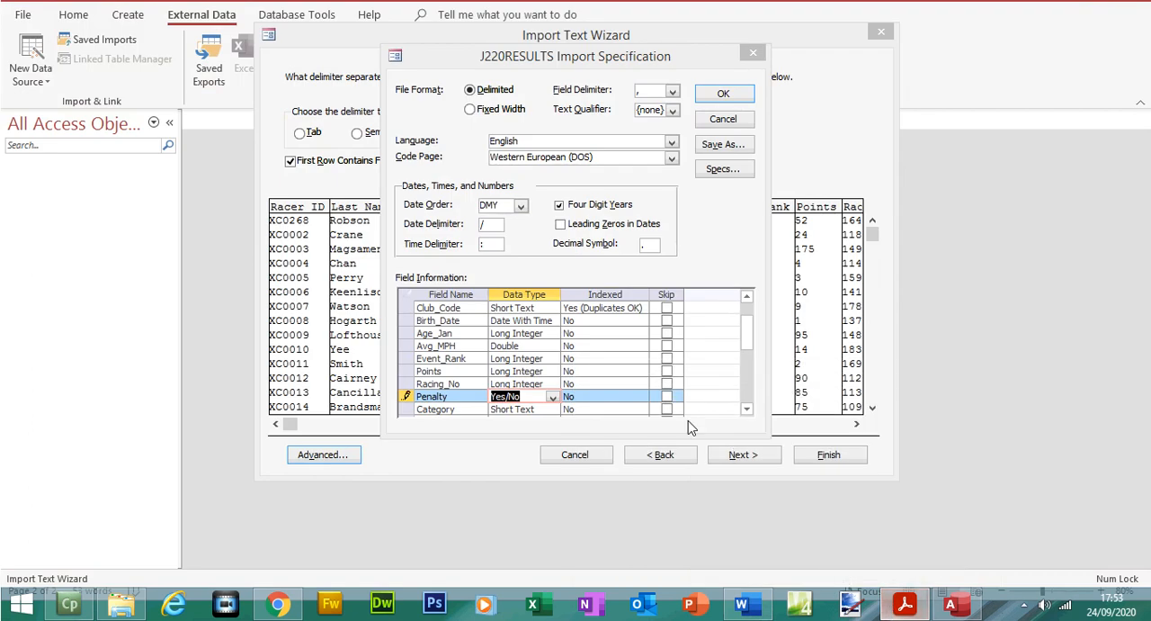
{"action": "left_click", "coordinate": [746, 411]}
{"action": "left_click", "coordinate": [745, 411]}
{"action": "left_click", "coordinate": [745, 411]}
{"action": "left_click", "coordinate": [746, 411]}
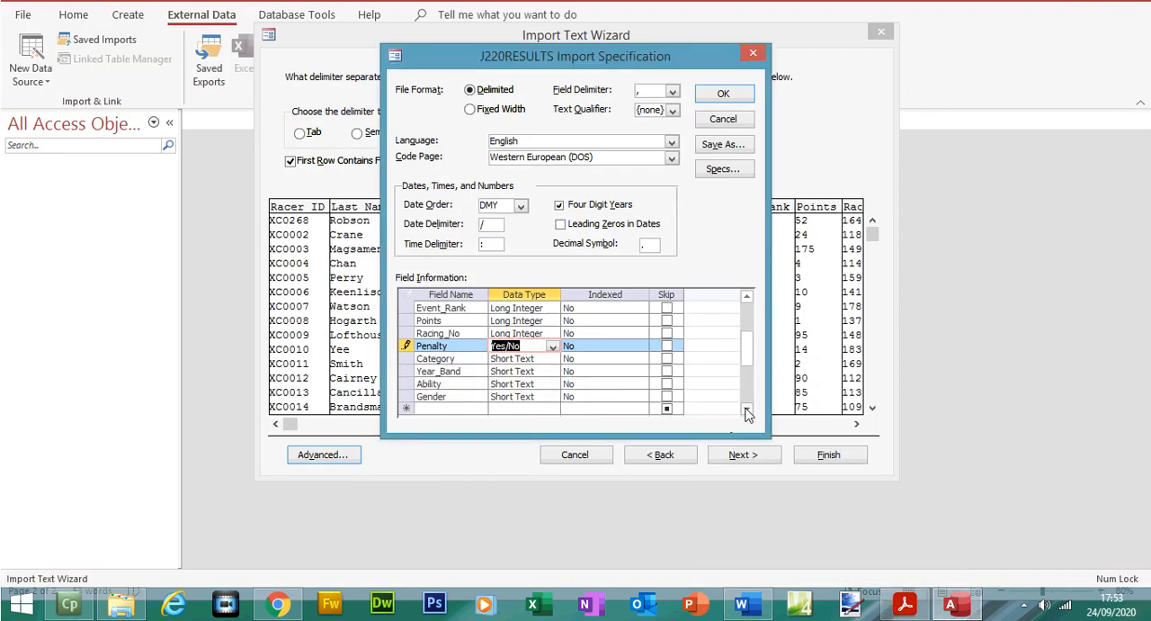
{"action": "left_click_drag", "start_coordinate": [745, 358], "coordinate": [746, 345]}
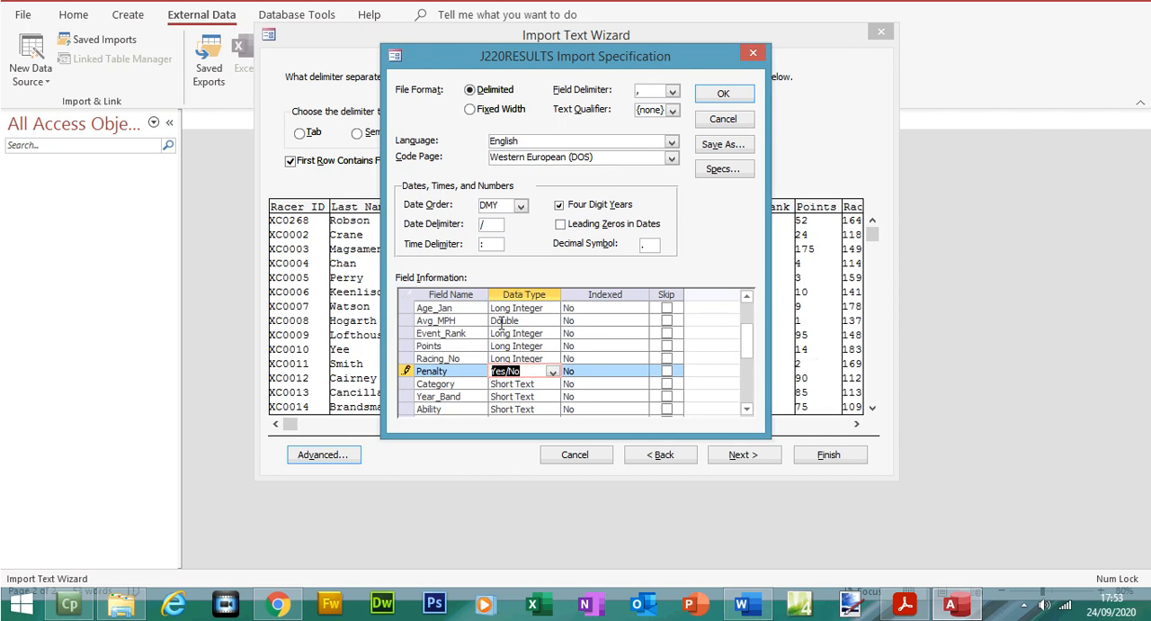
Step: Highlight Avg_MPH's number type and 2-decimal-place format in the exam paper, accept the import specification and advance to the primary key choice
{"action": "left_click", "coordinate": [906, 607]}
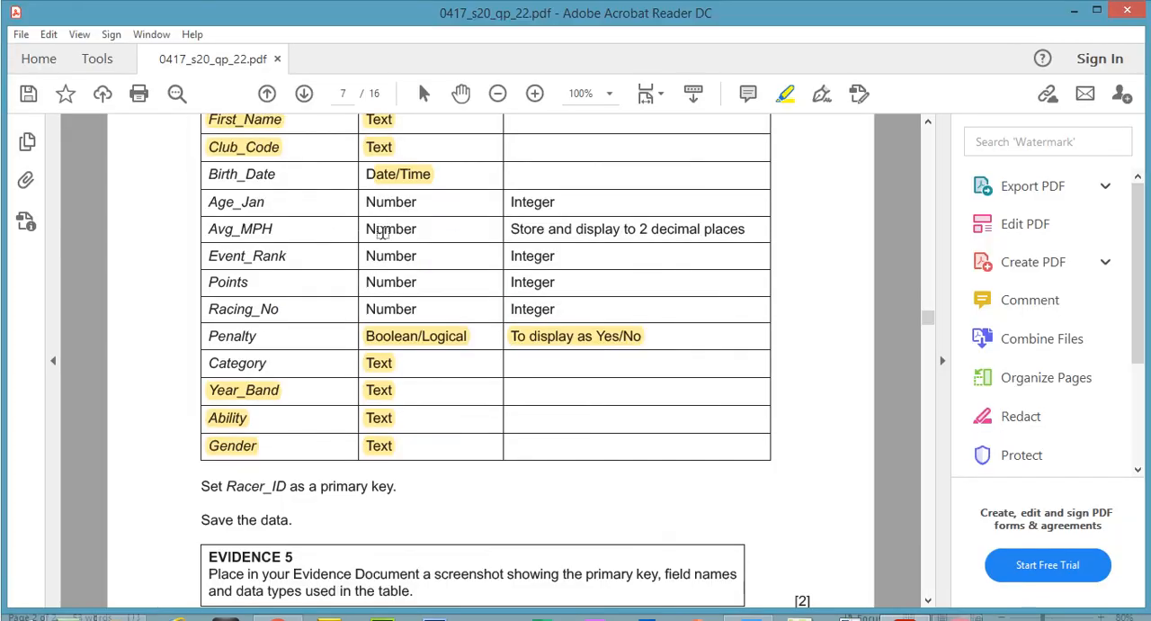
{"action": "mouse_move", "coordinate": [367, 225]}
{"action": "left_mouse_down"}
{"action": "mouse_move", "coordinate": [740, 226]}
{"action": "mouse_move", "coordinate": [733, 232]}
{"action": "left_mouse_up"}
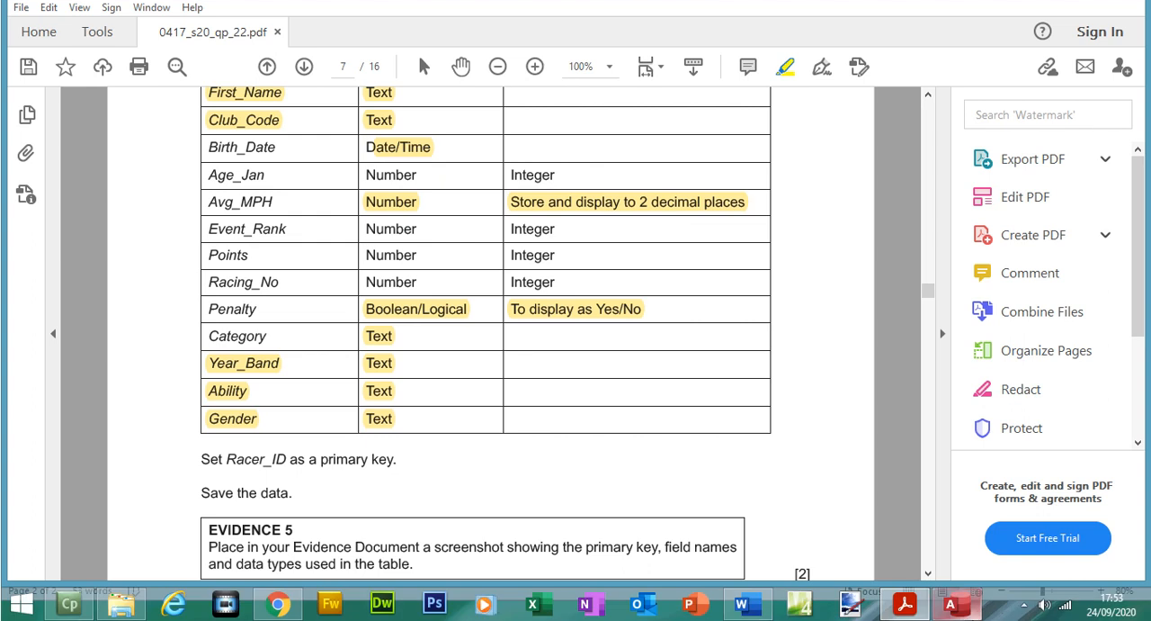
{"action": "left_click", "coordinate": [950, 605]}
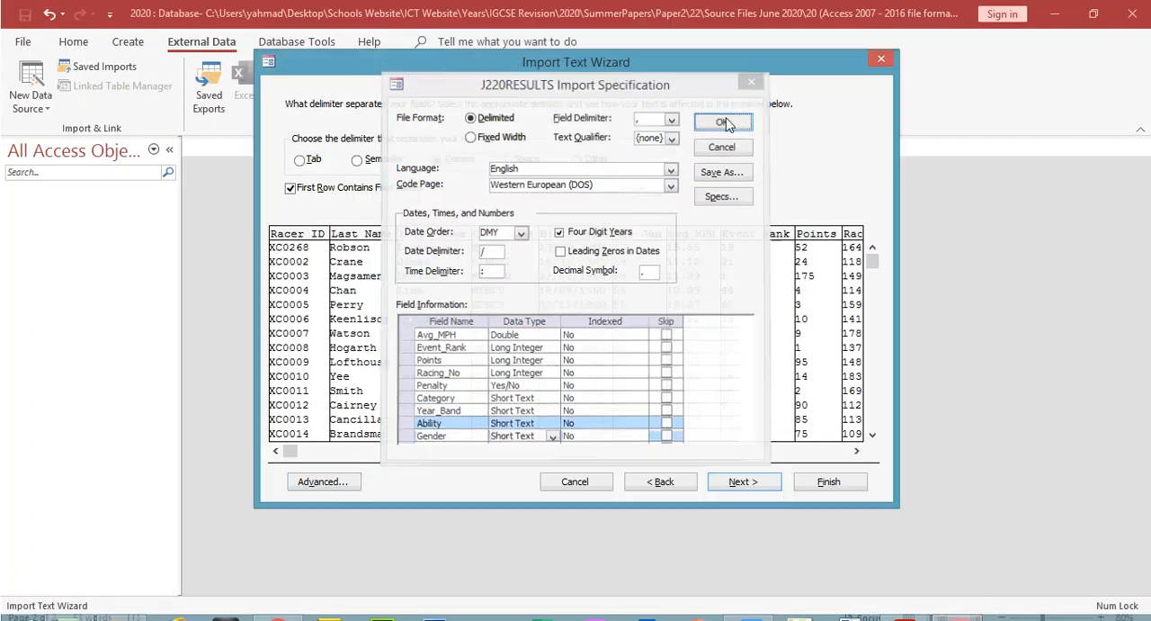
{"action": "left_click", "coordinate": [723, 94]}
{"action": "left_click", "coordinate": [764, 455]}
{"action": "left_click", "coordinate": [744, 455]}
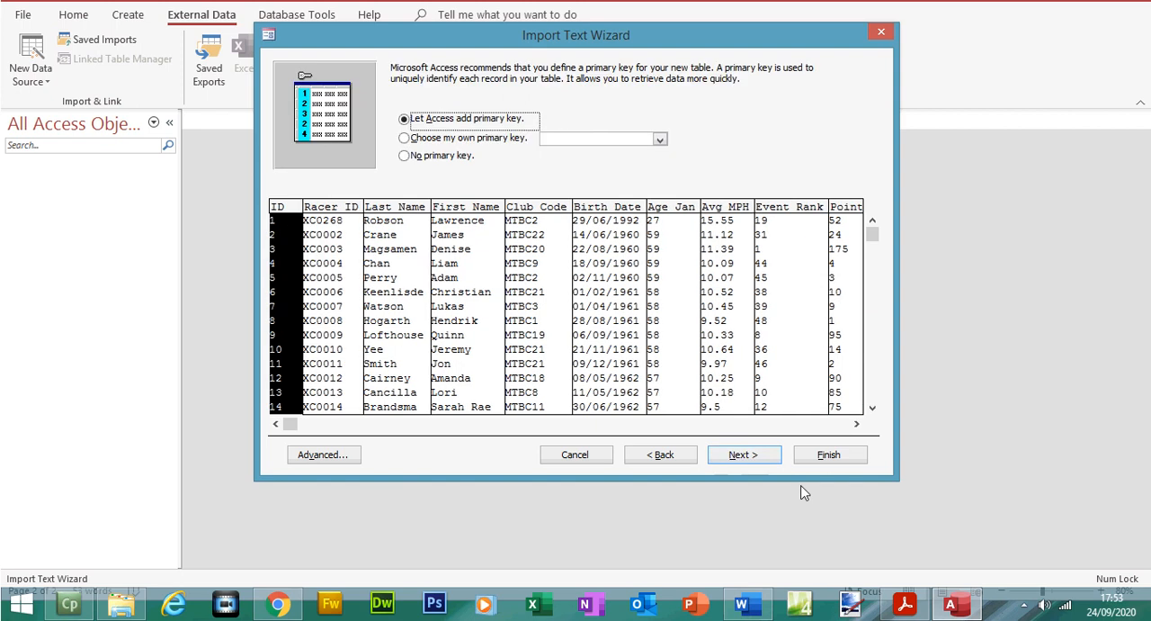
Step: Highlight the primary key instruction in the exam paper and choose Racer_ID as the imported table's own primary key
{"action": "left_click", "coordinate": [905, 603]}
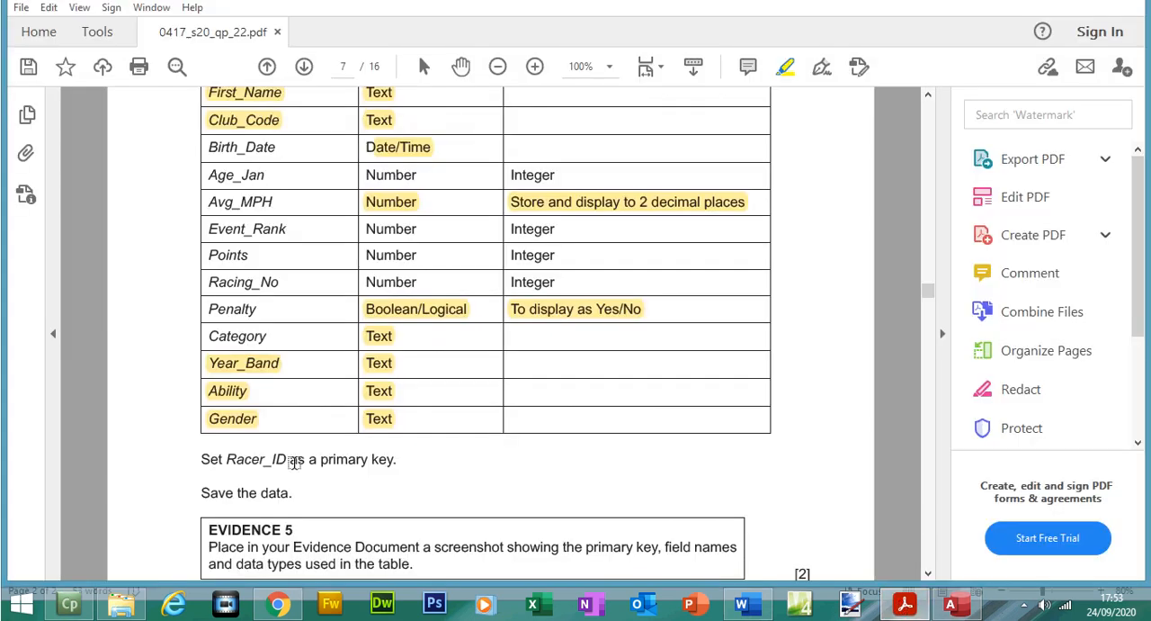
{"action": "left_click_drag", "start_coordinate": [226, 460], "coordinate": [398, 458]}
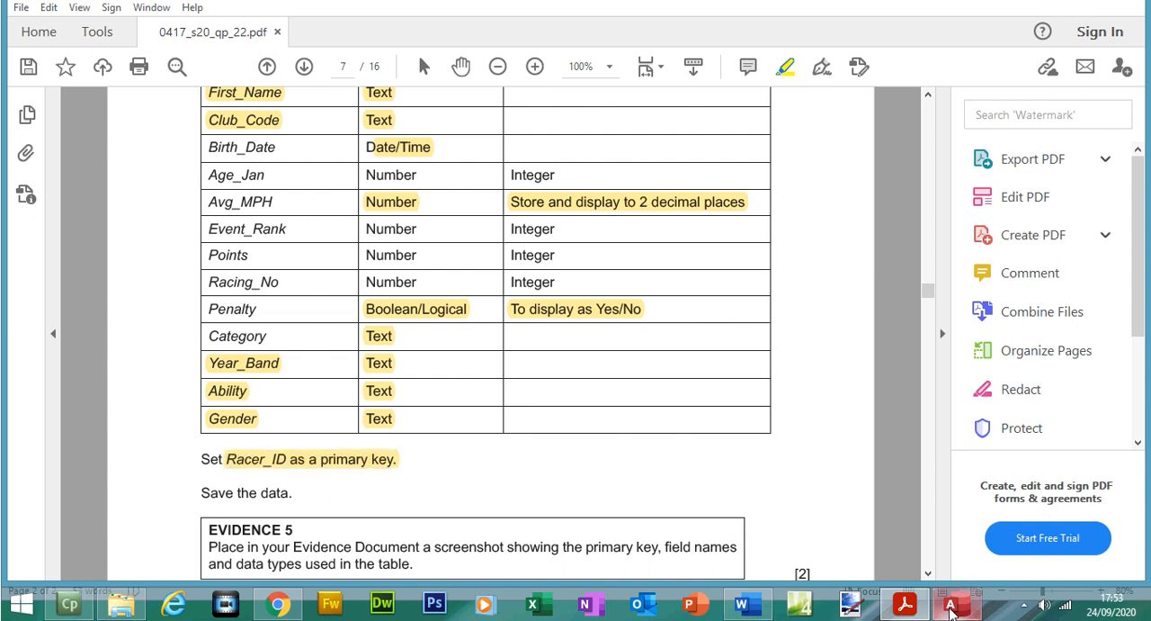
{"action": "left_click", "coordinate": [950, 607]}
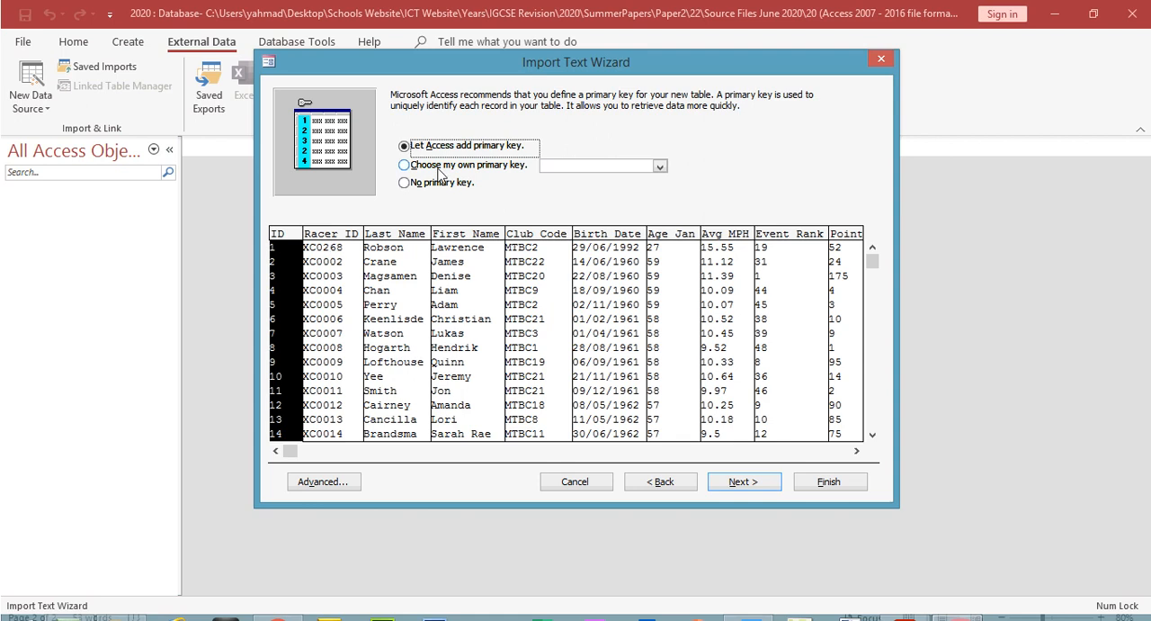
{"action": "left_click", "coordinate": [438, 168]}
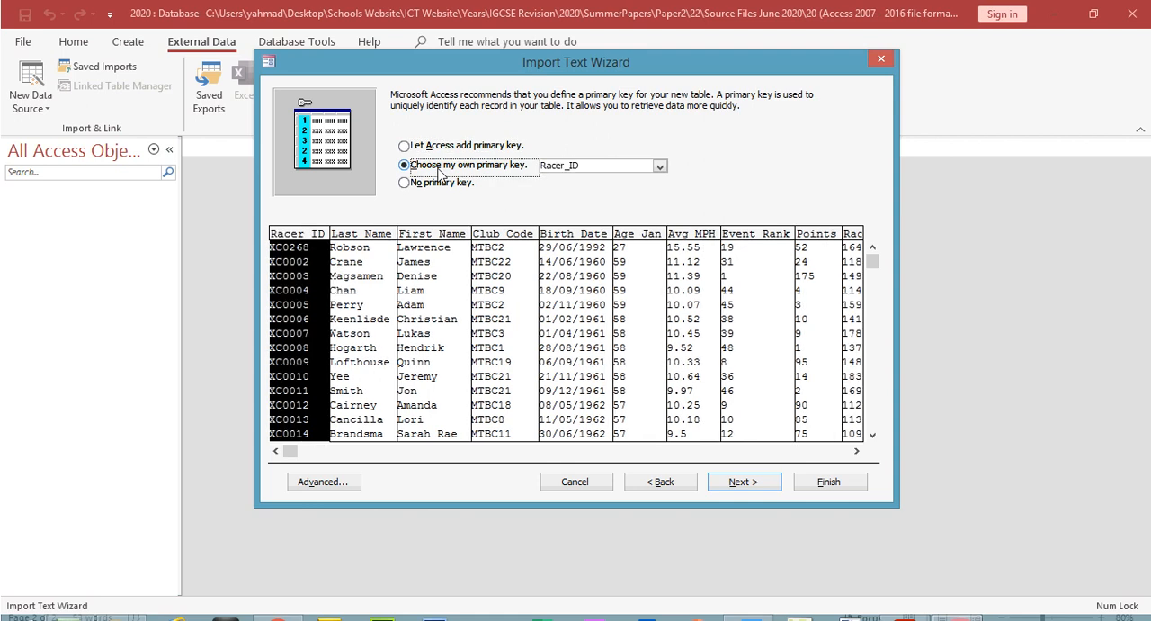
{"action": "left_click", "coordinate": [660, 167]}
{"action": "left_click", "coordinate": [677, 170]}
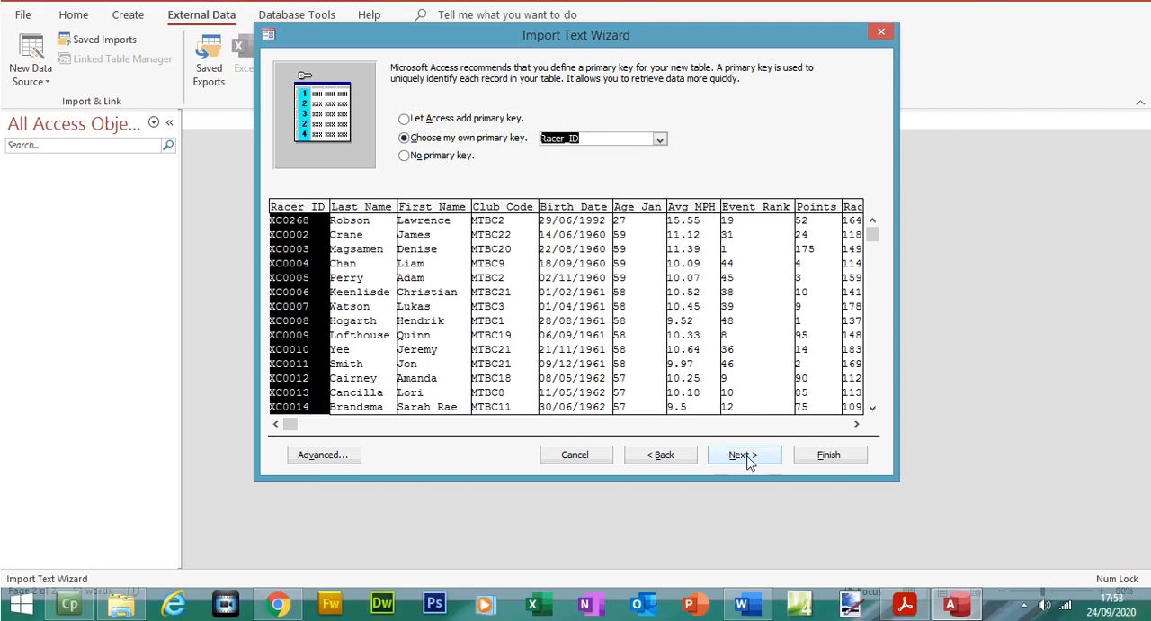
Step: Finish the import into the J220RESULTS table without saving the import steps, and open the table
{"action": "left_click", "coordinate": [744, 483]}
{"action": "left_click", "coordinate": [822, 453]}
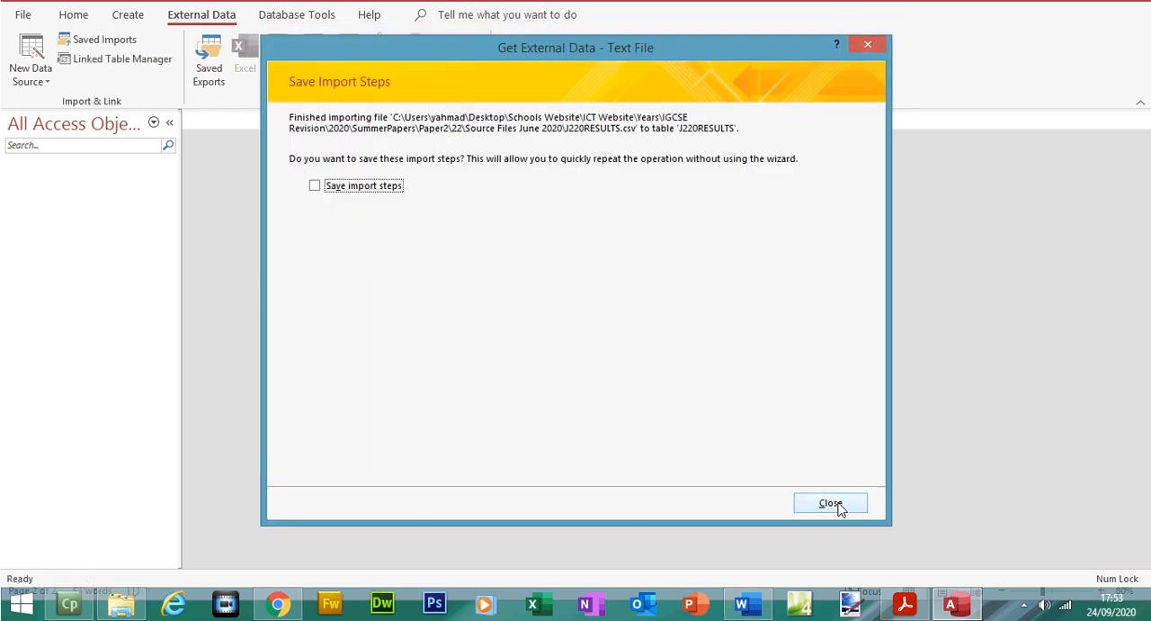
{"action": "left_click", "coordinate": [837, 505]}
{"action": "double_click", "coordinate": [99, 186]}
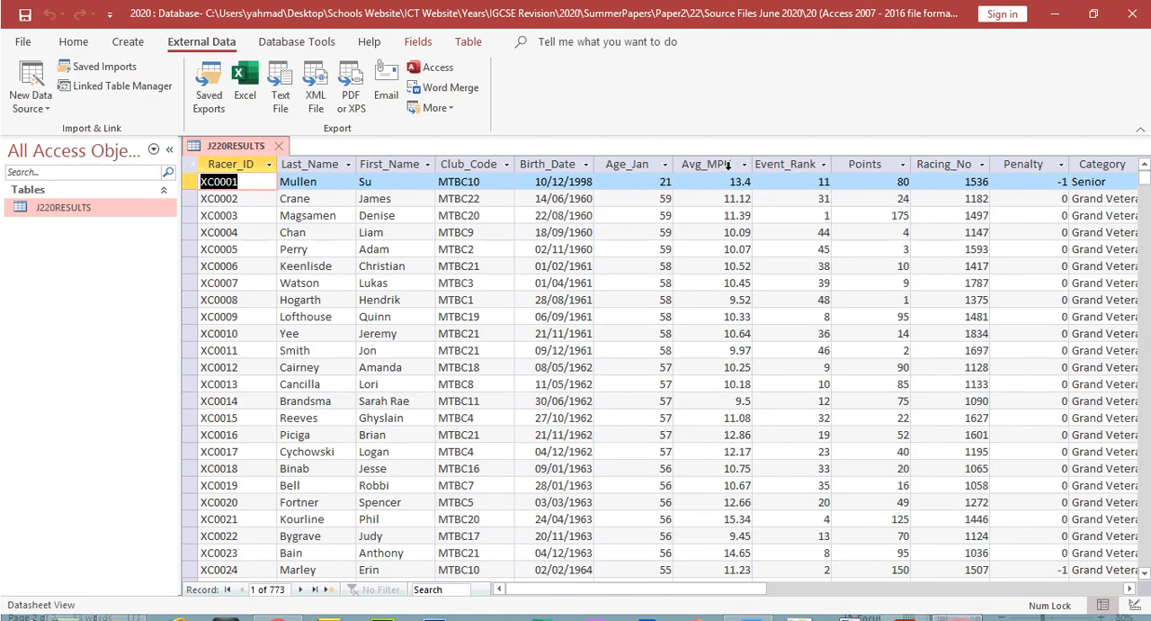
Step: Select the table's Avg_MPH column and highlight that field name in the exam paper while checking its format, returning to Access
{"action": "left_click", "coordinate": [714, 165]}
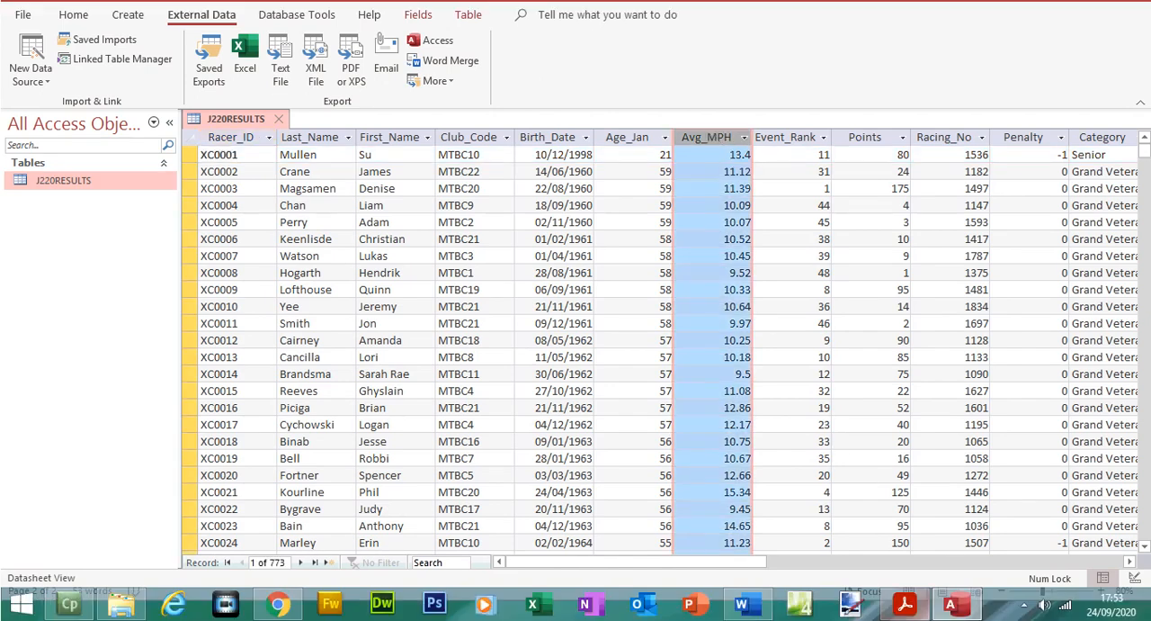
{"action": "left_click", "coordinate": [904, 620]}
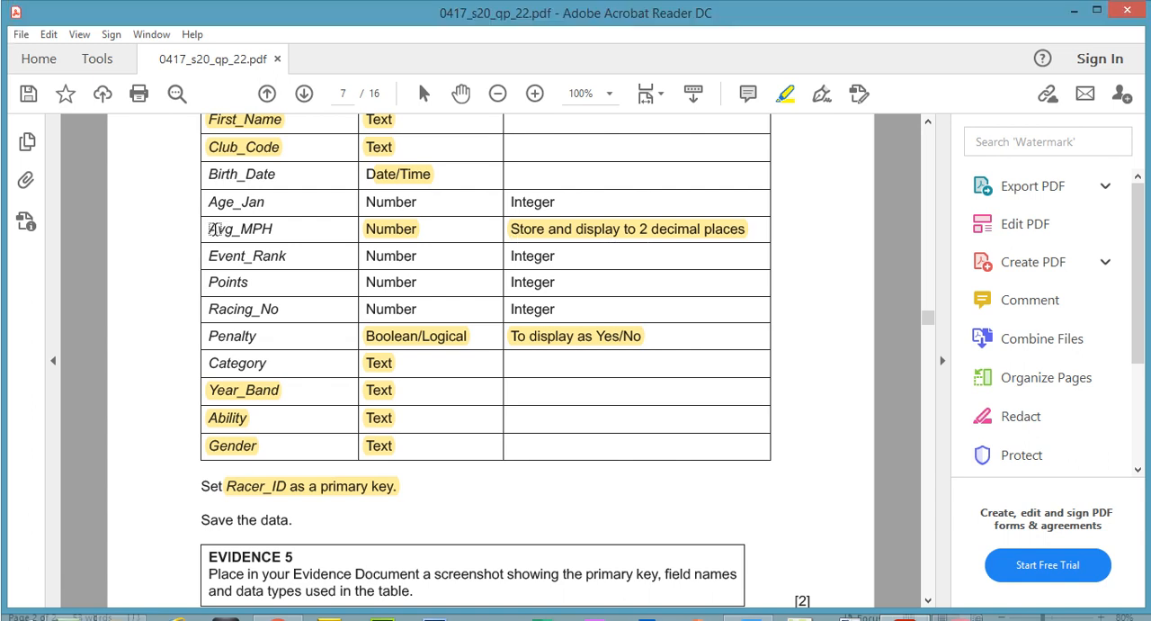
{"action": "left_click_drag", "start_coordinate": [217, 201], "coordinate": [271, 205]}
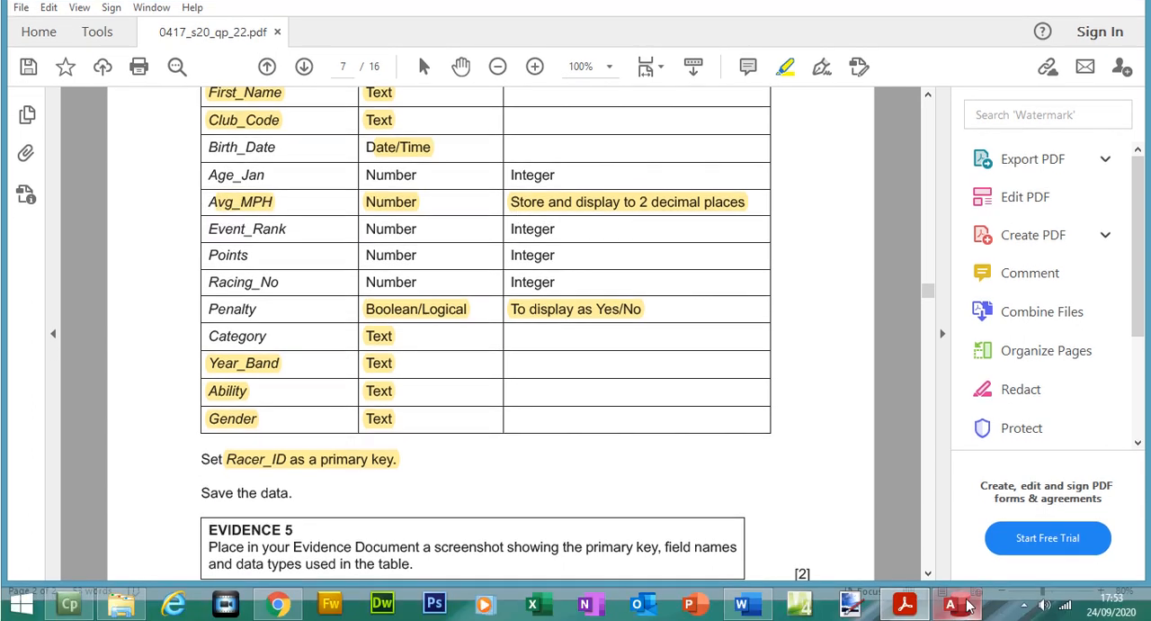
{"action": "key", "text": "alt+Tab"}
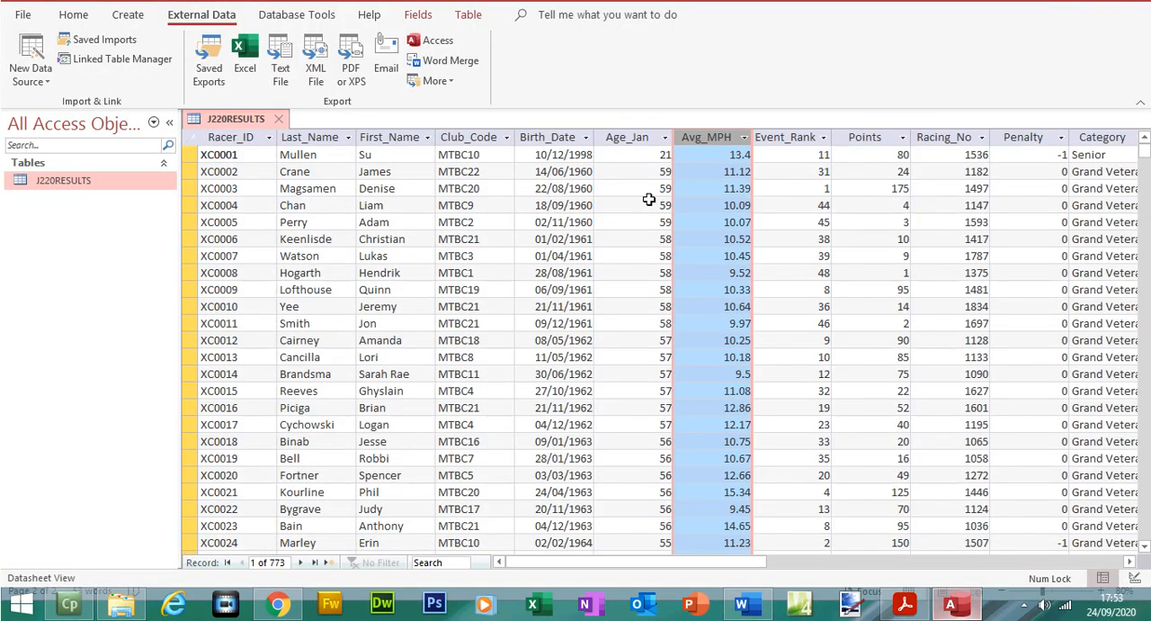
Step: Set Avg_MPH's Decimal Places to 2 in the table design, save the table and return to its datasheet
{"action": "left_click", "coordinate": [72, 15]}
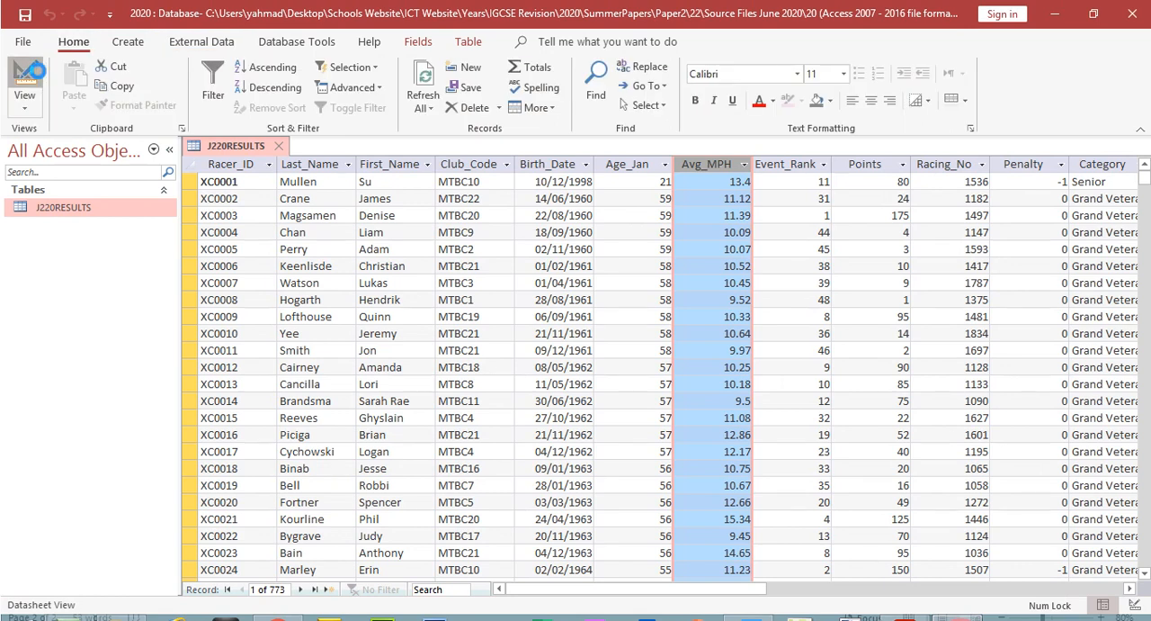
{"action": "left_click", "coordinate": [27, 72]}
{"action": "left_click", "coordinate": [409, 276]}
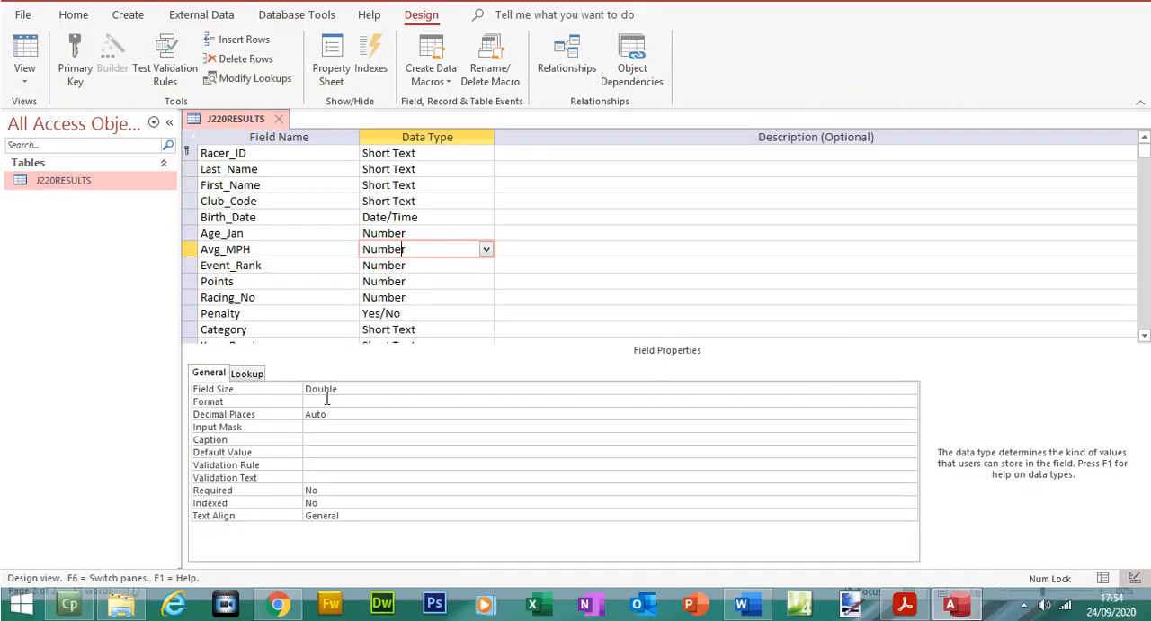
{"action": "left_click", "coordinate": [323, 413]}
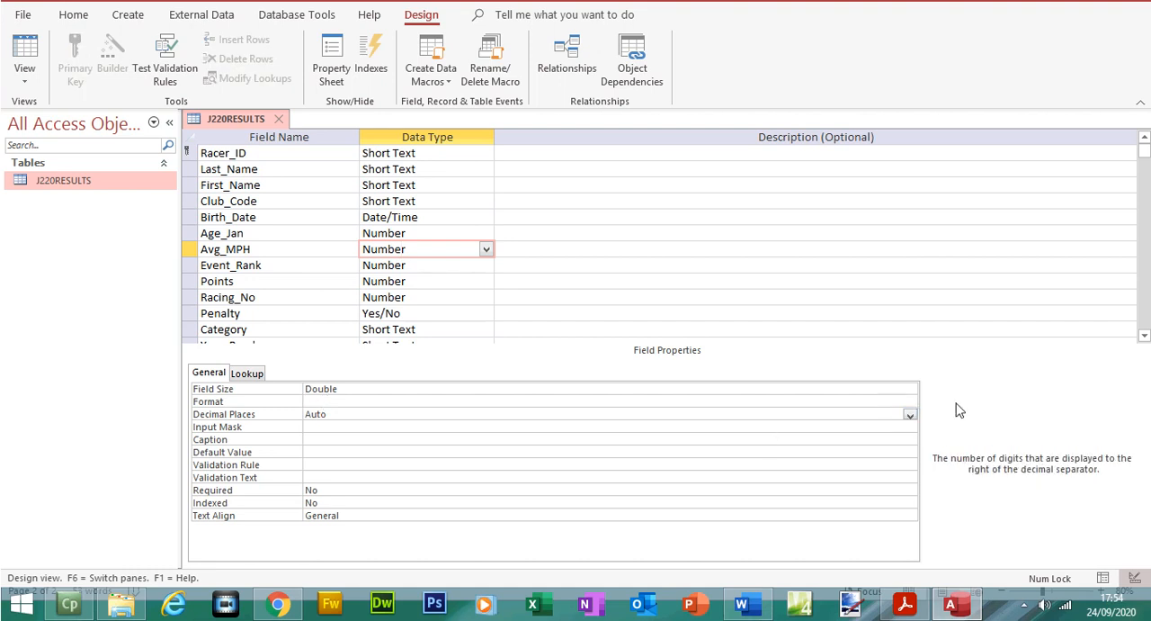
{"action": "left_click", "coordinate": [911, 416]}
{"action": "left_click", "coordinate": [540, 266]}
{"action": "left_click", "coordinate": [24, 81]}
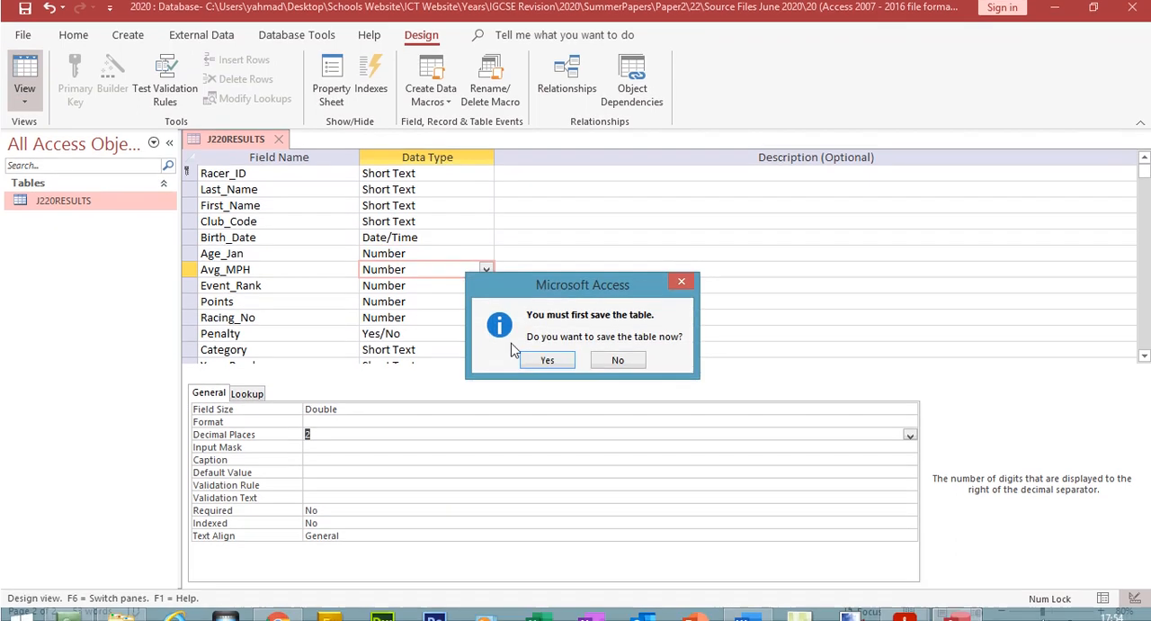
{"action": "left_click", "coordinate": [538, 350]}
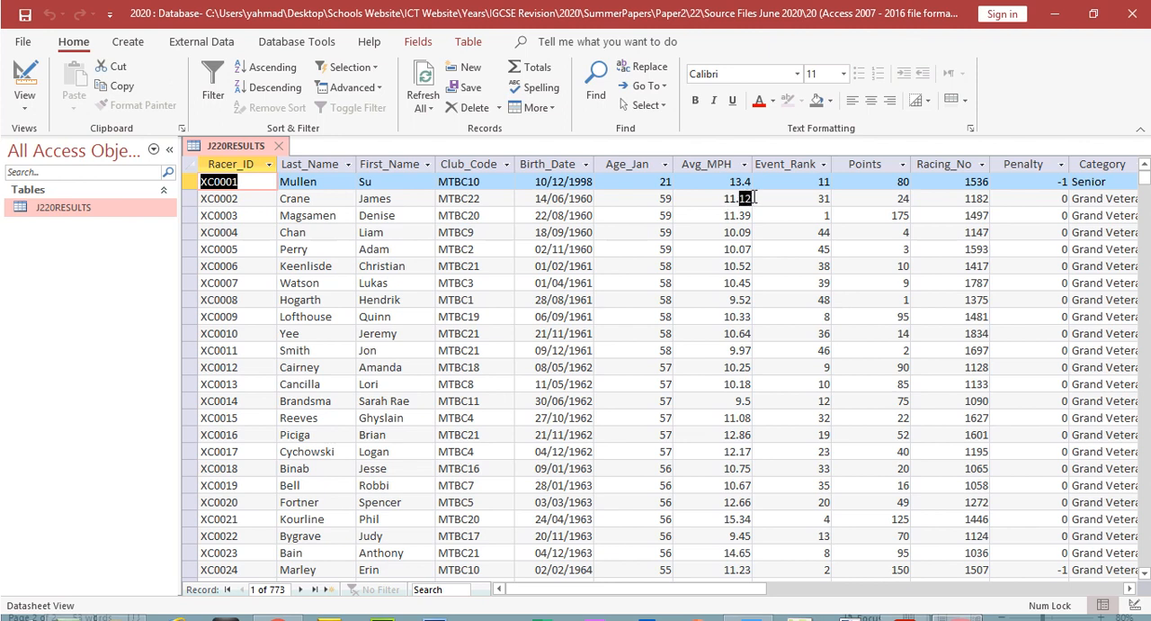
Step: Set Avg_MPH's Format to Standard in the table design, save the table and return to its datasheet
{"action": "left_click", "coordinate": [744, 198]}
{"action": "left_click", "coordinate": [25, 76]}
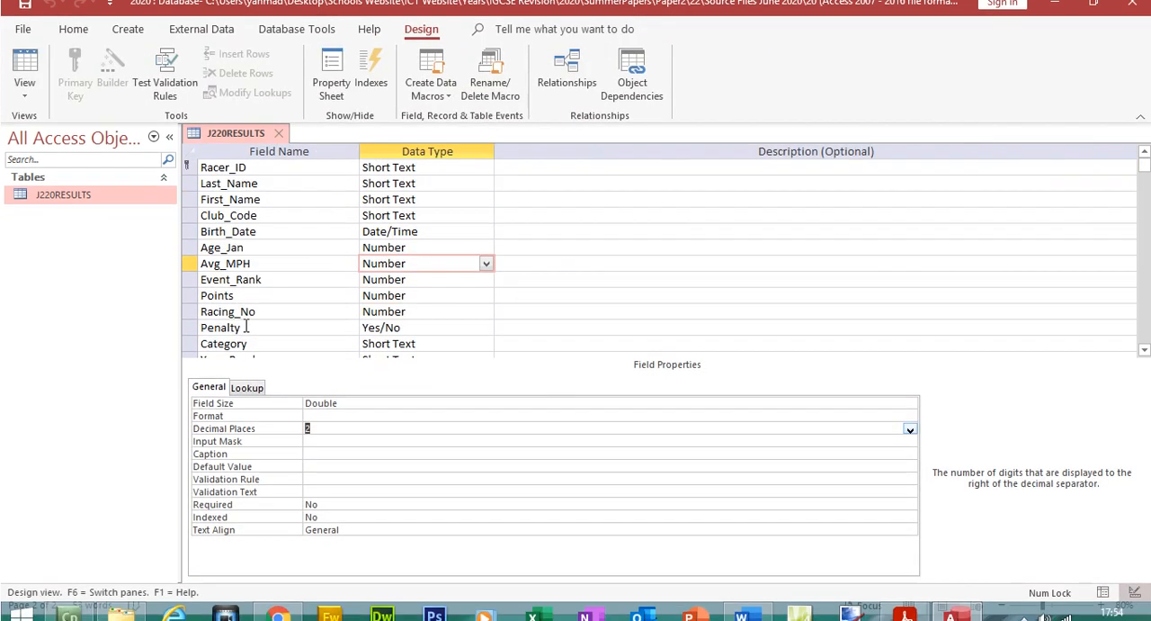
{"action": "left_click", "coordinate": [357, 430]}
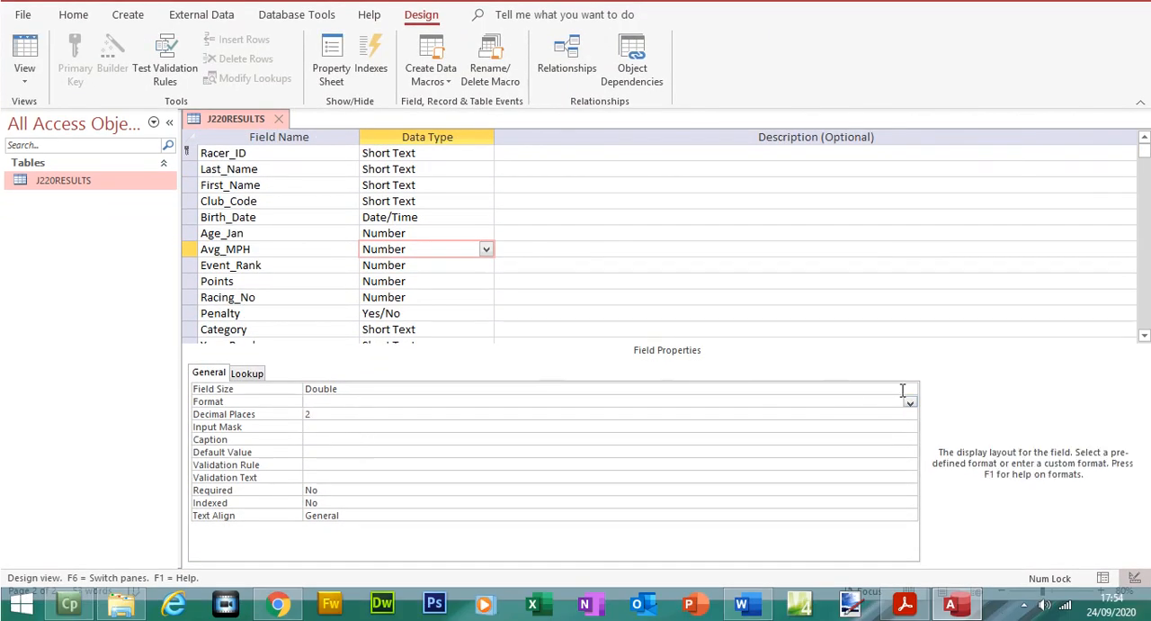
{"action": "left_click", "coordinate": [910, 402]}
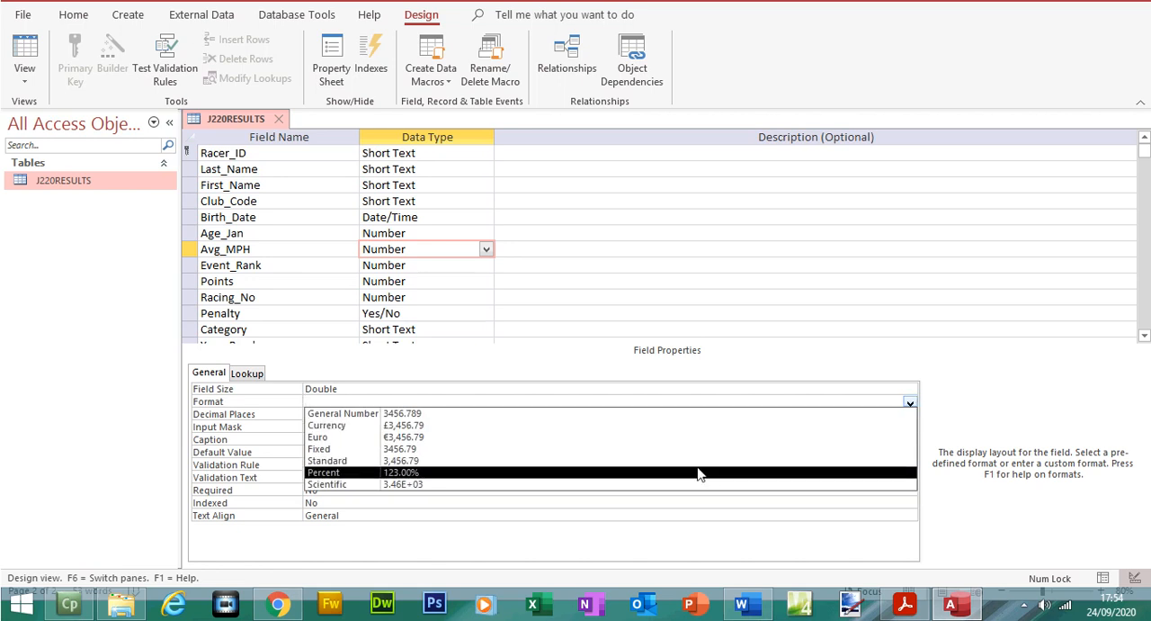
{"action": "left_click", "coordinate": [699, 460]}
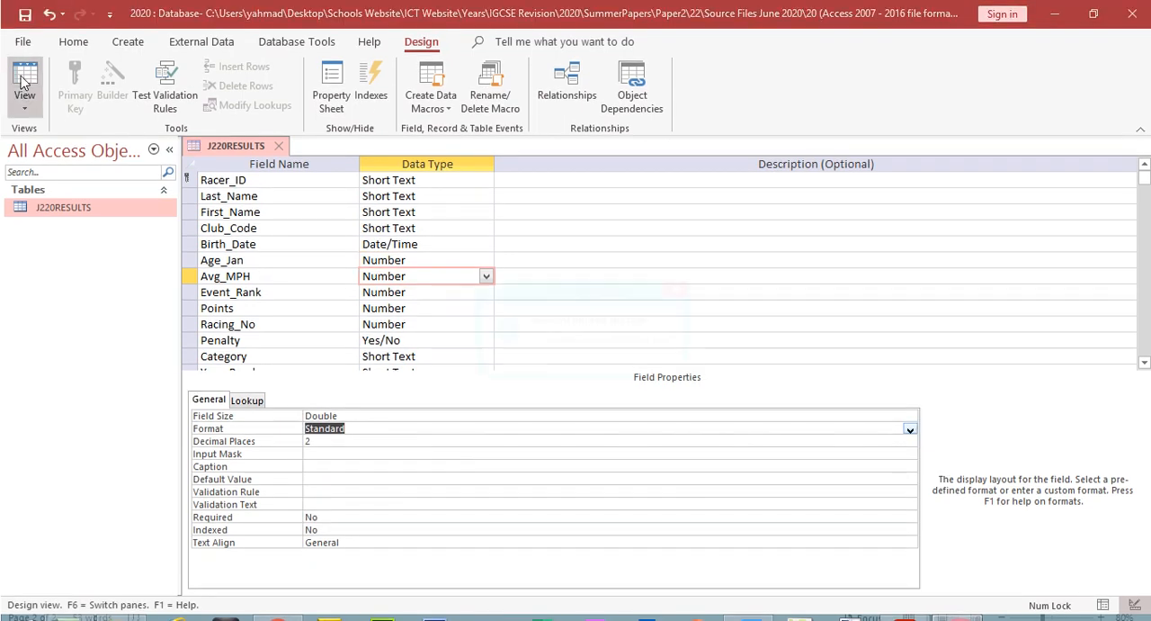
{"action": "left_click", "coordinate": [25, 81]}
{"action": "left_click", "coordinate": [540, 366]}
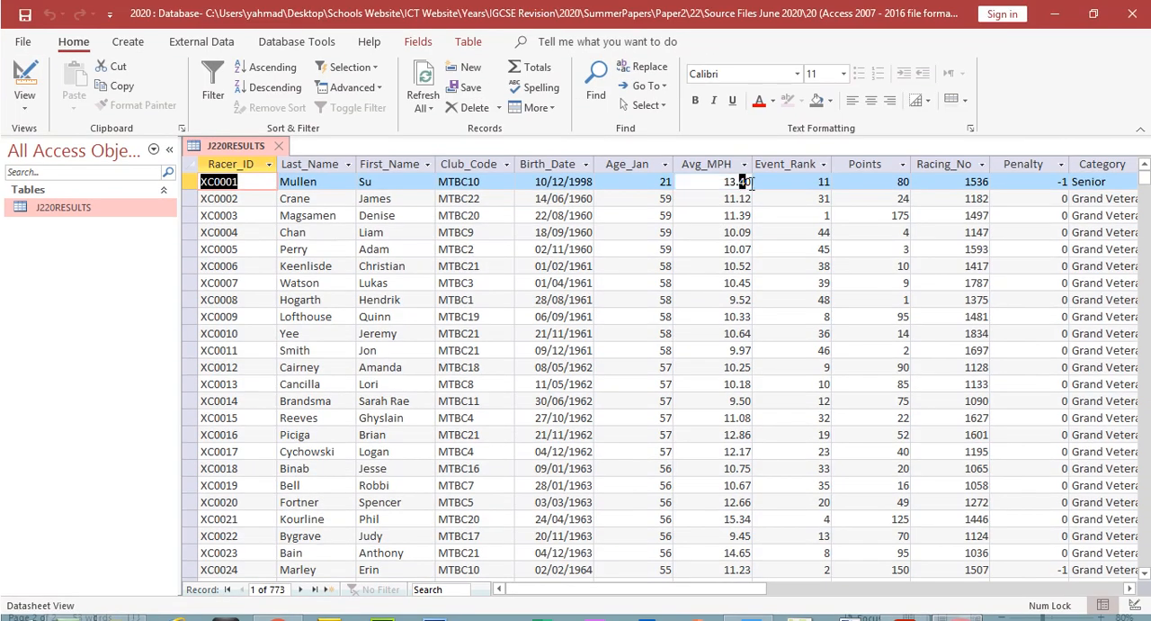
Step: Check the decimals of the first record's Avg_MPH against the field's Format and Decimal Places settings, returning to the datasheet
{"action": "double_click", "coordinate": [743, 182]}
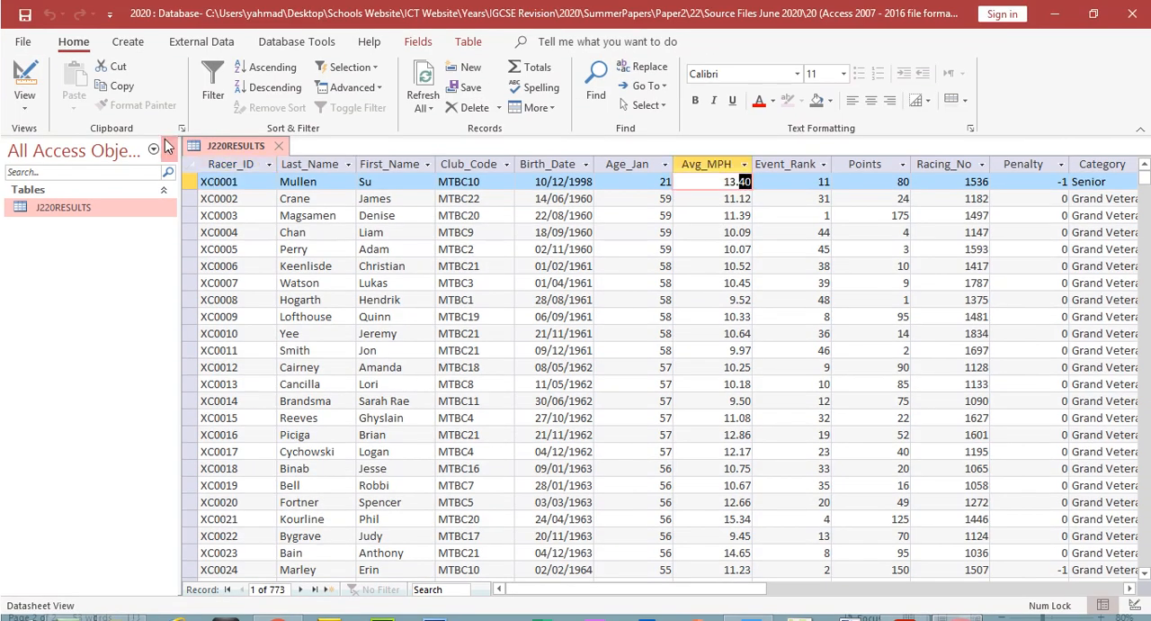
{"action": "left_click", "coordinate": [24, 81]}
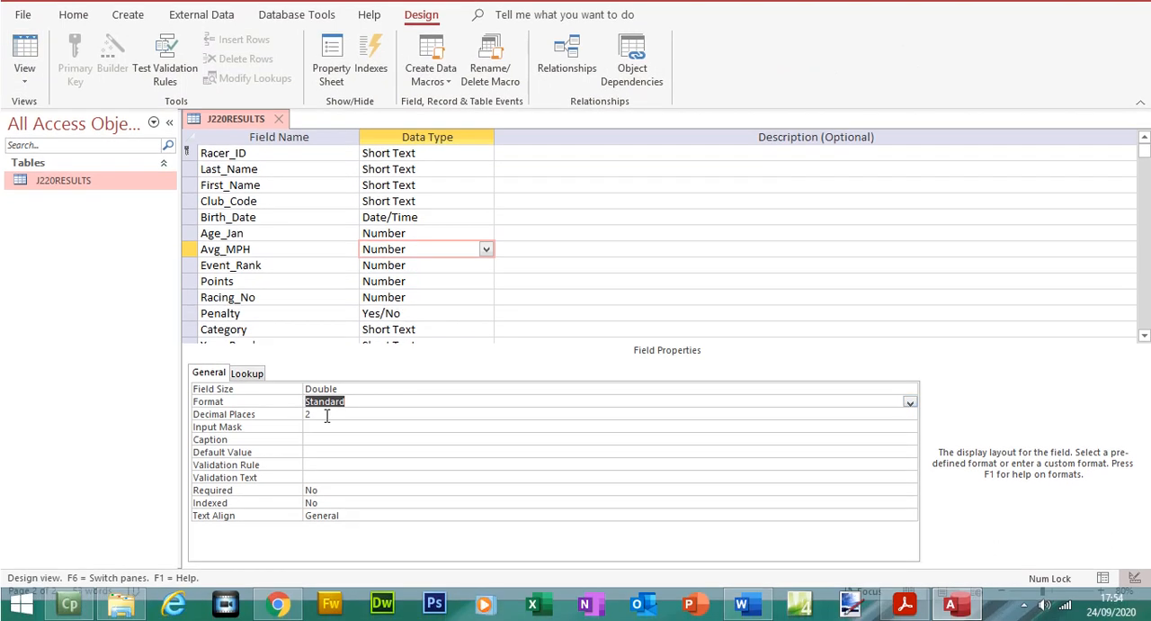
{"action": "left_click", "coordinate": [326, 415]}
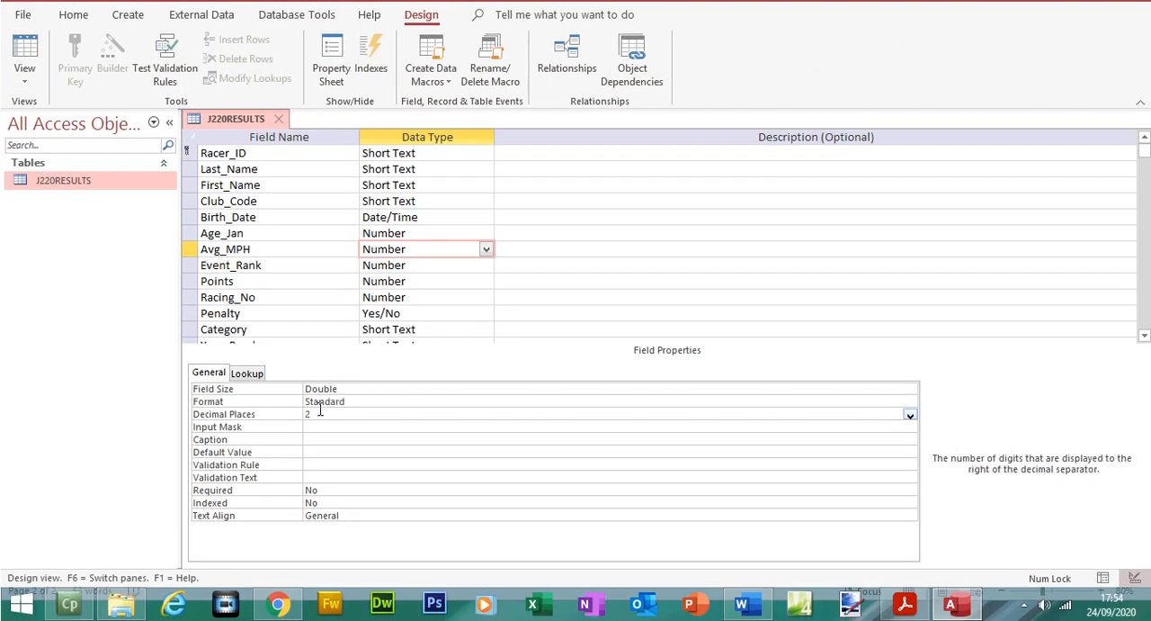
{"action": "left_click", "coordinate": [321, 405]}
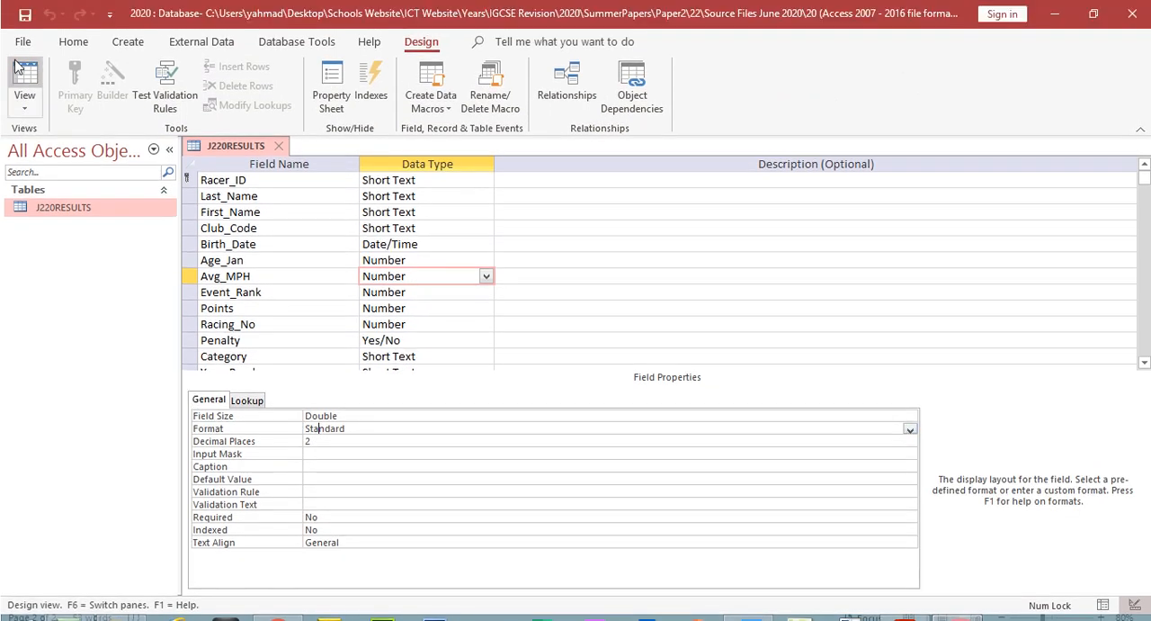
{"action": "left_click", "coordinate": [24, 56]}
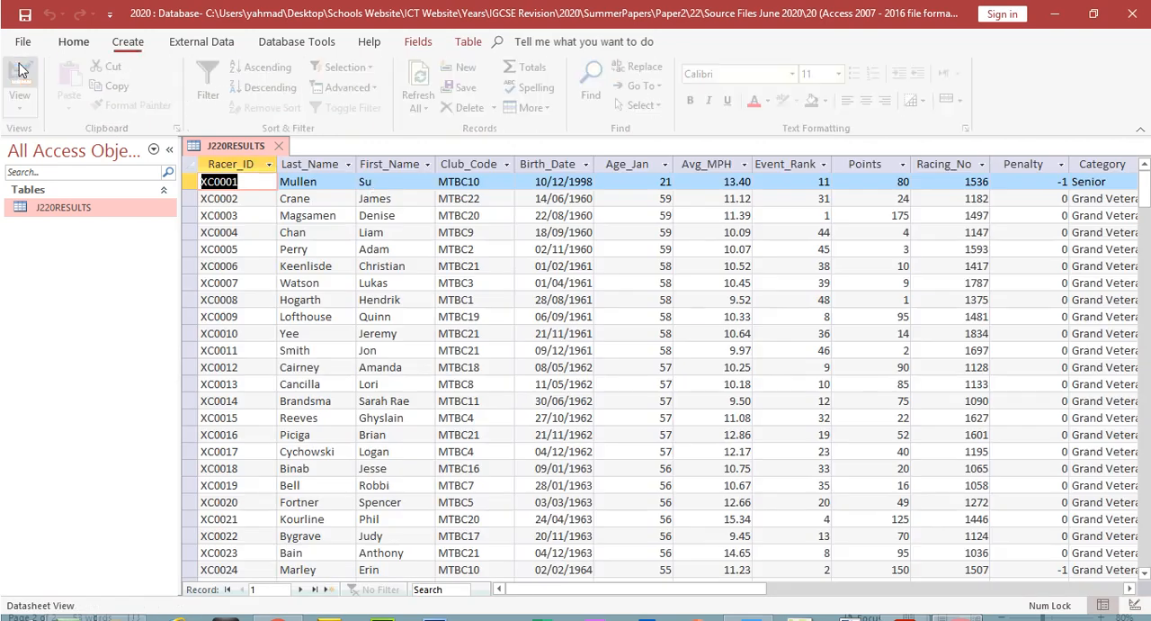
Step: Select the Penalty column and check that field's required display format in the exam paper, returning to Access
{"action": "left_click", "coordinate": [1036, 162]}
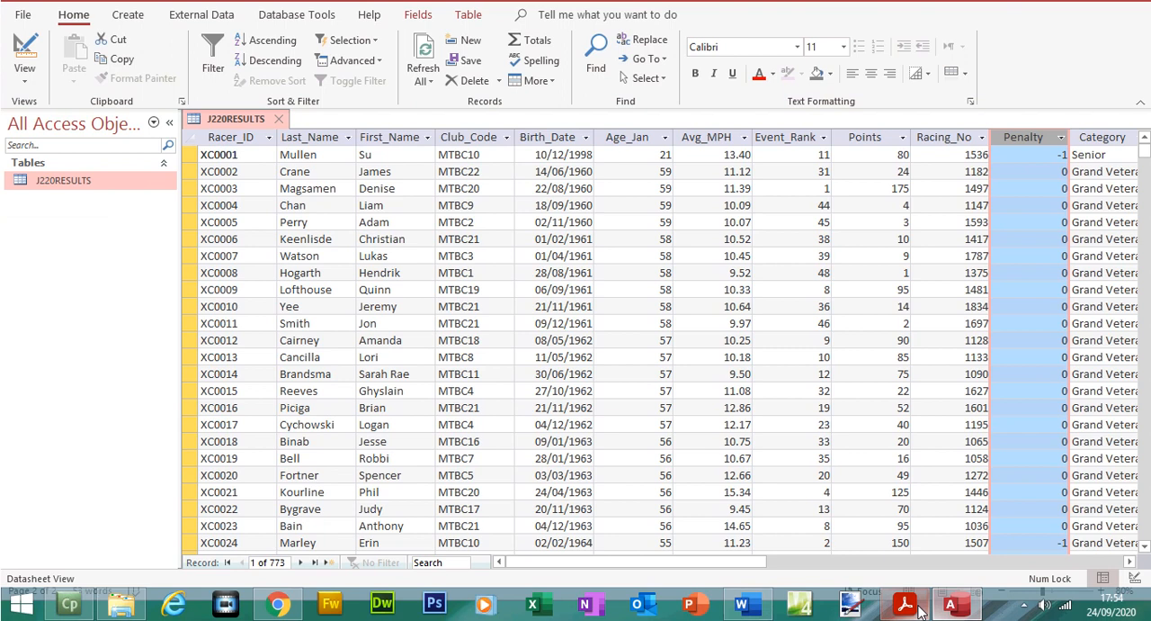
{"action": "left_click", "coordinate": [905, 618]}
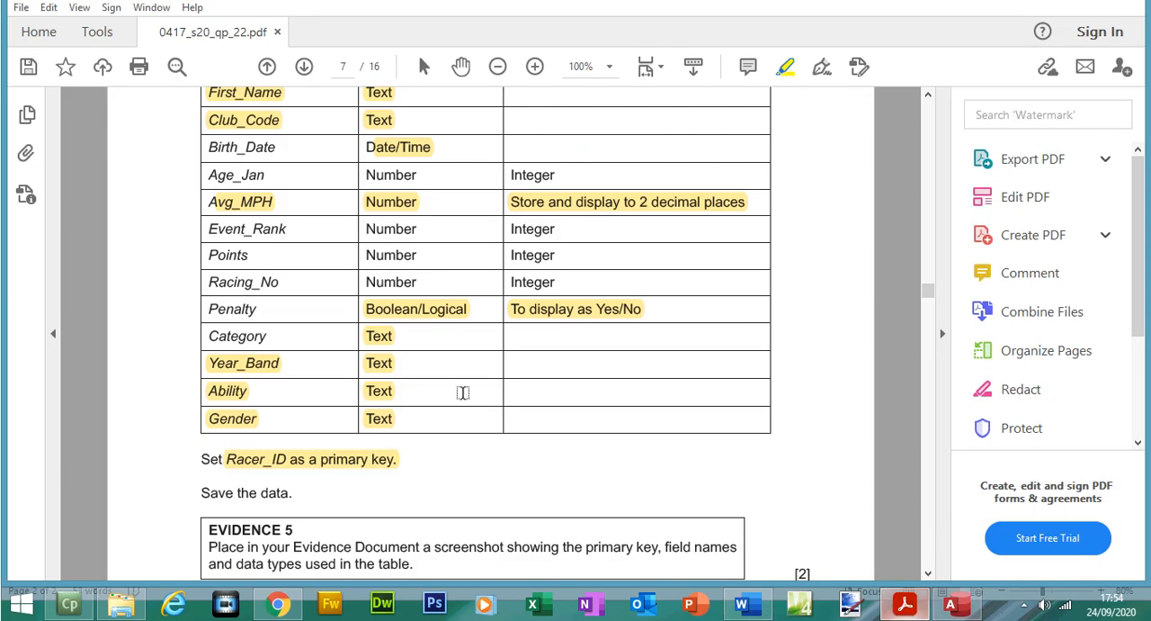
{"action": "left_click", "coordinate": [591, 319]}
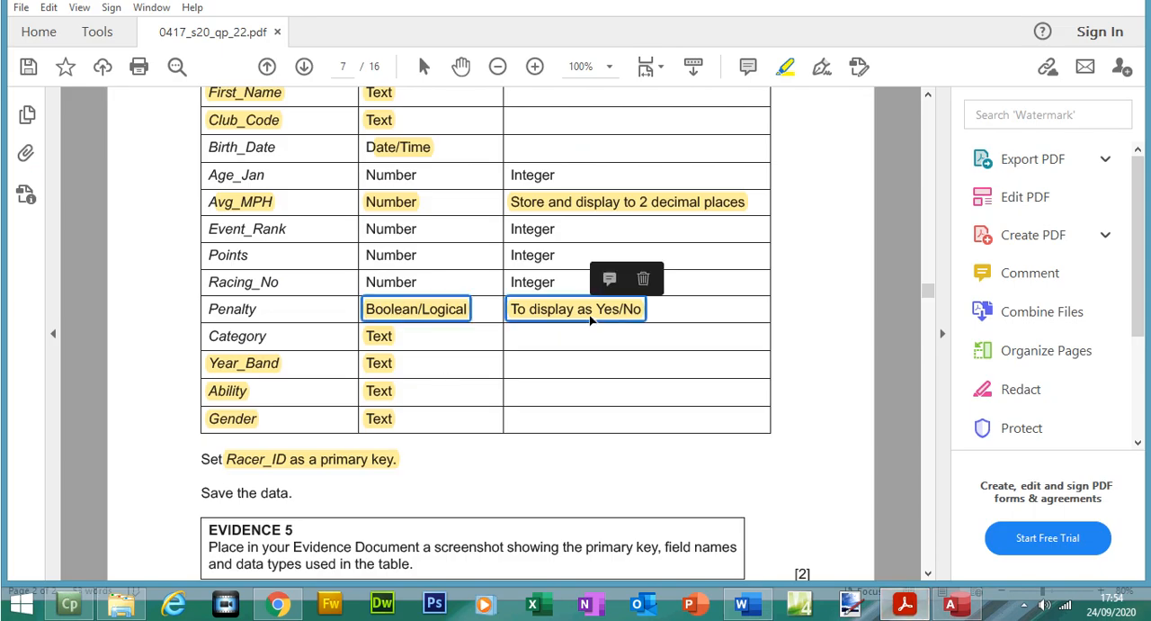
{"action": "left_click", "coordinate": [950, 603]}
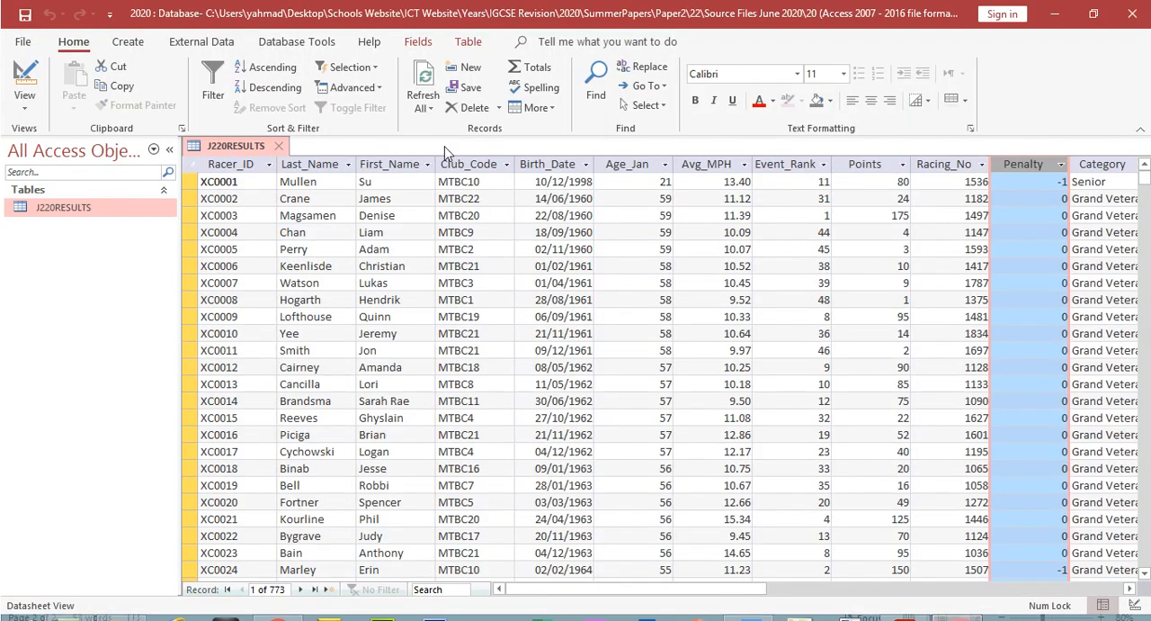
Step: Set the Penalty field's Format to Yes/No in the table design, save the table and return to its datasheet
{"action": "left_click", "coordinate": [27, 84]}
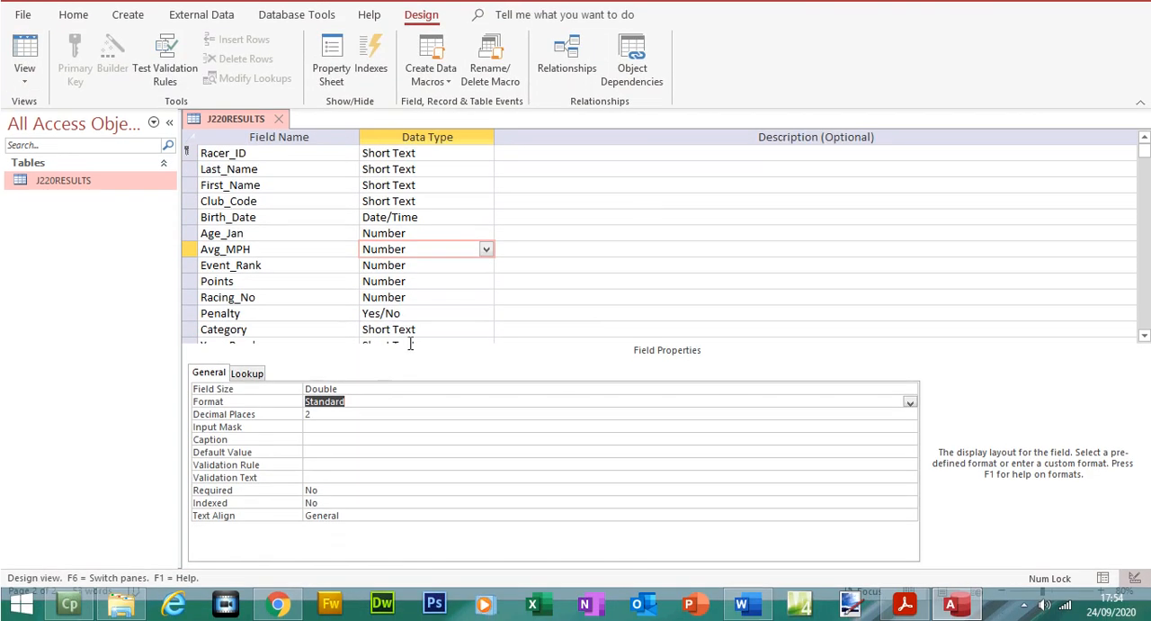
{"action": "left_click", "coordinate": [399, 313]}
{"action": "left_click", "coordinate": [330, 401]}
{"action": "left_click", "coordinate": [330, 390]}
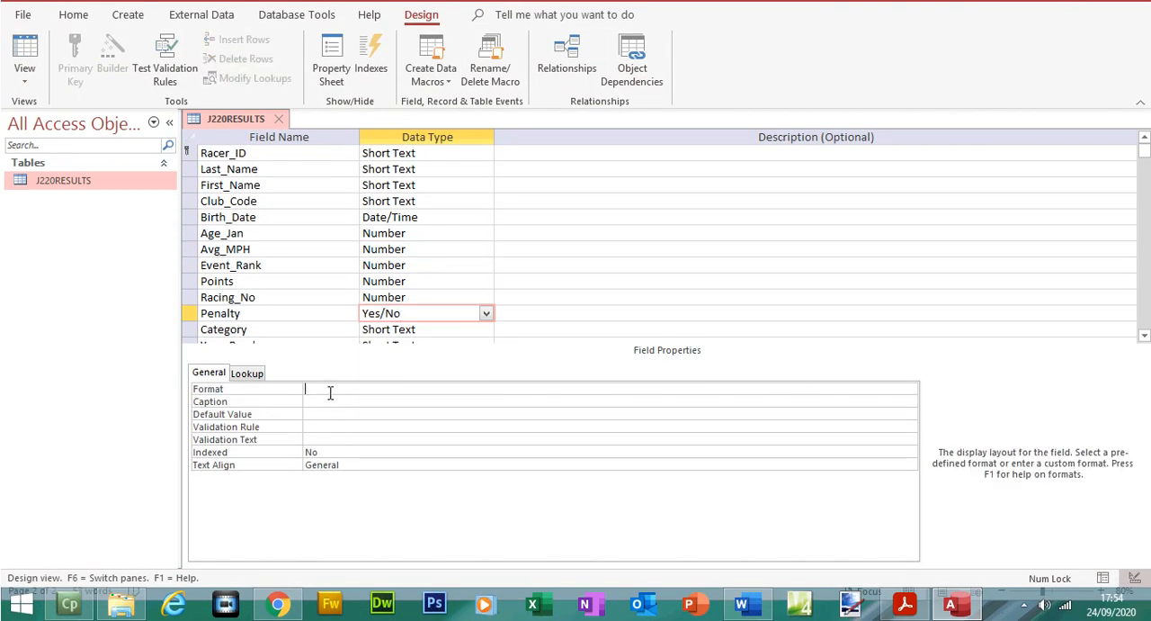
{"action": "left_click", "coordinate": [910, 392]}
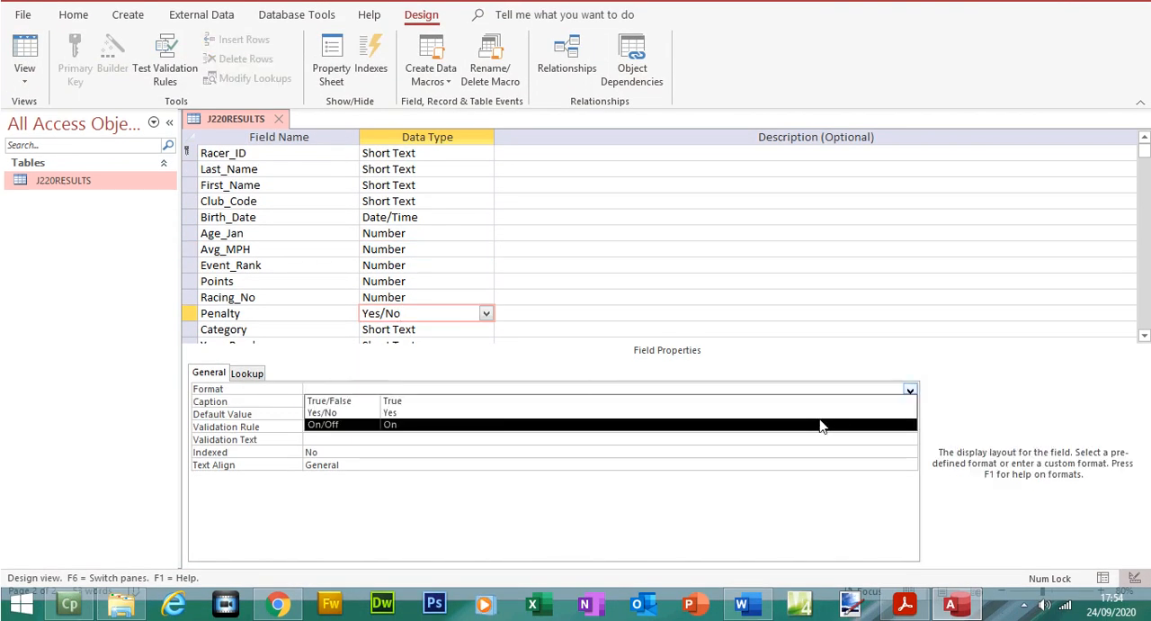
{"action": "left_click", "coordinate": [826, 413]}
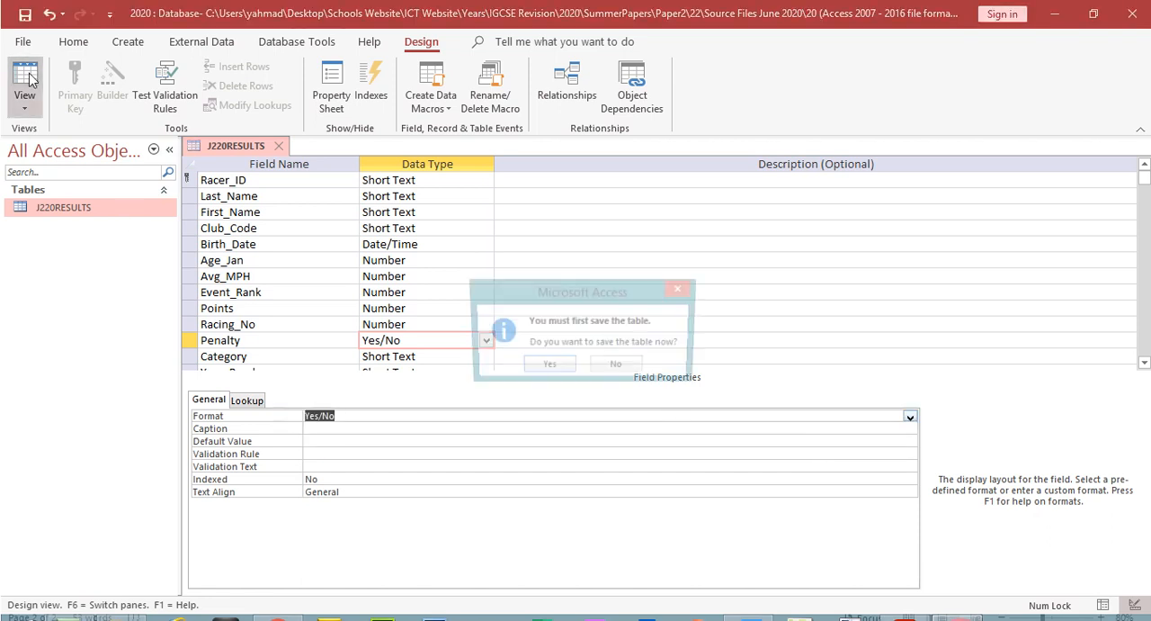
{"action": "left_click", "coordinate": [25, 65]}
{"action": "left_click", "coordinate": [548, 341]}
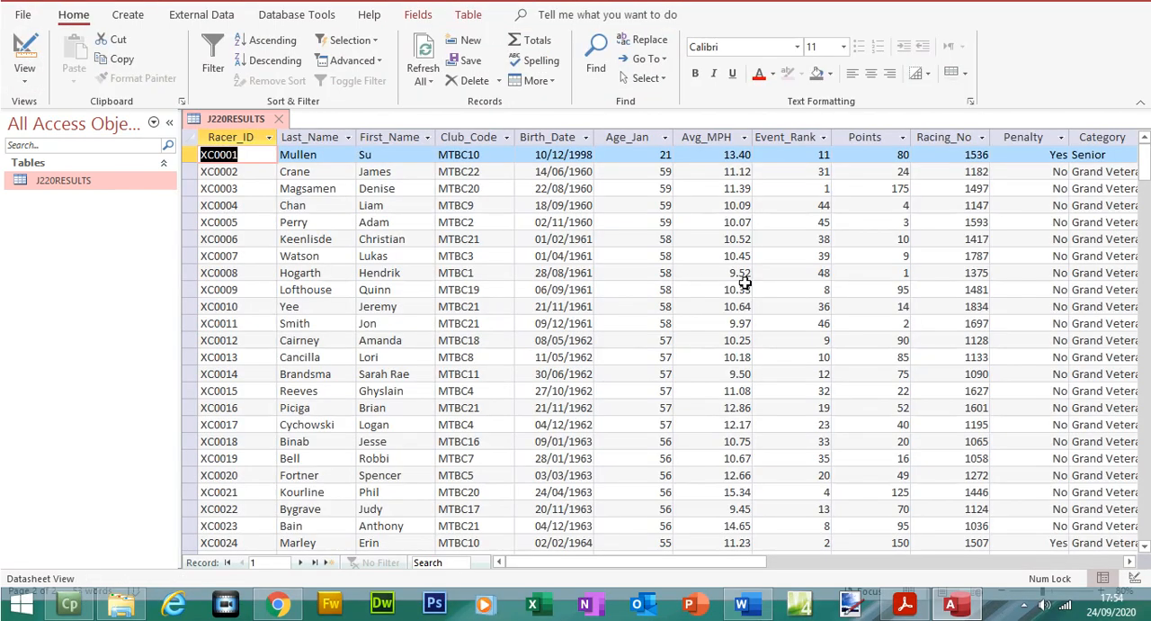
Step: Check the Penalty column's display, and highlight the EVIDENCE 5 instruction in the exam paper
{"action": "left_click", "coordinate": [1022, 144]}
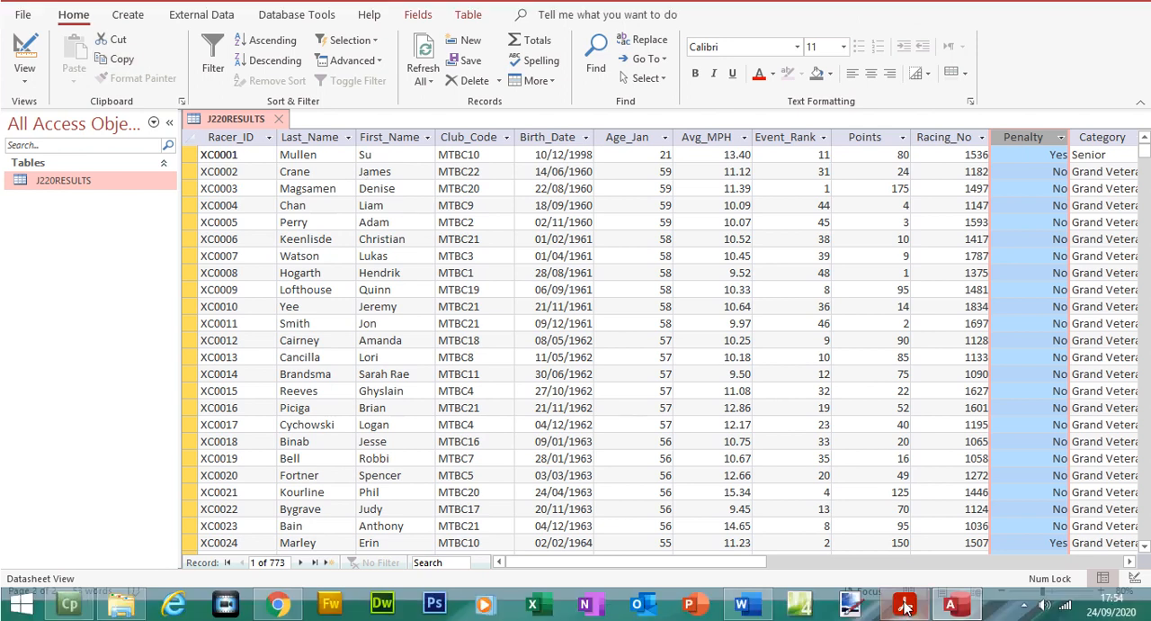
{"action": "left_click", "coordinate": [905, 608]}
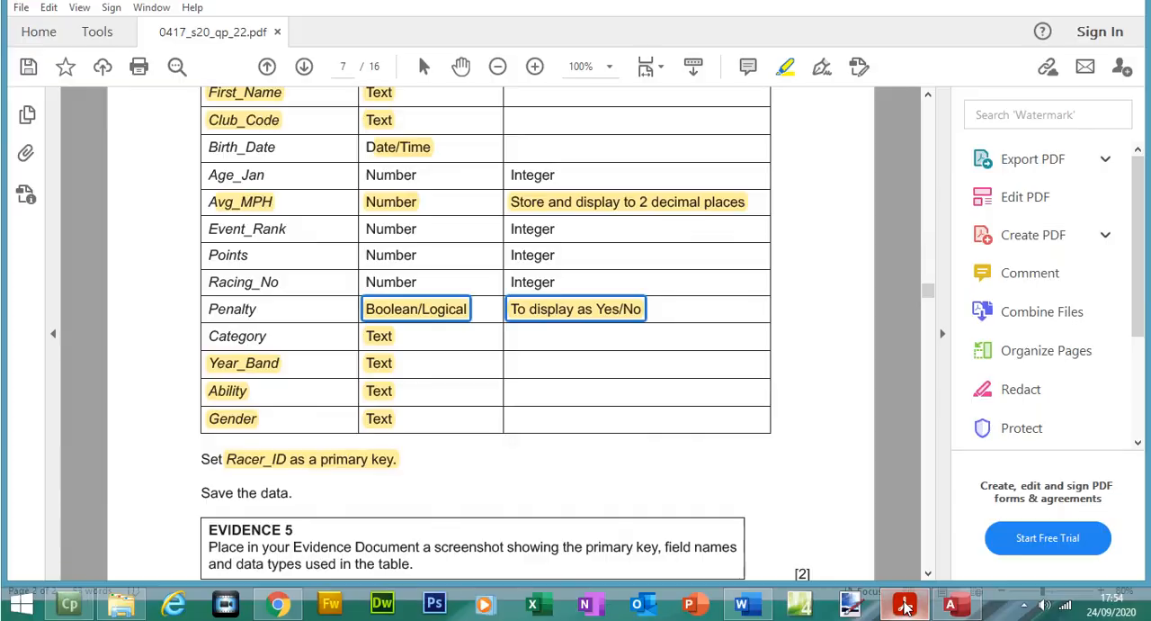
{"action": "scroll", "coordinate": [926, 308], "scroll_direction": "down", "scroll_amount": 5}
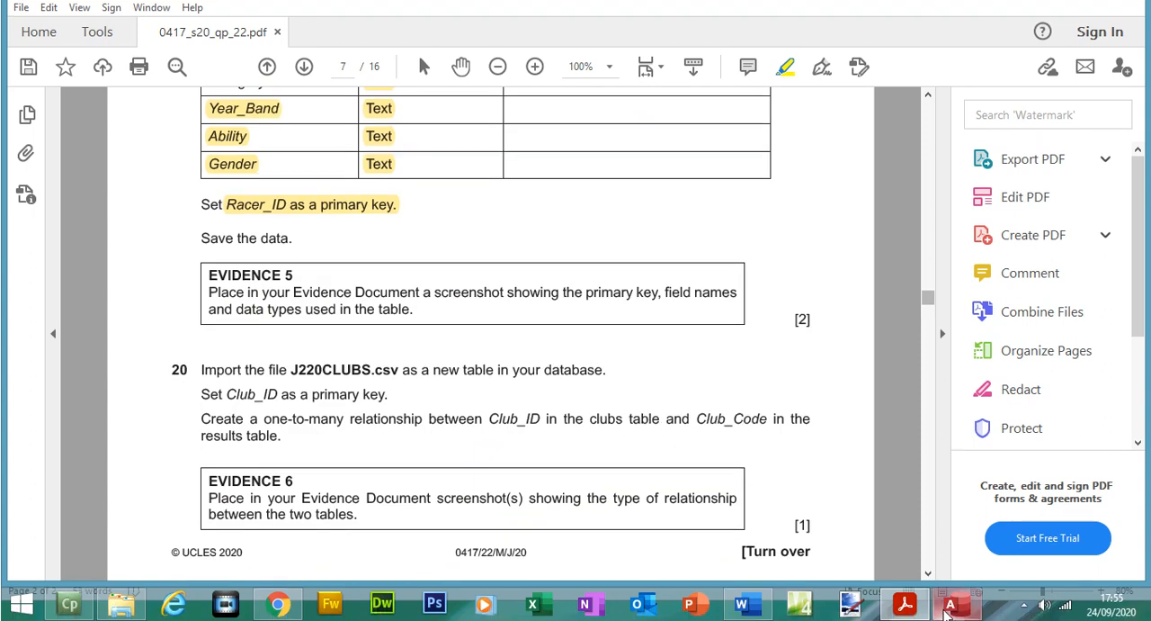
{"action": "left_click", "coordinate": [950, 615]}
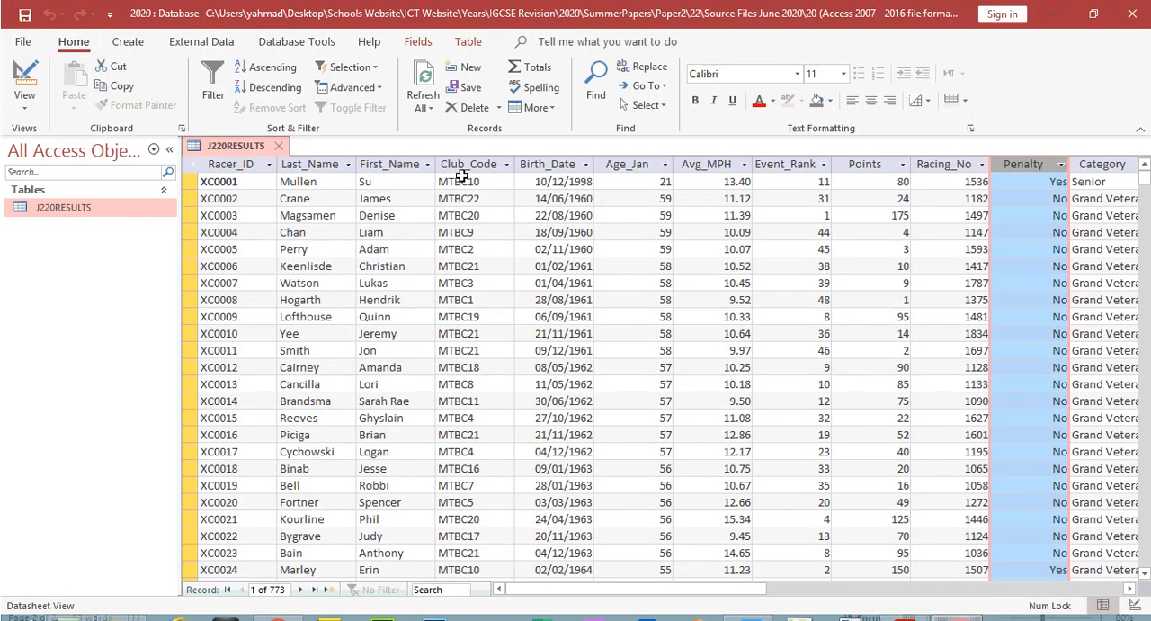
{"action": "left_click", "coordinate": [1064, 13]}
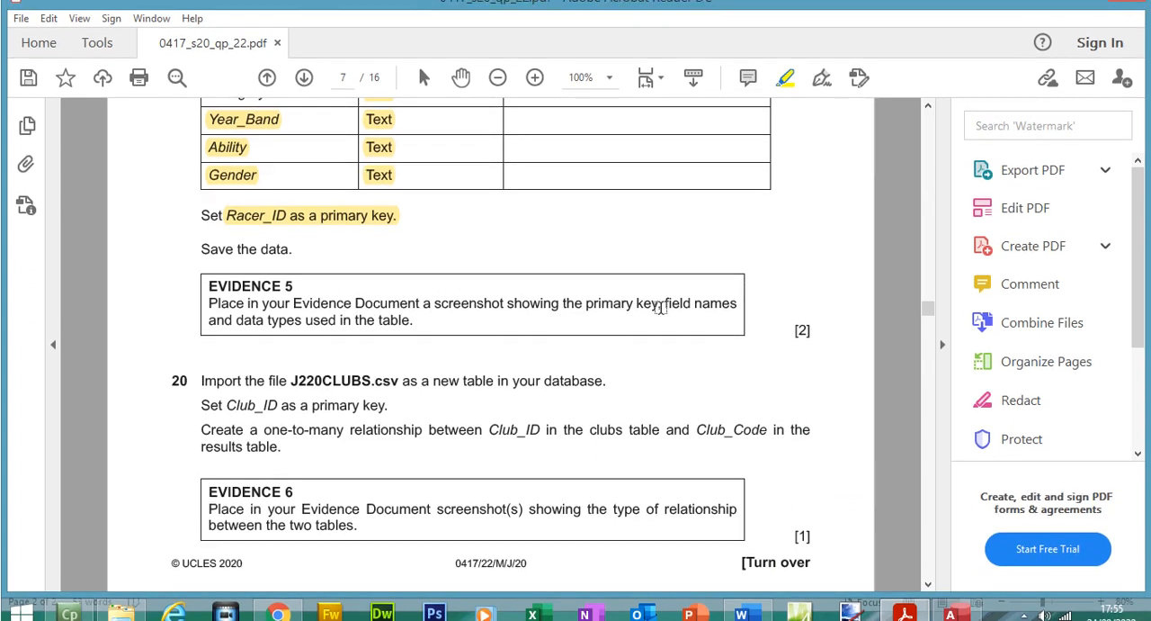
{"action": "left_click_drag", "start_coordinate": [208, 288], "coordinate": [417, 332]}
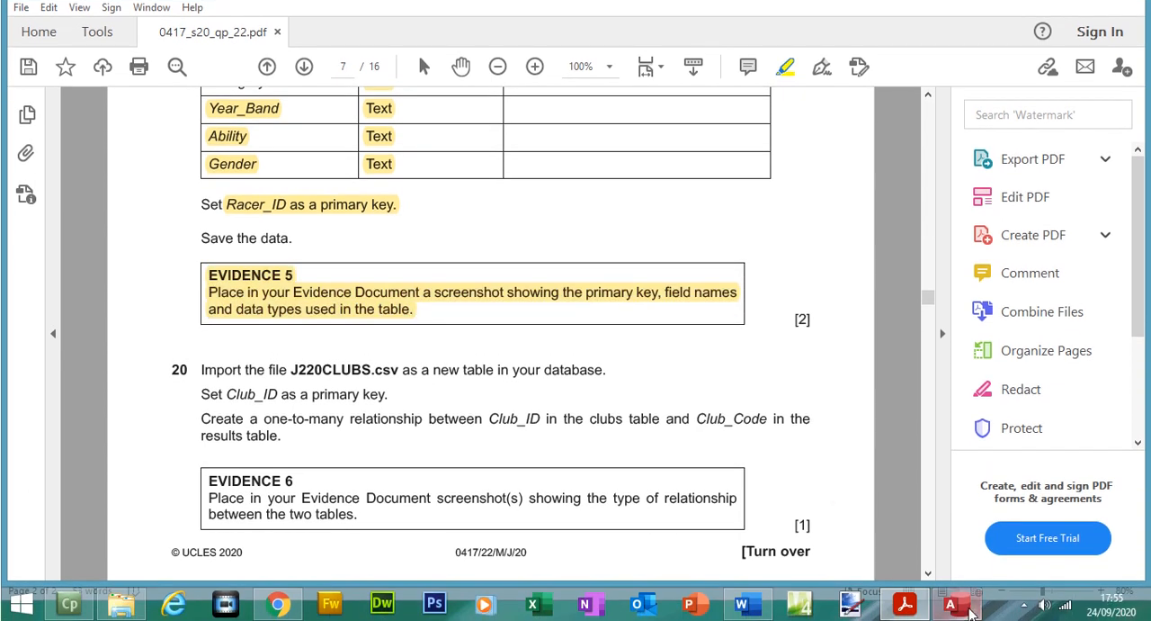
Step: Review the J220RESULTS field list in Access's design view and paste a screenshot of it under Step 19 - EVIDENCE 5 in the Word evidence document
{"action": "left_click", "coordinate": [965, 608]}
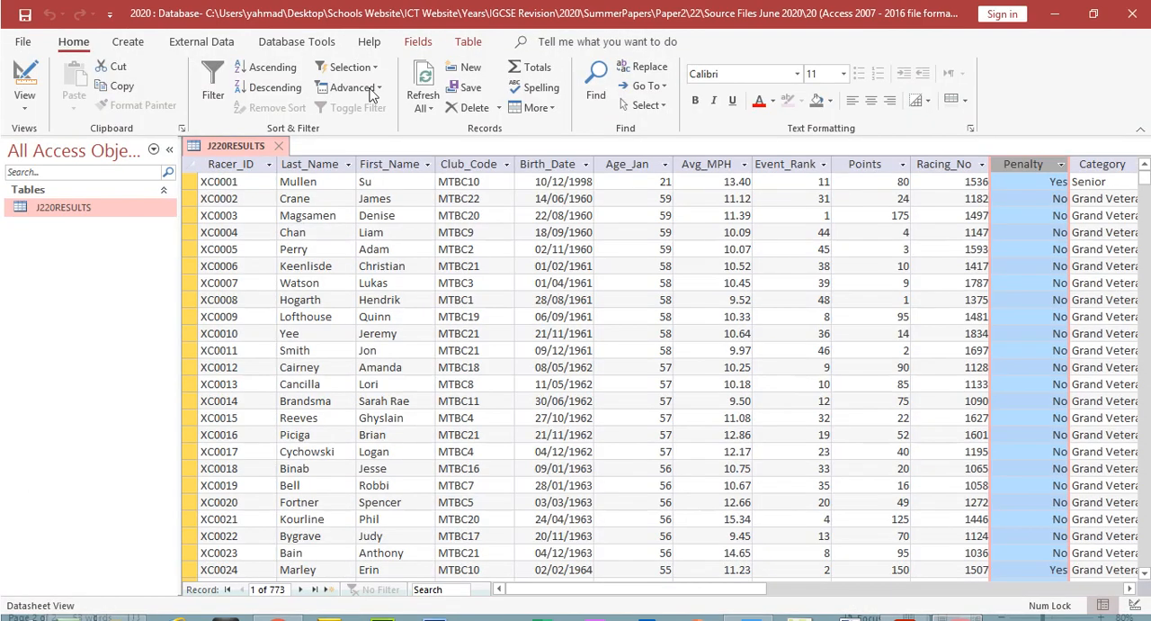
{"action": "left_click", "coordinate": [29, 81]}
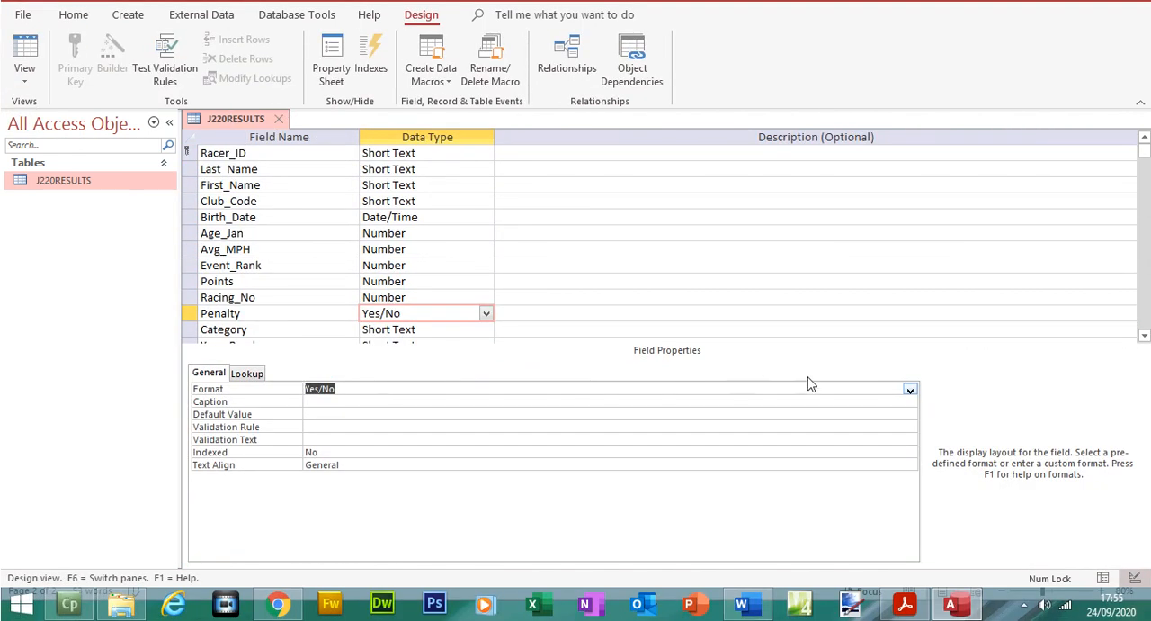
{"action": "left_click", "coordinate": [1144, 335]}
{"action": "left_click", "coordinate": [1144, 336]}
{"action": "left_click", "coordinate": [1144, 335]}
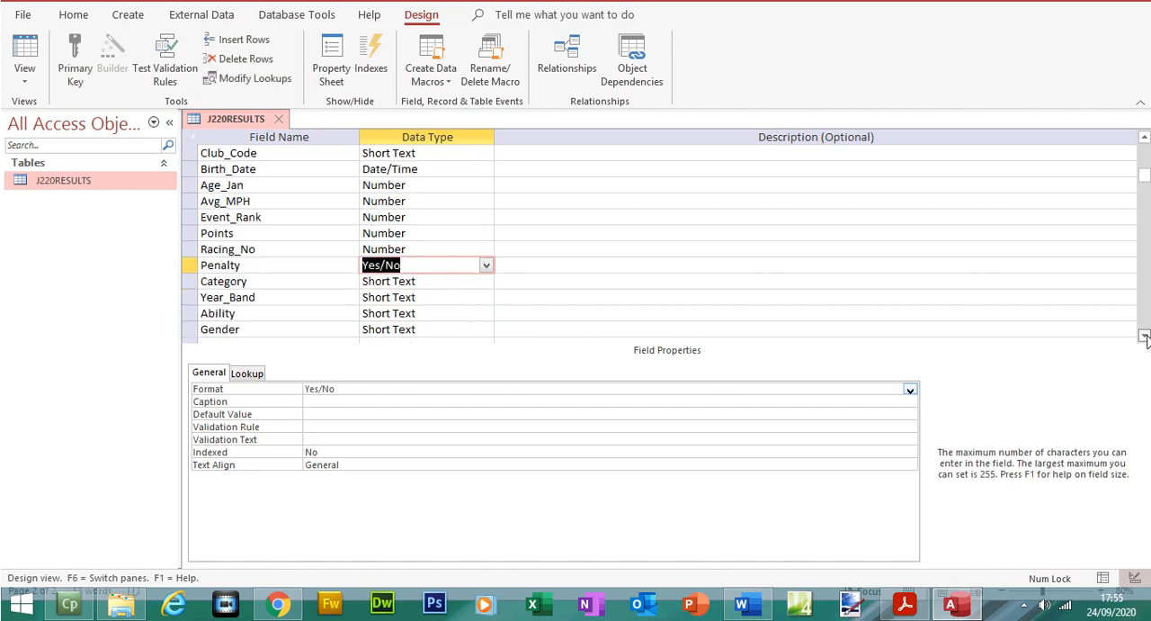
{"action": "left_click", "coordinate": [1144, 335]}
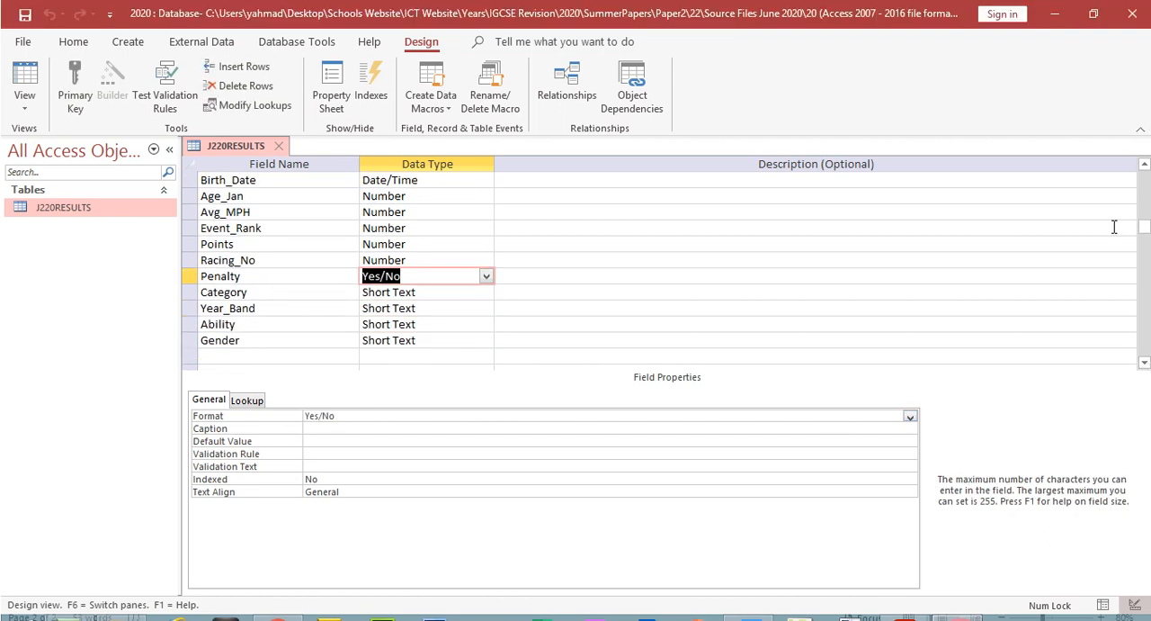
{"action": "left_click_drag", "start_coordinate": [1143, 197], "coordinate": [1144, 180]}
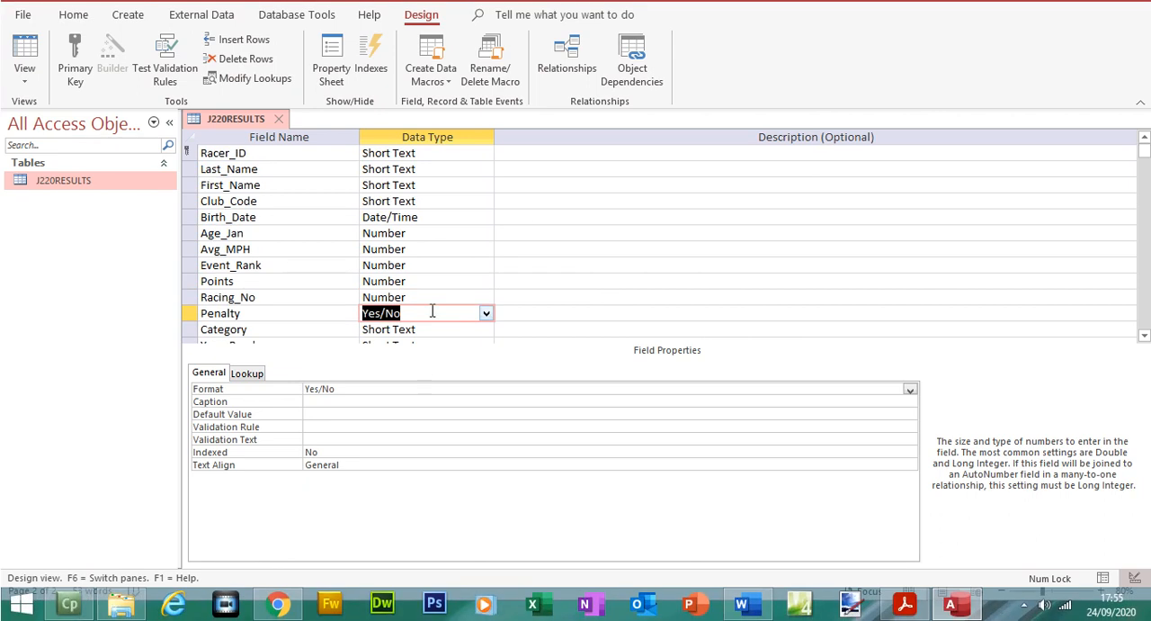
{"action": "left_click", "coordinate": [432, 338]}
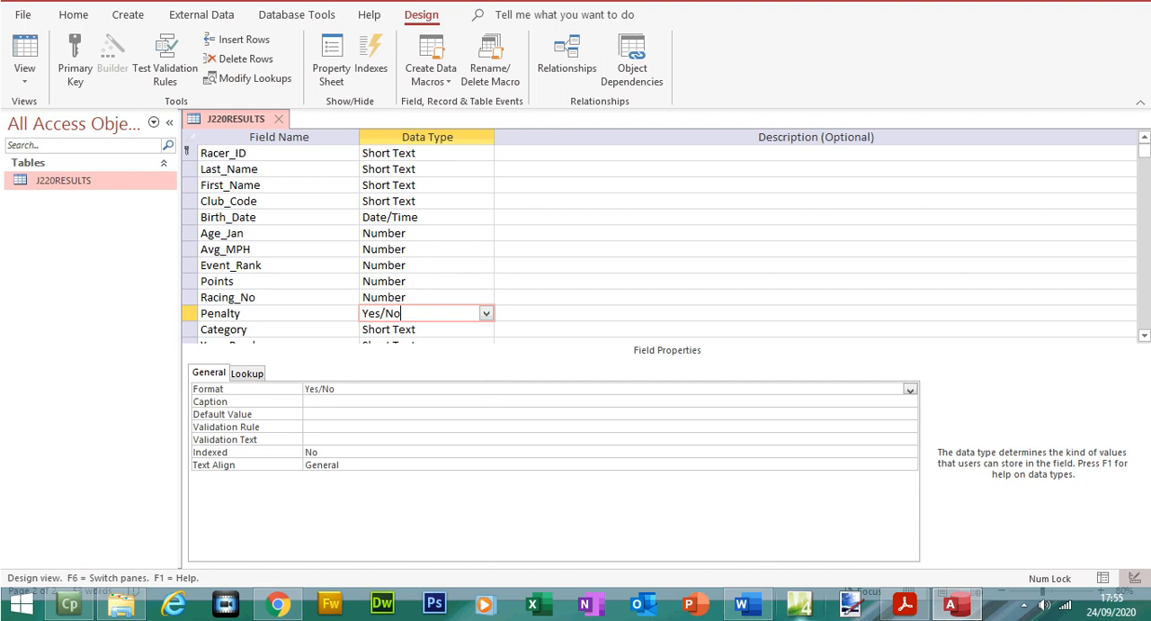
{"action": "left_click", "coordinate": [746, 604]}
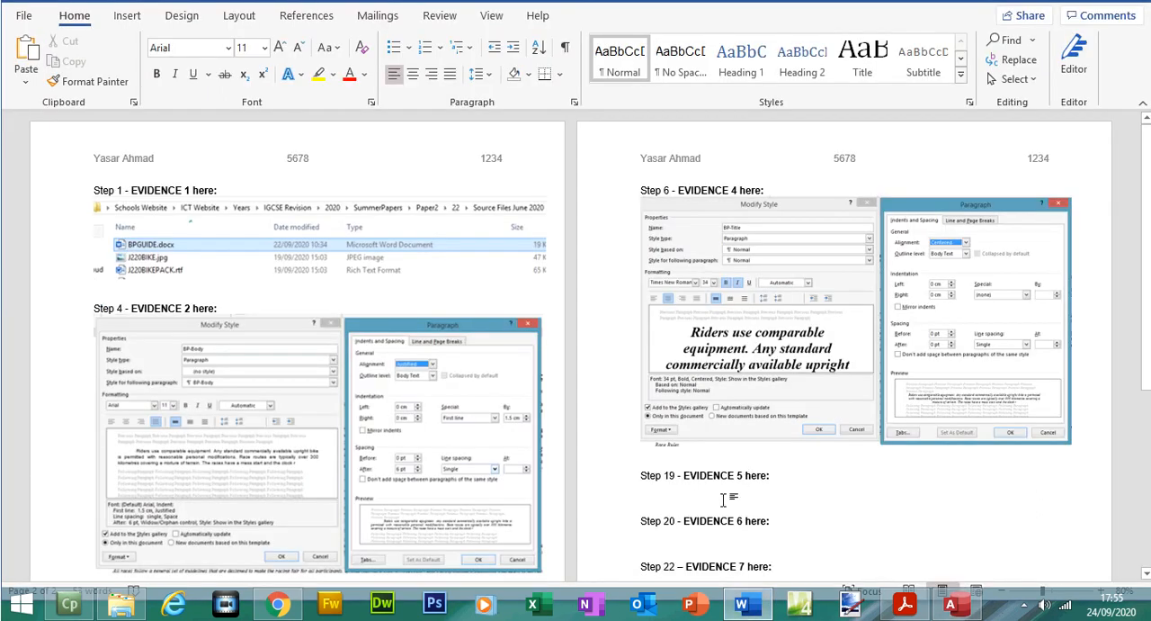
{"action": "key", "text": "ctrl+v"}
Step: Crop the EVIDENCE 5 screenshot to the primary key, field names and data types, and enlarge it to about 11.6 by 7.2 cm
{"action": "left_click", "coordinate": [775, 414]}
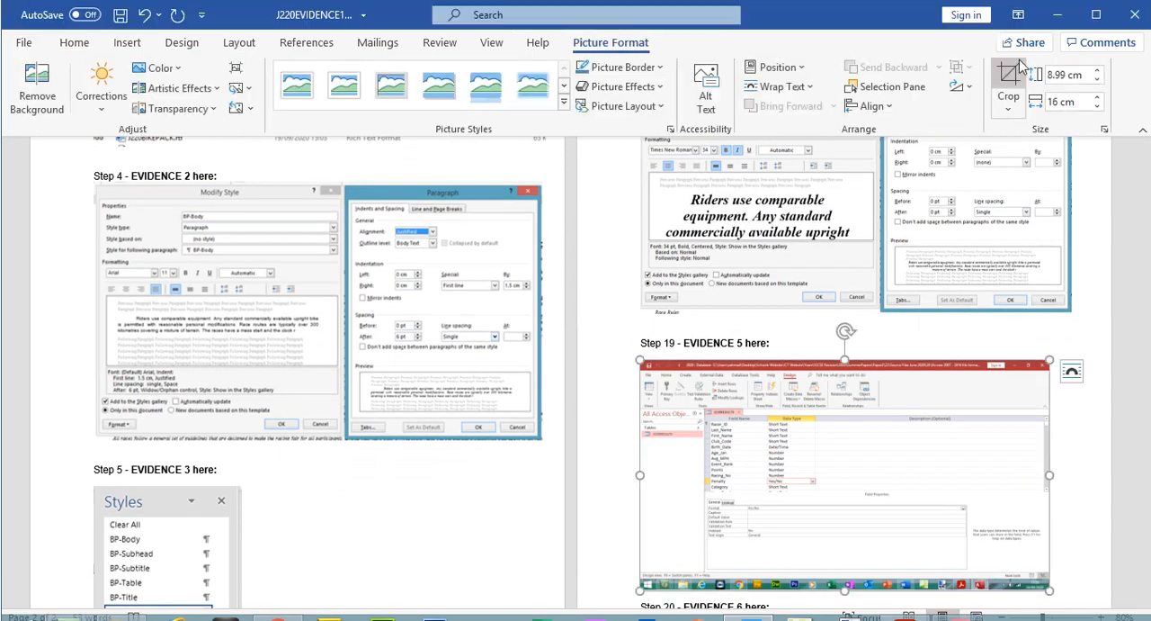
{"action": "left_click", "coordinate": [1008, 54]}
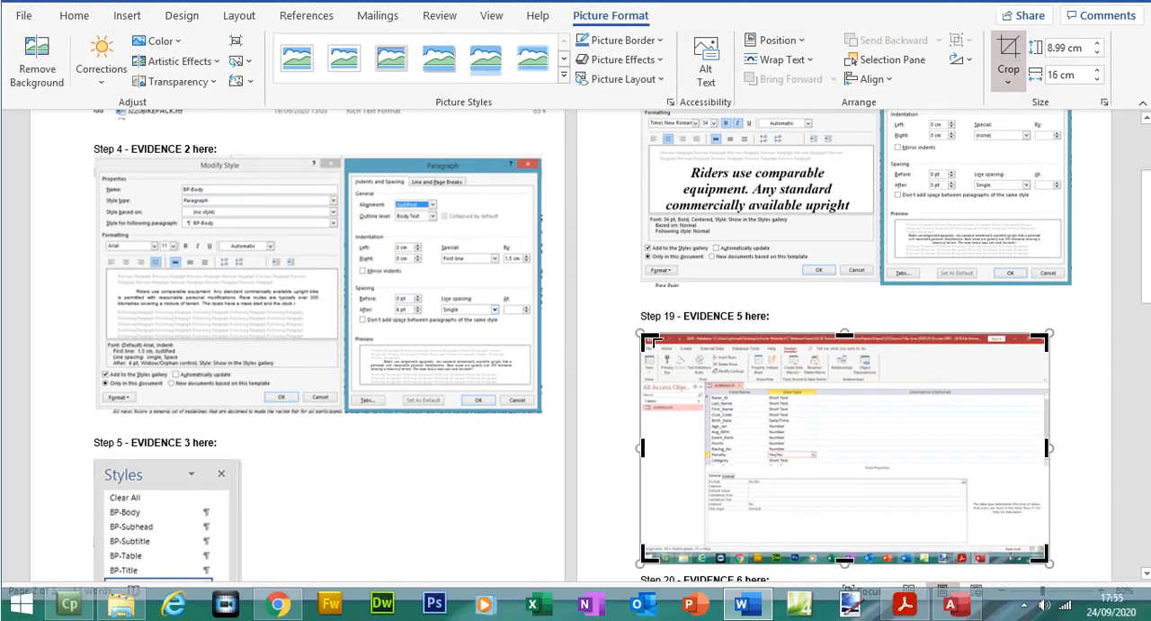
{"action": "left_click_drag", "start_coordinate": [644, 338], "coordinate": [703, 382]}
{"action": "left_click_drag", "start_coordinate": [976, 515], "coordinate": [756, 403]}
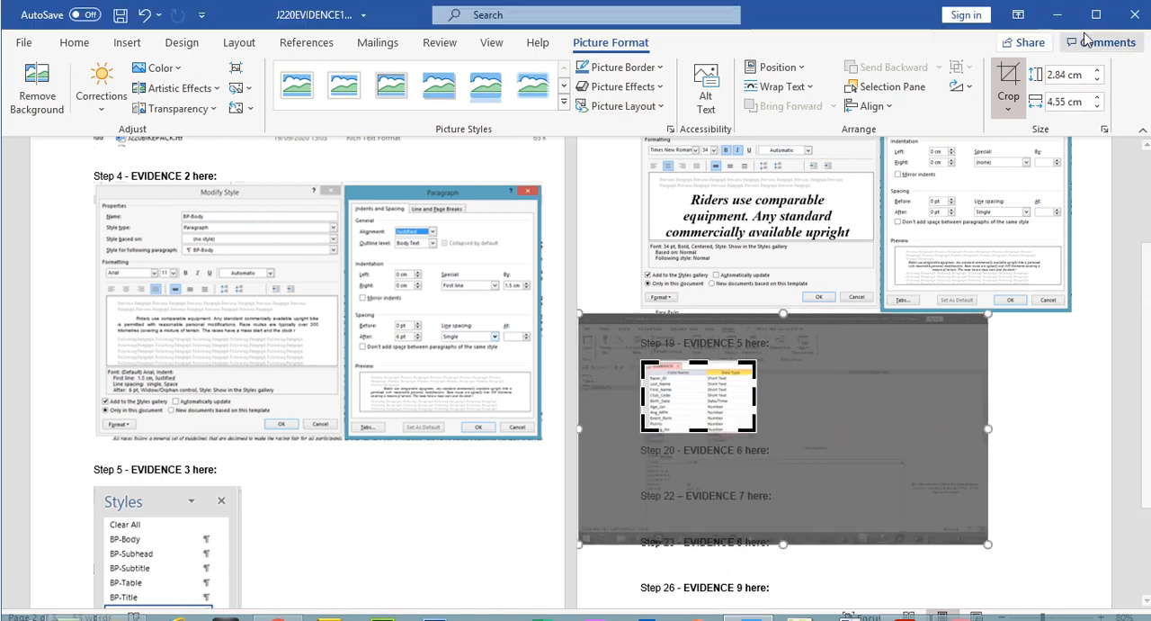
{"action": "left_click", "coordinate": [1008, 59]}
{"action": "left_click_drag", "start_coordinate": [751, 406], "coordinate": [929, 502]}
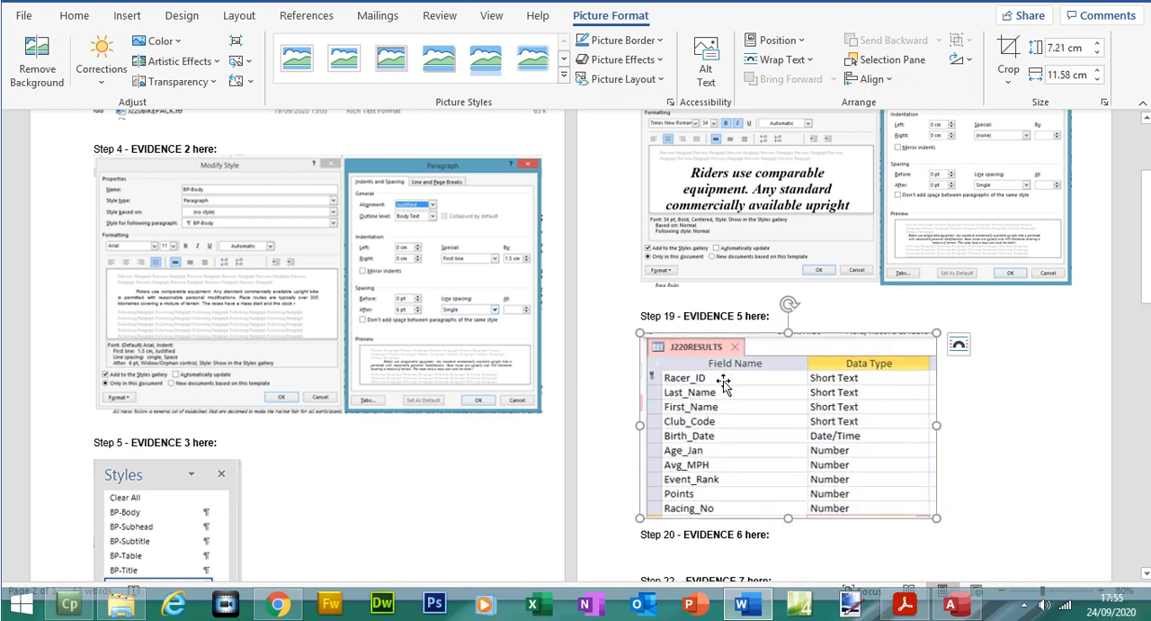
Step: Bring the remaining J220RESULTS fields down to Gender into view in Access's design view and paste a screenshot below the EVIDENCE 5 image in Word
{"action": "left_click", "coordinate": [959, 608]}
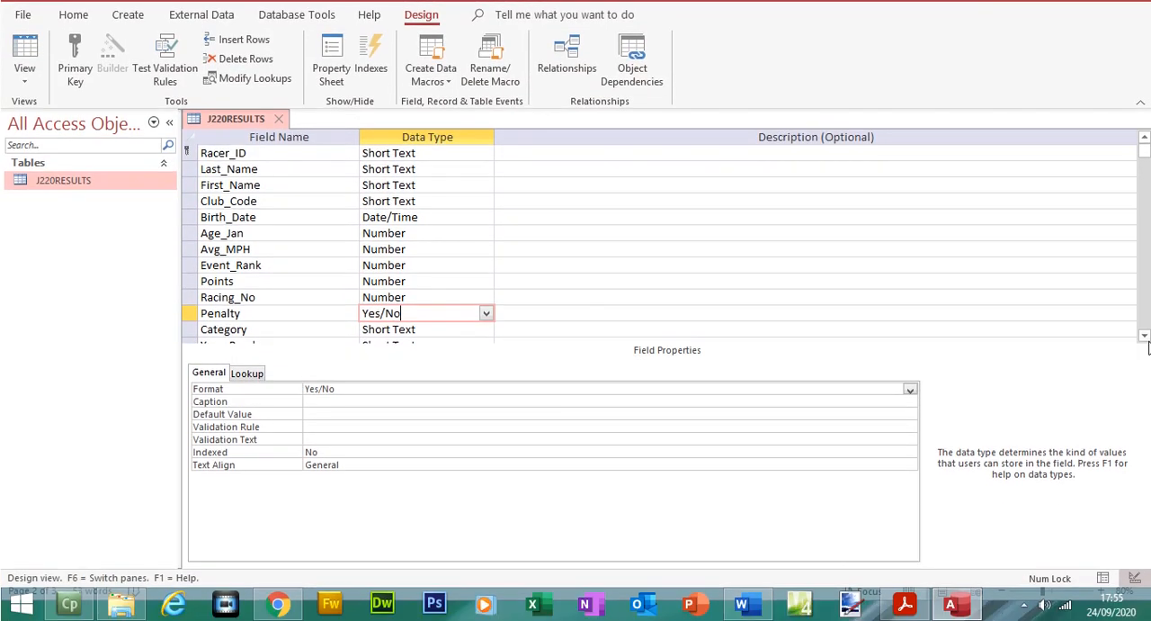
{"action": "left_click", "coordinate": [1145, 337]}
{"action": "left_click", "coordinate": [1144, 337]}
{"action": "left_click", "coordinate": [1146, 337]}
{"action": "left_click", "coordinate": [1146, 338]}
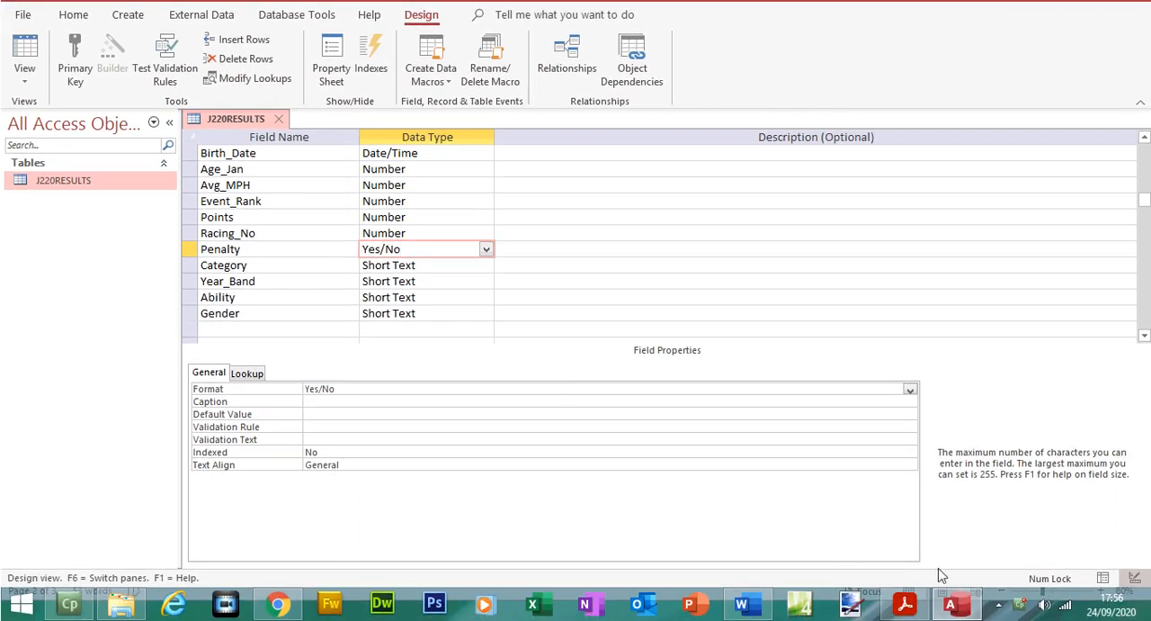
{"action": "left_click", "coordinate": [743, 604]}
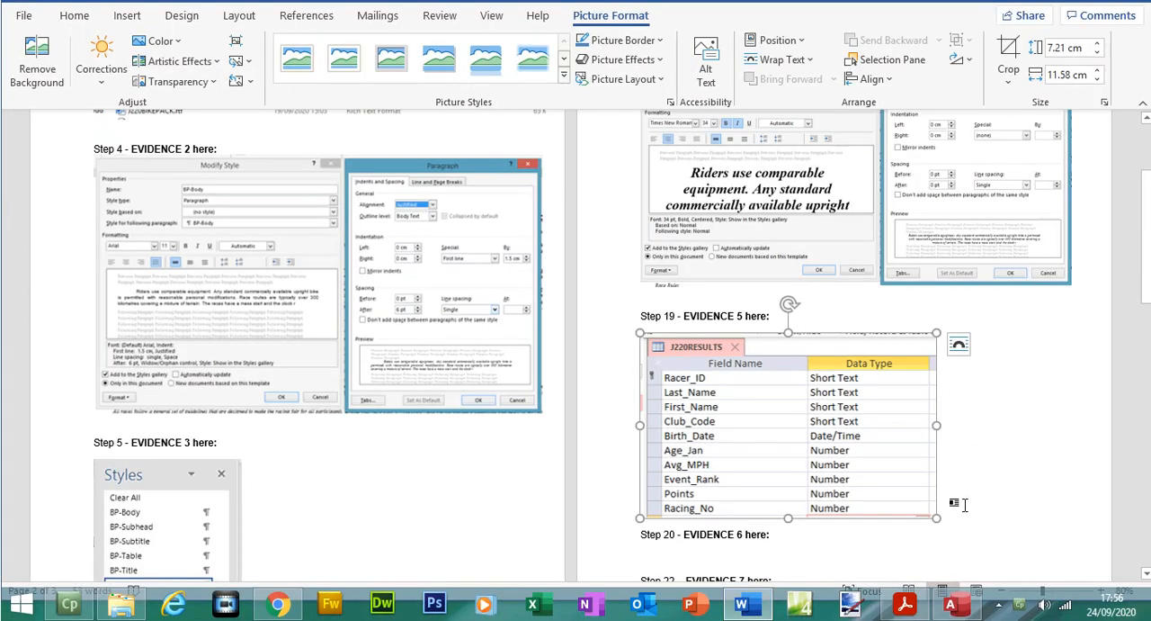
{"action": "key", "text": "ctrl+v"}
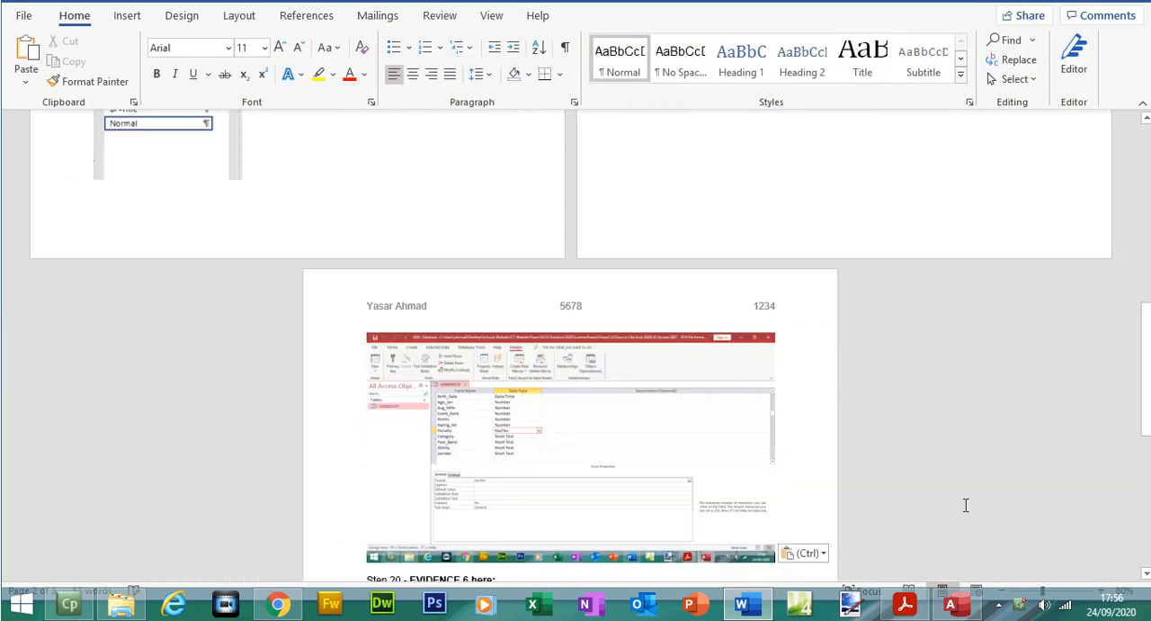
Step: Crop the newly pasted screenshot to the fields from Racing_No to Gender, about 4.82 by 2.44 cm
{"action": "left_click", "coordinate": [544, 438]}
{"action": "left_click", "coordinate": [1008, 59]}
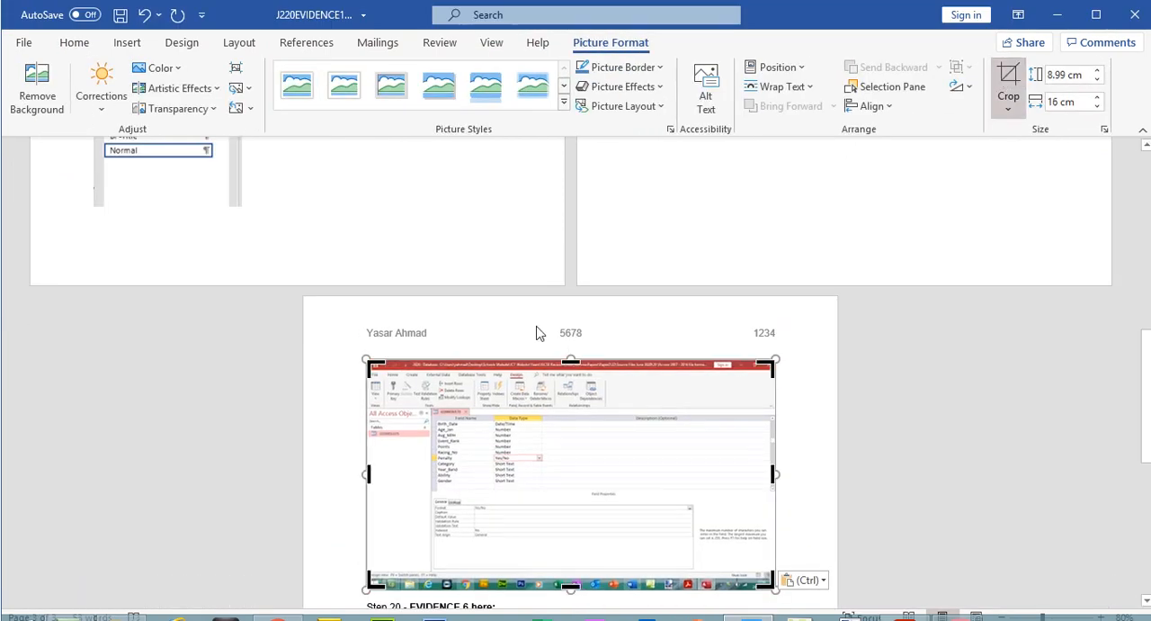
{"action": "left_click_drag", "start_coordinate": [367, 362], "coordinate": [428, 410]}
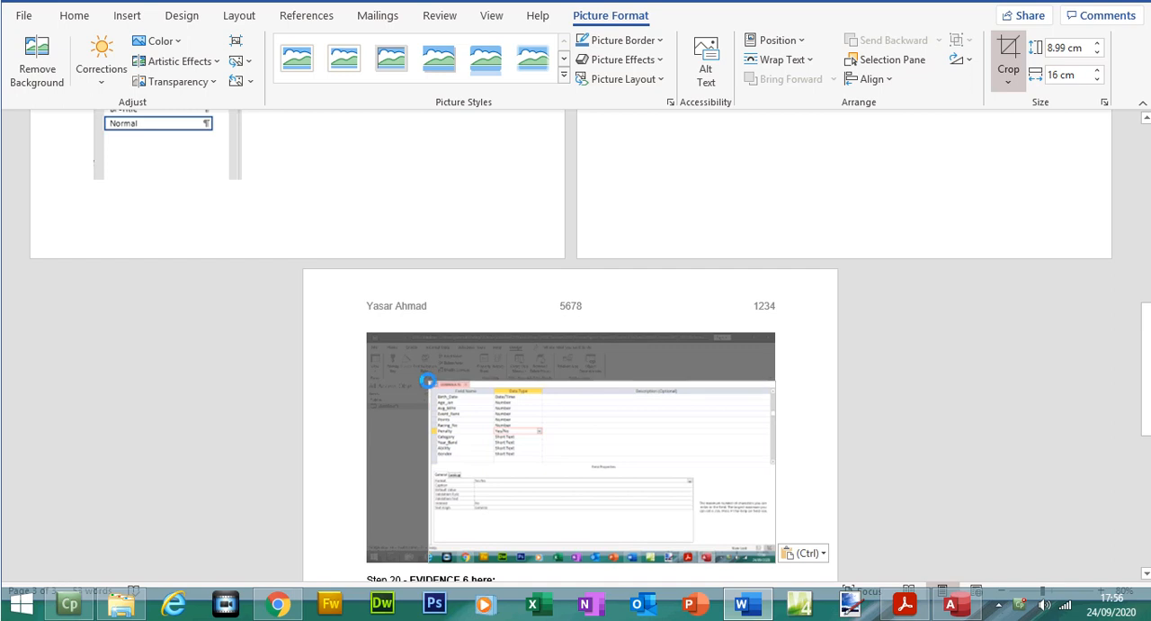
{"action": "left_click_drag", "start_coordinate": [704, 507], "coordinate": [486, 433]}
{"action": "key", "text": "Escape"}
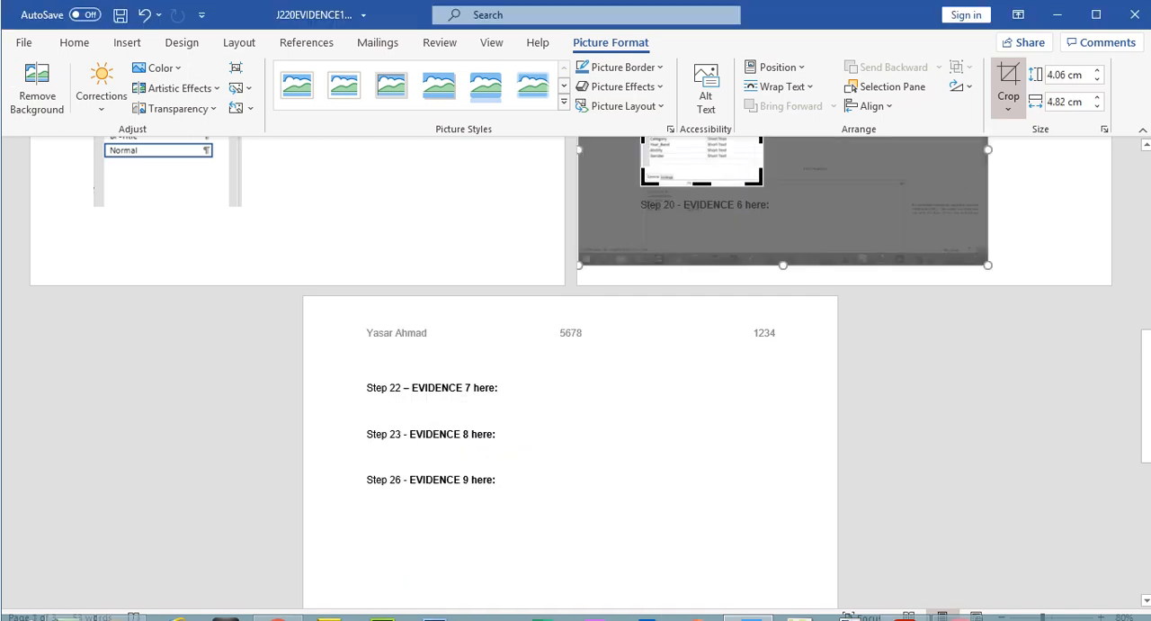
{"action": "scroll", "coordinate": [716, 267], "scroll_direction": "up", "scroll_amount": 4}
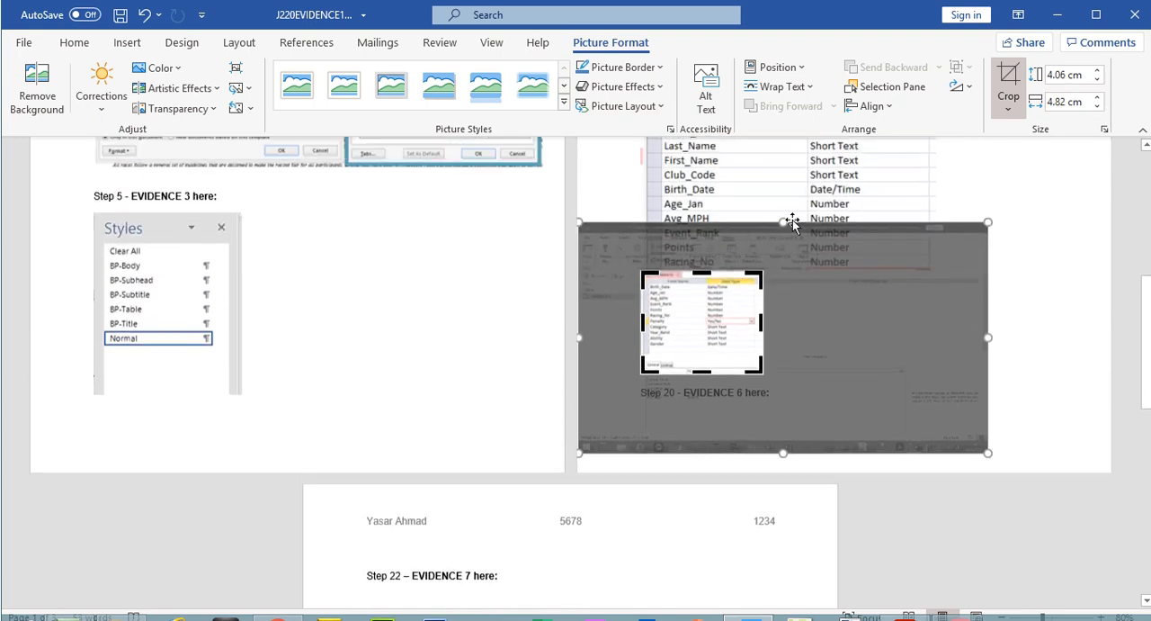
{"action": "left_click_drag", "start_coordinate": [697, 275], "coordinate": [698, 315]}
{"action": "left_click", "coordinate": [1028, 77]}
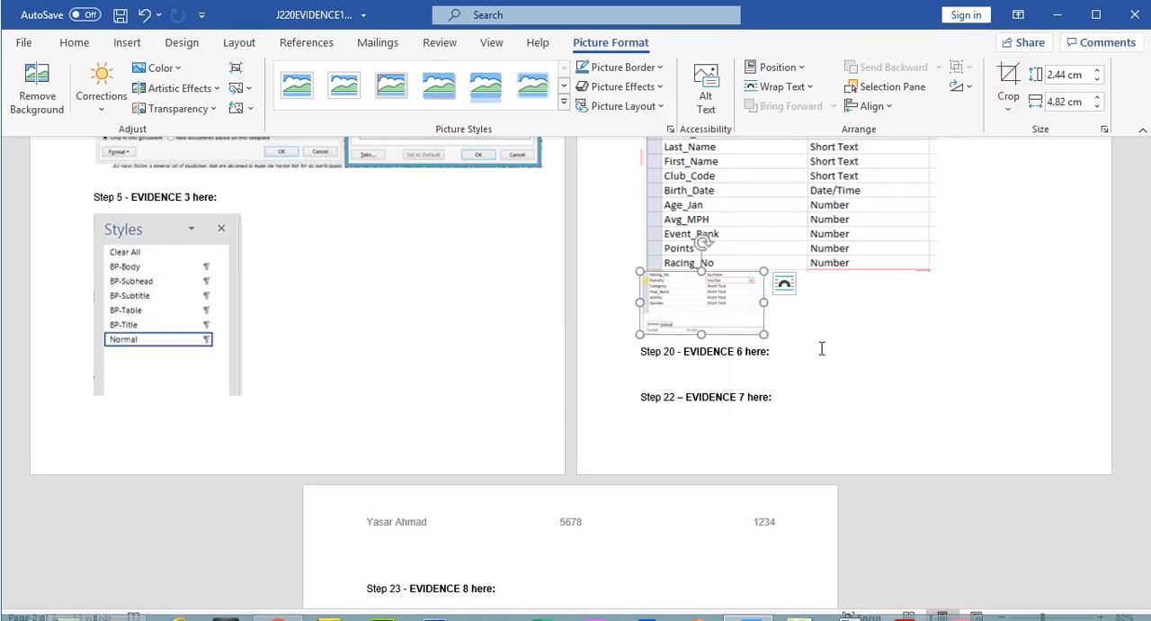
Step: Resize the EVIDENCE 5 screenshots to similar widths, the upper to about 10.48 by 6.53 cm and the lower to about 10.72 by 5.43 cm
{"action": "left_click_drag", "start_coordinate": [763, 307], "coordinate": [896, 326]}
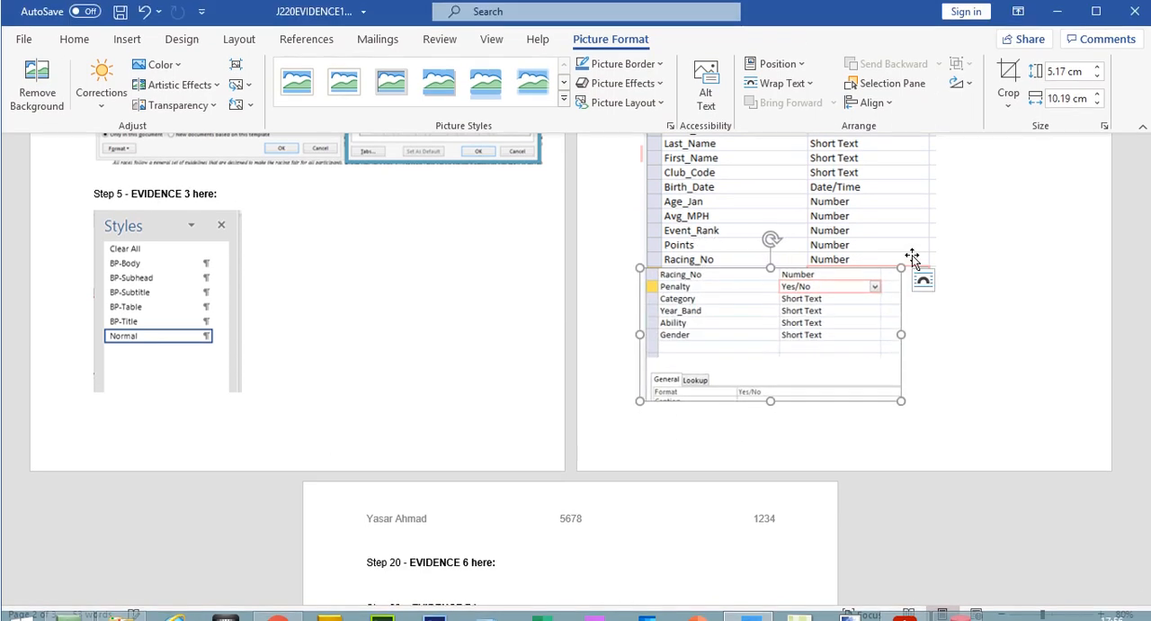
{"action": "scroll", "coordinate": [1147, 156], "scroll_direction": "up", "scroll_amount": 5}
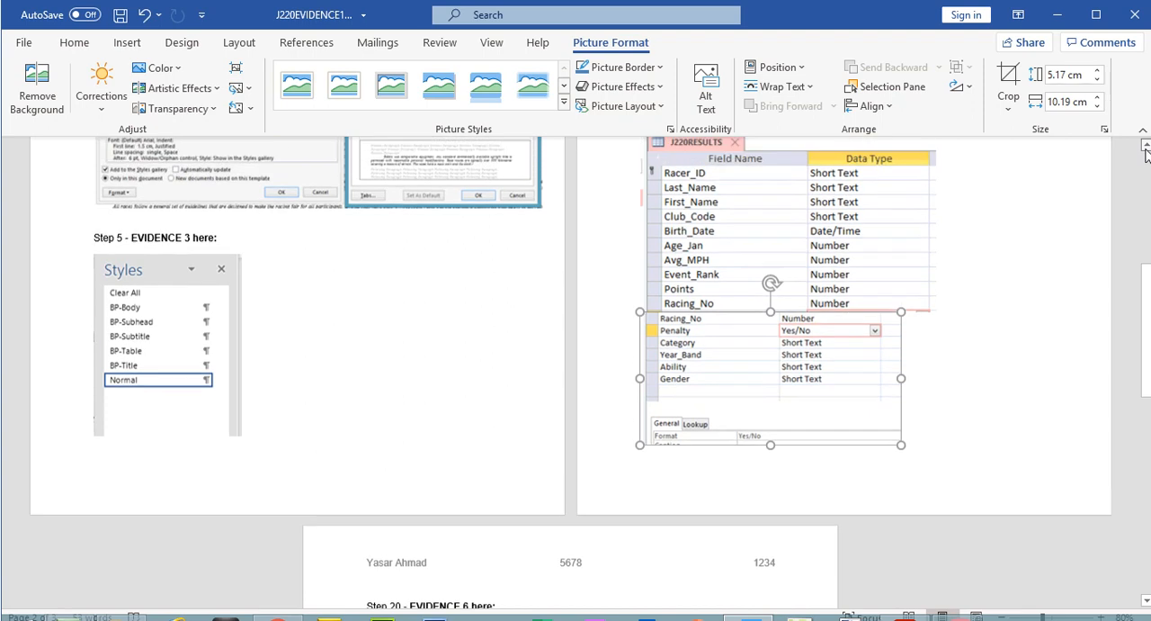
{"action": "left_click", "coordinate": [1146, 151]}
{"action": "left_click", "coordinate": [804, 470]}
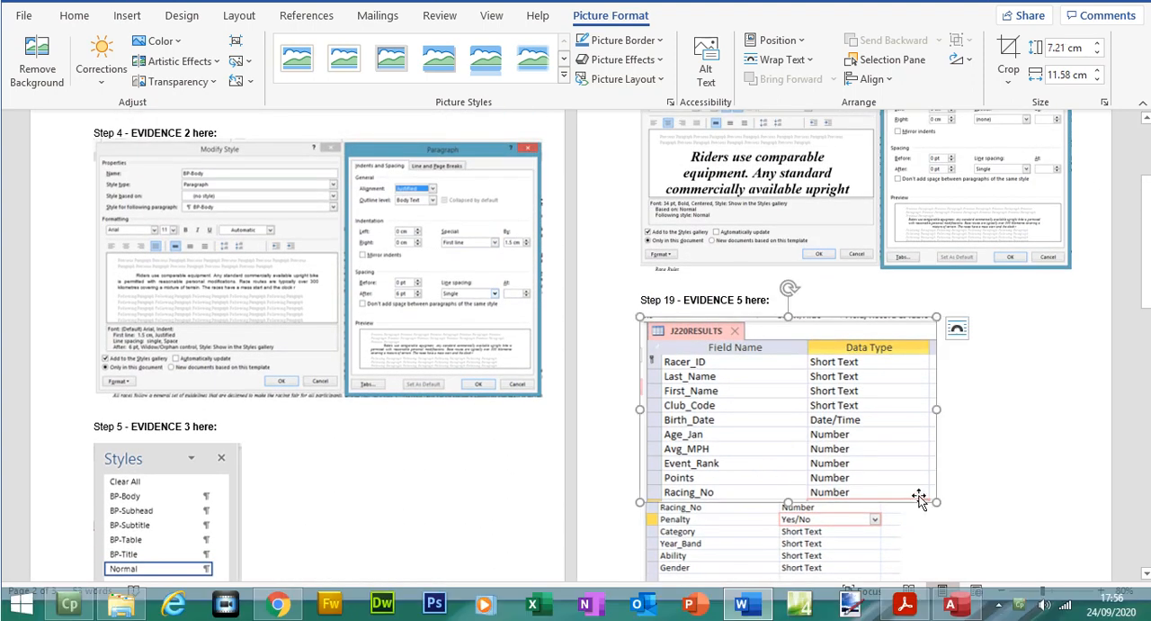
{"action": "left_click_drag", "start_coordinate": [937, 499], "coordinate": [909, 484]}
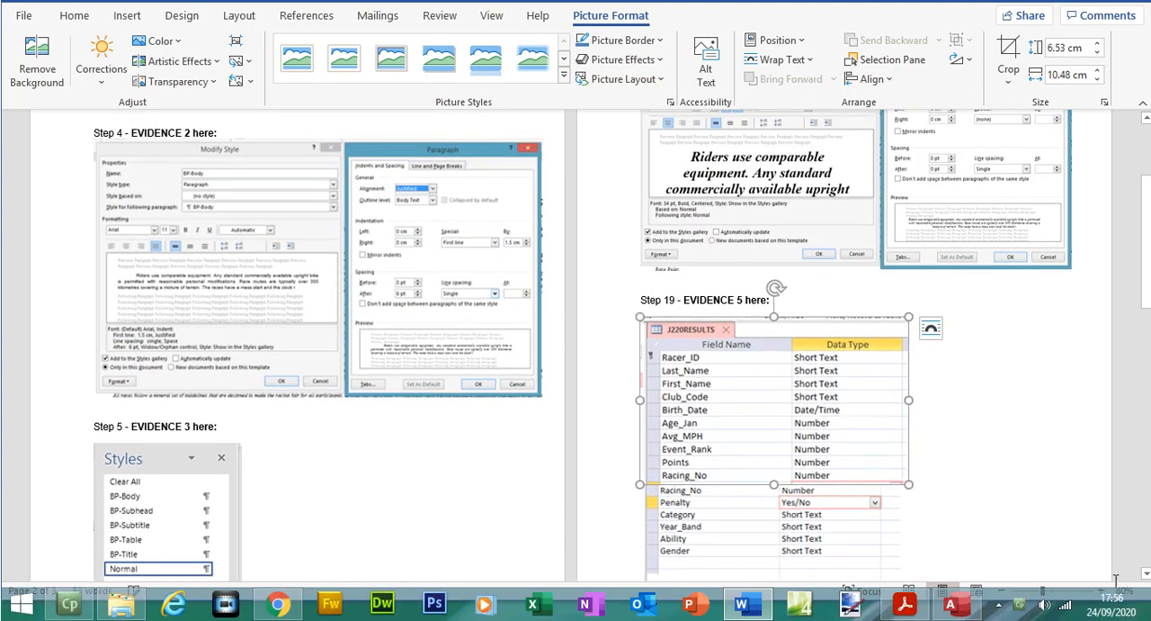
{"action": "scroll", "coordinate": [1147, 575], "scroll_direction": "down", "scroll_amount": 2}
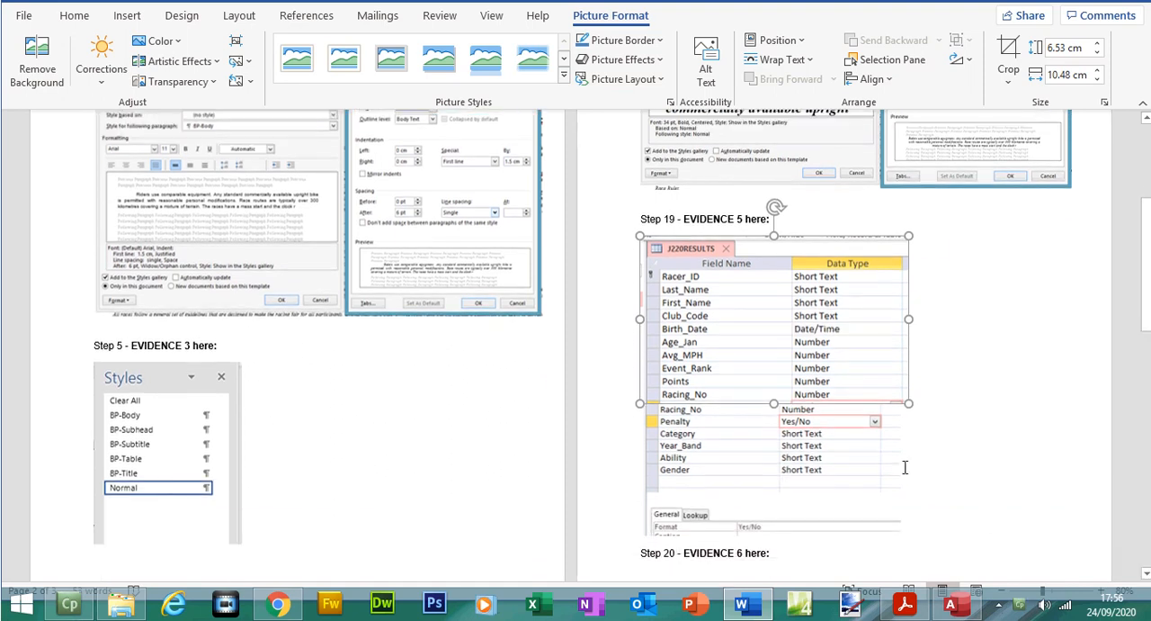
{"action": "left_click", "coordinate": [896, 504]}
{"action": "left_click_drag", "start_coordinate": [901, 535], "coordinate": [913, 538]}
{"action": "left_click", "coordinate": [1091, 416]}
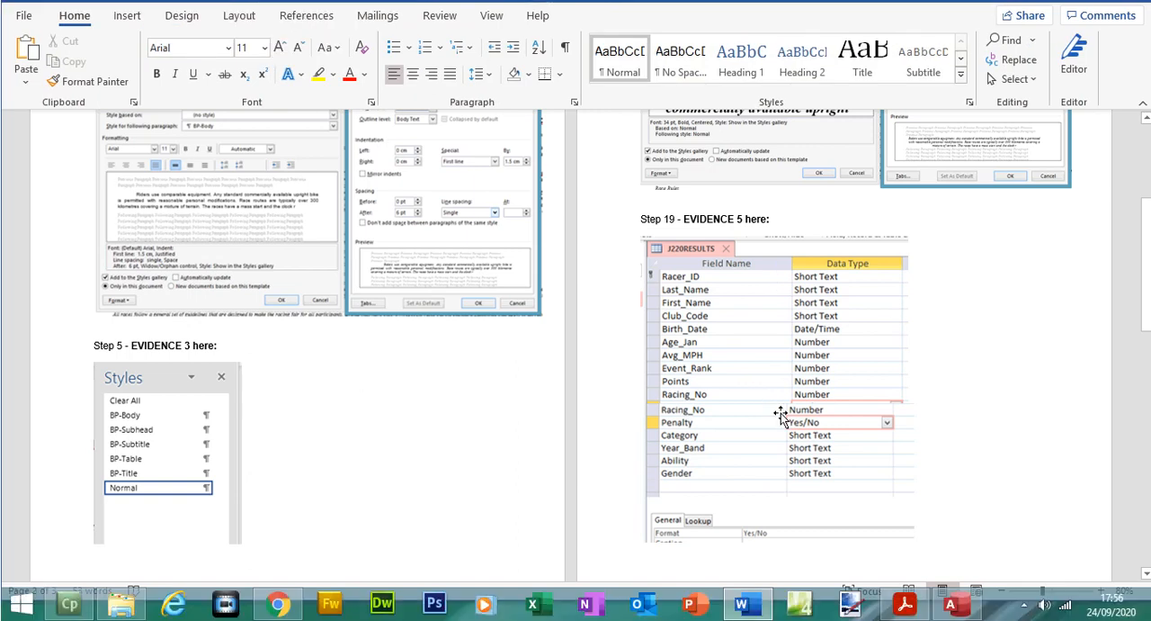
Step: Crop the duplicate Racing_No row off the lower EVIDENCE 5 screenshot and trim the bottom edge of the upper one so the field lists join
{"action": "left_click", "coordinate": [785, 425]}
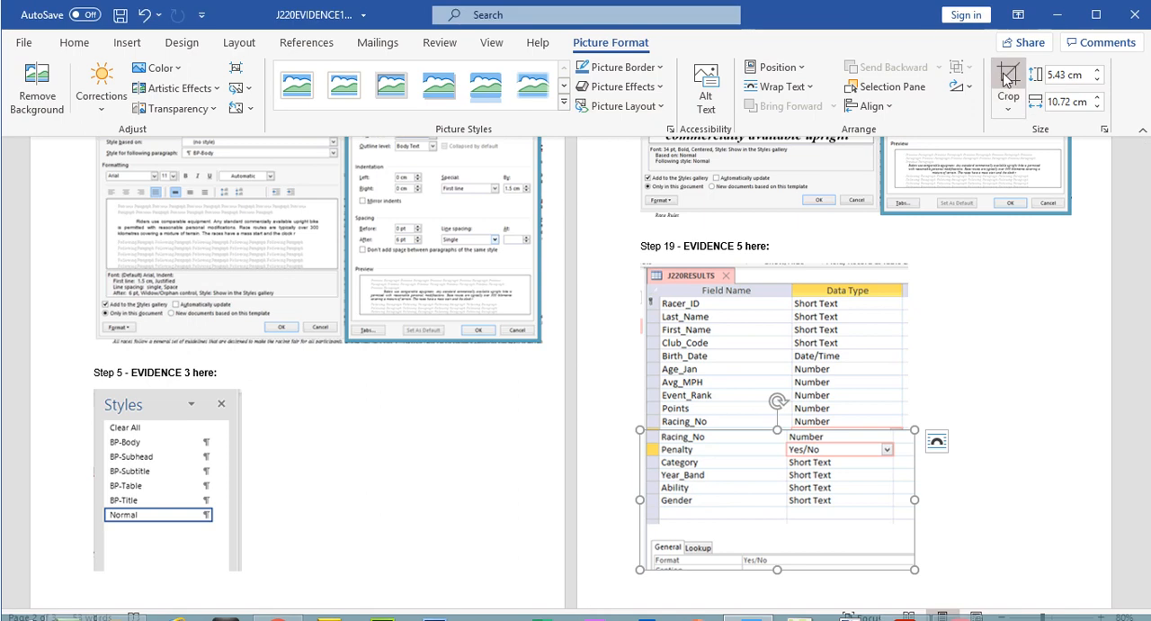
{"action": "left_click", "coordinate": [1008, 56]}
{"action": "left_click_drag", "start_coordinate": [776, 404], "coordinate": [776, 412]}
{"action": "left_click", "coordinate": [1084, 458]}
{"action": "left_click", "coordinate": [841, 358]}
{"action": "left_click", "coordinate": [1009, 59]}
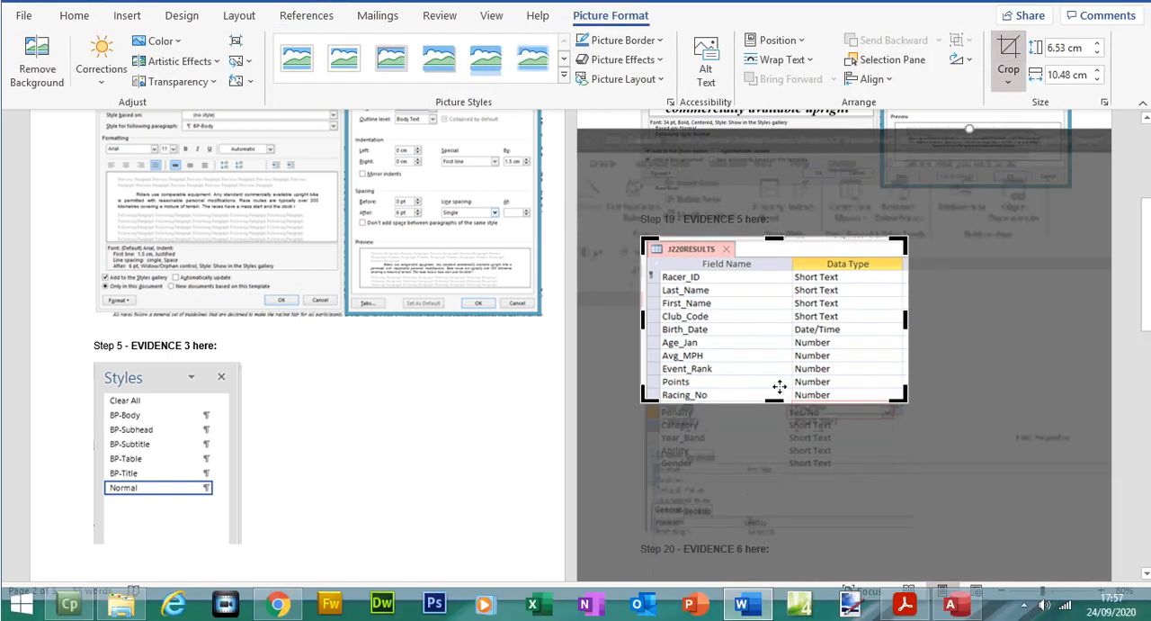
{"action": "left_click_drag", "start_coordinate": [773, 395], "coordinate": [773, 395]}
{"action": "left_click", "coordinate": [993, 294]}
{"action": "left_click", "coordinate": [995, 295]}
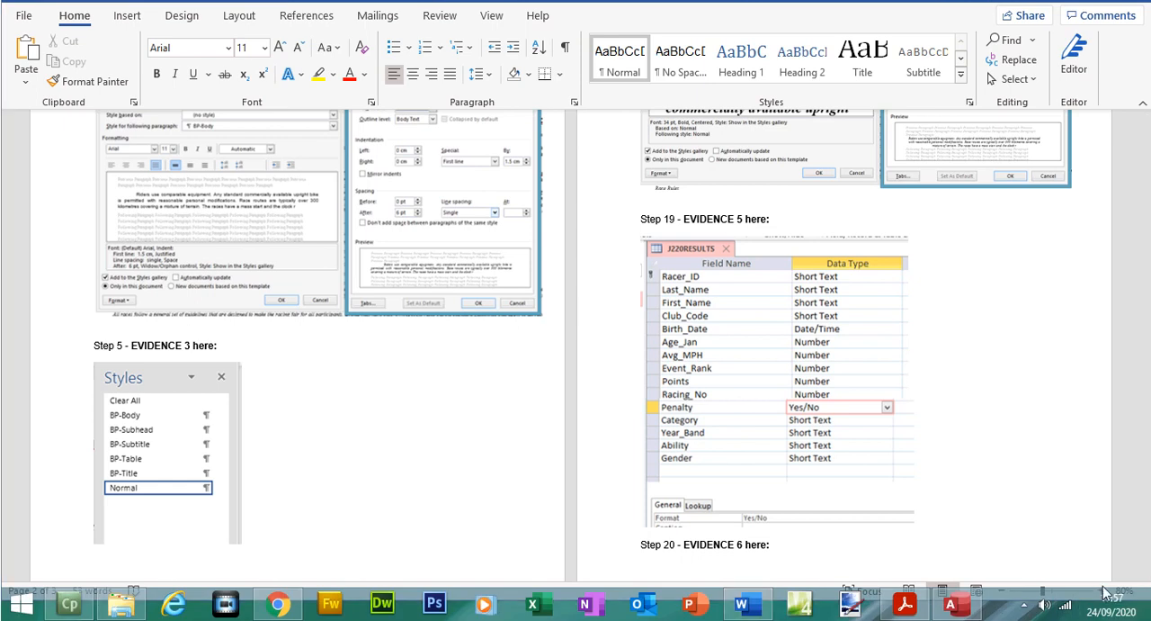
Step: Insert a page break before the Step 20 - EVIDENCE 6 heading
{"action": "left_click", "coordinate": [1104, 591]}
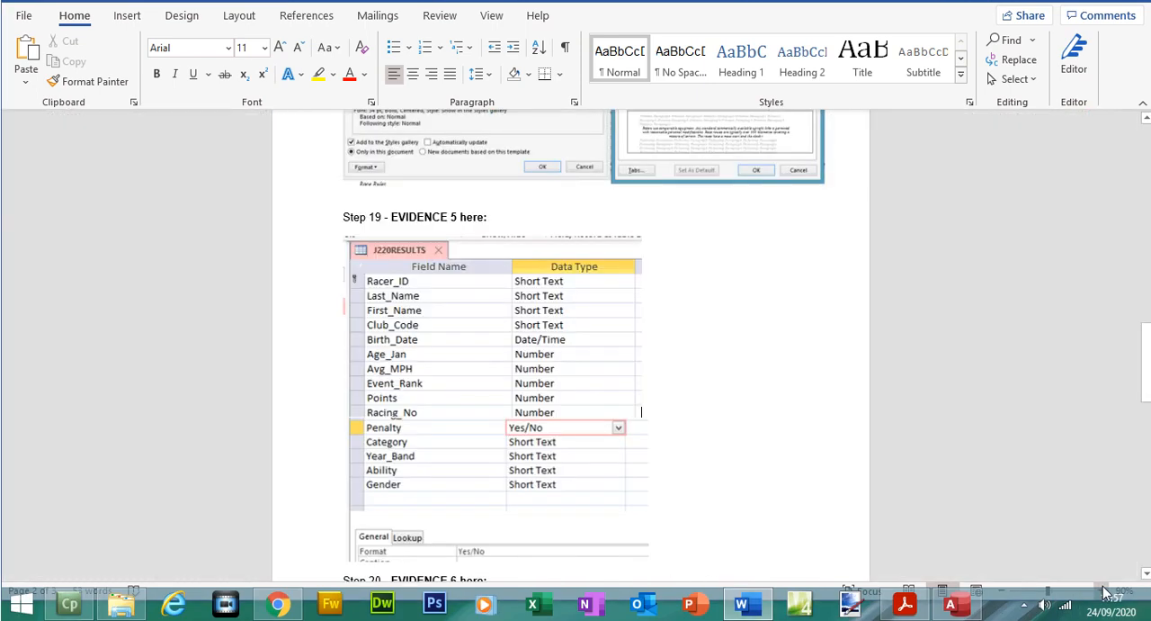
{"action": "scroll", "coordinate": [1110, 405], "scroll_direction": "down", "scroll_amount": 5}
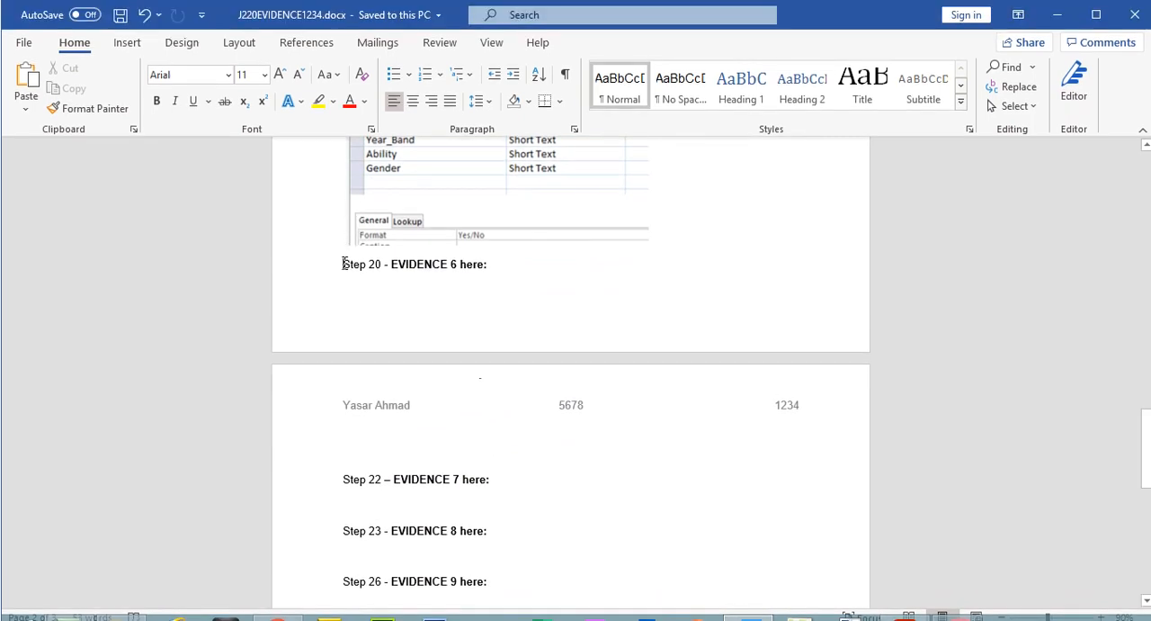
{"action": "left_click", "coordinate": [343, 264]}
{"action": "key", "text": "ctrl+Return"}
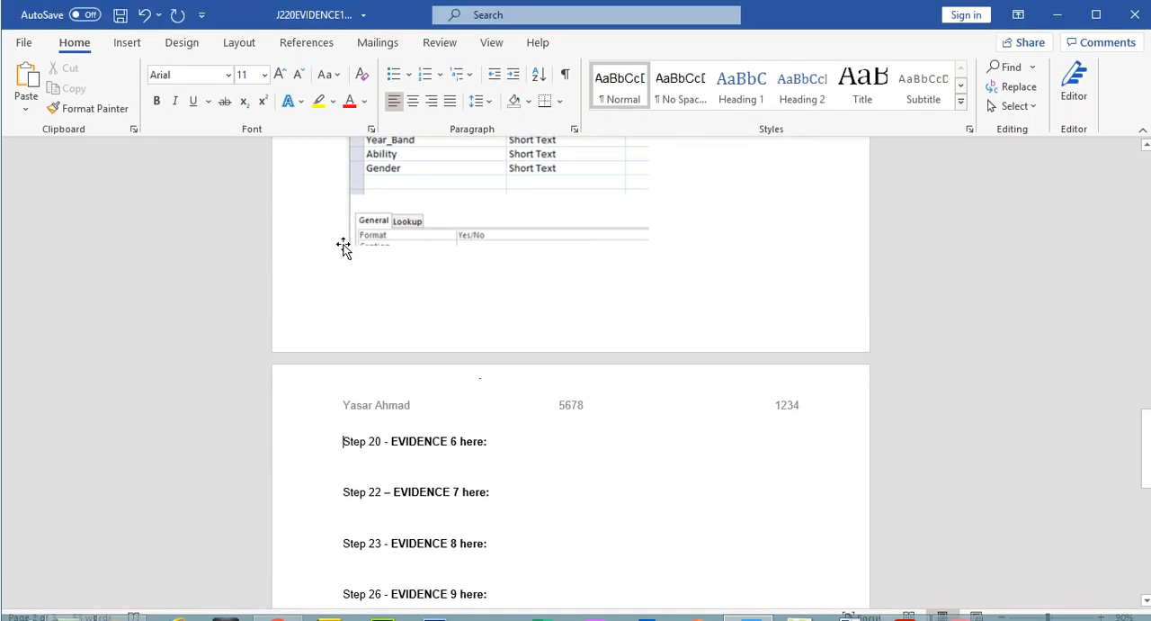
Step: Switch to the exam paper in Acrobat Reader and highlight the CLUBS.csv file name in question 20
{"action": "left_click", "coordinate": [891, 601]}
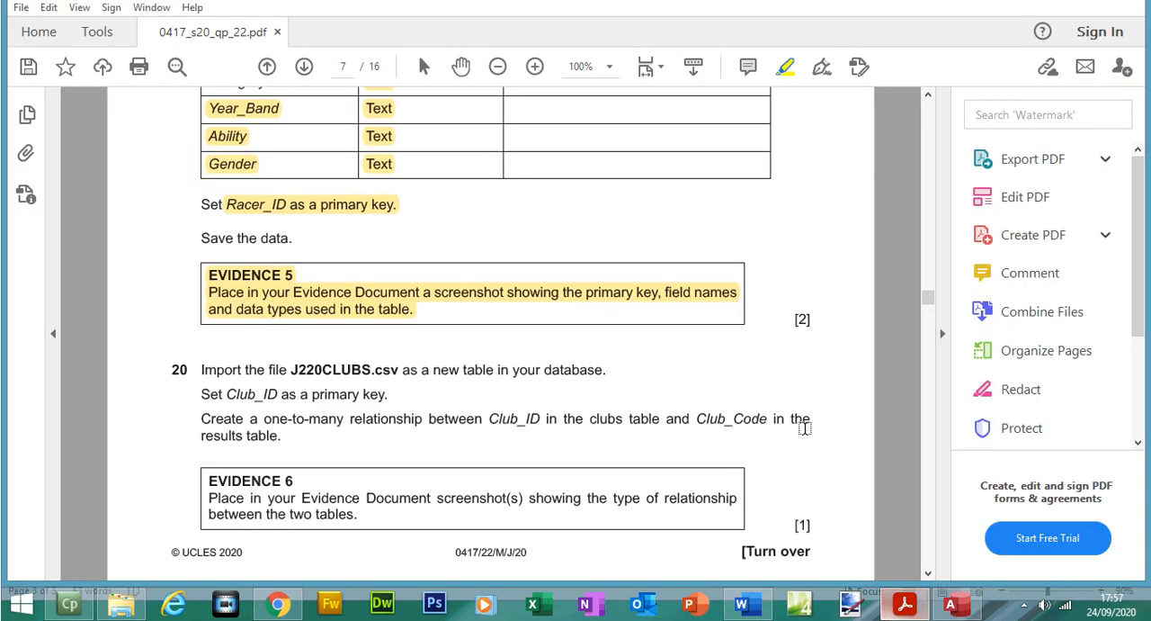
{"action": "scroll", "coordinate": [933, 311], "scroll_direction": "down", "scroll_amount": 2}
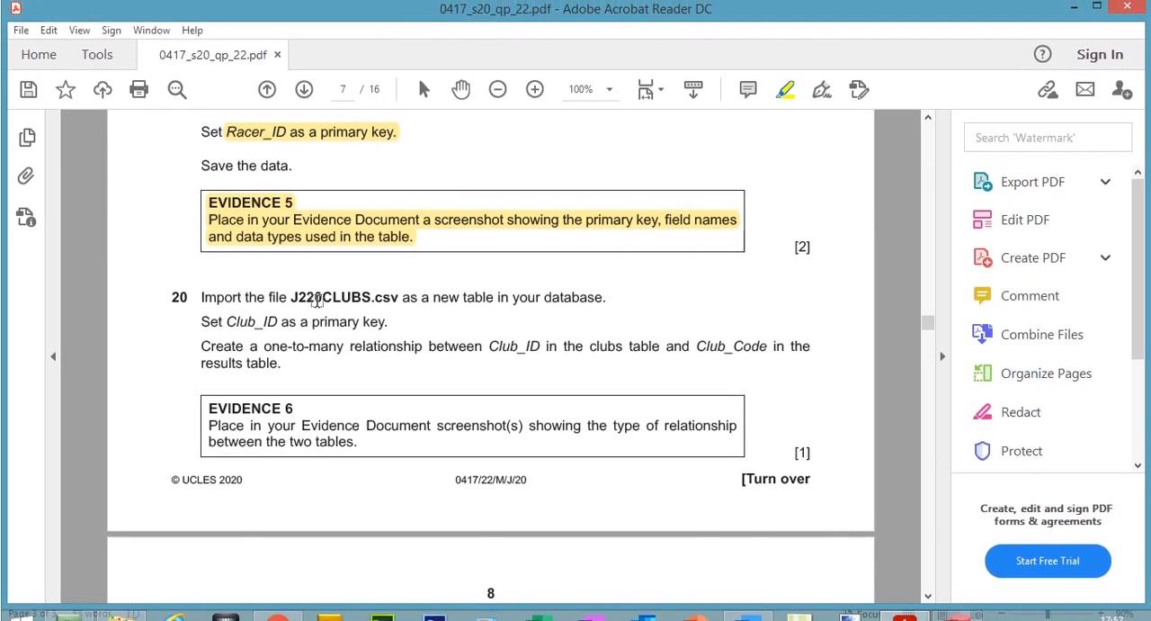
{"action": "left_click_drag", "start_coordinate": [321, 297], "coordinate": [398, 297]}
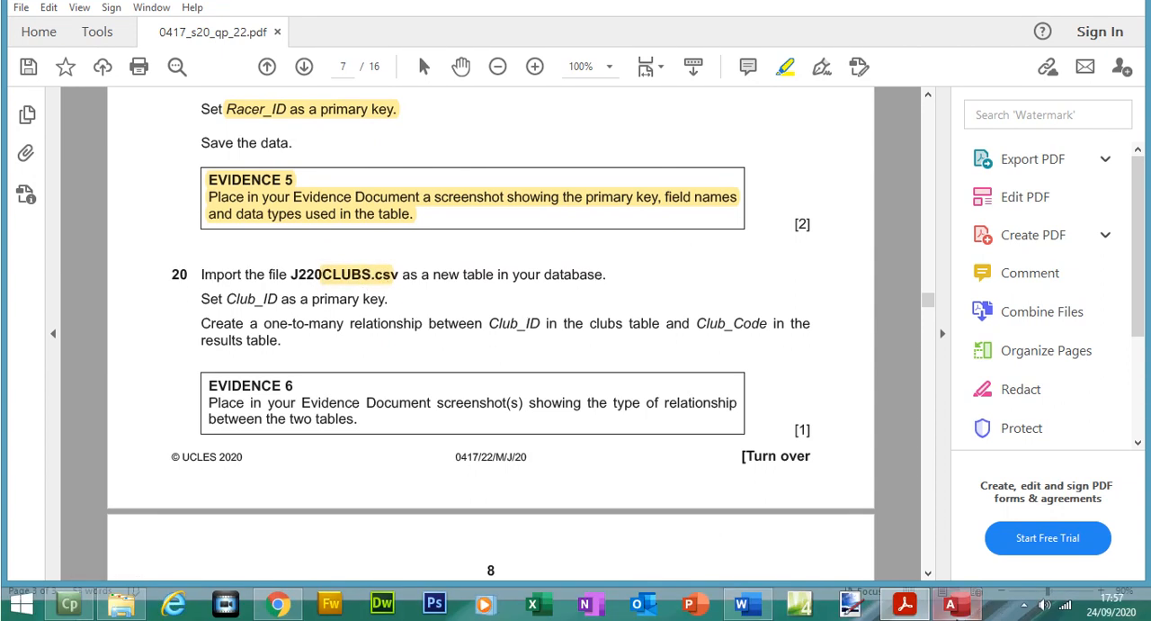
Step: Close the J220RESULTS table in Access and start a text file import with J220CLUBS.csv as the source
{"action": "left_click", "coordinate": [955, 604]}
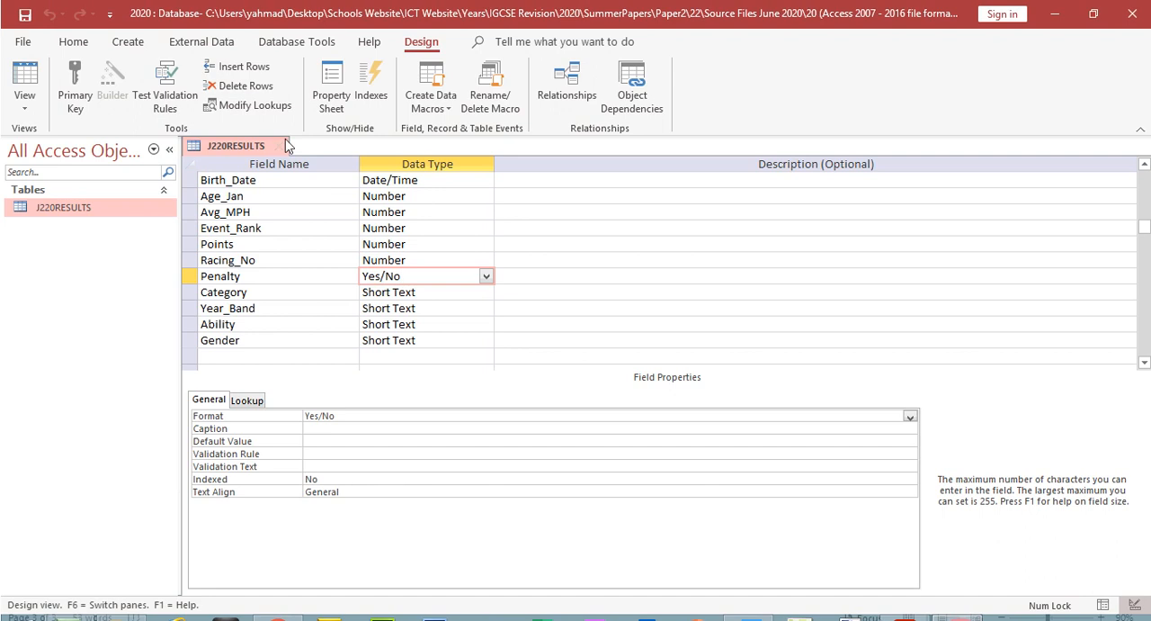
{"action": "left_click", "coordinate": [285, 144]}
{"action": "left_click", "coordinate": [180, 43]}
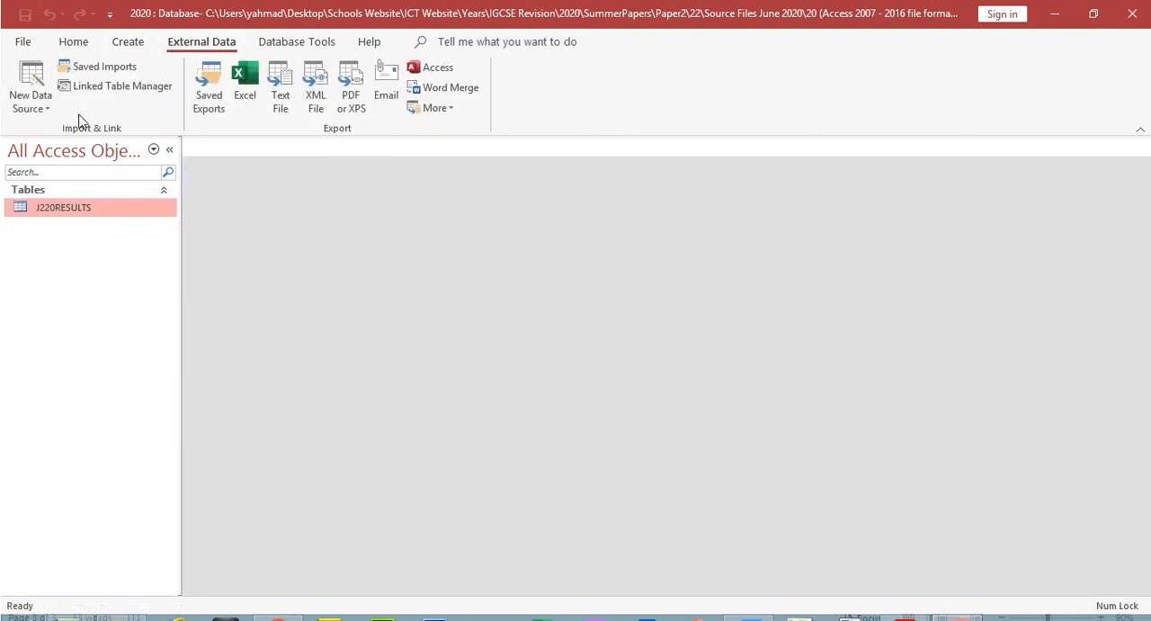
{"action": "left_click", "coordinate": [46, 108]}
{"action": "mouse_move", "coordinate": [167, 142]}
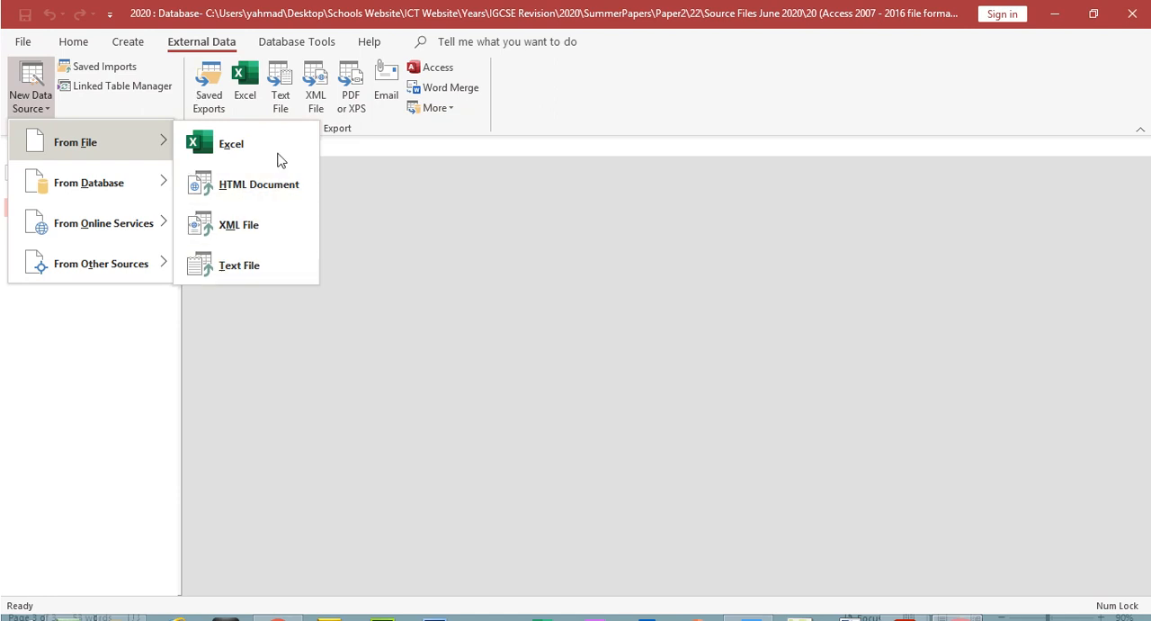
{"action": "left_click", "coordinate": [231, 267]}
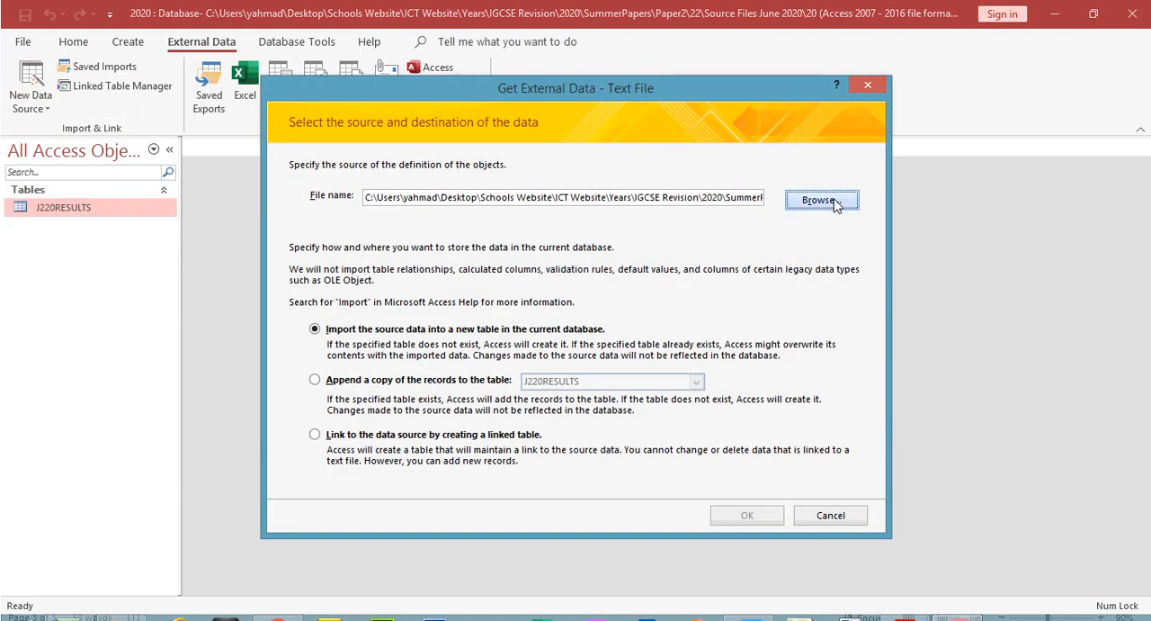
{"action": "left_click", "coordinate": [819, 200]}
{"action": "left_click", "coordinate": [482, 268]}
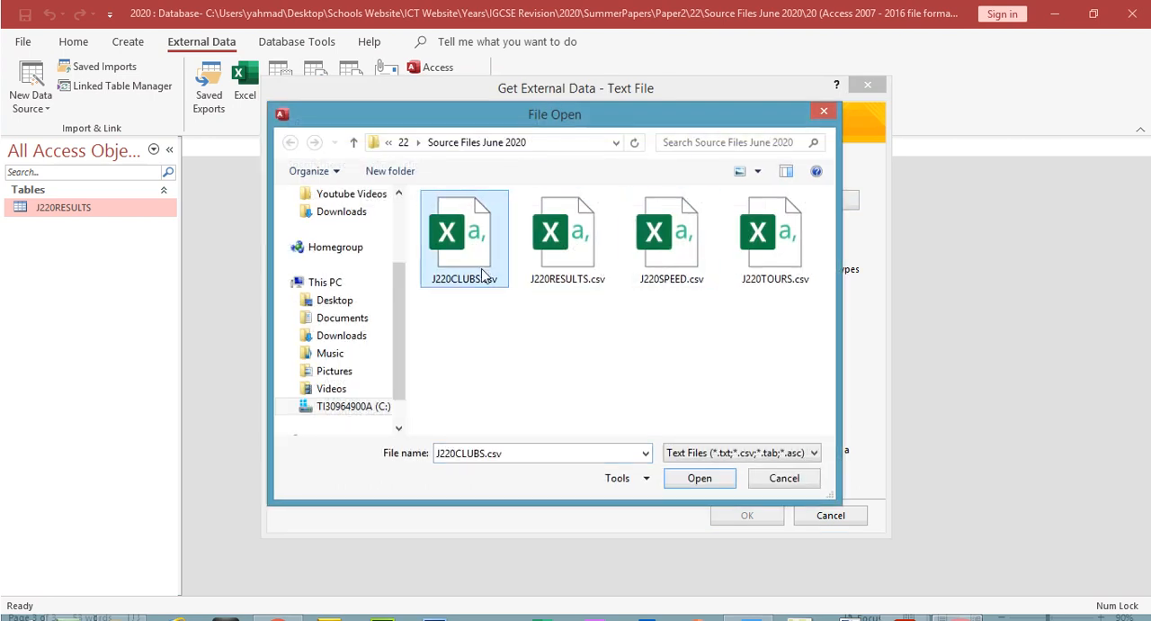
{"action": "double_click", "coordinate": [478, 270]}
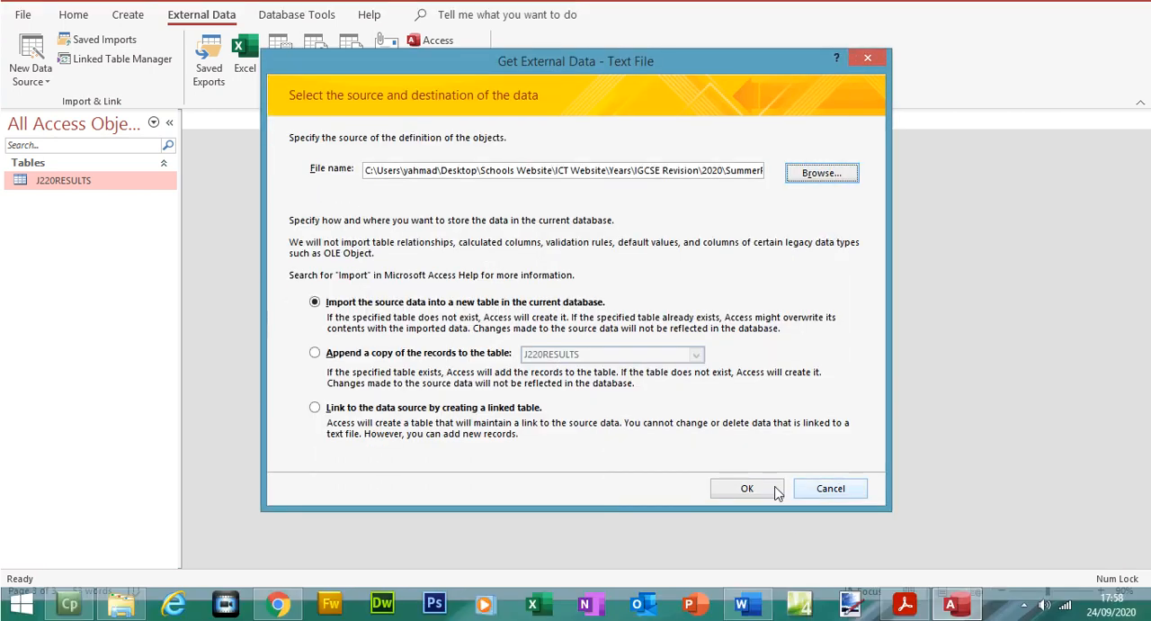
Step: Import into a new table as comma-delimited data, with the first row containing field names
{"action": "left_click", "coordinate": [764, 488]}
{"action": "left_click", "coordinate": [744, 455]}
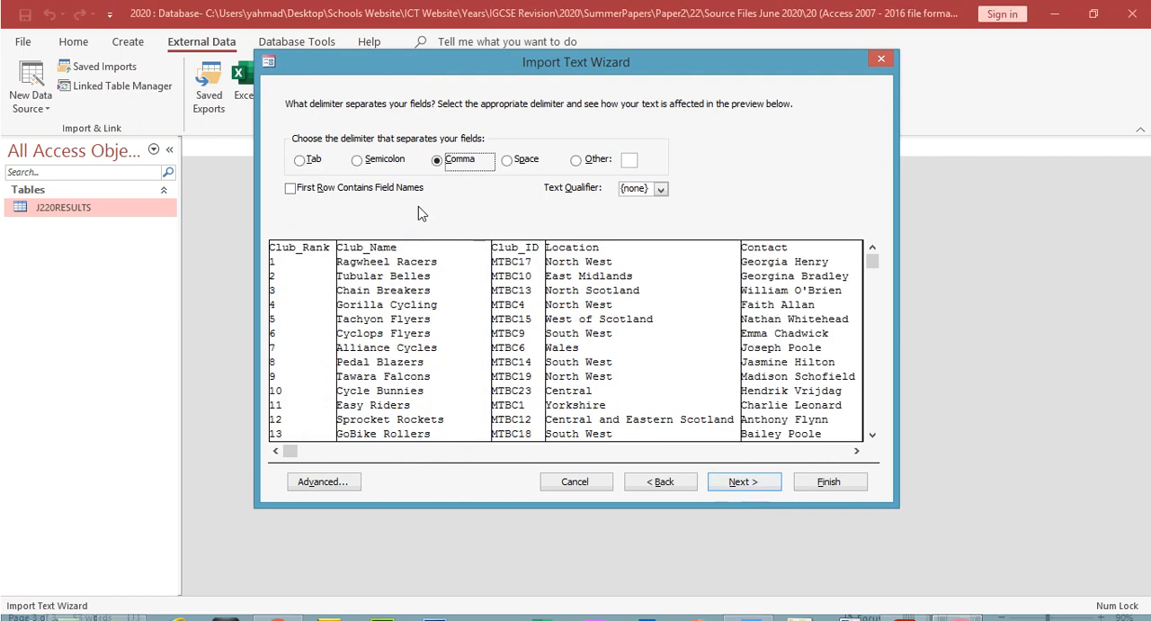
{"action": "left_click", "coordinate": [360, 160]}
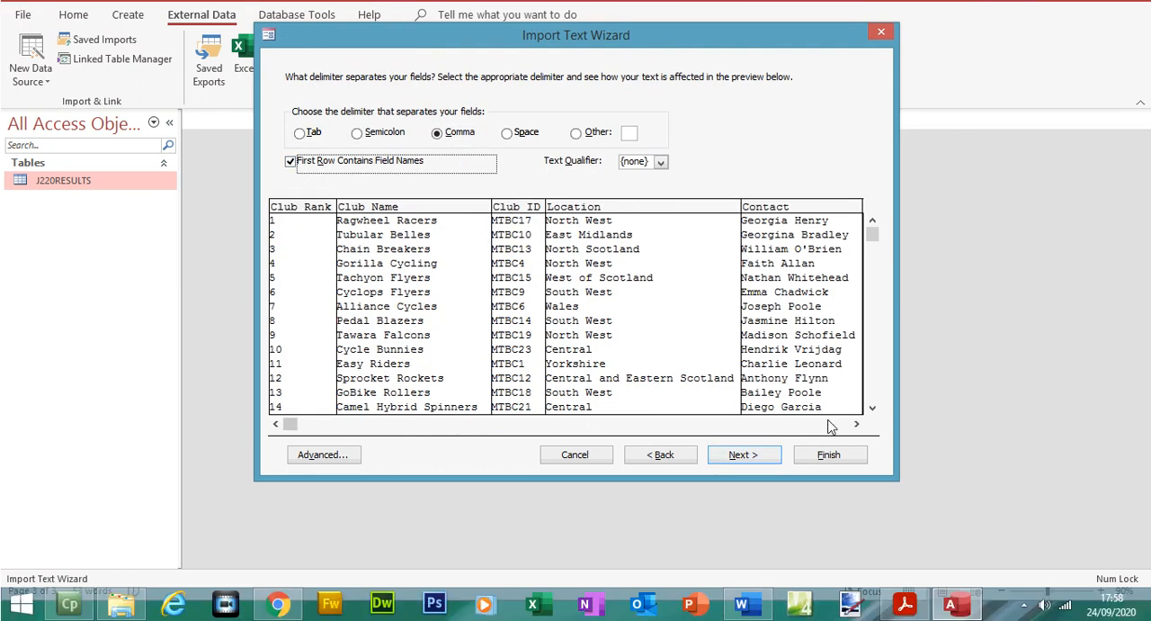
Step: Review the clubs data preview against question 20 of the exam paper, and check the field data types in the import specification
{"action": "left_click", "coordinate": [857, 424]}
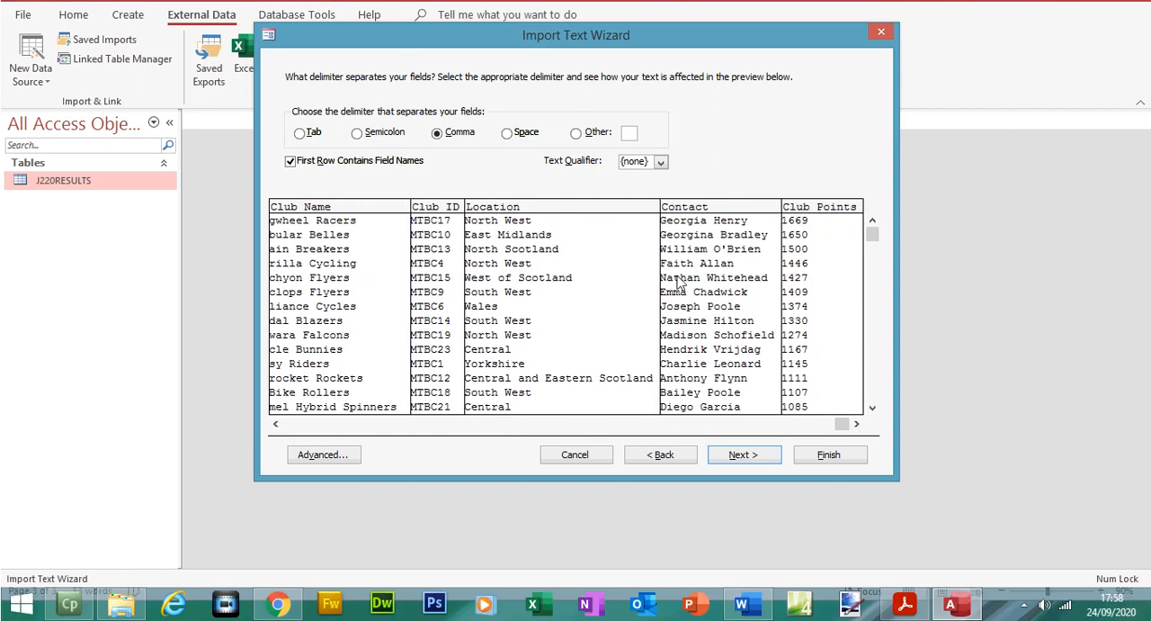
{"action": "left_click", "coordinate": [905, 604]}
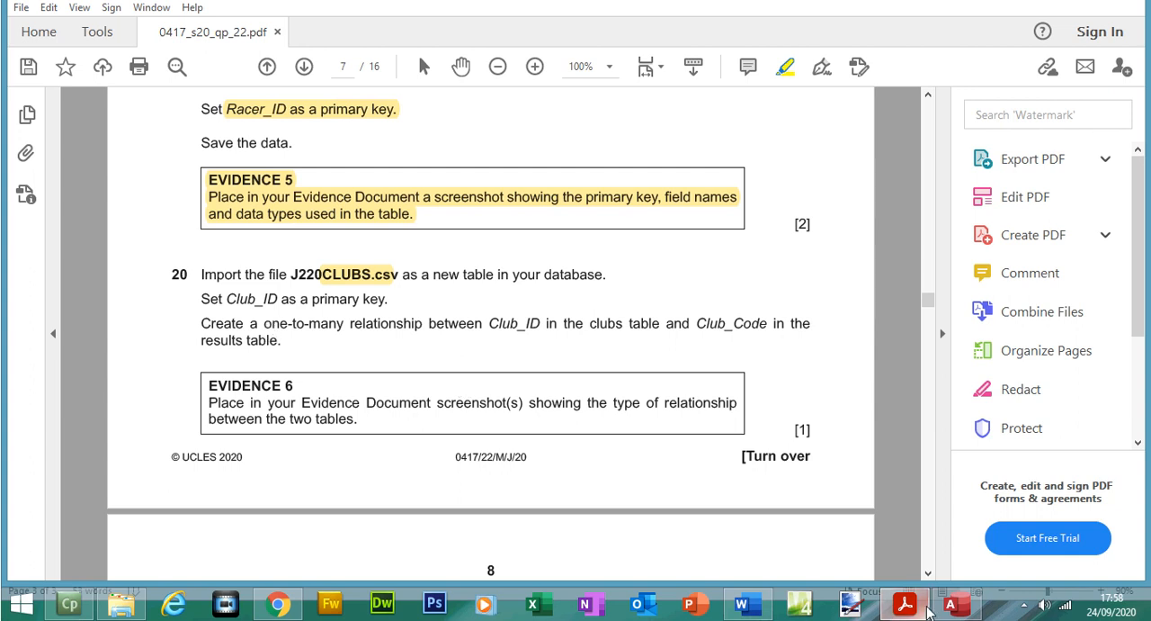
{"action": "left_click", "coordinate": [951, 604]}
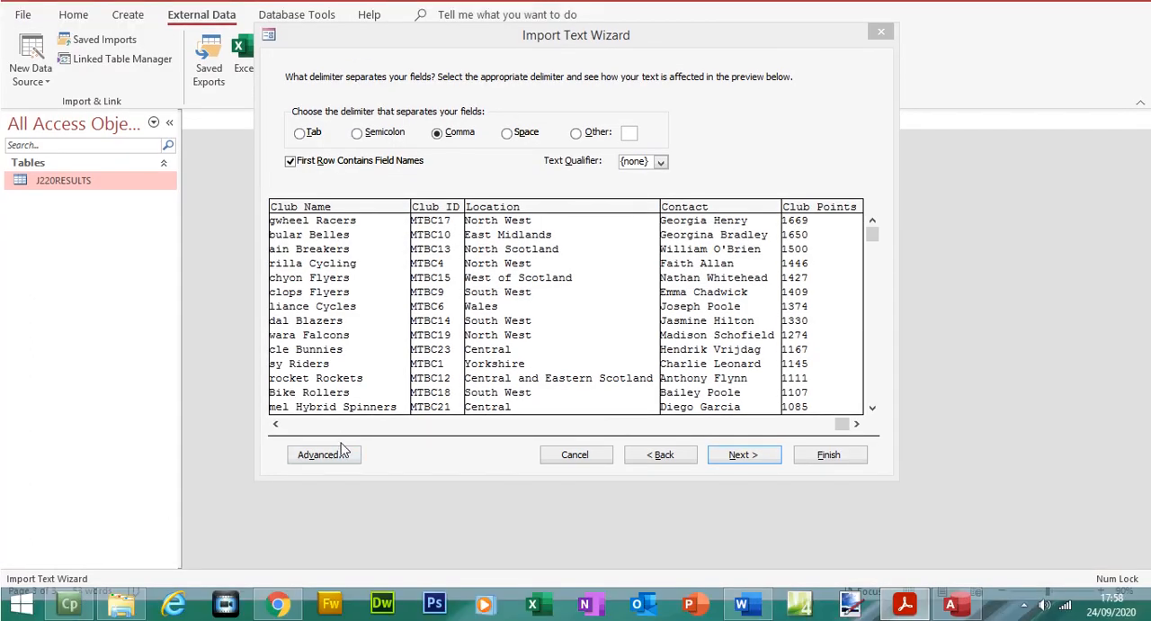
{"action": "left_click", "coordinate": [326, 454]}
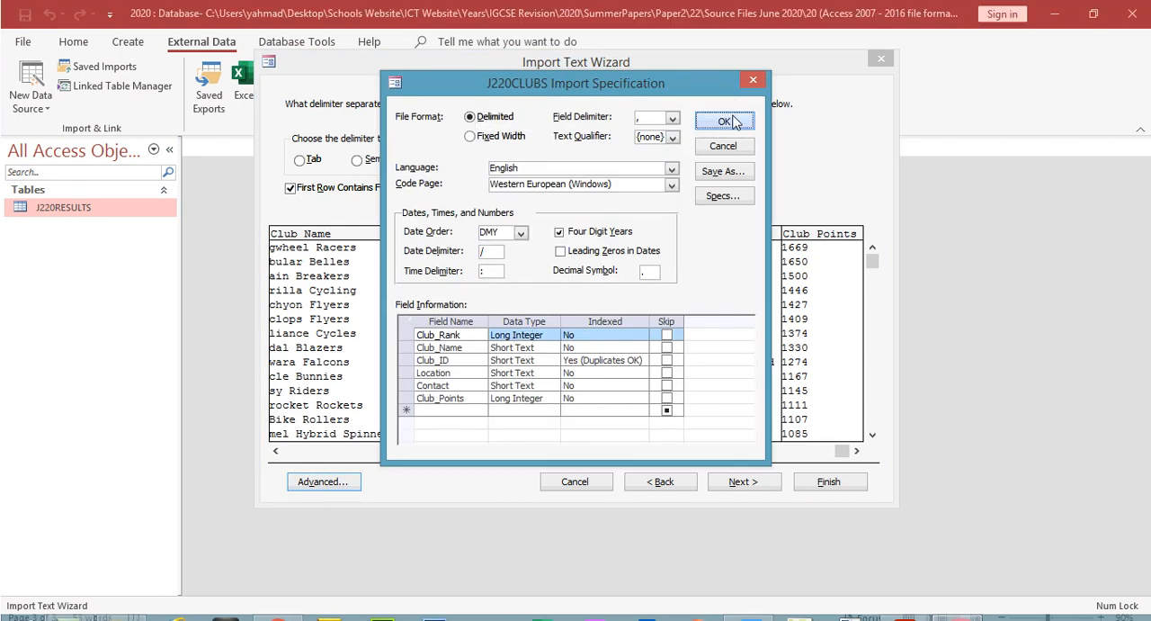
{"action": "left_click", "coordinate": [725, 121]}
{"action": "left_click", "coordinate": [297, 427]}
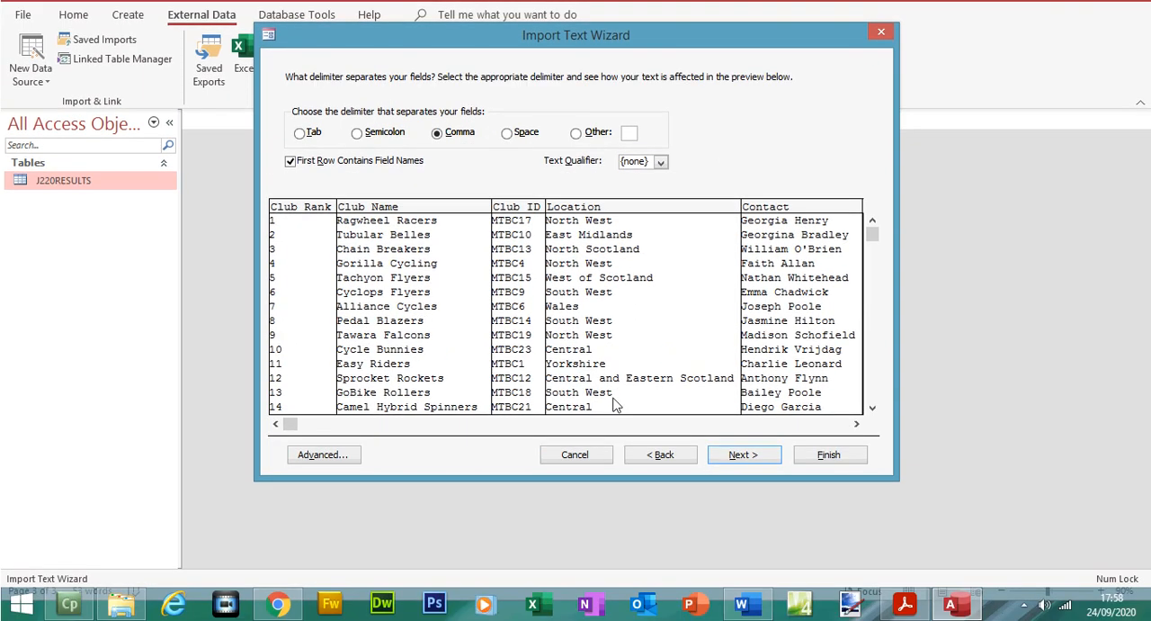
Step: Advance the import to the primary key choice, and highlight "Club_ID as a primary key" in the exam paper in Acrobat Reader
{"action": "left_click", "coordinate": [772, 455]}
{"action": "left_click", "coordinate": [743, 454]}
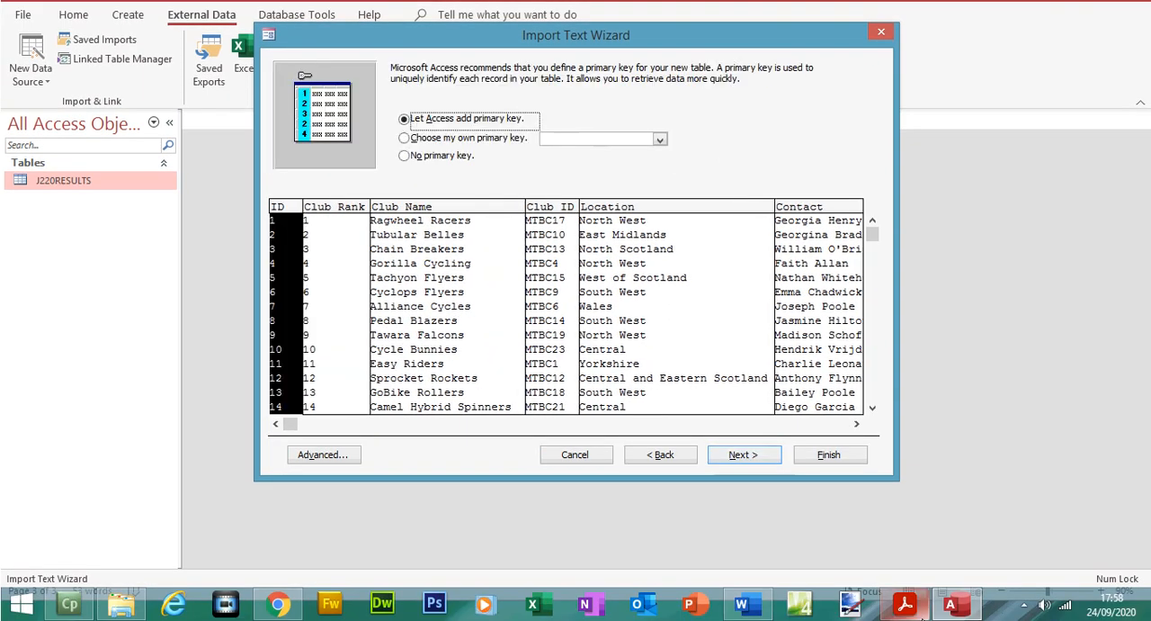
{"action": "left_click", "coordinate": [904, 605]}
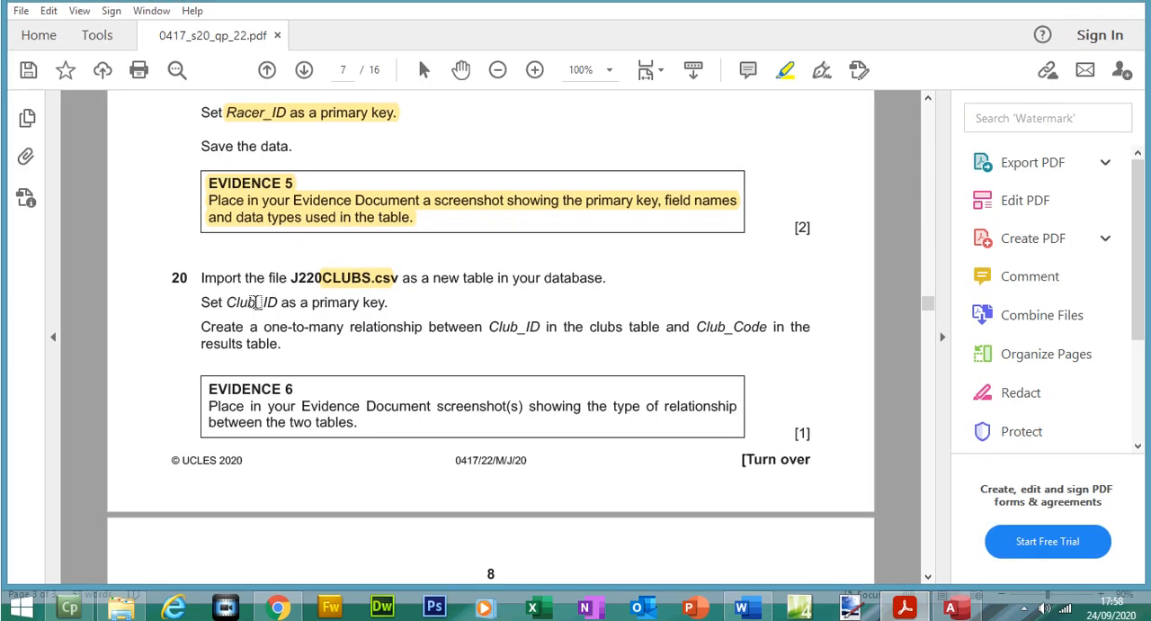
{"action": "left_click_drag", "start_coordinate": [235, 301], "coordinate": [387, 309]}
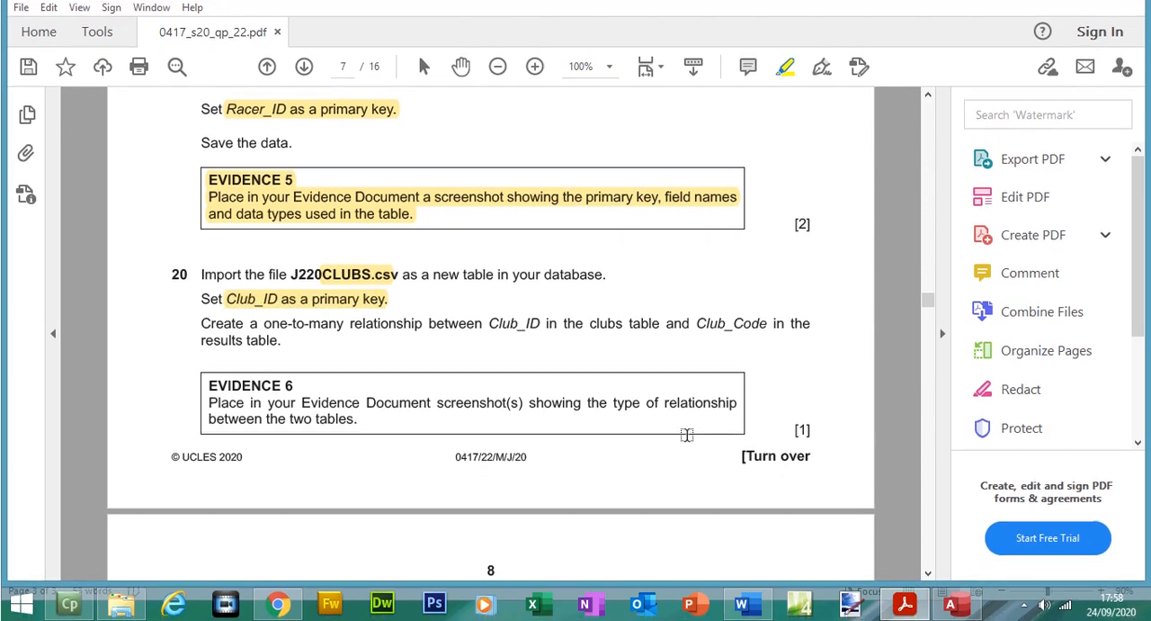
Step: Switch back to Access, set Club_ID as the primary key and finish importing the data into the J220CLUBS table
{"action": "left_click", "coordinate": [951, 605]}
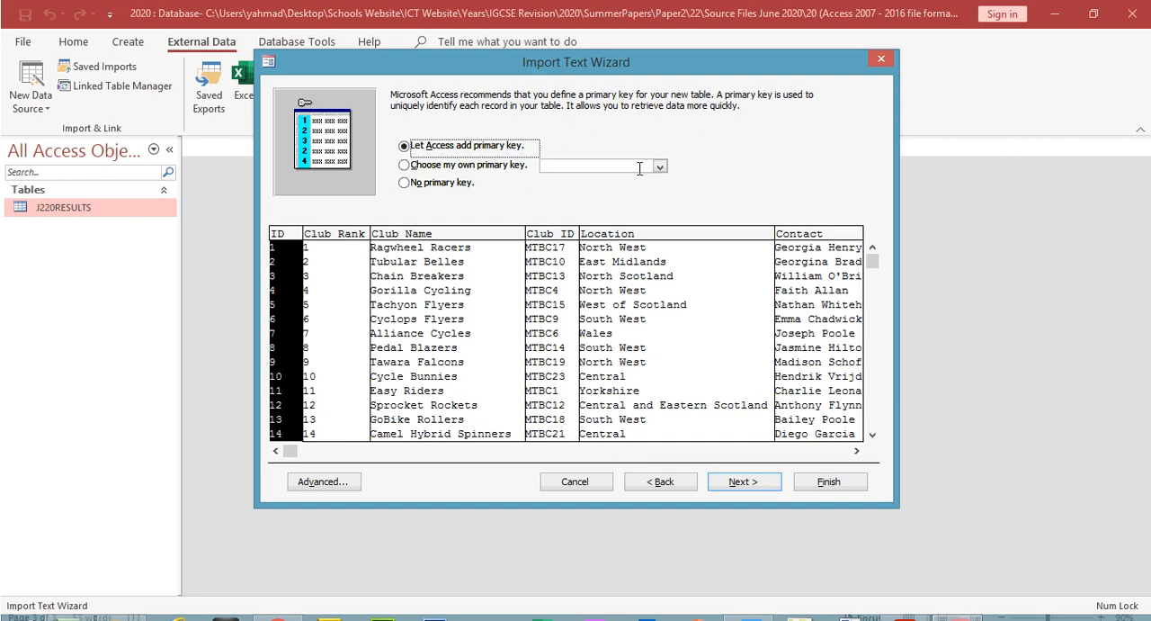
{"action": "left_click", "coordinate": [405, 165]}
{"action": "left_click", "coordinate": [661, 166]}
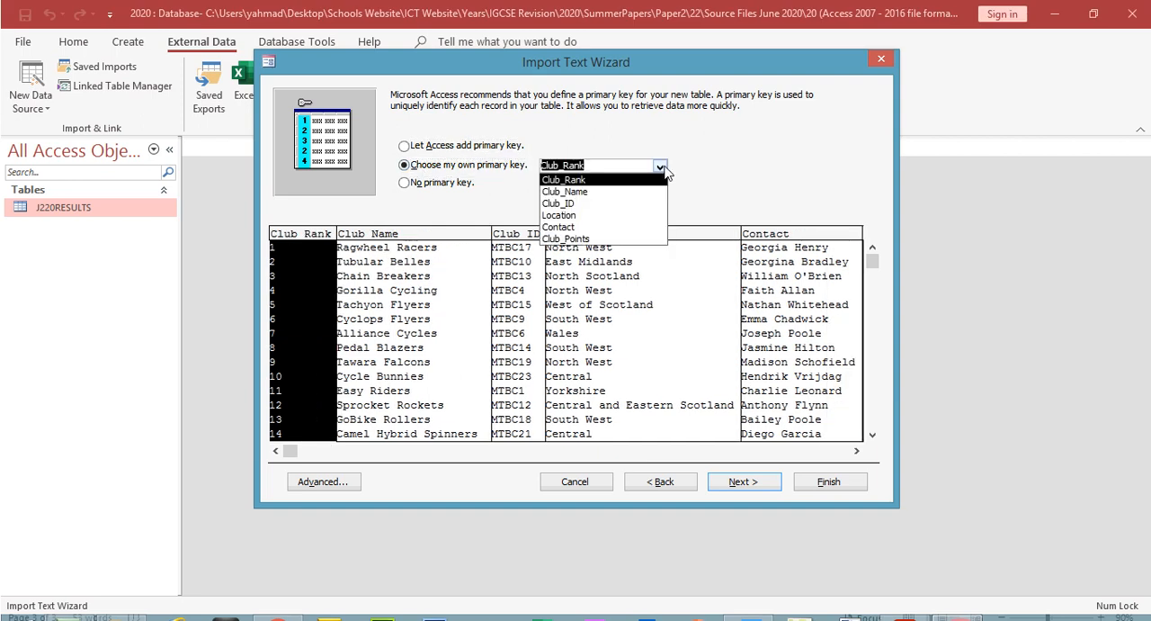
{"action": "left_click", "coordinate": [623, 204]}
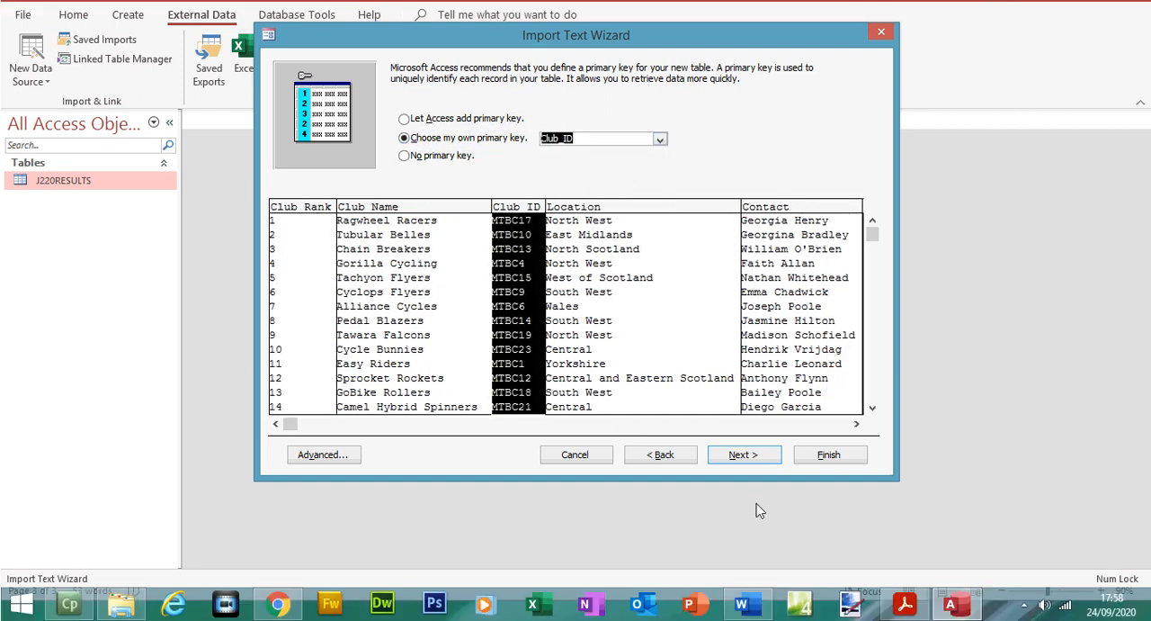
{"action": "left_click", "coordinate": [750, 484]}
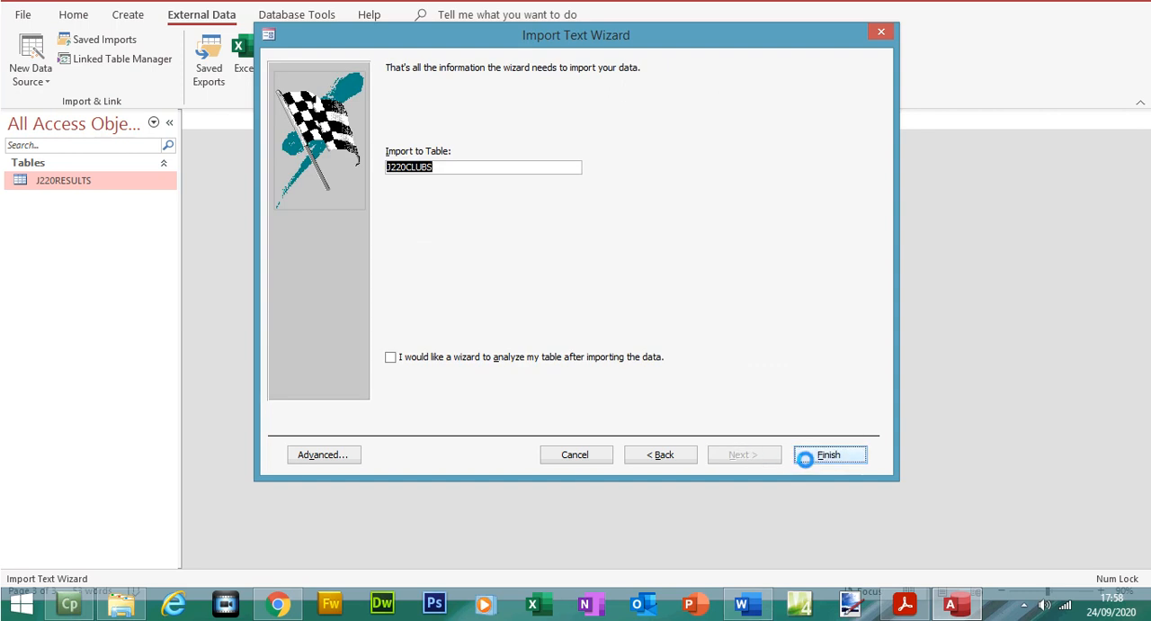
Step: Highlight "one-to-many relationship between Club_ID in the clubs" in the exam paper, and return to Access to close the import wizard
{"action": "left_click", "coordinate": [914, 606]}
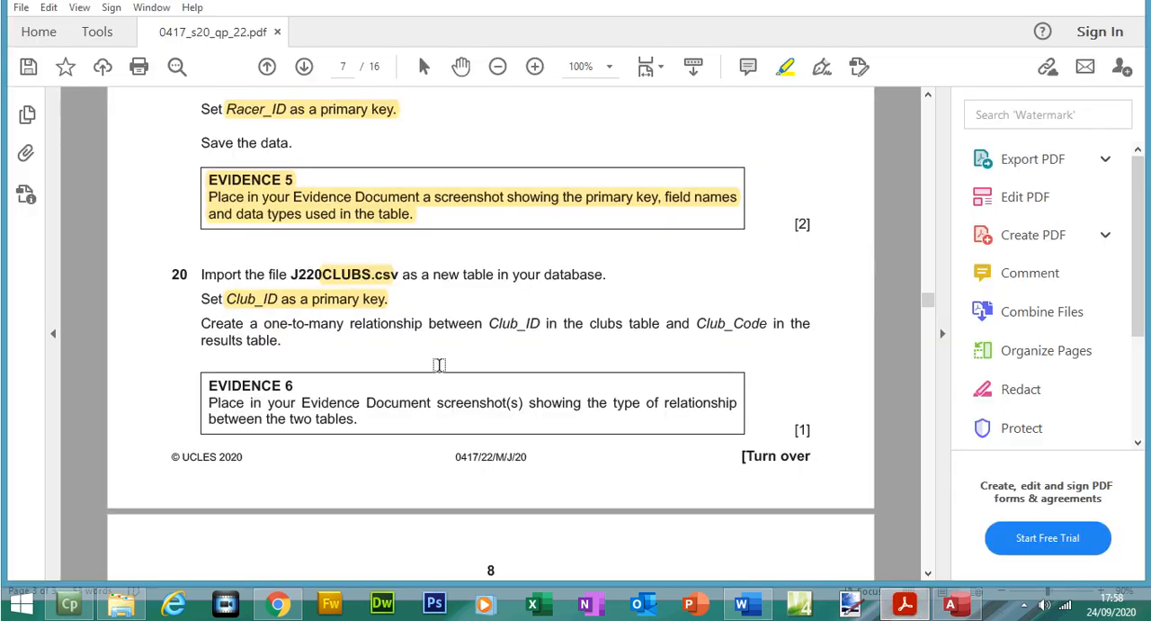
{"action": "left_click_drag", "start_coordinate": [256, 325], "coordinate": [621, 329]}
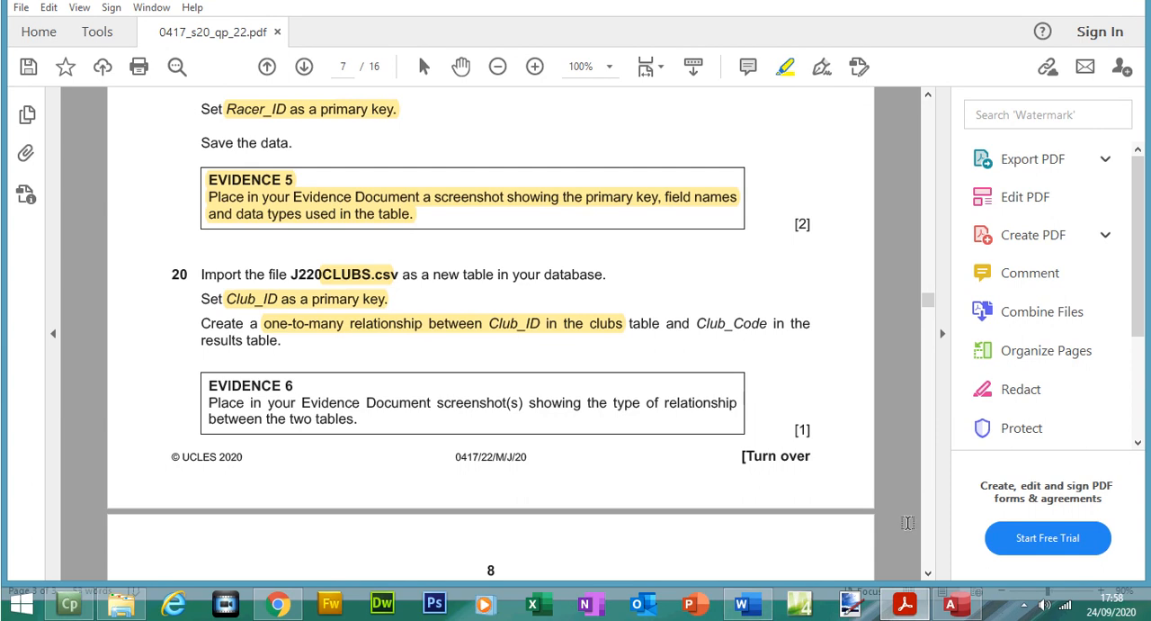
{"action": "left_click", "coordinate": [953, 605]}
{"action": "left_click", "coordinate": [830, 502]}
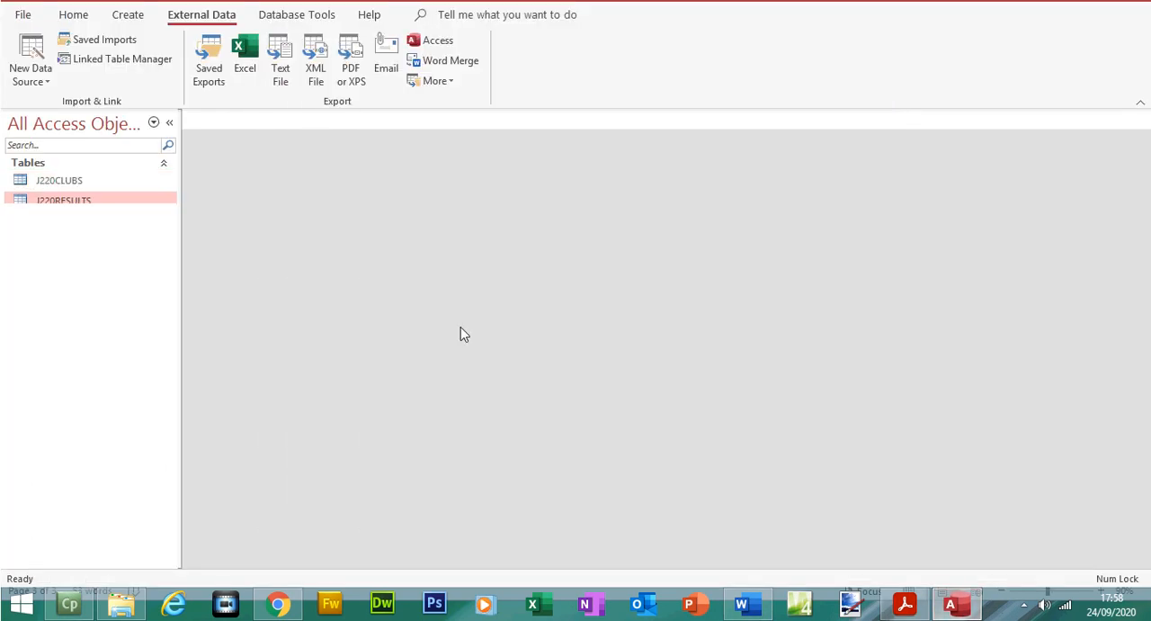
Step: Open the J220CLUBS table and check its Club_ID field against the relationship requested in question 20 of the exam paper
{"action": "double_click", "coordinate": [114, 207]}
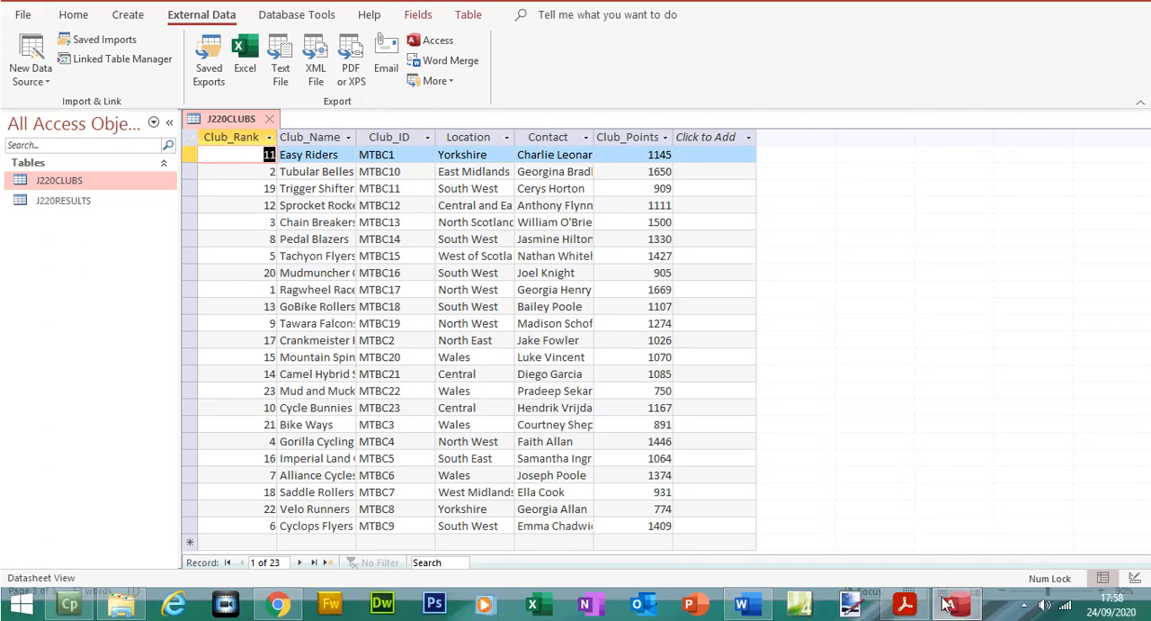
{"action": "left_click", "coordinate": [905, 605]}
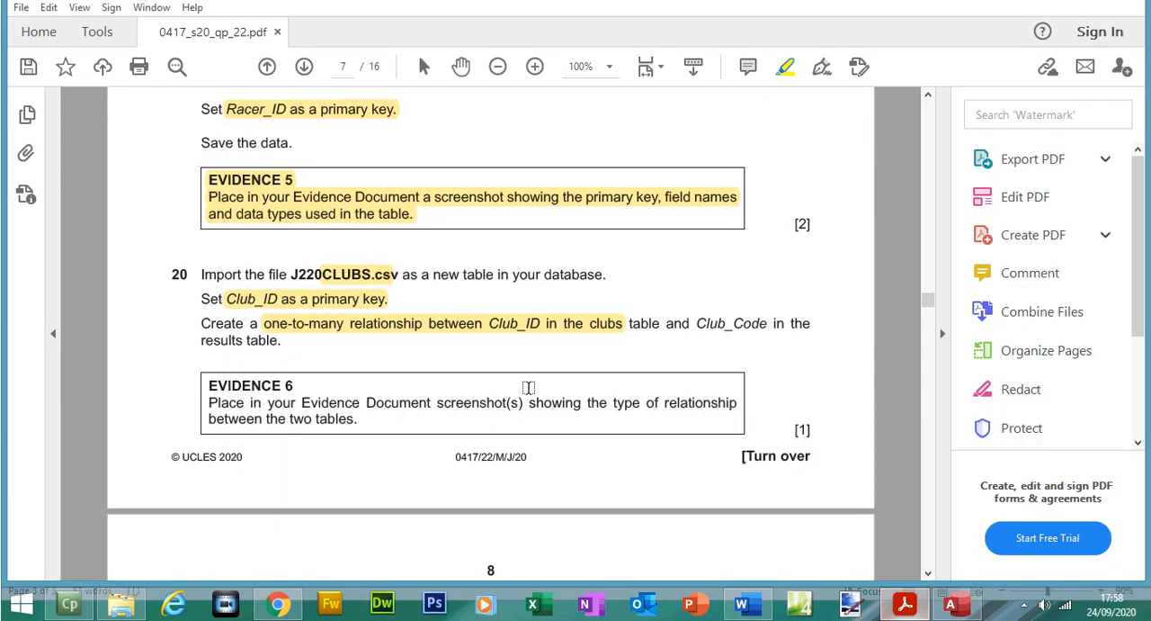
{"action": "left_click", "coordinate": [951, 604]}
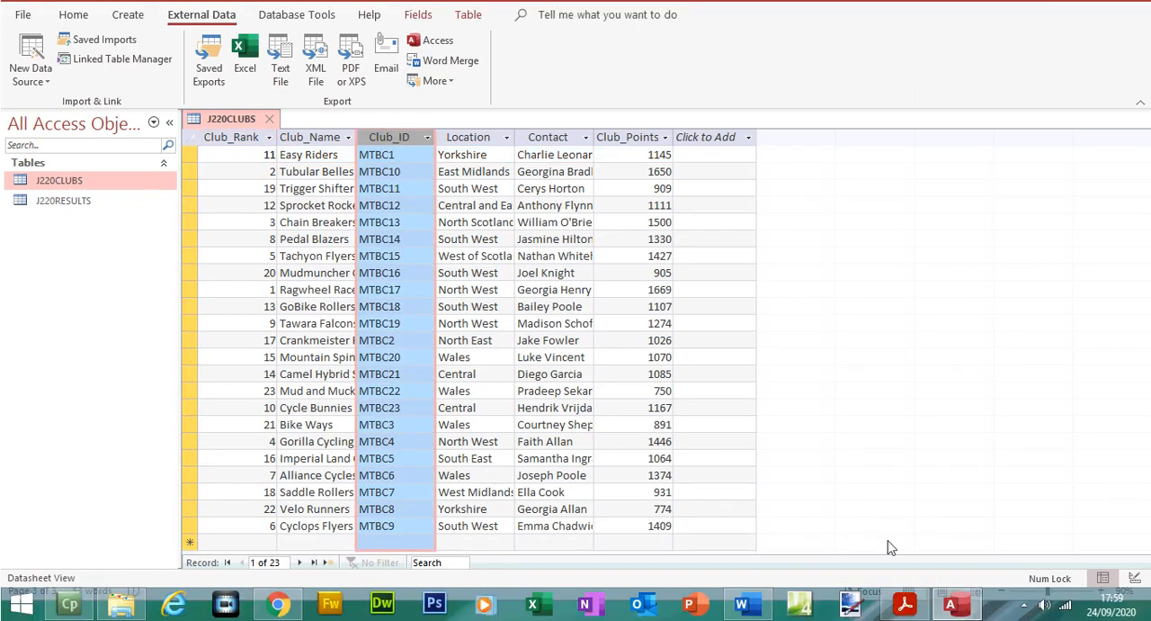
{"action": "left_click", "coordinate": [907, 605]}
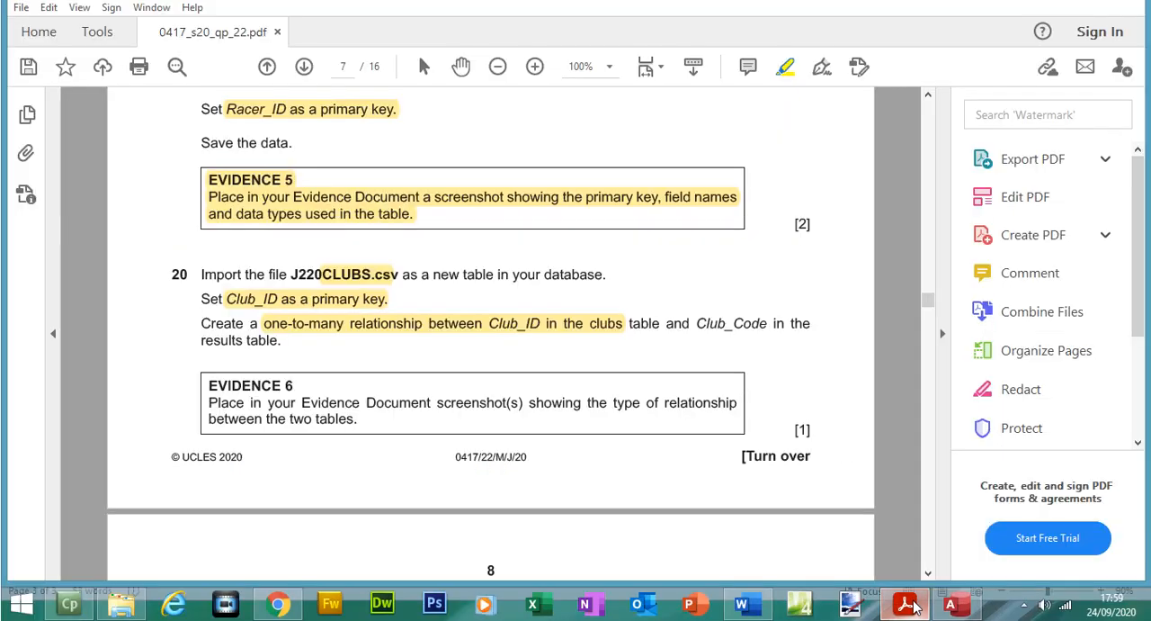
{"action": "left_click", "coordinate": [907, 601]}
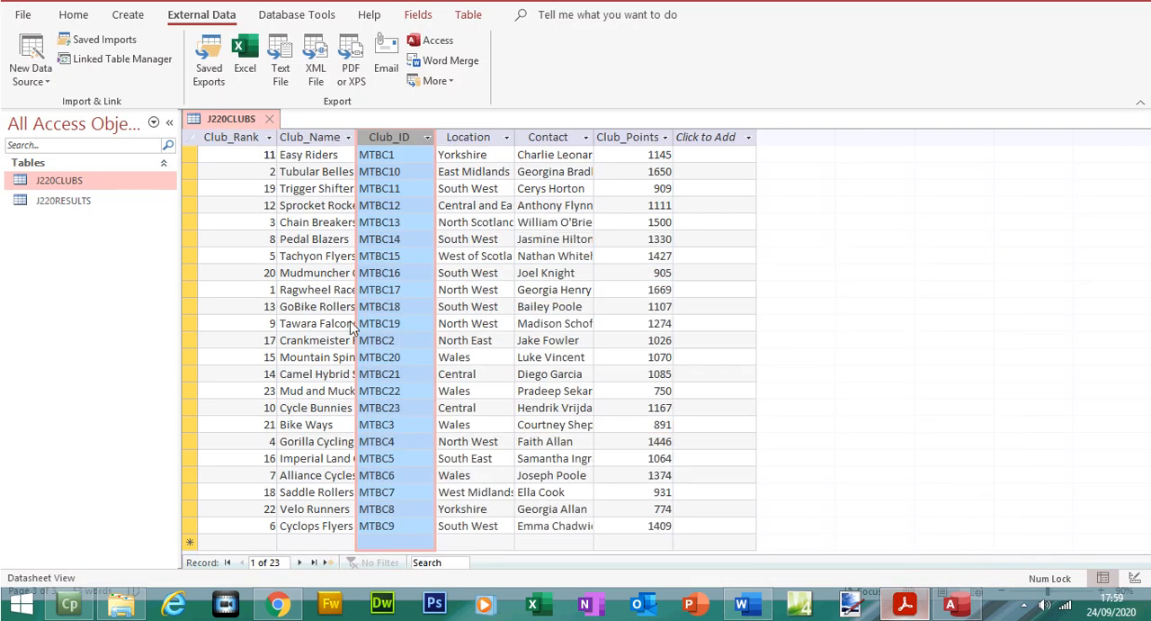
Step: Open the J220RESULTS table to examine its Club_Code field, and close both open tables
{"action": "double_click", "coordinate": [90, 206]}
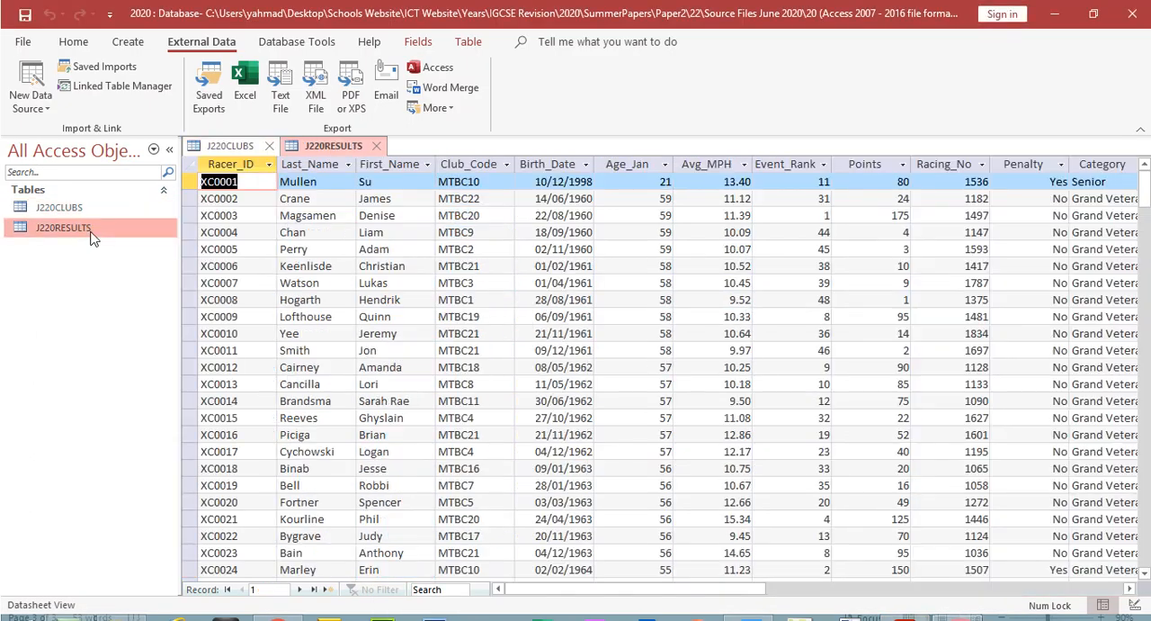
{"action": "left_click", "coordinate": [475, 164]}
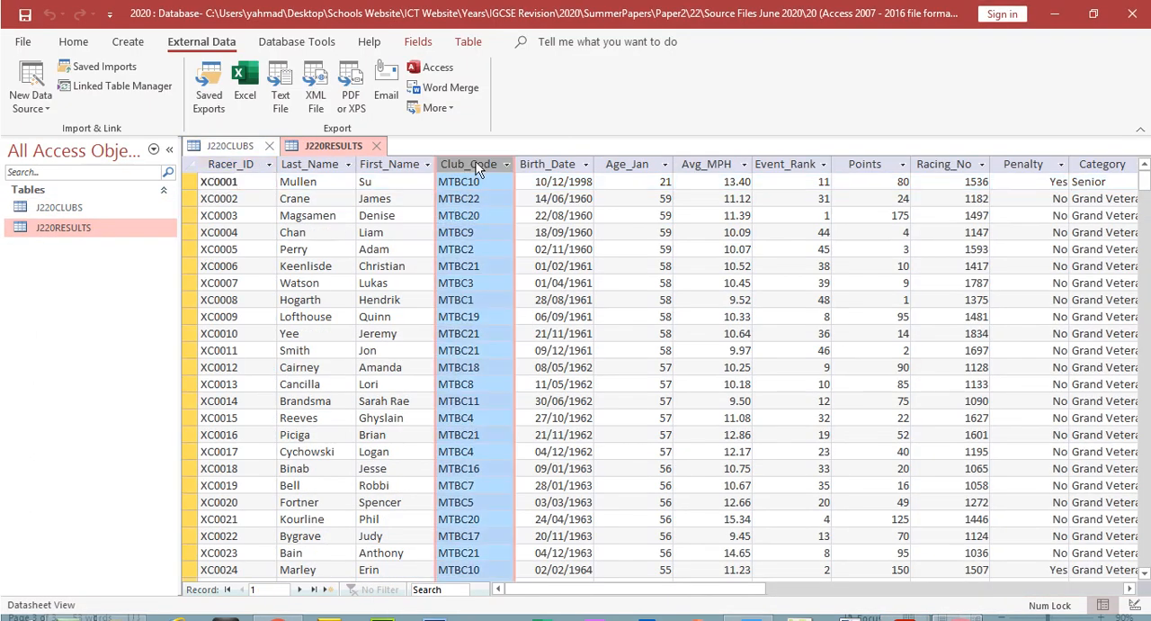
{"action": "left_click", "coordinate": [382, 158]}
{"action": "left_click", "coordinate": [377, 145]}
{"action": "left_click", "coordinate": [269, 145]}
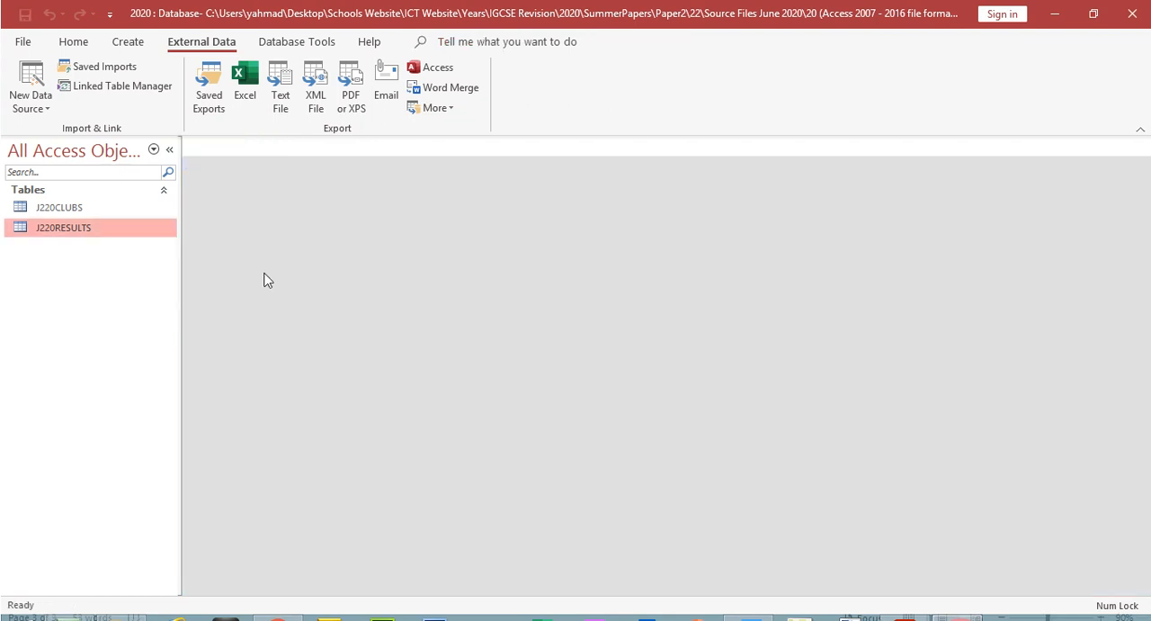
Step: Open the relationships layout, add the J220CLUBS and J220RESULTS tables, and lengthen both boxes to show more fields
{"action": "left_click", "coordinate": [311, 42]}
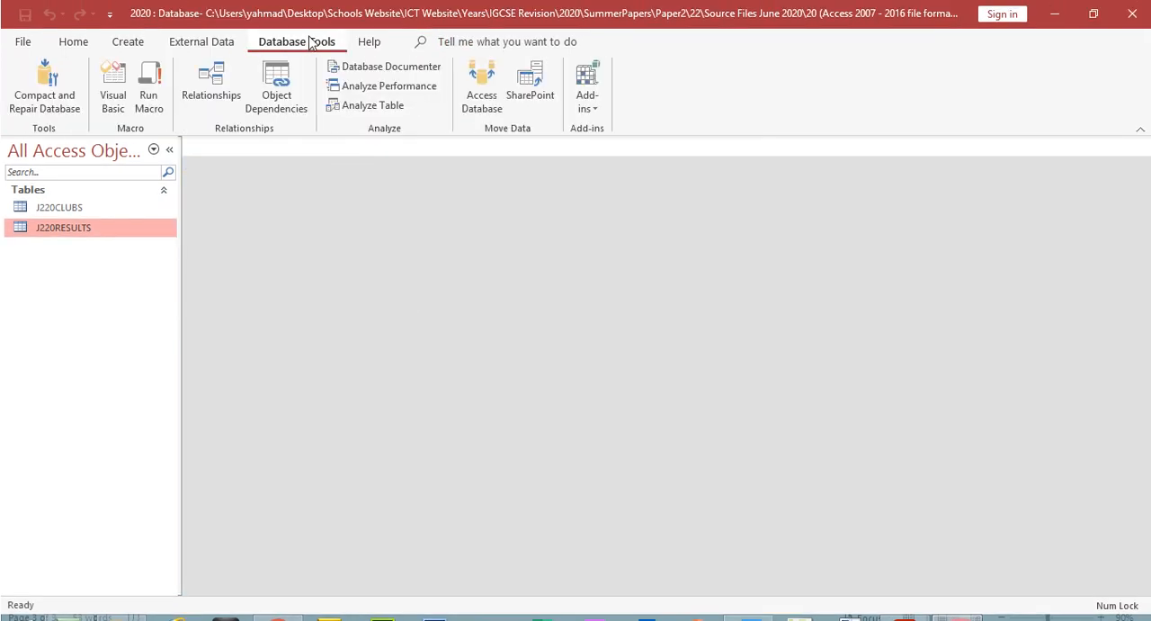
{"action": "left_click", "coordinate": [228, 92]}
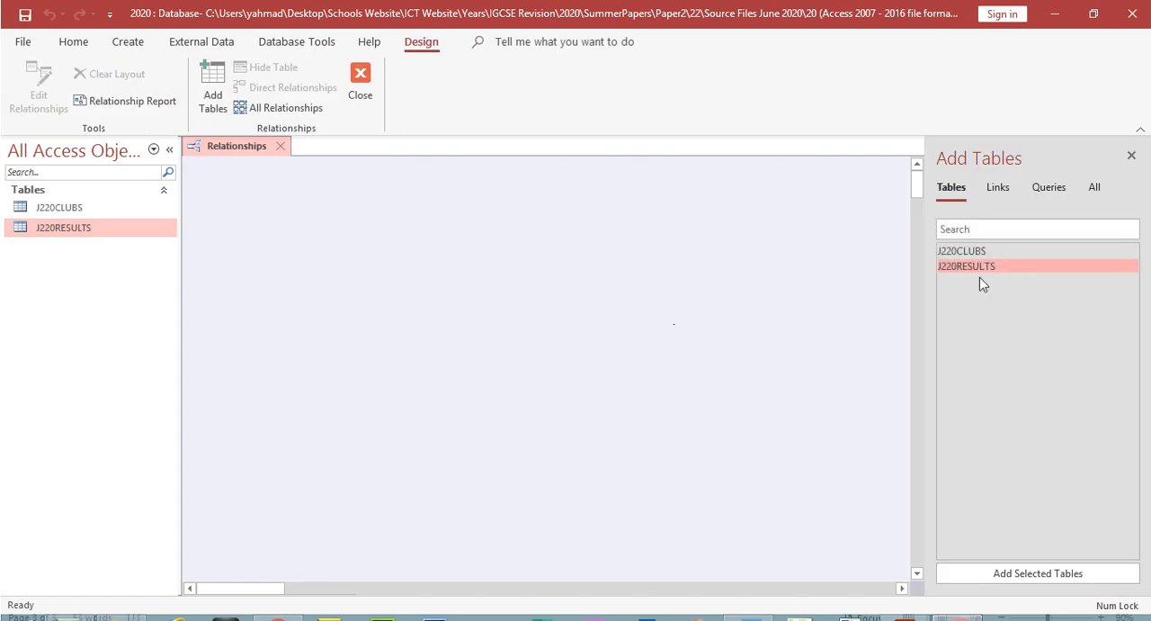
{"action": "double_click", "coordinate": [971, 253]}
{"action": "double_click", "coordinate": [971, 265]}
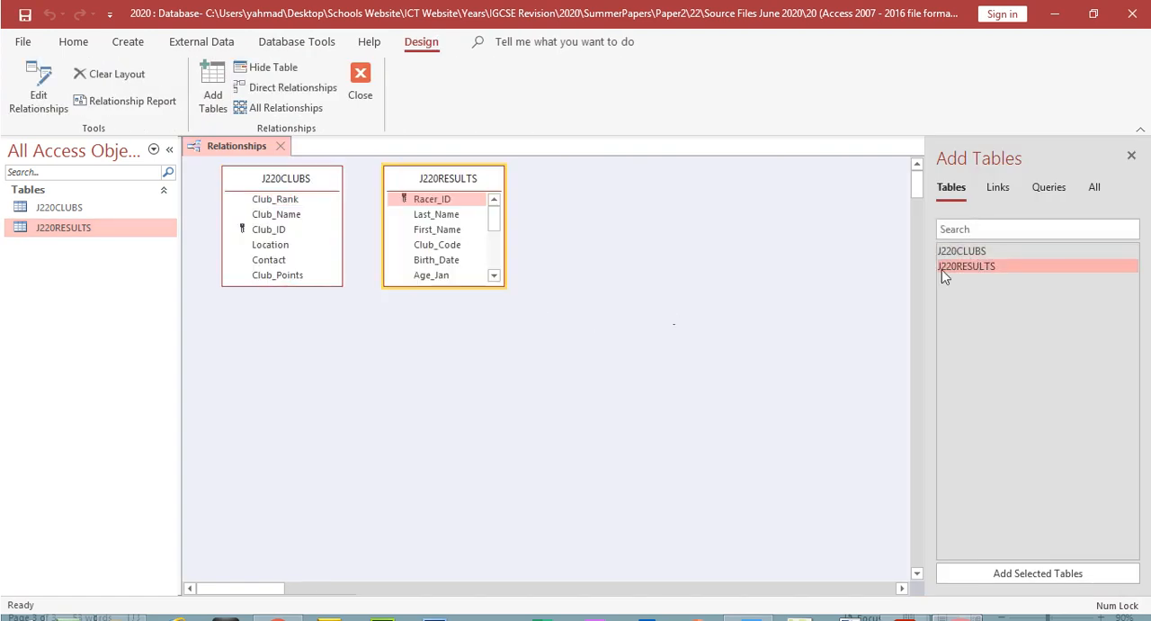
{"action": "left_click_drag", "start_coordinate": [341, 286], "coordinate": [342, 411]}
{"action": "left_click_drag", "start_coordinate": [476, 267], "coordinate": [480, 390]}
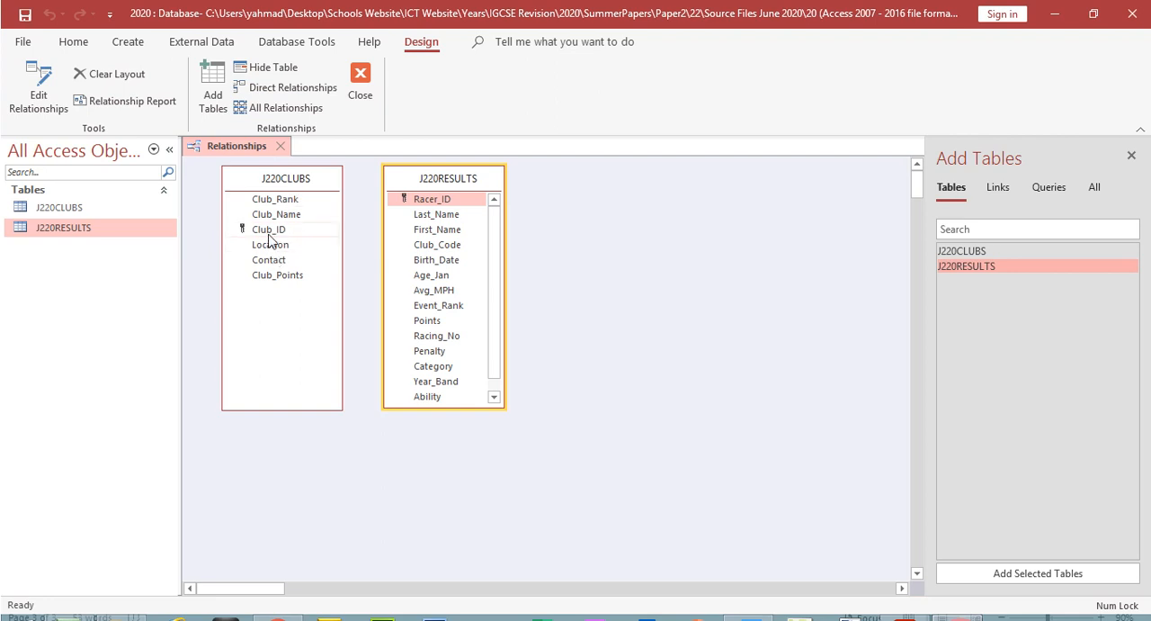
Step: Create a one-to-many relationship from Club_ID in J220CLUBS to Club_Code in J220RESULTS, and reopen its settings beside the two tables
{"action": "left_click_drag", "start_coordinate": [270, 232], "coordinate": [431, 259]}
{"action": "left_click_drag", "start_coordinate": [436, 252], "coordinate": [438, 245]}
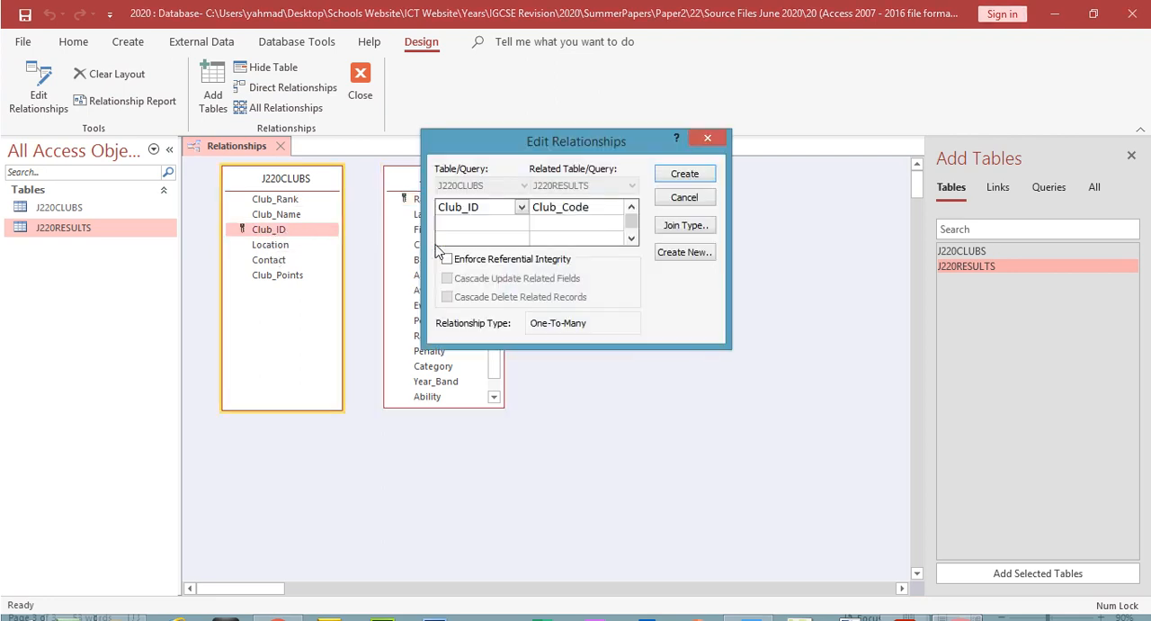
{"action": "left_click", "coordinate": [681, 174]}
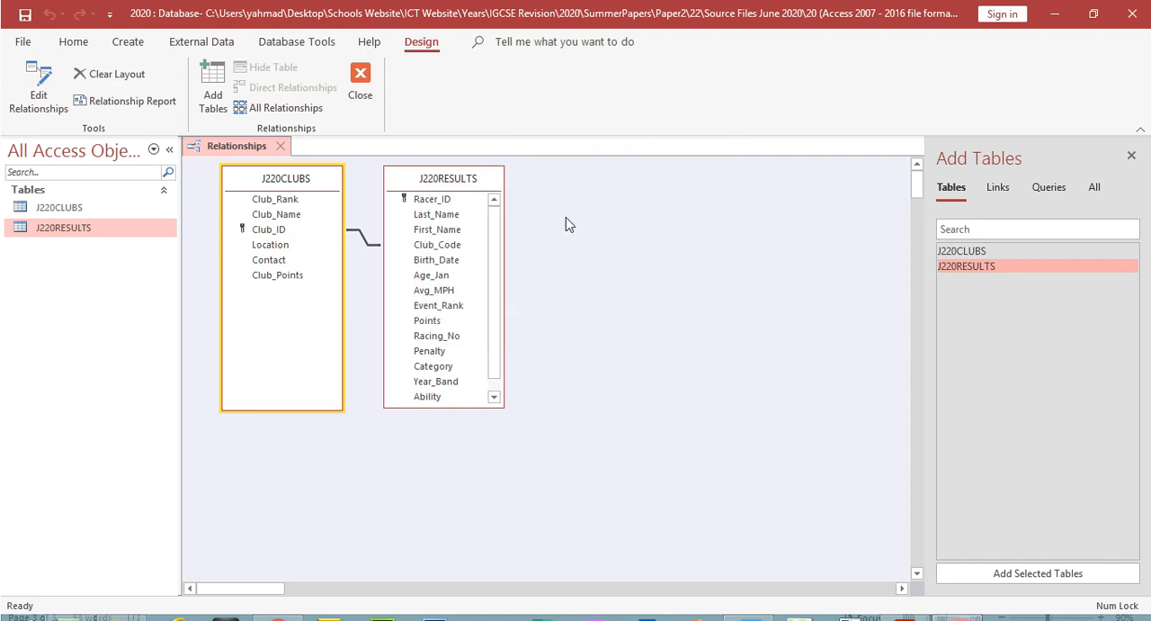
{"action": "double_click", "coordinate": [367, 244]}
{"action": "left_click_drag", "start_coordinate": [514, 150], "coordinate": [604, 191]}
Step: Switch to the exam paper in Acrobat Reader, highlight the whole EVIDENCE 6 instruction, and return to the relationship settings in Access
{"action": "left_click", "coordinate": [905, 619]}
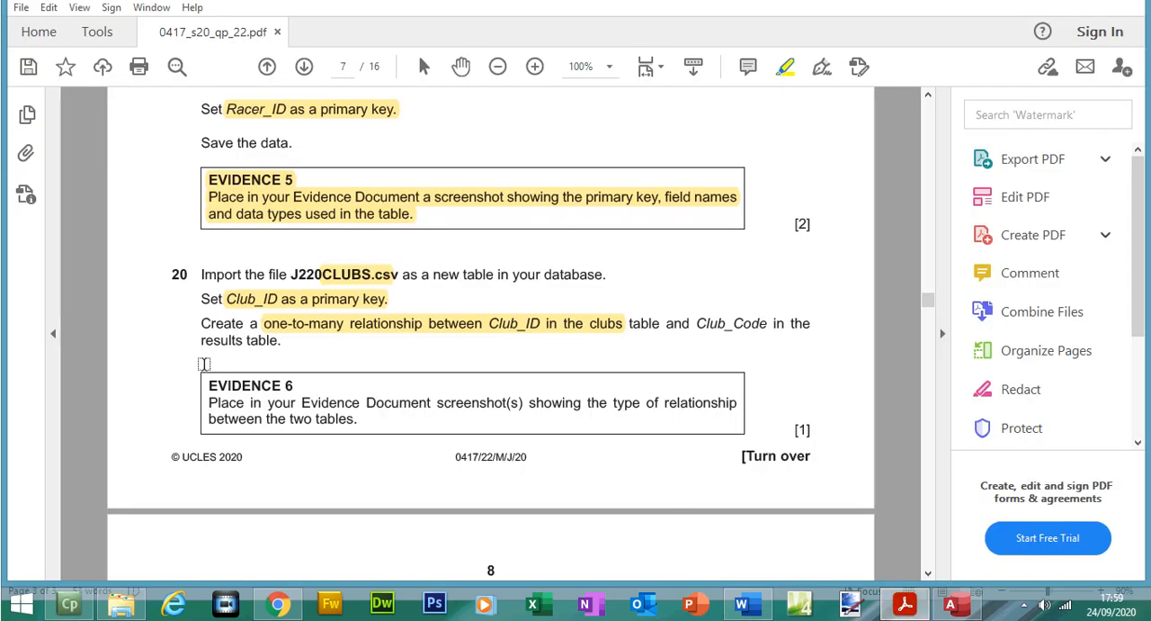
{"action": "left_click_drag", "start_coordinate": [207, 383], "coordinate": [376, 431]}
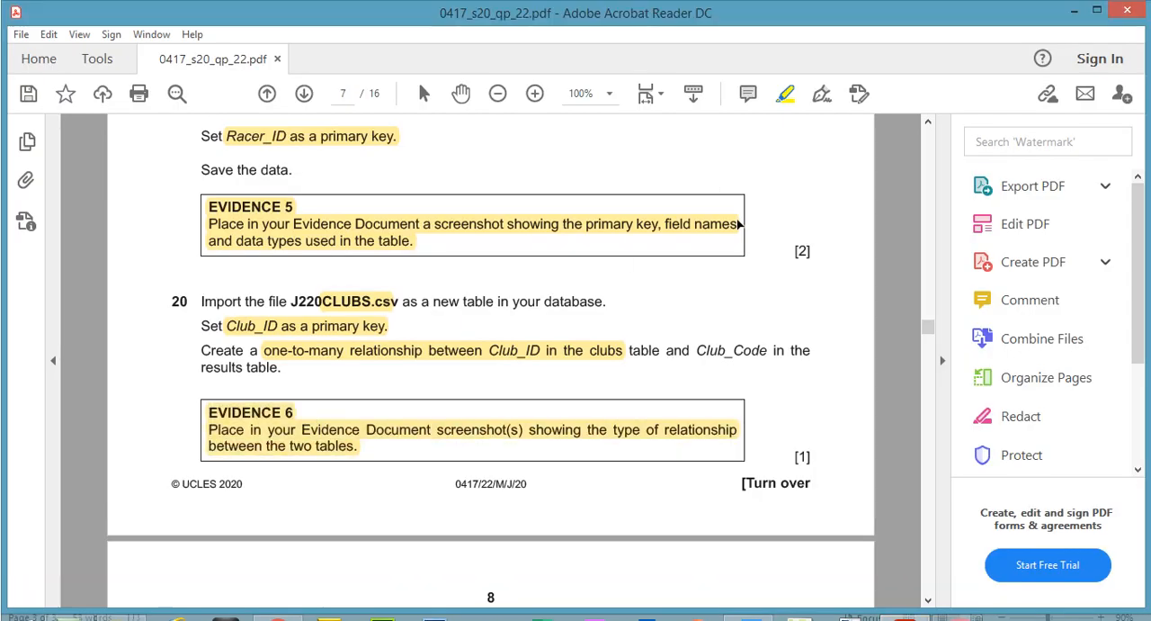
{"action": "left_click", "coordinate": [958, 613]}
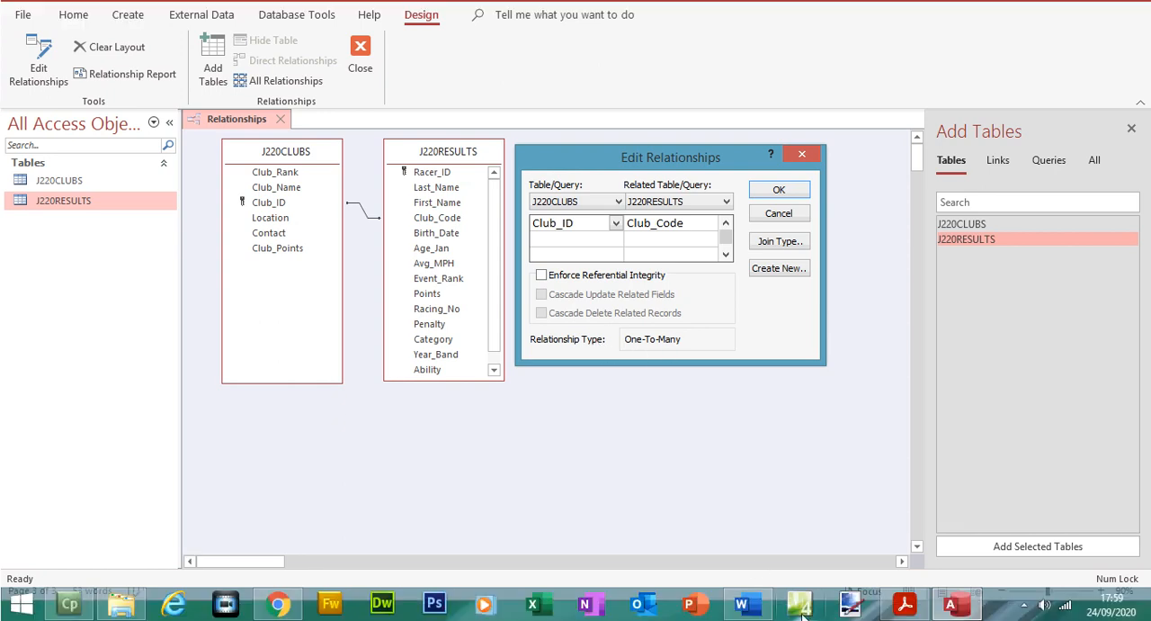
Step: Switch to the evidence document in Word, check the exam paper's EVIDENCE 6 instruction, and paste the relationship screenshot beneath "Step 20 - EVIDENCE 6 here:"
{"action": "left_click", "coordinate": [758, 608]}
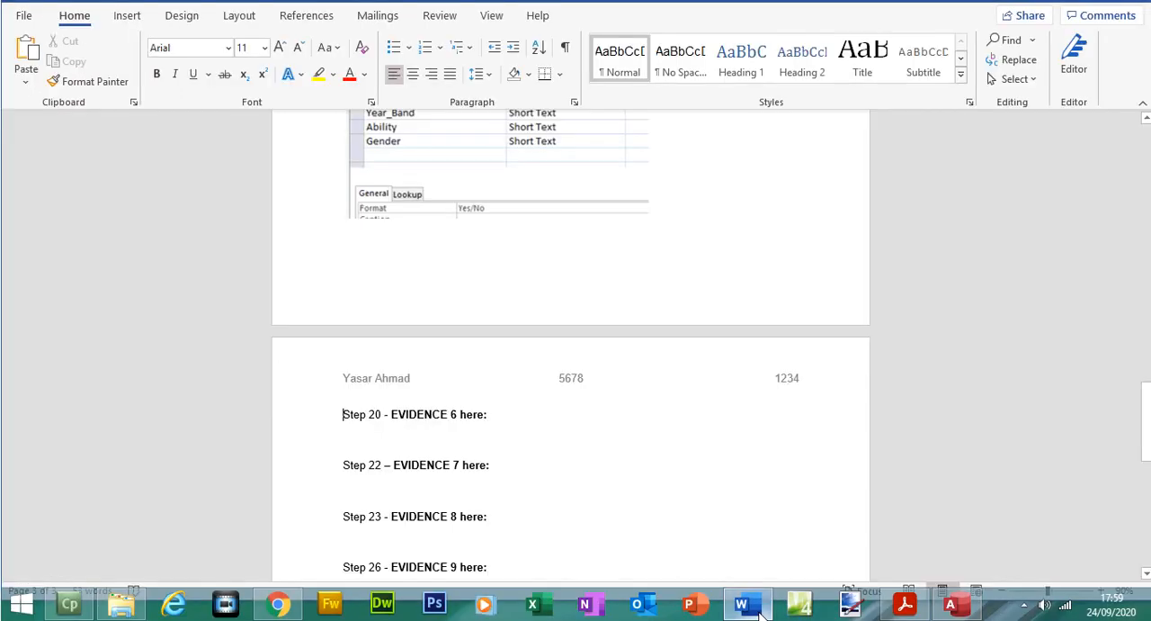
{"action": "left_click", "coordinate": [905, 604]}
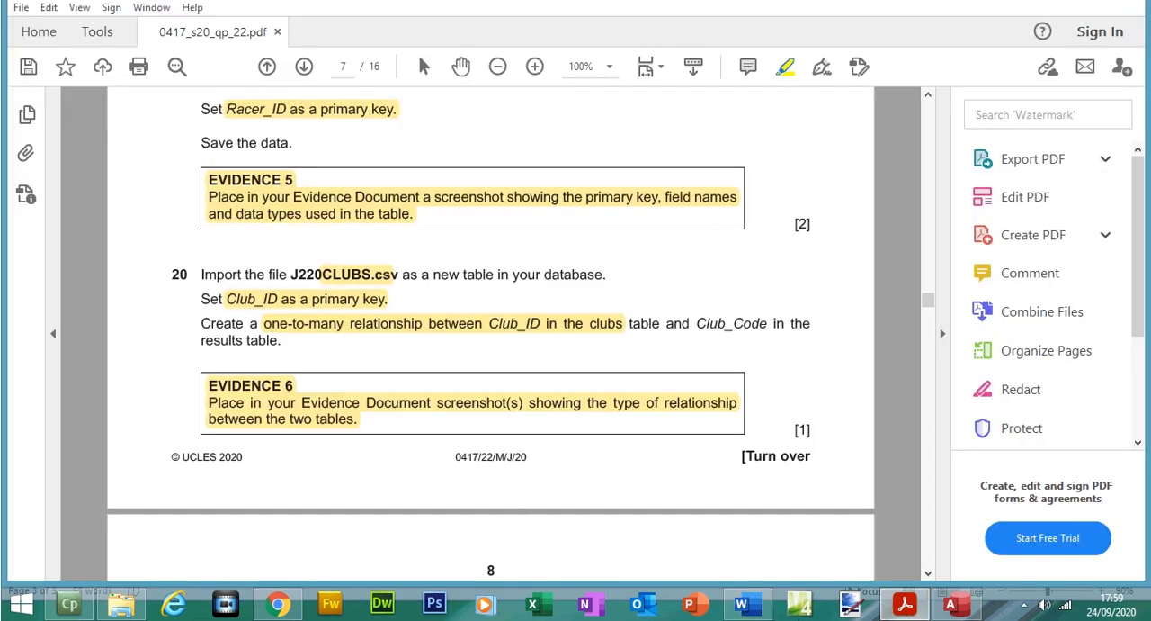
{"action": "left_click", "coordinate": [907, 605]}
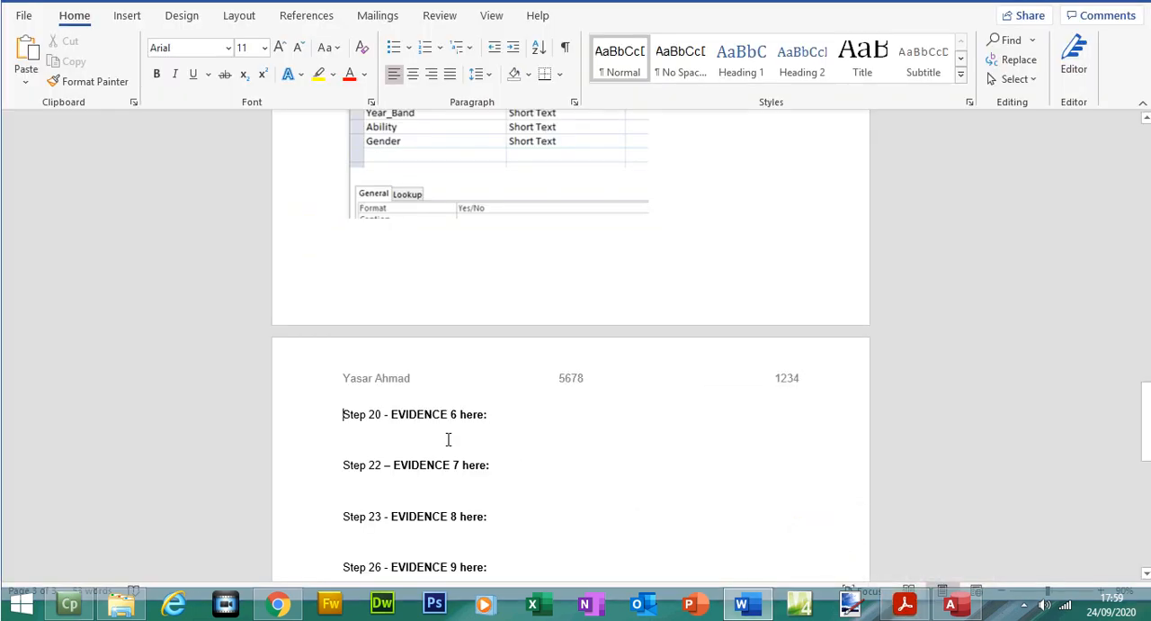
{"action": "key", "text": "ctrl+v"}
{"action": "left_click", "coordinate": [391, 441]}
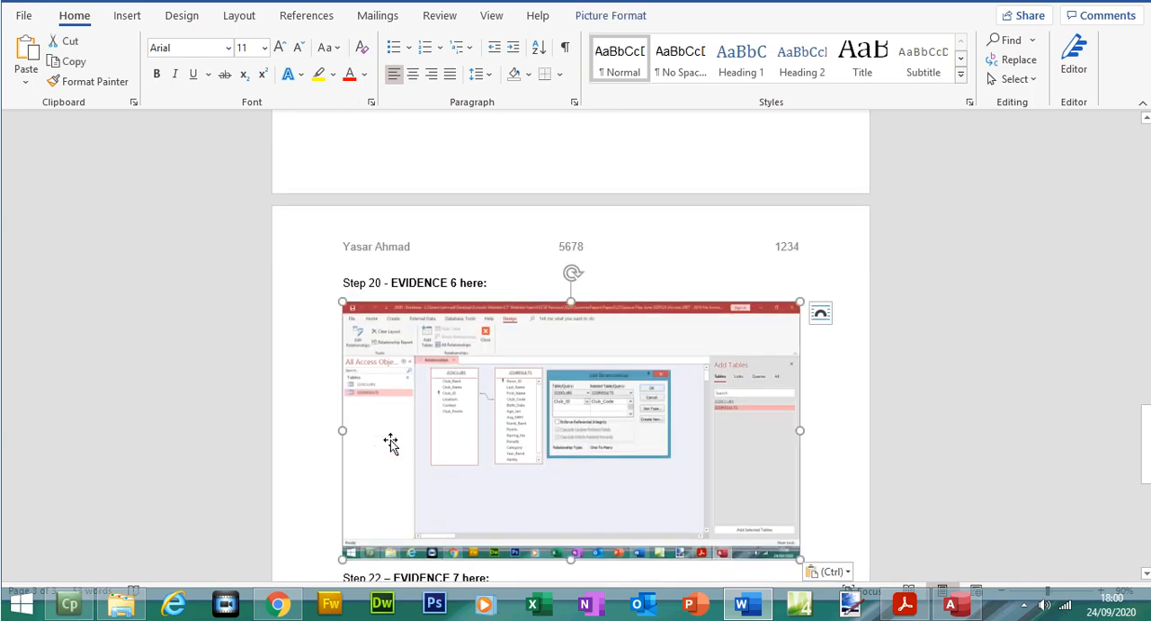
Step: Crop the EVIDENCE 6 screenshot to the two tables and the Edit Relationships dialog, sized 7.73 by 17.45 cm, and save the document
{"action": "left_click", "coordinate": [1008, 86]}
{"action": "left_click_drag", "start_coordinate": [344, 331], "coordinate": [418, 360]}
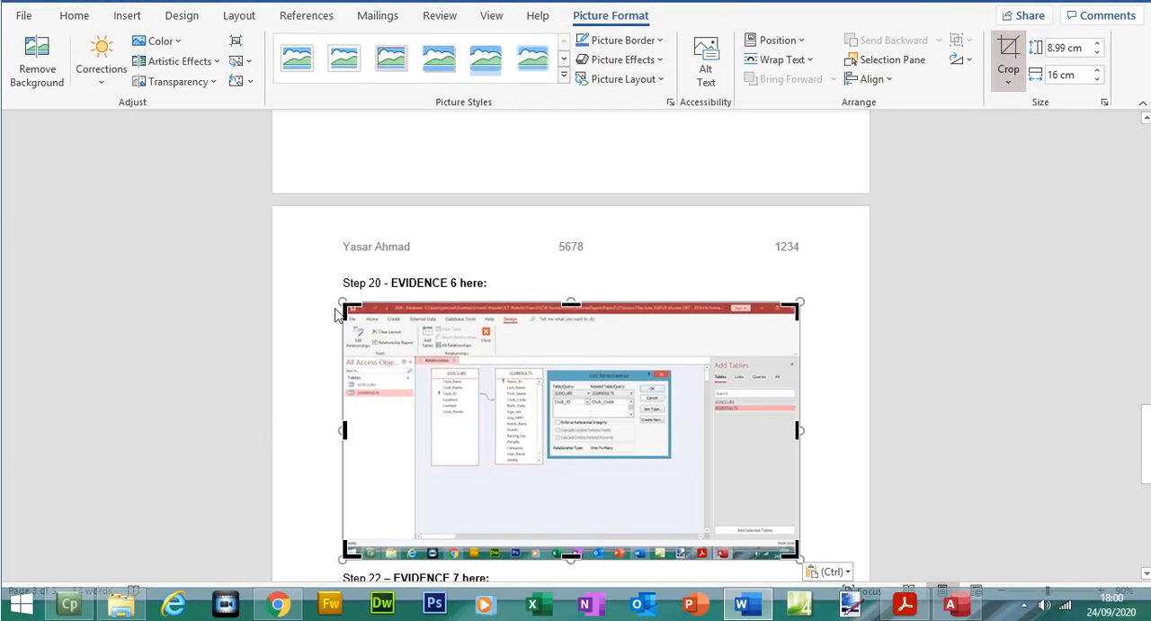
{"action": "left_click_drag", "start_coordinate": [713, 496], "coordinate": [840, 465]}
{"action": "left_click", "coordinate": [1019, 79]}
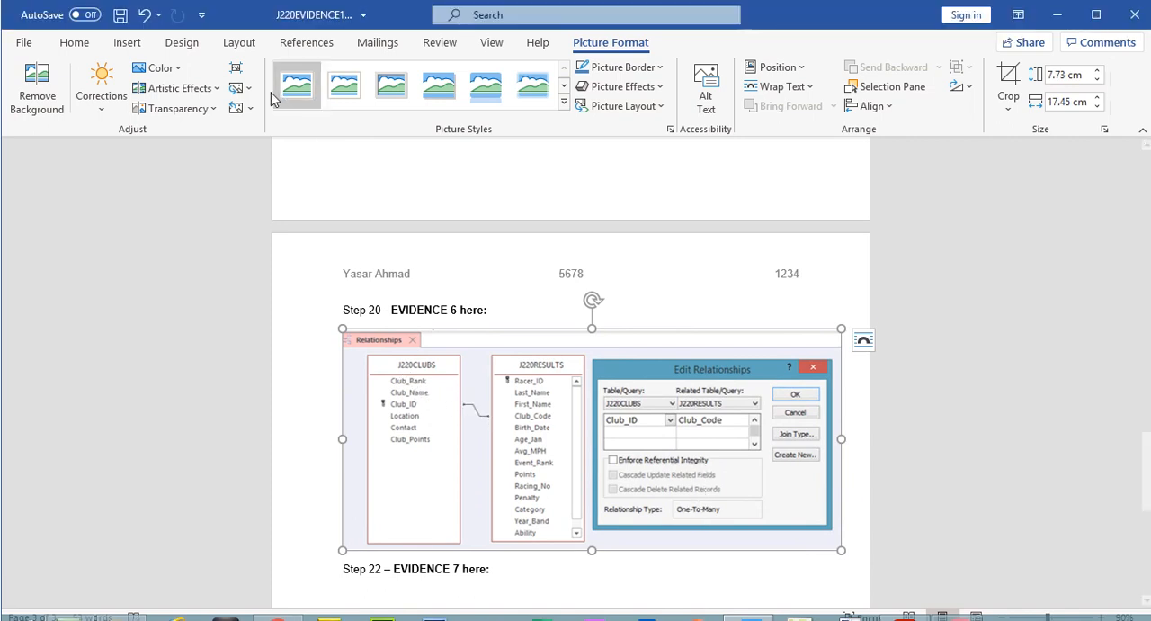
{"action": "left_click", "coordinate": [125, 23]}
Step: Return to Access, cancel the relationship settings, and close the relationships layout
{"action": "key", "text": "alt+Tab"}
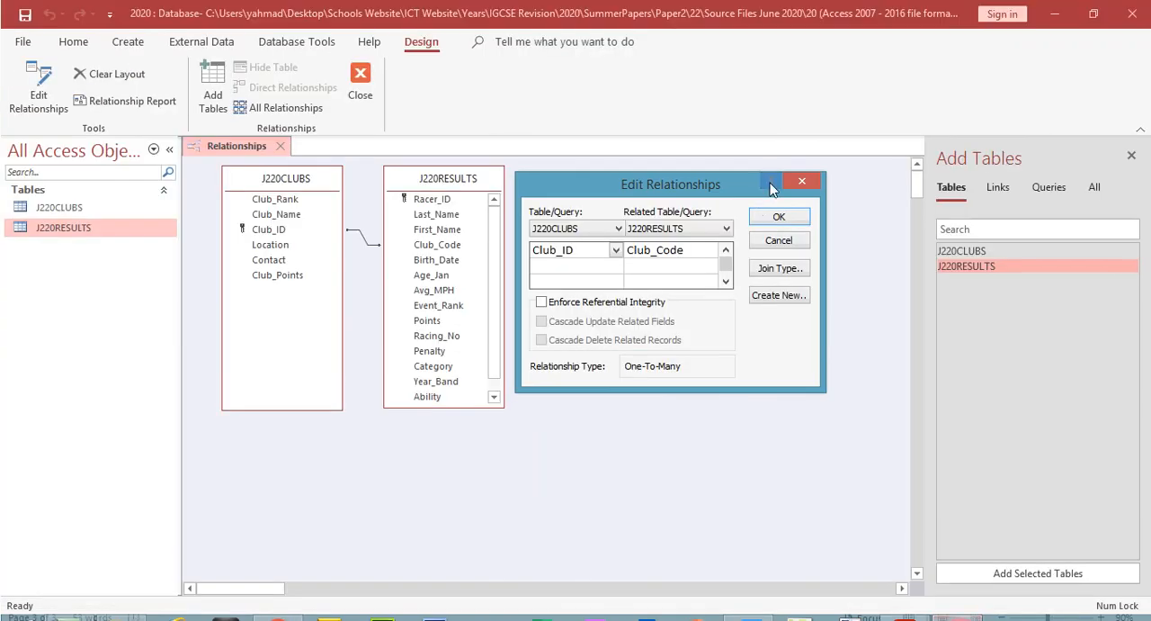
{"action": "left_click", "coordinate": [779, 217]}
{"action": "left_click", "coordinate": [359, 85]}
{"action": "left_click", "coordinate": [527, 361]}
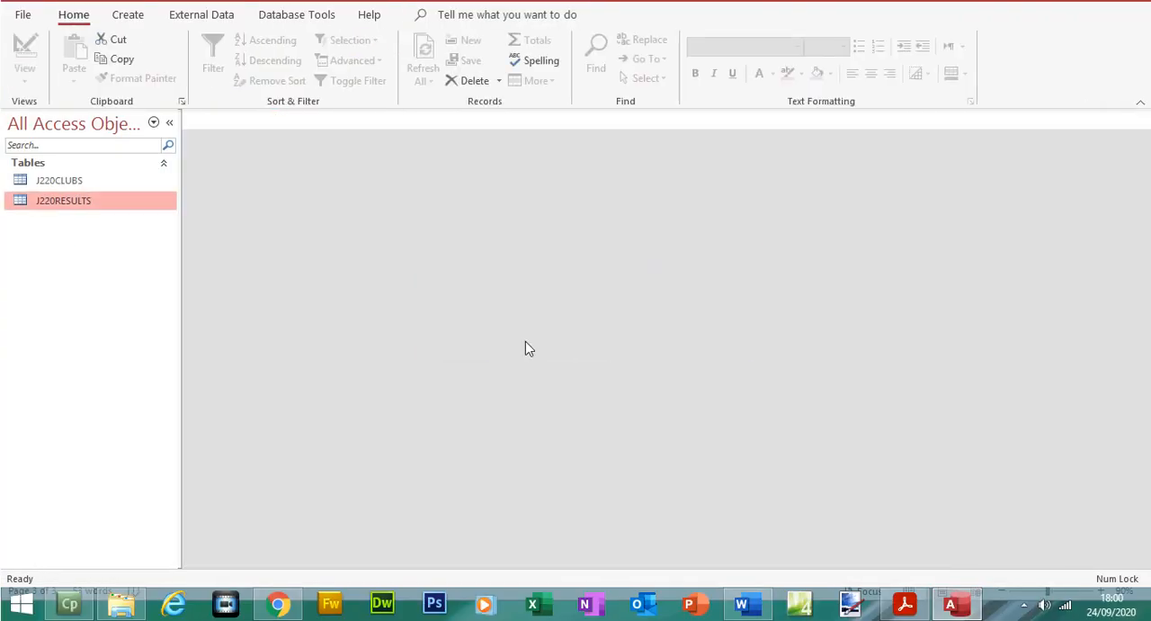
Step: Open the J220CLUBS table and expand and collapse clubs MTBC1 and MTBC10 to examine their related racer records
{"action": "double_click", "coordinate": [93, 208]}
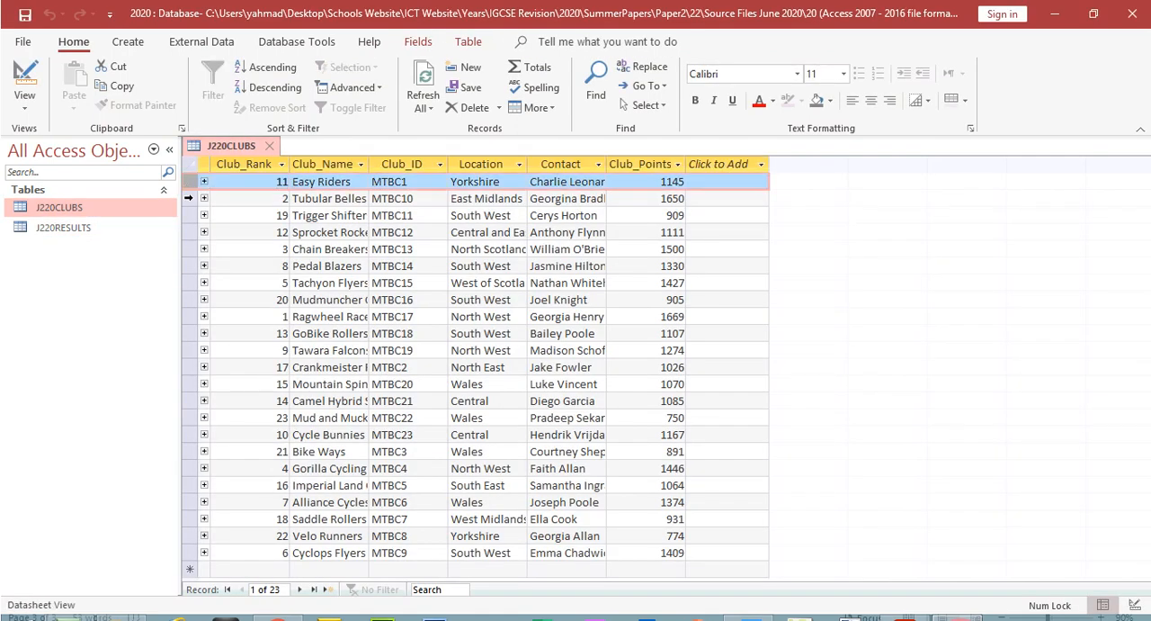
{"action": "left_click", "coordinate": [189, 198]}
{"action": "left_click", "coordinate": [189, 215]}
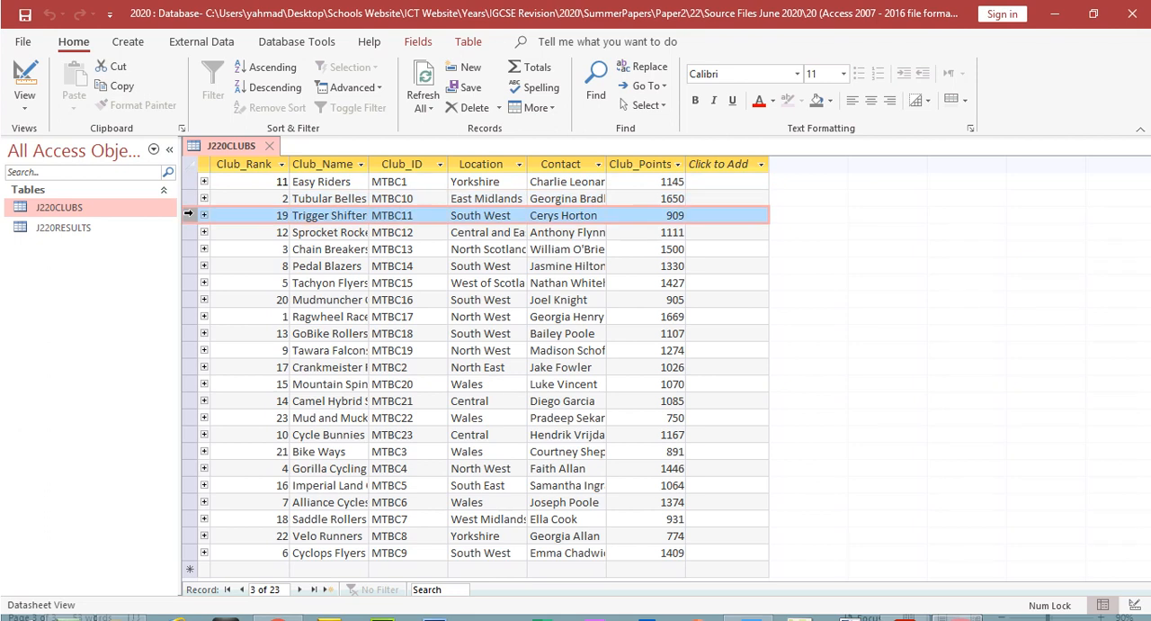
{"action": "left_click_drag", "start_coordinate": [411, 182], "coordinate": [373, 181]}
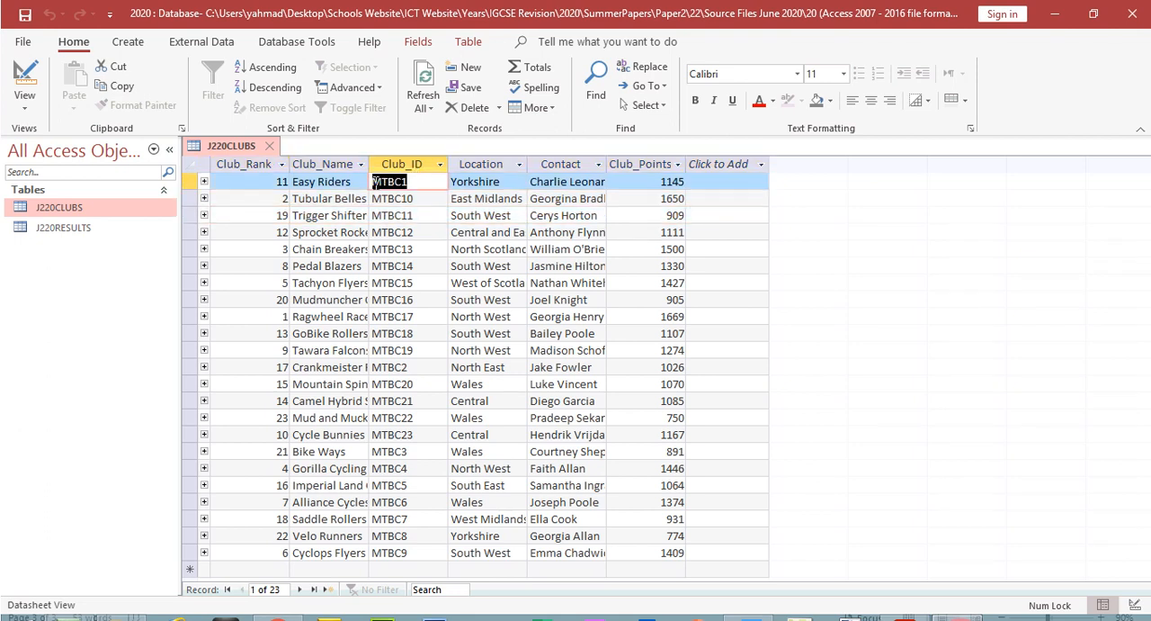
{"action": "left_click", "coordinate": [205, 182]}
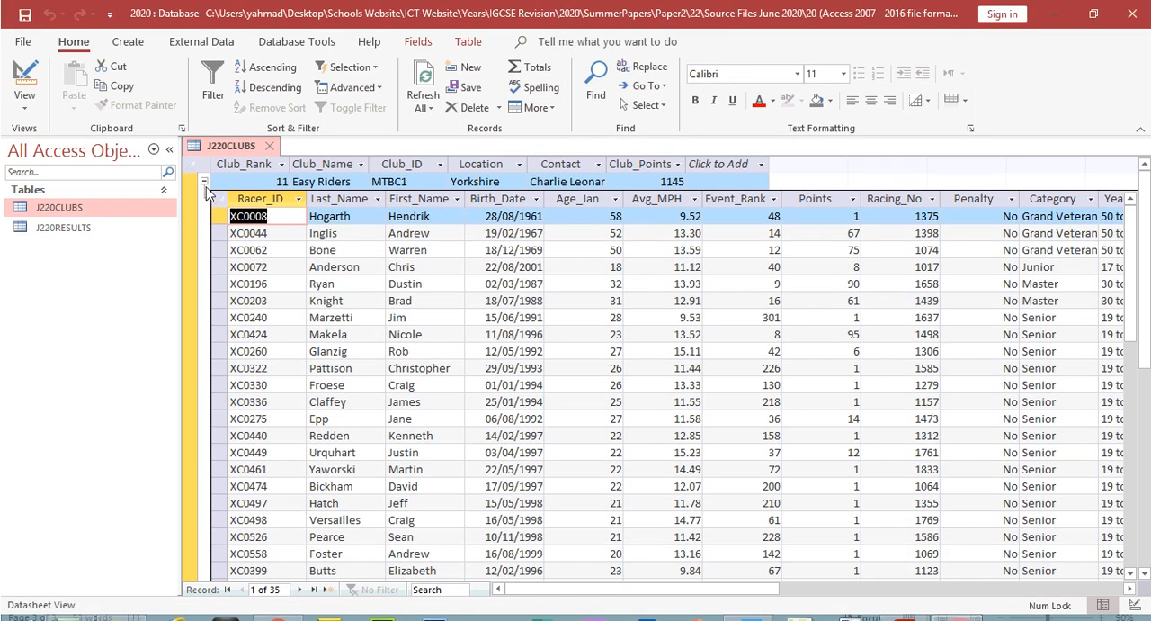
{"action": "left_click", "coordinate": [204, 161]}
{"action": "left_click", "coordinate": [204, 198]}
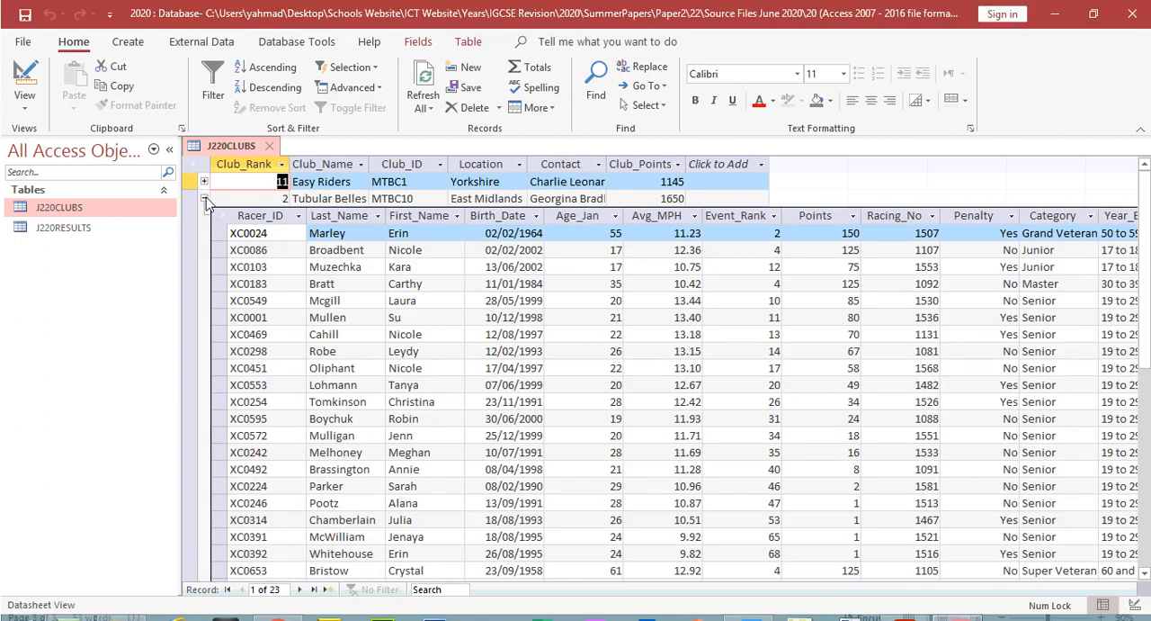
{"action": "left_click", "coordinate": [204, 172]}
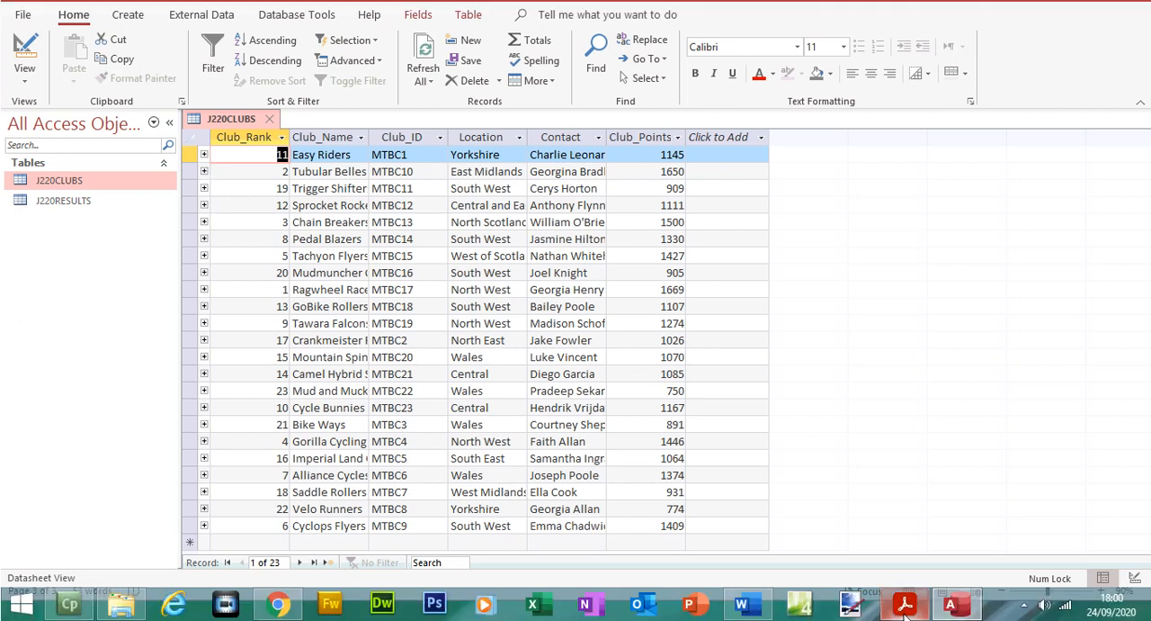
Step: Read question 21 in the exam paper, and in Access open the J220RESULTS table at its new blank record
{"action": "left_click", "coordinate": [904, 604]}
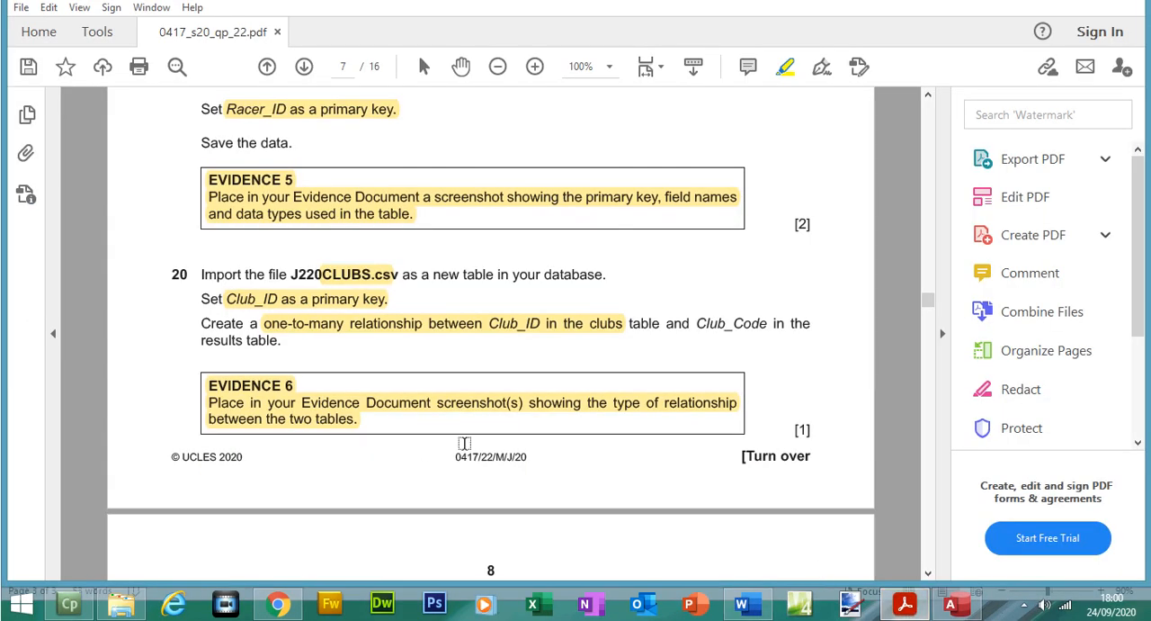
{"action": "left_click_drag", "start_coordinate": [929, 303], "coordinate": [931, 326]}
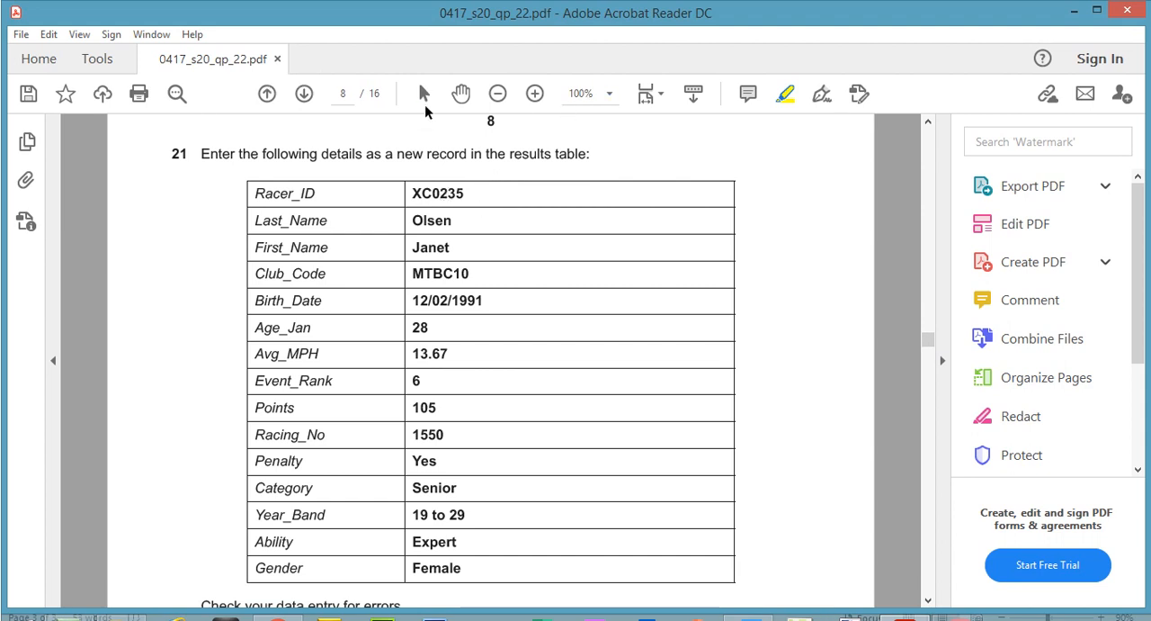
{"action": "left_click", "coordinate": [951, 602]}
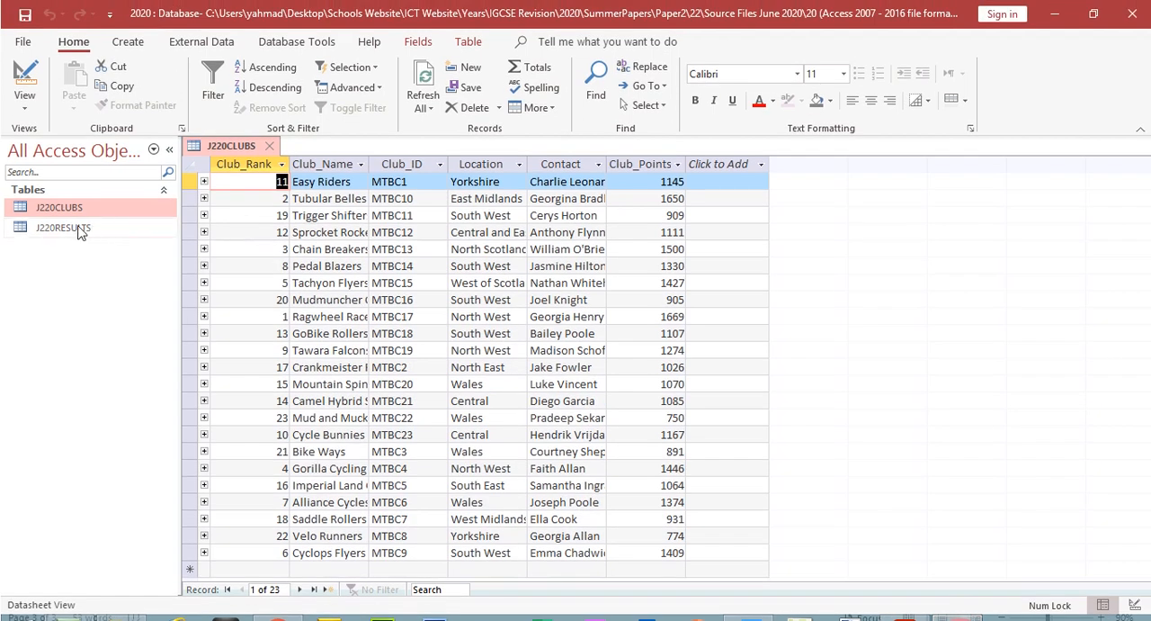
{"action": "double_click", "coordinate": [77, 200]}
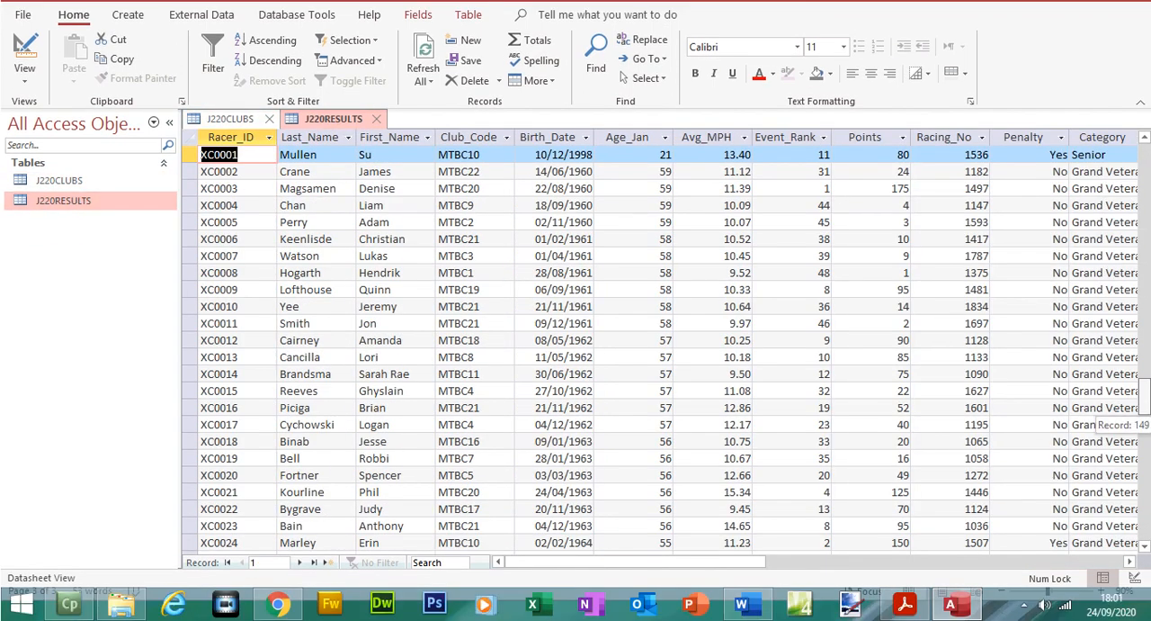
{"action": "left_click_drag", "start_coordinate": [1144, 409], "coordinate": [1147, 531]}
{"action": "left_click", "coordinate": [1147, 531]}
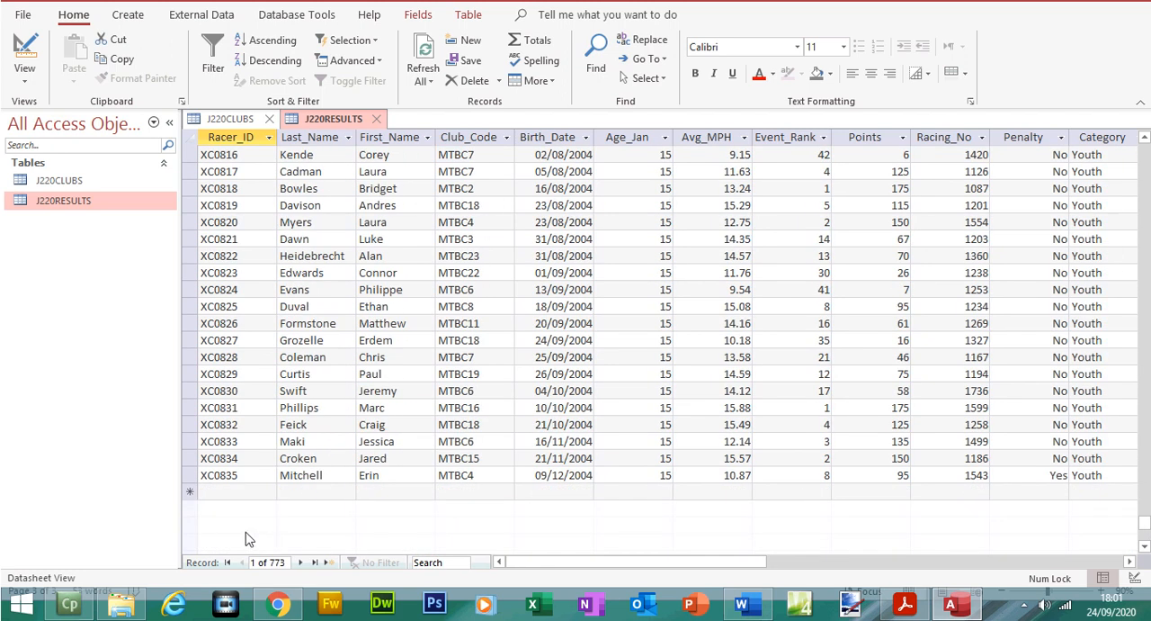
{"action": "left_click", "coordinate": [239, 492]}
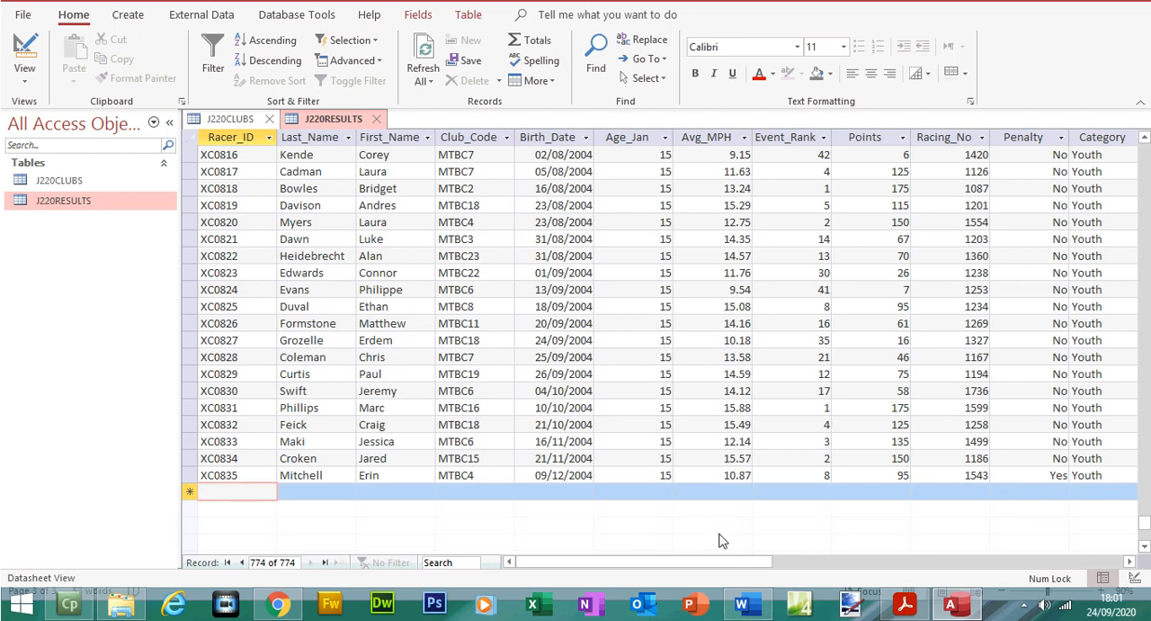
Step: Copy the Racer_ID value from question 21 of the exam paper into the new J220RESULTS record, and move on to its Last_Name field
{"action": "left_click", "coordinate": [905, 603]}
{"action": "left_click_drag", "start_coordinate": [469, 196], "coordinate": [412, 196]}
{"action": "right_click", "coordinate": [437, 200]}
{"action": "left_click", "coordinate": [454, 216]}
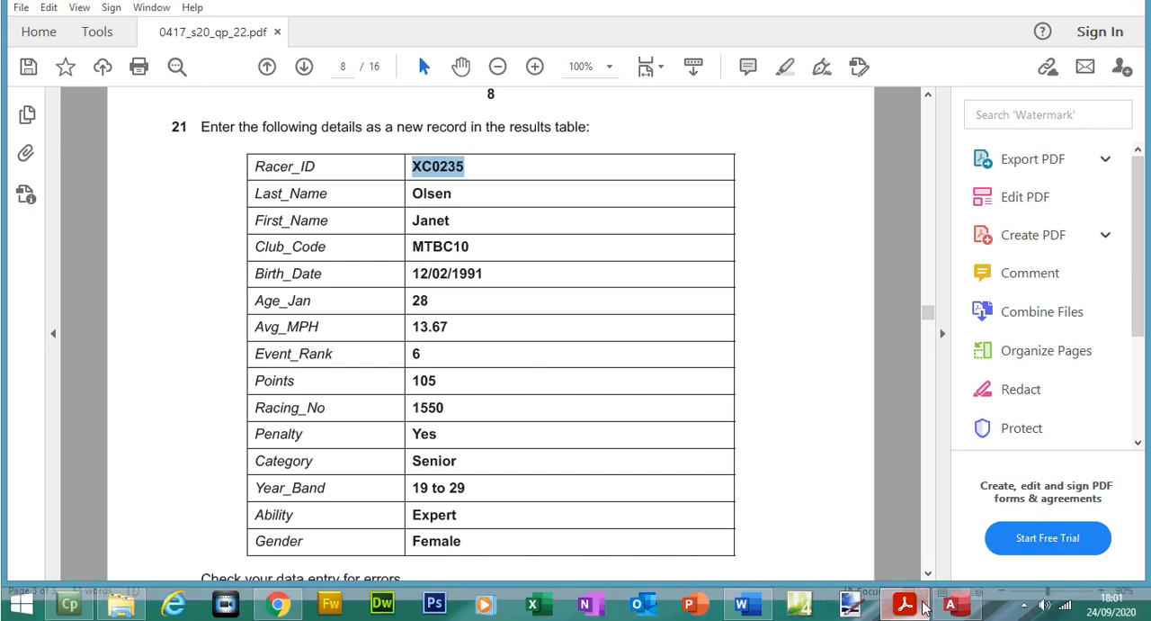
{"action": "left_click", "coordinate": [950, 603]}
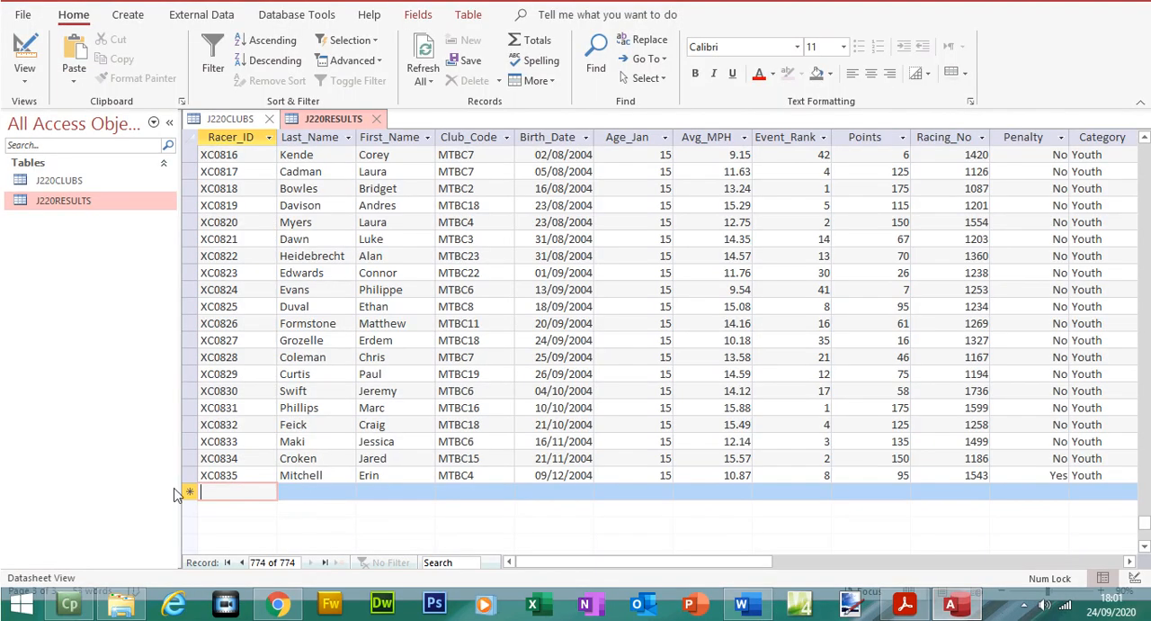
{"action": "key", "text": "ctrl+v"}
{"action": "left_click", "coordinate": [295, 493]}
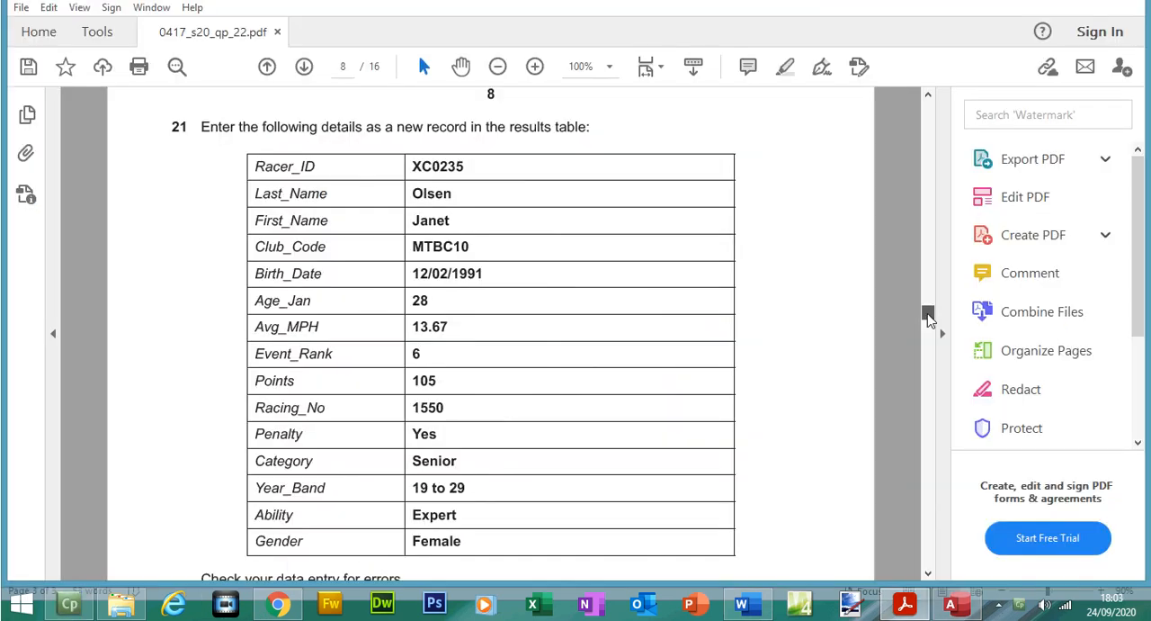
Step: In the exam paper, highlight "Check your data entry for errors." and "Save the data." below the question 21 table
{"action": "left_click_drag", "start_coordinate": [928, 317], "coordinate": [928, 322]}
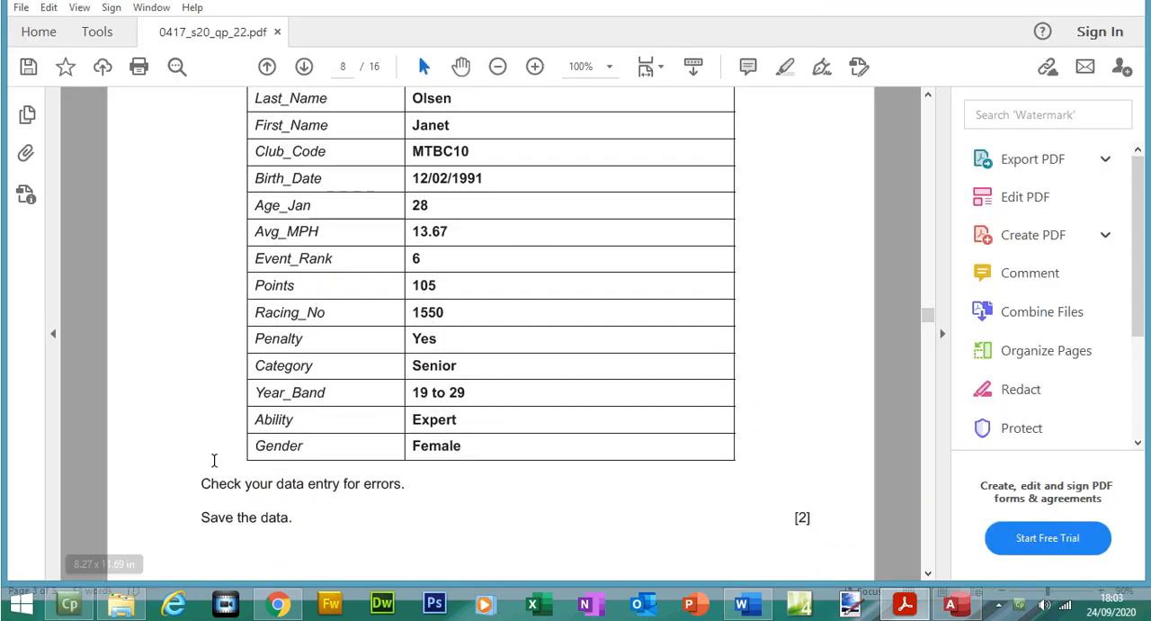
{"action": "left_click_drag", "start_coordinate": [202, 484], "coordinate": [294, 519]}
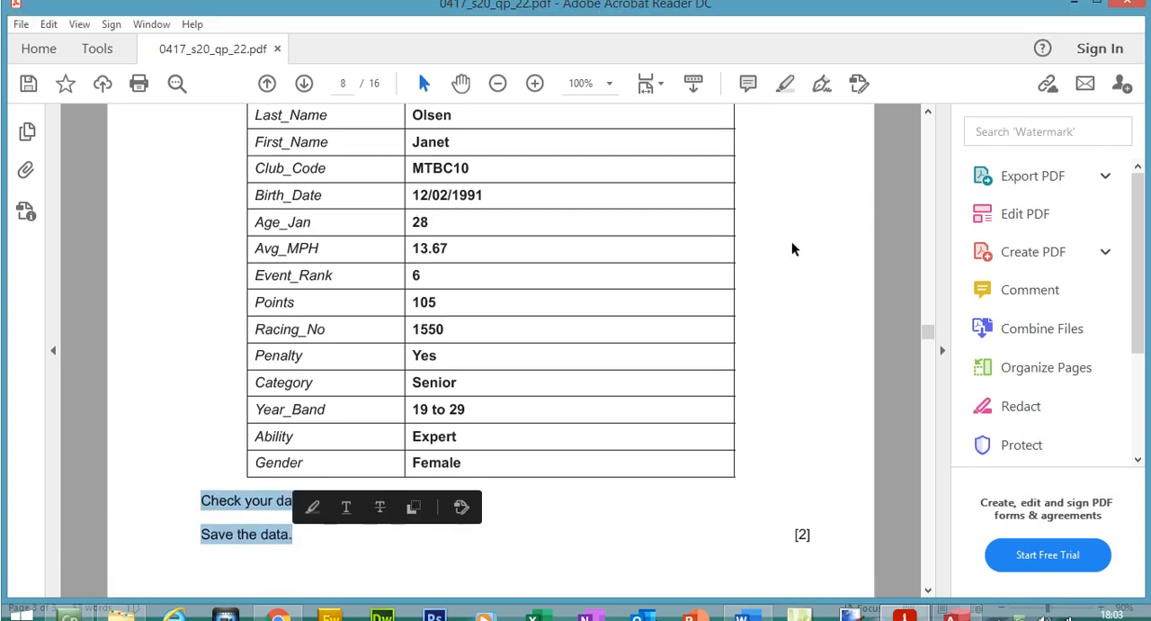
{"action": "left_click", "coordinate": [781, 94]}
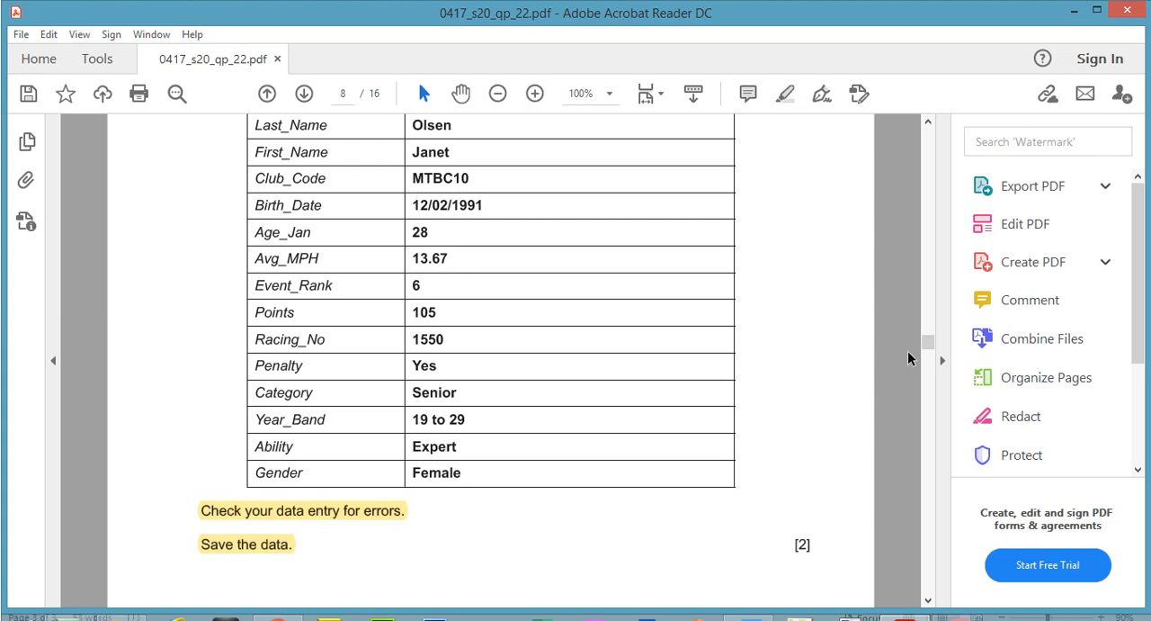
Step: Highlight the question 21 details from Racer_ID to Age_Jan in the exam paper, checking each group against the new record in Access
{"action": "scroll", "coordinate": [908, 350], "scroll_direction": "up", "scroll_amount": 2}
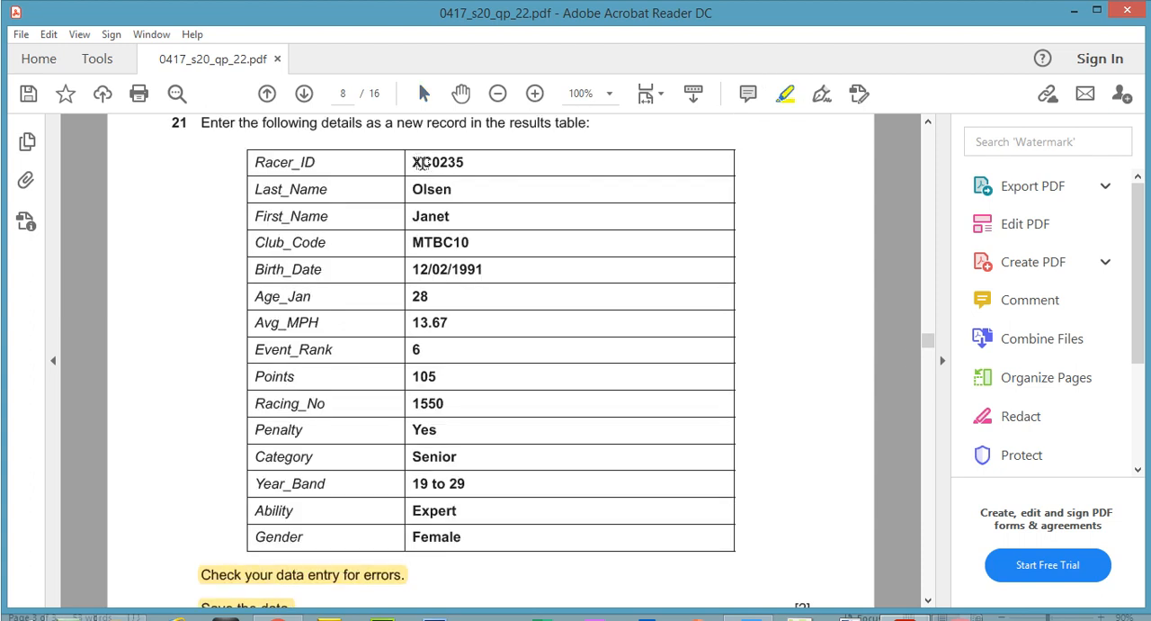
{"action": "left_click_drag", "start_coordinate": [411, 163], "coordinate": [468, 241]}
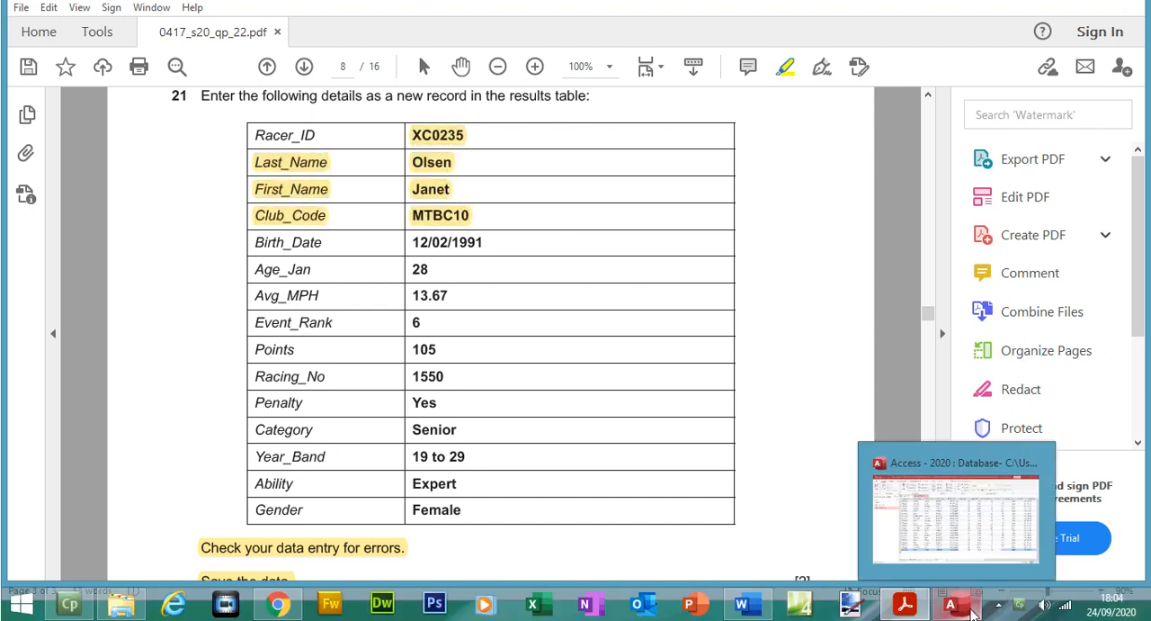
{"action": "left_click", "coordinate": [974, 611]}
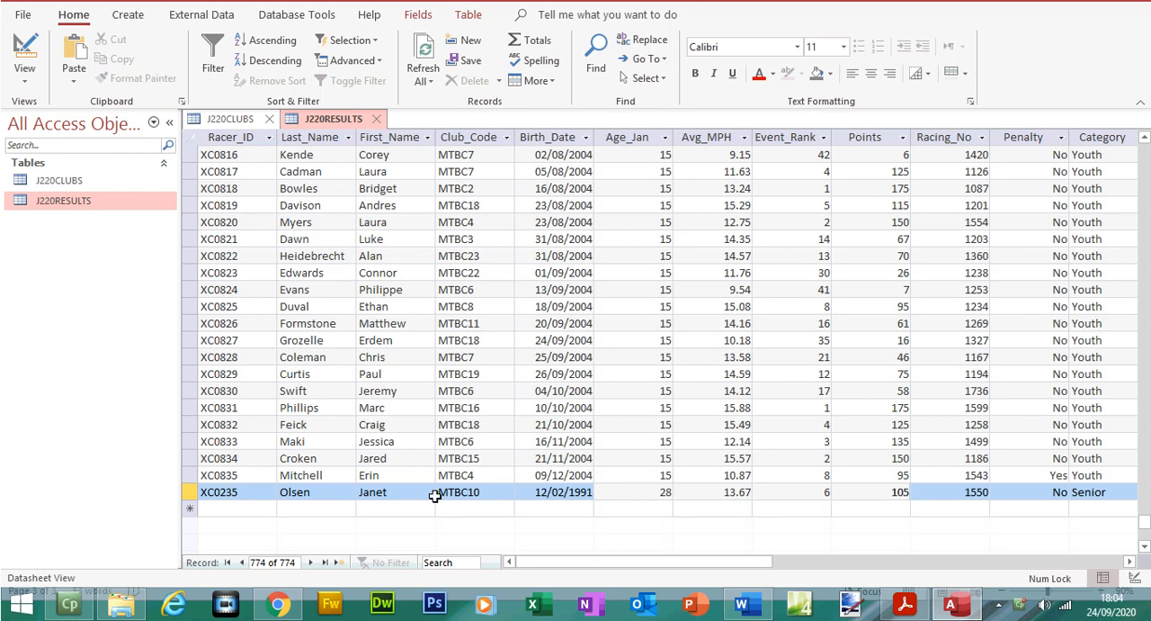
{"action": "left_click", "coordinate": [905, 604]}
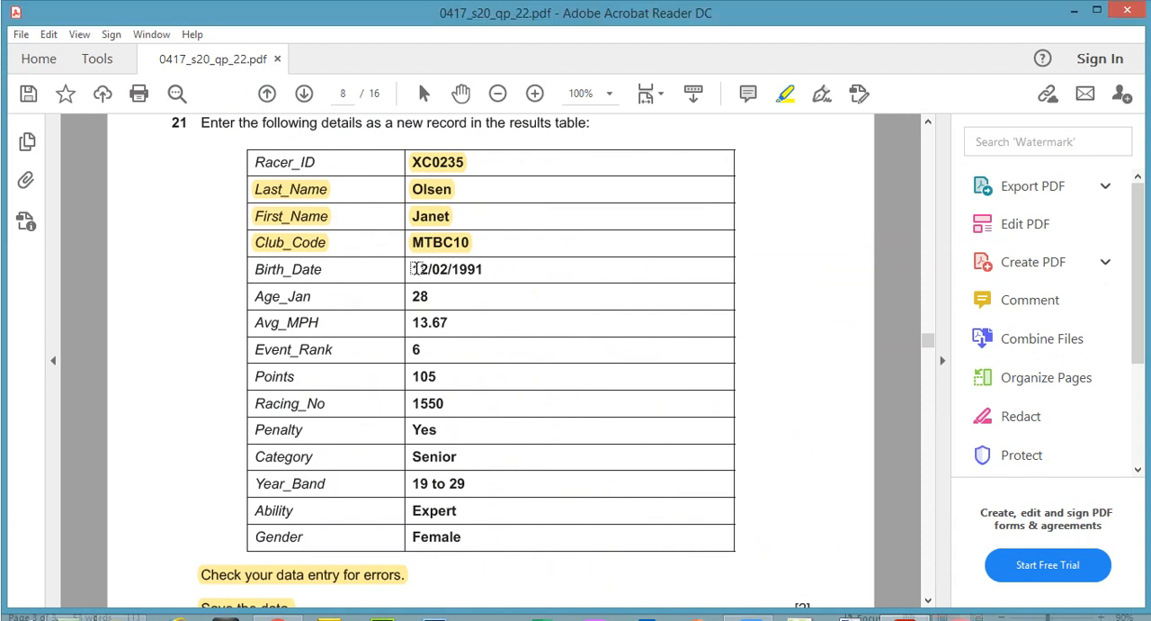
{"action": "left_click_drag", "start_coordinate": [414, 268], "coordinate": [430, 296]}
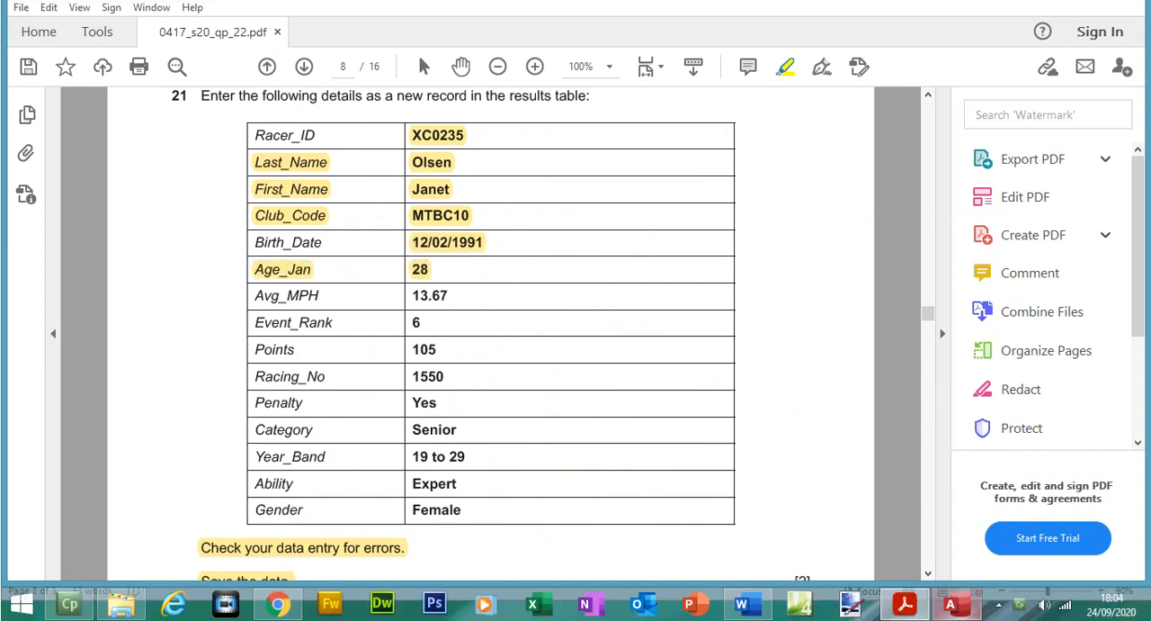
{"action": "left_click", "coordinate": [957, 604]}
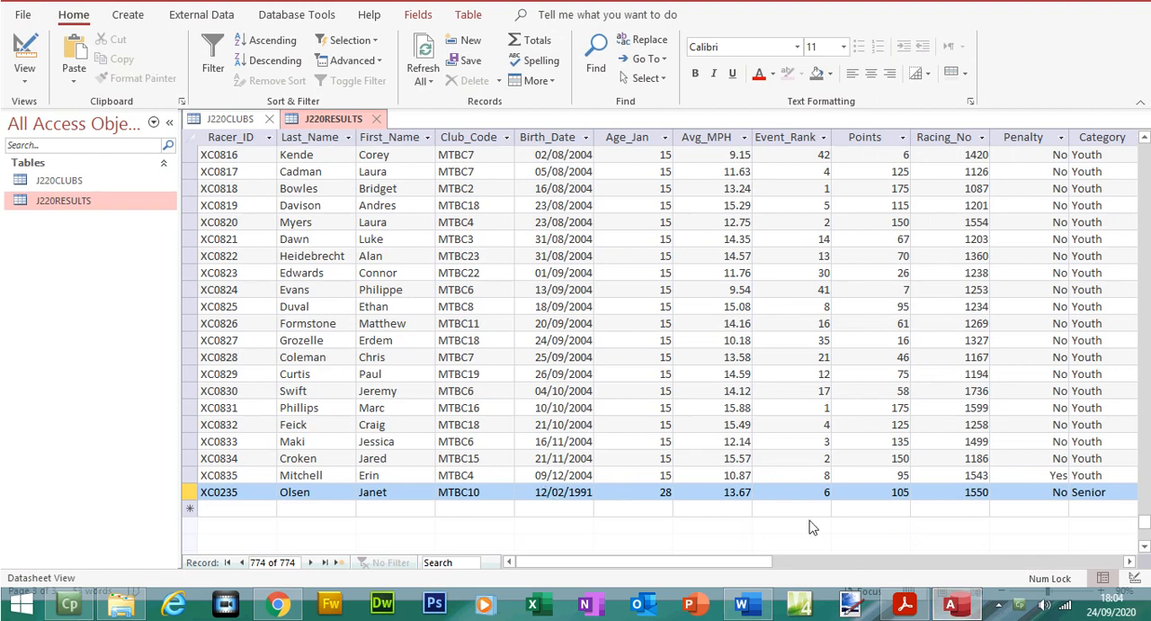
Step: Highlight the Avg_MPH to Racing_No details in the exam paper, check them against the new Access record, and return to the paper
{"action": "left_click", "coordinate": [904, 604]}
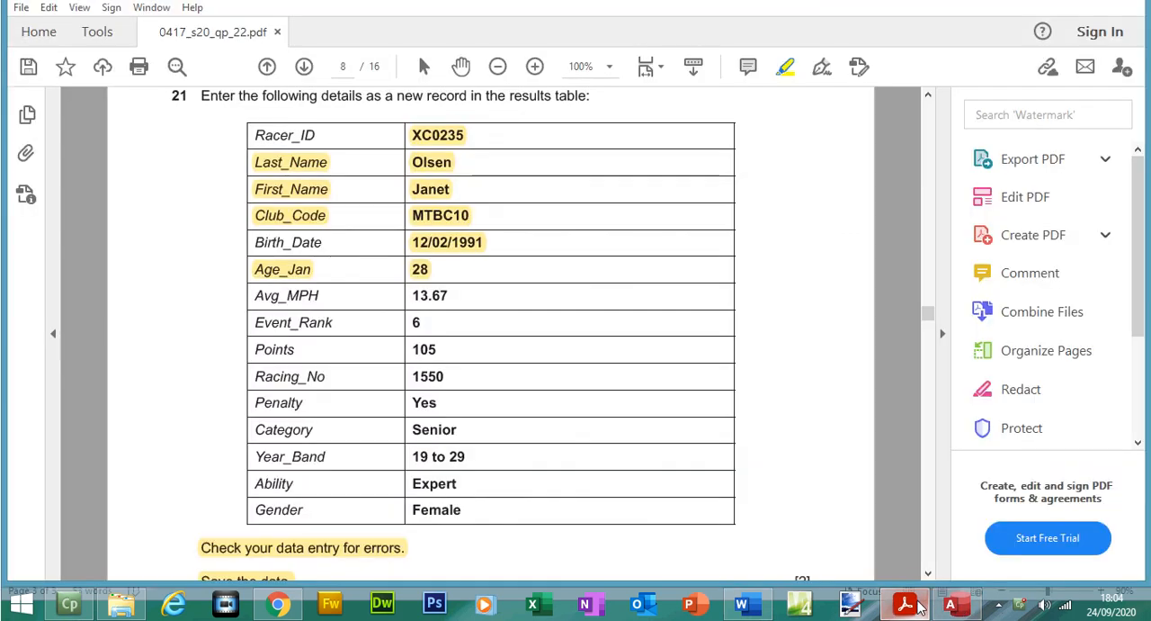
{"action": "left_click_drag", "start_coordinate": [415, 307], "coordinate": [427, 378]}
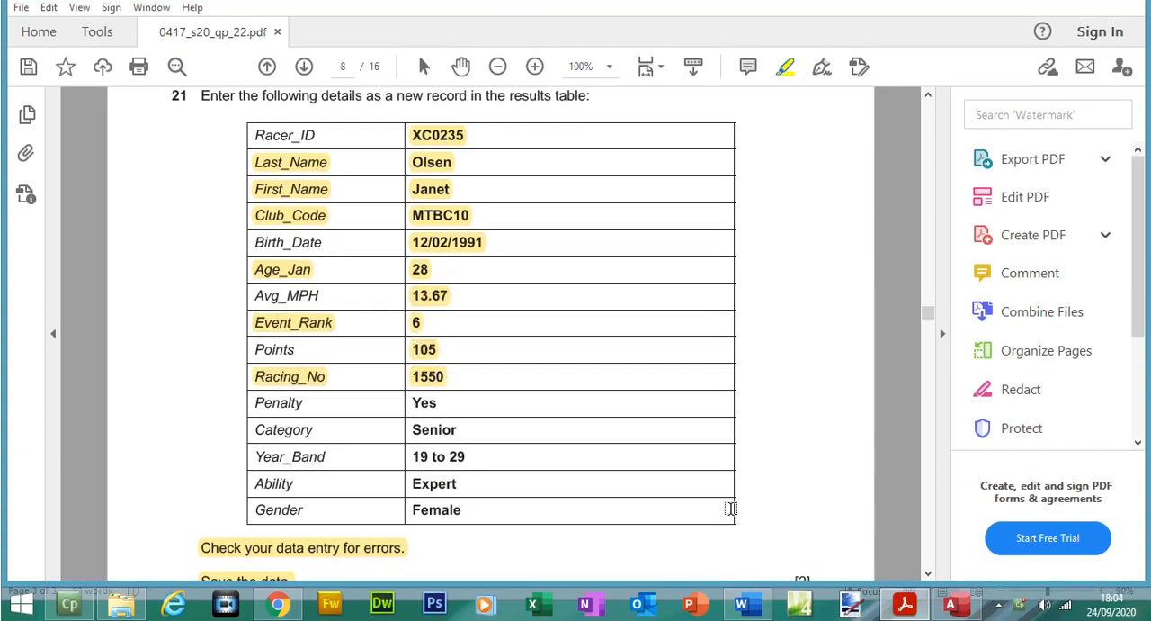
{"action": "left_click", "coordinate": [954, 608]}
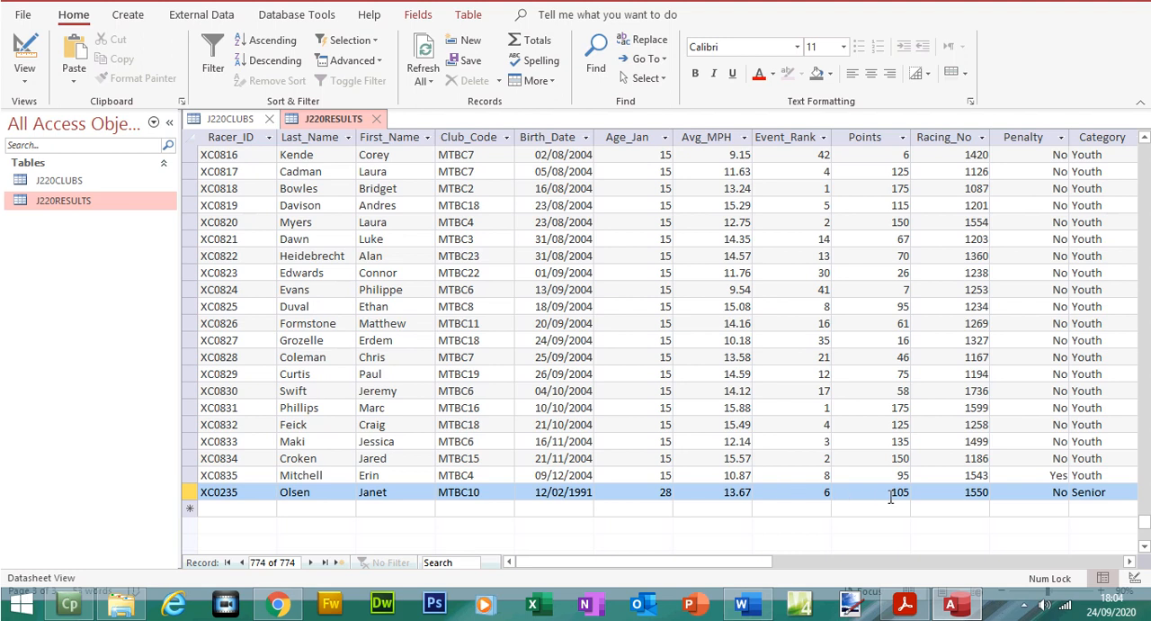
{"action": "left_click", "coordinate": [905, 604]}
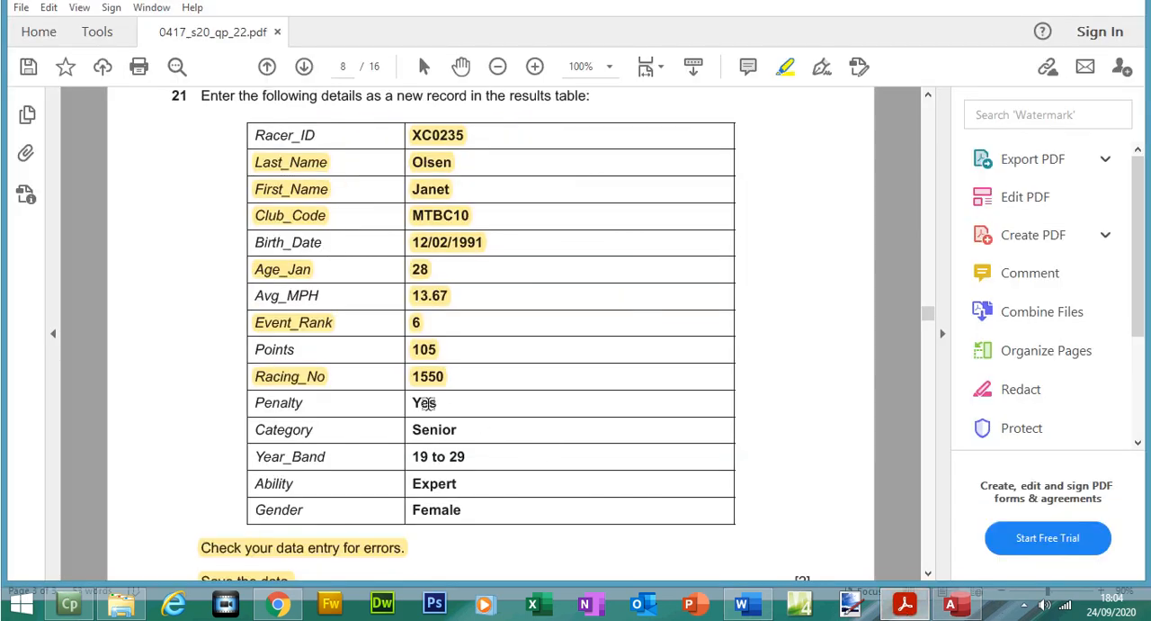
Step: Highlight the Penalty value in question 21 of the exam paper and set Penalty to Yes in the new J220RESULTS record
{"action": "left_click_drag", "start_coordinate": [412, 402], "coordinate": [439, 403]}
{"action": "left_click", "coordinate": [974, 610]}
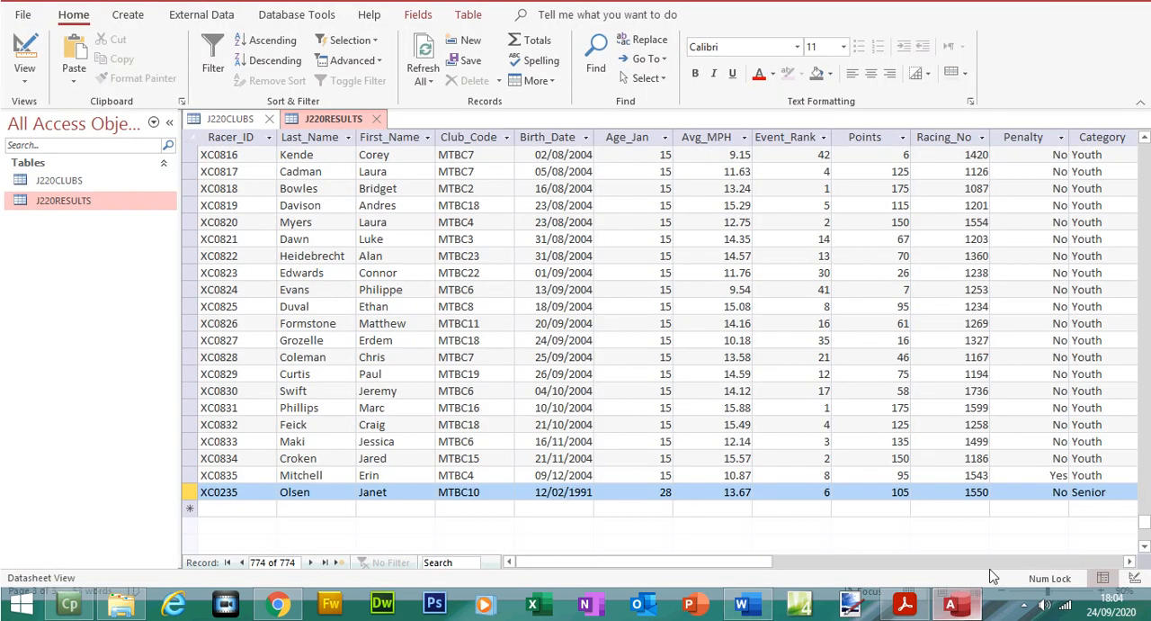
{"action": "left_click", "coordinate": [1052, 495]}
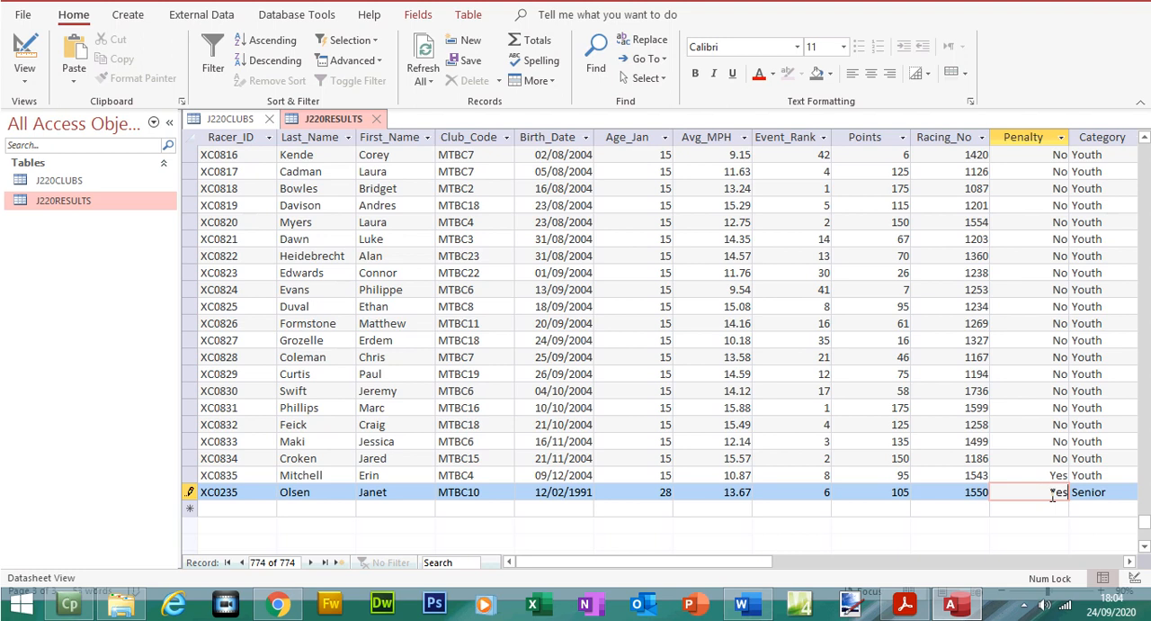
Step: Highlight the Category to Gender details in question 21, checking them against the new record in Access
{"action": "left_click_drag", "start_coordinate": [755, 561], "coordinate": [881, 561]}
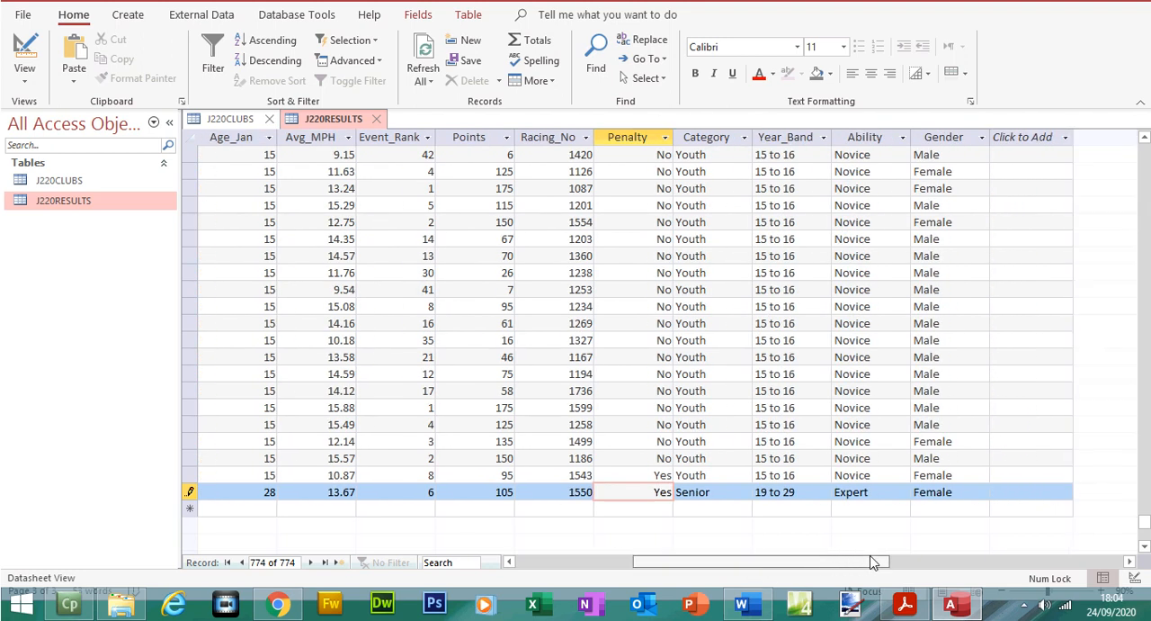
{"action": "left_click", "coordinate": [950, 610]}
{"action": "left_click_drag", "start_coordinate": [412, 430], "coordinate": [454, 457]}
{"action": "left_click", "coordinate": [454, 457]}
{"action": "left_click", "coordinate": [951, 610]}
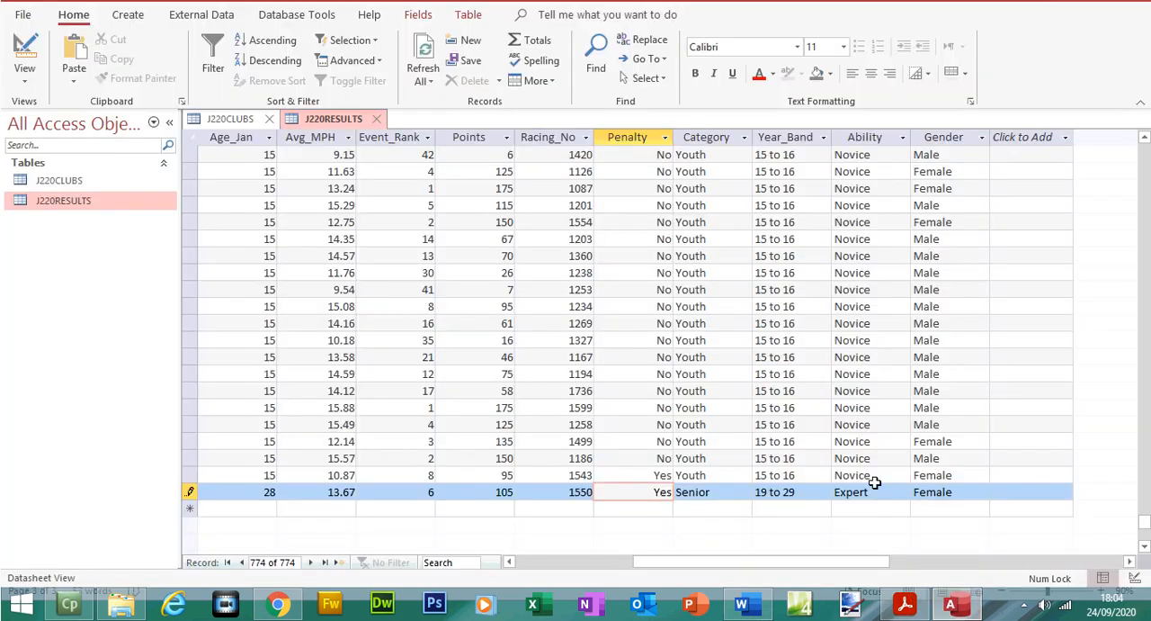
{"action": "left_click", "coordinate": [951, 610]}
{"action": "left_click_drag", "start_coordinate": [407, 485], "coordinate": [456, 511]}
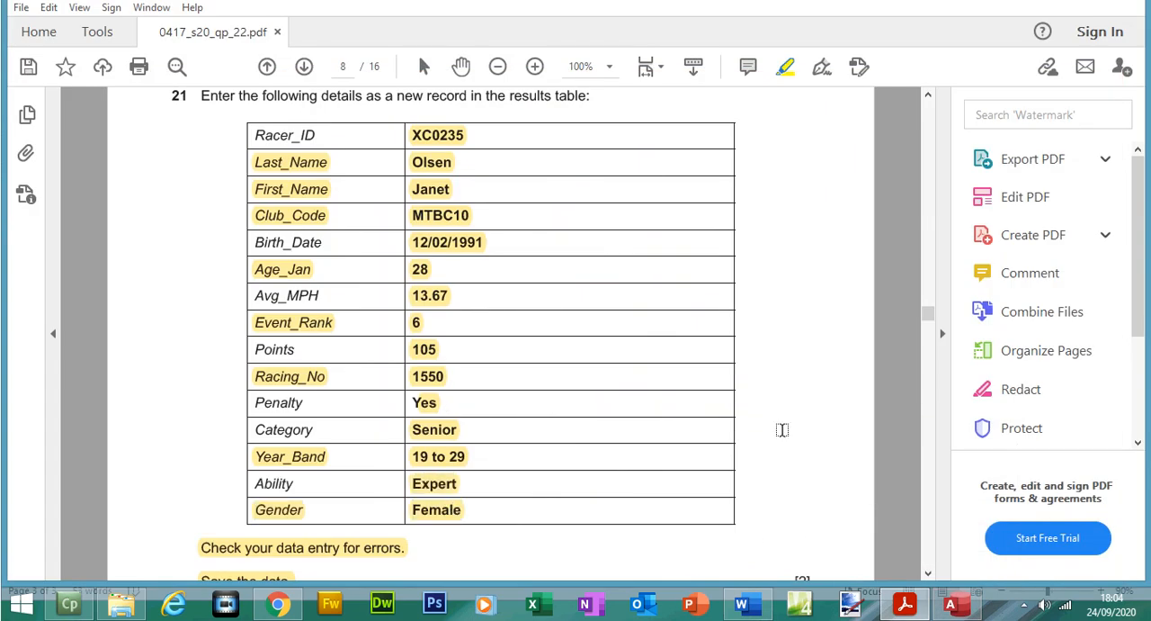
Step: Move the exam paper on to question 22, and in Access save the new record and close both open tables
{"action": "left_click_drag", "start_coordinate": [930, 316], "coordinate": [932, 340]}
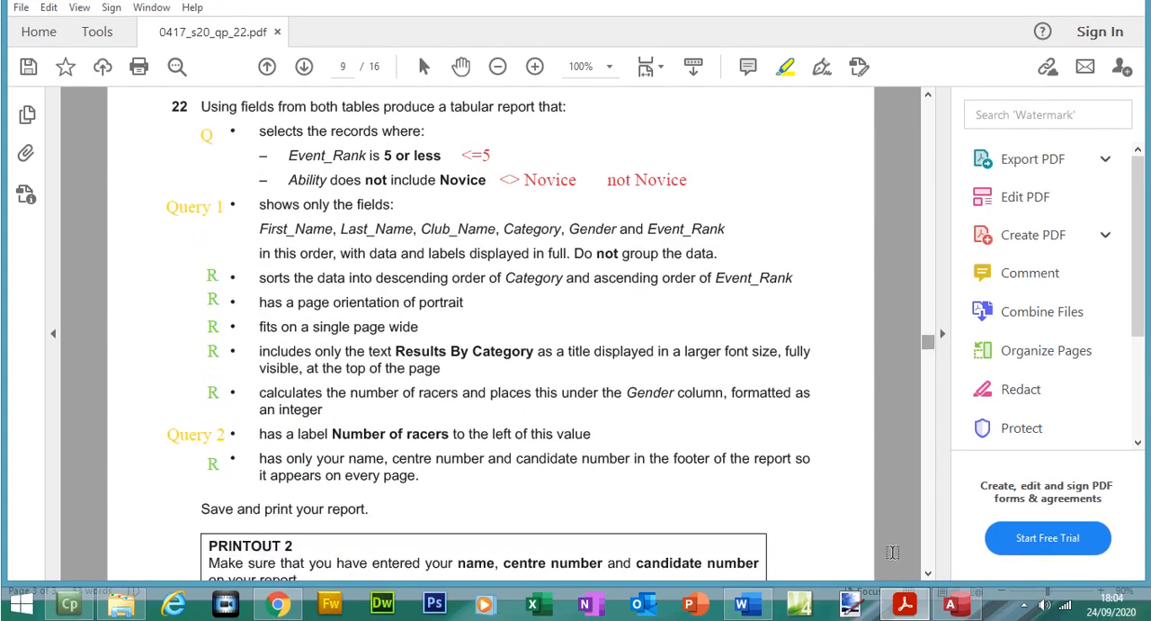
{"action": "left_click", "coordinate": [951, 611]}
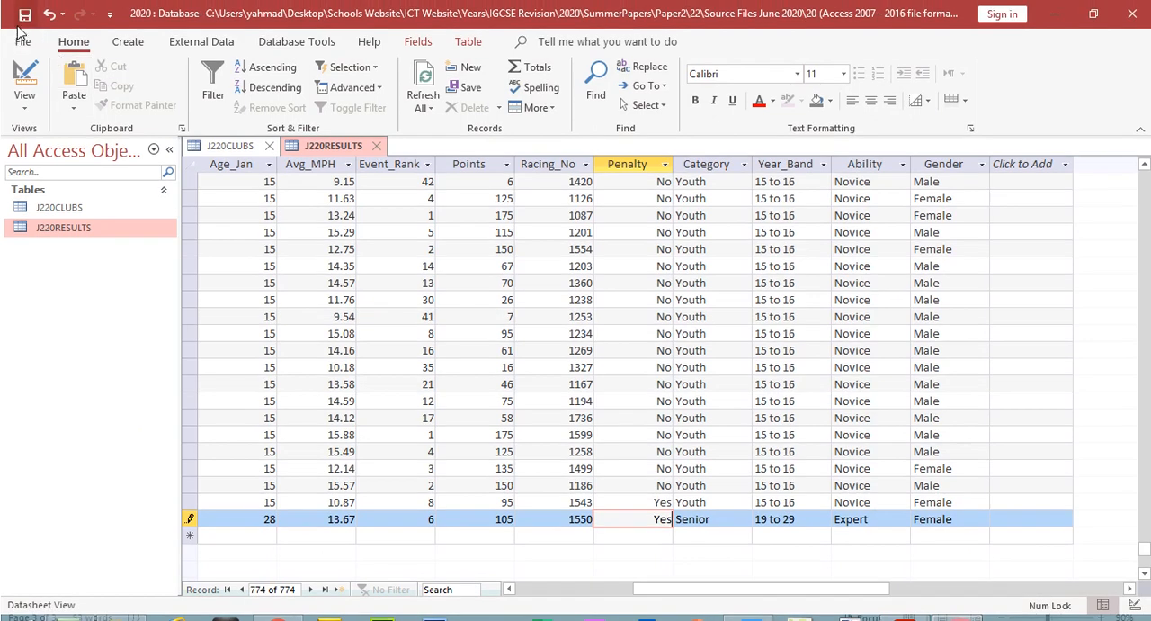
{"action": "left_click", "coordinate": [25, 8]}
{"action": "left_click", "coordinate": [270, 146]}
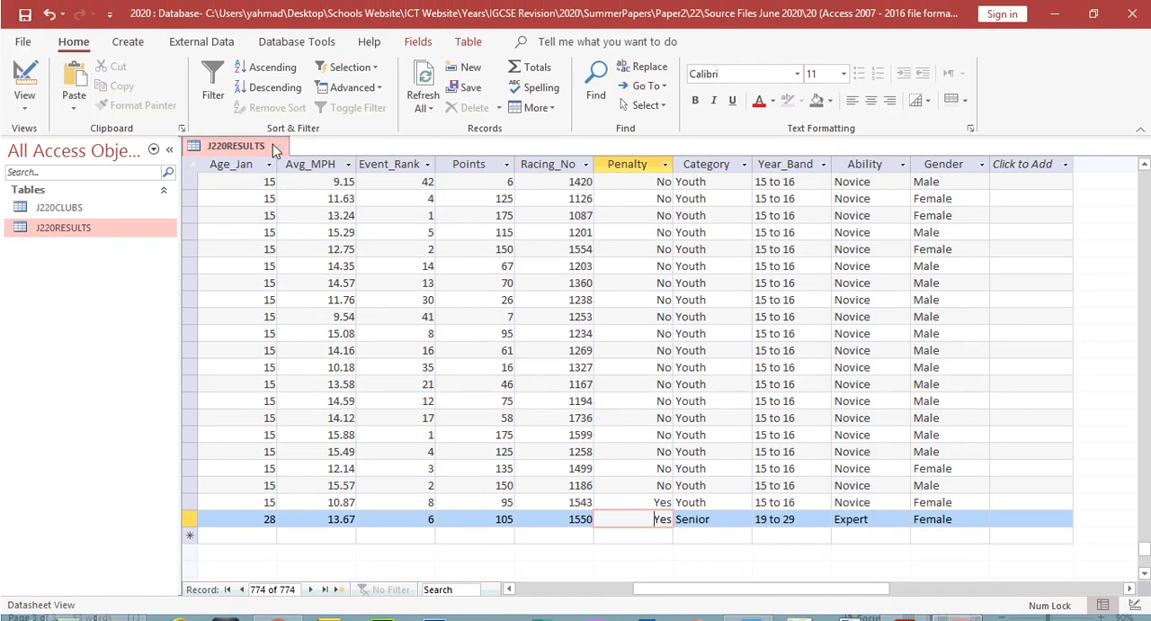
{"action": "left_click", "coordinate": [274, 145]}
Step: Highlight "Using fields from both tables produce a tabular report that:" in question 22 of the exam paper and look over question 23
{"action": "key", "text": "alt+Tab"}
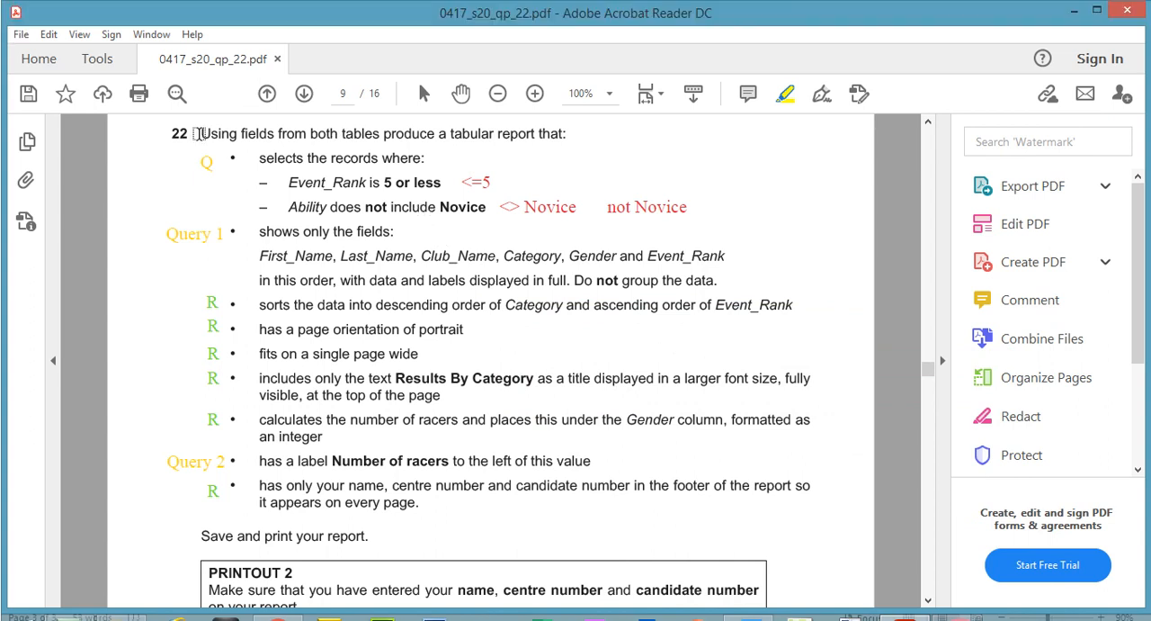
{"action": "left_click_drag", "start_coordinate": [198, 134], "coordinate": [548, 137]}
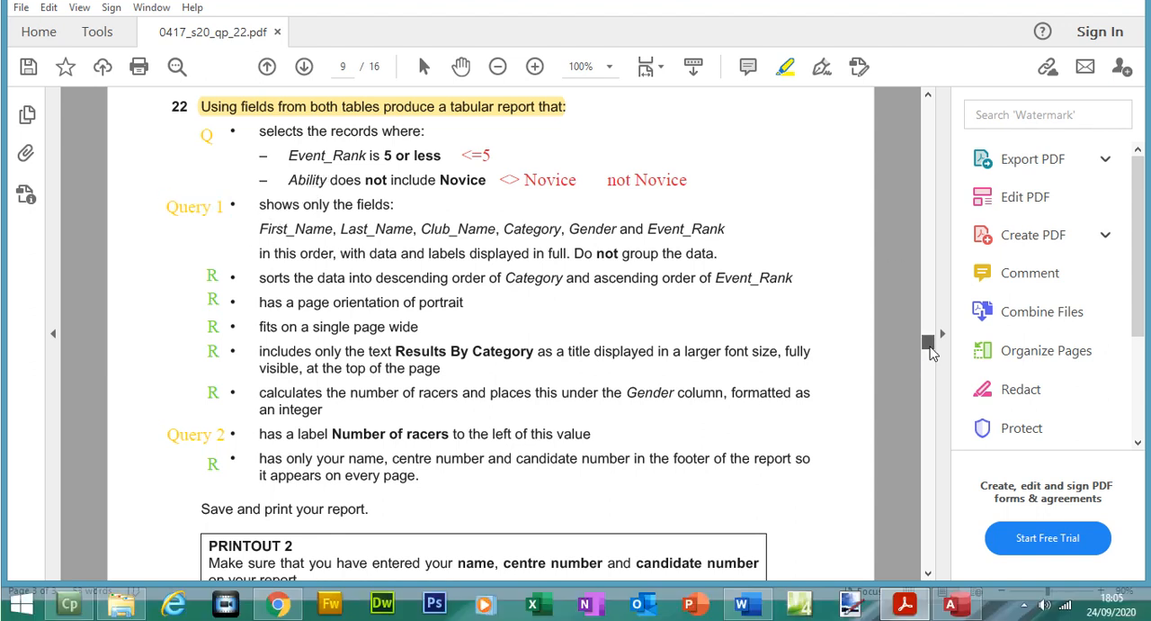
{"action": "left_click", "coordinate": [932, 387]}
{"action": "left_click_drag", "start_coordinate": [932, 359], "coordinate": [932, 374]}
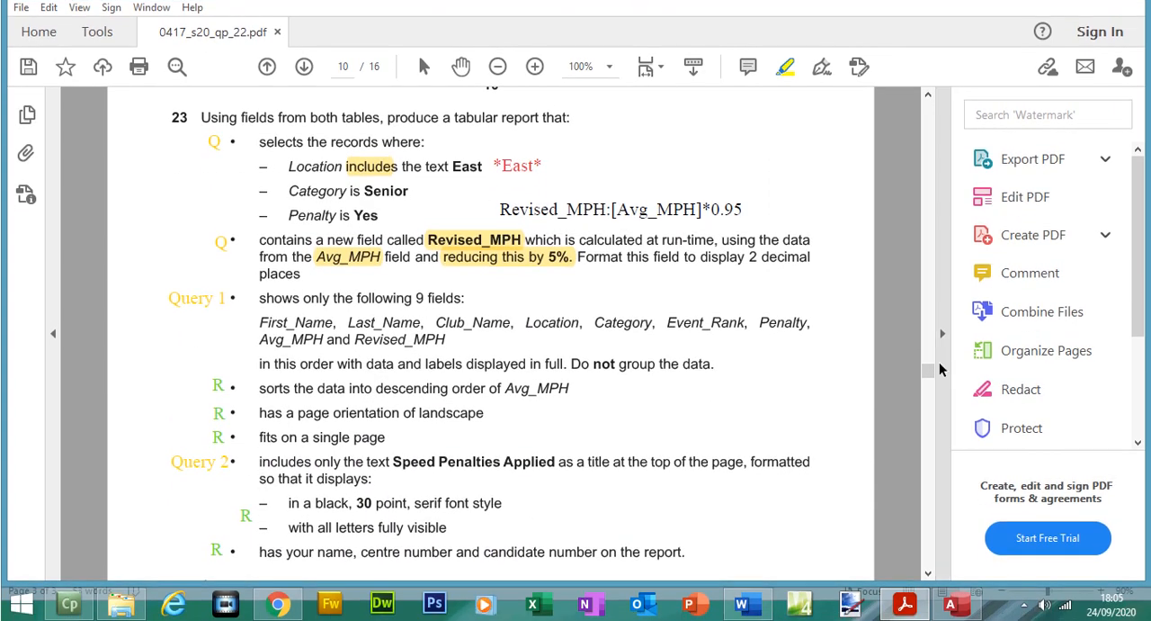
{"action": "left_click_drag", "start_coordinate": [932, 375], "coordinate": [931, 346]}
Step: Start a new query in Access with the Simple Query Wizard and display the tables it can draw fields from
{"action": "left_click", "coordinate": [950, 604]}
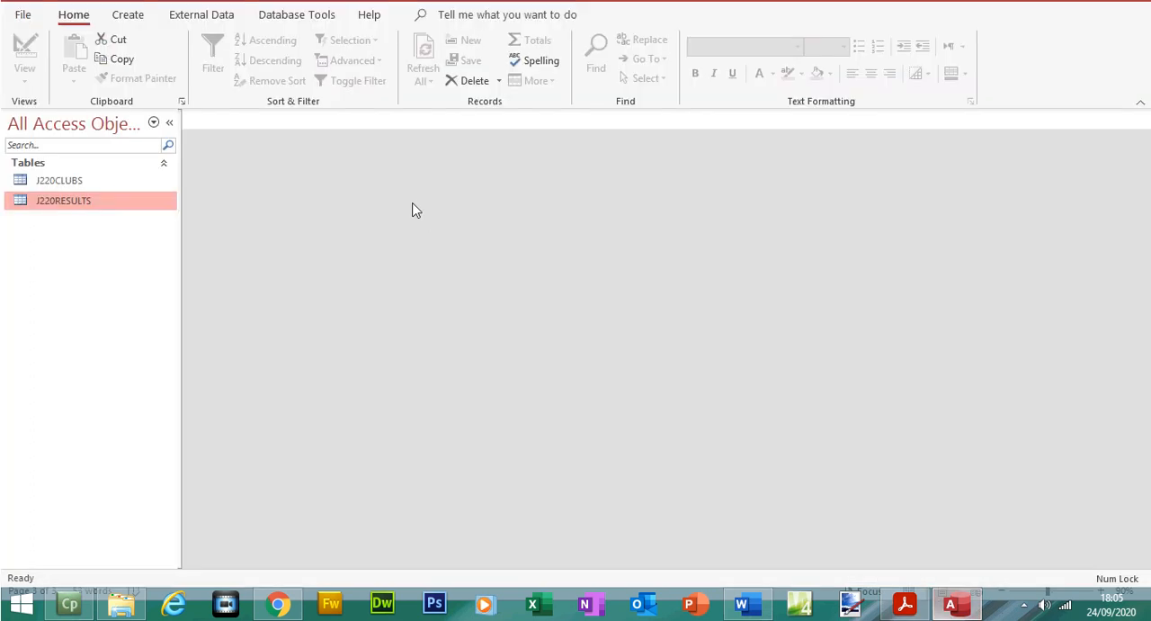
{"action": "left_click", "coordinate": [147, 42]}
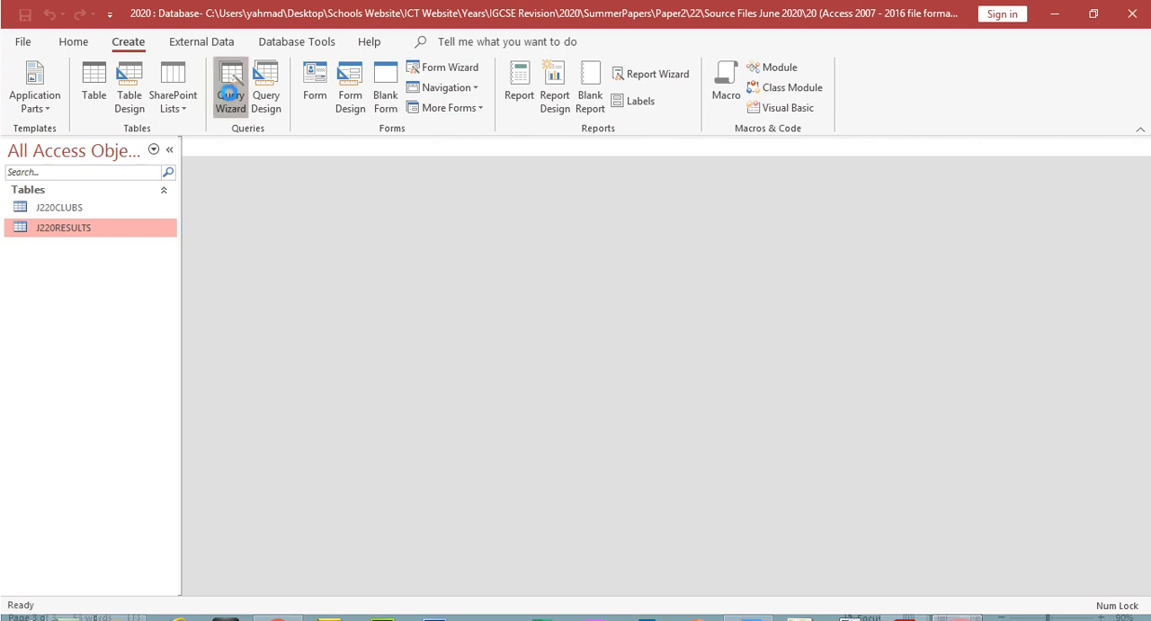
{"action": "left_click", "coordinate": [231, 101]}
{"action": "left_click", "coordinate": [642, 400]}
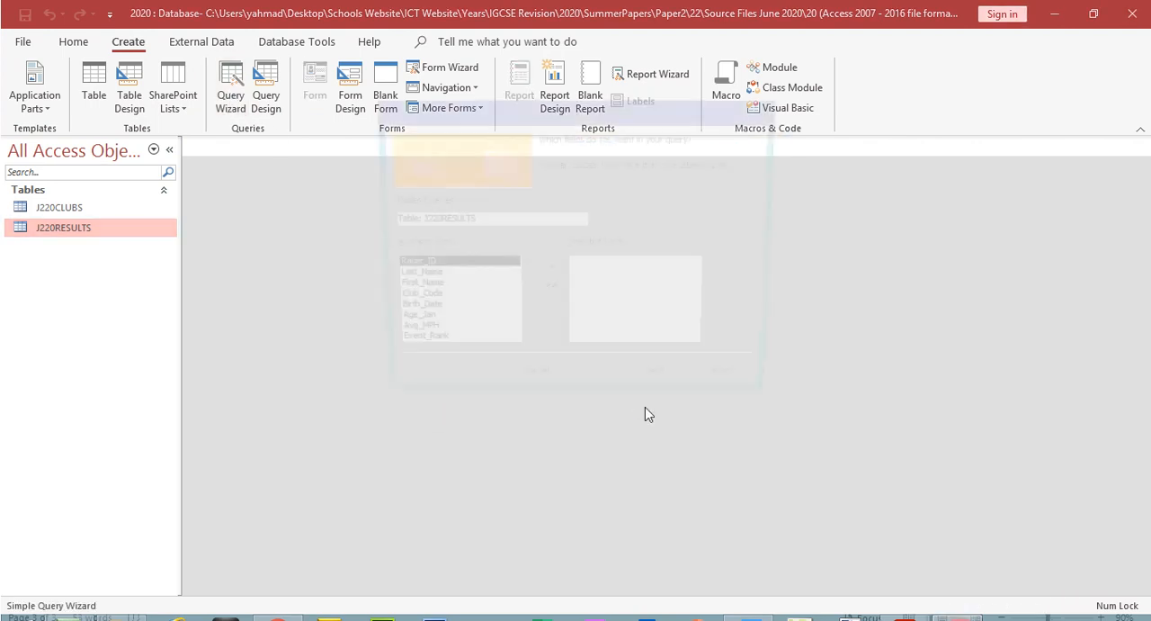
{"action": "left_click", "coordinate": [596, 221]}
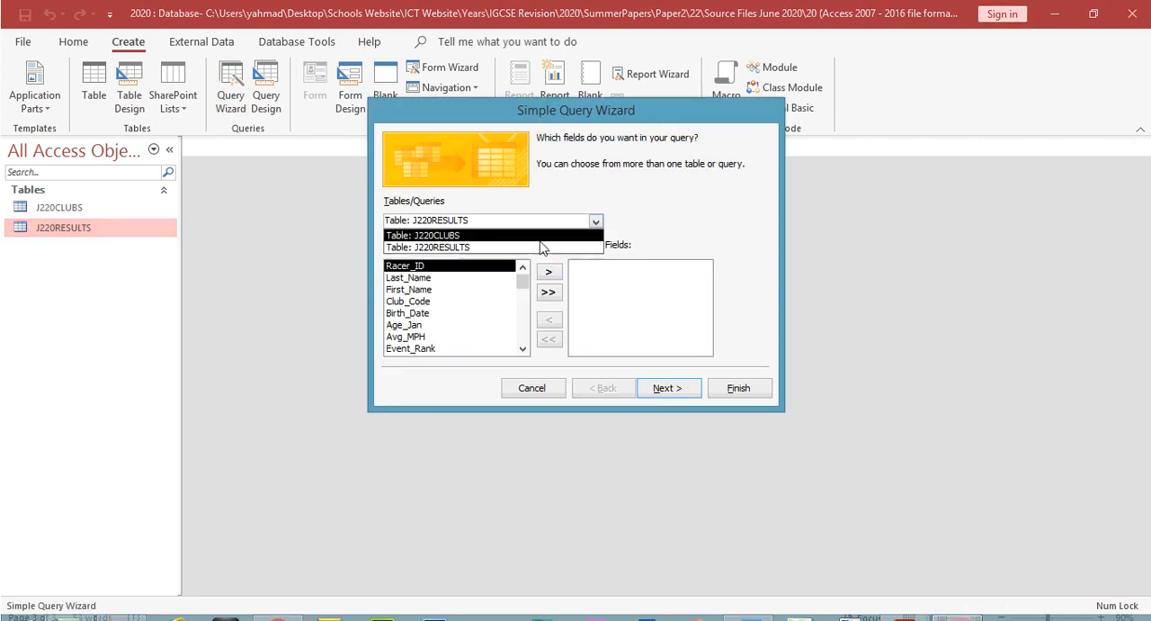
Step: Highlight First_Name, Last_Name and Club_Name in question 22, and add First_Name and Last_Name from J220RESULTS to the query
{"action": "left_click", "coordinate": [906, 604]}
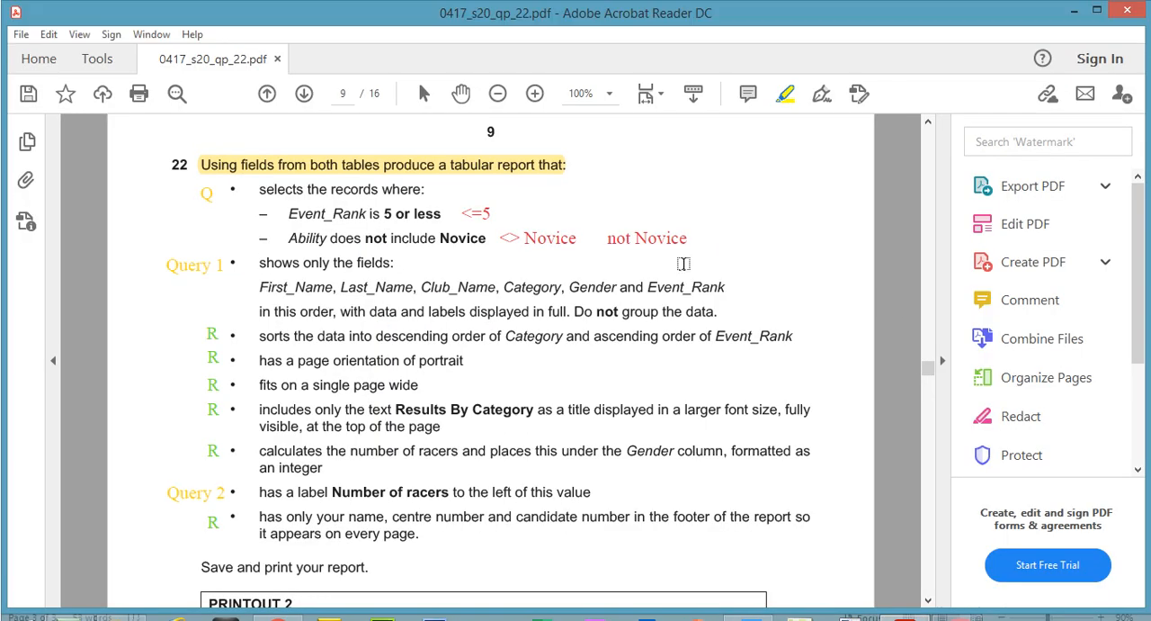
{"action": "left_click_drag", "start_coordinate": [259, 287], "coordinate": [498, 287]}
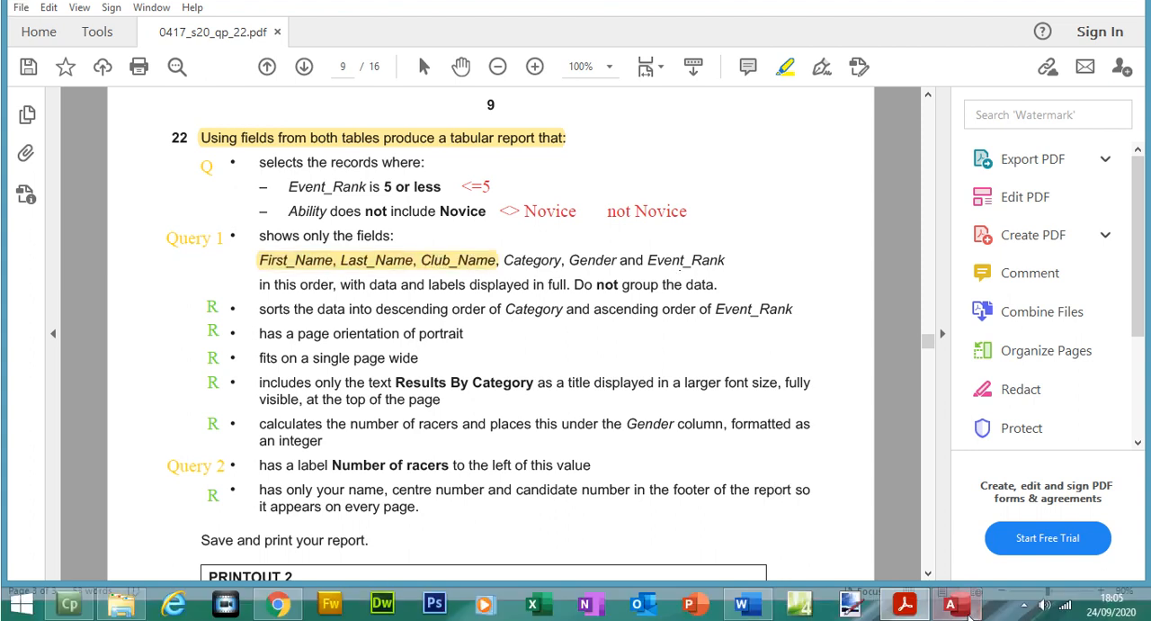
{"action": "left_click", "coordinate": [953, 604]}
{"action": "left_click", "coordinate": [422, 262]}
{"action": "double_click", "coordinate": [424, 290]}
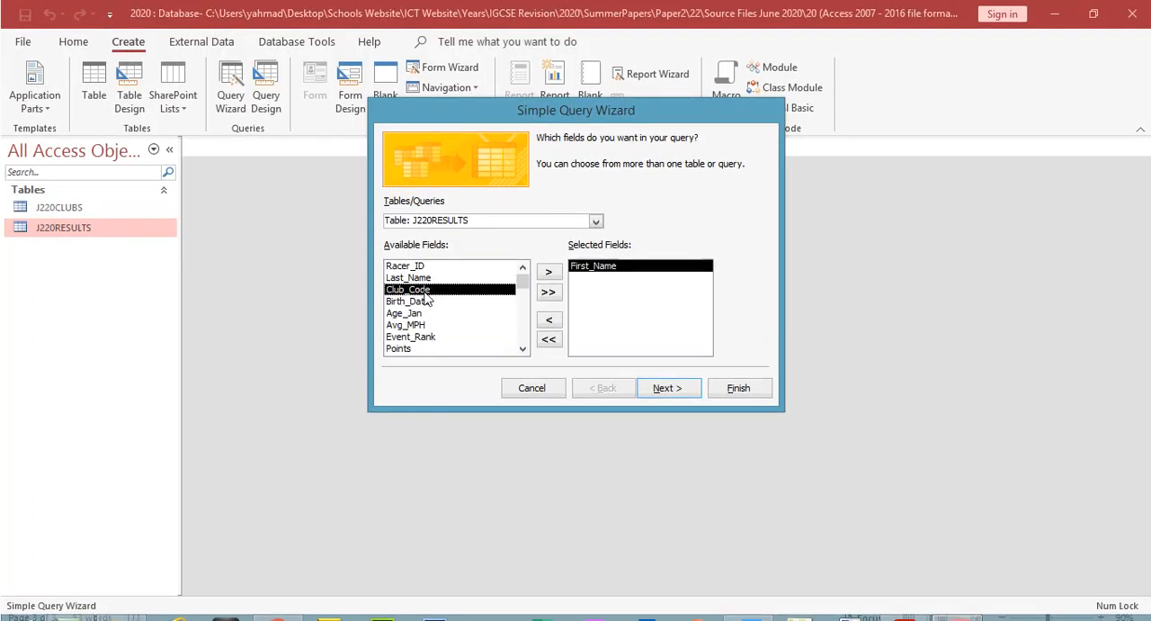
{"action": "double_click", "coordinate": [424, 278]}
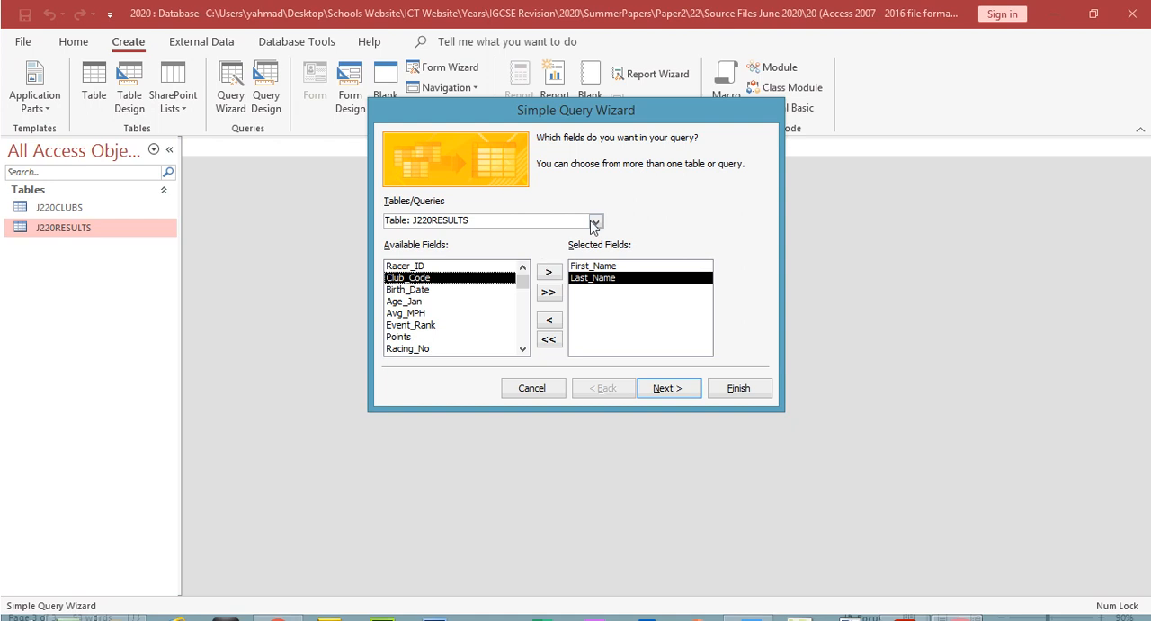
Step: Add the Club_Name field from the J220CLUBS table to the query
{"action": "left_click", "coordinate": [595, 222]}
{"action": "left_click", "coordinate": [493, 242]}
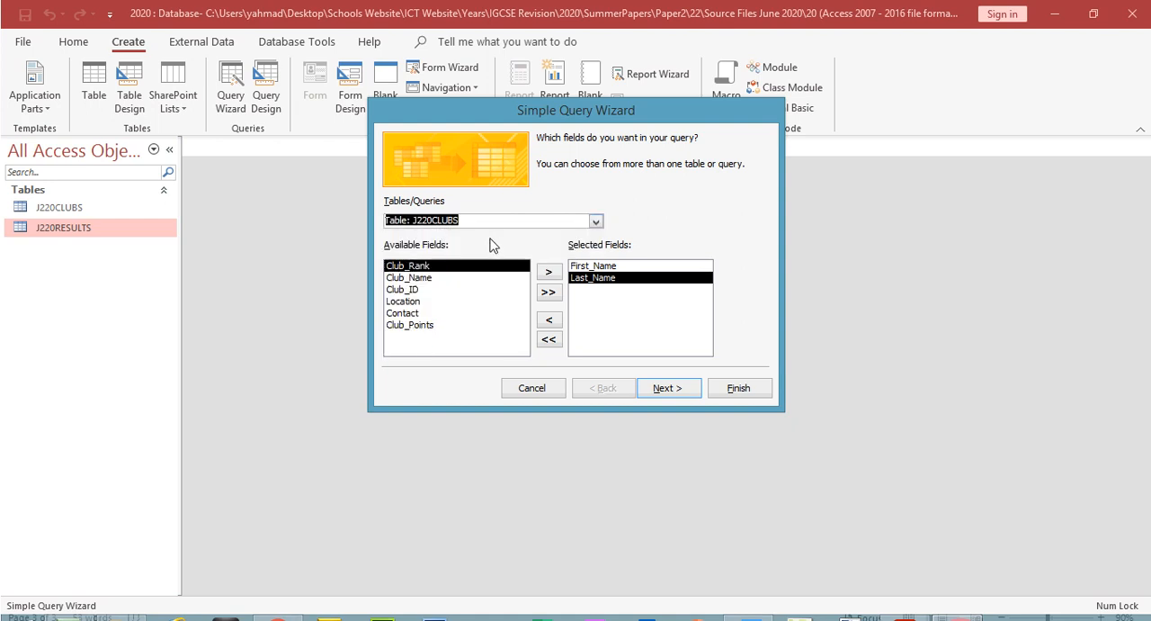
{"action": "double_click", "coordinate": [423, 278]}
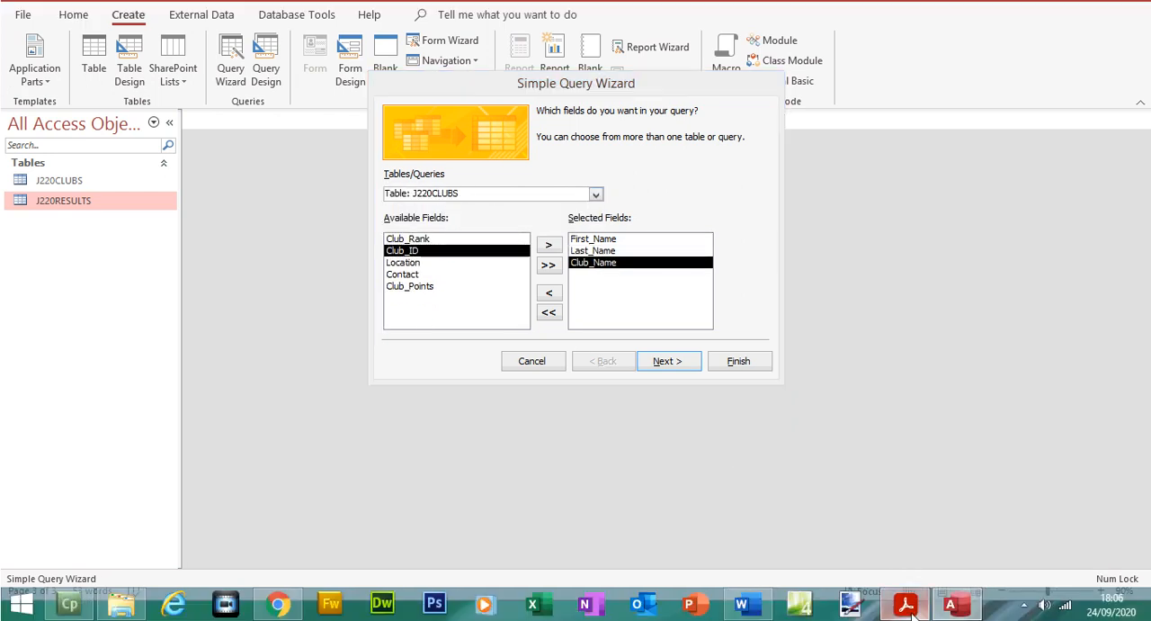
Step: Highlight Category and Gender in question 22 of the exam paper, and add both fields from J220RESULTS to the query
{"action": "left_click", "coordinate": [915, 610]}
{"action": "left_click_drag", "start_coordinate": [504, 260], "coordinate": [596, 263]}
{"action": "left_click", "coordinate": [596, 263]}
{"action": "left_click", "coordinate": [951, 604]}
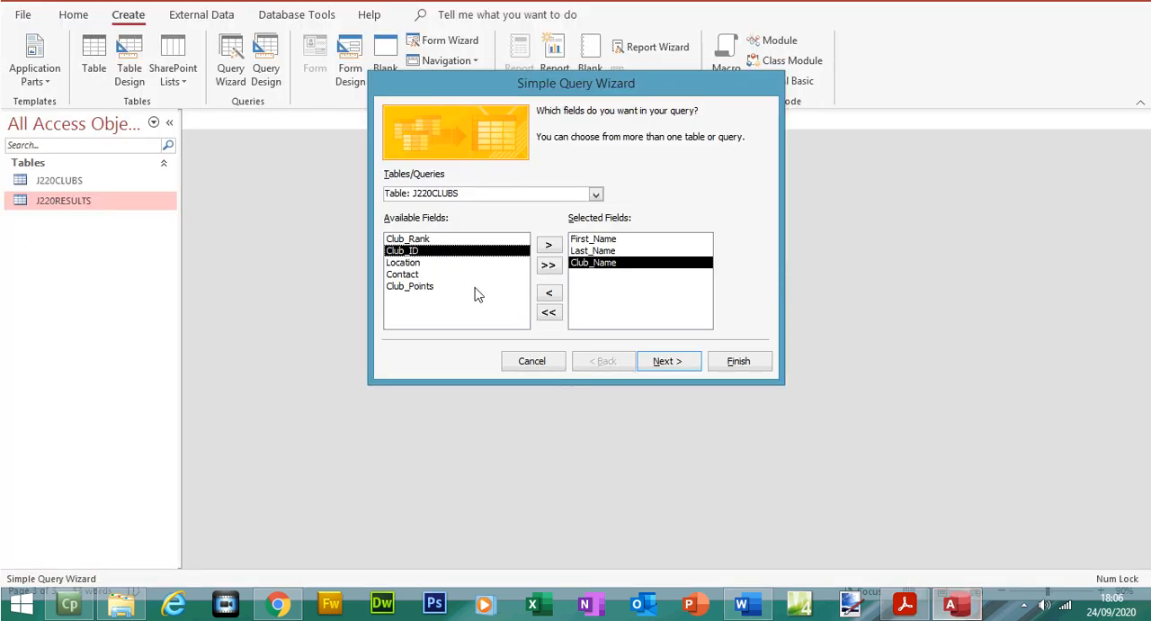
{"action": "left_click", "coordinate": [596, 194]}
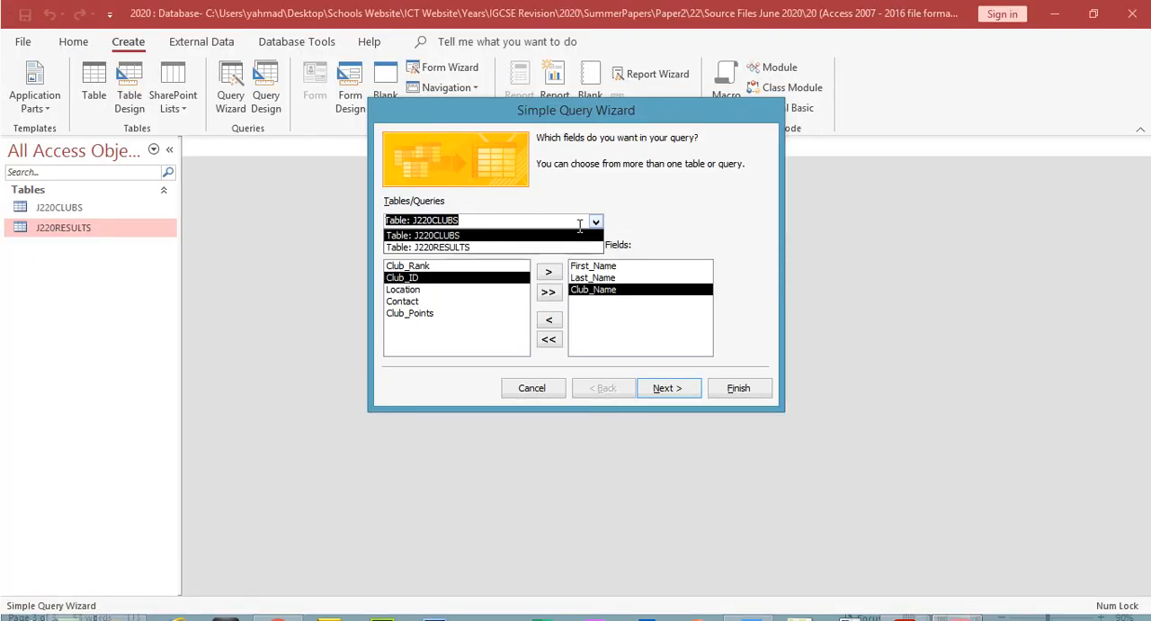
{"action": "left_click", "coordinate": [513, 250]}
{"action": "left_click", "coordinate": [522, 349]}
{"action": "left_click", "coordinate": [522, 348]}
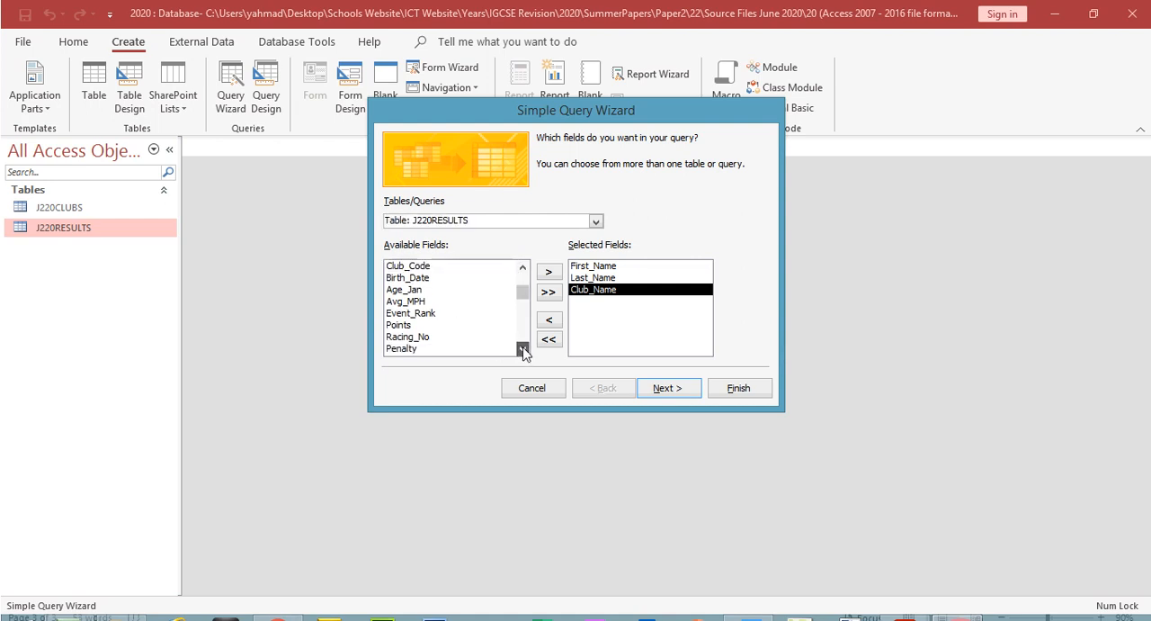
{"action": "left_click", "coordinate": [523, 349]}
{"action": "double_click", "coordinate": [468, 336]}
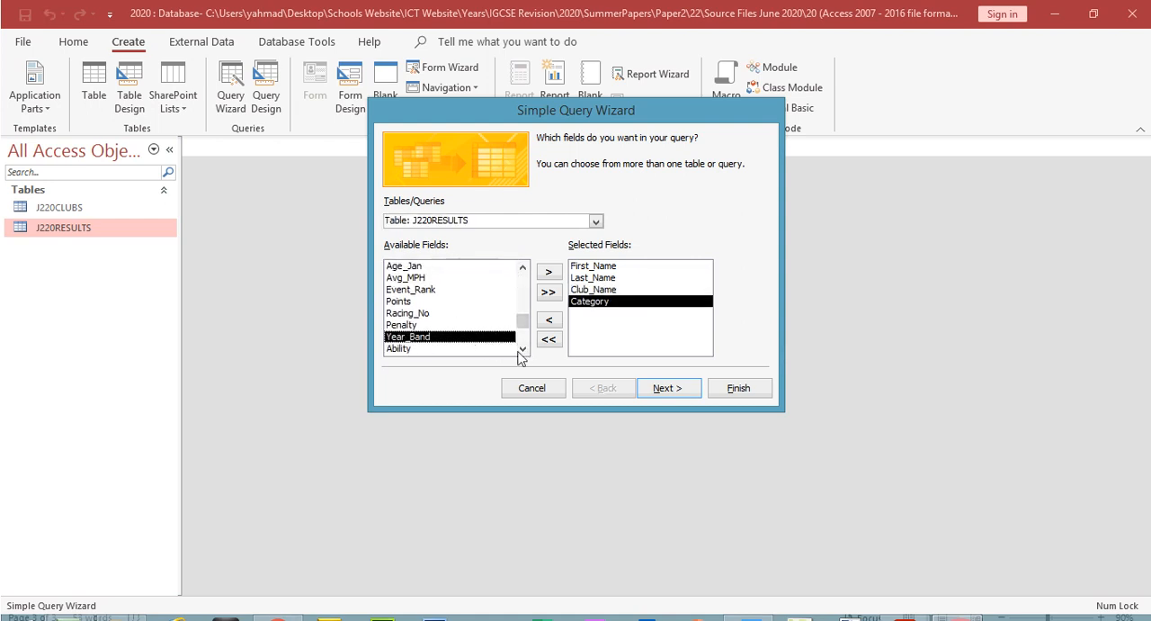
{"action": "left_click", "coordinate": [522, 349]}
{"action": "double_click", "coordinate": [483, 351]}
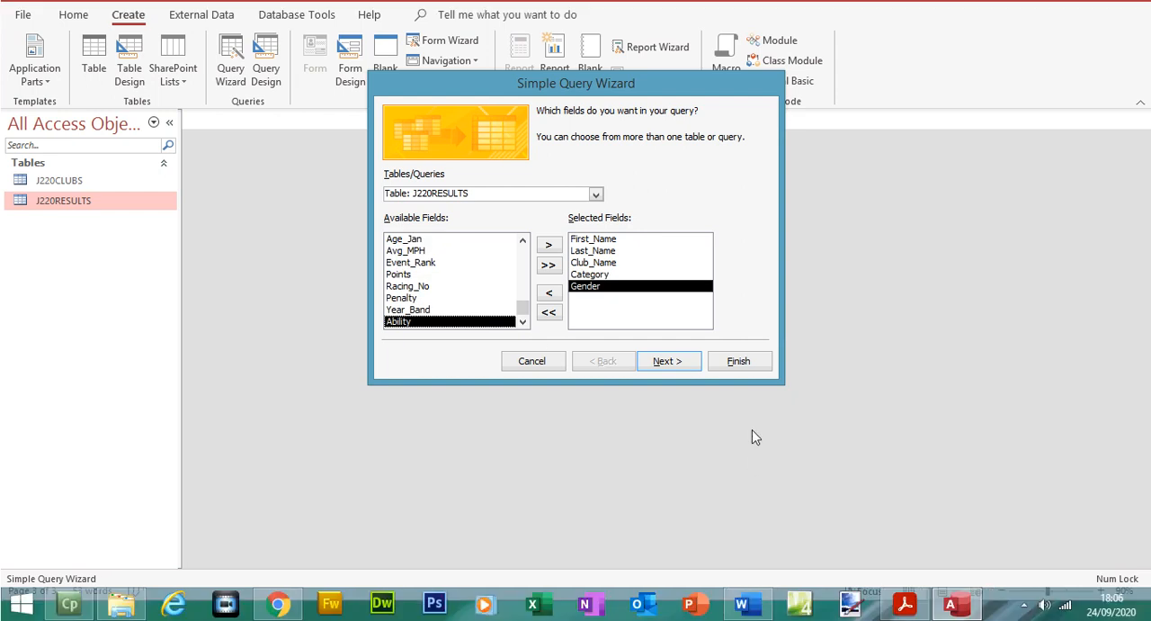
Step: Highlight Event_Rank in question 22 of the exam paper and add that field from J220RESULTS to the query
{"action": "left_click", "coordinate": [916, 596]}
{"action": "left_click_drag", "start_coordinate": [648, 263], "coordinate": [724, 263]}
{"action": "left_click", "coordinate": [953, 608]}
{"action": "double_click", "coordinate": [478, 263]}
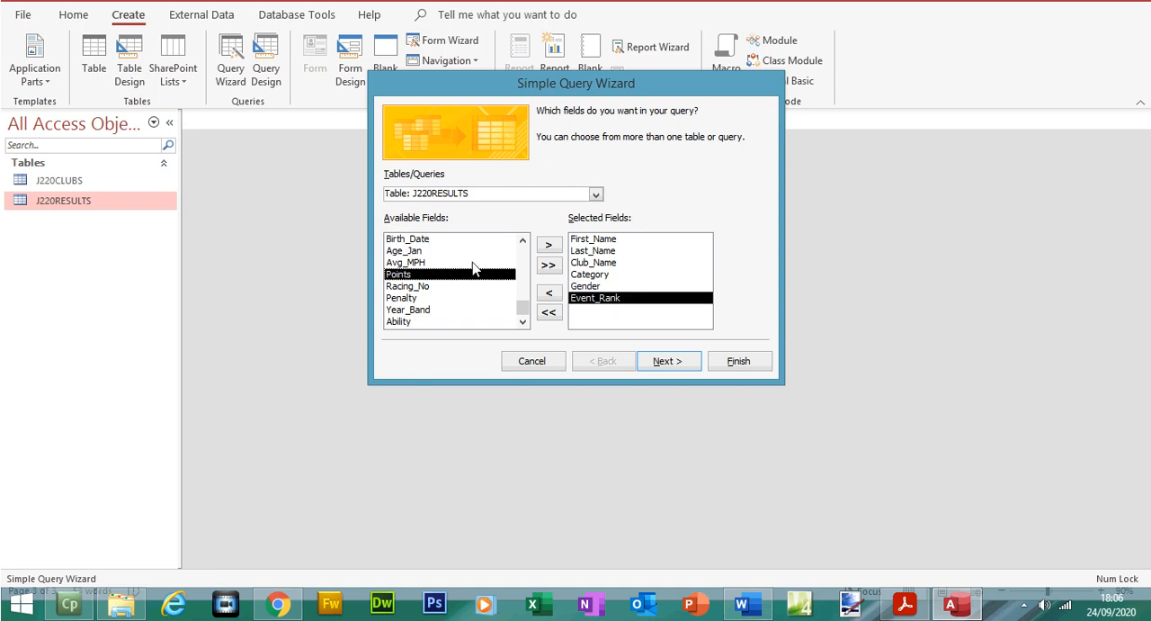
Step: Accept the selected fields and default detail option, clear the suggested query title, and return to question 22 in the exam paper
{"action": "left_click", "coordinate": [666, 361]}
{"action": "left_click", "coordinate": [667, 360]}
{"action": "left_click_drag", "start_coordinate": [607, 160], "coordinate": [491, 157]}
{"action": "key", "text": "BackSpace"}
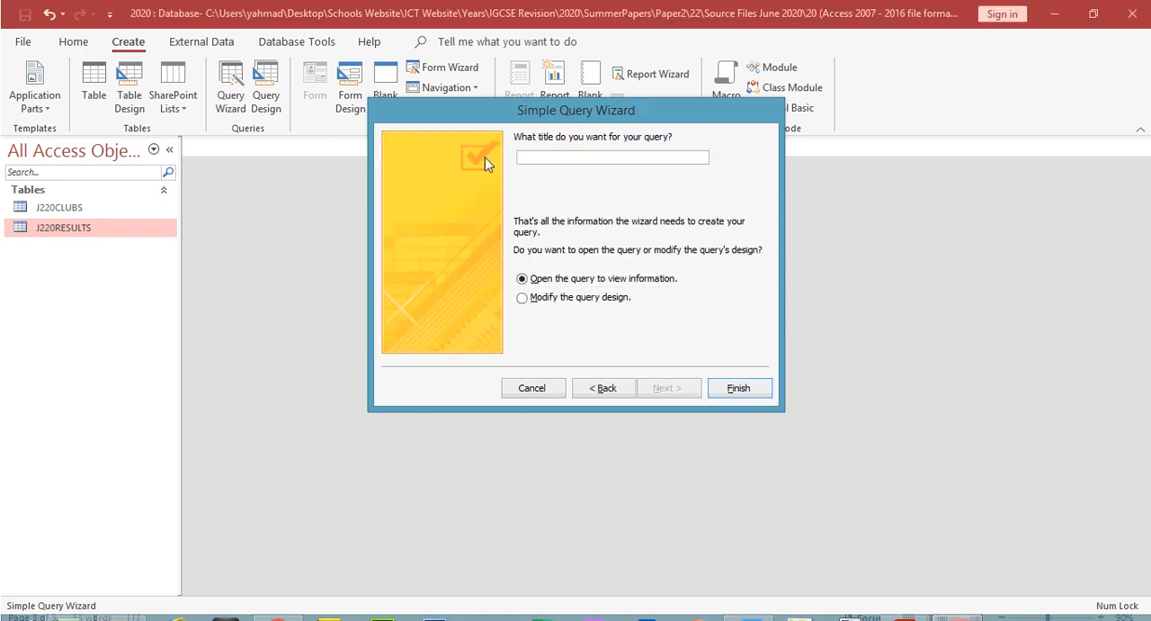
{"action": "left_click", "coordinate": [904, 605]}
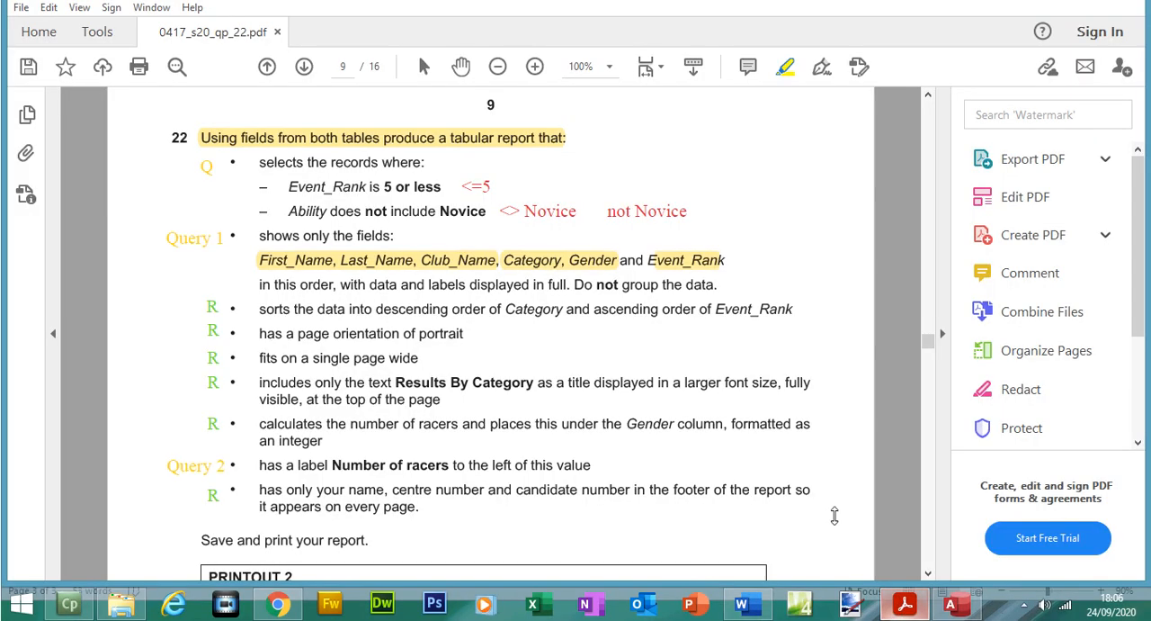
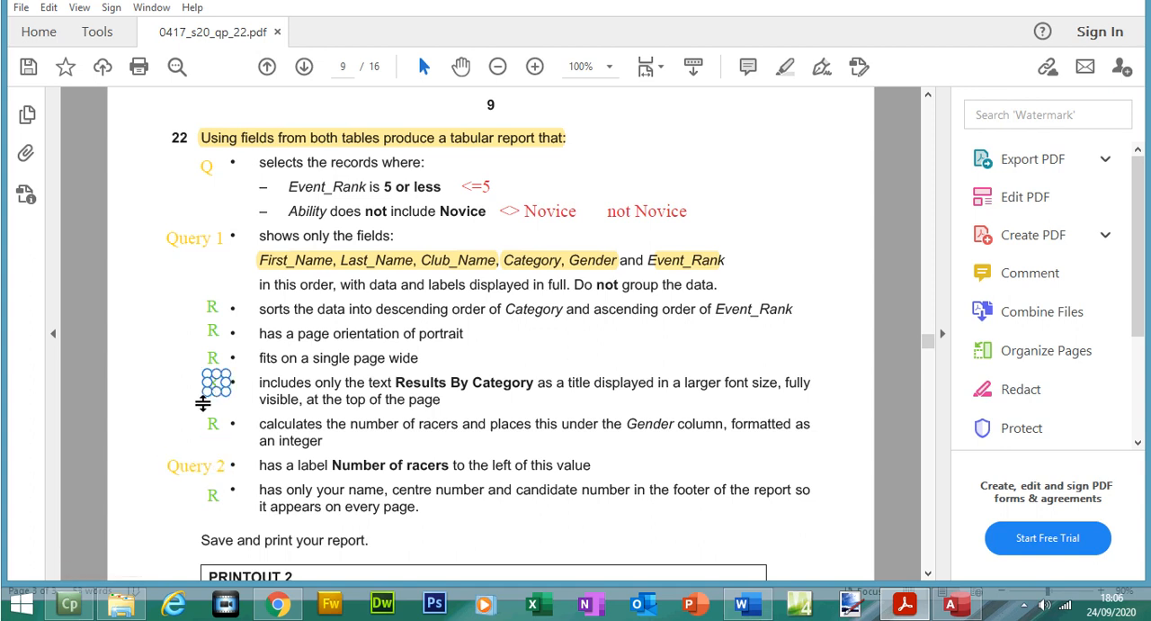
Step: Delete the green R note beside the Results By Category title requirement in question 22 of the exam paper
{"action": "left_click", "coordinate": [223, 383]}
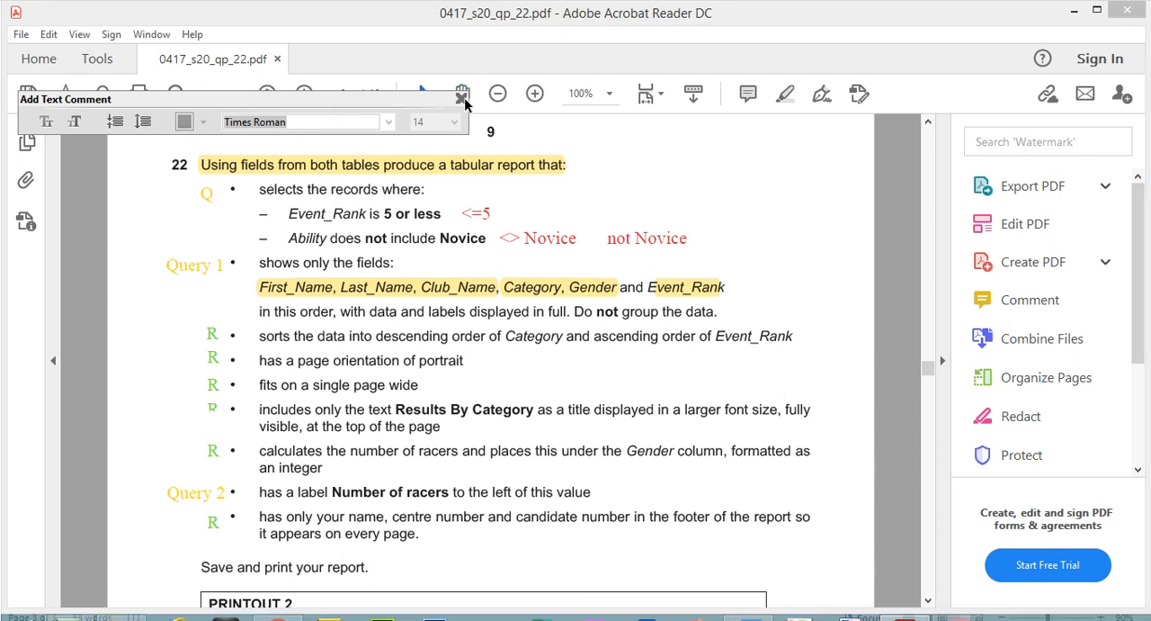
{"action": "left_click", "coordinate": [461, 98]}
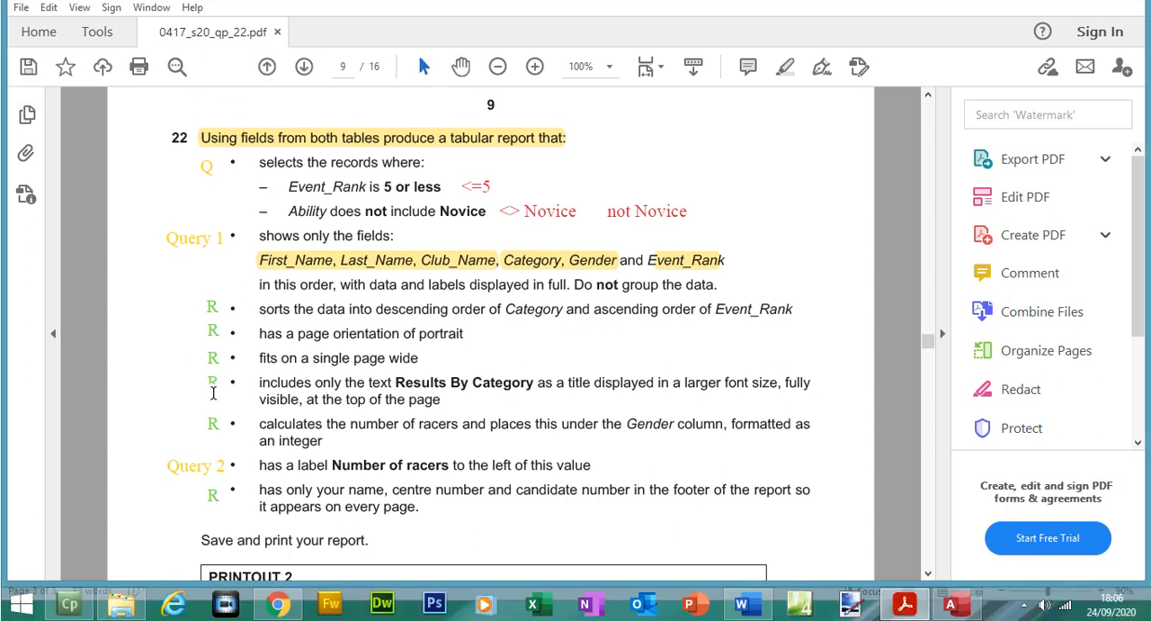
{"action": "left_click", "coordinate": [216, 382]}
{"action": "left_click", "coordinate": [222, 382]}
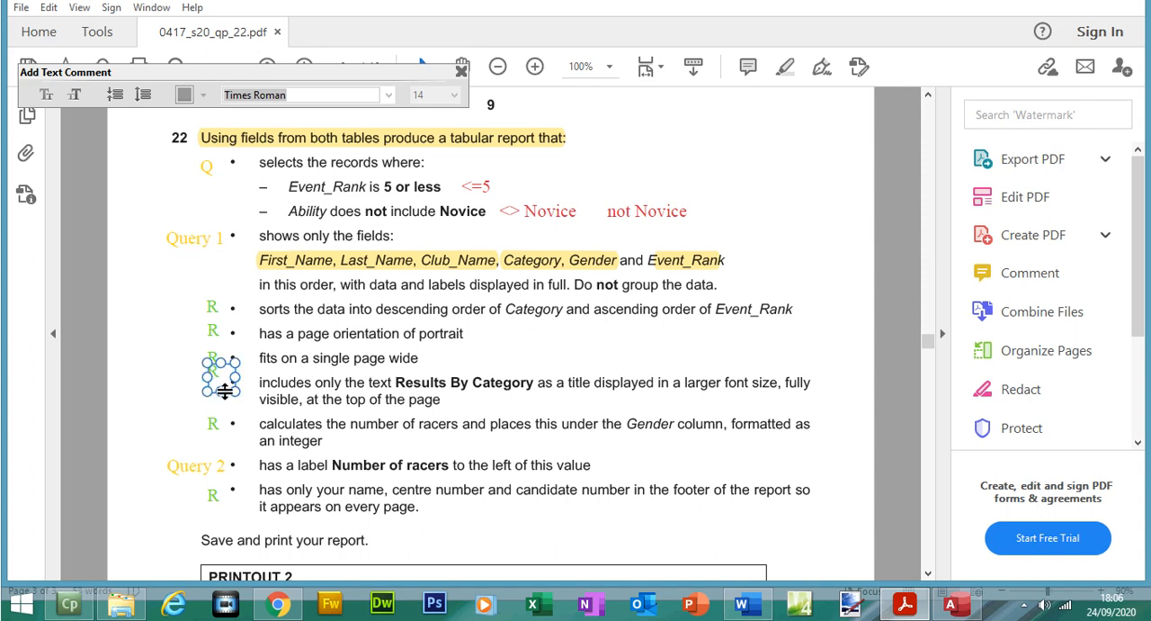
{"action": "mouse_move", "coordinate": [225, 391]}
{"action": "left_mouse_down"}
{"action": "mouse_move", "coordinate": [185, 404]}
{"action": "mouse_move", "coordinate": [207, 375]}
{"action": "left_mouse_up"}
{"action": "double_click", "coordinate": [212, 376]}
{"action": "key", "text": "BackSpace"}
{"action": "left_click", "coordinate": [176, 525]}
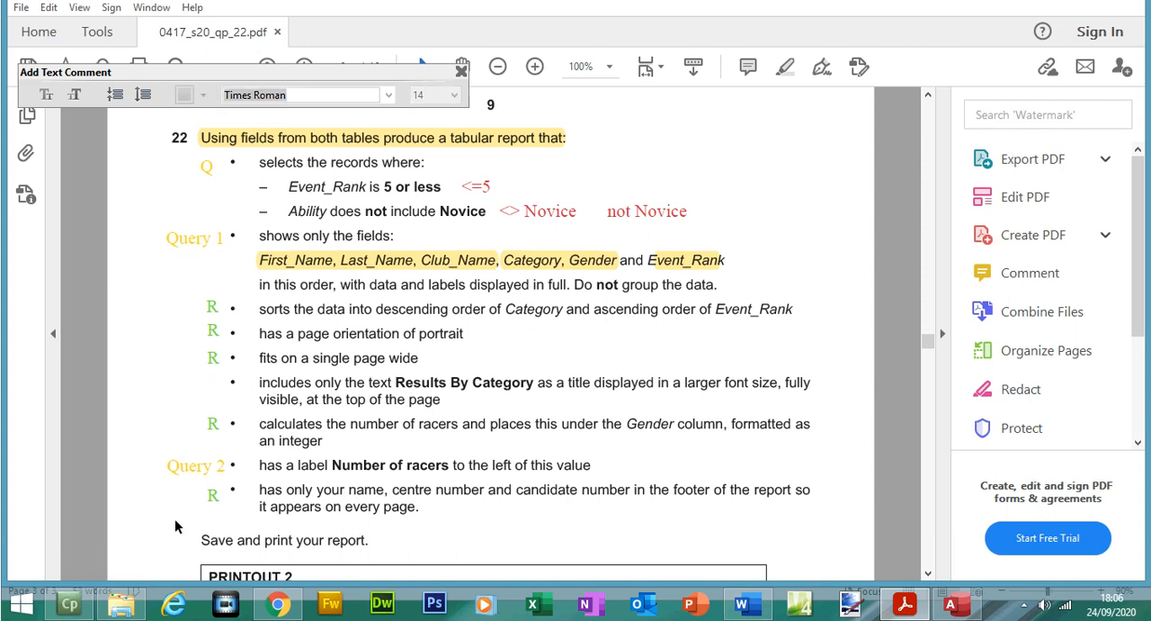
Step: Move the Query 2 note from the Number of racers requirement up beside the Results By Category title requirement, and close the text comment settings
{"action": "double_click", "coordinate": [189, 474]}
{"action": "left_click", "coordinate": [187, 472]}
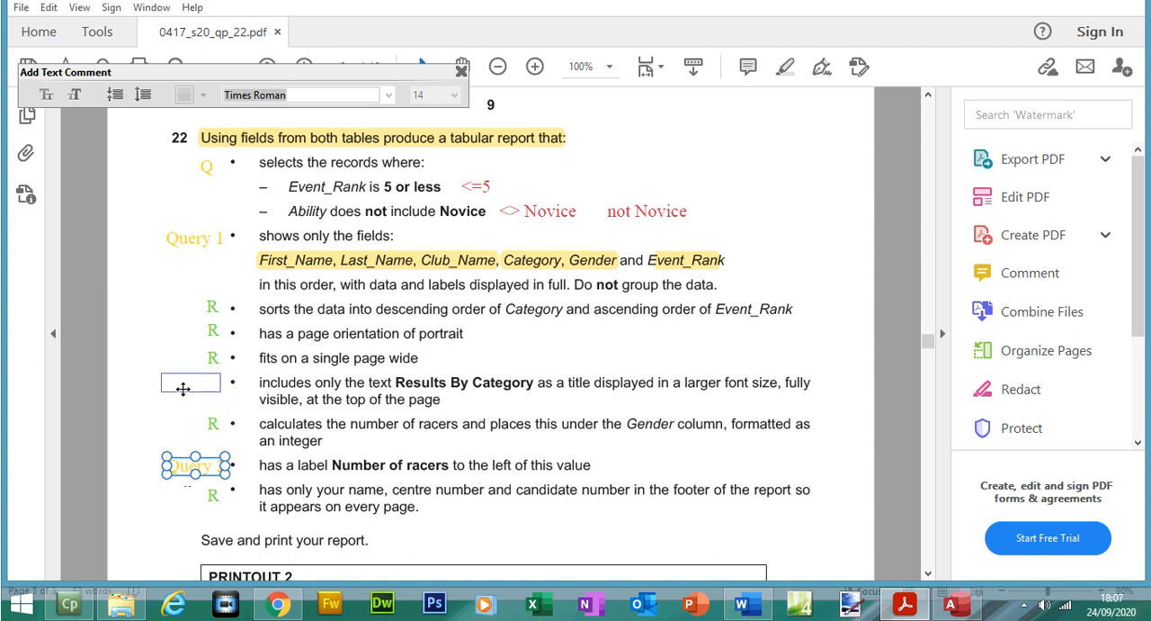
{"action": "left_click_drag", "start_coordinate": [182, 389], "coordinate": [185, 389]}
{"action": "left_click", "coordinate": [212, 471]}
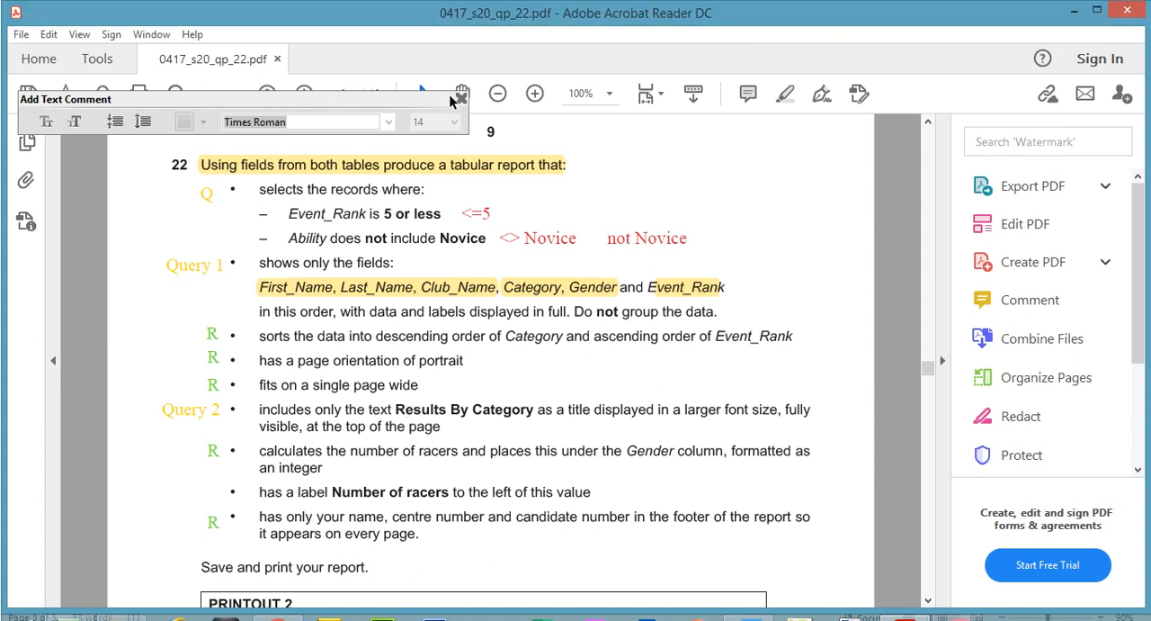
{"action": "left_click", "coordinate": [462, 70]}
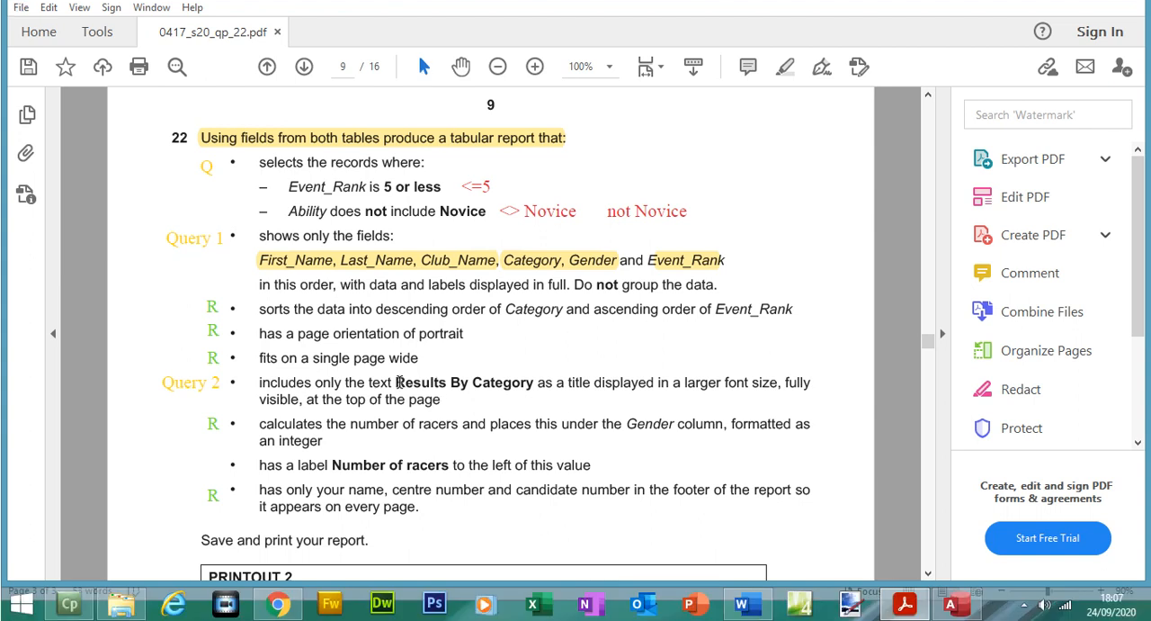
Step: Copy Results By Category from the exam paper, use it as the query title in Access, and finish the query wizard
{"action": "left_click_drag", "start_coordinate": [398, 383], "coordinate": [513, 385]}
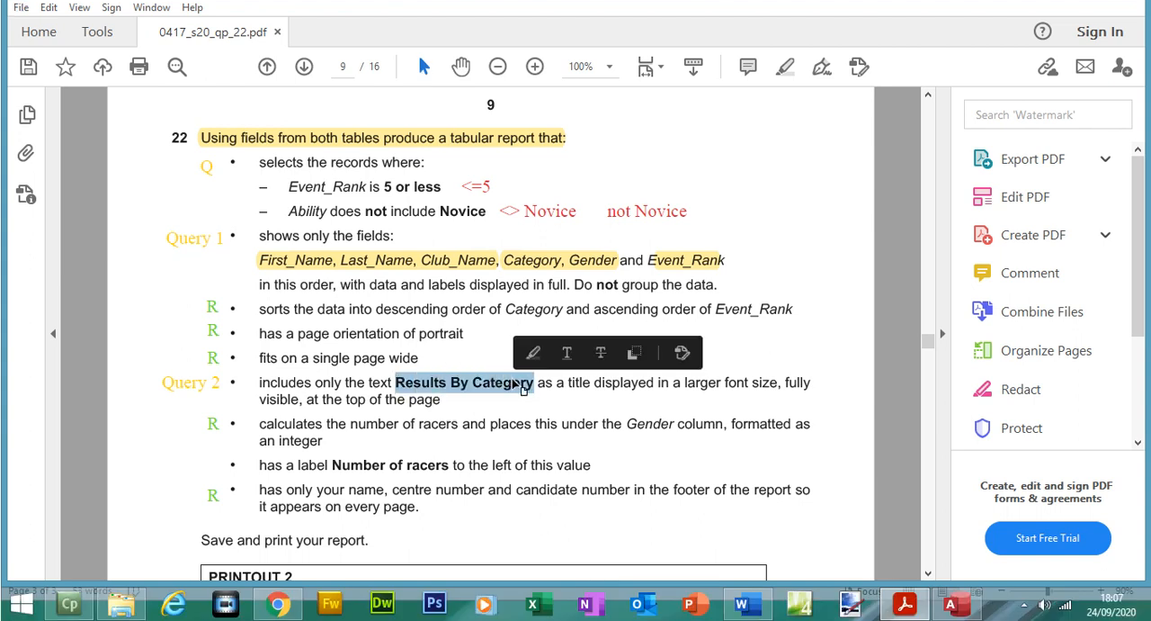
{"action": "right_click", "coordinate": [514, 384]}
{"action": "left_click", "coordinate": [537, 399]}
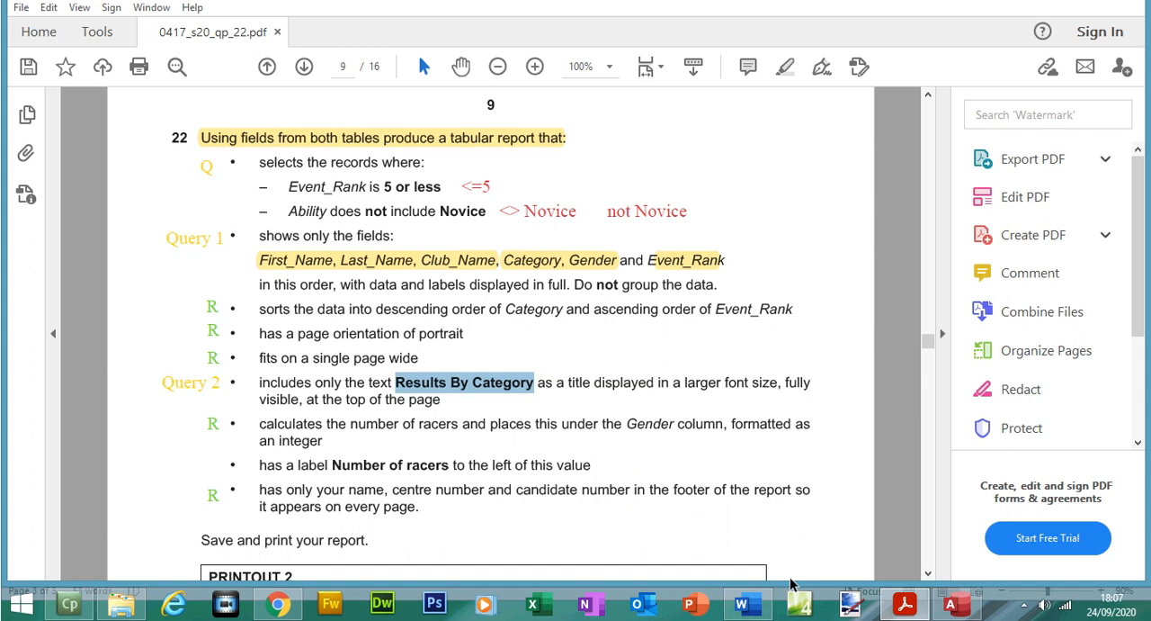
{"action": "left_click", "coordinate": [951, 603]}
{"action": "key", "text": "ctrl+v"}
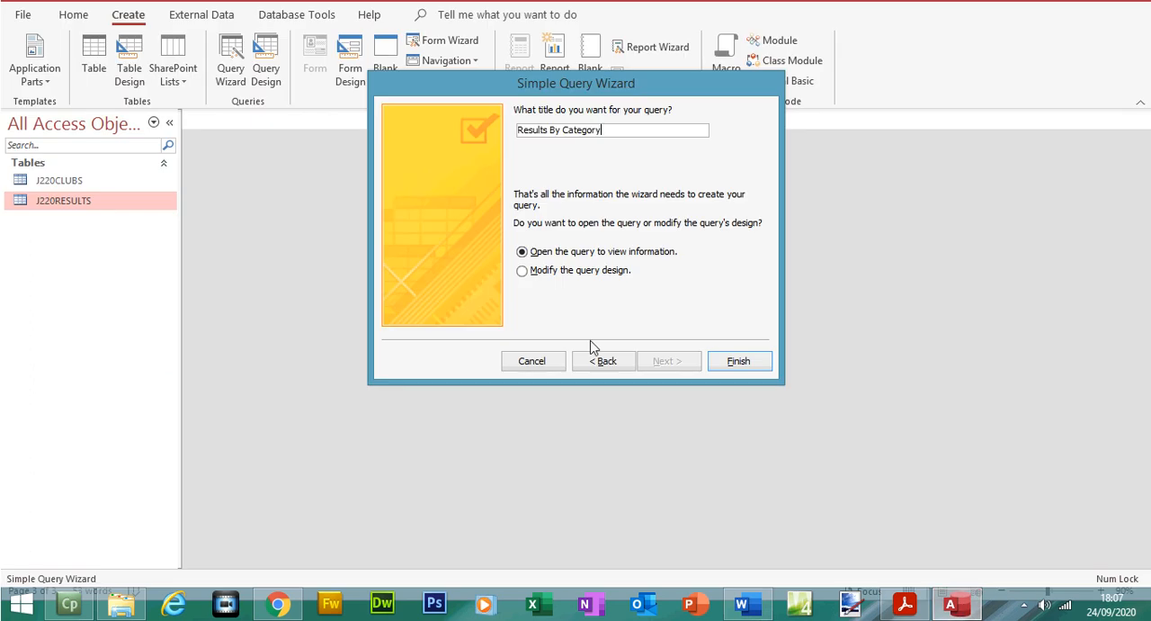
{"action": "left_click", "coordinate": [748, 362]}
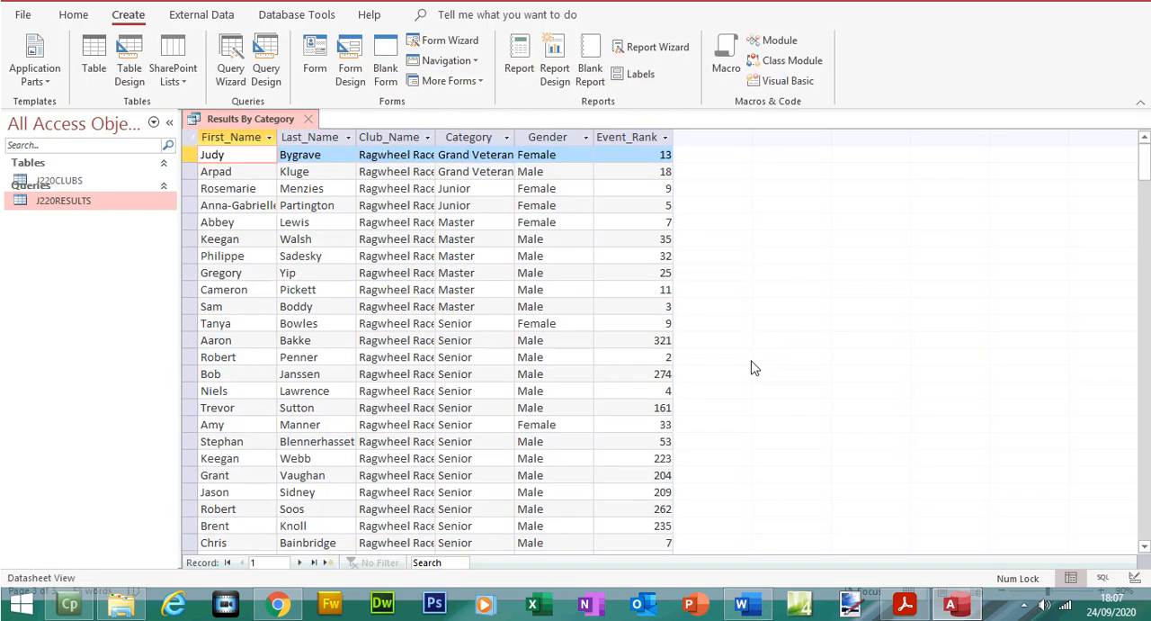
Step: Go to the last record of the query results, check question 22 in the exam paper, and return to Access
{"action": "left_click", "coordinate": [315, 563]}
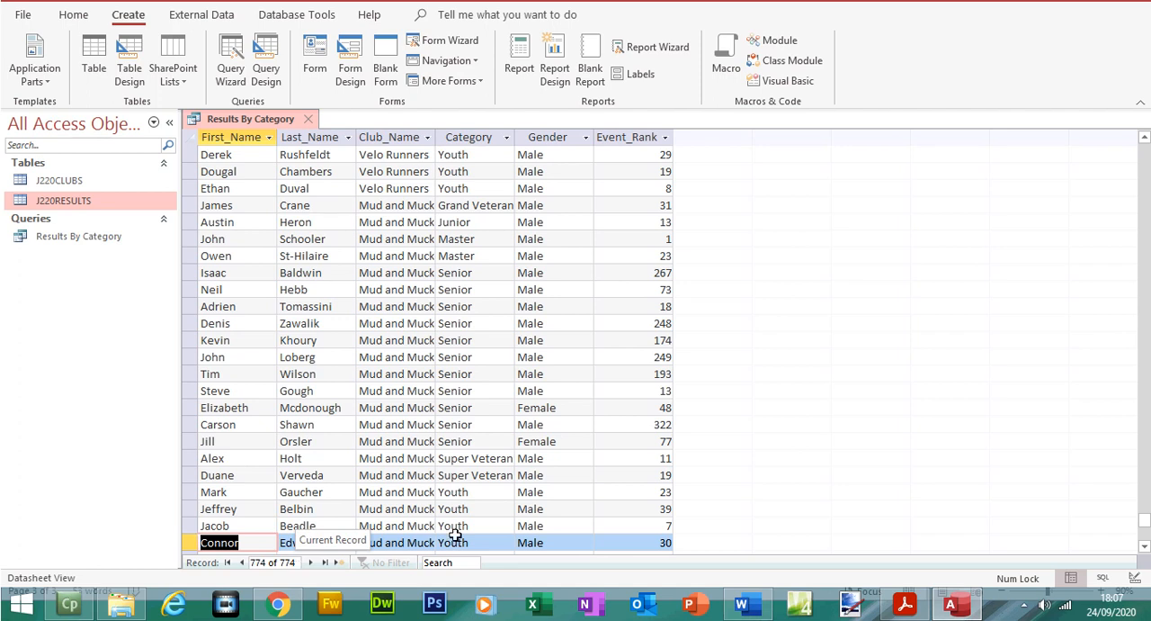
{"action": "left_click", "coordinate": [905, 603]}
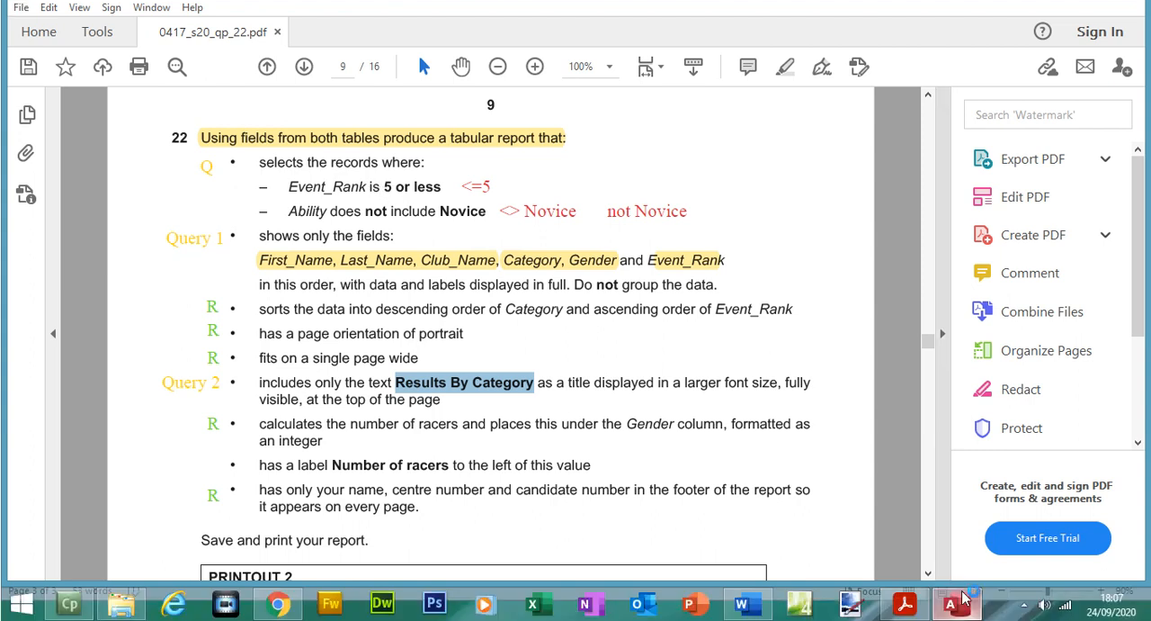
{"action": "left_click", "coordinate": [955, 605]}
{"action": "left_click", "coordinate": [959, 604]}
{"action": "left_click", "coordinate": [959, 604]}
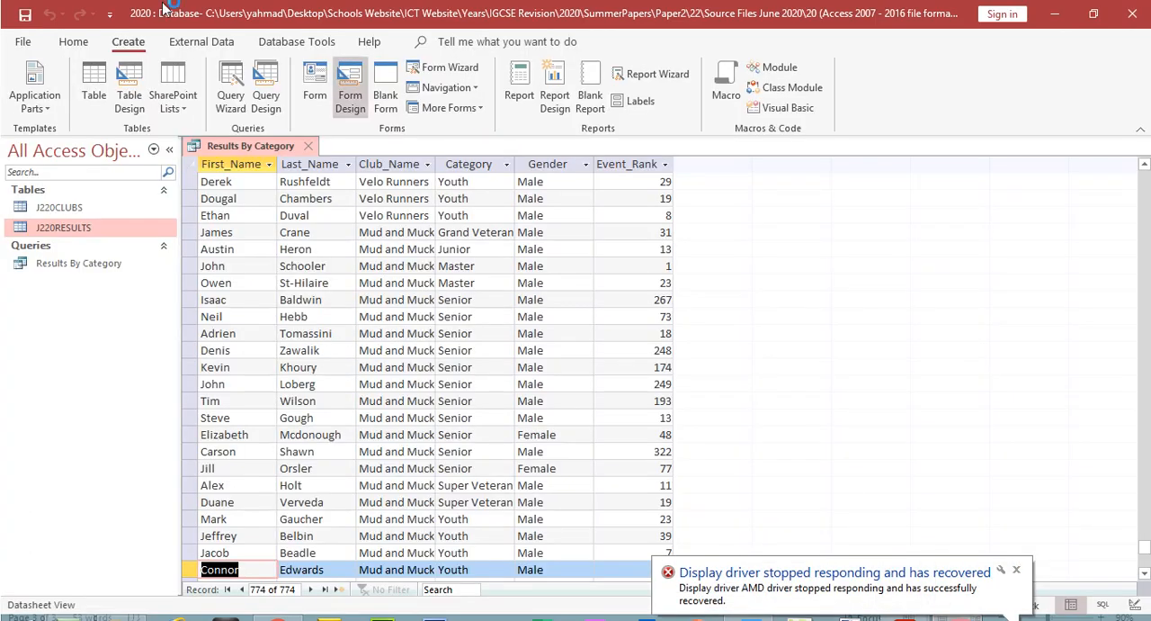
Step: Open the query in Design view, set the Event_Rank criterion to <=5, and run the query
{"action": "left_click", "coordinate": [73, 42]}
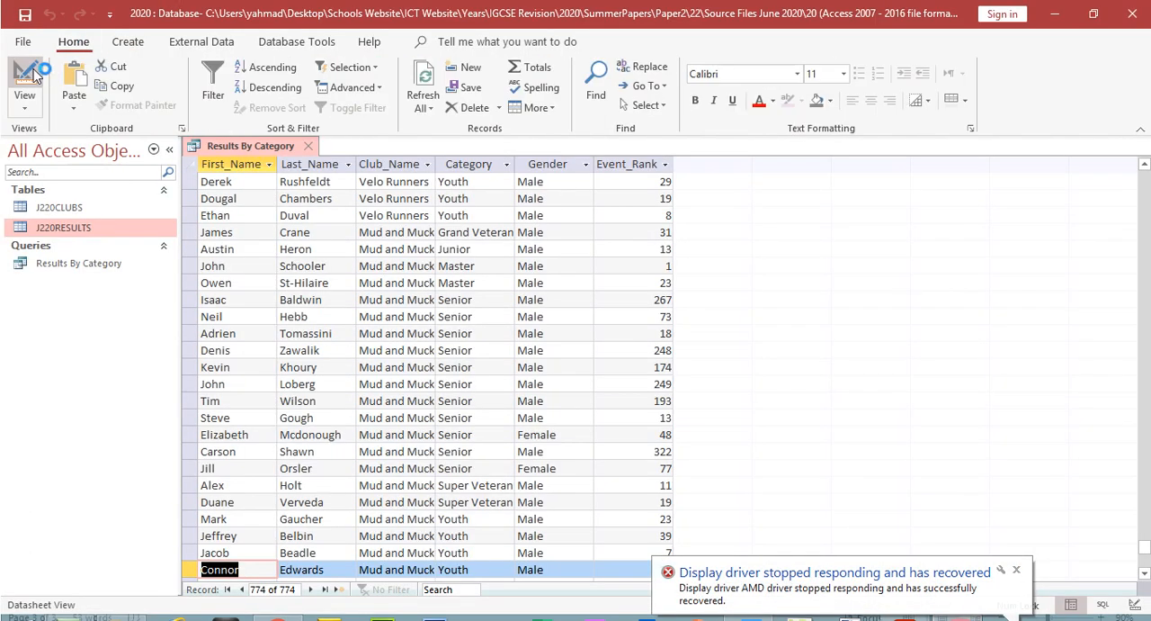
{"action": "left_click", "coordinate": [26, 79]}
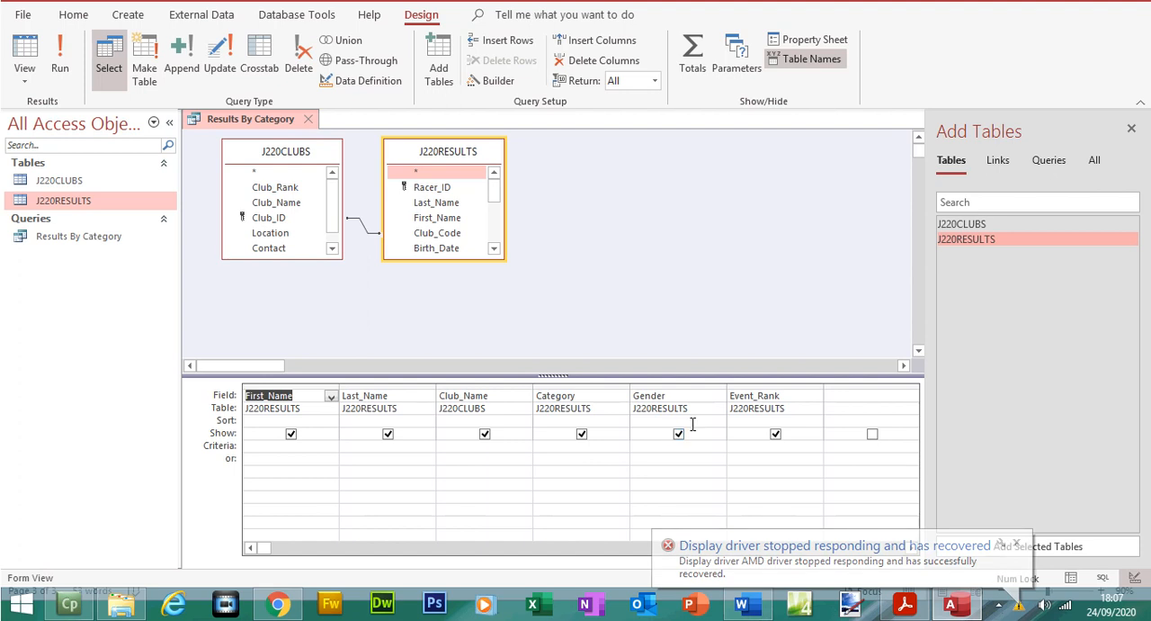
{"action": "left_click", "coordinate": [751, 444]}
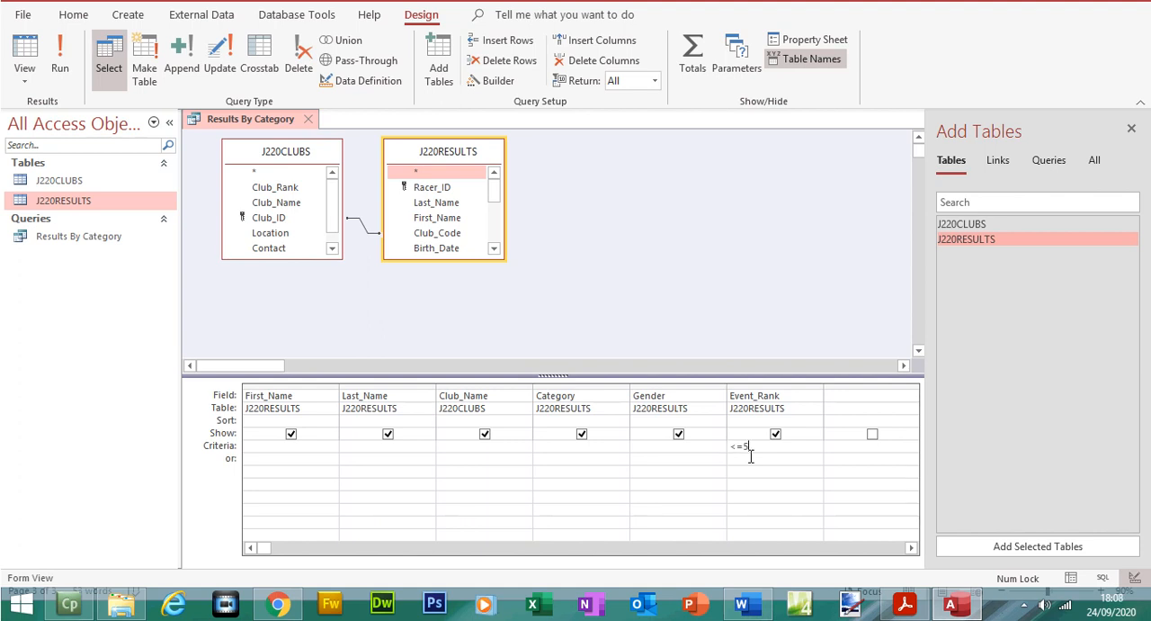
{"action": "type", "text": "<=5"}
{"action": "left_click", "coordinate": [59, 65]}
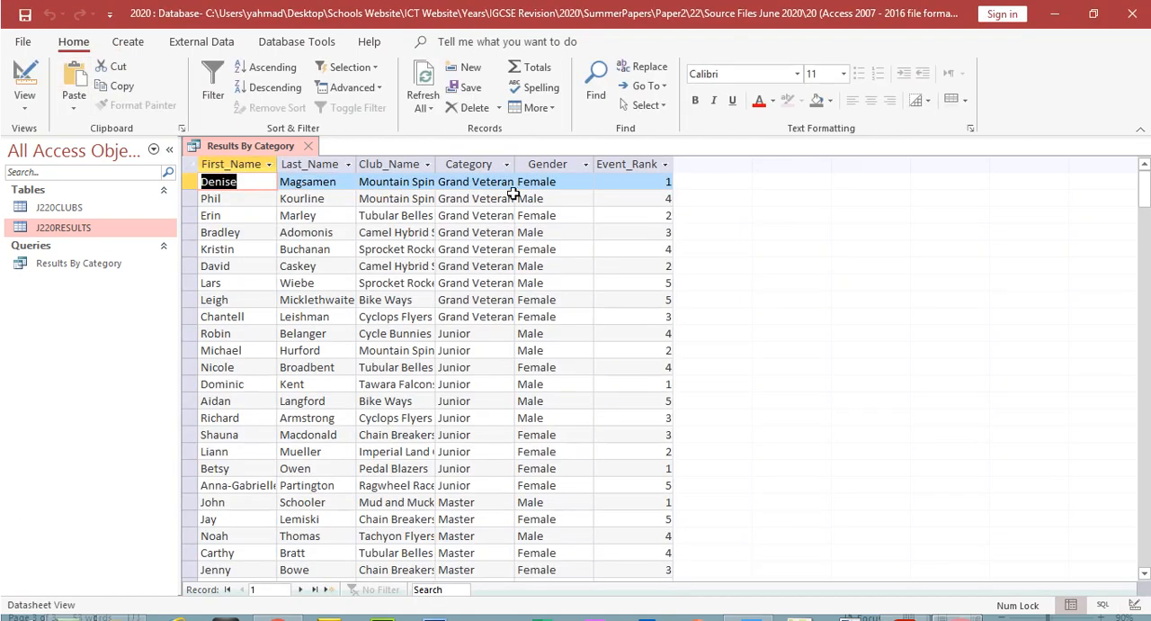
Step: Check which Event_Rank values occur in the query results, leaving the column unfiltered
{"action": "left_click", "coordinate": [605, 164]}
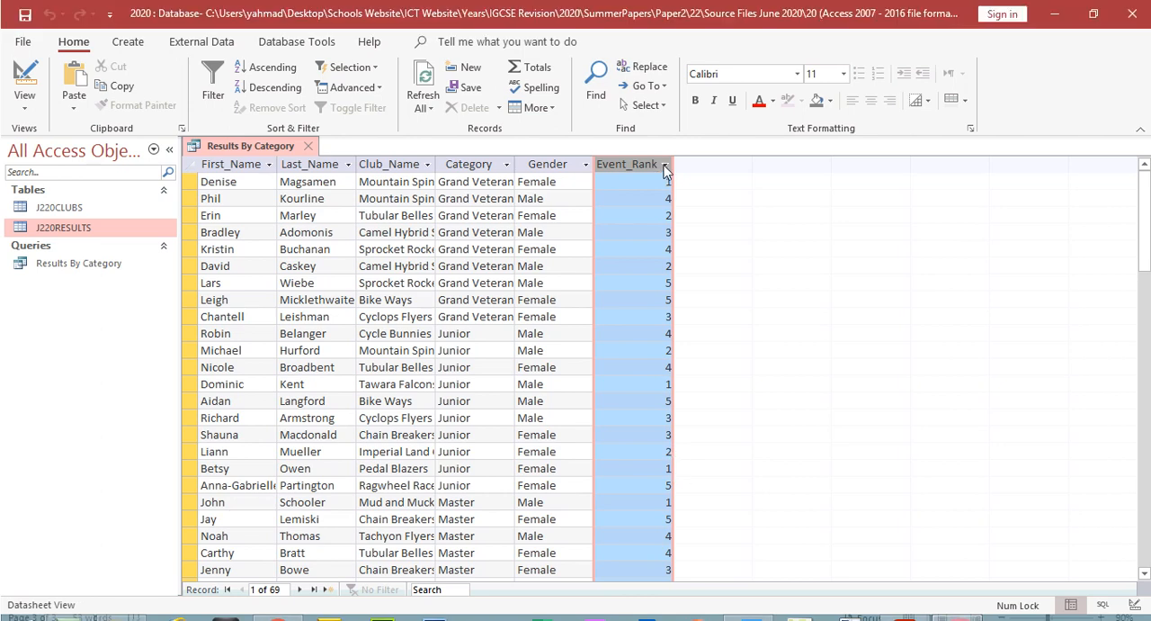
{"action": "left_click", "coordinate": [665, 136]}
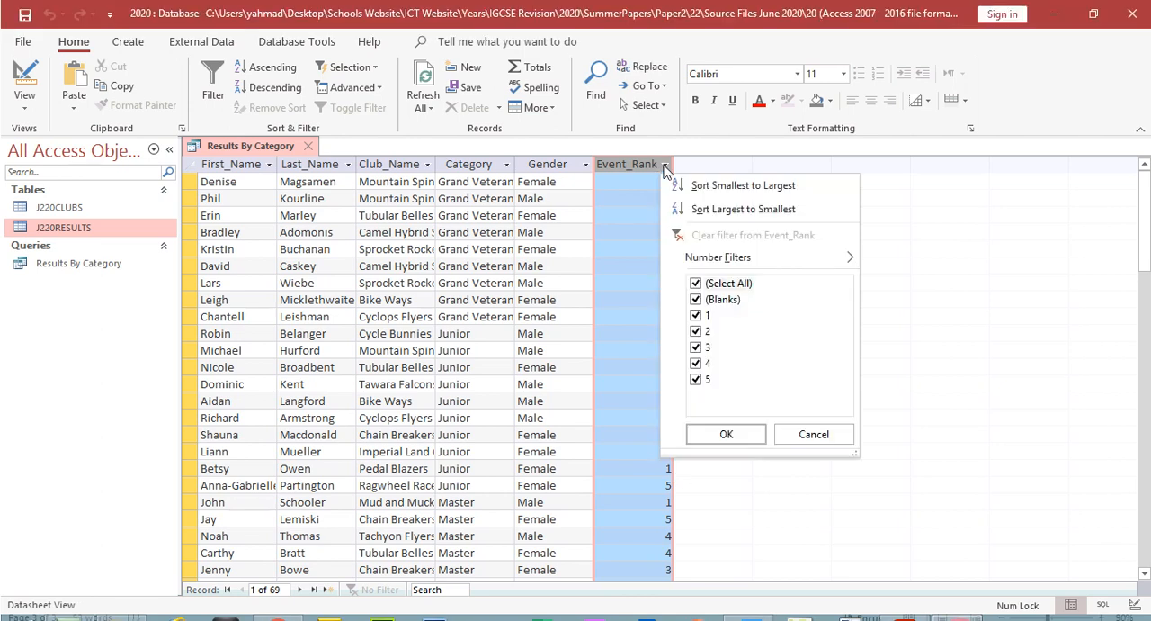
{"action": "left_click", "coordinate": [664, 165]}
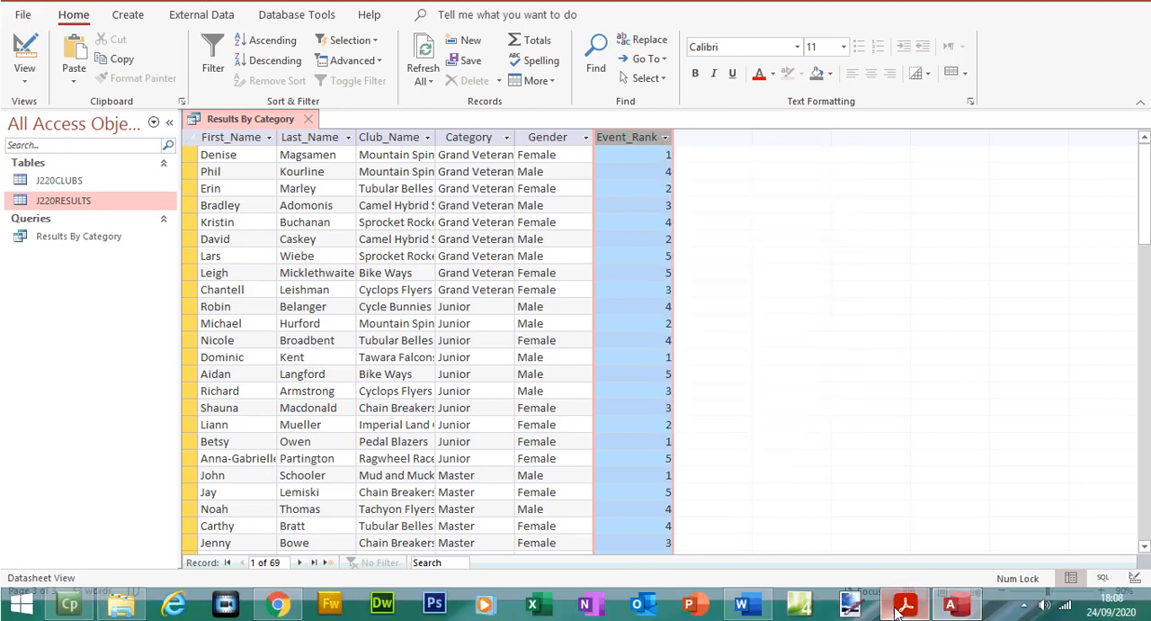
Step: Compare the query's columns with the fields and selection criteria listed in question 22 of the exam paper
{"action": "left_click", "coordinate": [902, 607]}
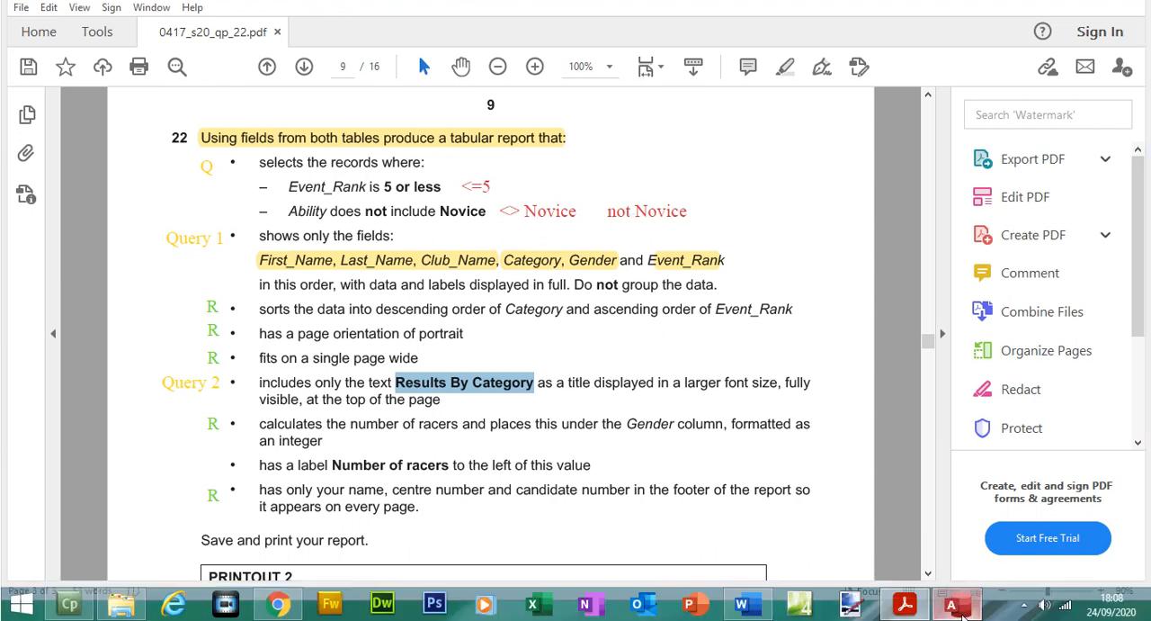
{"action": "left_click", "coordinate": [957, 604]}
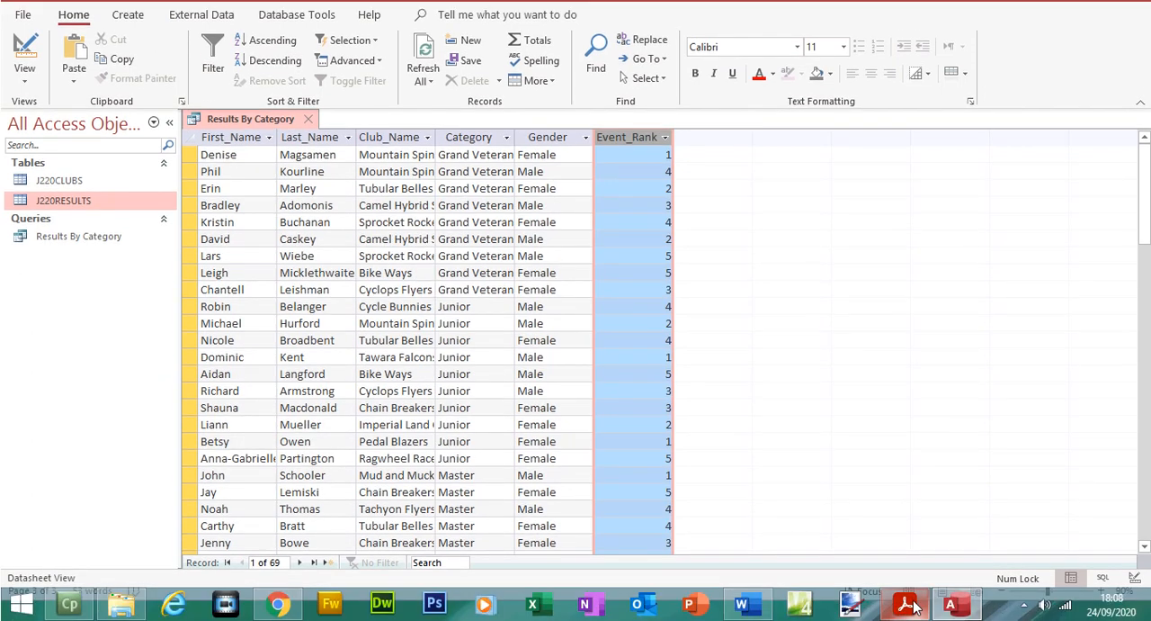
{"action": "left_click", "coordinate": [905, 608]}
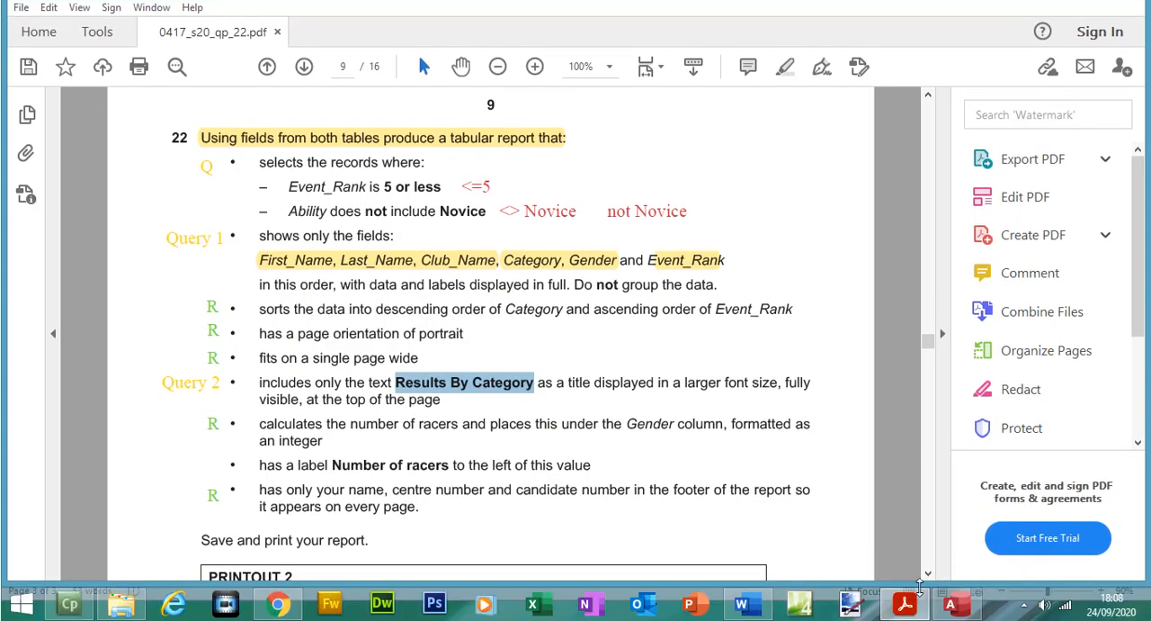
{"action": "left_click", "coordinate": [959, 605]}
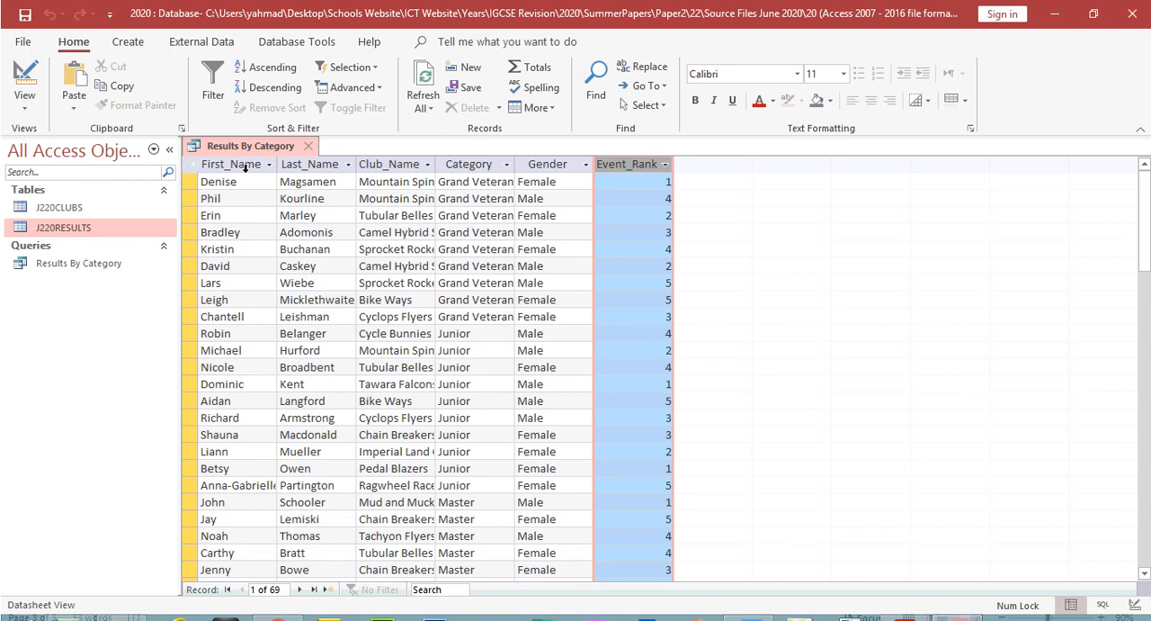
{"action": "left_click", "coordinate": [245, 166]}
{"action": "left_click", "coordinate": [316, 166]}
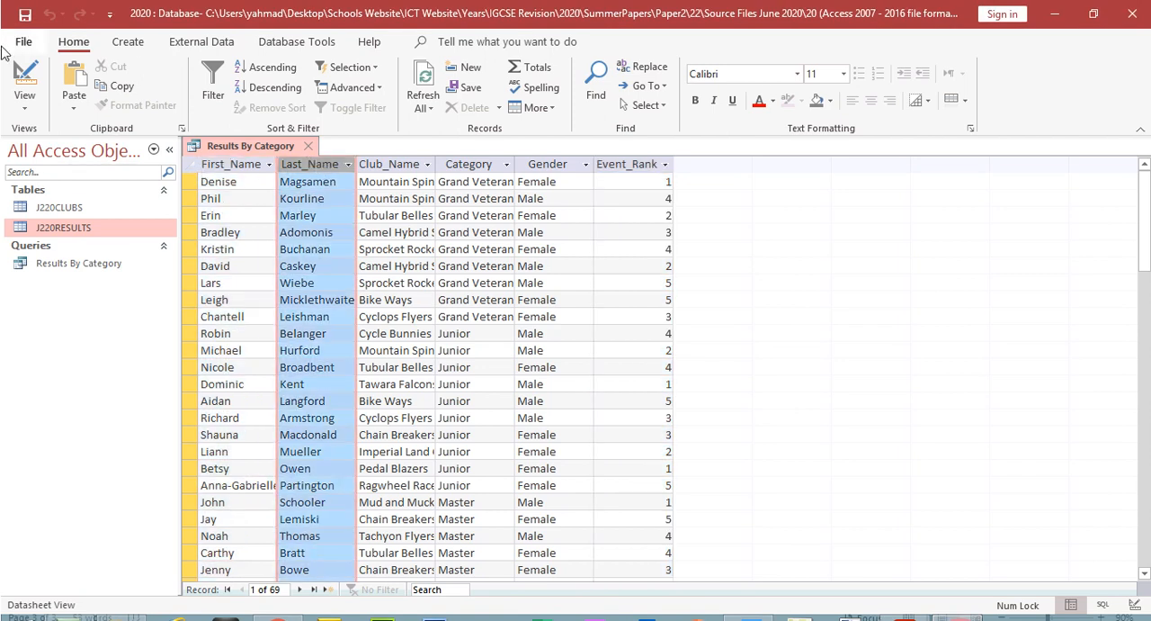
Step: Return to Design view, enlarge both table field lists, add the Ability field from J220RESULTS, and close the Add Tables pane
{"action": "left_click", "coordinate": [25, 79]}
{"action": "left_click_drag", "start_coordinate": [454, 288], "coordinate": [454, 364]}
{"action": "left_click_drag", "start_coordinate": [313, 260], "coordinate": [324, 342]}
{"action": "scroll", "coordinate": [497, 278], "scroll_direction": "down", "scroll_amount": 2}
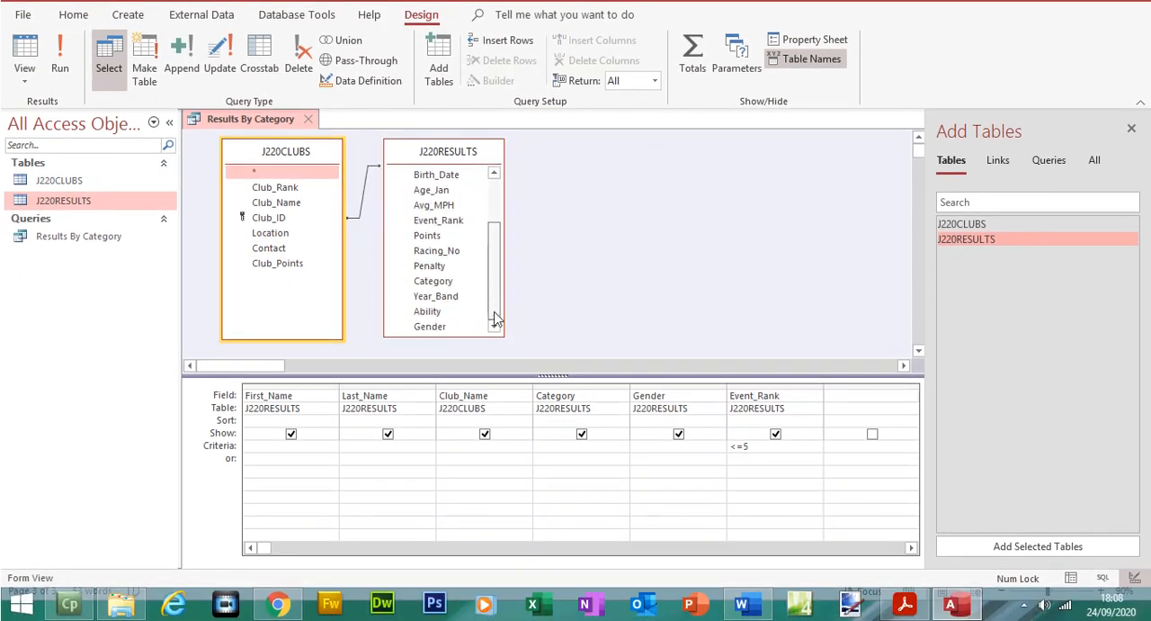
{"action": "left_click_drag", "start_coordinate": [430, 311], "coordinate": [866, 485]}
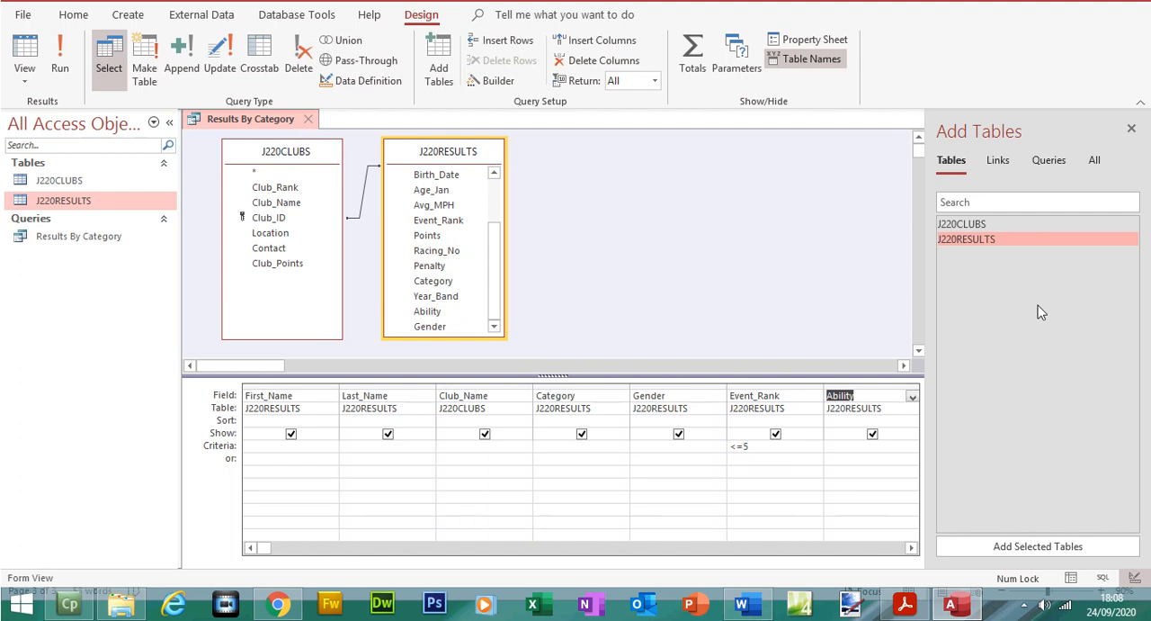
{"action": "left_click", "coordinate": [1132, 128]}
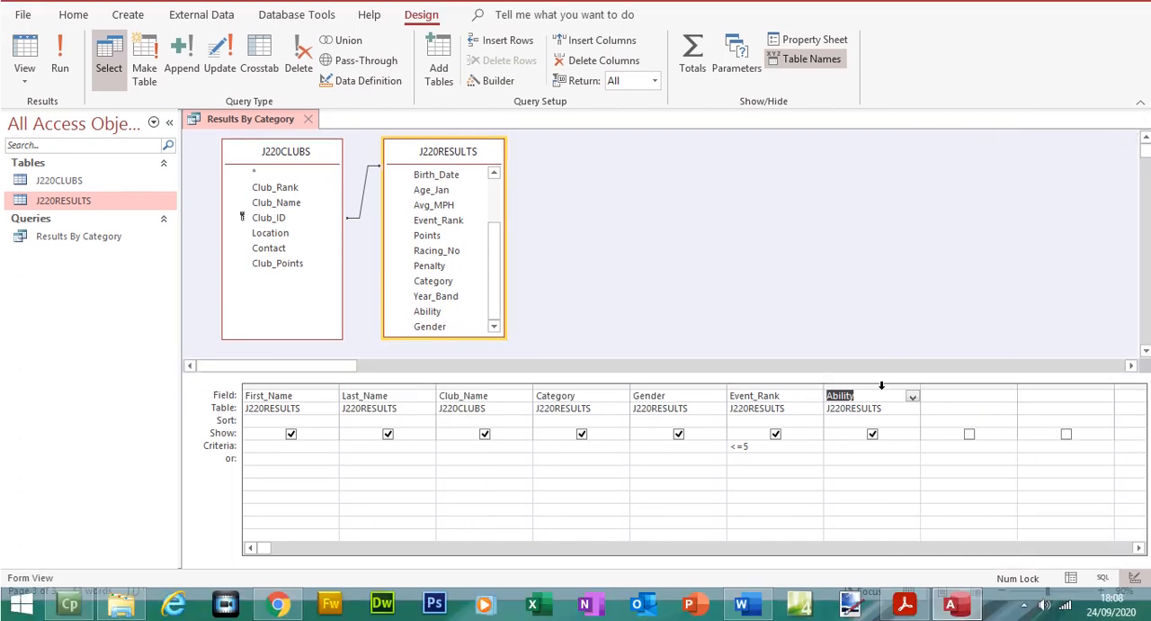
Step: Set the Ability criterion to <>Novice and run the query
{"action": "left_click", "coordinate": [847, 450]}
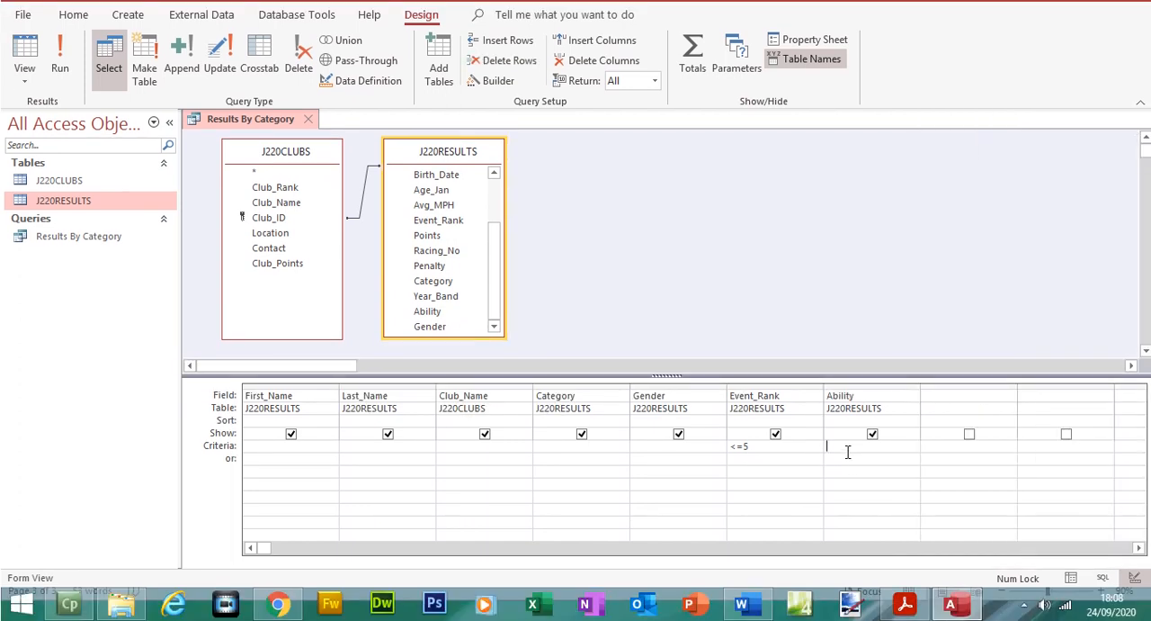
{"action": "type", "text": "<>No"}
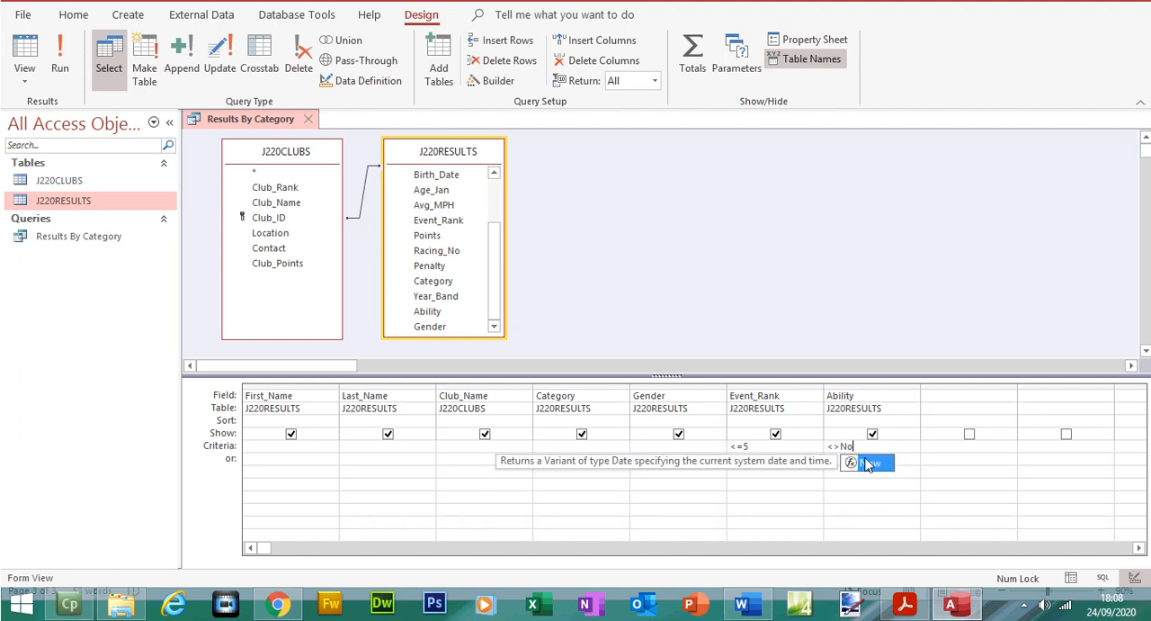
{"action": "type", "text": "vicevi"}
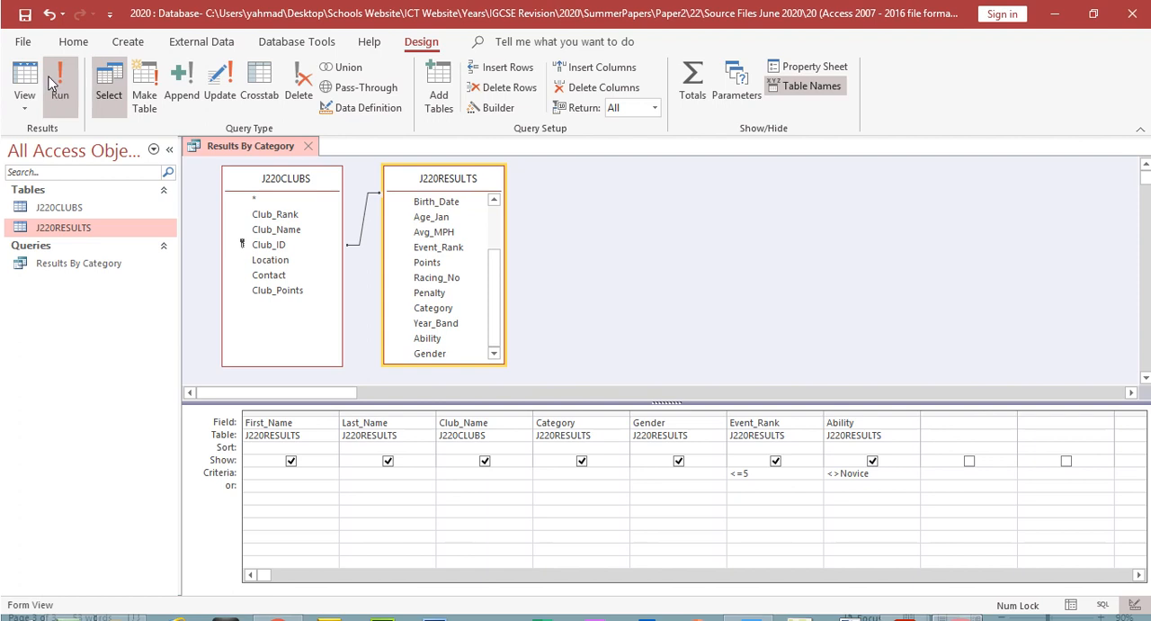
{"action": "left_click", "coordinate": [50, 54]}
Step: Check which Ability values occur through to the last query record, and compare them with question 22's Novice criterion in Acrobat Reader
{"action": "left_click", "coordinate": [314, 589]}
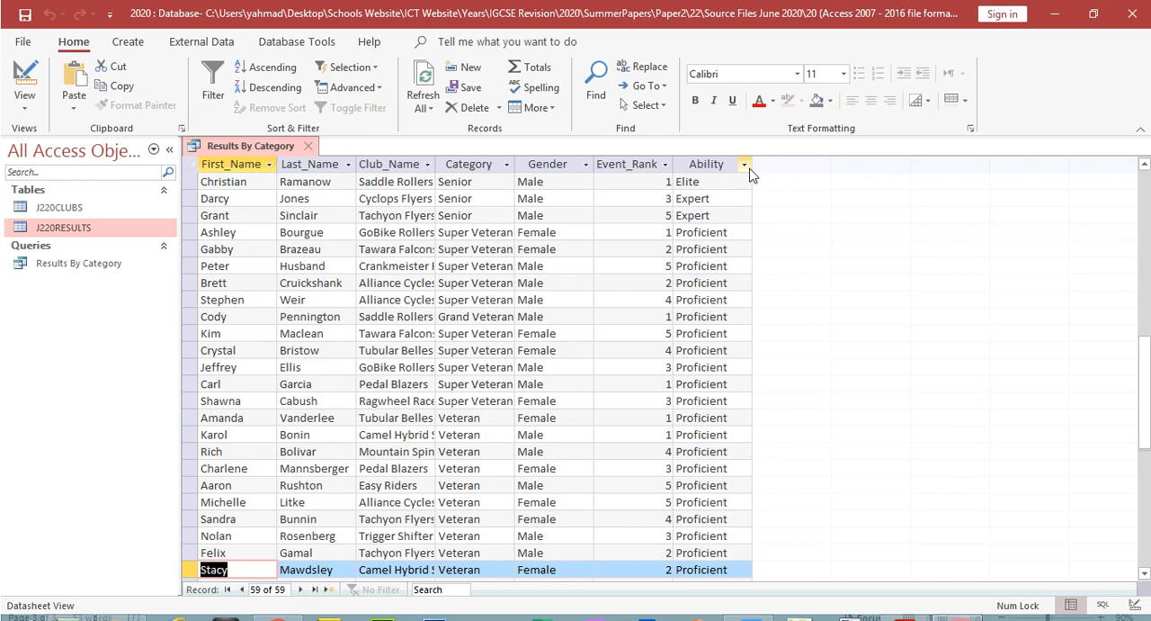
{"action": "left_click", "coordinate": [745, 138]}
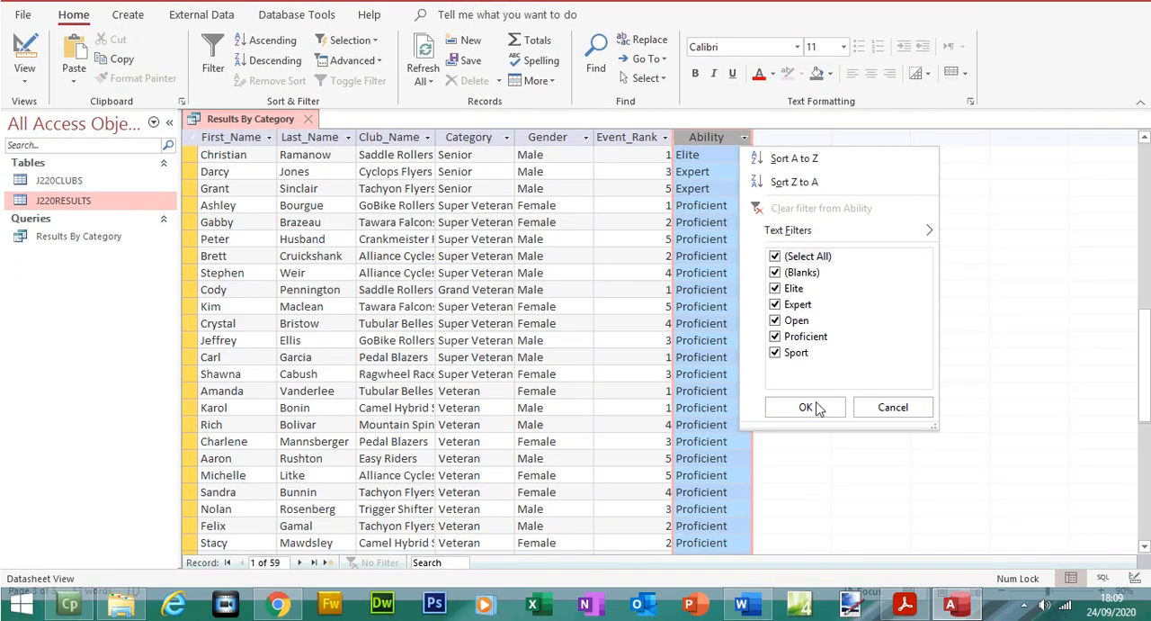
{"action": "left_click", "coordinate": [807, 407]}
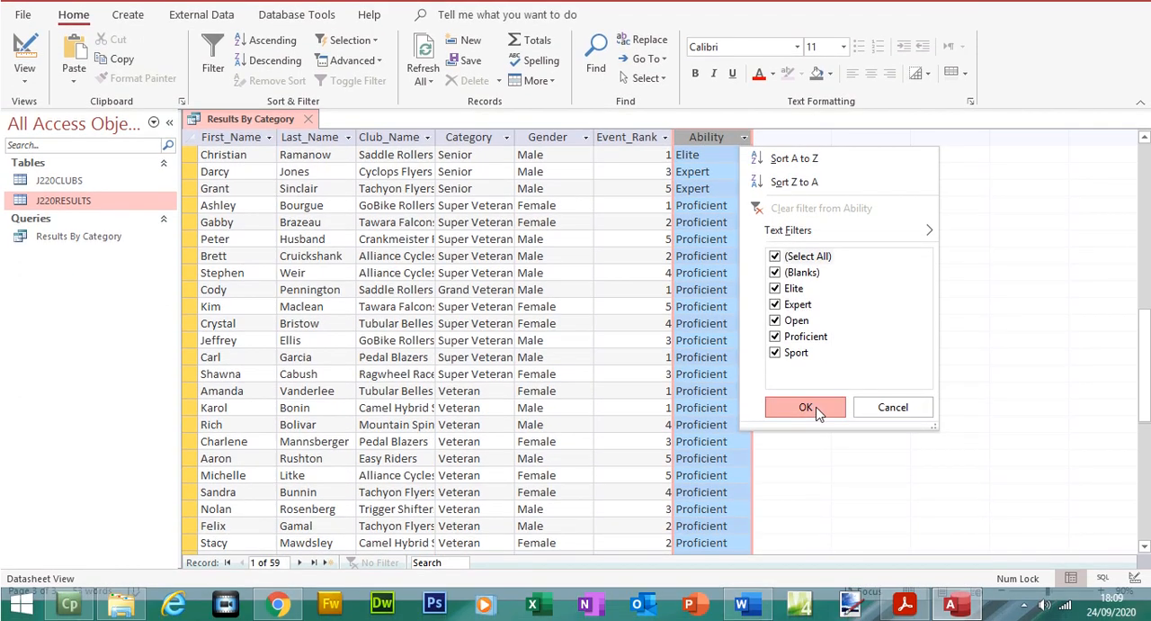
{"action": "left_click", "coordinate": [906, 603]}
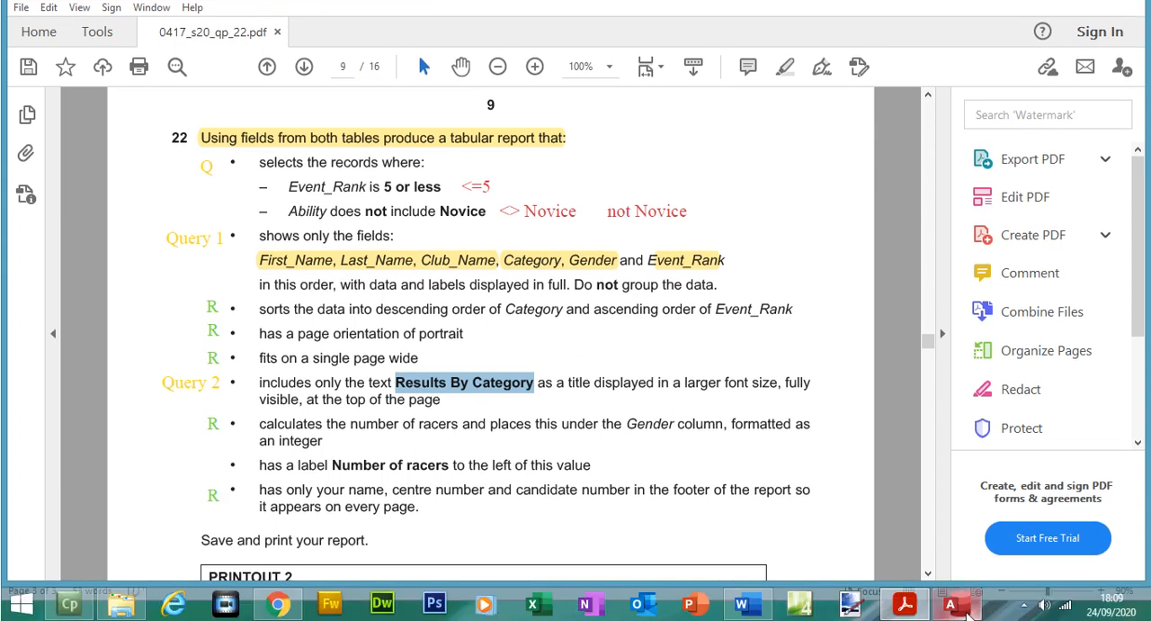
{"action": "left_click", "coordinate": [964, 608]}
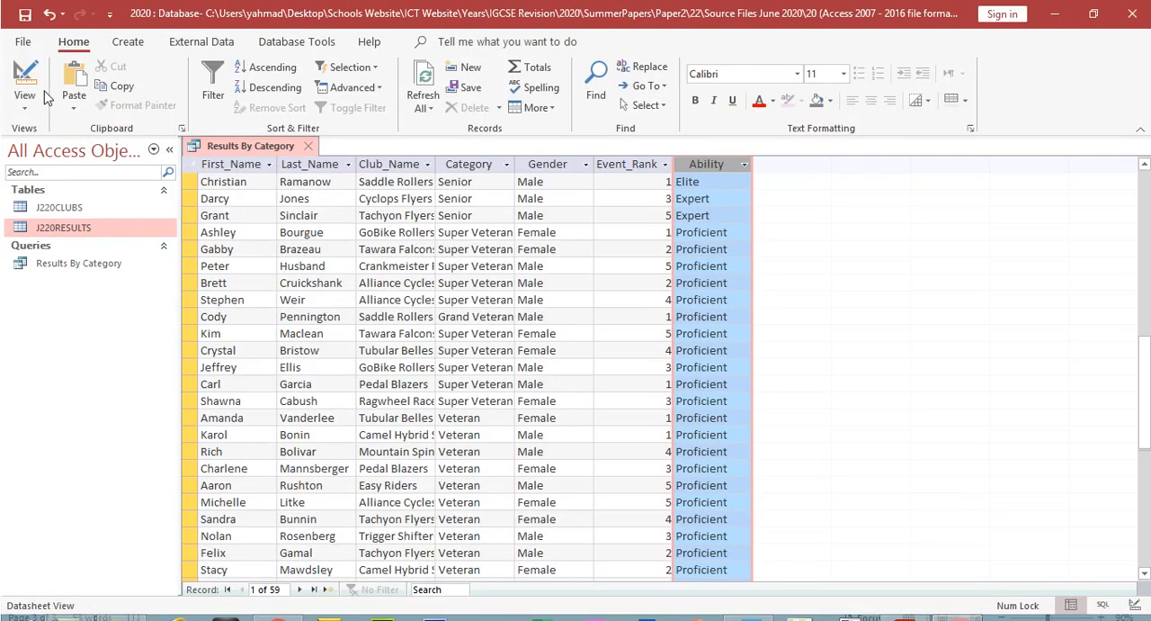
Step: Change the Ability criterion to Not "Novice" in the query design and run the query
{"action": "left_click", "coordinate": [24, 80]}
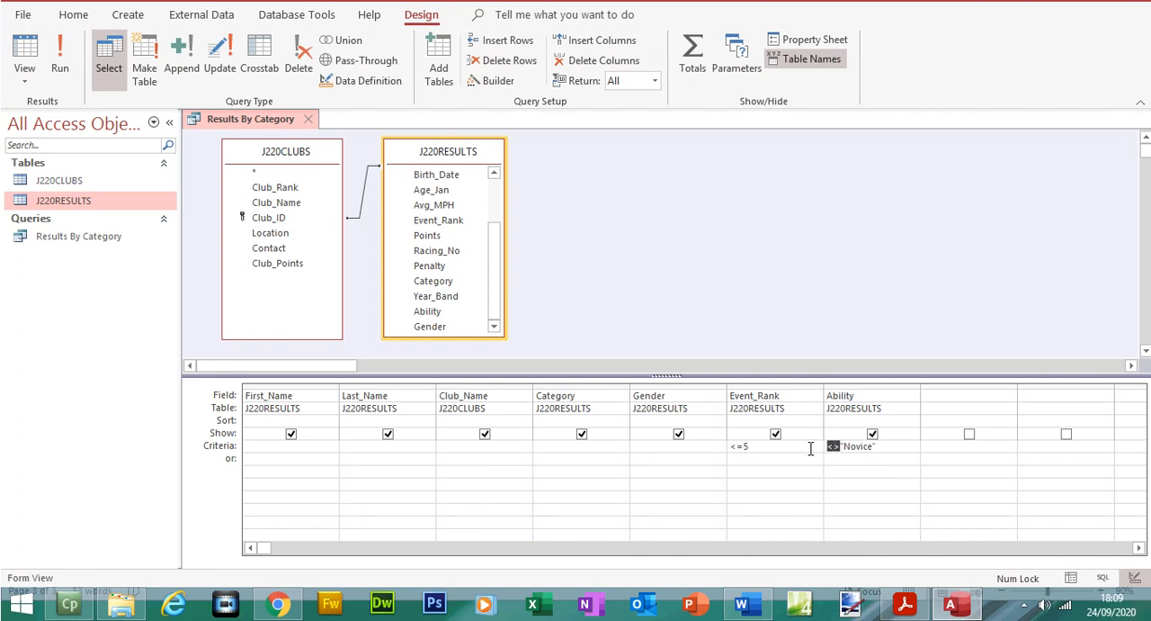
{"action": "type", "text": "not"}
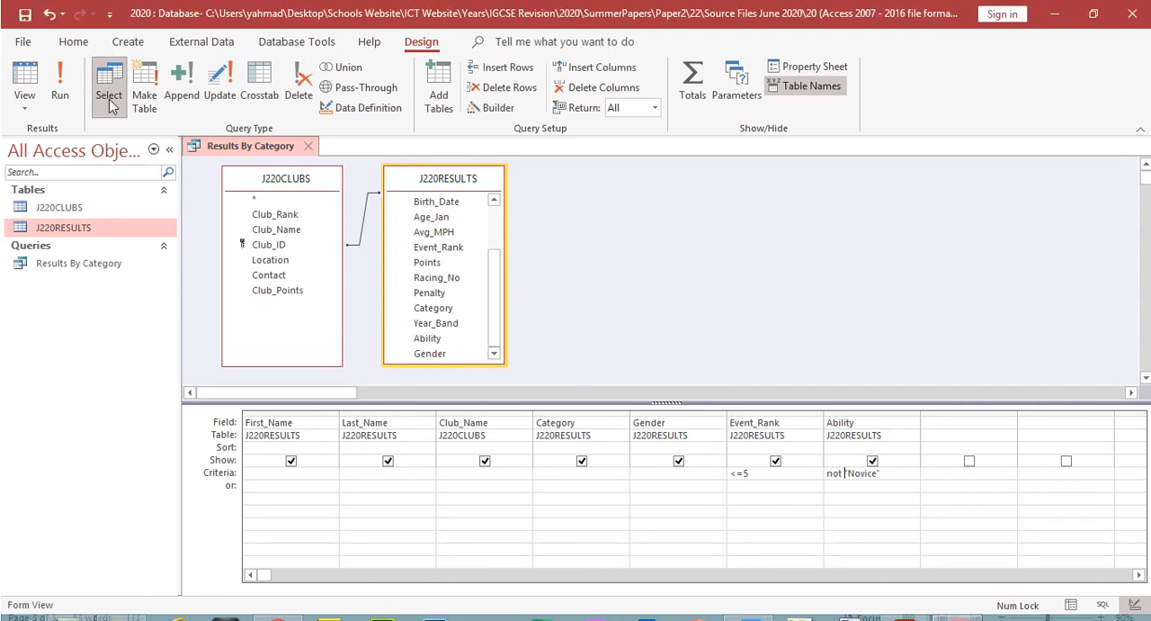
{"action": "left_click", "coordinate": [59, 67]}
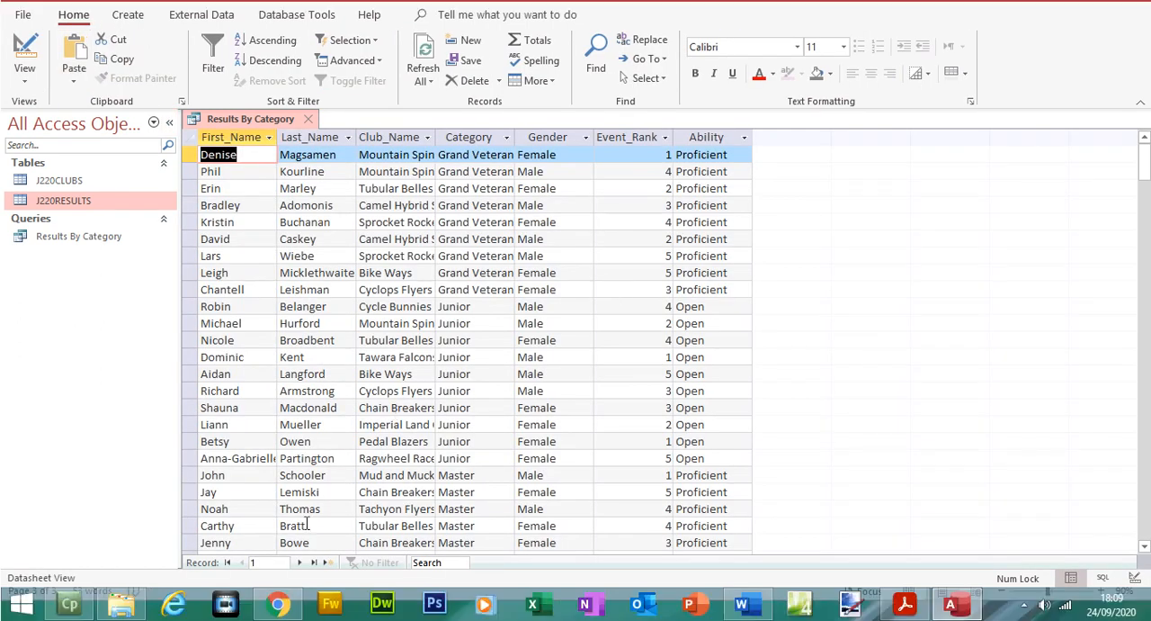
Step: Go to the last record of the rerun query and check its Ability values again, leaving the column unfiltered
{"action": "left_click", "coordinate": [314, 562]}
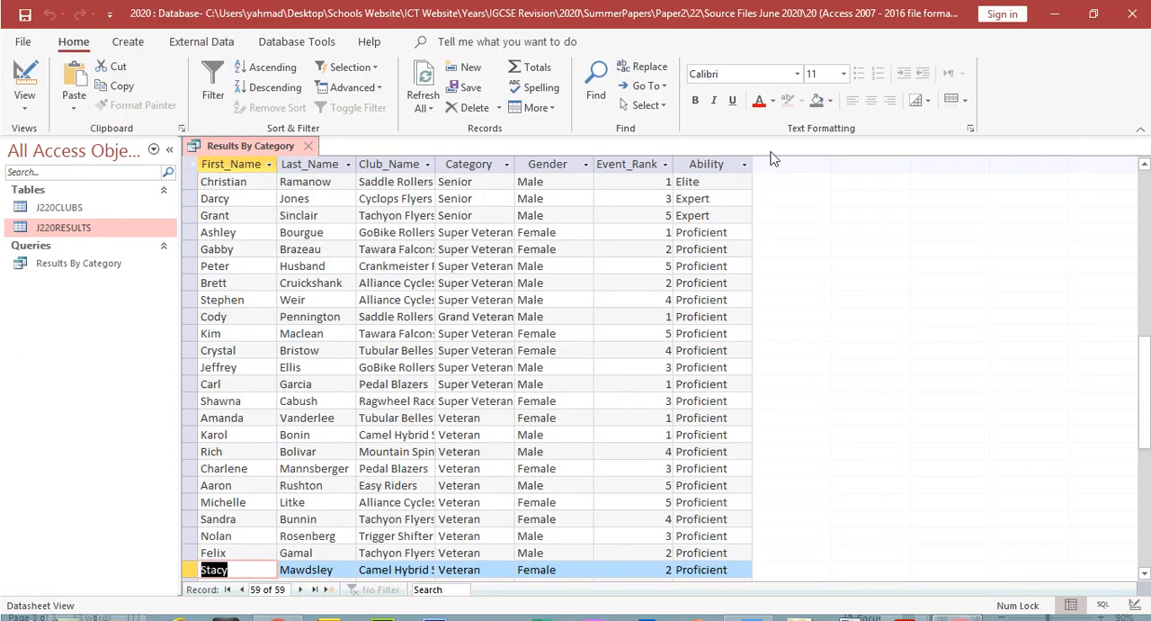
{"action": "left_click", "coordinate": [744, 163]}
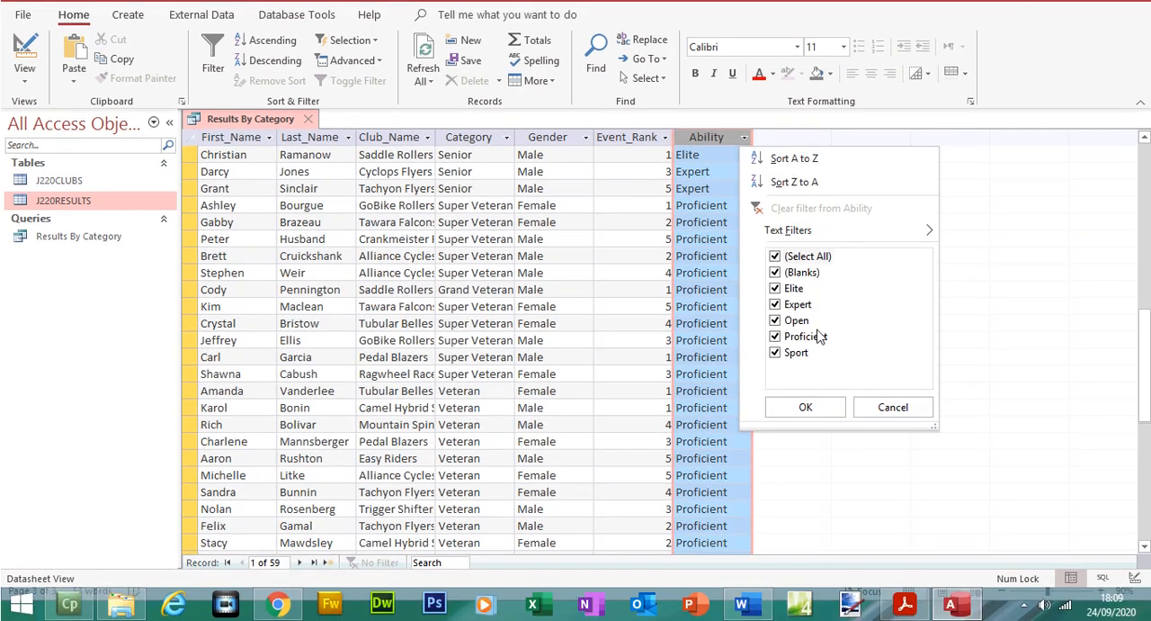
{"action": "left_click", "coordinate": [816, 407]}
Step: Switch to the exam paper in Acrobat Reader and highlight question 22's record selection lines for Event_Rank and Ability
{"action": "left_click", "coordinate": [921, 610]}
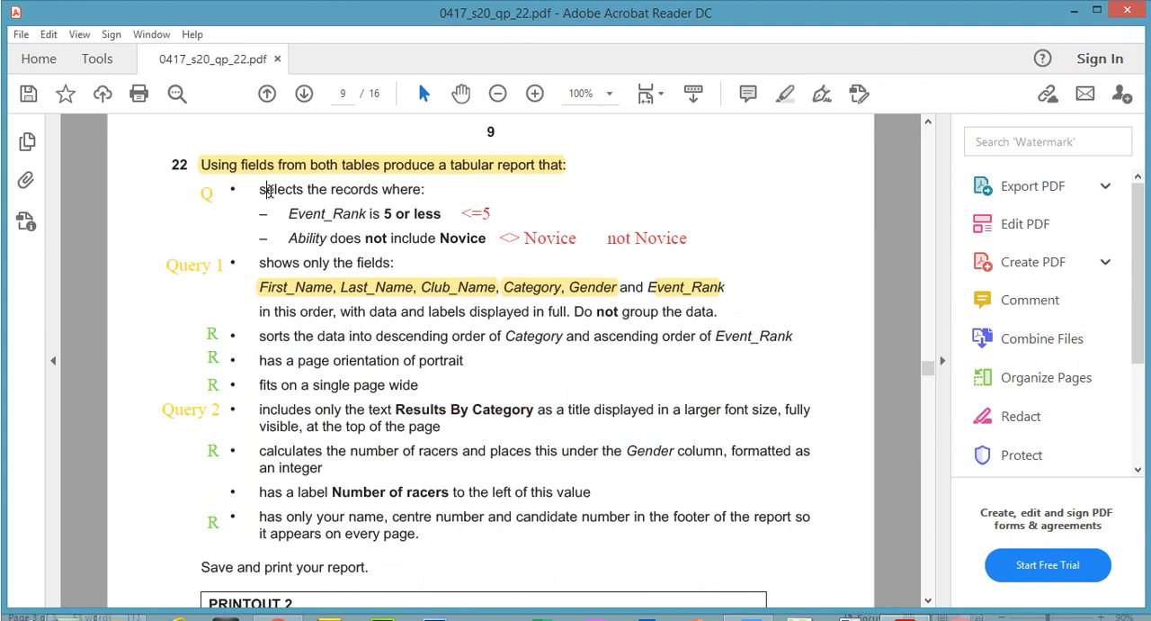
{"action": "left_click_drag", "start_coordinate": [267, 189], "coordinate": [488, 239]}
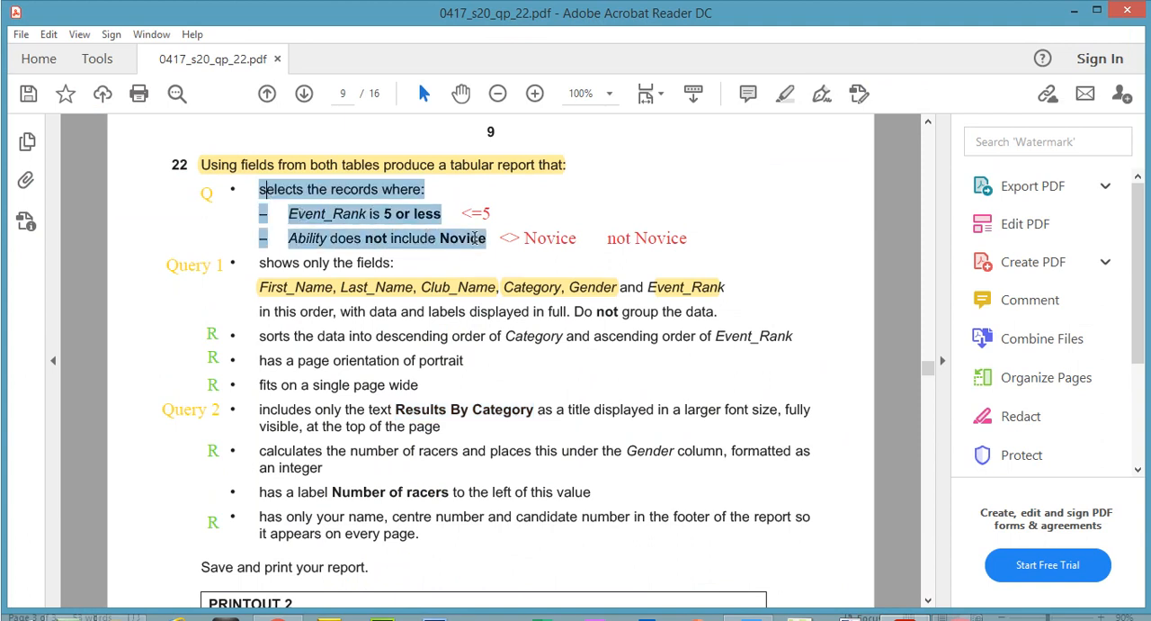
{"action": "left_click", "coordinate": [795, 96]}
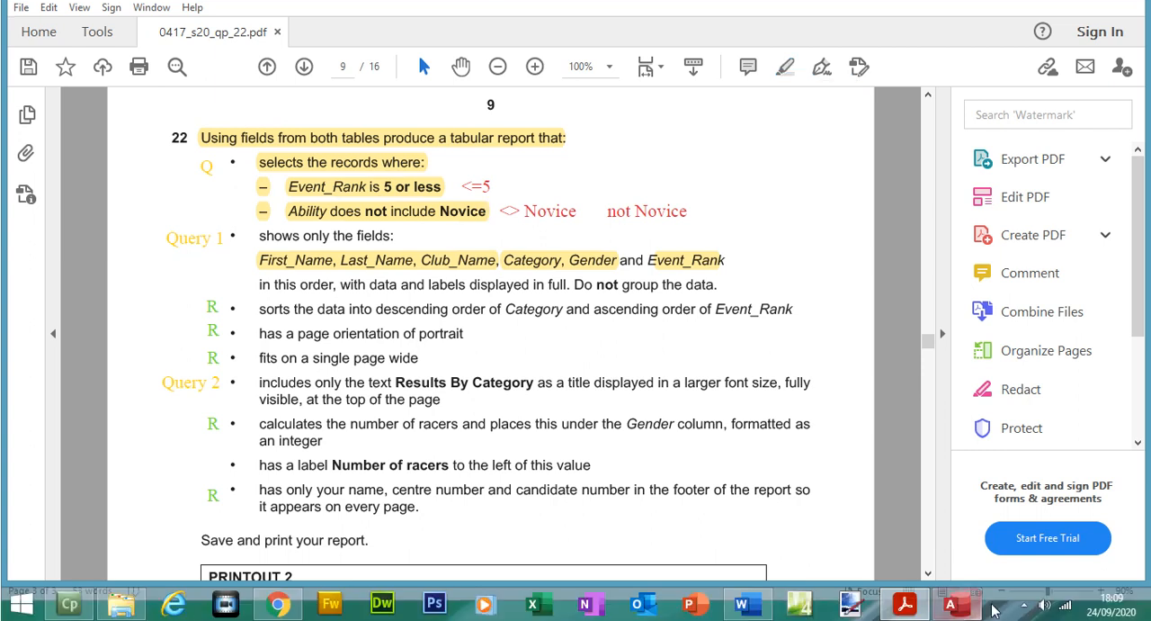
Step: Recheck question 22's field list, hide the Ability column from the Access query's output, and run the query through to its last record
{"action": "left_click", "coordinate": [969, 605]}
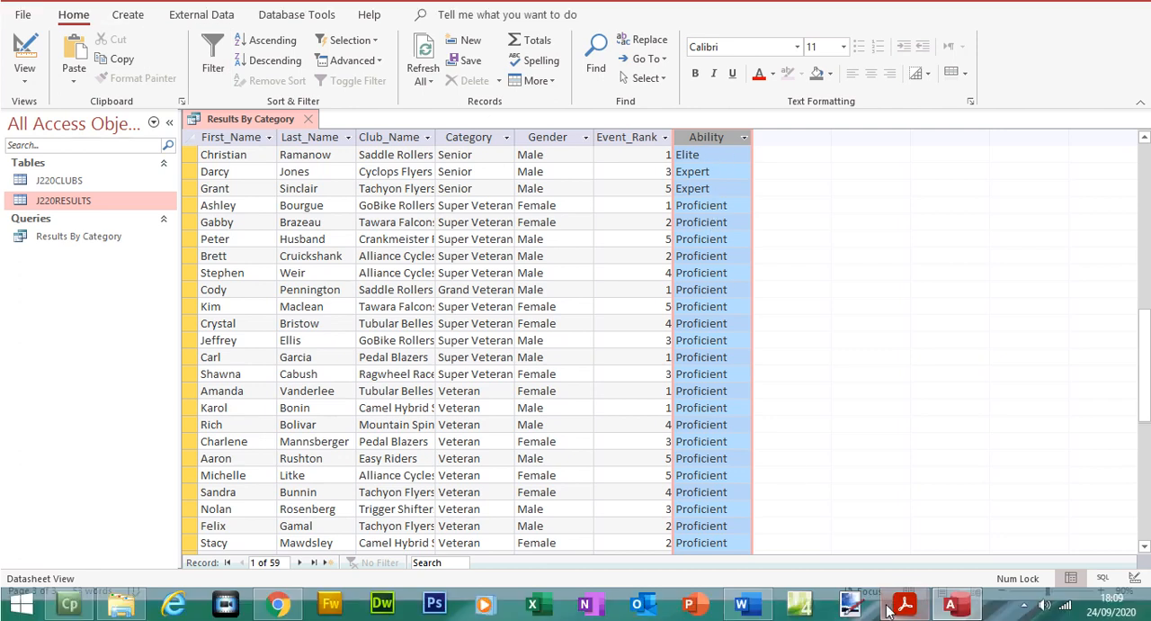
{"action": "left_click", "coordinate": [905, 619]}
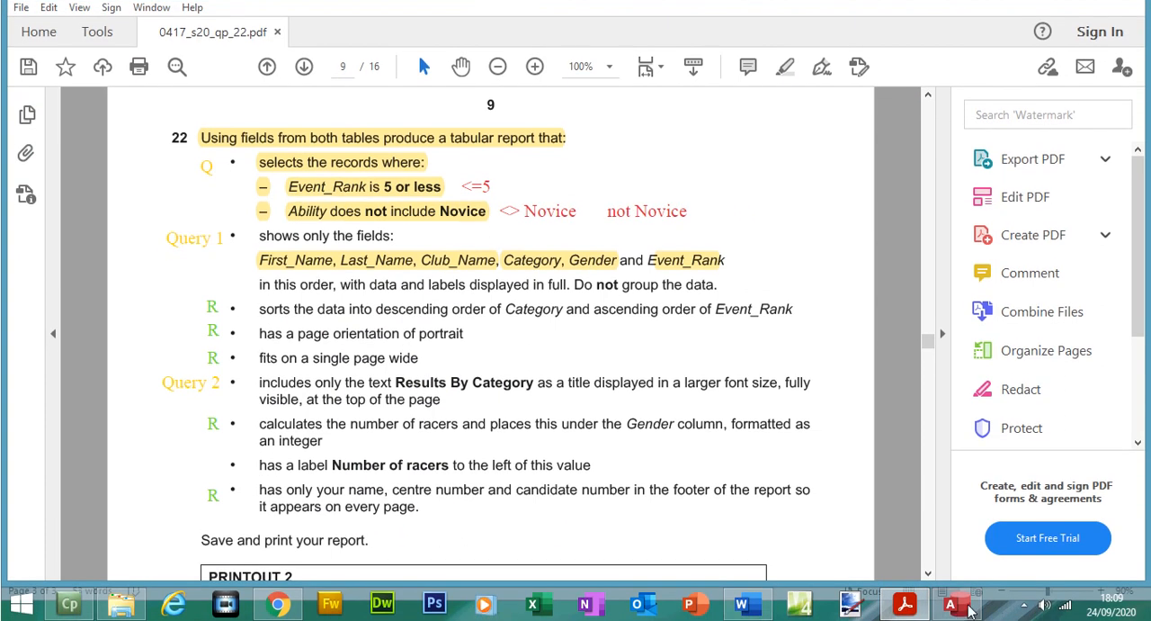
{"action": "left_click", "coordinate": [953, 608]}
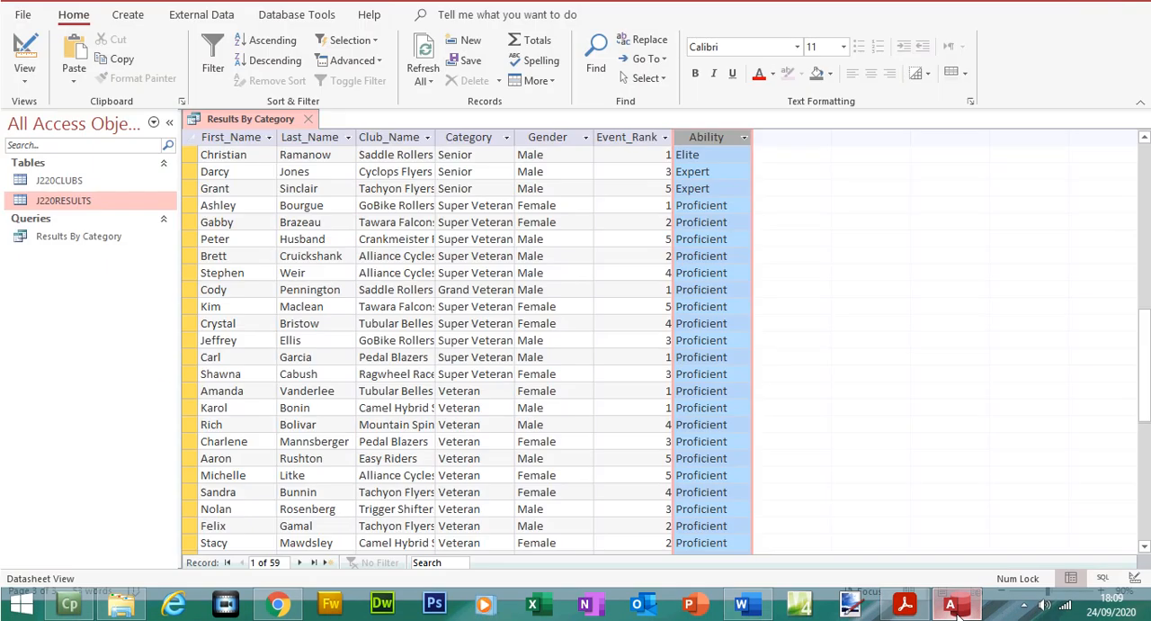
{"action": "left_click", "coordinate": [24, 54]}
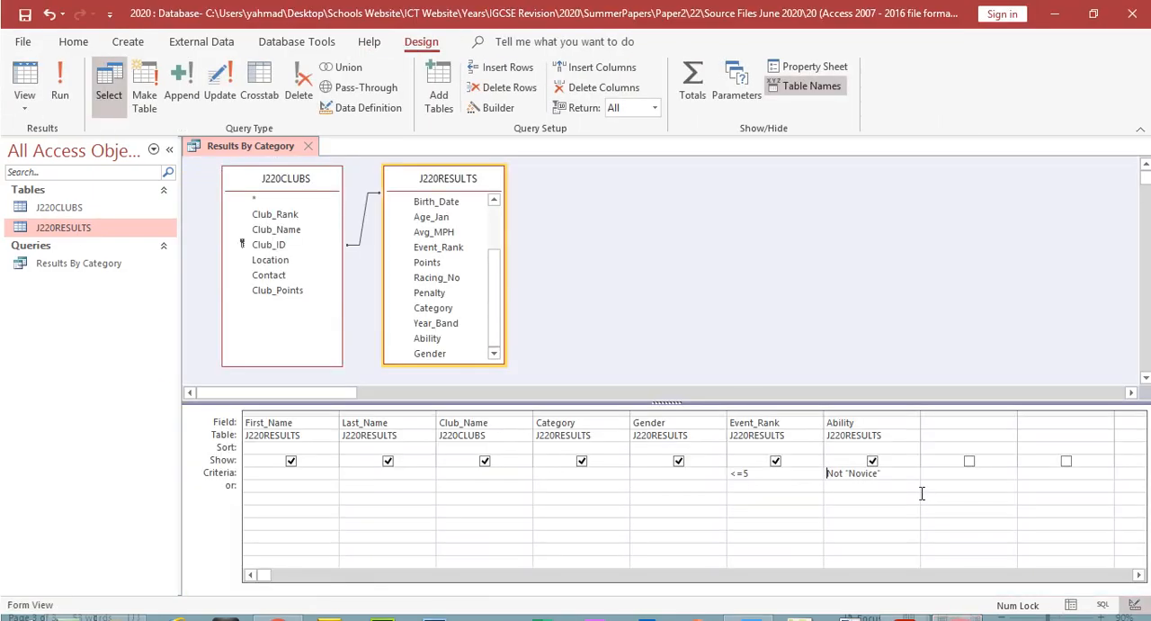
{"action": "left_click", "coordinate": [871, 460]}
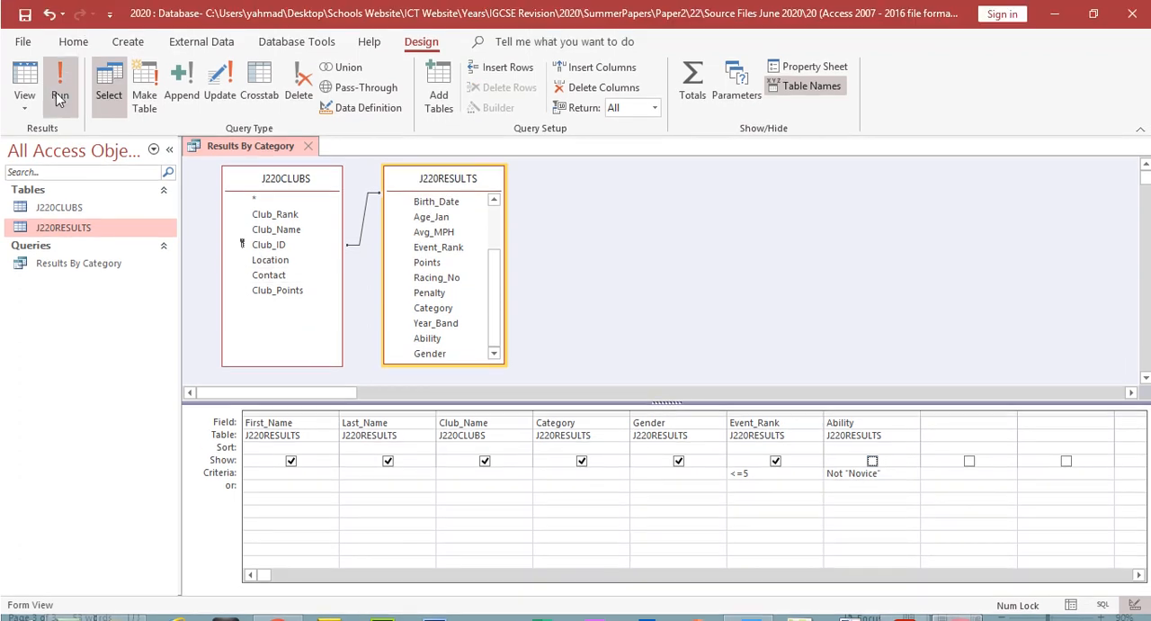
{"action": "left_click", "coordinate": [58, 97]}
{"action": "left_click", "coordinate": [314, 589]}
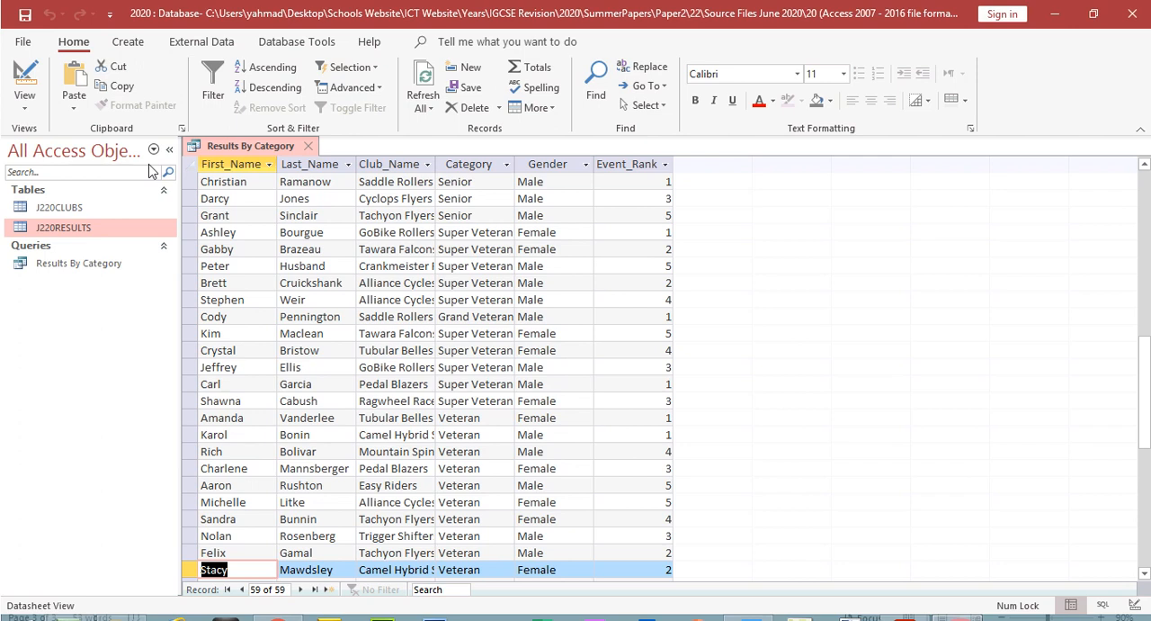
Step: Start the Report Wizard from the Results By Category query, saving the query as part of it
{"action": "left_click", "coordinate": [135, 45]}
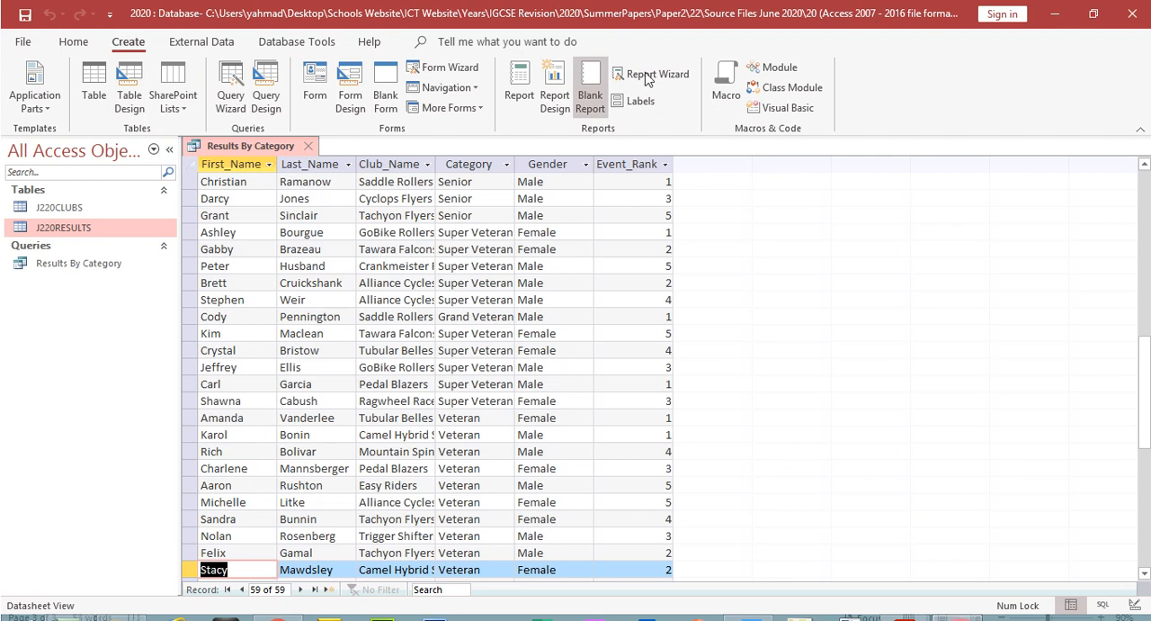
{"action": "left_click", "coordinate": [685, 81]}
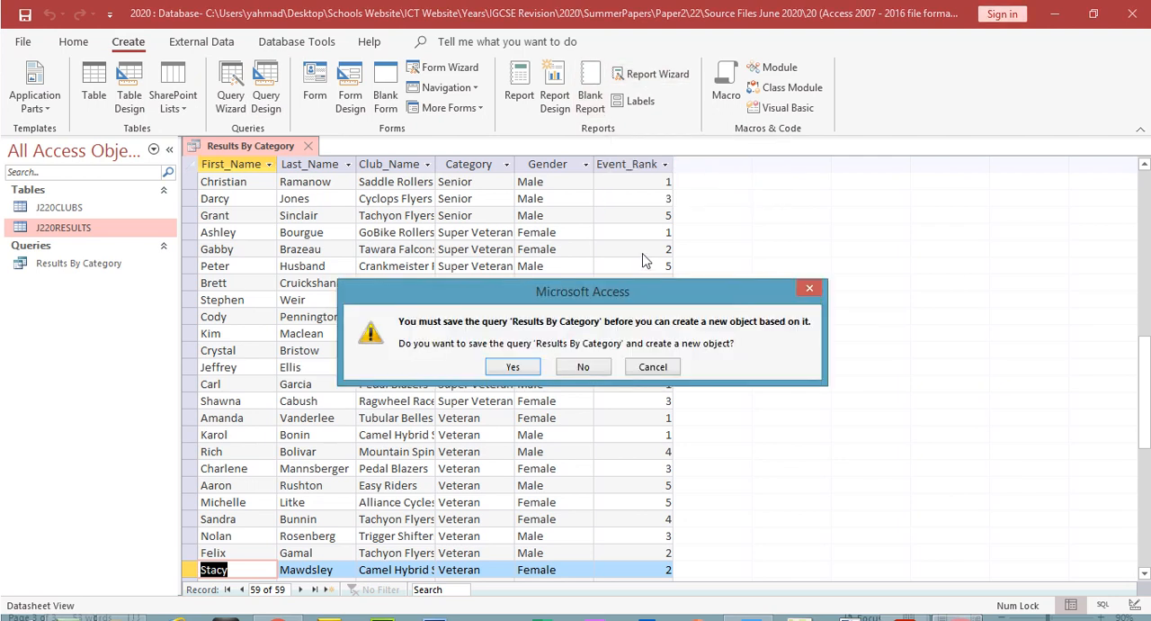
{"action": "left_click", "coordinate": [513, 366]}
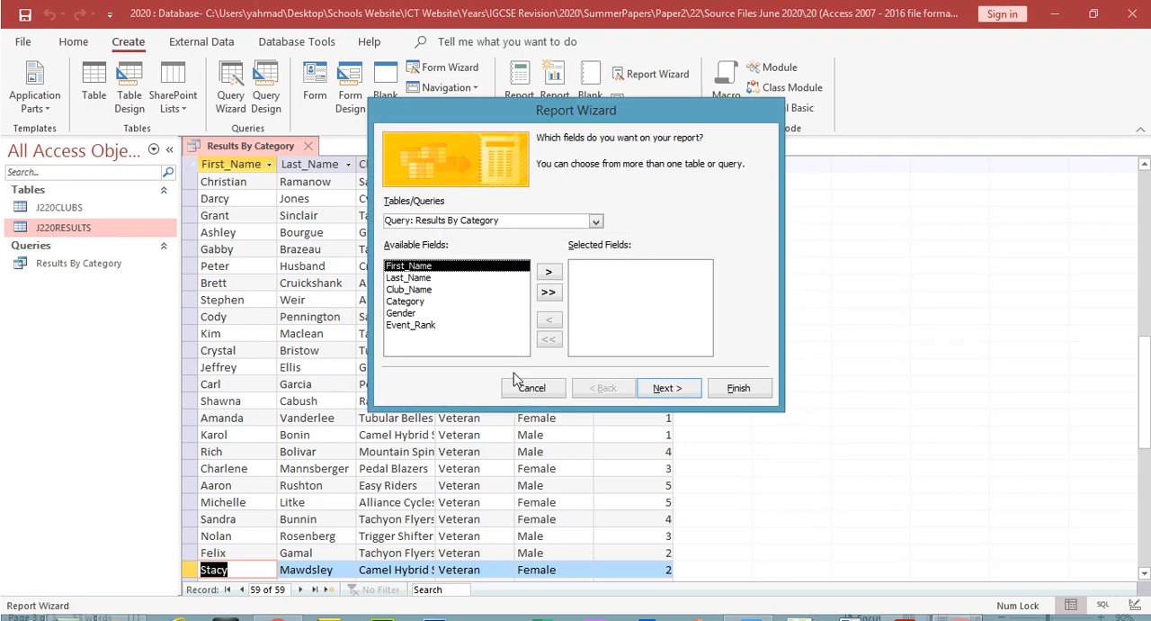
Step: Include all six fields of the Results By Category query in the report and continue without any grouping levels
{"action": "left_click", "coordinate": [549, 292]}
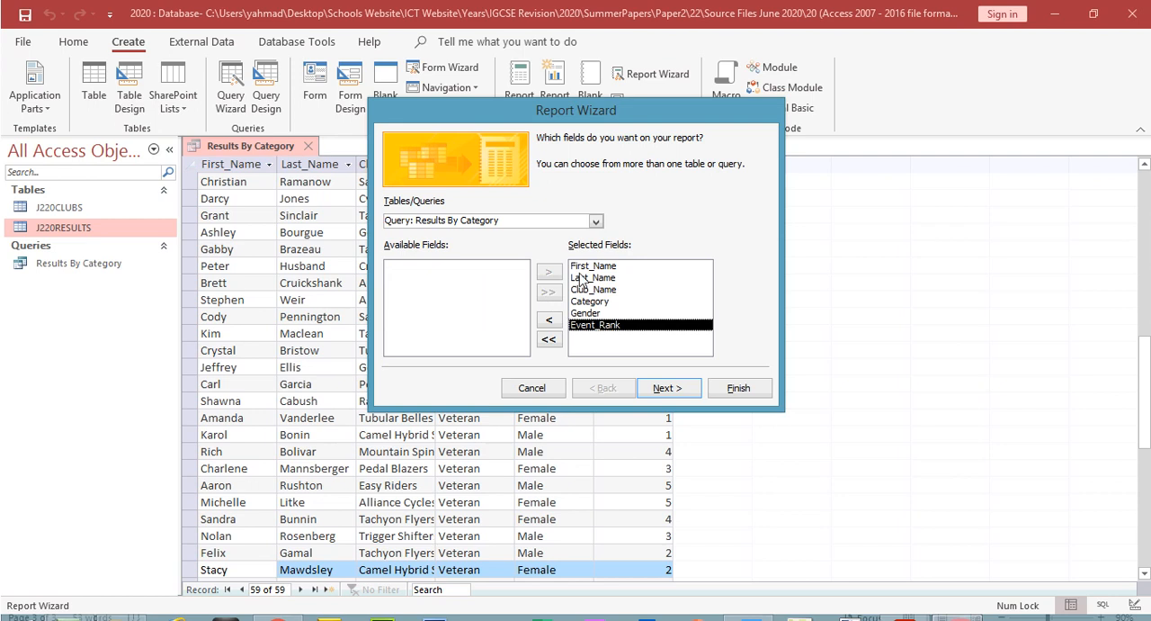
{"action": "left_click", "coordinate": [663, 389]}
{"action": "left_click", "coordinate": [663, 390]}
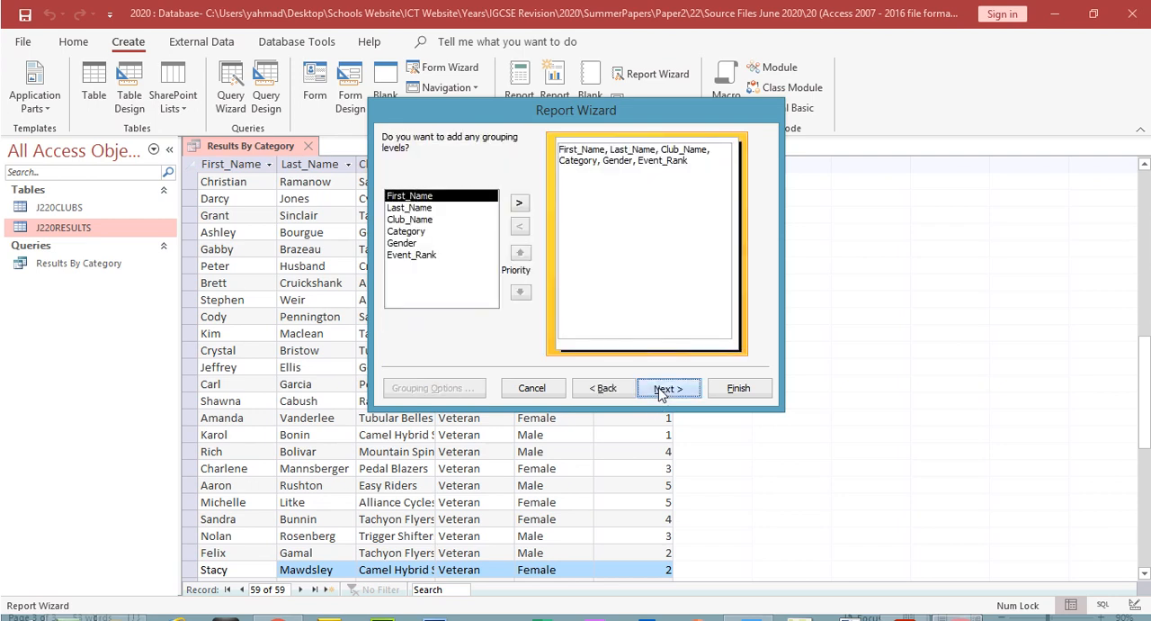
{"action": "left_click", "coordinate": [663, 388]}
Step: Switch to the exam paper in Acrobat Reader and highlight "sorts the data into descending order of Category" in question 22
{"action": "left_click", "coordinate": [905, 604]}
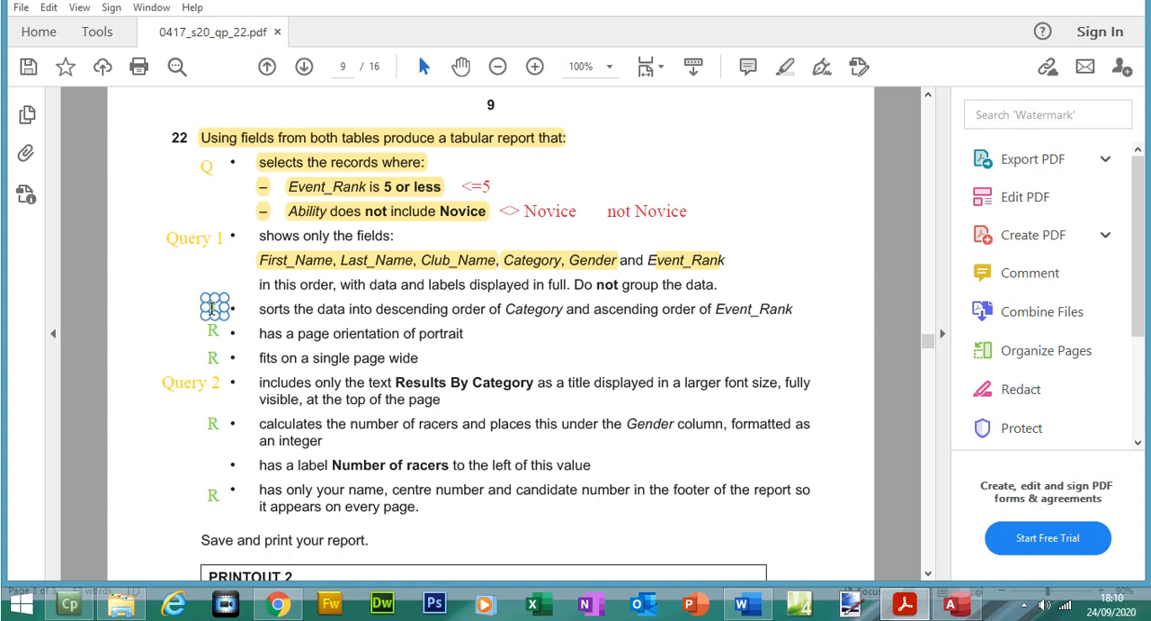
{"action": "left_click_drag", "start_coordinate": [259, 309], "coordinate": [550, 316]}
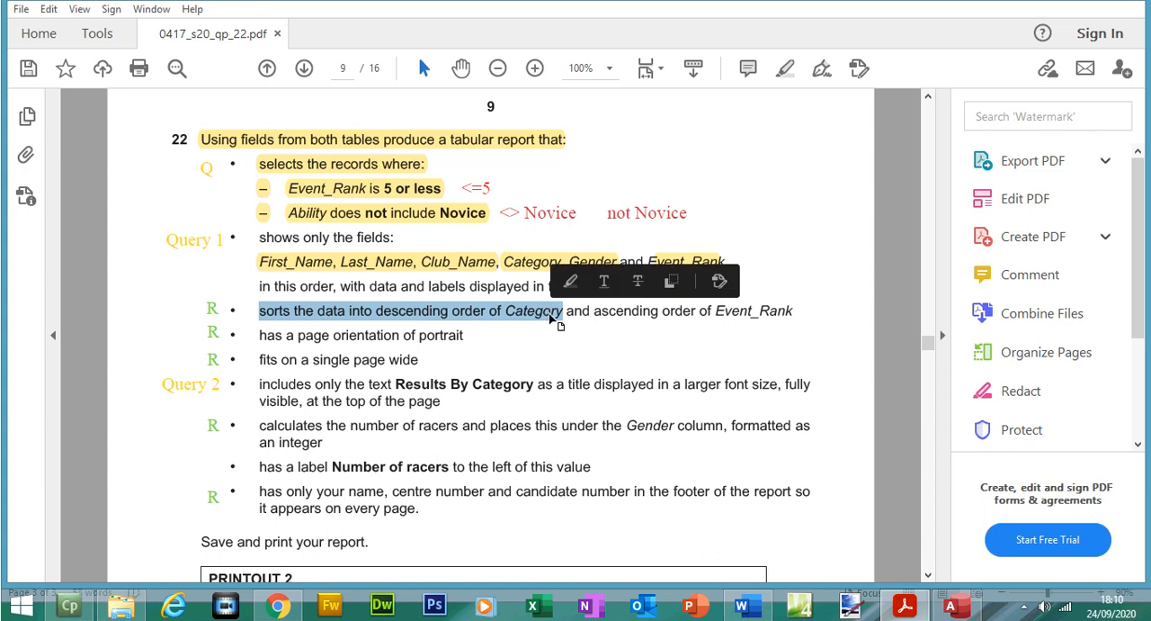
{"action": "left_click", "coordinate": [570, 281]}
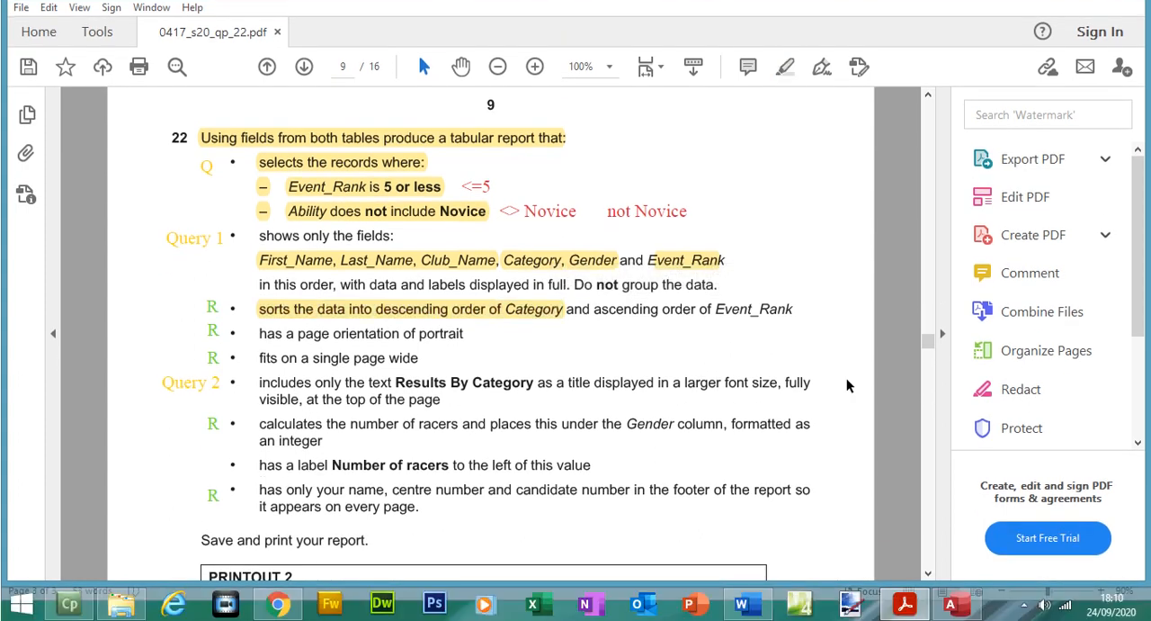
Step: Return to the Report Wizard in Access and set Category in descending order as the first sort
{"action": "left_click", "coordinate": [962, 601]}
{"action": "left_click", "coordinate": [682, 168]}
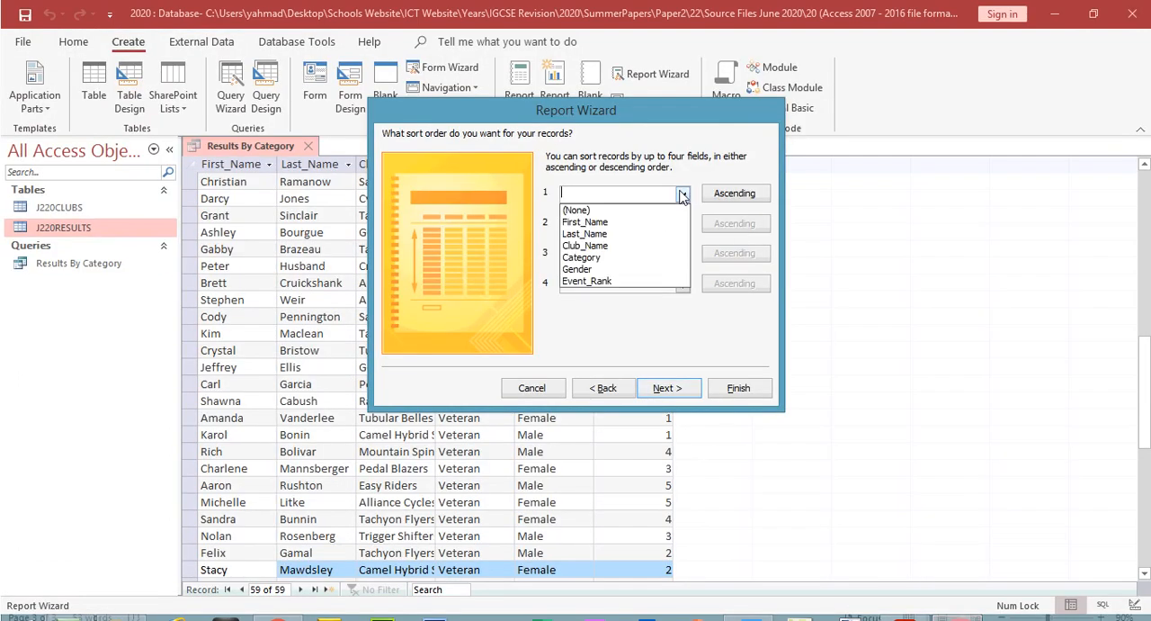
{"action": "left_click", "coordinate": [617, 258]}
{"action": "left_click", "coordinate": [729, 197]}
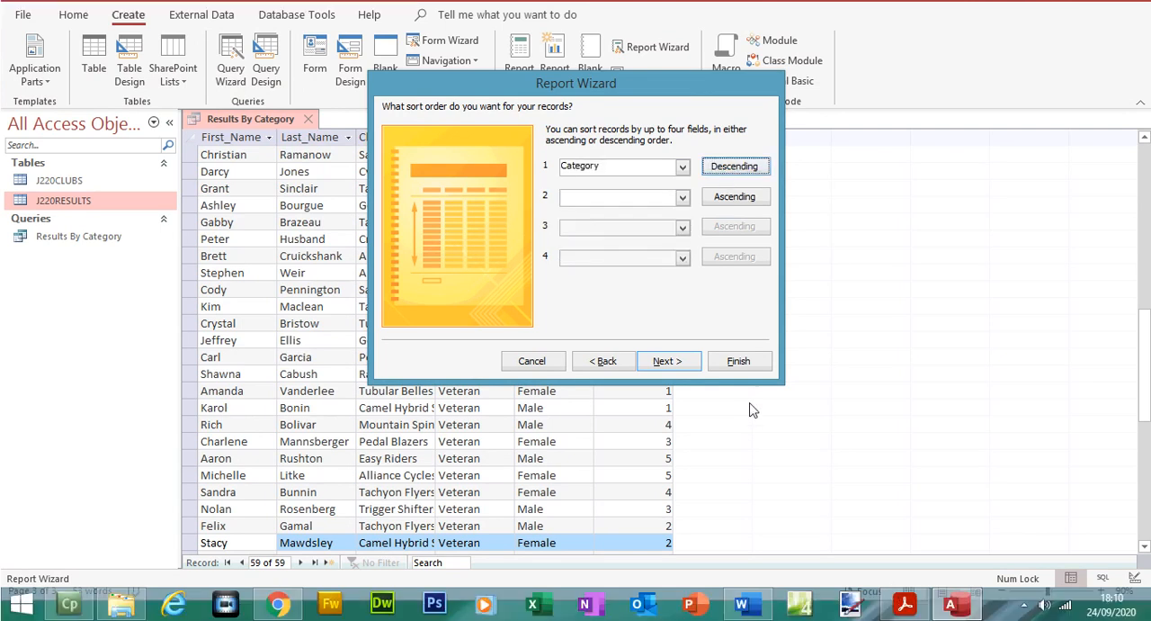
Step: Consult the second sort requirement in question 22, set Event_Rank ascending as the report's second sort, and continue to the layout options
{"action": "left_click", "coordinate": [904, 604]}
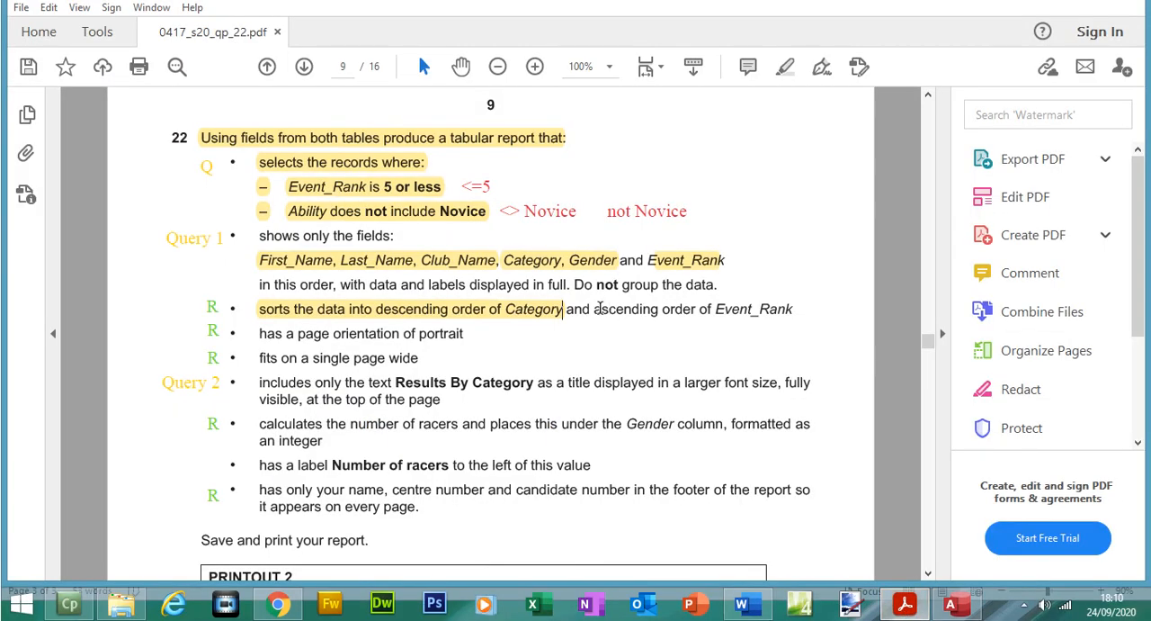
{"action": "left_click_drag", "start_coordinate": [595, 309], "coordinate": [776, 325]}
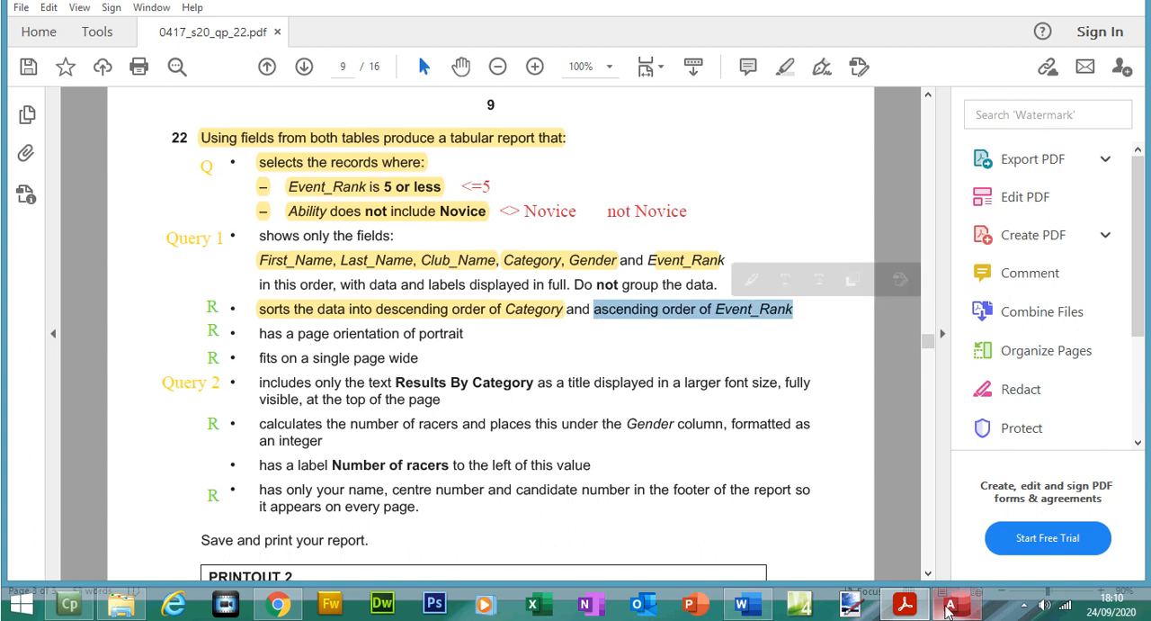
{"action": "left_click", "coordinate": [951, 604]}
{"action": "left_click", "coordinate": [678, 191]}
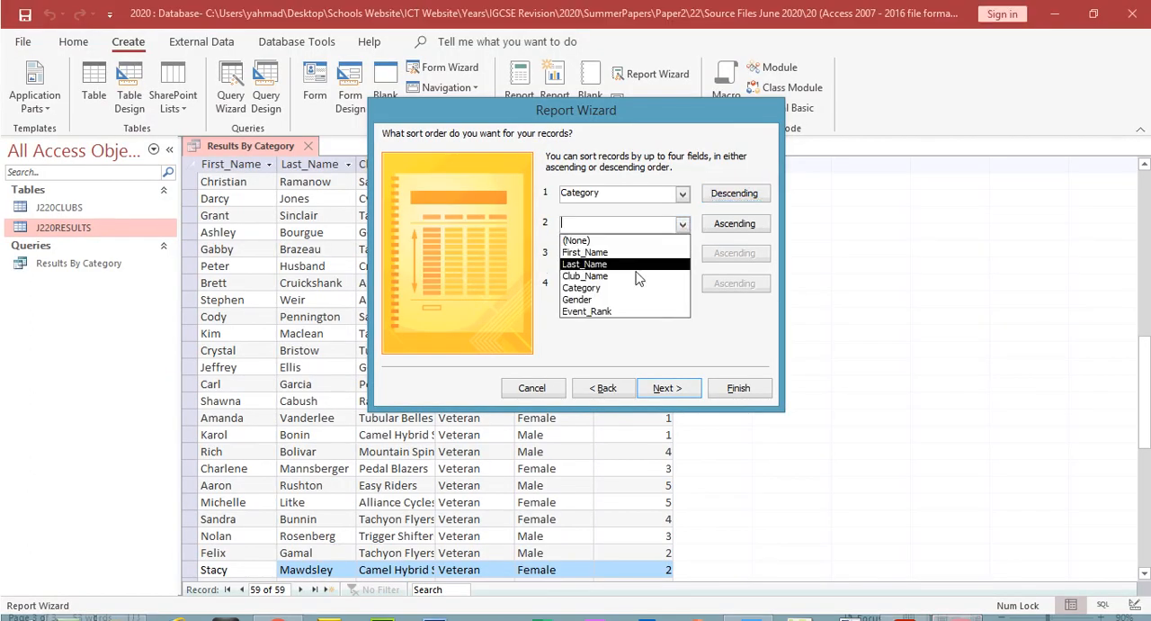
{"action": "left_click", "coordinate": [619, 312]}
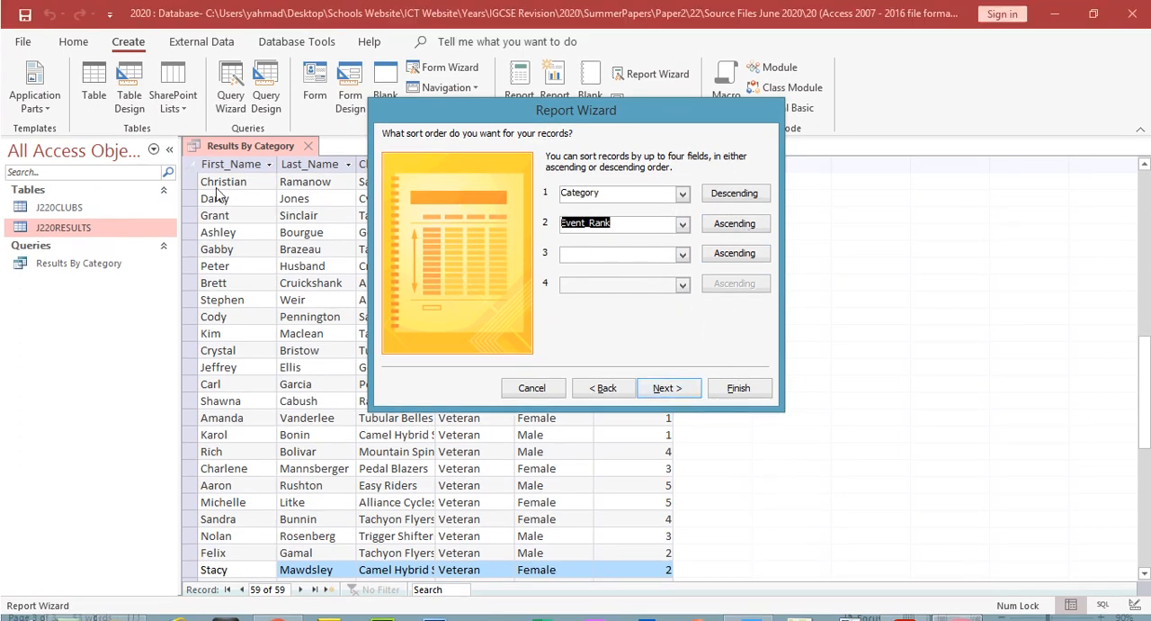
{"action": "left_click_drag", "start_coordinate": [462, 106], "coordinate": [427, 248]}
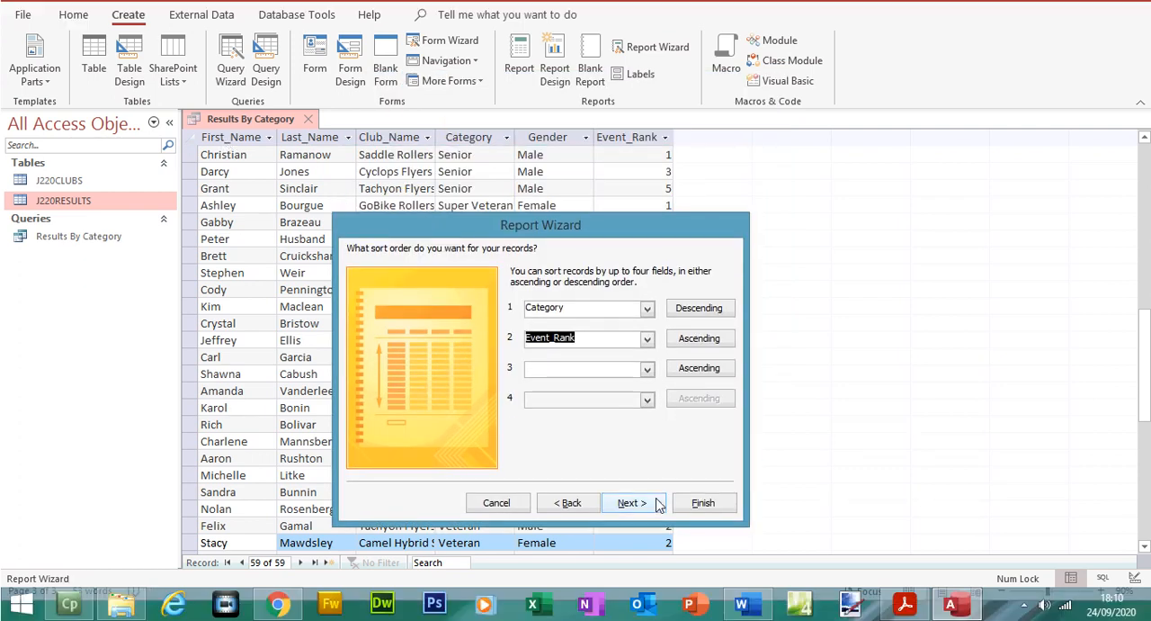
{"action": "left_click", "coordinate": [657, 527]}
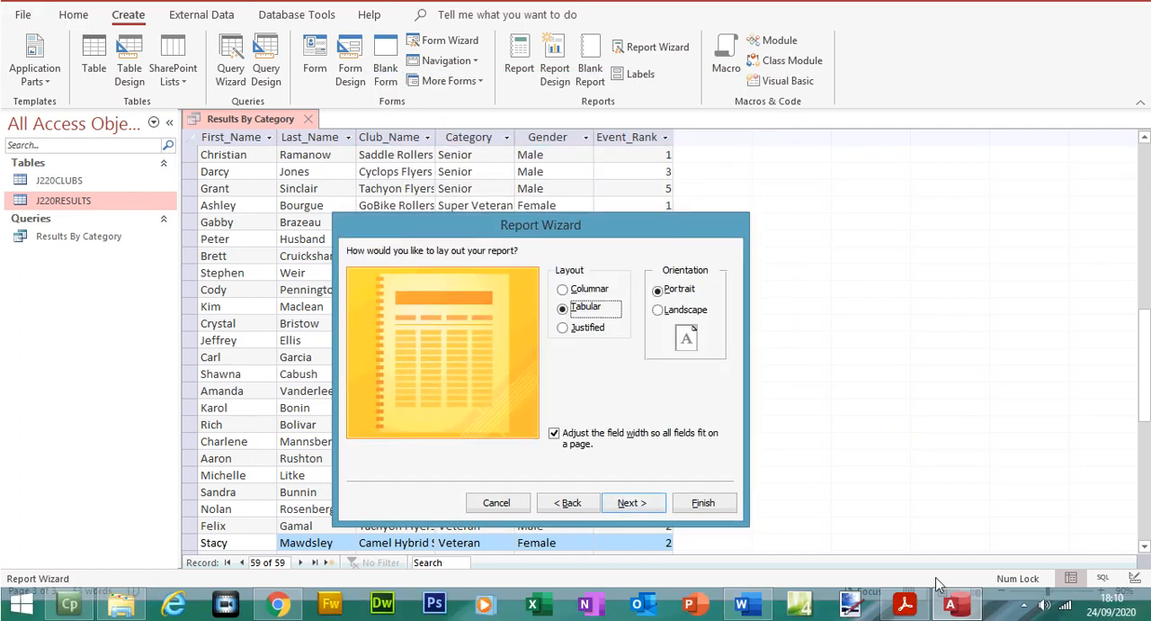
Step: Switch to the exam paper and highlight "ascending order of Event_Rank" and "has a page orientation of portrait" in question 22
{"action": "left_click", "coordinate": [905, 603]}
{"action": "left_click", "coordinate": [781, 96]}
{"action": "left_click_drag", "start_coordinate": [260, 360], "coordinate": [464, 334]}
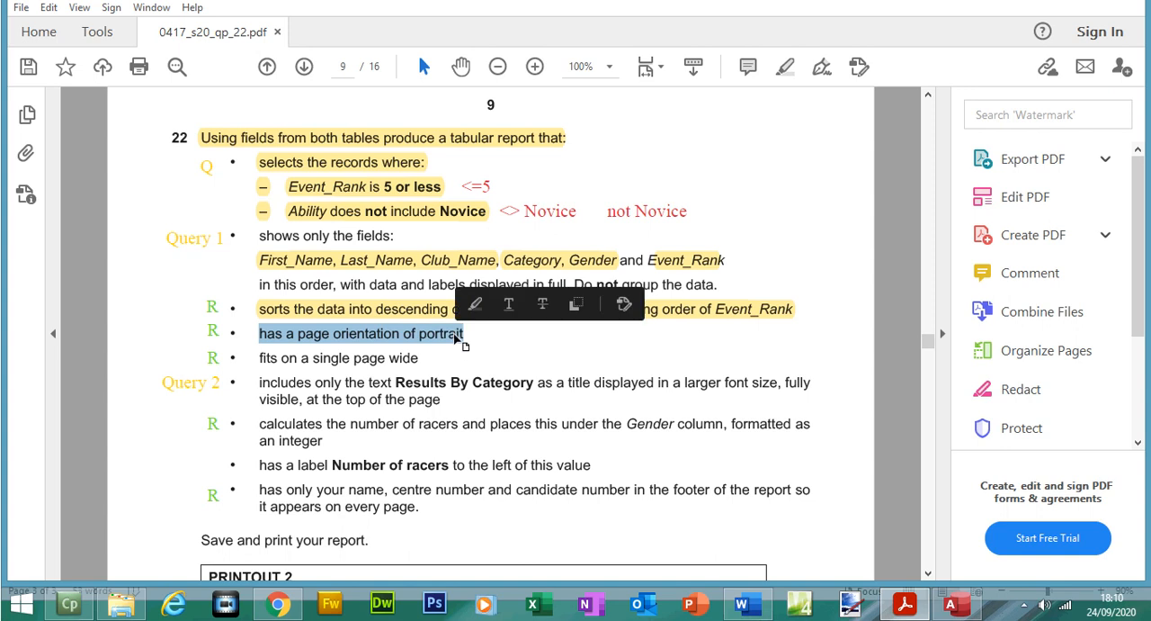
{"action": "left_click", "coordinate": [786, 68]}
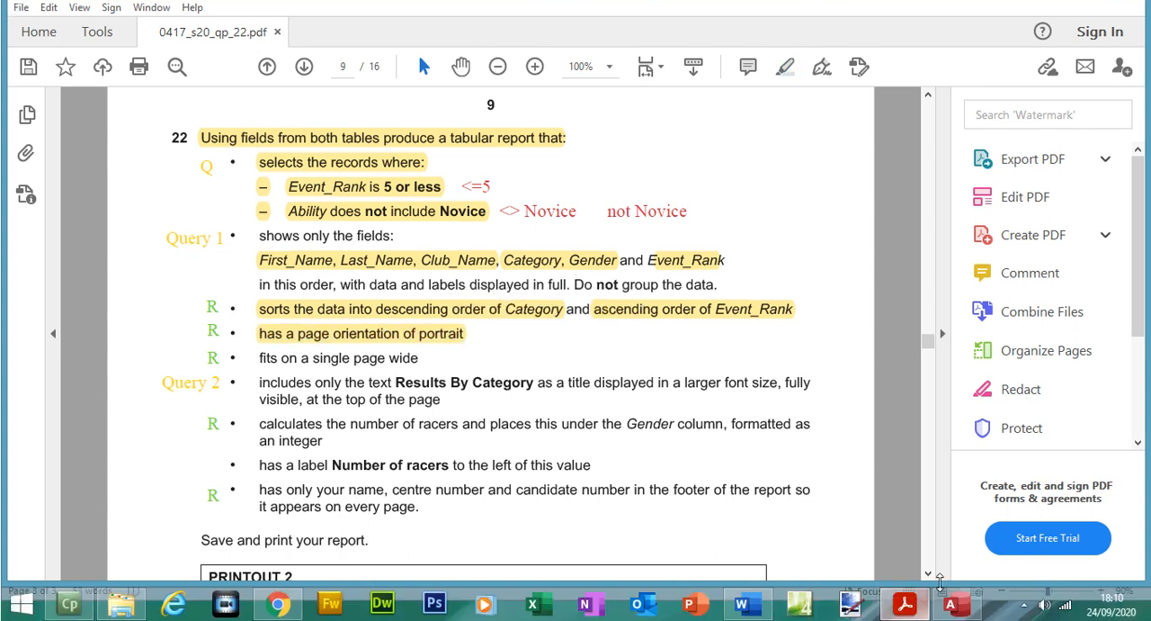
Step: Continue past the report layout options in Access, and copy the title text "Results By Category" from question 22 in the exam paper
{"action": "left_click", "coordinate": [951, 613]}
{"action": "left_click", "coordinate": [651, 515]}
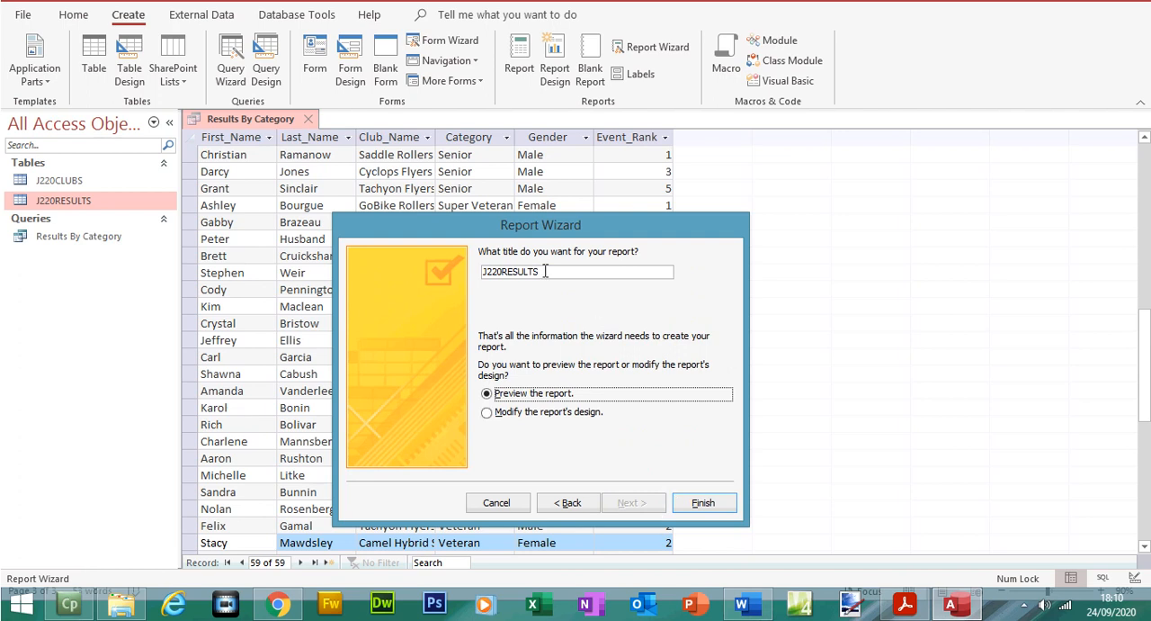
{"action": "left_click", "coordinate": [904, 603]}
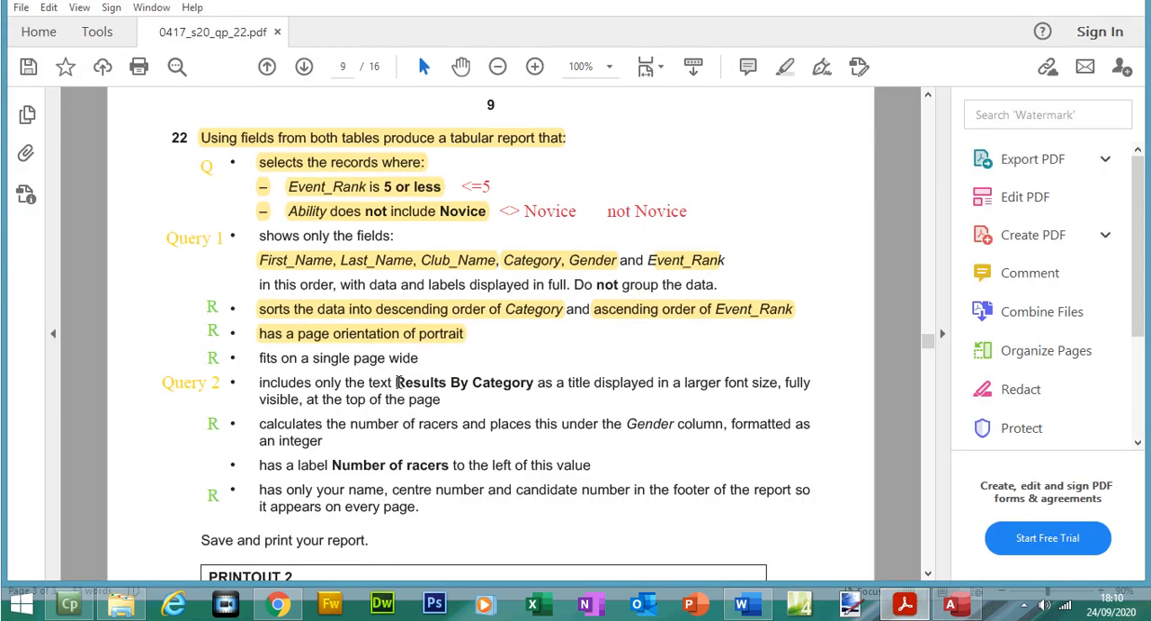
{"action": "left_click_drag", "start_coordinate": [396, 382], "coordinate": [488, 383]}
{"action": "right_click", "coordinate": [500, 388]}
{"action": "left_click", "coordinate": [530, 398]}
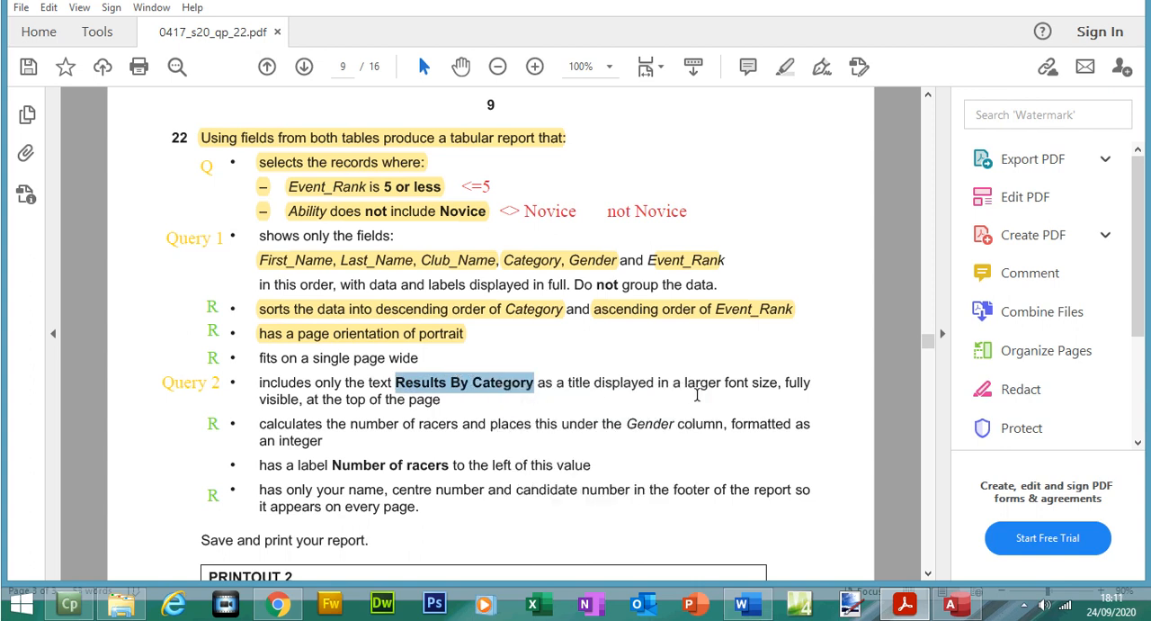
Step: Return to the Report Wizard in Access, title the report "Results By Category", and finish it with a preview
{"action": "left_click", "coordinate": [949, 603]}
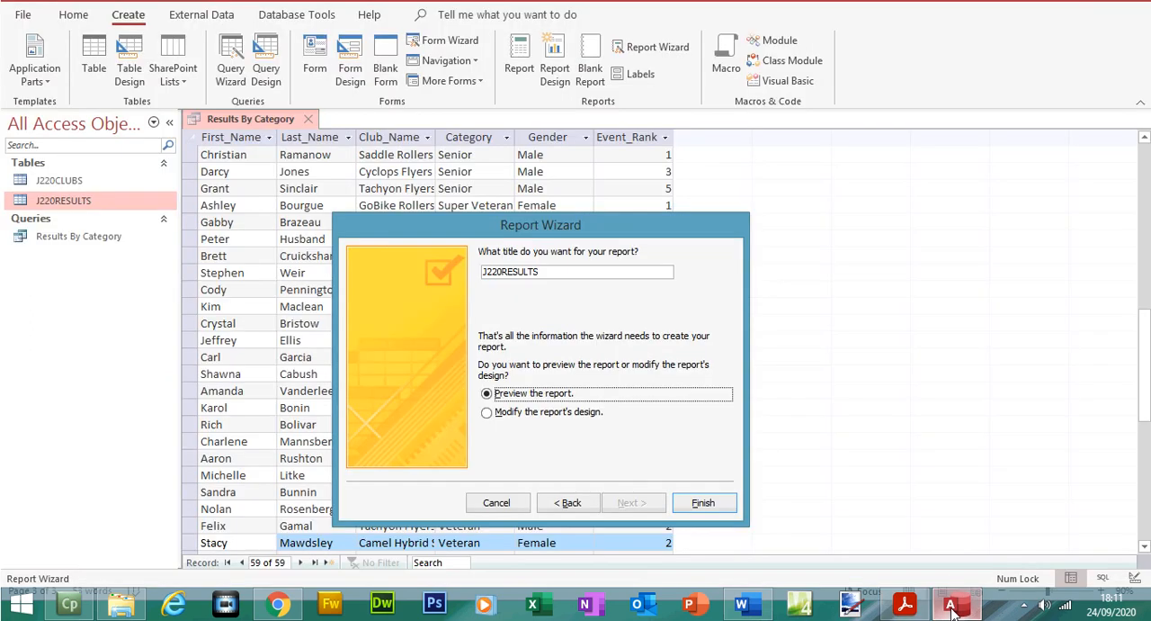
{"action": "double_click", "coordinate": [583, 270]}
{"action": "key", "text": "ctrl+v"}
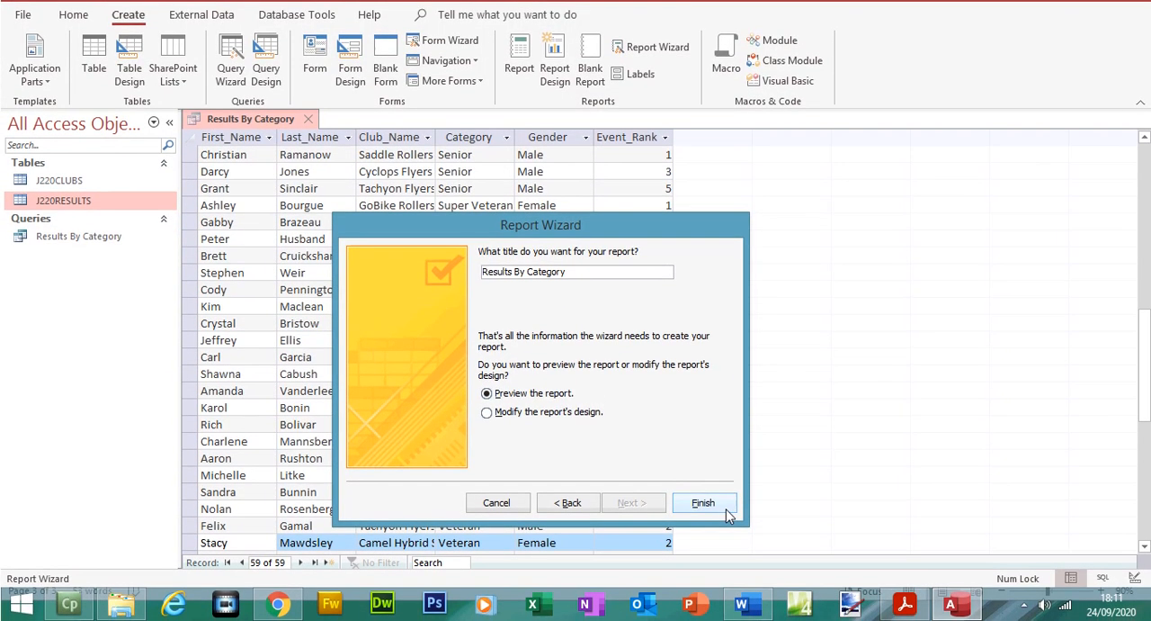
{"action": "left_click", "coordinate": [703, 529]}
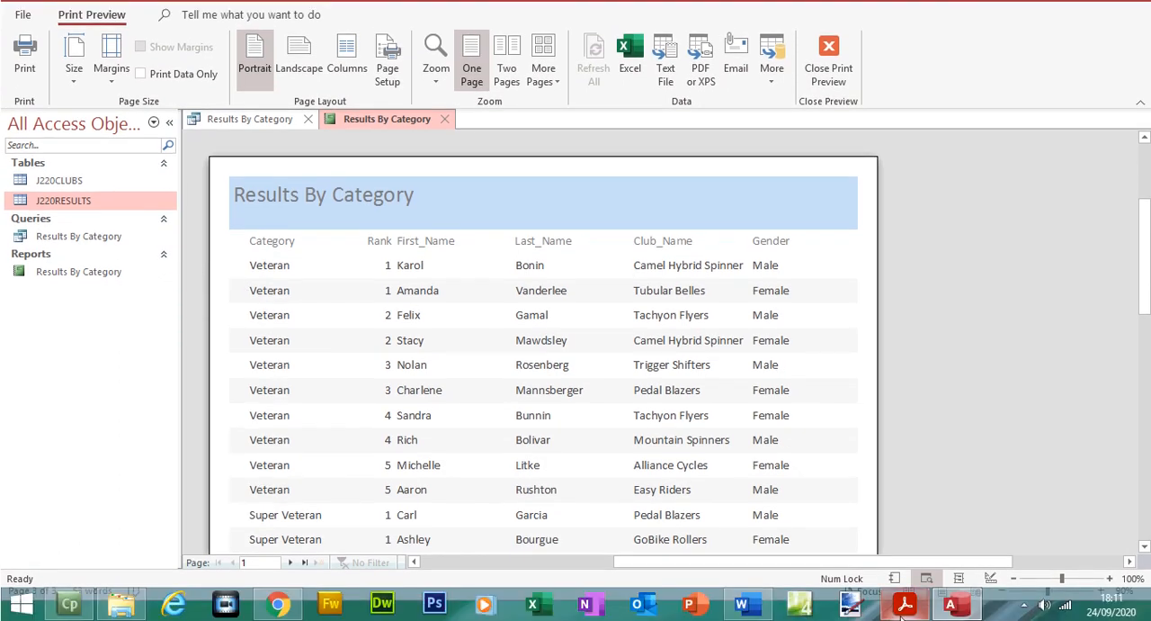
Step: Switch to the exam paper in Acrobat Reader and highlight "this order, with data and labels displayed" in question 22
{"action": "left_click", "coordinate": [905, 601]}
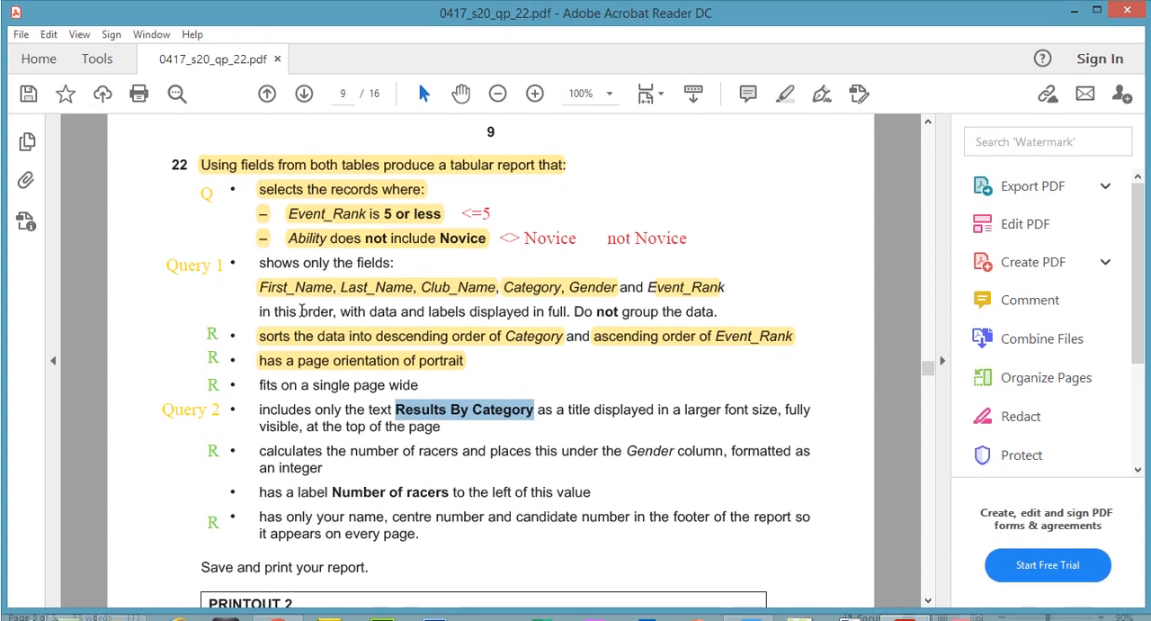
{"action": "left_click_drag", "start_coordinate": [272, 311], "coordinate": [530, 311]}
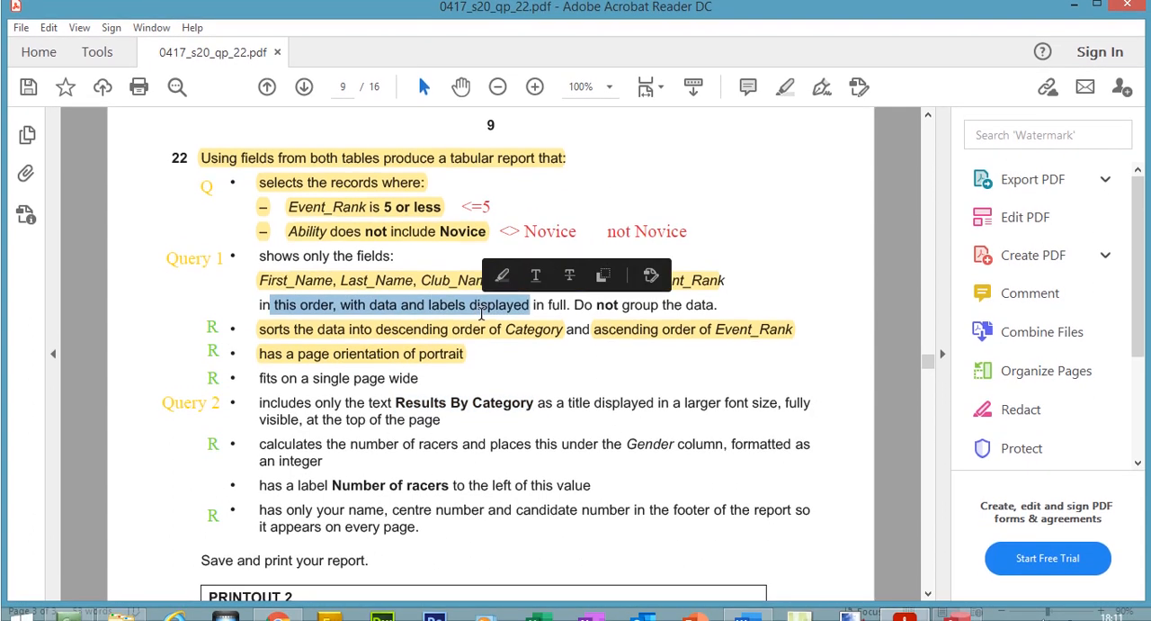
{"action": "left_click", "coordinate": [789, 92]}
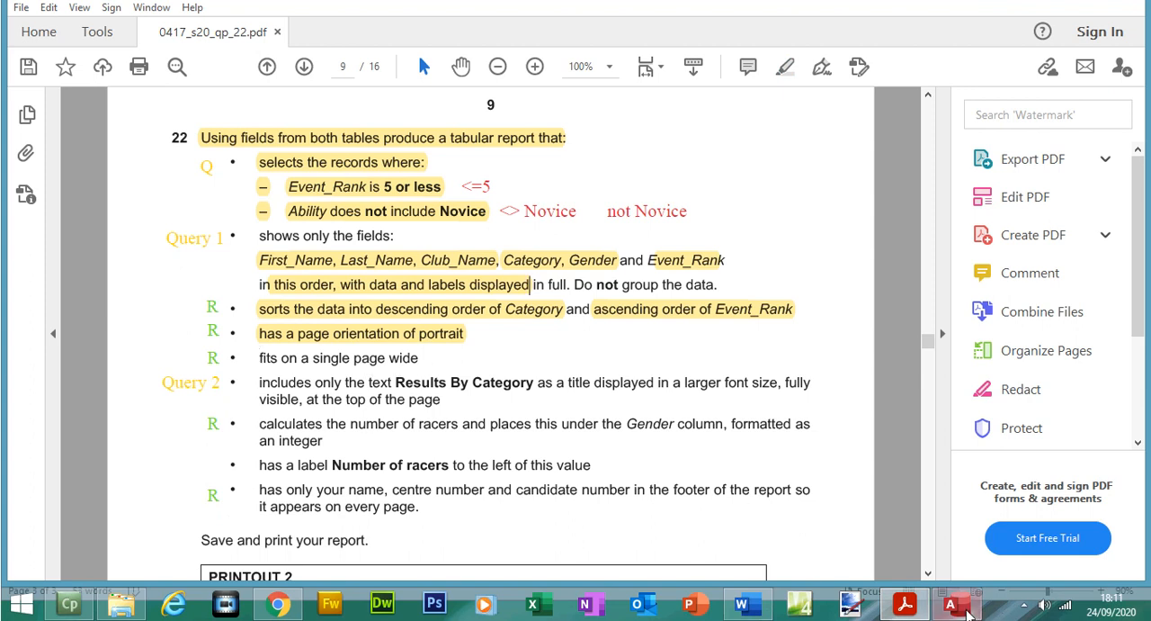
Step: Return to Access, close the report's print preview, narrow the Field List pane, and show the report in Layout View
{"action": "left_click", "coordinate": [951, 603]}
{"action": "left_click", "coordinate": [833, 78]}
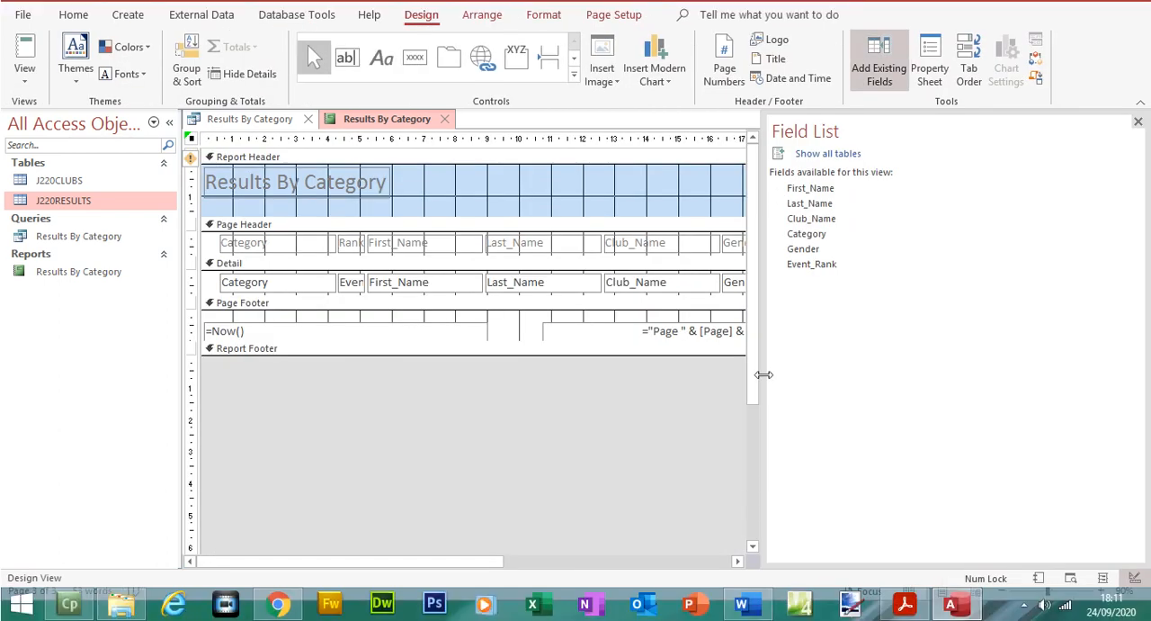
{"action": "left_click_drag", "start_coordinate": [761, 370], "coordinate": [1003, 369]}
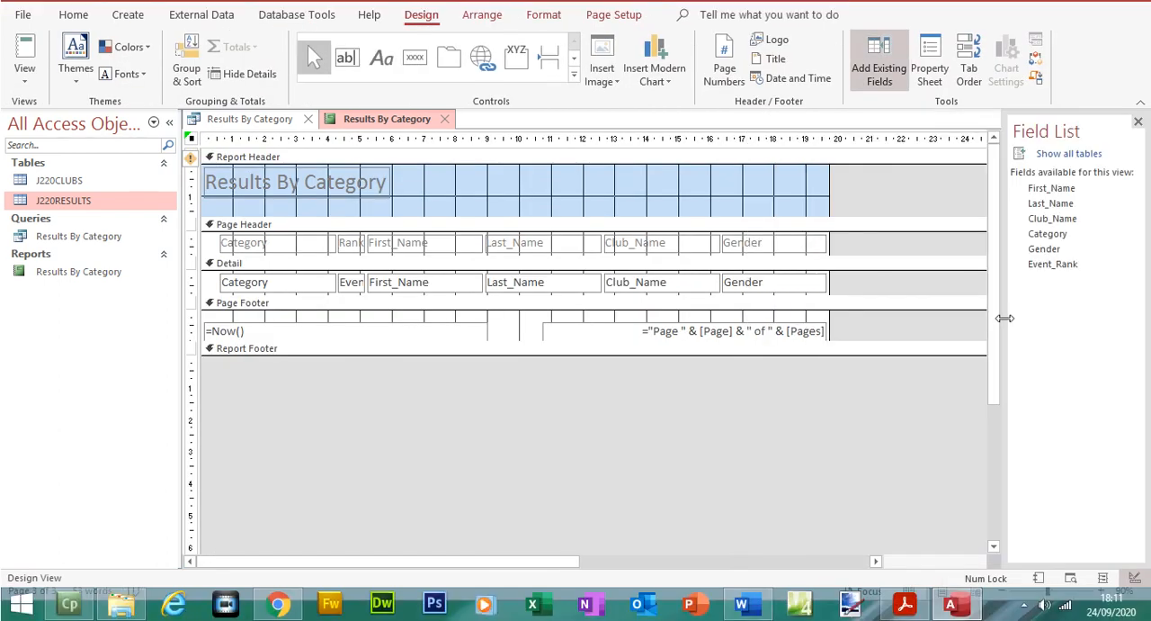
{"action": "left_click", "coordinate": [25, 101]}
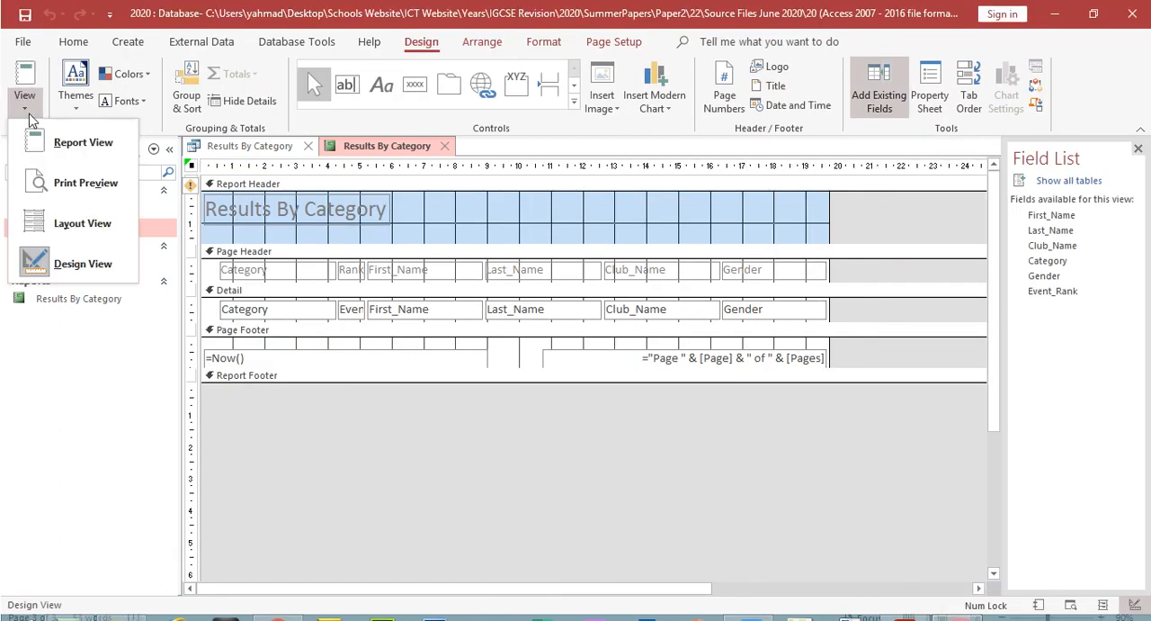
{"action": "left_click", "coordinate": [54, 222]}
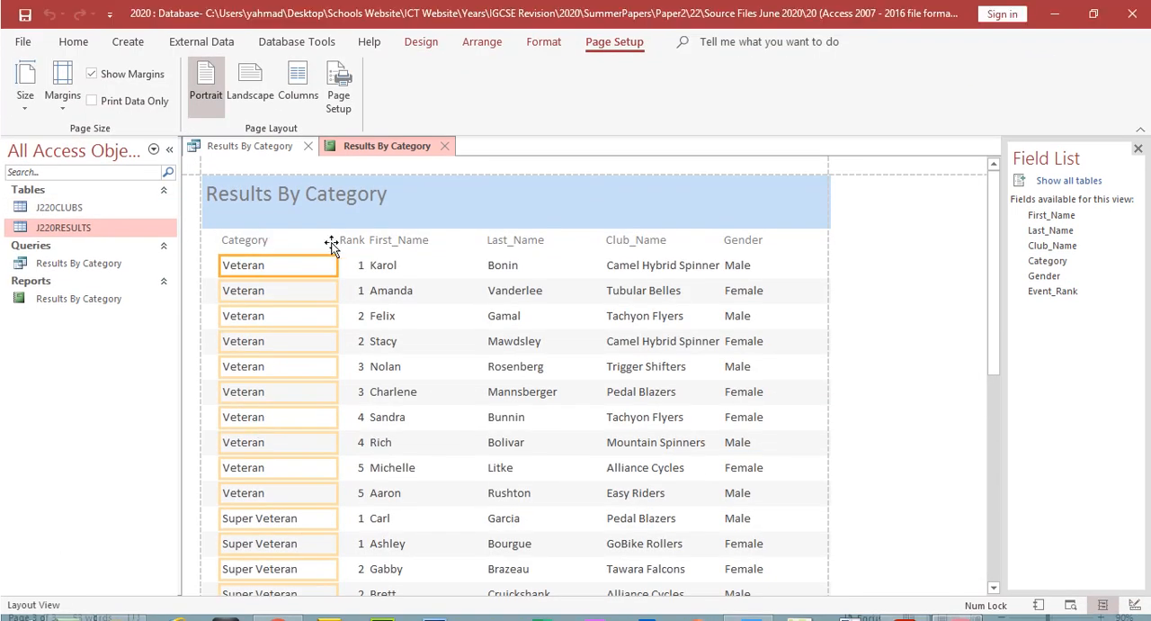
Step: Narrow the First_Name column from its left edge and move the Rank column right, beside First_Name
{"action": "left_click", "coordinate": [390, 239]}
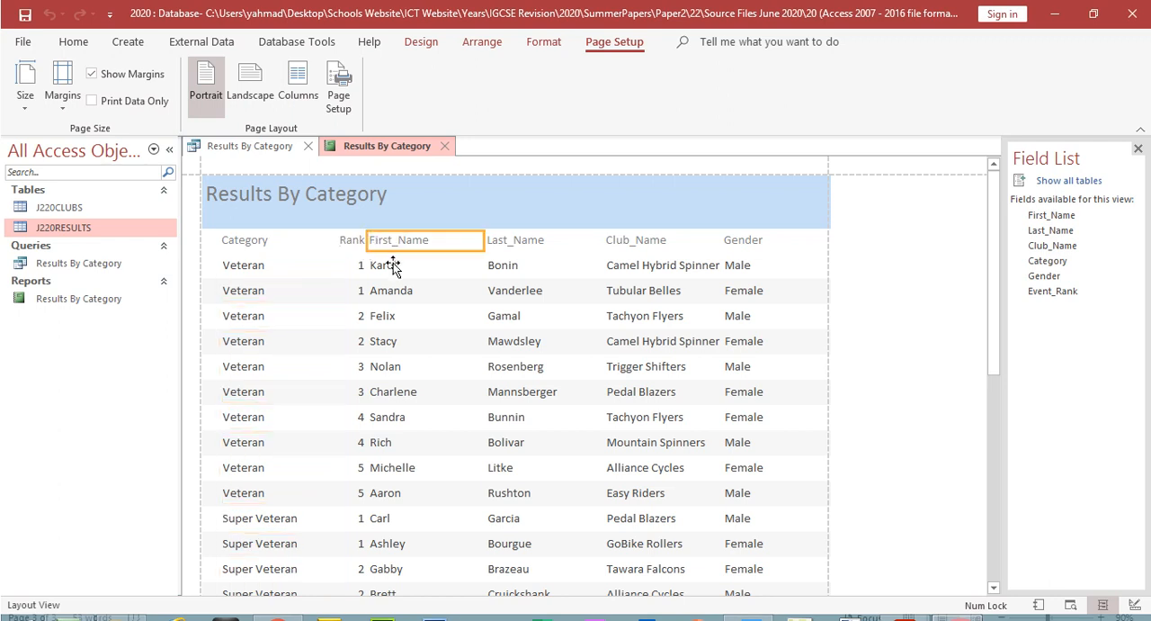
{"action": "left_click", "coordinate": [393, 265]}
{"action": "left_click", "coordinate": [398, 243]}
{"action": "left_click", "coordinate": [394, 268], "text": "shift"}
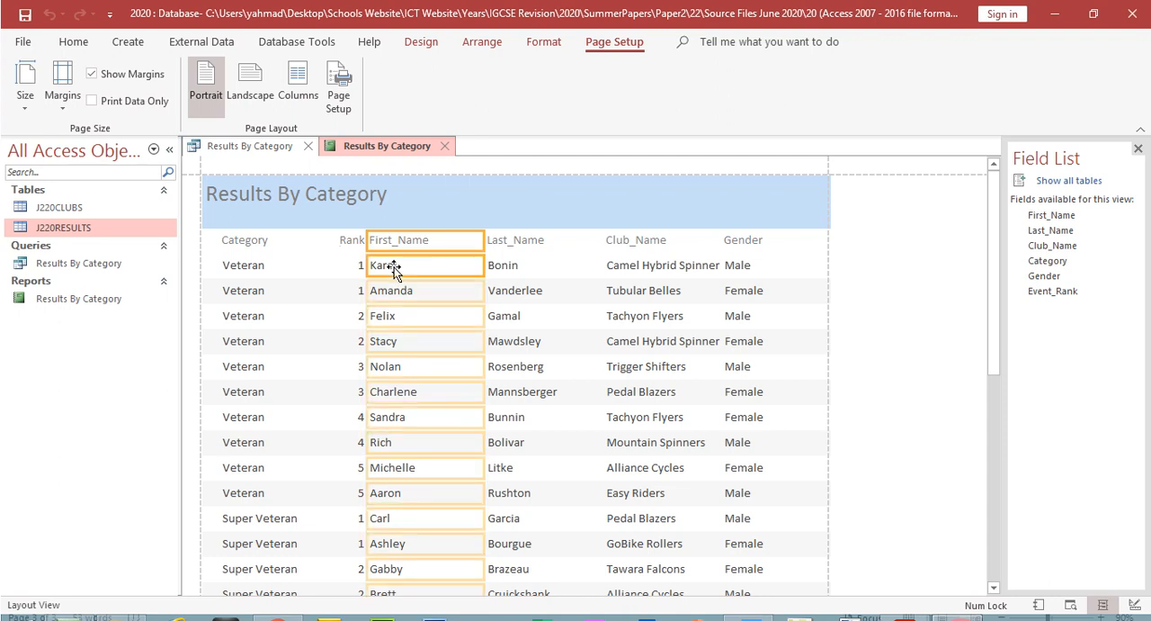
{"action": "left_click_drag", "start_coordinate": [368, 243], "coordinate": [440, 248]}
{"action": "left_click", "coordinate": [348, 222]}
{"action": "left_click", "coordinate": [348, 245], "text": "shift"}
{"action": "left_click_drag", "start_coordinate": [366, 227], "coordinate": [432, 233]}
{"action": "left_click_drag", "start_coordinate": [335, 219], "coordinate": [405, 222]}
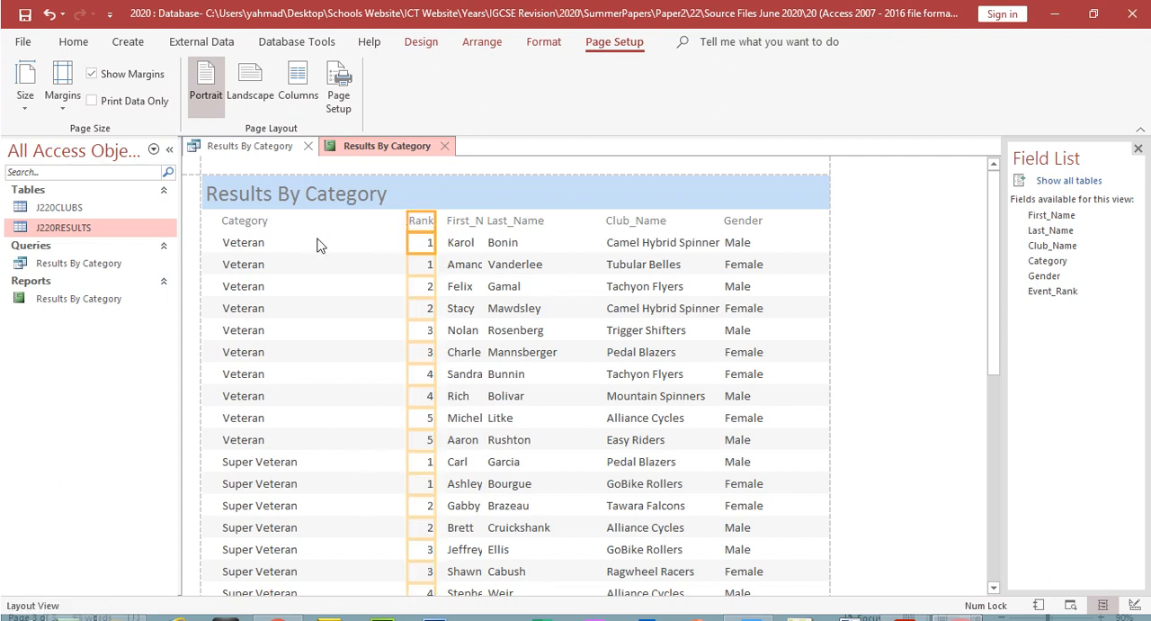
Step: Resize the Category heading and data into a narrow column immediately left of Rank
{"action": "left_click", "coordinate": [256, 225]}
{"action": "left_click", "coordinate": [254, 242], "text": "shift"}
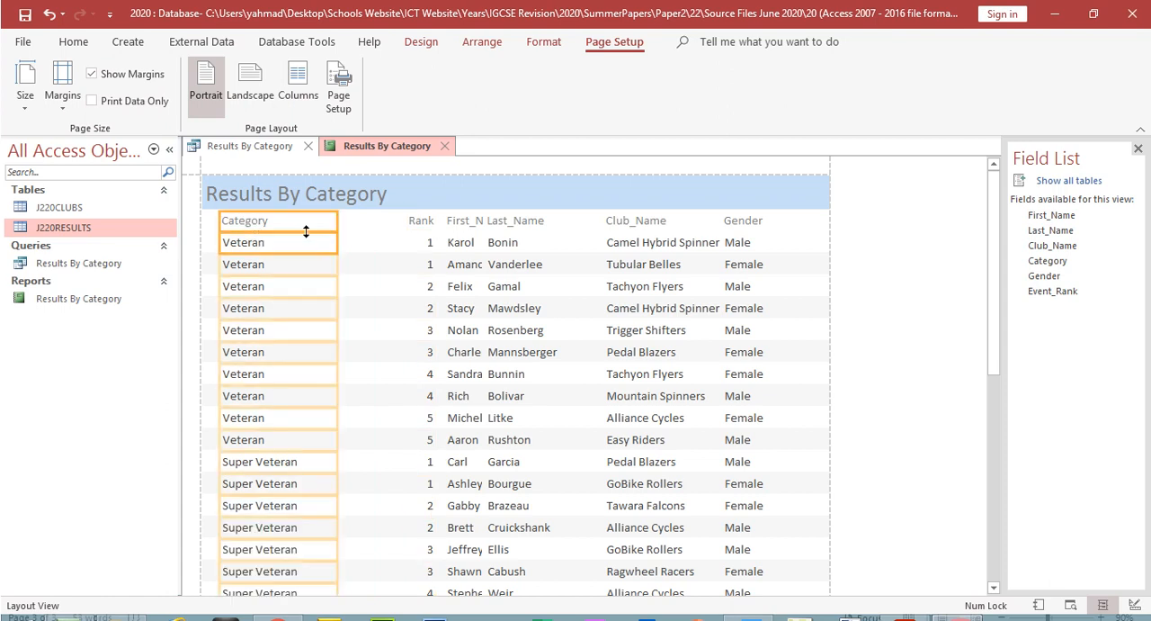
{"action": "left_click_drag", "start_coordinate": [337, 220], "coordinate": [399, 225]}
{"action": "left_click_drag", "start_coordinate": [217, 223], "coordinate": [368, 231]}
Step: Check the field order in question 22, move First_Name to the report's left margin as the first column, and widen it to fit its heading
{"action": "left_click", "coordinate": [466, 225]}
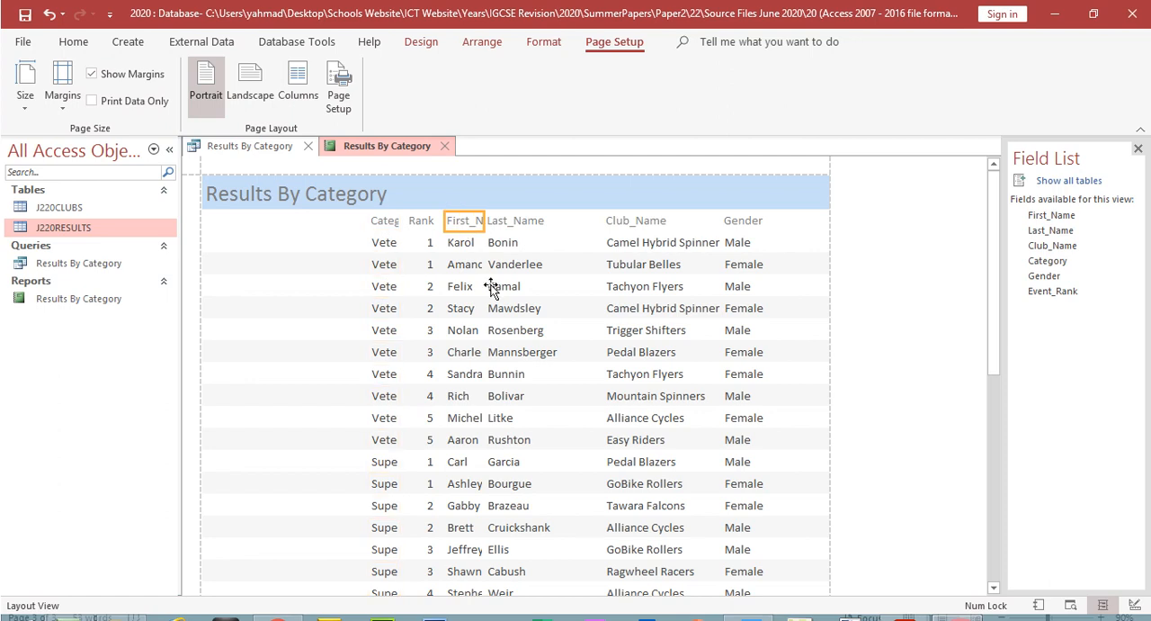
{"action": "left_click", "coordinate": [901, 607]}
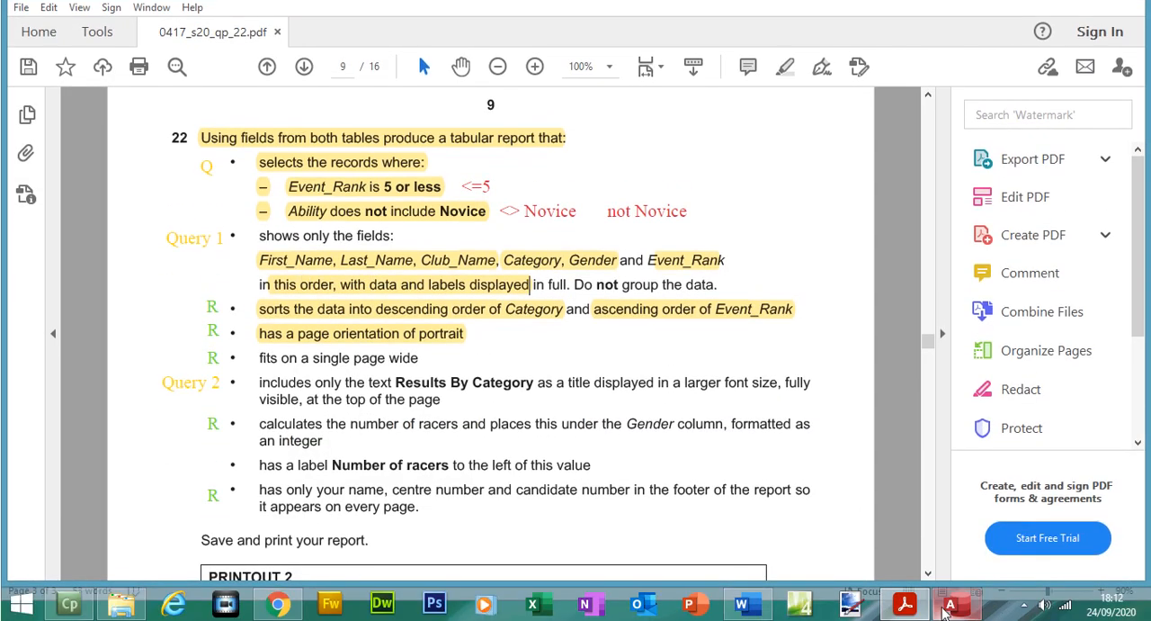
{"action": "left_click", "coordinate": [950, 608]}
{"action": "left_click", "coordinate": [467, 219]}
{"action": "left_click_drag", "start_coordinate": [441, 190], "coordinate": [205, 230]}
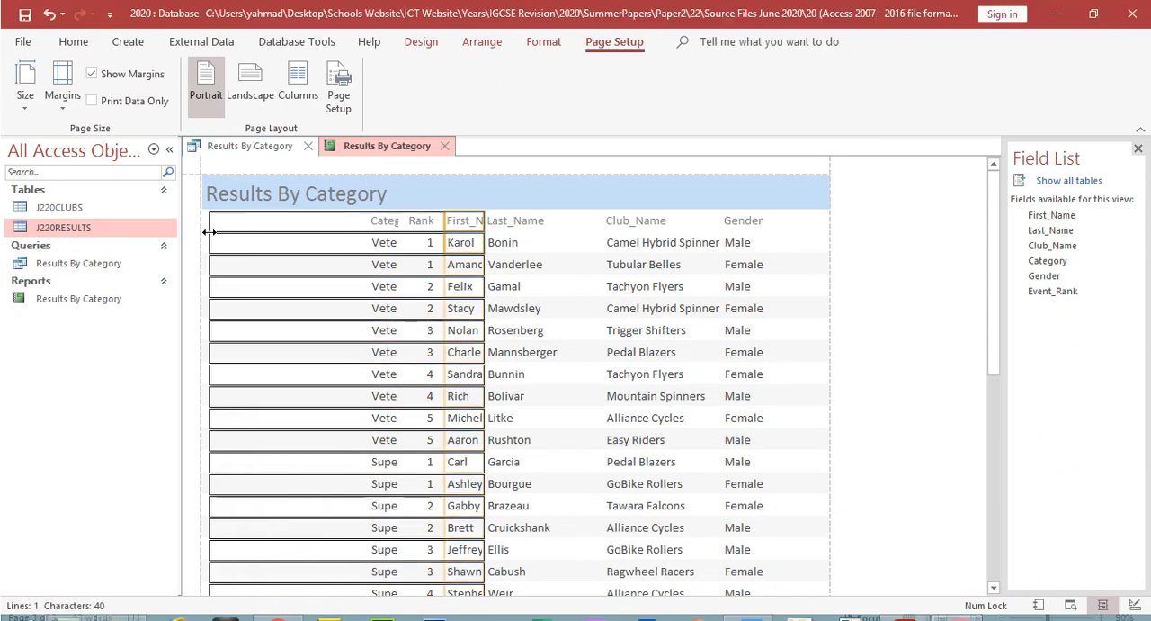
{"action": "left_click_drag", "start_coordinate": [485, 220], "coordinate": [273, 247]}
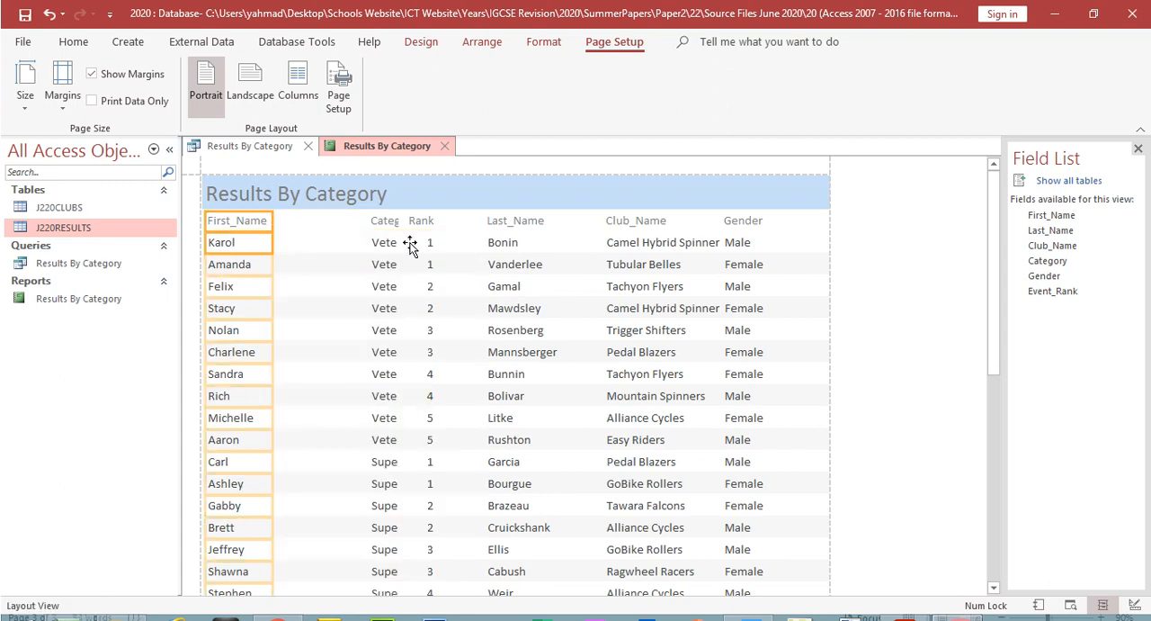
Step: Resize the Last_Name heading and data so the column sits directly after First_Name and ends before Category
{"action": "left_click", "coordinate": [505, 225]}
{"action": "left_click", "coordinate": [496, 236]}
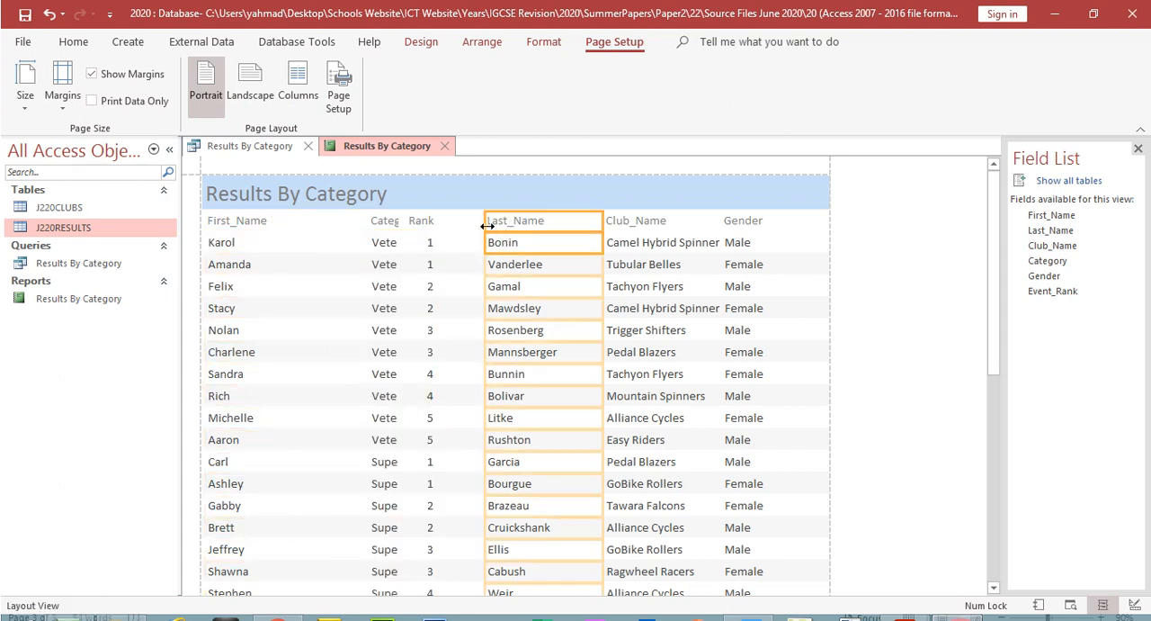
{"action": "left_click_drag", "start_coordinate": [485, 223], "coordinate": [284, 238]}
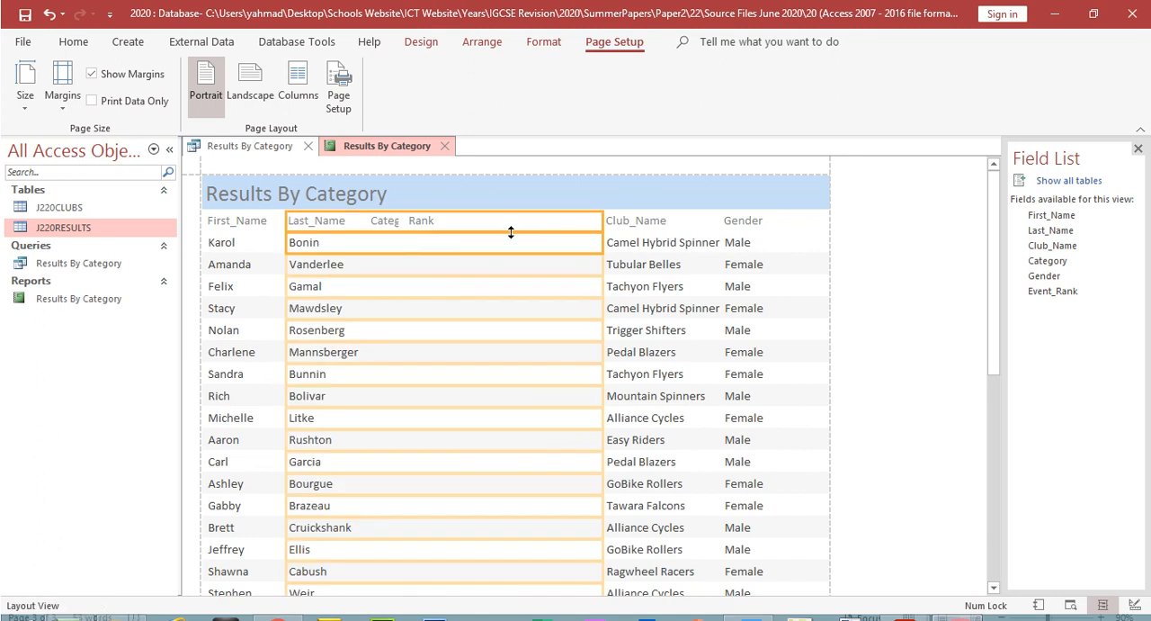
{"action": "left_click_drag", "start_coordinate": [598, 221], "coordinate": [340, 234]}
Step: Move the Category and Rank columns together to the right, just before Club_Name, to free space after Last_Name
{"action": "left_click", "coordinate": [415, 226]}
{"action": "left_click", "coordinate": [423, 240], "text": "shift"}
{"action": "left_click", "coordinate": [393, 222], "text": "shift"}
{"action": "left_click", "coordinate": [393, 240], "text": "shift"}
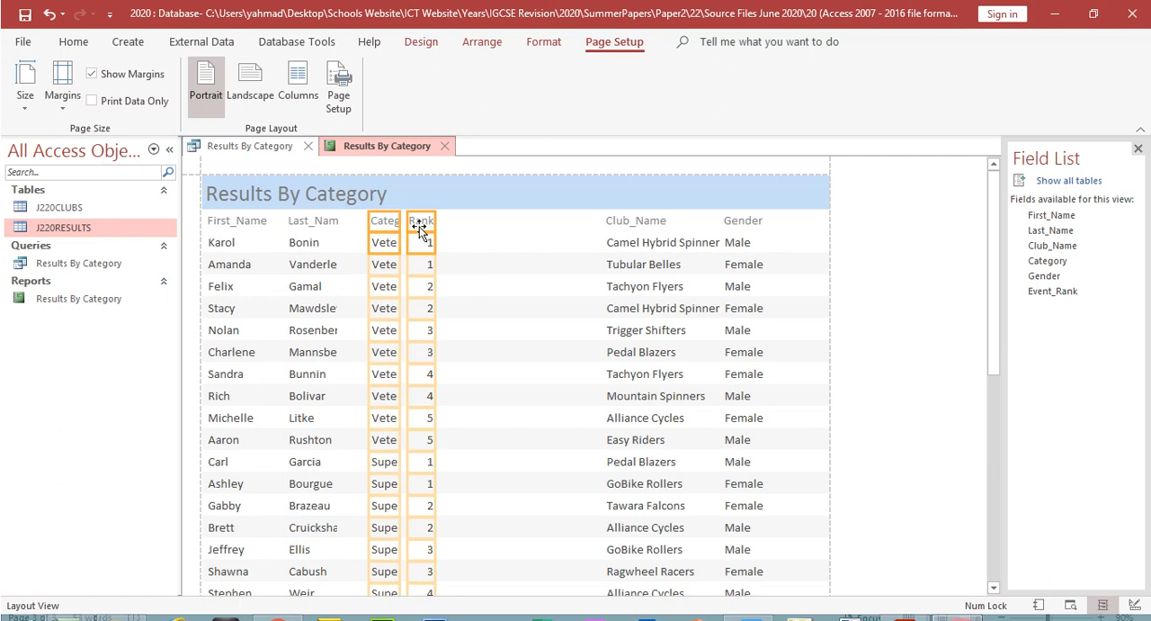
{"action": "left_click_drag", "start_coordinate": [547, 221], "coordinate": [552, 219]}
Step: Move the Club_Name heading and data into the gap between Last_Name and Category
{"action": "left_click", "coordinate": [623, 222]}
{"action": "left_click", "coordinate": [627, 245], "text": "shift"}
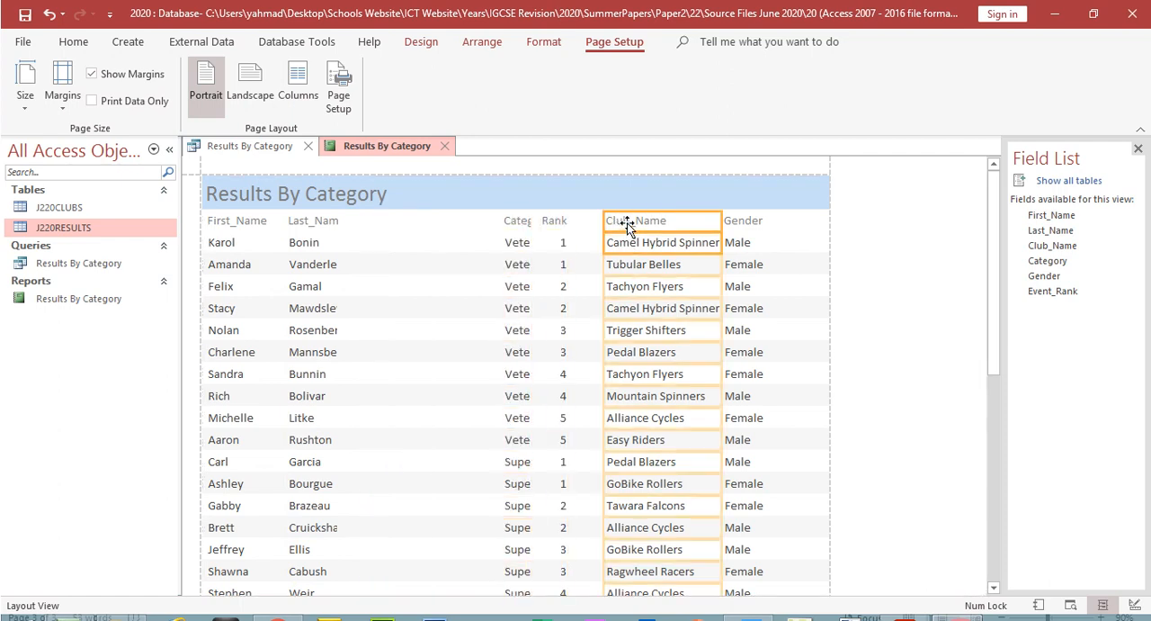
{"action": "left_click_drag", "start_coordinate": [396, 222], "coordinate": [397, 222]}
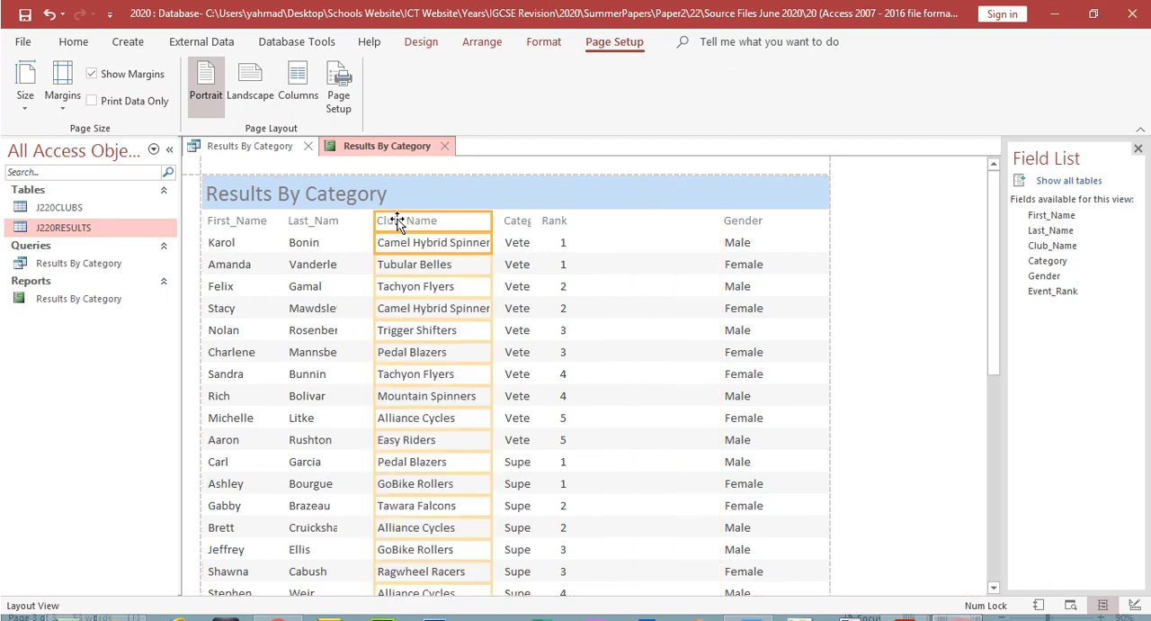
Step: Move the Category and Rank columns together further right so they sit just before the Gender column
{"action": "left_click", "coordinate": [561, 222]}
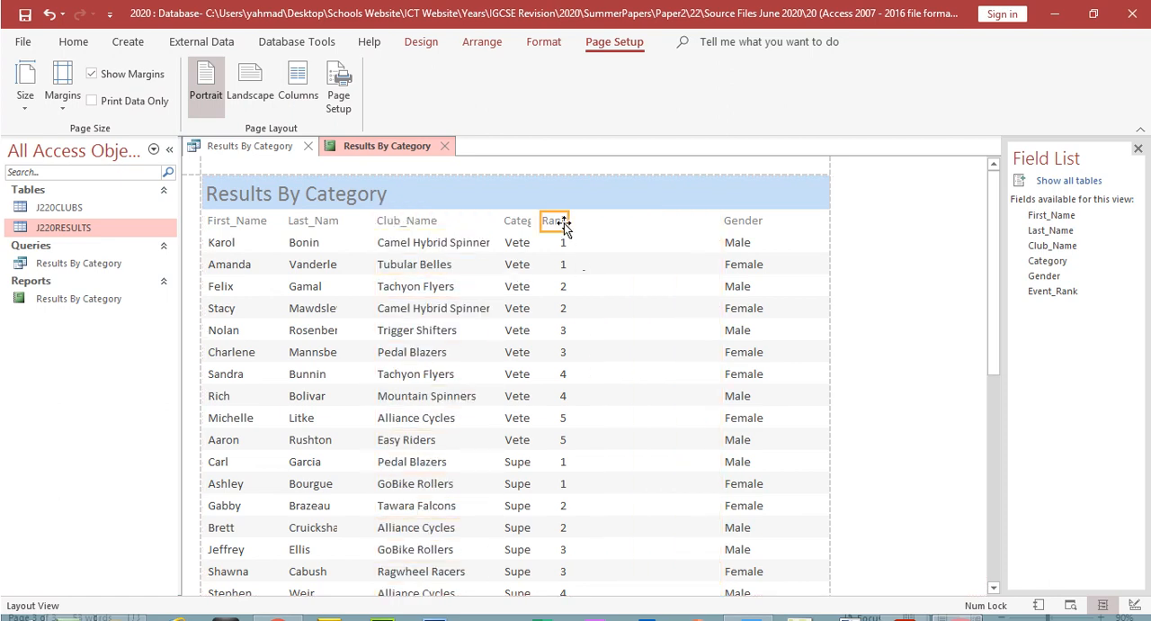
{"action": "left_click", "coordinate": [532, 223]}
{"action": "left_click", "coordinate": [524, 224]}
{"action": "left_click", "coordinate": [524, 246], "text": "shift"}
{"action": "left_click", "coordinate": [548, 224], "text": "shift"}
{"action": "left_click", "coordinate": [553, 243], "text": "shift"}
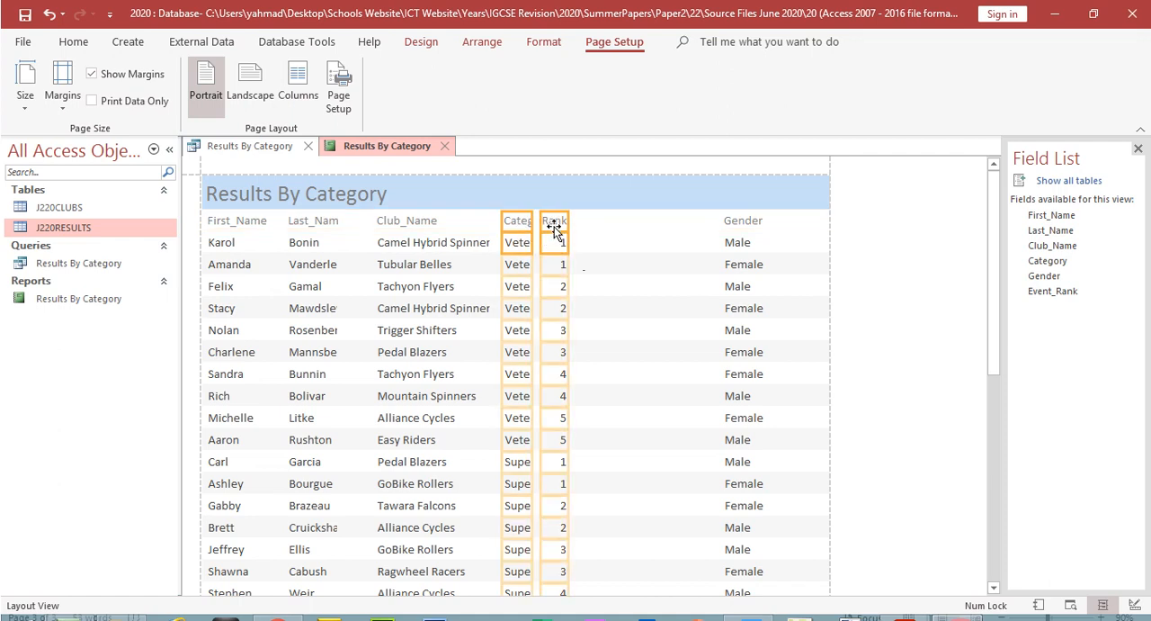
{"action": "left_click_drag", "start_coordinate": [665, 229], "coordinate": [666, 229]}
Step: Shift the Club_Name heading and data right, closer to the Category column
{"action": "left_click", "coordinate": [434, 223]}
{"action": "left_click", "coordinate": [432, 243], "text": "shift"}
{"action": "left_click_drag", "start_coordinate": [420, 222], "coordinate": [499, 221]}
Step: Widen the Last_Name column to fit the surnames in full, and shift it right towards Club_Name
{"action": "left_click", "coordinate": [320, 223]}
{"action": "left_click", "coordinate": [317, 243], "text": "shift"}
{"action": "left_click_drag", "start_coordinate": [341, 221], "coordinate": [385, 222]}
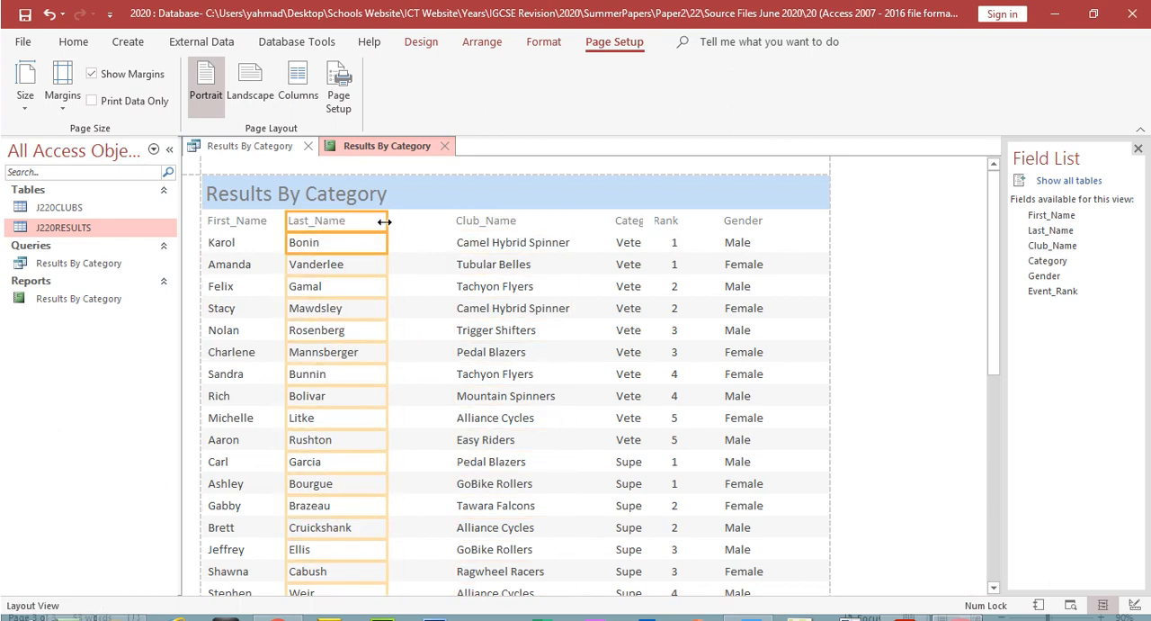
{"action": "left_click_drag", "start_coordinate": [995, 309], "coordinate": [1021, 553]}
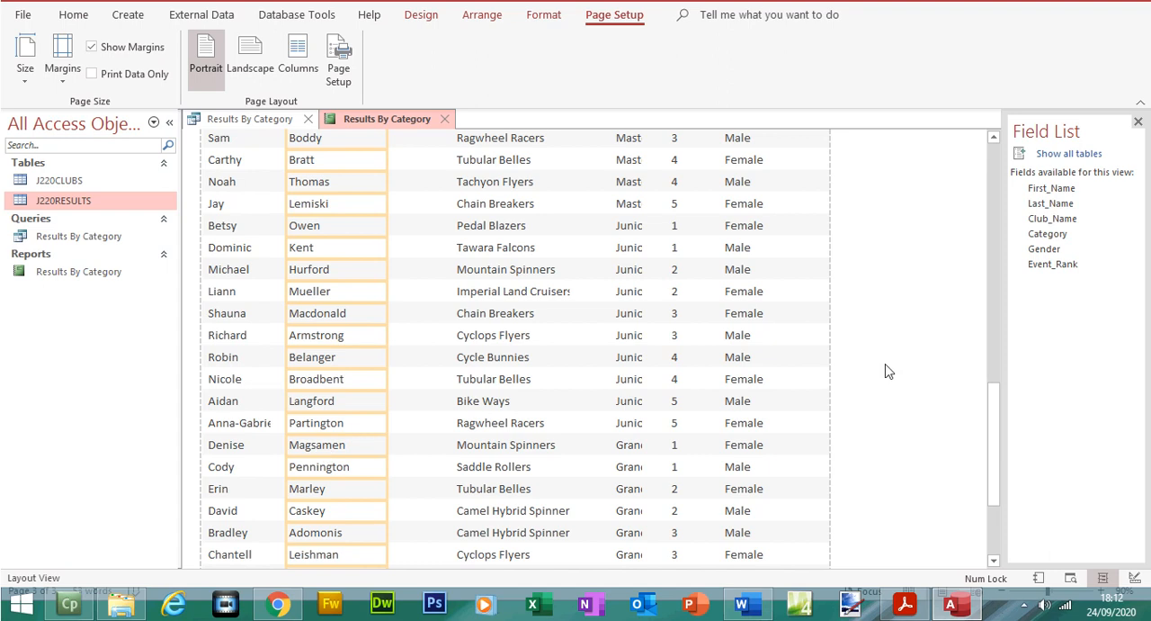
{"action": "left_click_drag", "start_coordinate": [997, 433], "coordinate": [1050, 168]}
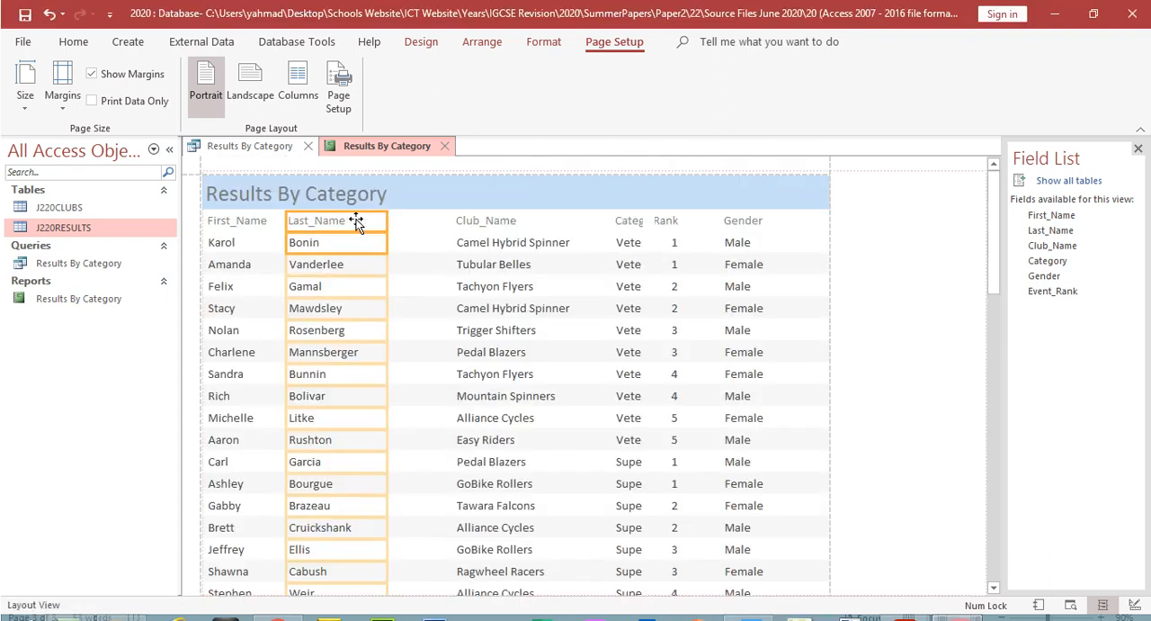
{"action": "left_click_drag", "start_coordinate": [346, 218], "coordinate": [358, 219]}
Step: Widen the First_Name column and check that the longest first names down the report fit in full
{"action": "left_click", "coordinate": [238, 222]}
{"action": "left_click", "coordinate": [240, 243], "text": "shift"}
{"action": "left_click_drag", "start_coordinate": [273, 222], "coordinate": [307, 222]}
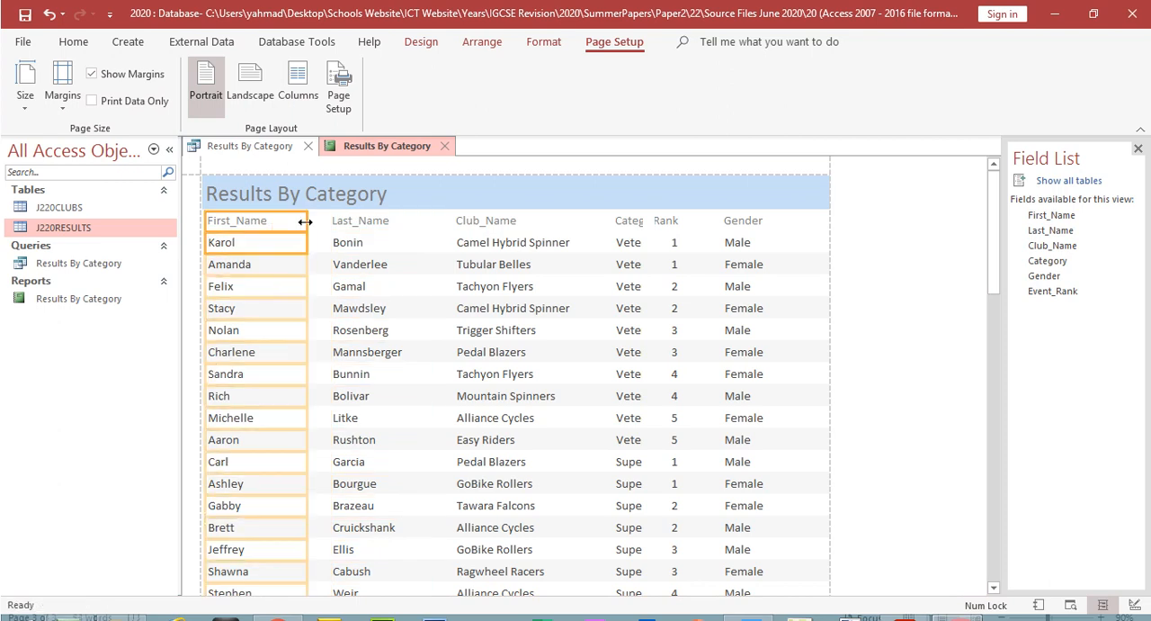
{"action": "left_click_drag", "start_coordinate": [998, 284], "coordinate": [1020, 509]}
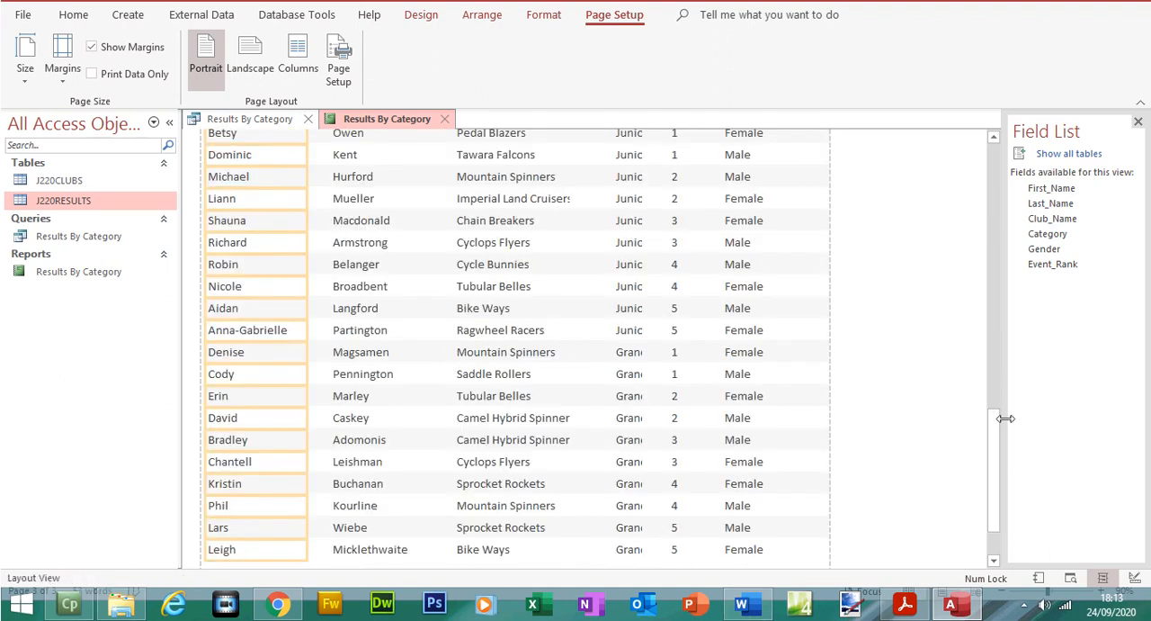
{"action": "left_click_drag", "start_coordinate": [989, 406], "coordinate": [966, 155]}
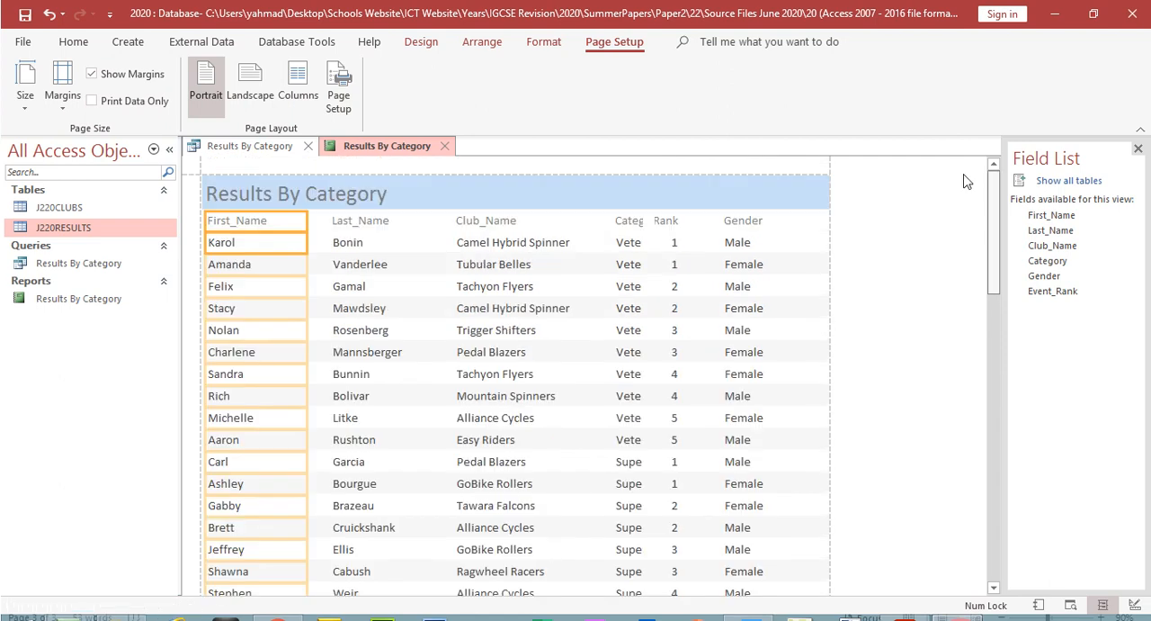
Step: Widen the Club_Name data slightly so that long club names such as Imperial Land Cruisers fit in full
{"action": "left_click_drag", "start_coordinate": [992, 270], "coordinate": [995, 351]}
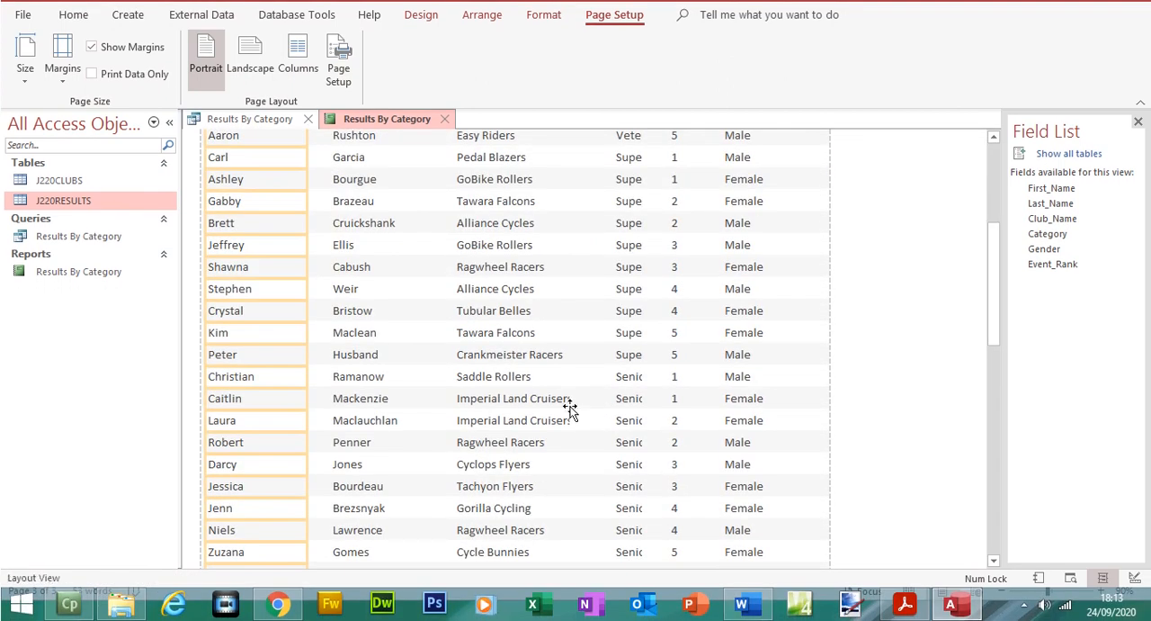
{"action": "left_click", "coordinate": [568, 400]}
{"action": "left_click_drag", "start_coordinate": [573, 400], "coordinate": [587, 399]}
Step: Narrow the Gender heading and data from the left edge to free space after the Rank column
{"action": "left_click_drag", "start_coordinate": [994, 337], "coordinate": [978, 114]}
{"action": "left_click", "coordinate": [755, 232]}
{"action": "left_click", "coordinate": [750, 244]}
{"action": "left_click", "coordinate": [729, 222], "text": "shift"}
{"action": "left_click_drag", "start_coordinate": [724, 220], "coordinate": [763, 226]}
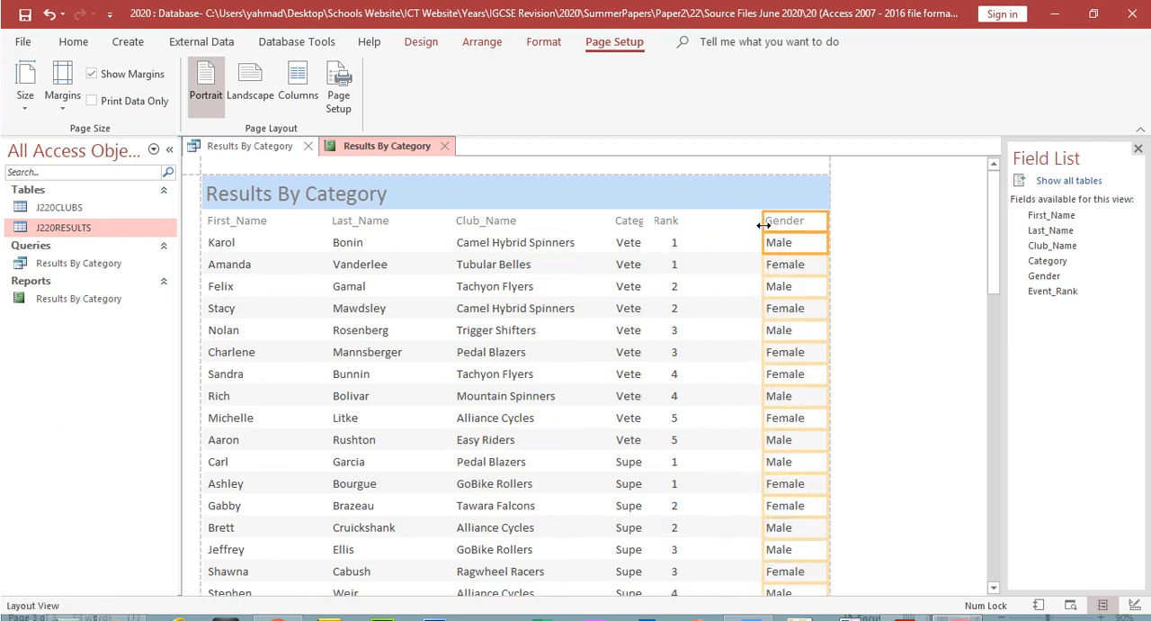
Step: Shift the Event_Rank heading and data right so the column sits directly before Gender and its label shows in full
{"action": "left_click", "coordinate": [668, 223]}
{"action": "left_click", "coordinate": [674, 243], "text": "shift"}
{"action": "left_click_drag", "start_coordinate": [683, 224], "coordinate": [747, 222]}
Step: Extend the Category heading and data towards Club_Name so entries such as Super Veteran fit, and check the columns down the report
{"action": "left_click", "coordinate": [631, 224]}
{"action": "left_click", "coordinate": [634, 243], "text": "shift"}
{"action": "left_click_drag", "start_coordinate": [644, 225], "coordinate": [593, 222]}
{"action": "left_click", "coordinate": [570, 239]}
{"action": "left_click_drag", "start_coordinate": [993, 270], "coordinate": [982, 102]}
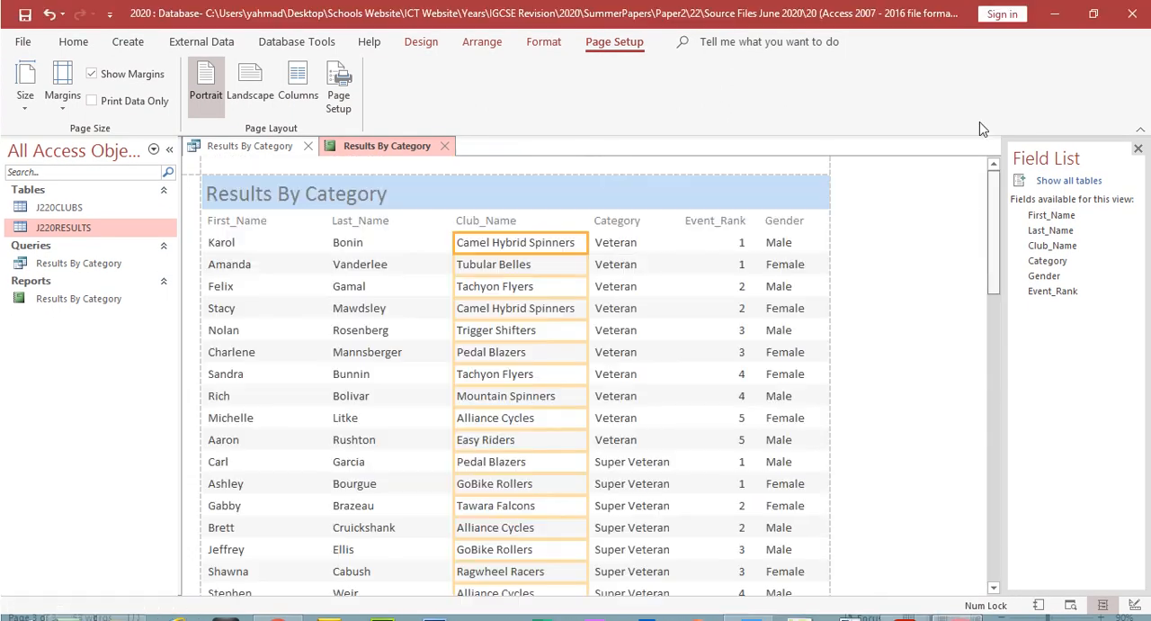
Step: Switch to the question paper PDF and highlight the requirement "fits on a single page wide"
{"action": "left_click", "coordinate": [904, 603]}
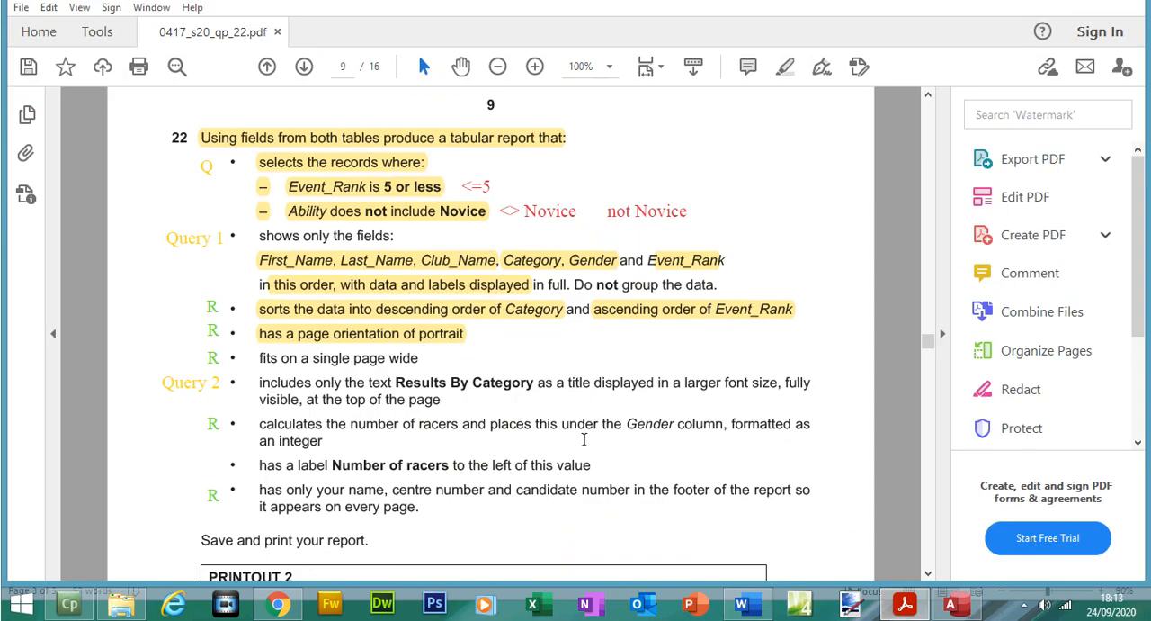
{"action": "left_click_drag", "start_coordinate": [260, 358], "coordinate": [421, 361]}
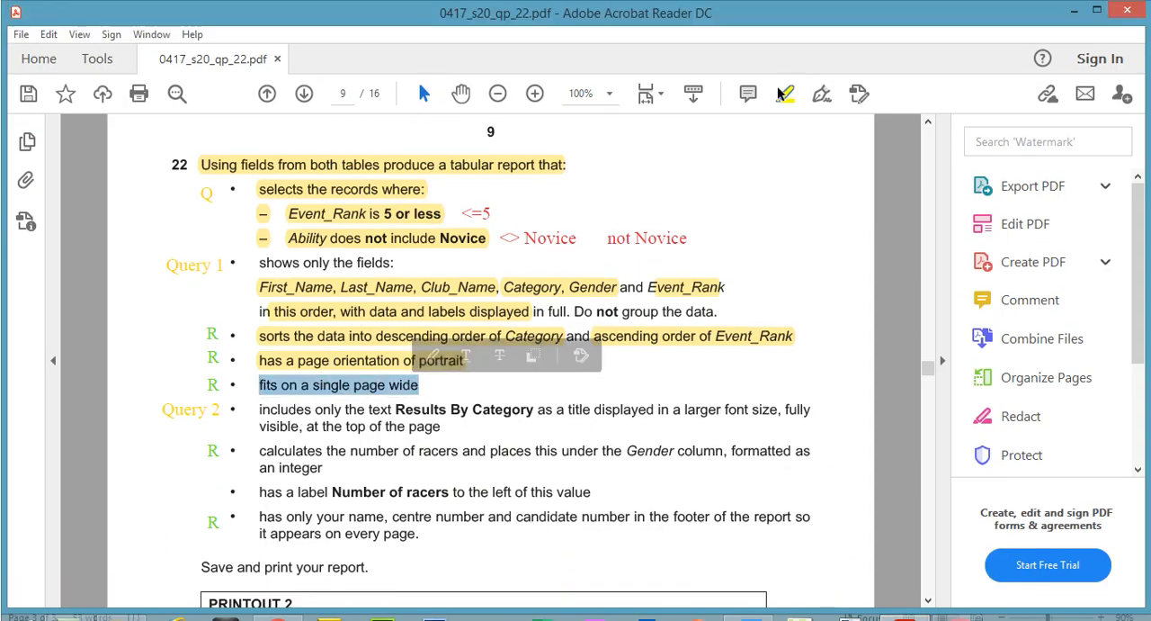
{"action": "left_click", "coordinate": [785, 67]}
Step: Switch back to Access and open the Results By Category report in Design View
{"action": "left_click", "coordinate": [957, 603]}
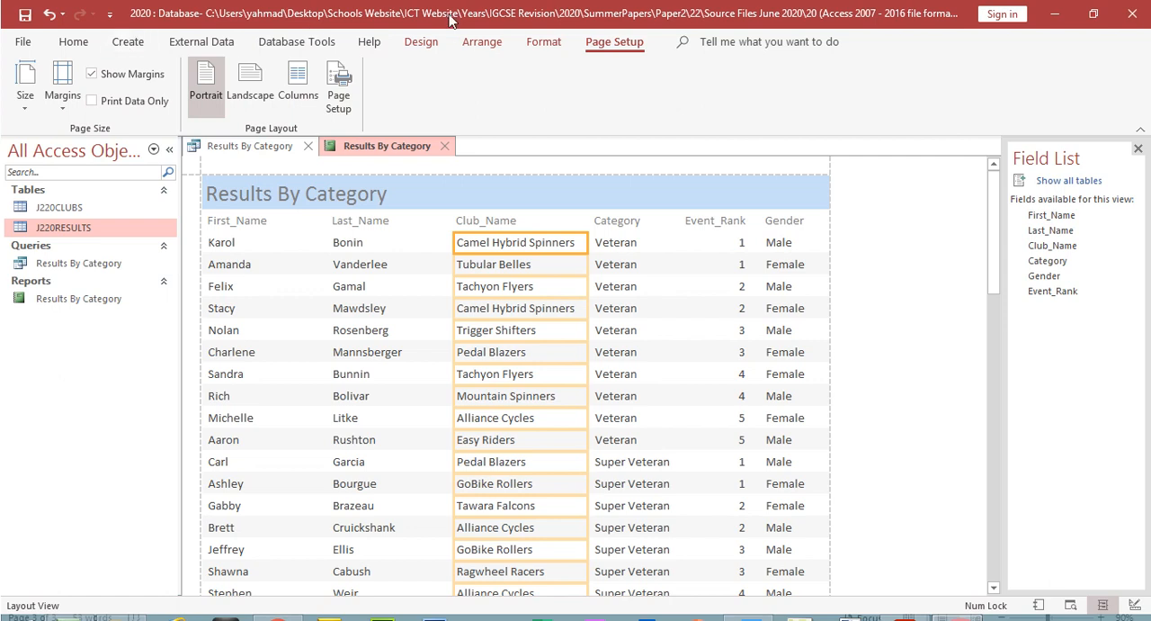
{"action": "left_click", "coordinate": [421, 42]}
{"action": "left_click", "coordinate": [25, 100]}
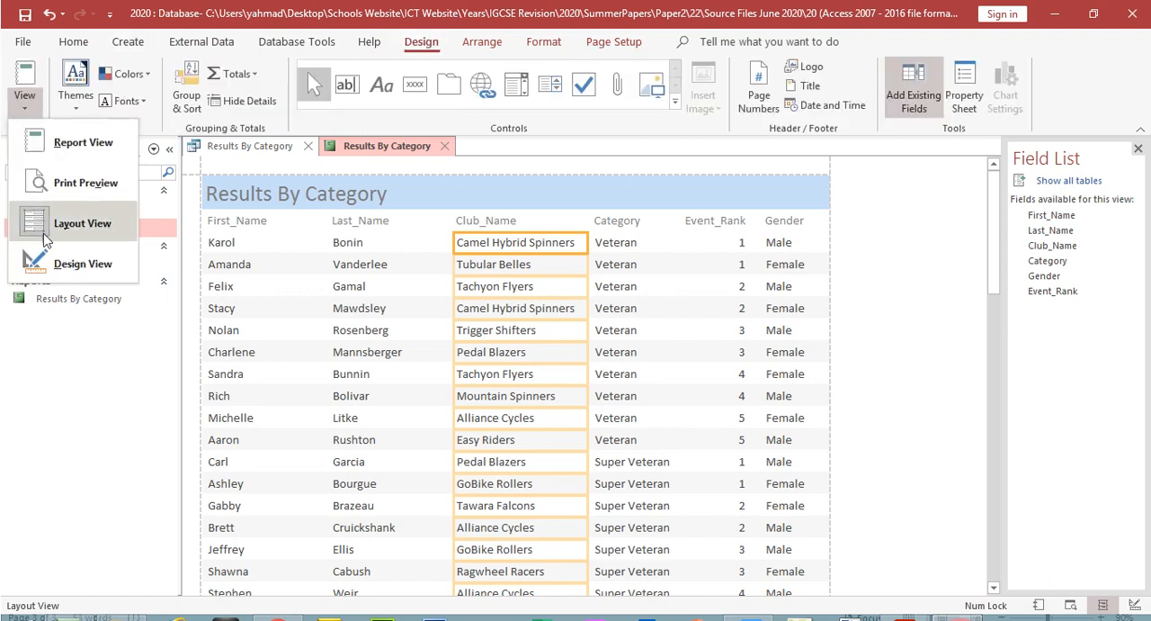
{"action": "left_click", "coordinate": [64, 262]}
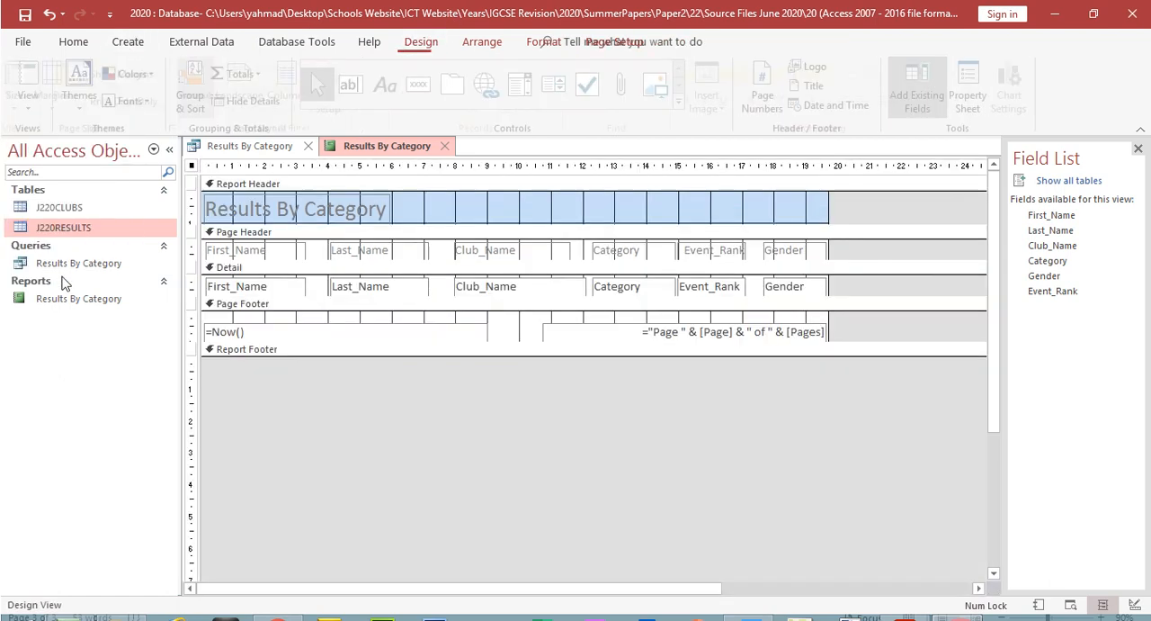
Step: Move the Gender heading and data right, extending the report's width past 20 cm
{"action": "mouse_move", "coordinate": [826, 239]}
{"action": "left_mouse_down"}
{"action": "mouse_move", "coordinate": [850, 239]}
{"action": "mouse_move", "coordinate": [842, 249]}
{"action": "left_mouse_up"}
{"action": "left_click", "coordinate": [839, 250]}
{"action": "left_click_drag", "start_coordinate": [820, 287], "coordinate": [836, 287]}
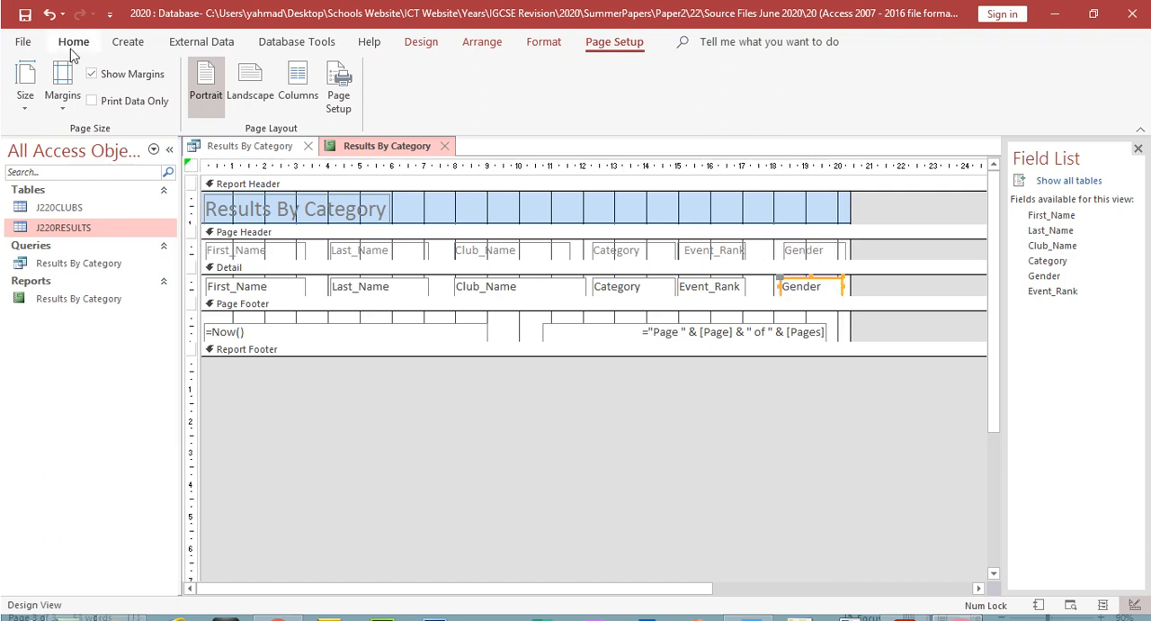
Step: Preview the report as printed and page through to page 4 to check whether it spills onto extra pages
{"action": "left_click", "coordinate": [25, 99]}
{"action": "left_click", "coordinate": [72, 42]}
{"action": "left_click", "coordinate": [72, 42]}
{"action": "left_click", "coordinate": [26, 110]}
{"action": "left_click", "coordinate": [54, 184]}
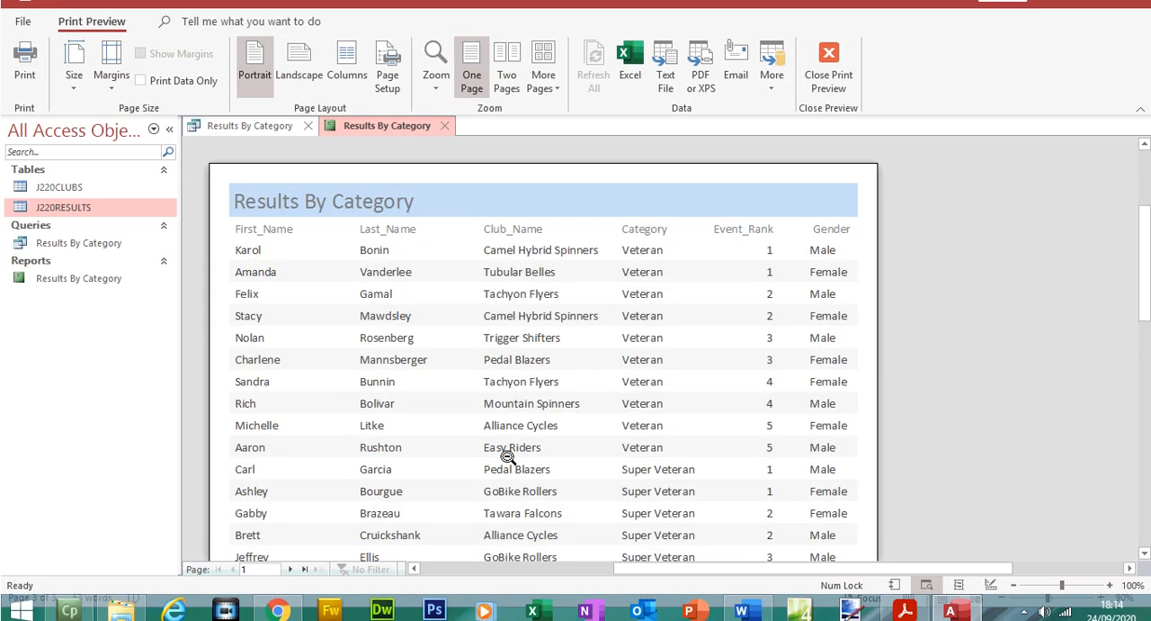
{"action": "left_click", "coordinate": [290, 569]}
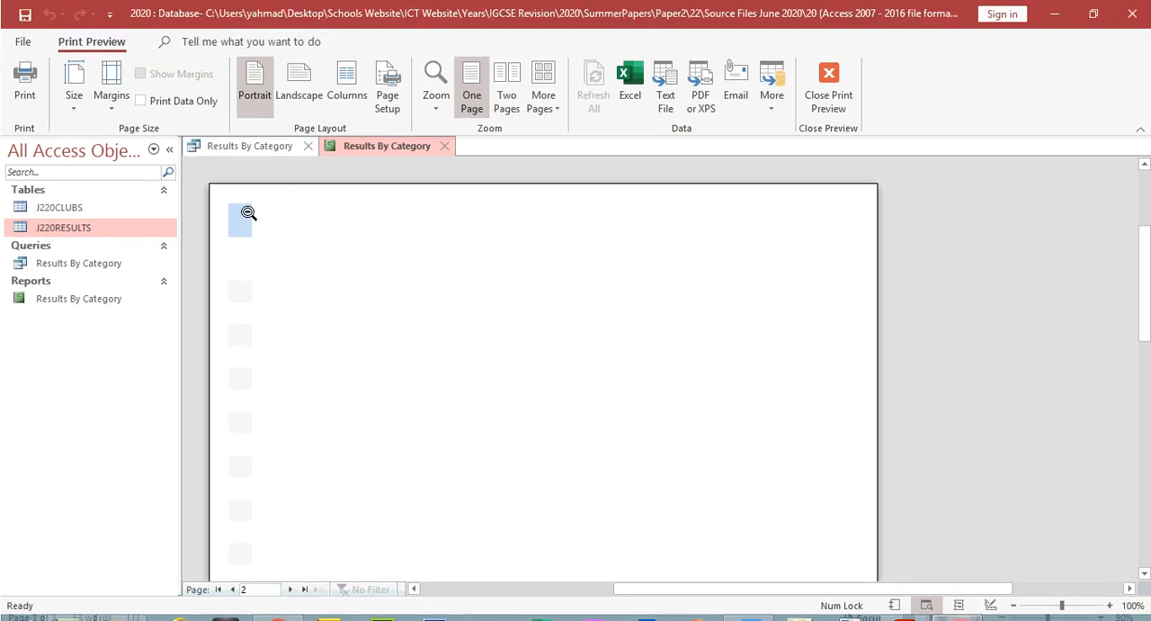
{"action": "left_click", "coordinate": [290, 589]}
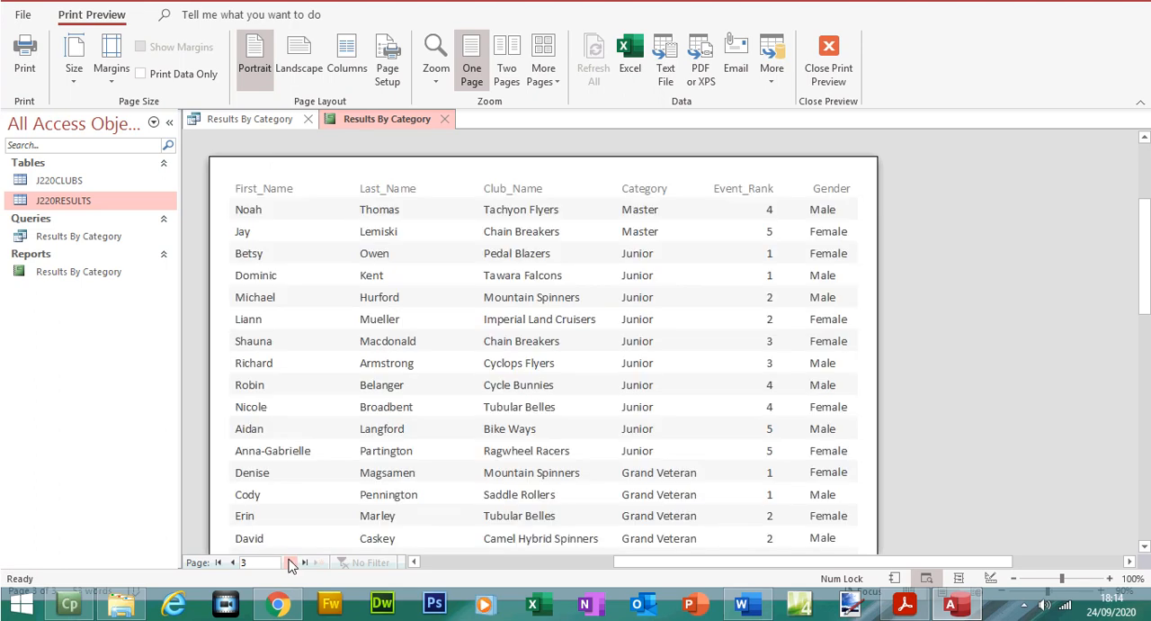
{"action": "left_click", "coordinate": [290, 563]}
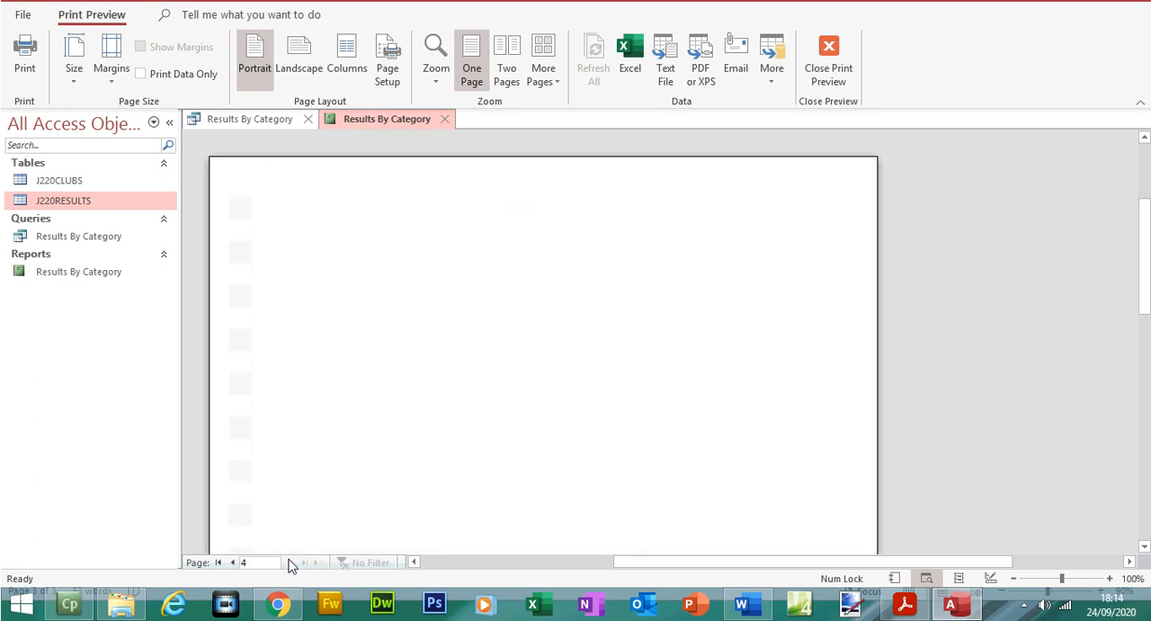
Step: Close the preview, move the Gender heading and data left beside Event_Rank, and narrow the report to about 19.7 cm
{"action": "left_click", "coordinate": [828, 90]}
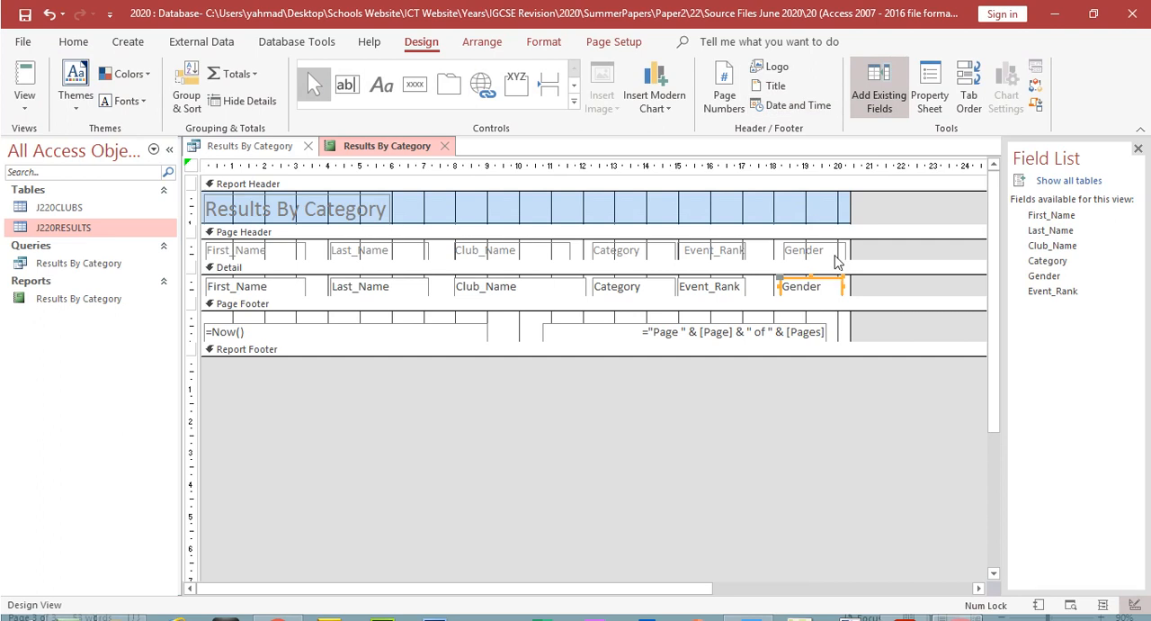
{"action": "left_click_drag", "start_coordinate": [814, 281], "coordinate": [784, 254]}
{"action": "left_click_drag", "start_coordinate": [848, 207], "coordinate": [828, 207]}
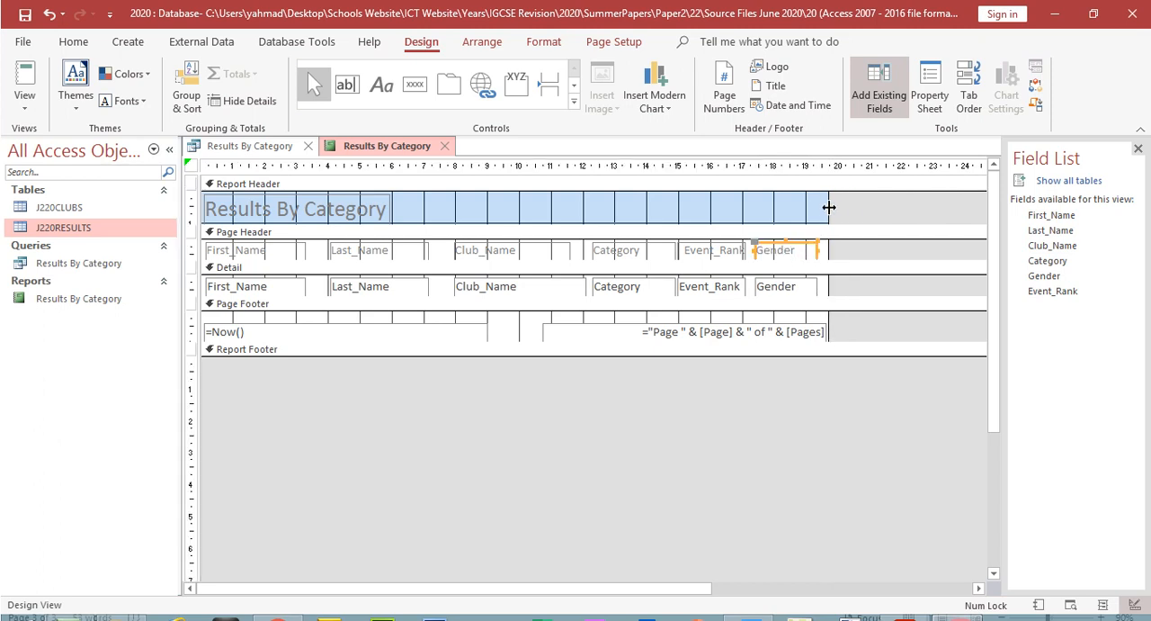
Step: Preview the narrowed report and step between its pages to check that it fits on a single page wide
{"action": "left_click", "coordinate": [25, 108]}
{"action": "left_click", "coordinate": [72, 180]}
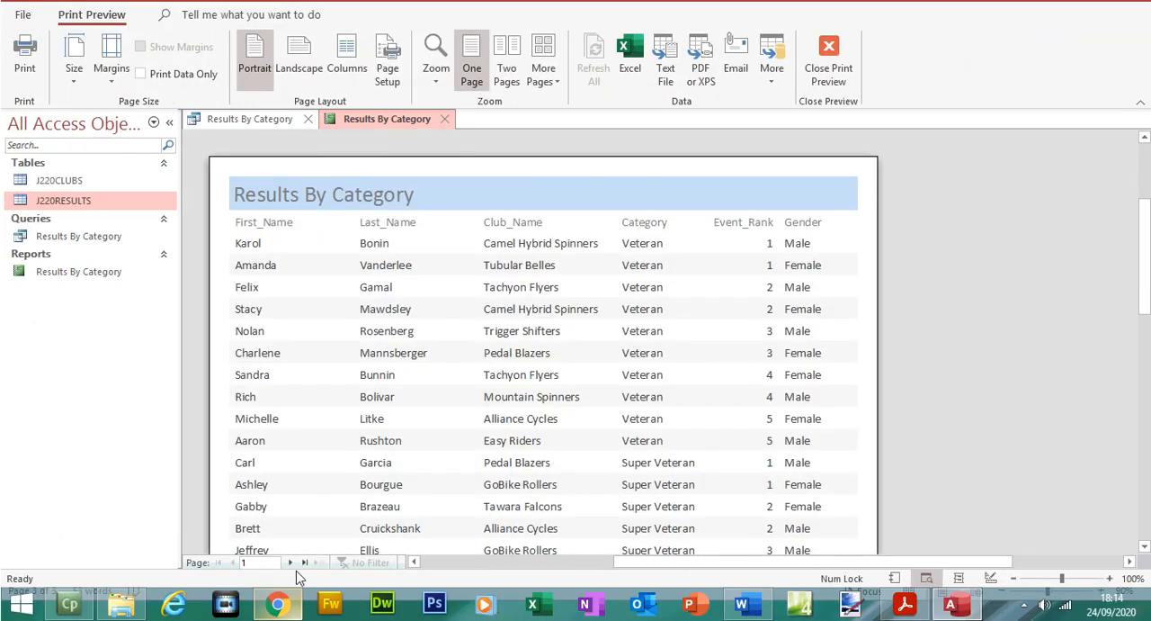
{"action": "left_click", "coordinate": [290, 589]}
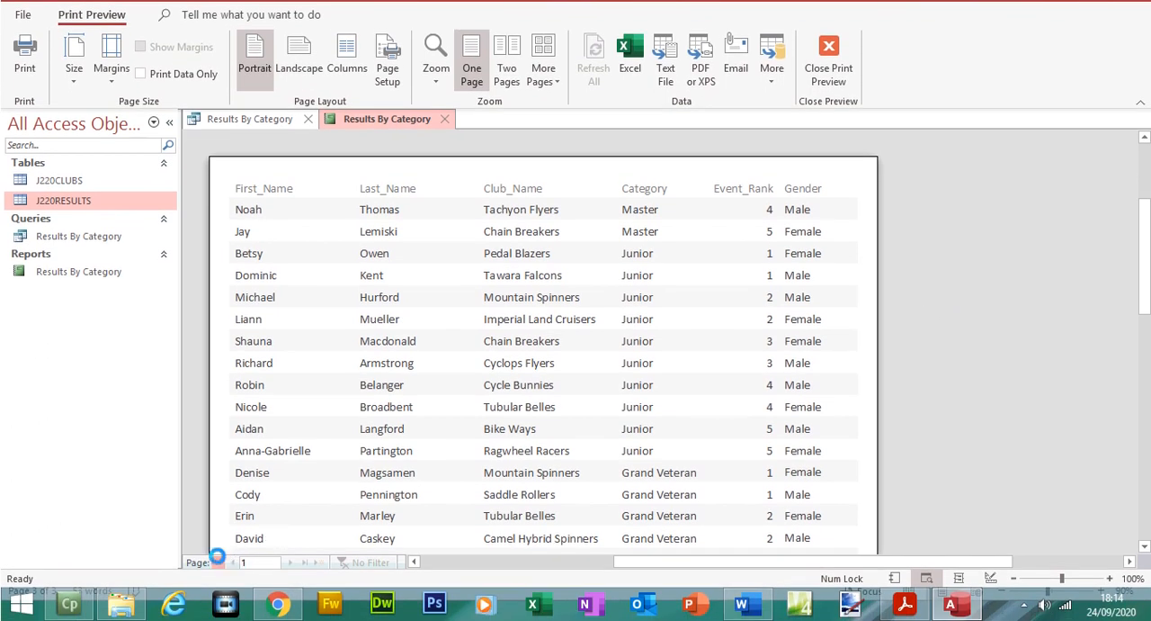
{"action": "left_click", "coordinate": [232, 562]}
Step: Review the larger, fully visible title requirement in the question paper, and return to Access to close the report's print preview
{"action": "left_click", "coordinate": [899, 609]}
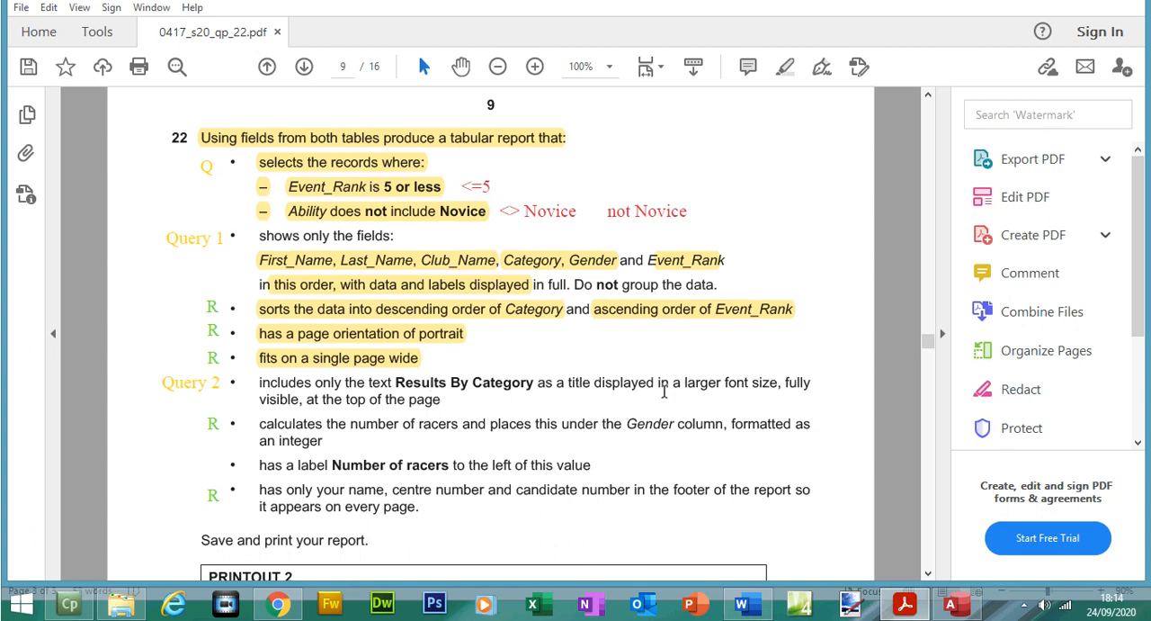
{"action": "left_click_drag", "start_coordinate": [686, 387], "coordinate": [442, 400]}
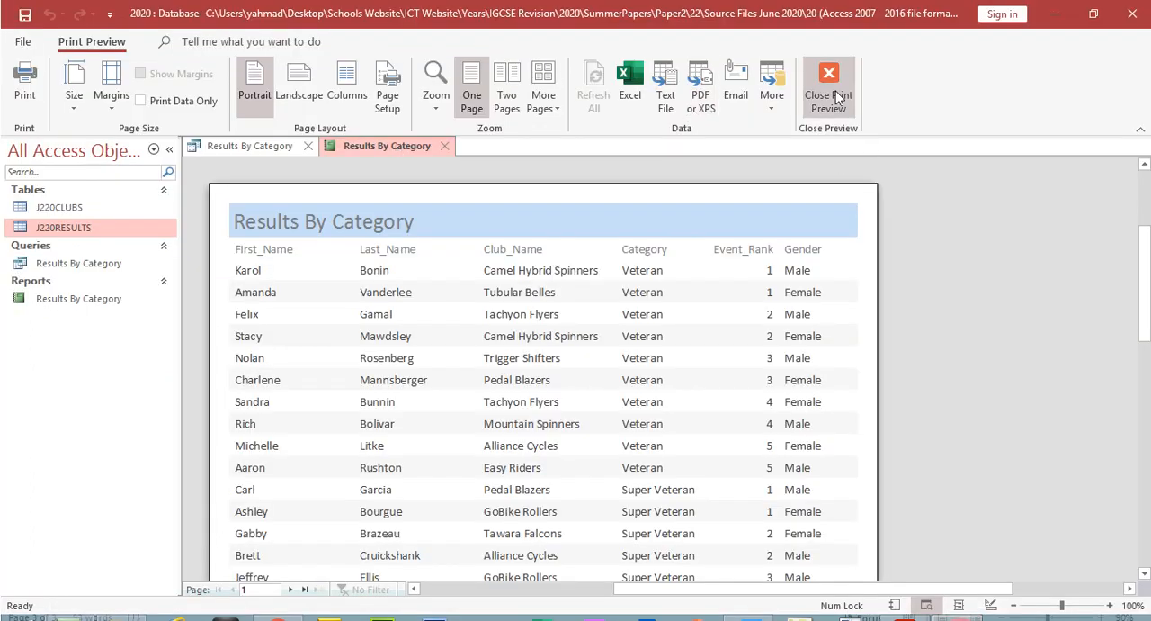
{"action": "left_click", "coordinate": [836, 95]}
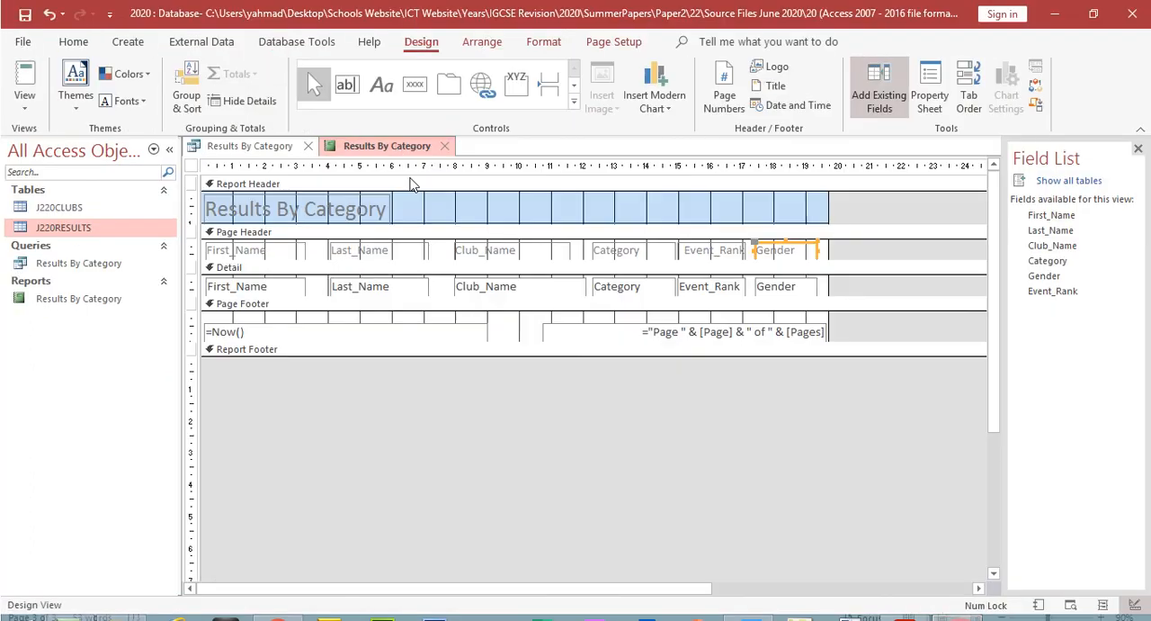
Step: Set the Results By Category title to font size 24, deepen the report header and widen the title box to fit
{"action": "left_click", "coordinate": [25, 106]}
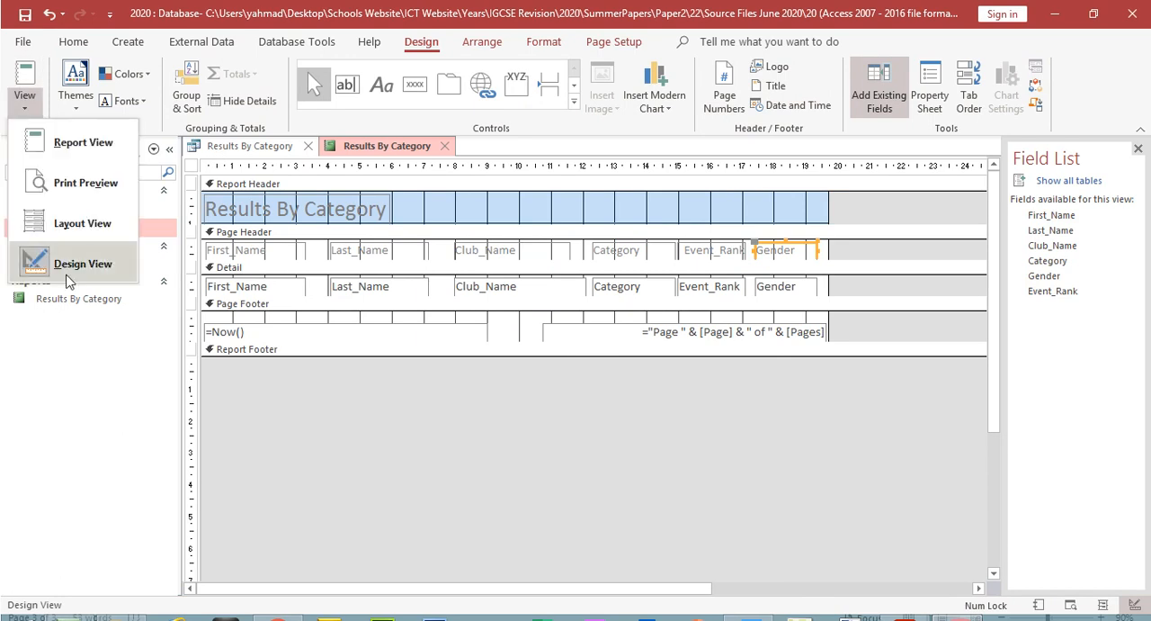
{"action": "double_click", "coordinate": [321, 210]}
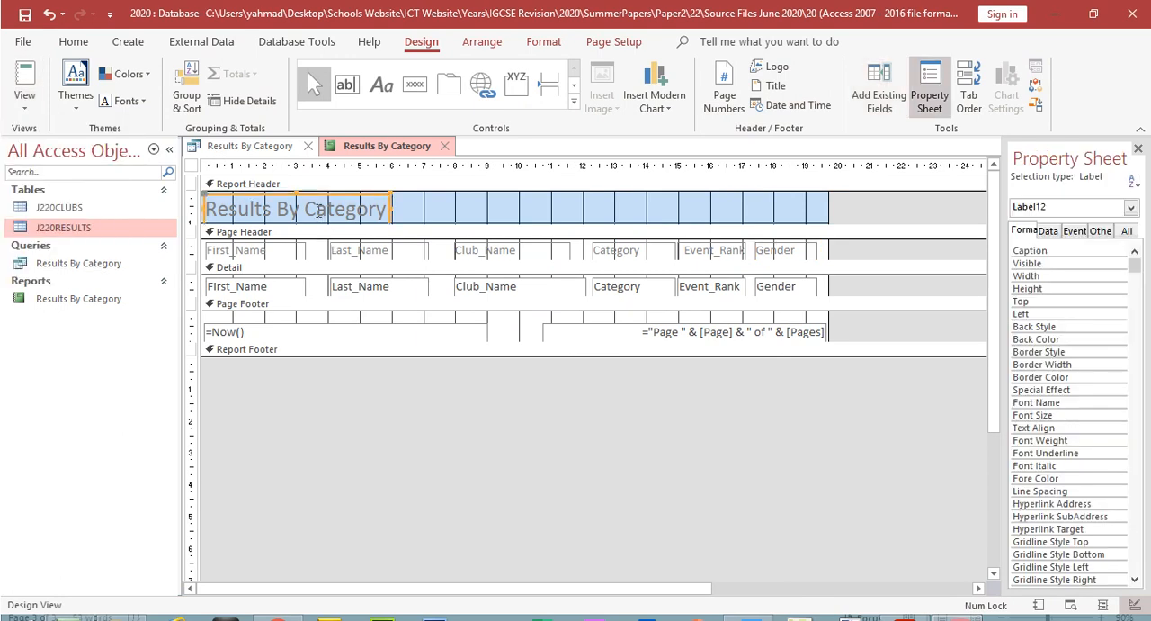
{"action": "left_click_drag", "start_coordinate": [209, 203], "coordinate": [406, 212]}
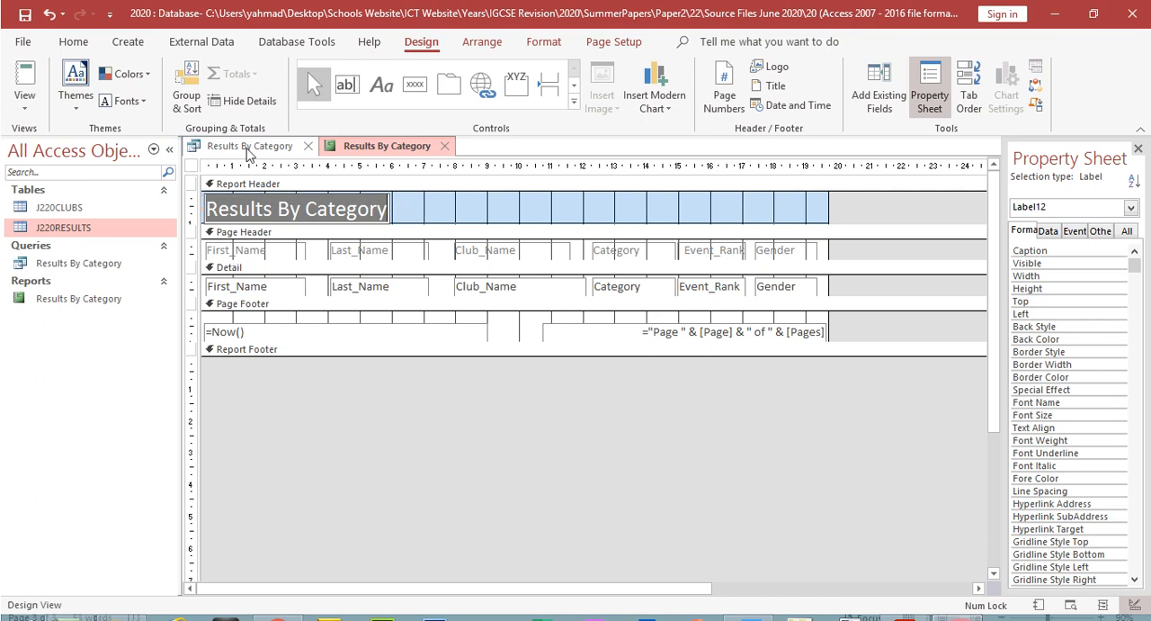
{"action": "left_click", "coordinate": [73, 43]}
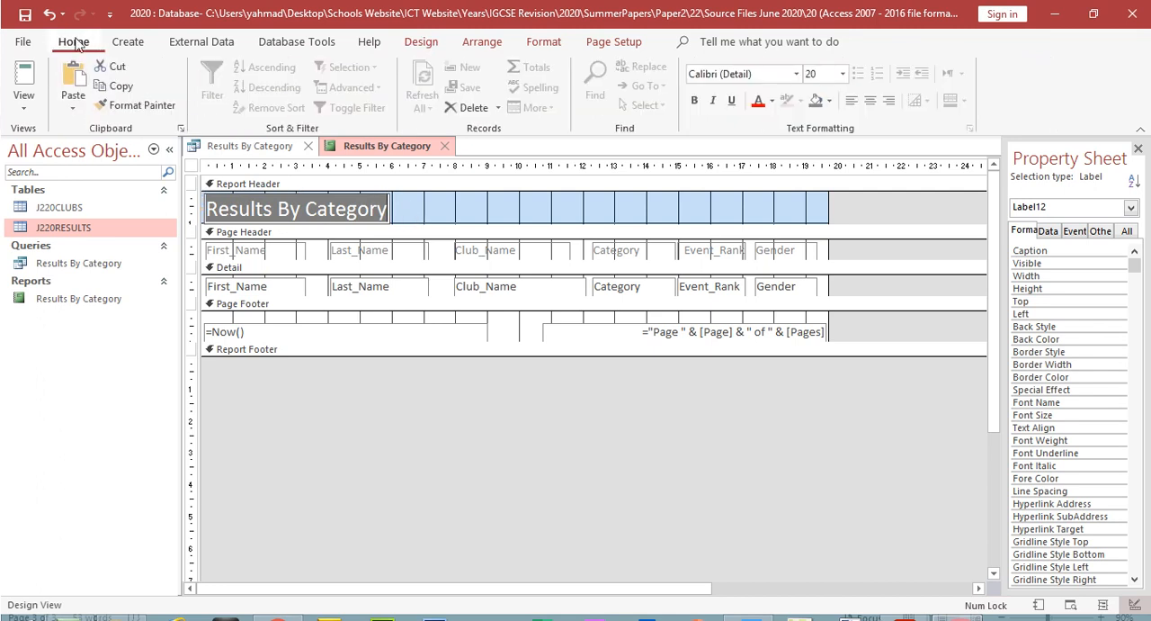
{"action": "left_click", "coordinate": [842, 74]}
{"action": "left_click", "coordinate": [818, 289]}
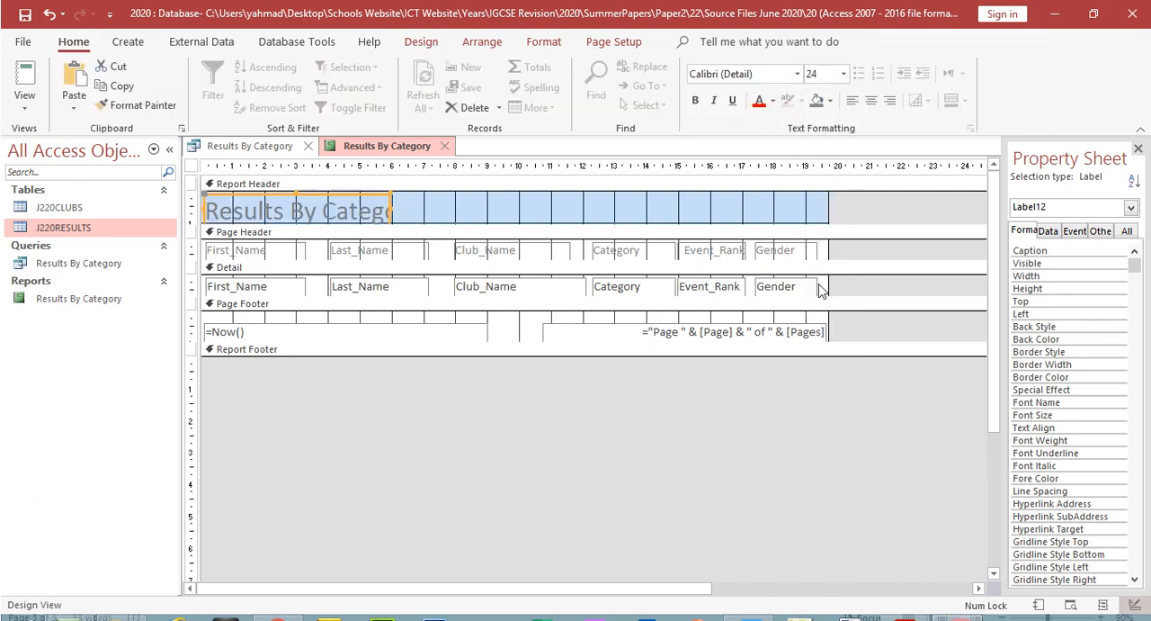
{"action": "left_click_drag", "start_coordinate": [493, 225], "coordinate": [494, 243]}
{"action": "left_click_drag", "start_coordinate": [391, 209], "coordinate": [494, 208]}
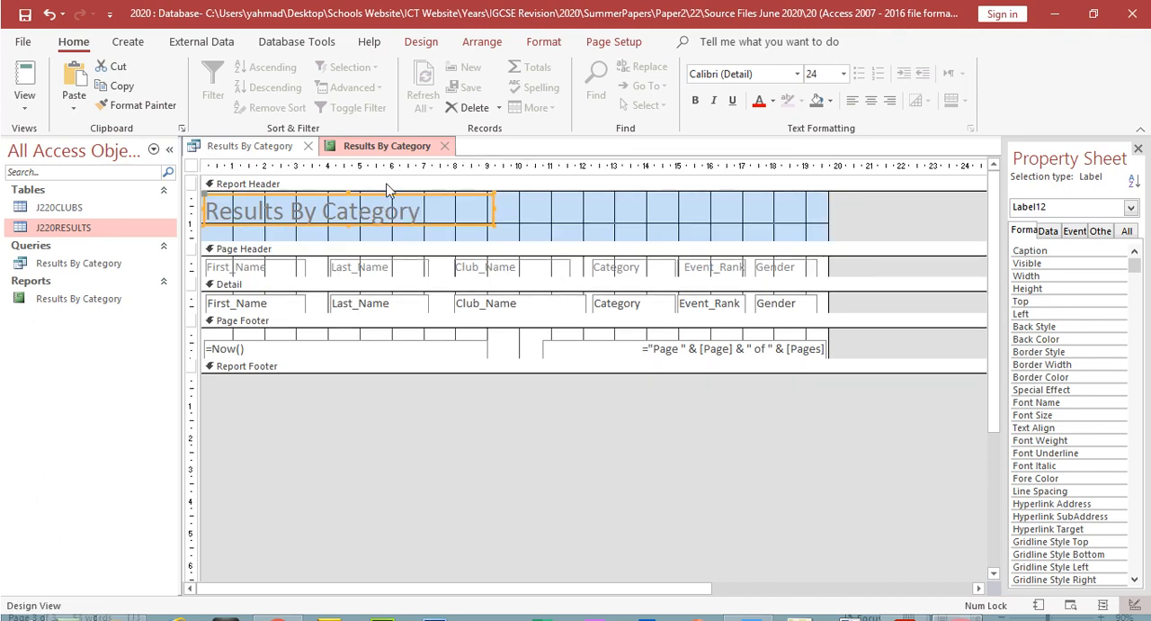
Step: Set the Results By Category title to font size 36 and enlarge its box to show the text in full
{"action": "left_click", "coordinate": [380, 211]}
{"action": "double_click", "coordinate": [380, 210]}
{"action": "left_click", "coordinate": [419, 212]}
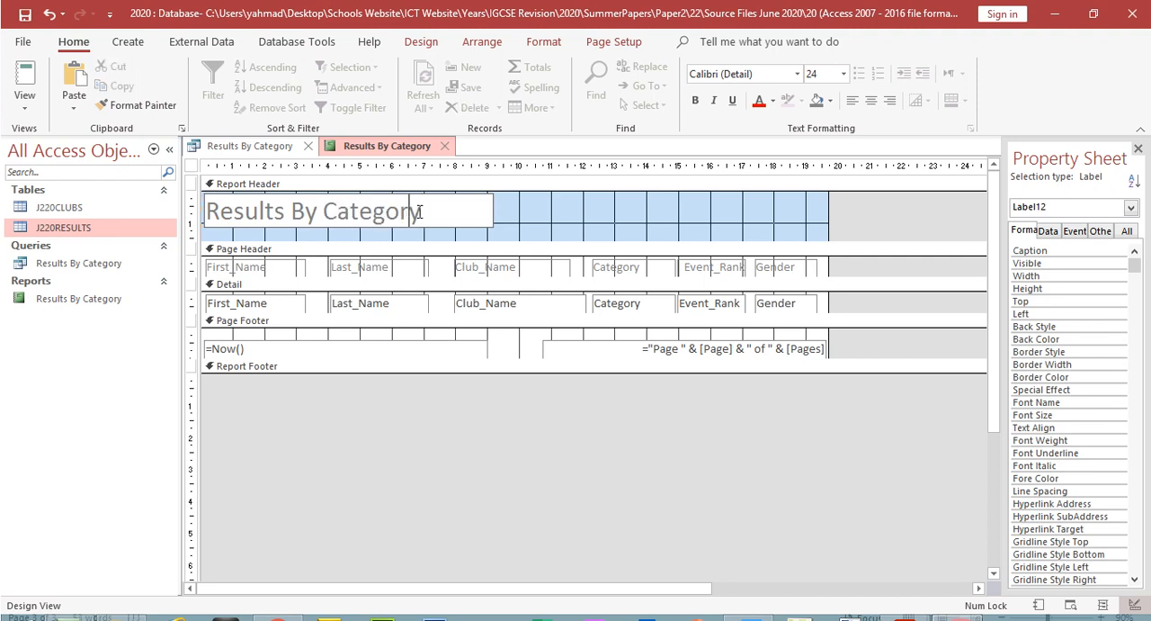
{"action": "left_click_drag", "start_coordinate": [419, 212], "coordinate": [205, 212]}
{"action": "left_click", "coordinate": [843, 74]}
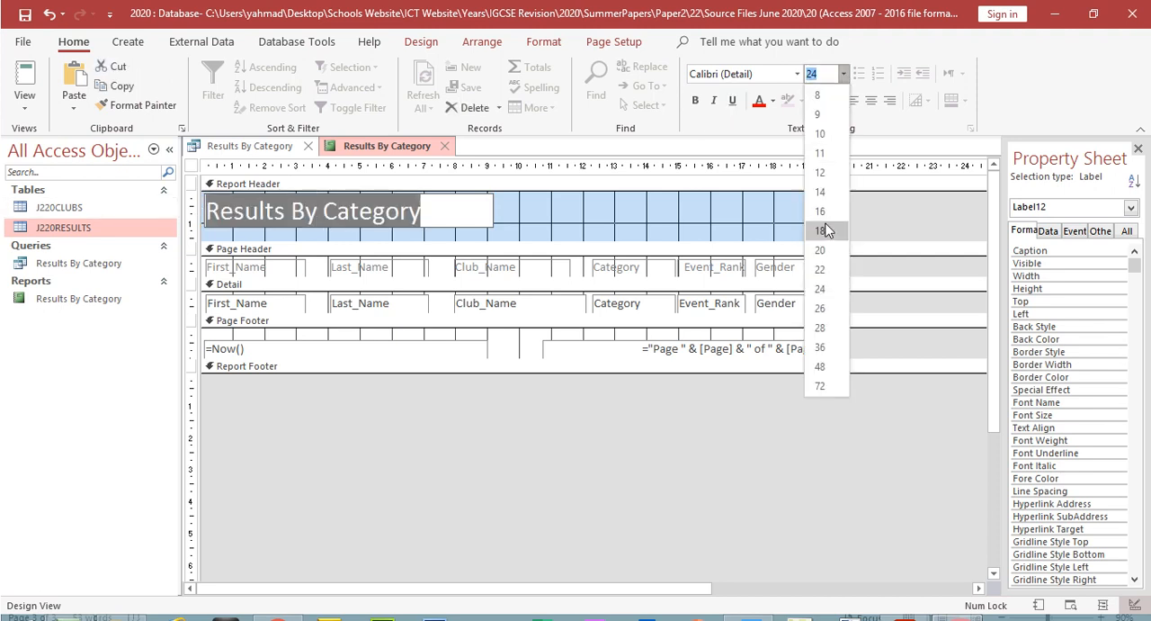
{"action": "left_click", "coordinate": [819, 347]}
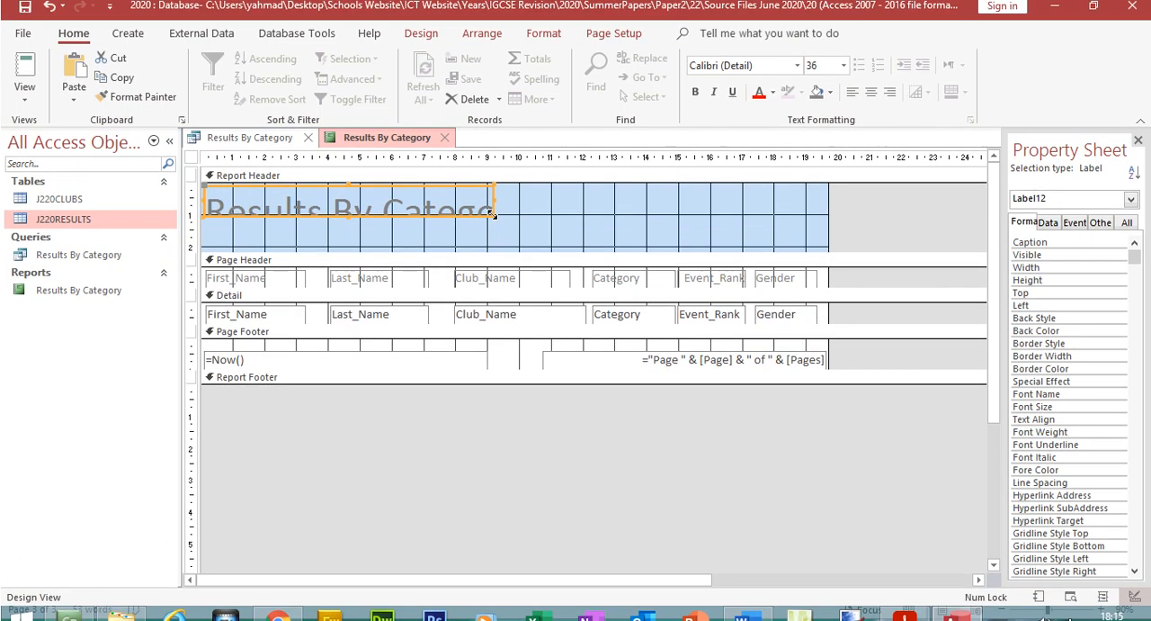
{"action": "left_click_drag", "start_coordinate": [492, 198], "coordinate": [596, 236]}
Step: Switch to the question paper, highlight the whole Results By Category title requirement, and mark the Gender column wording in the next bullet
{"action": "left_click", "coordinate": [904, 605]}
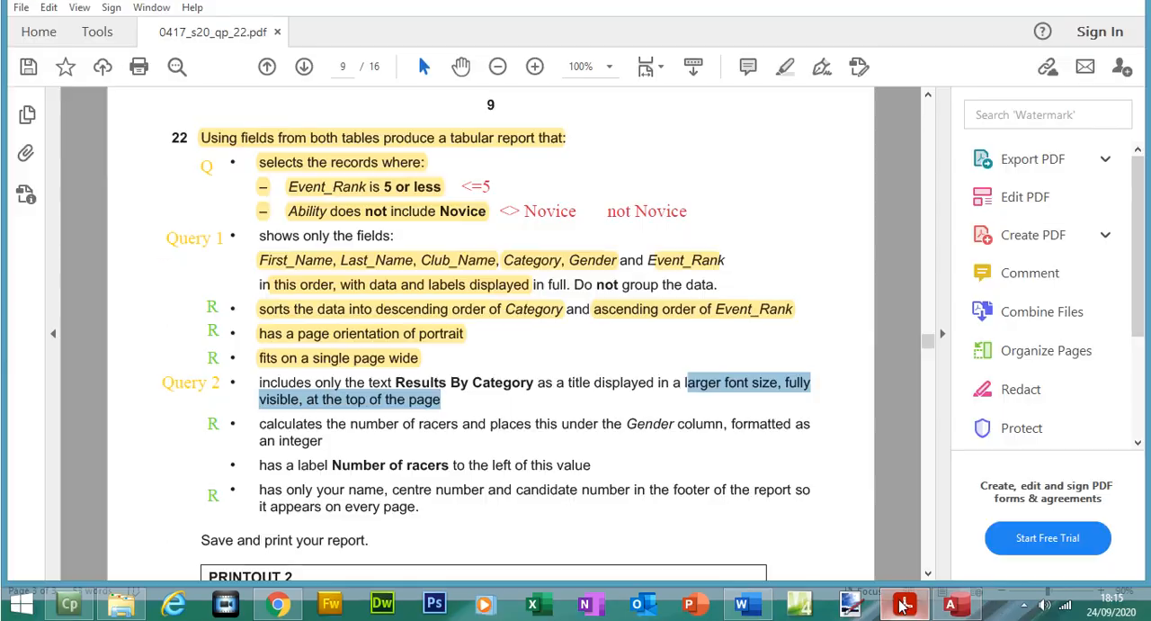
{"action": "left_click_drag", "start_coordinate": [246, 381], "coordinate": [441, 399]}
{"action": "left_click", "coordinate": [785, 94]}
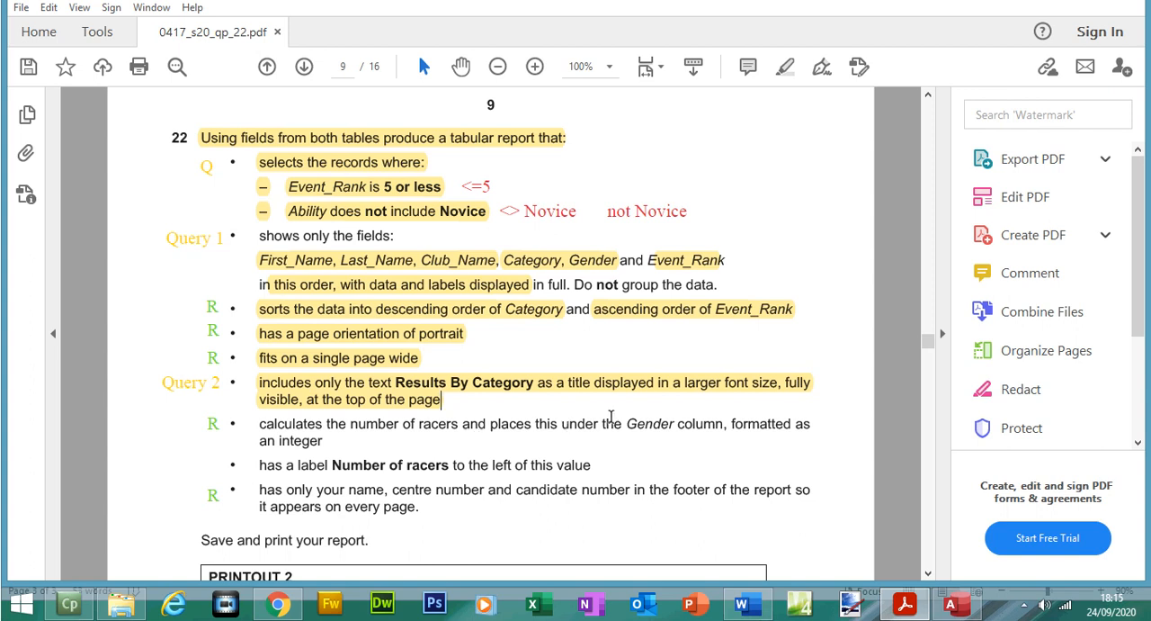
{"action": "left_click_drag", "start_coordinate": [629, 424], "coordinate": [717, 431]}
Step: Switch to Access, show the report in Layout View, and add a record count beneath the Gender column
{"action": "left_click", "coordinate": [949, 604]}
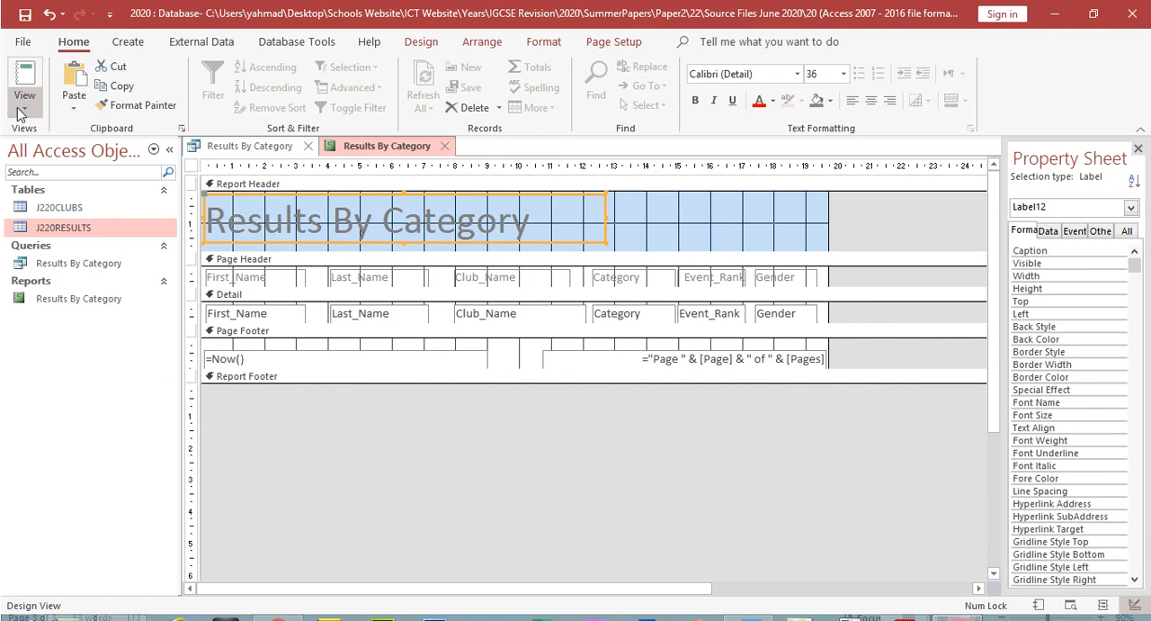
{"action": "left_click", "coordinate": [24, 79]}
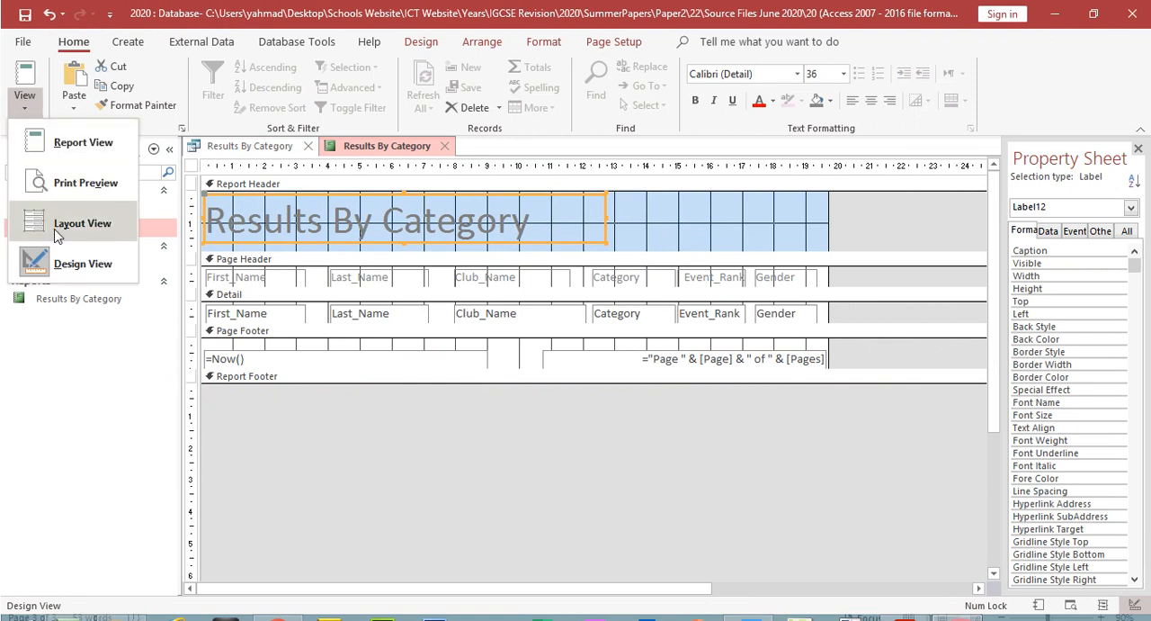
{"action": "left_click", "coordinate": [57, 200]}
{"action": "left_click", "coordinate": [221, 269]}
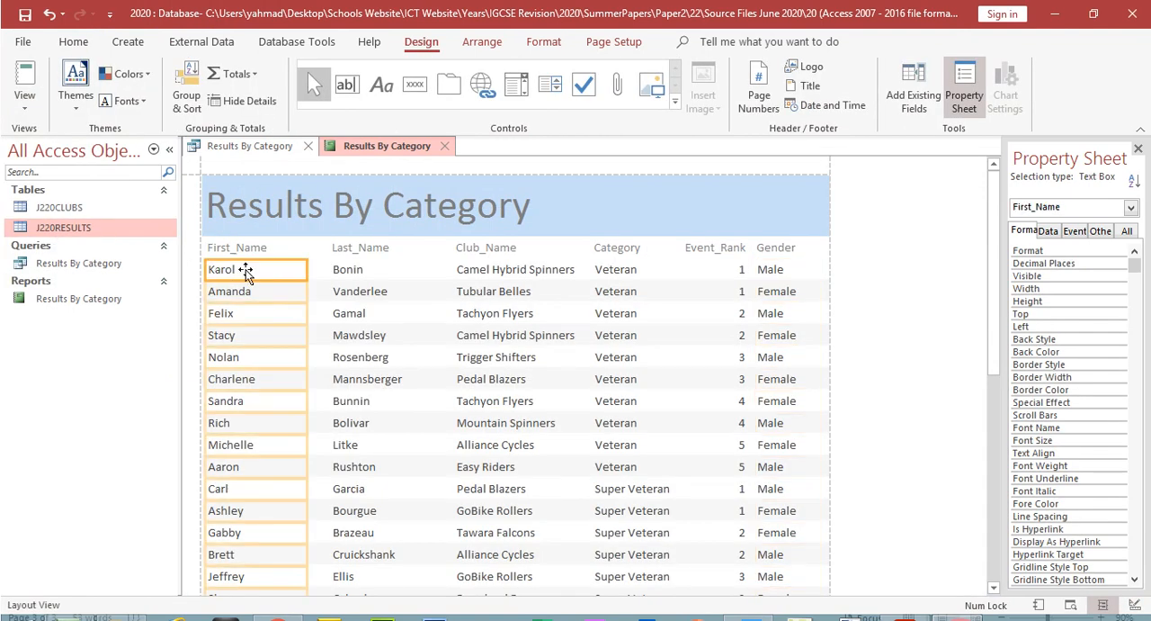
{"action": "left_click", "coordinate": [776, 274]}
{"action": "left_click_drag", "start_coordinate": [997, 322], "coordinate": [1010, 583]}
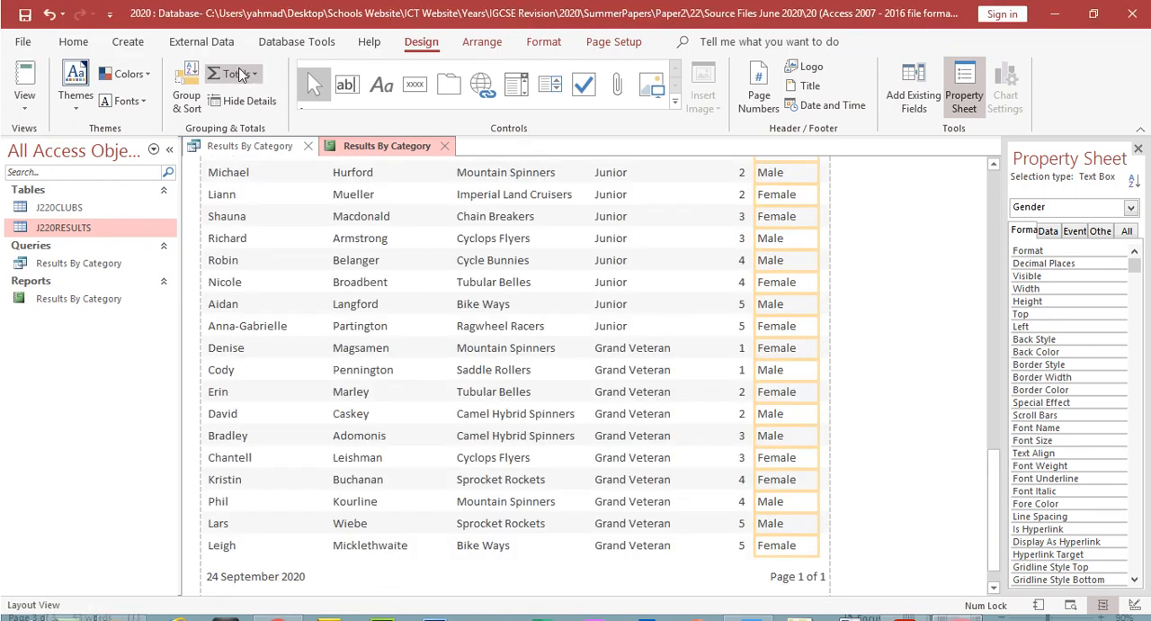
{"action": "left_click", "coordinate": [24, 106]}
{"action": "left_click", "coordinate": [255, 80]}
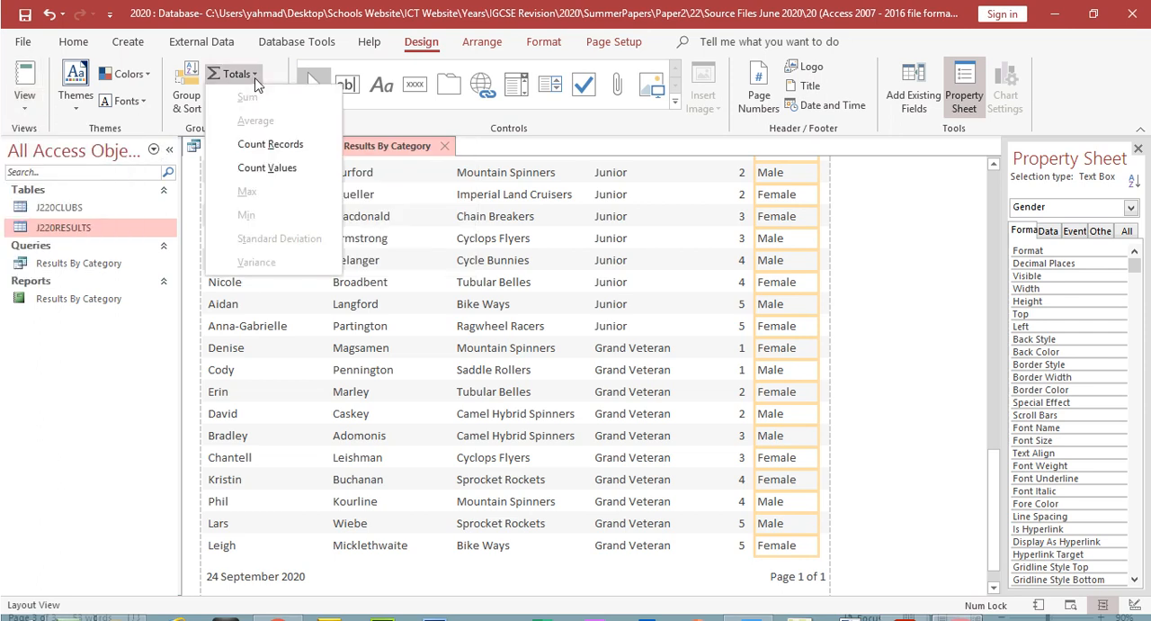
{"action": "left_click", "coordinate": [284, 155]}
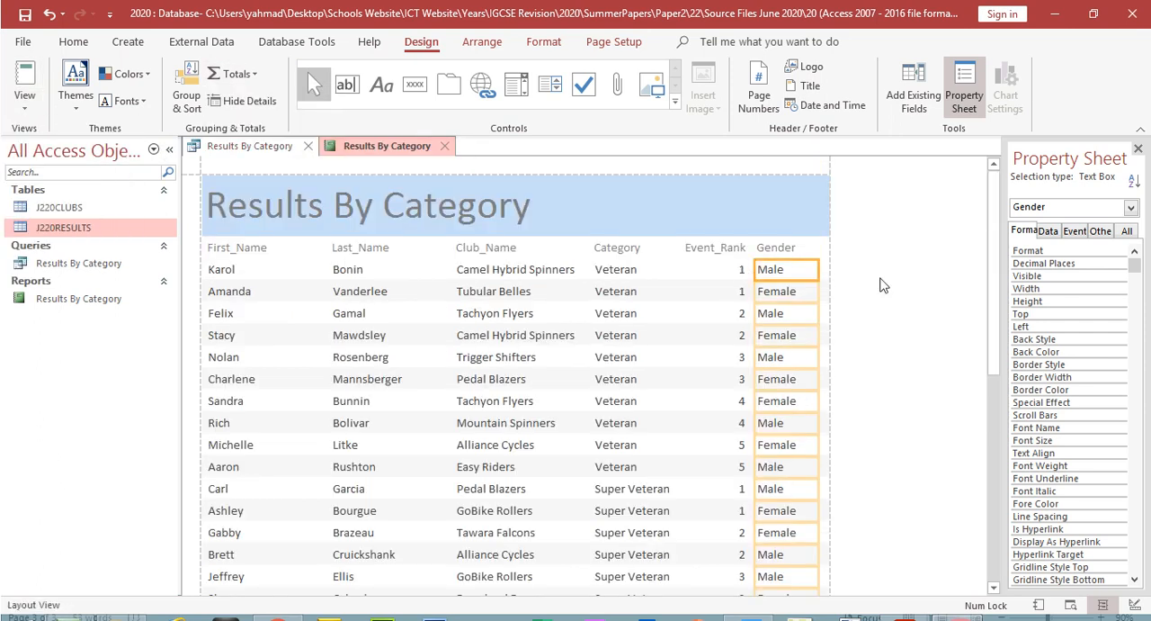
{"action": "left_click_drag", "start_coordinate": [994, 278], "coordinate": [980, 549]}
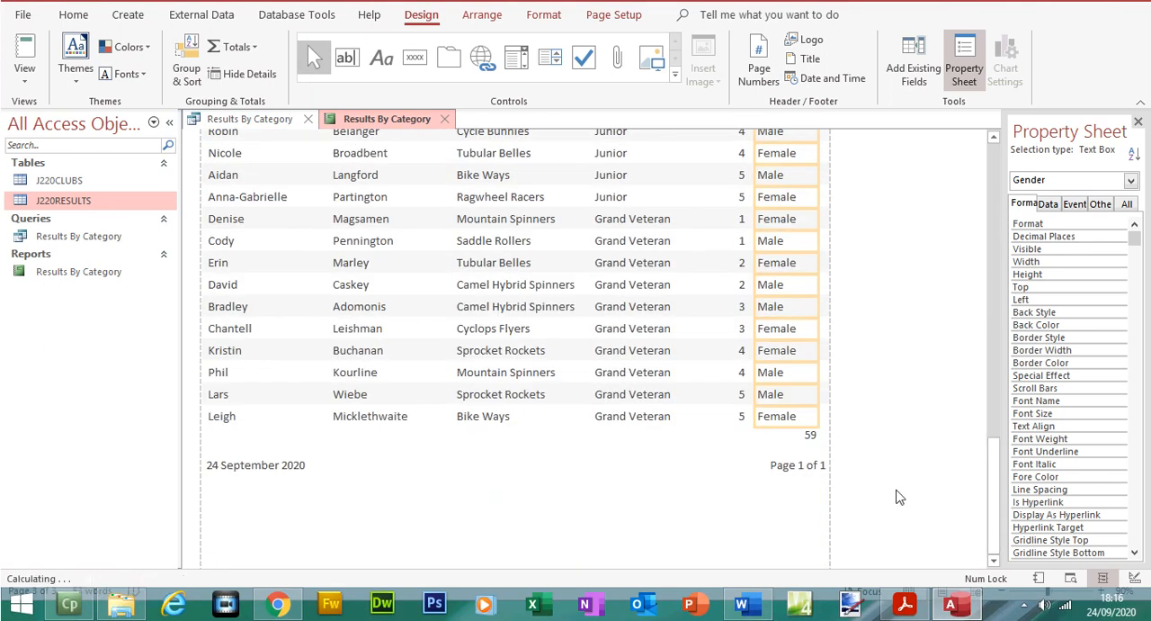
Step: Select the racer count beneath the Gender column, consult the question paper's integer-format requirement, and widen the Property Sheet to show its values
{"action": "left_click", "coordinate": [802, 436]}
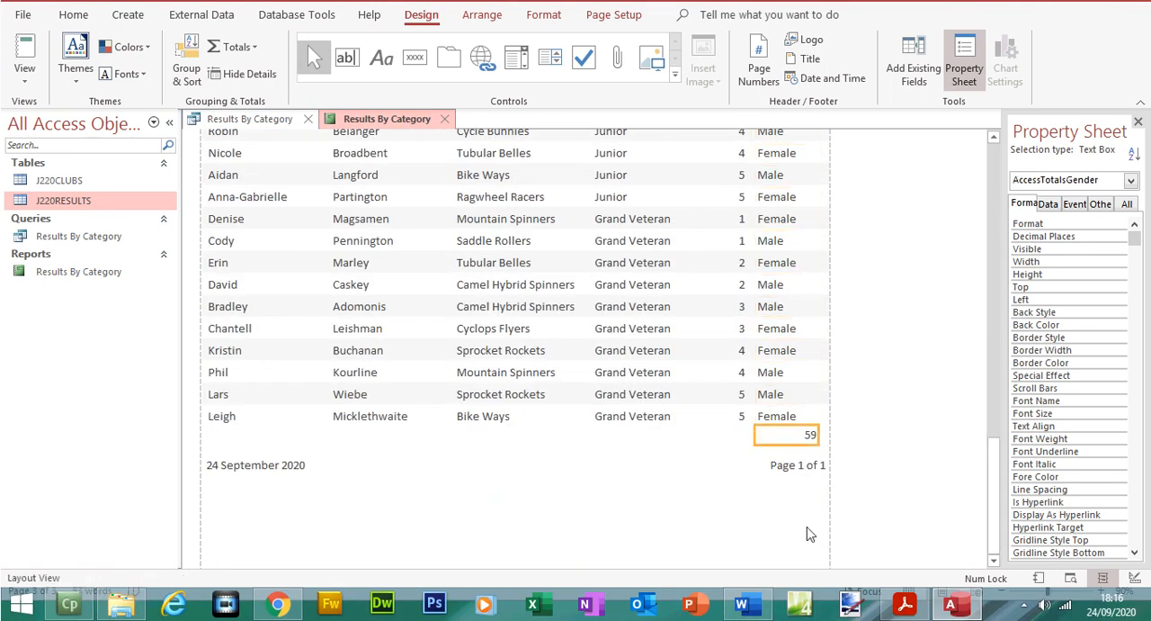
{"action": "left_click", "coordinate": [904, 603]}
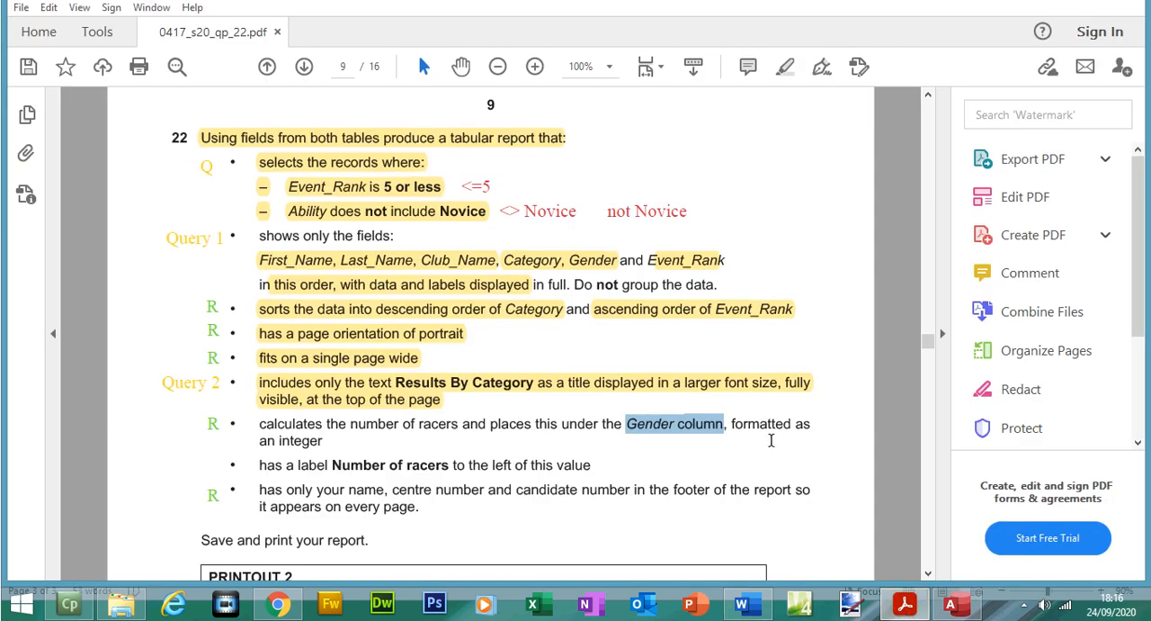
{"action": "left_click", "coordinate": [951, 603]}
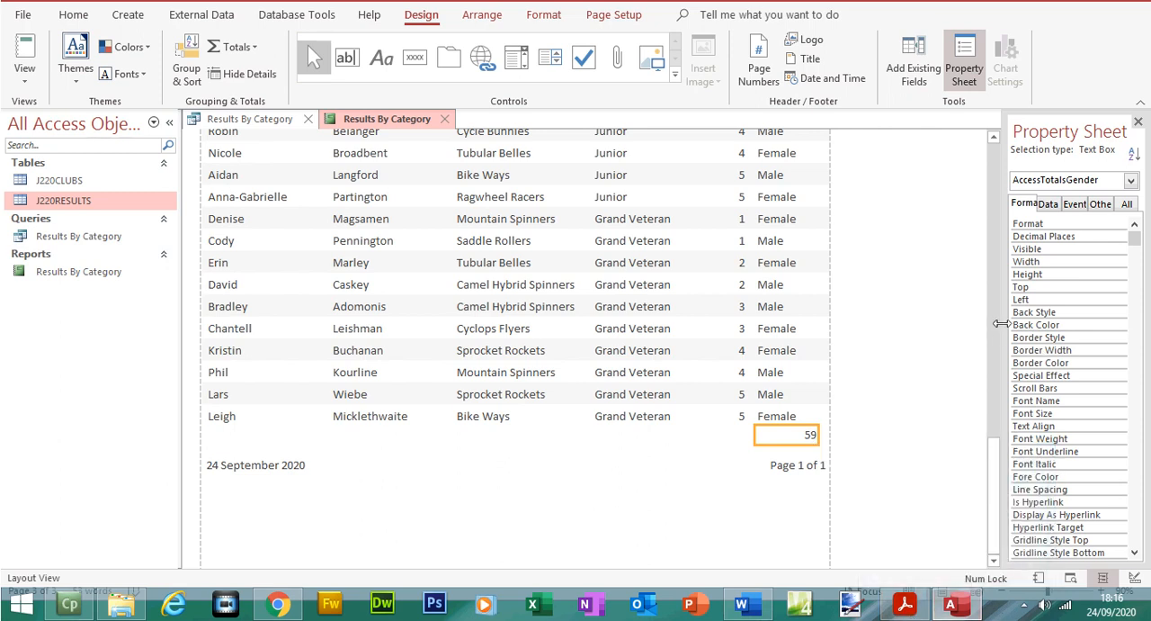
{"action": "left_click_drag", "start_coordinate": [1000, 328], "coordinate": [913, 330]}
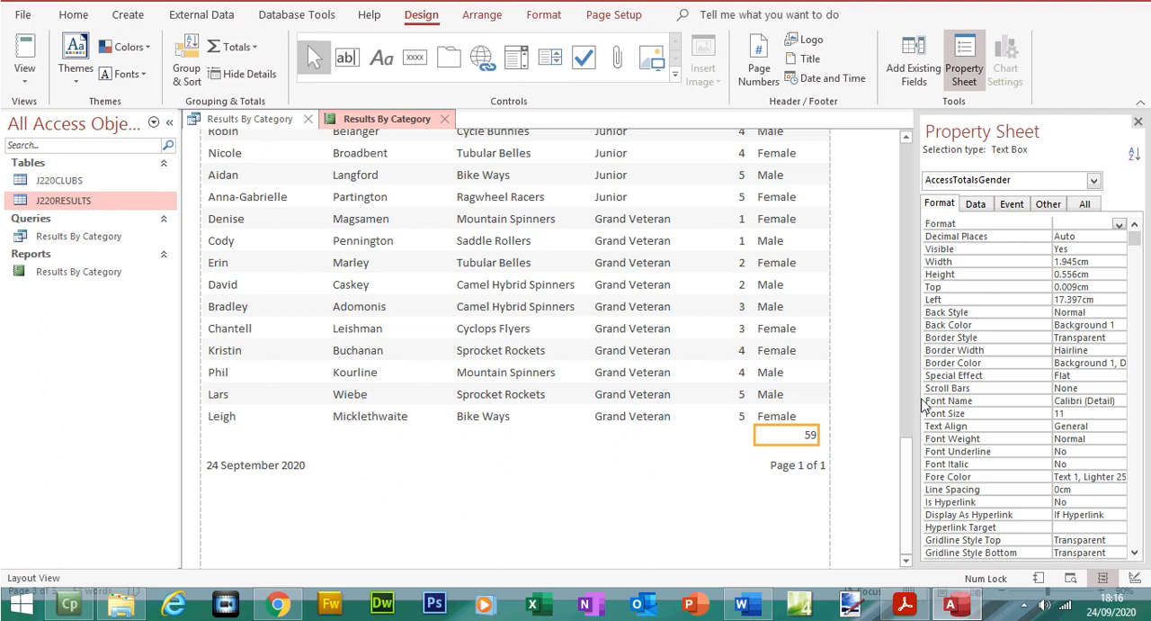
Step: Switch to the question paper, highlight the whole requirement for calculating the number of racers, and copy the label text Number of racers
{"action": "left_click", "coordinate": [905, 604]}
{"action": "left_click_drag", "start_coordinate": [239, 420], "coordinate": [324, 443]}
{"action": "left_click", "coordinate": [405, 402]}
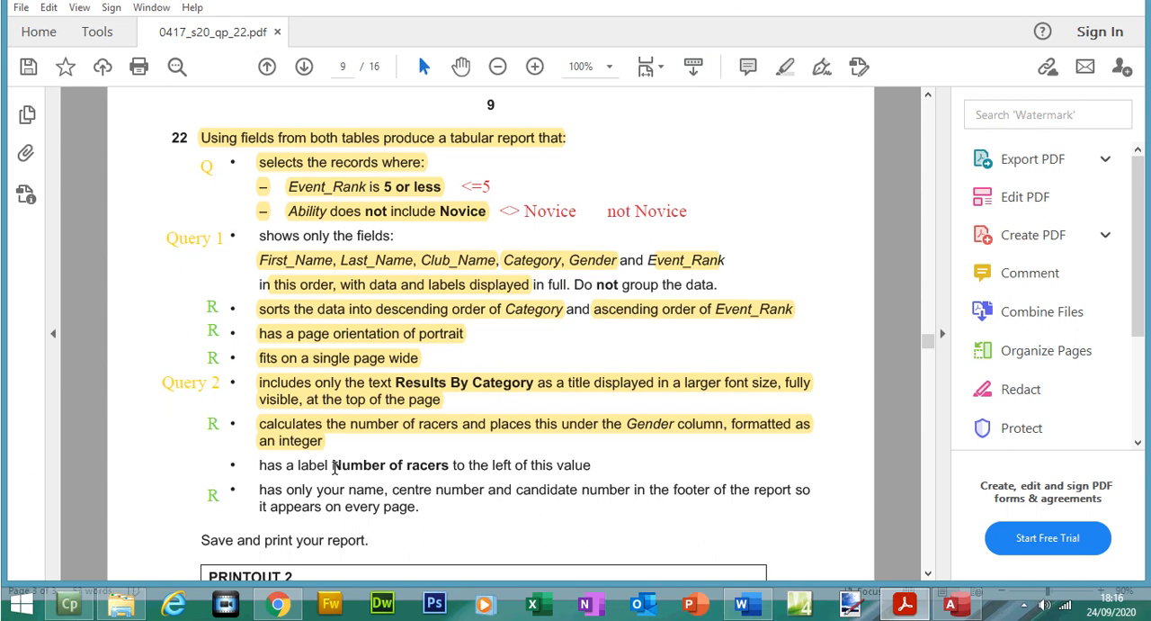
{"action": "left_click_drag", "start_coordinate": [331, 466], "coordinate": [437, 466]}
{"action": "right_click", "coordinate": [437, 471]}
{"action": "left_click", "coordinate": [488, 312]}
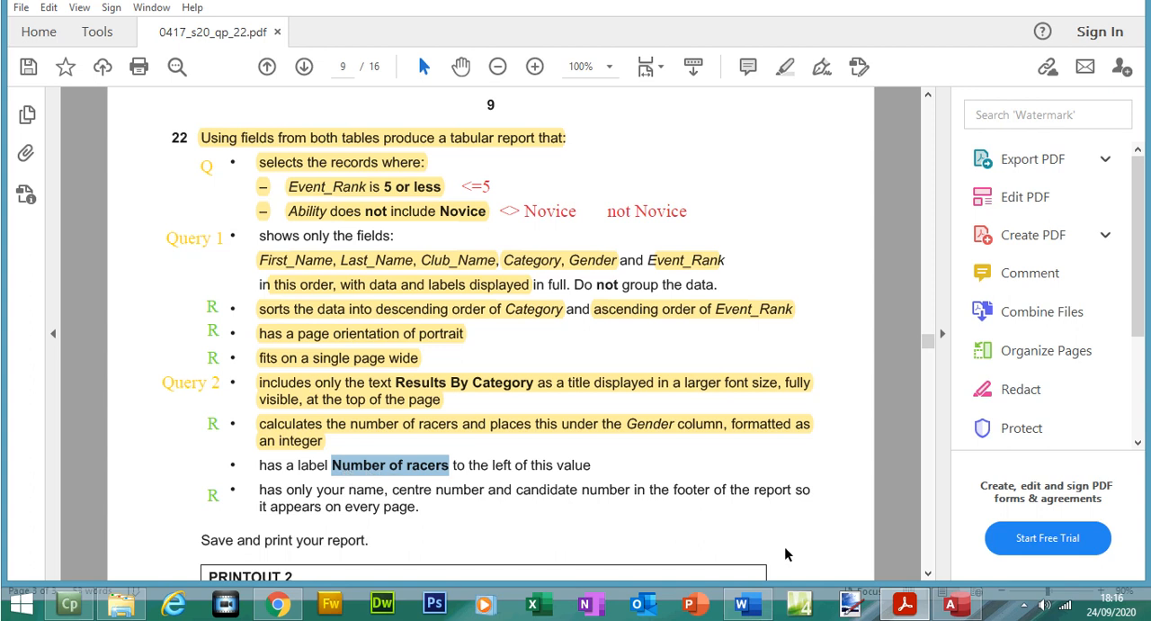
Step: Switch to Access, show the report in Design View, and add a Number of racers label about 3.1 cm wide beside the footer count
{"action": "left_click", "coordinate": [951, 604]}
{"action": "left_click", "coordinate": [22, 108]}
{"action": "left_click", "coordinate": [96, 260]}
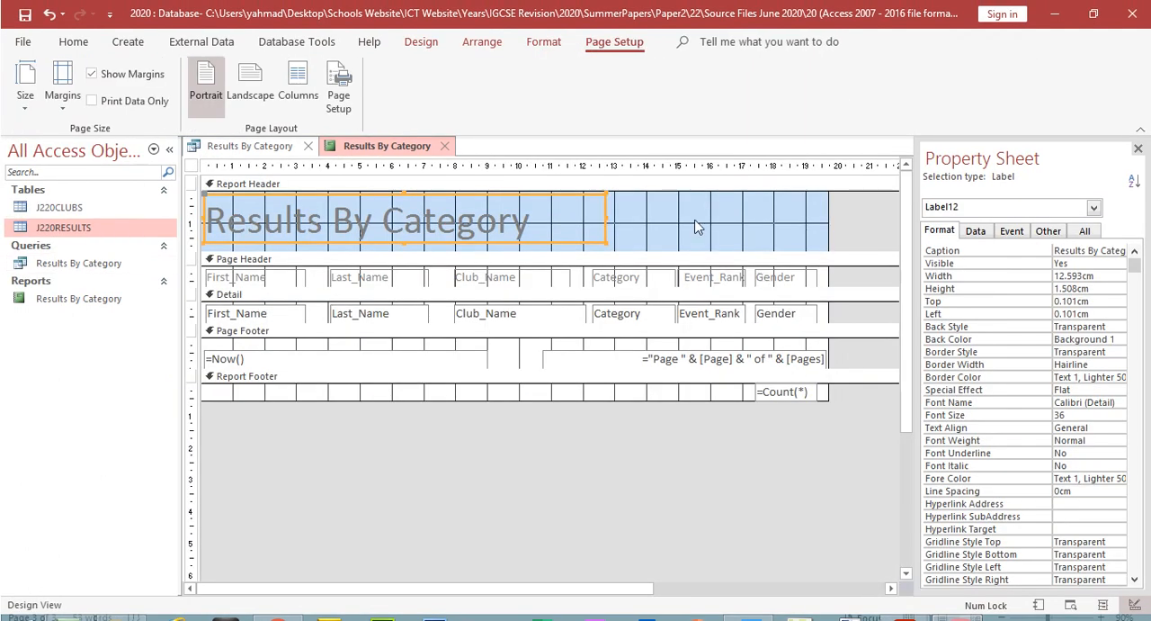
{"action": "left_click", "coordinate": [422, 43]}
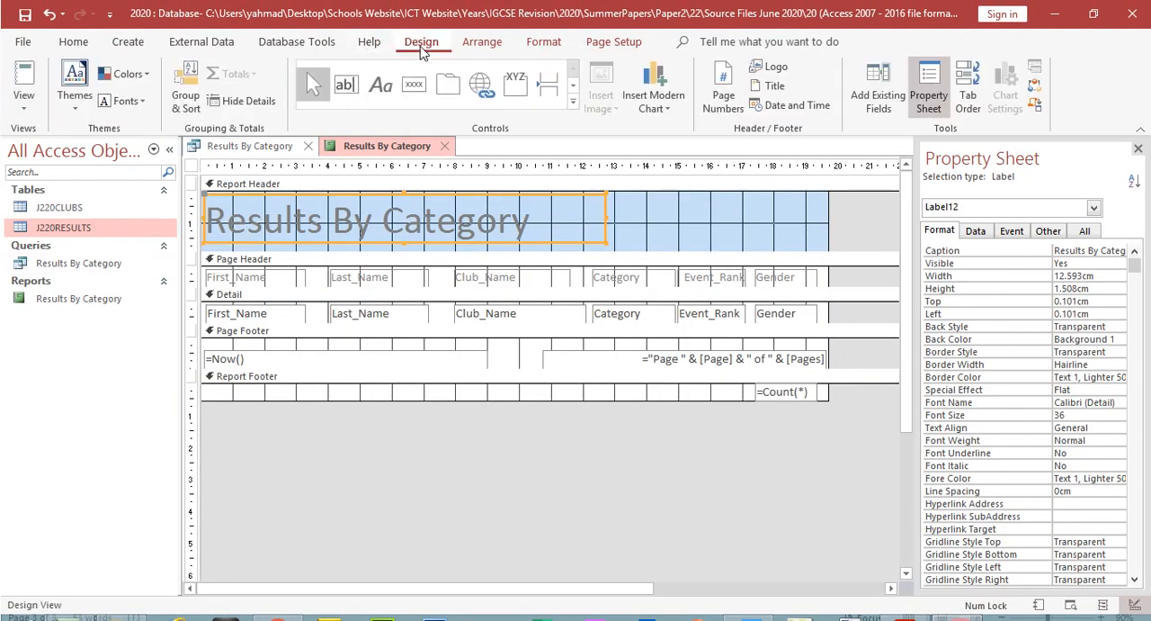
{"action": "left_click", "coordinate": [381, 84]}
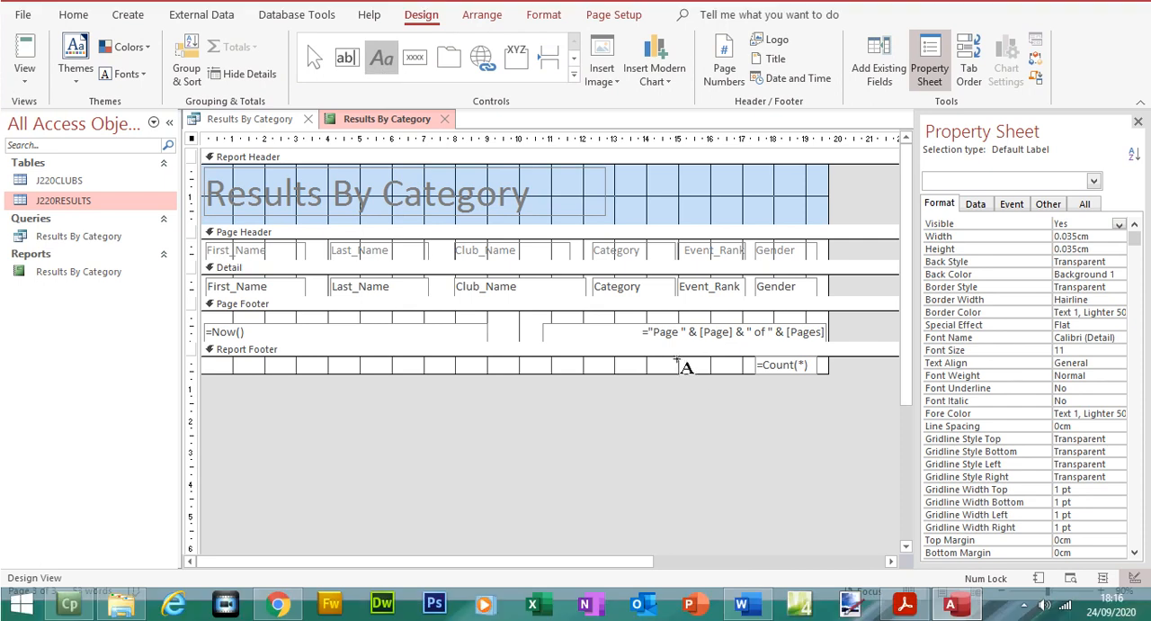
{"action": "left_click_drag", "start_coordinate": [649, 358], "coordinate": [750, 379]}
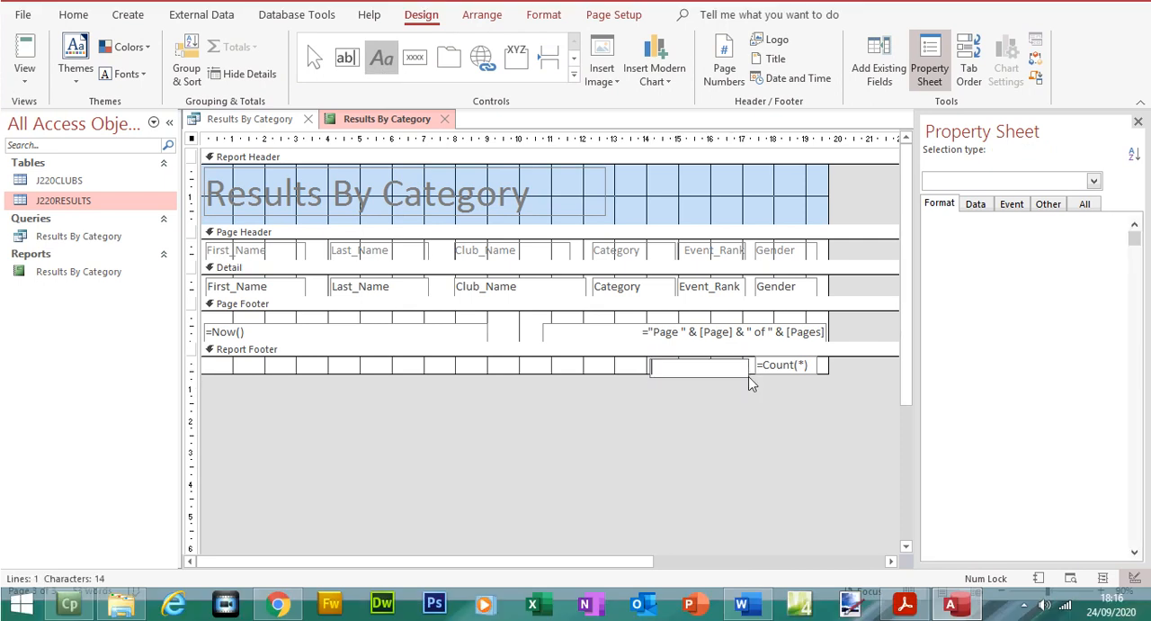
{"action": "left_click", "coordinate": [751, 379]}
{"action": "type", "text": "Number of racers"}
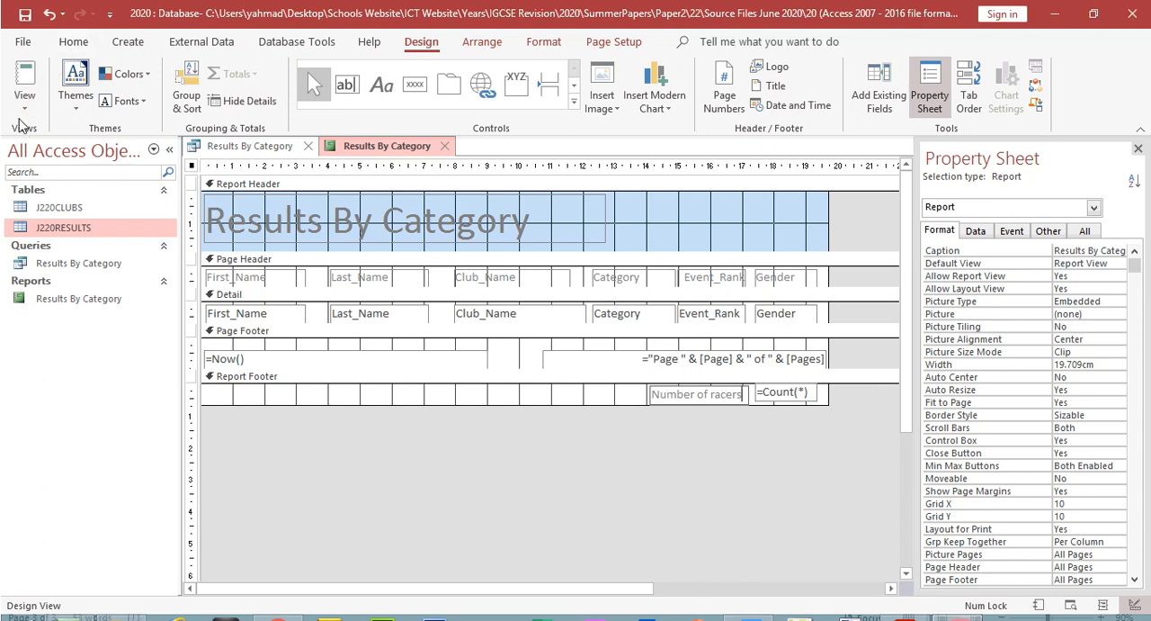
Step: Check the report's second page in Print Preview, and shift the footer count to about 16.9 cm and its label to about 13.6 cm from the left
{"action": "left_click", "coordinate": [24, 80]}
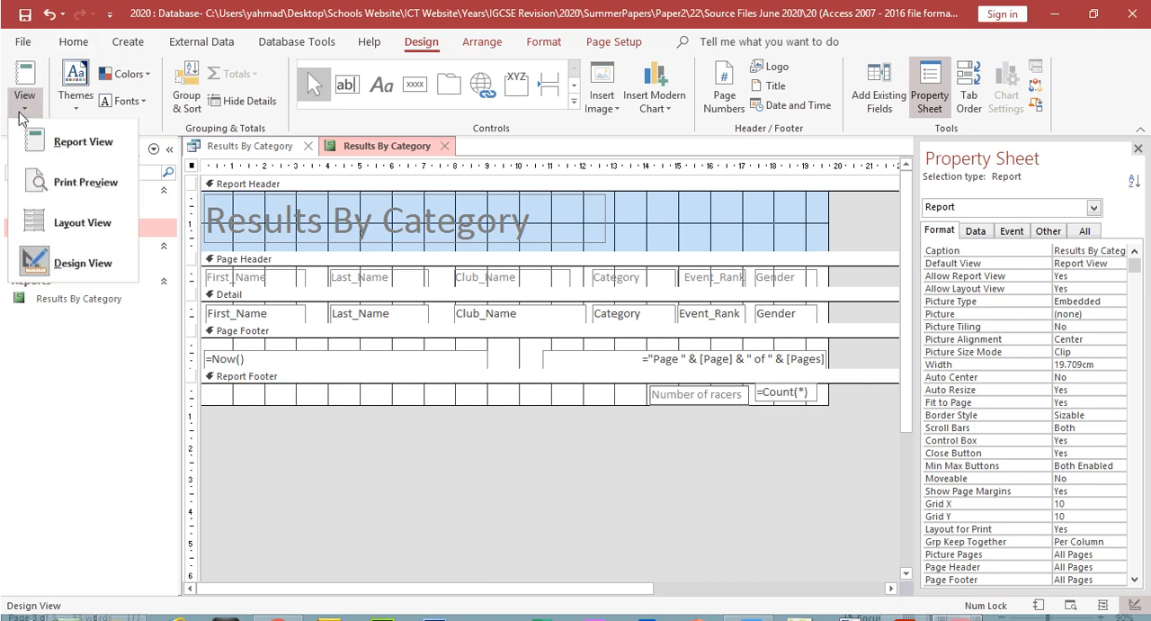
{"action": "left_click", "coordinate": [90, 183]}
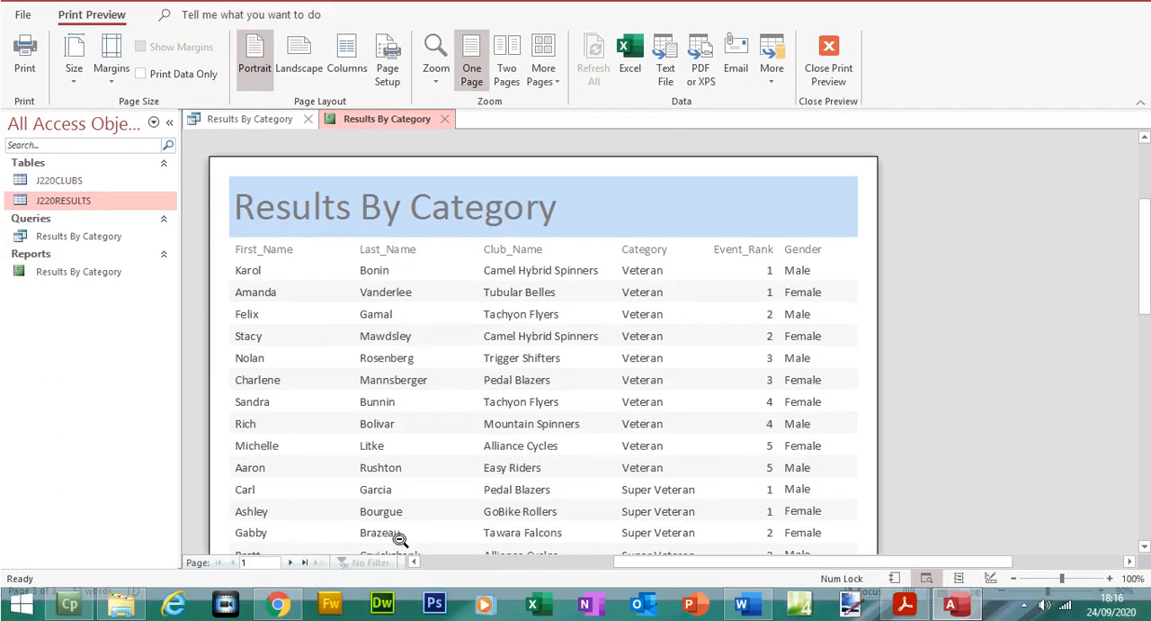
{"action": "left_click", "coordinate": [287, 562]}
{"action": "scroll", "coordinate": [540, 342], "scroll_direction": "down", "scroll_amount": 5}
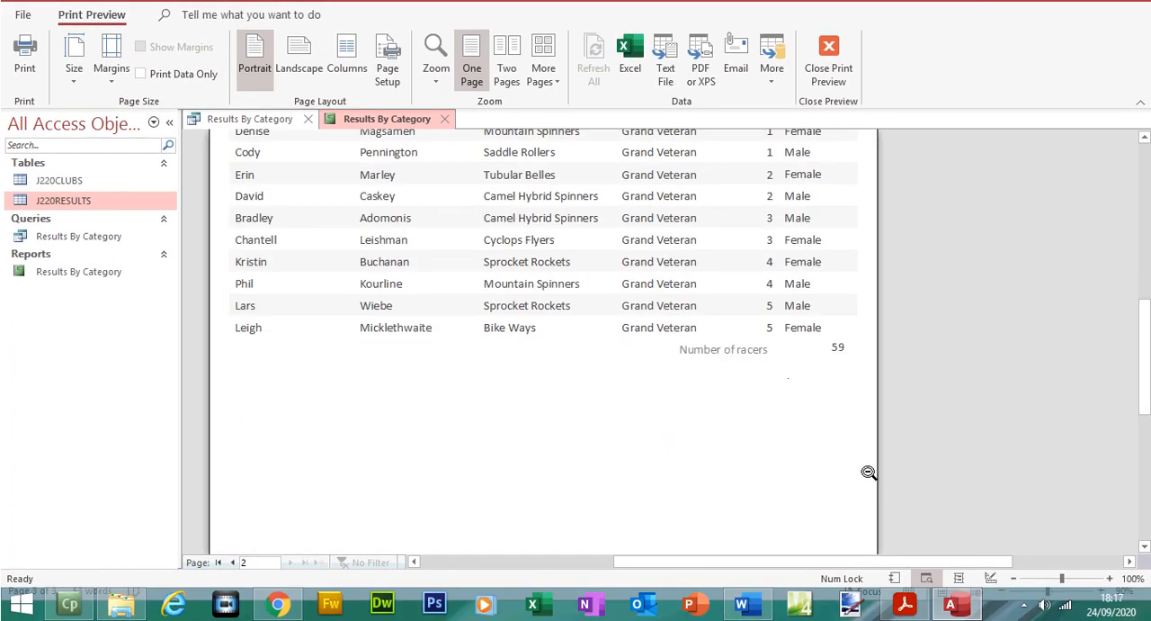
{"action": "left_click", "coordinate": [829, 63]}
{"action": "left_click", "coordinate": [776, 393]}
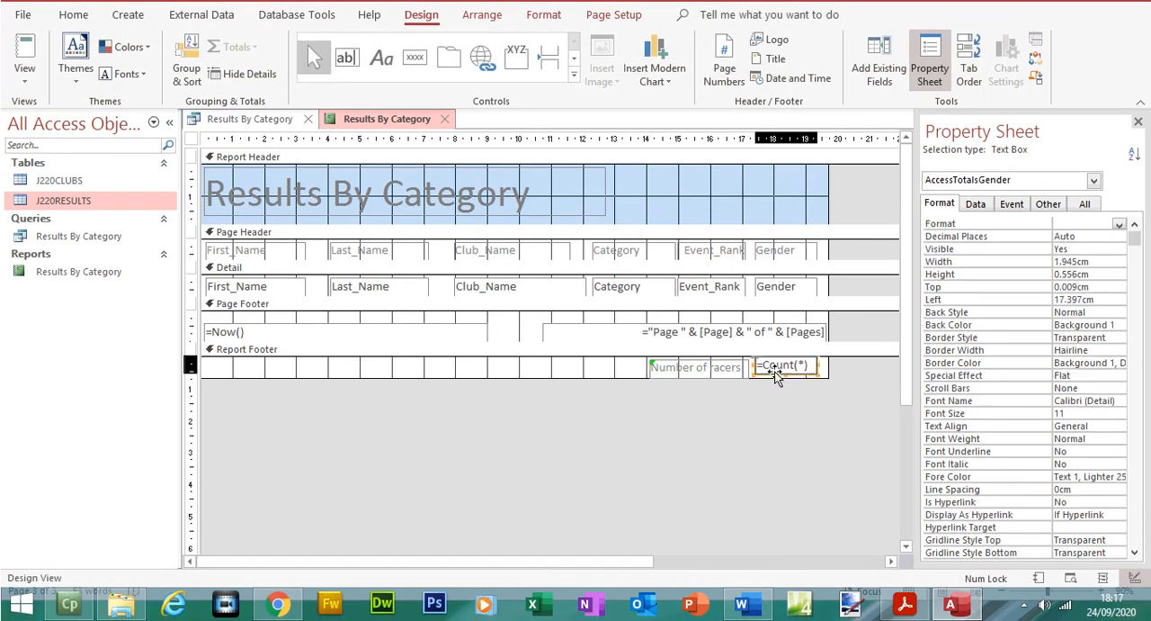
{"action": "left_click_drag", "start_coordinate": [762, 378], "coordinate": [747, 381]}
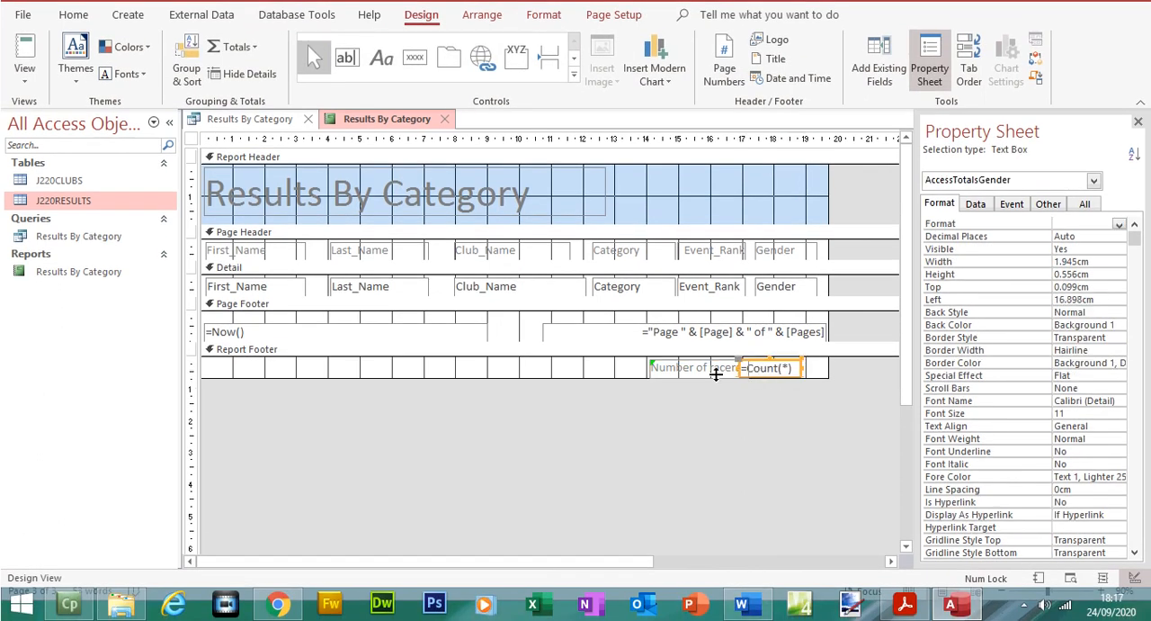
{"action": "left_click", "coordinate": [710, 370]}
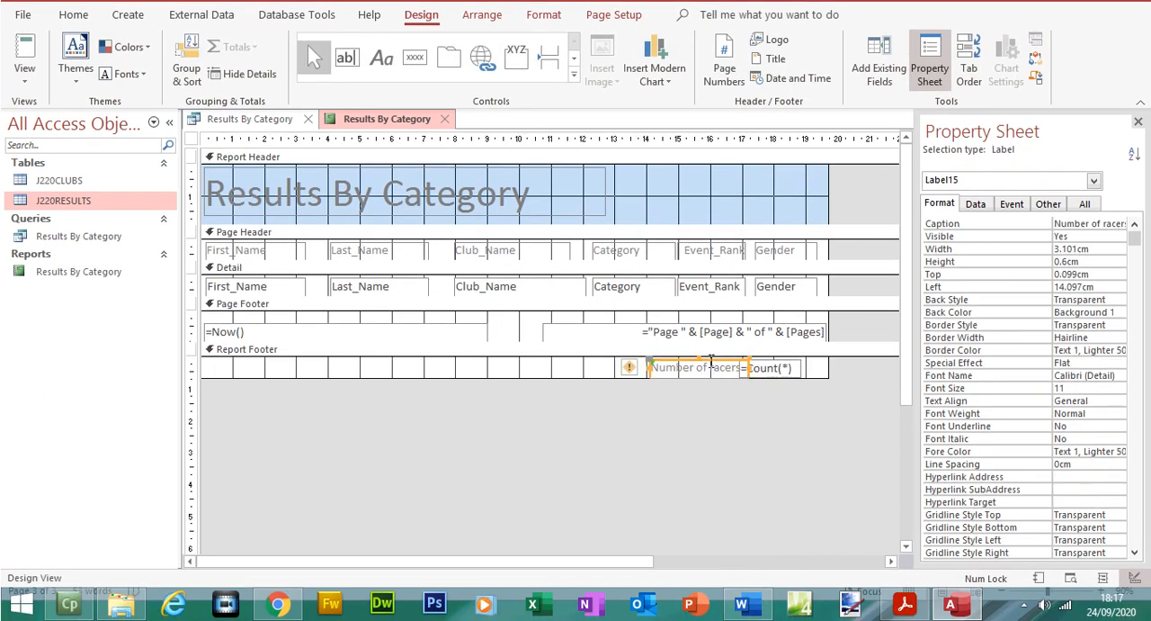
{"action": "left_click_drag", "start_coordinate": [710, 362], "coordinate": [694, 362]}
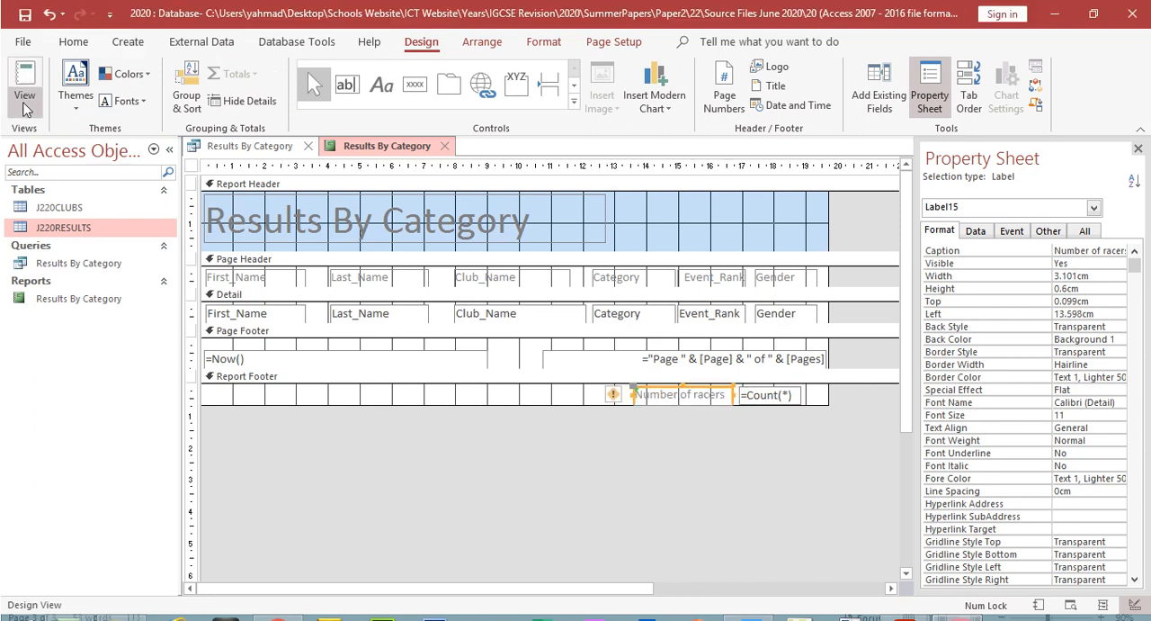
Step: Preview the report's second page again, and move the Number of racers label and its count further left, the count to about 16.2 cm
{"action": "left_click", "coordinate": [26, 79]}
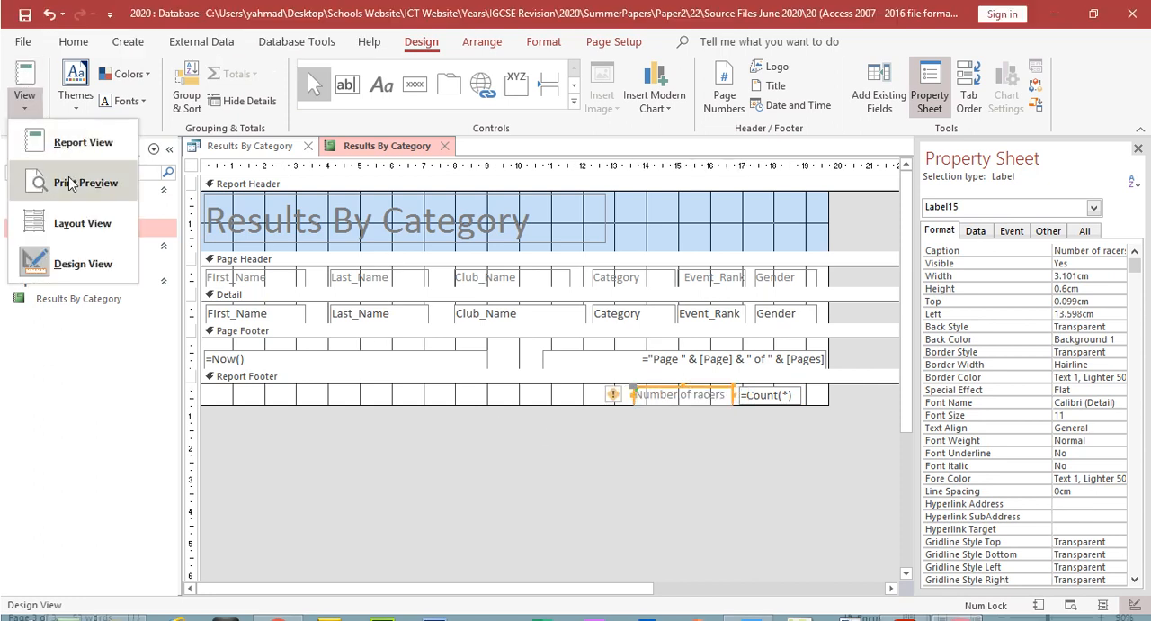
{"action": "left_click", "coordinate": [74, 153]}
{"action": "scroll", "coordinate": [416, 509], "scroll_direction": "down", "scroll_amount": 5}
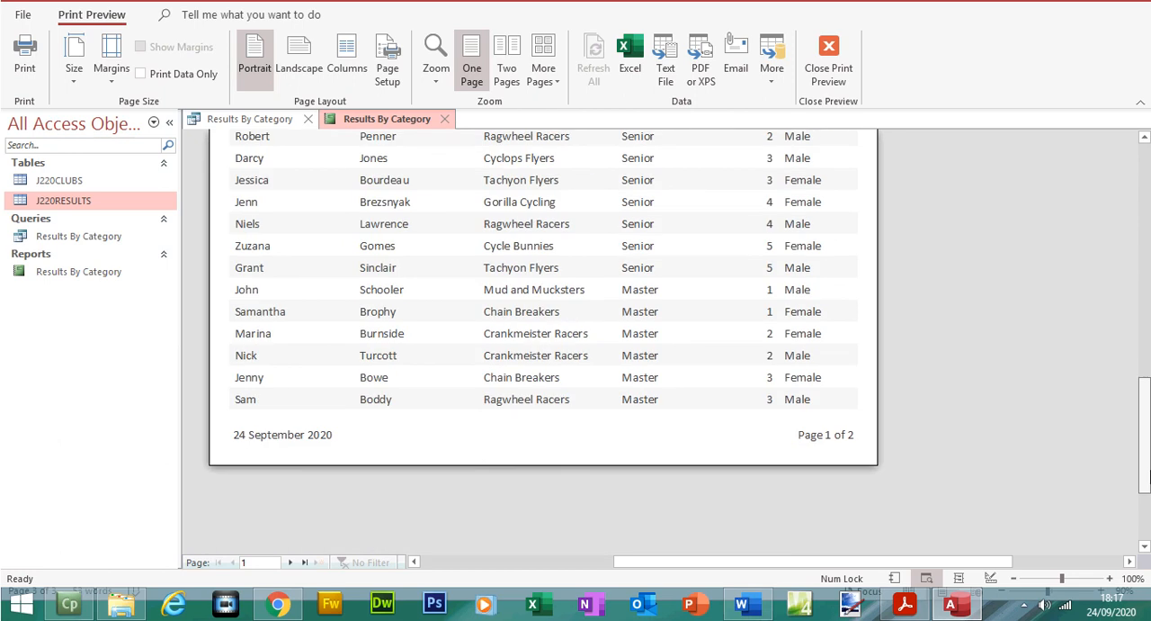
{"action": "left_click", "coordinate": [289, 562]}
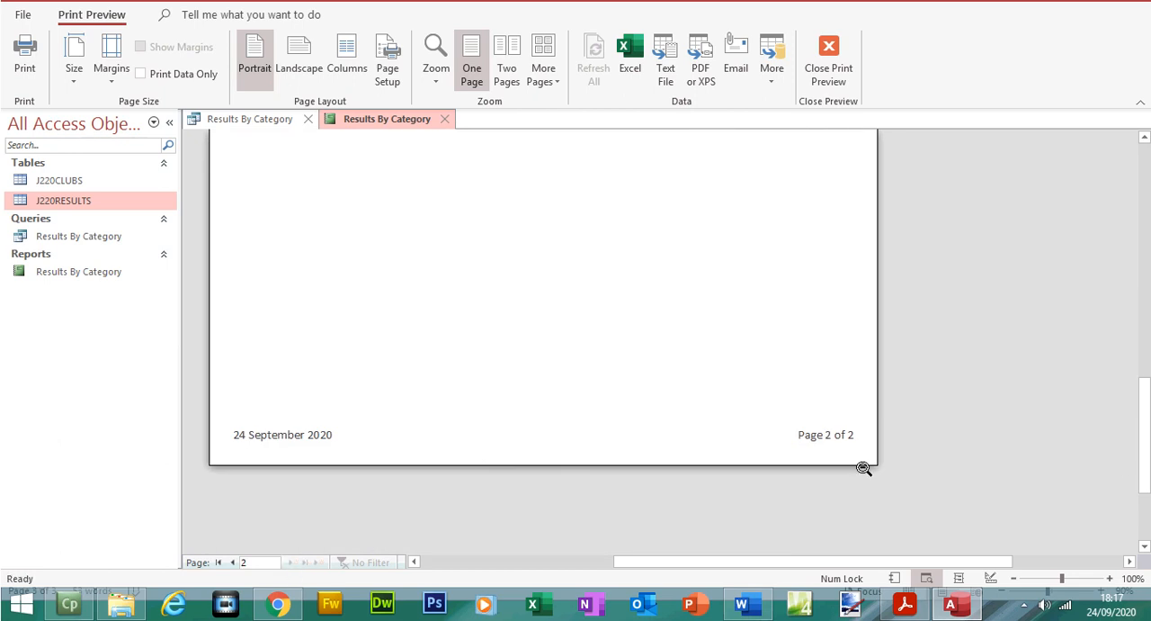
{"action": "scroll", "coordinate": [1148, 400], "scroll_direction": "up", "scroll_amount": 3}
{"action": "scroll", "coordinate": [1147, 400], "scroll_direction": "up", "scroll_amount": 3}
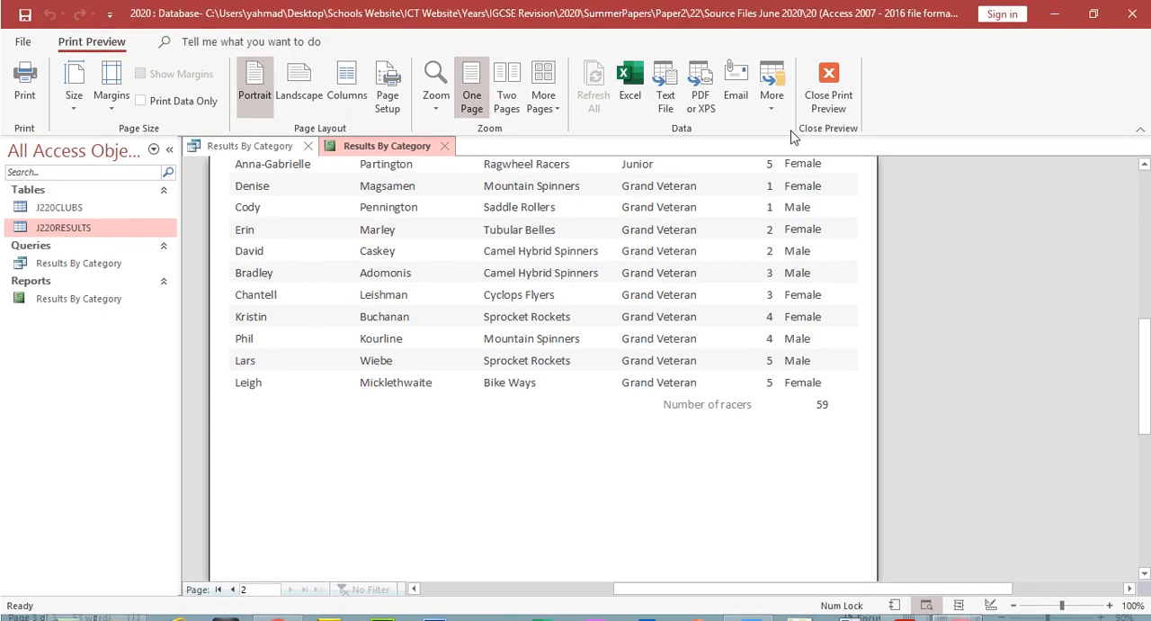
{"action": "left_click", "coordinate": [828, 72]}
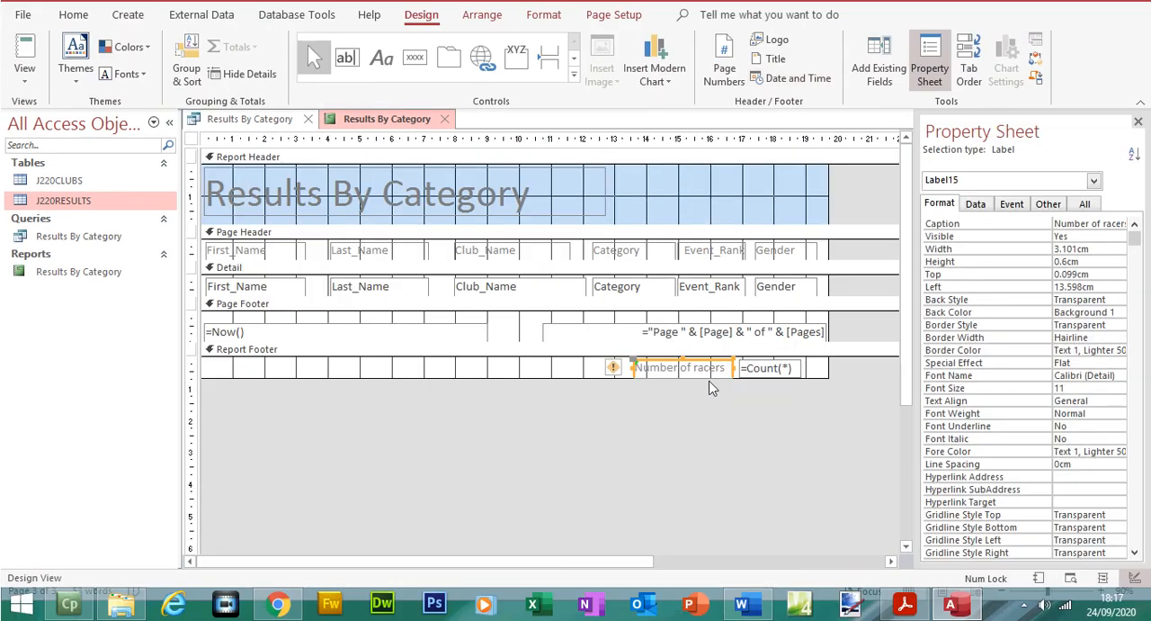
{"action": "left_click_drag", "start_coordinate": [711, 360], "coordinate": [686, 360]}
{"action": "left_click", "coordinate": [763, 369]}
{"action": "left_click_drag", "start_coordinate": [762, 369], "coordinate": [739, 369]}
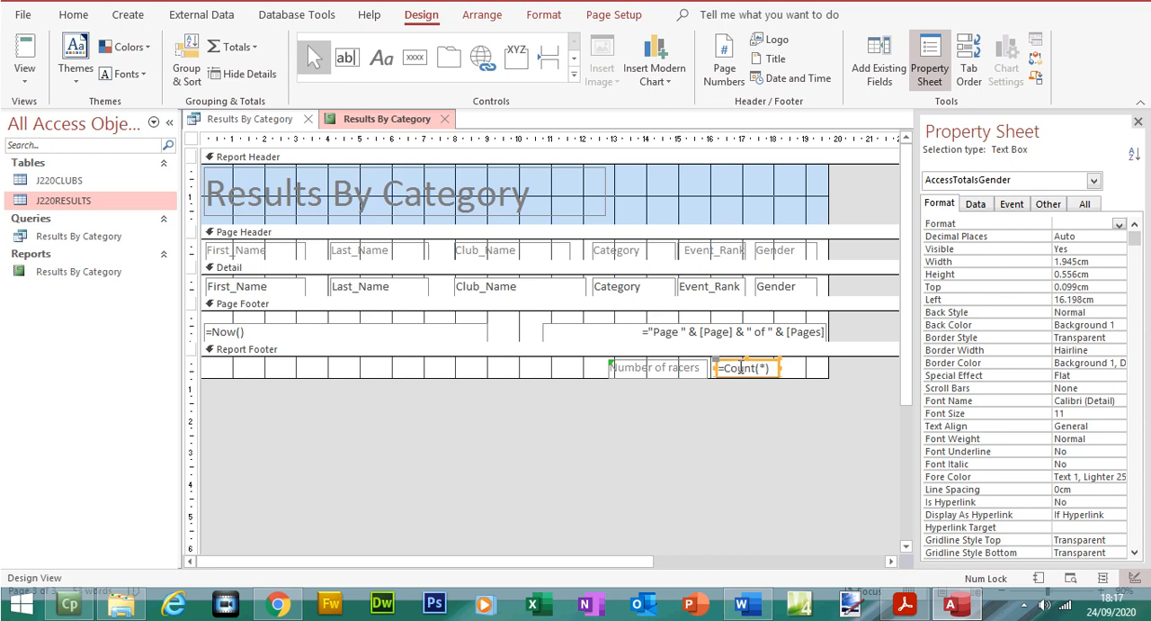
Step: Preview the report's second page to check the racer count's position under the Gender column
{"action": "left_click", "coordinate": [25, 79]}
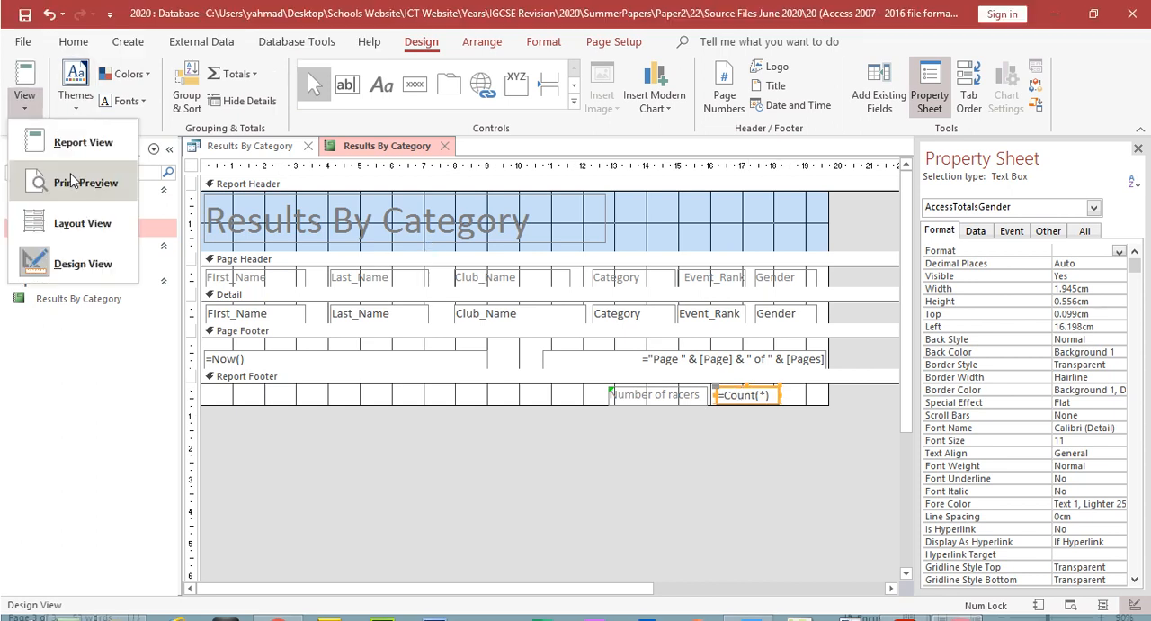
{"action": "left_click", "coordinate": [72, 180]}
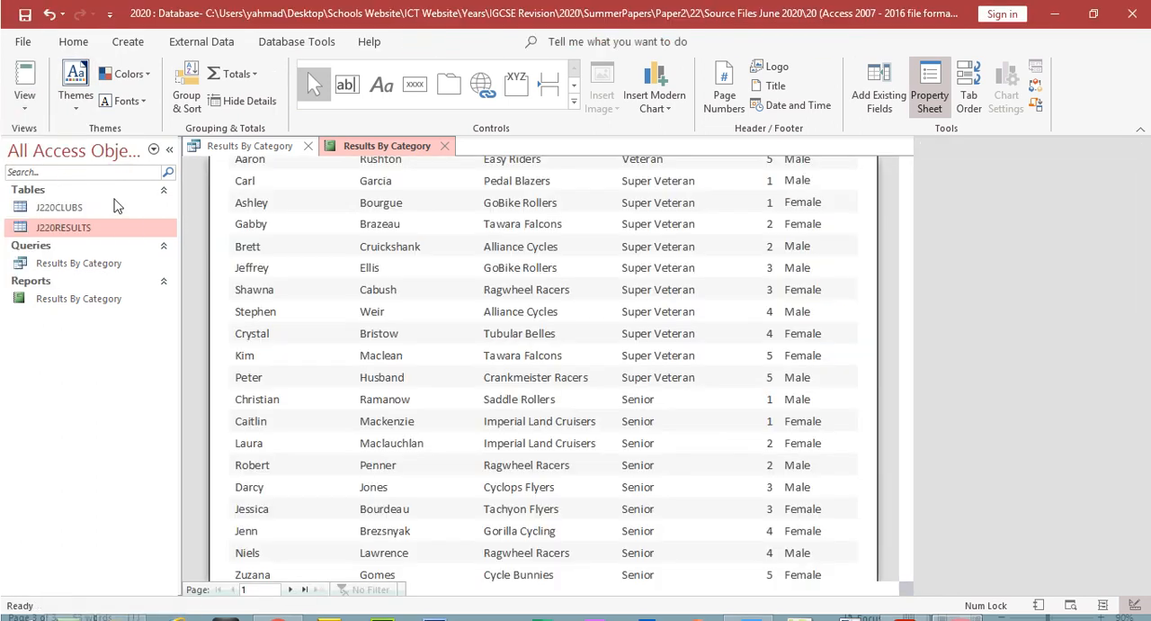
{"action": "scroll", "coordinate": [481, 452], "scroll_direction": "down", "scroll_amount": 10}
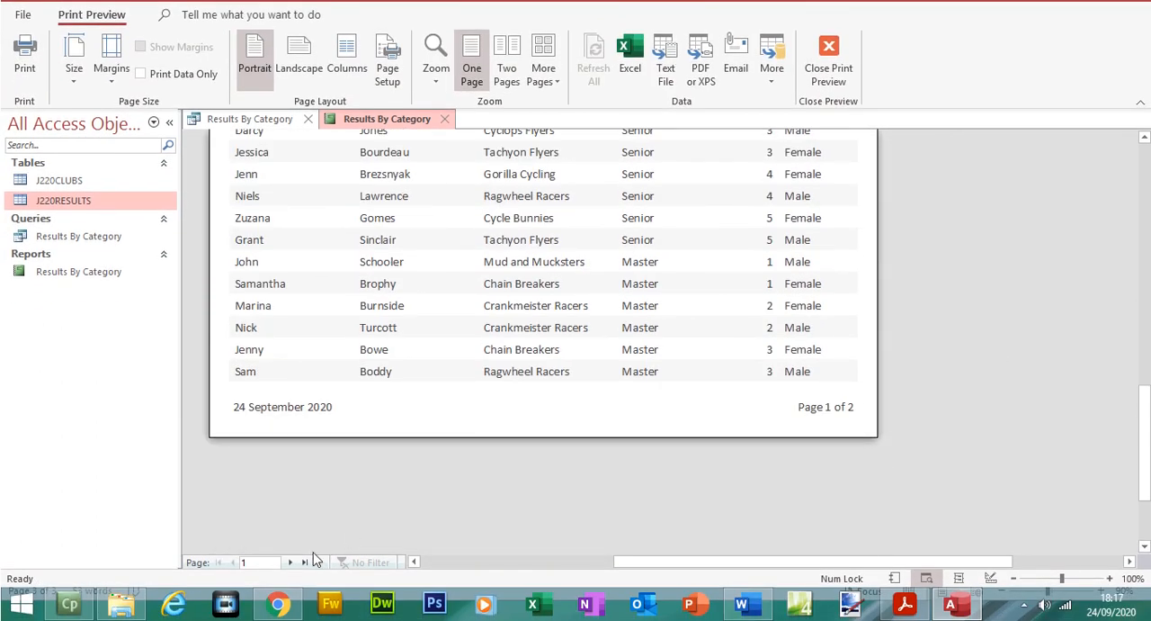
{"action": "left_click", "coordinate": [289, 561]}
{"action": "left_click_drag", "start_coordinate": [1150, 436], "coordinate": [1102, 342]}
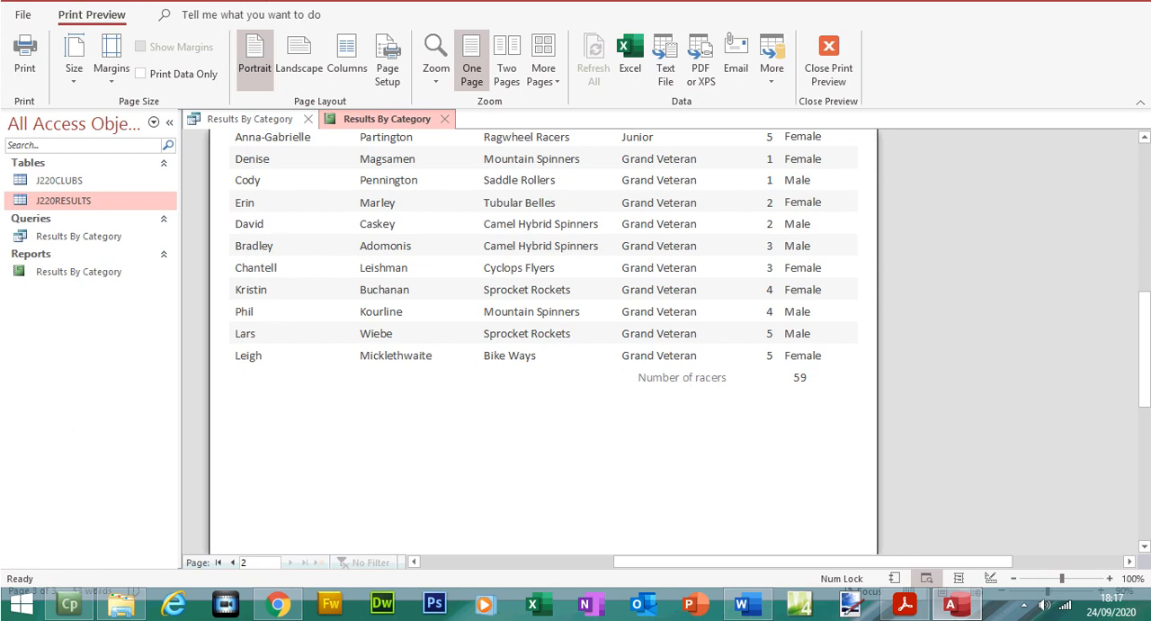
Step: Consult the question paper's footer requirement, and delete the date and page number from the report's page footer in Design View
{"action": "left_click", "coordinate": [904, 604]}
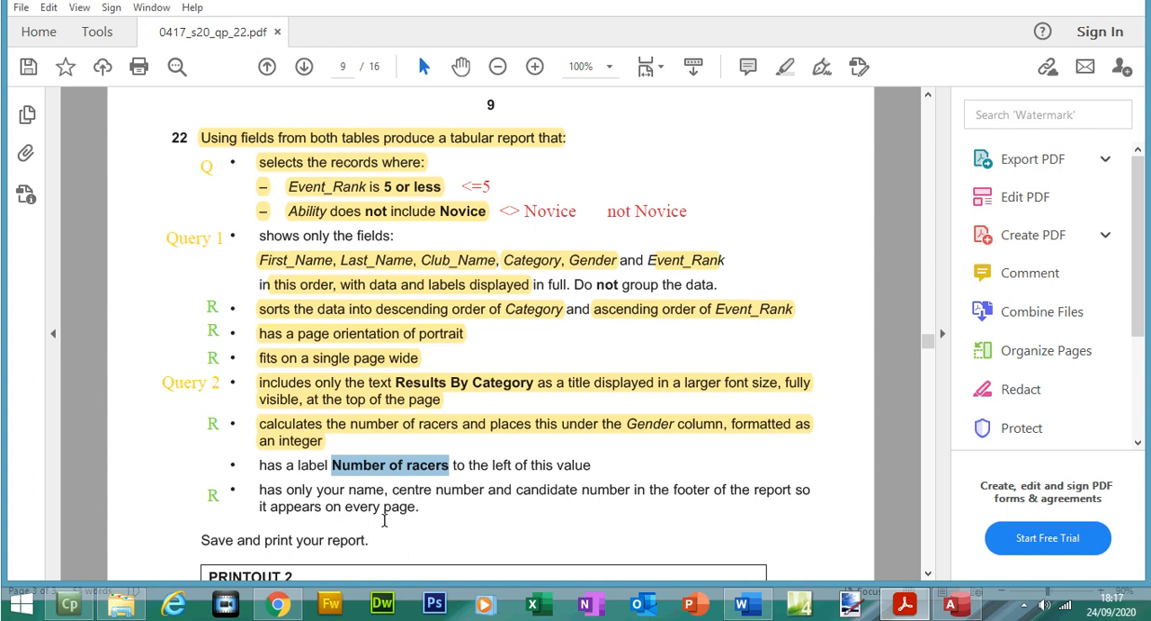
{"action": "left_click", "coordinate": [950, 604]}
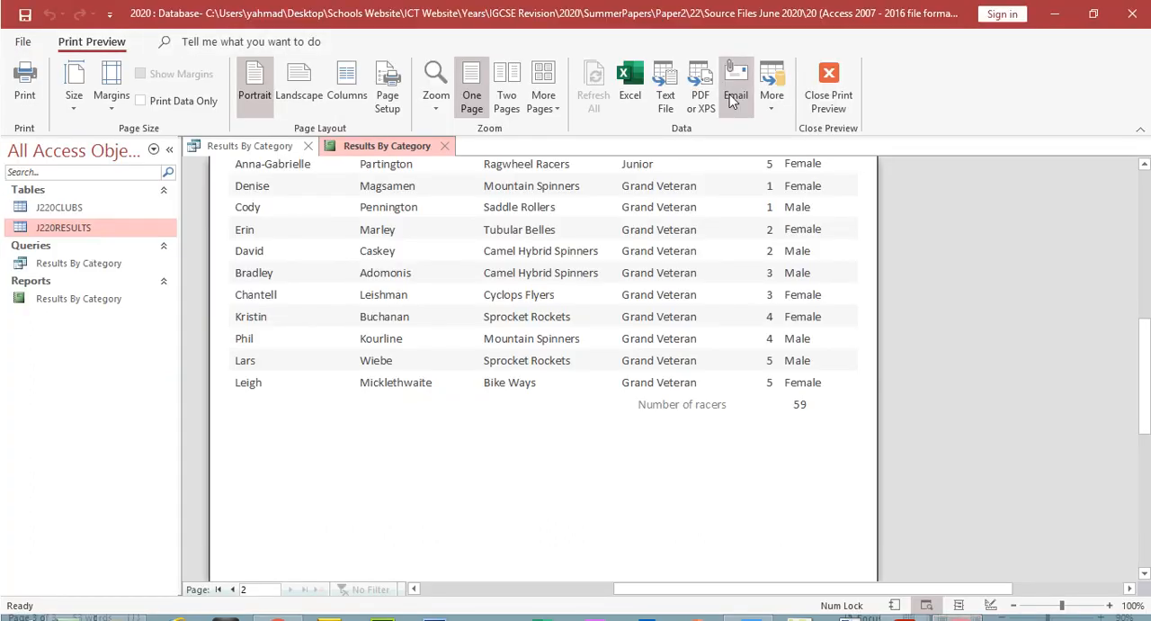
{"action": "left_click", "coordinate": [827, 81]}
{"action": "left_click", "coordinate": [23, 101]}
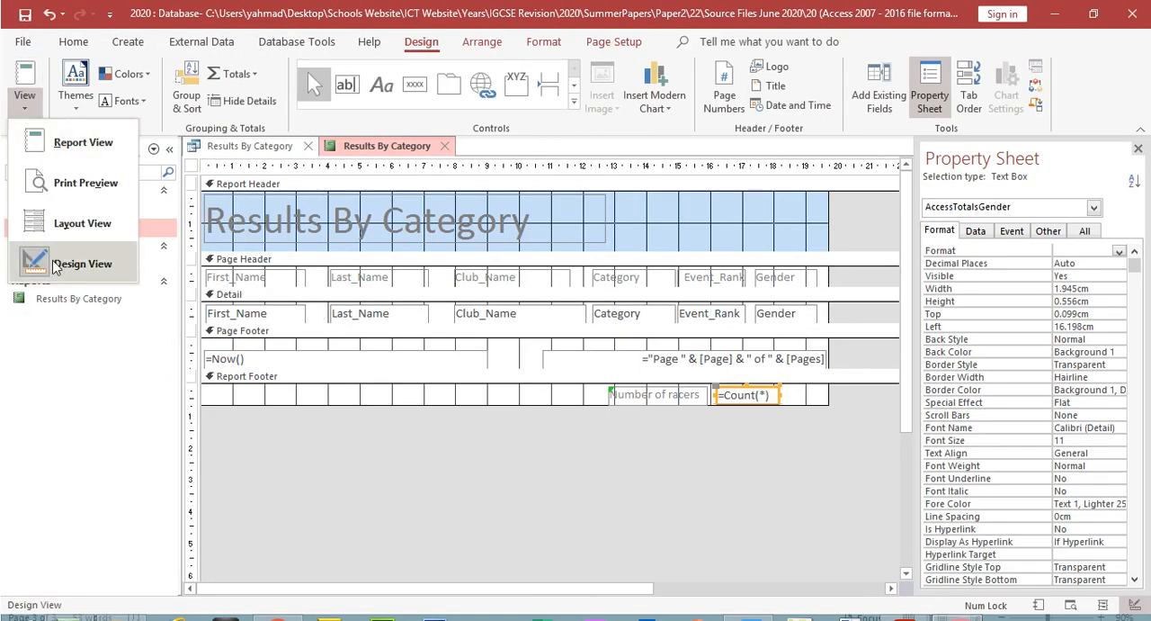
{"action": "left_click", "coordinate": [56, 263]}
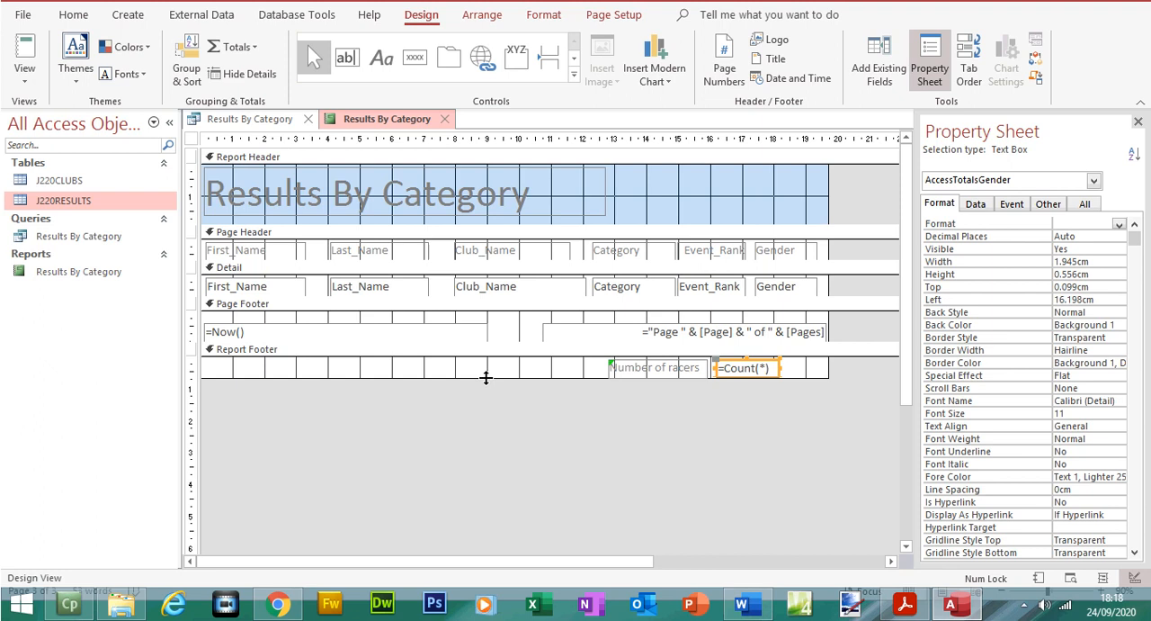
{"action": "left_click", "coordinate": [908, 606]}
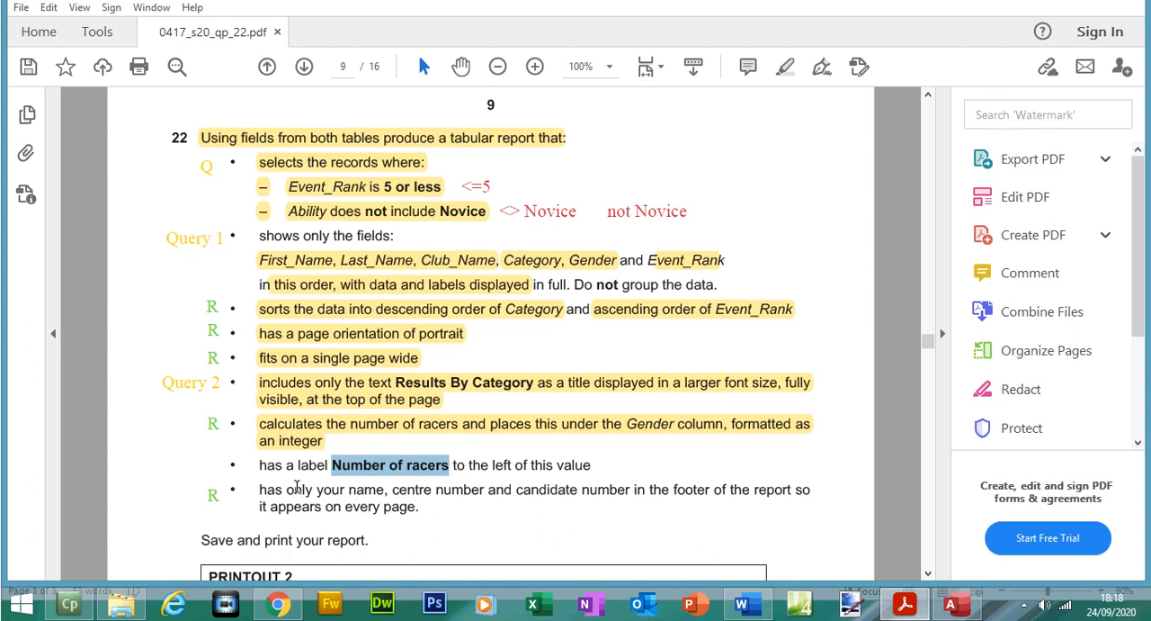
{"action": "left_click", "coordinate": [950, 604]}
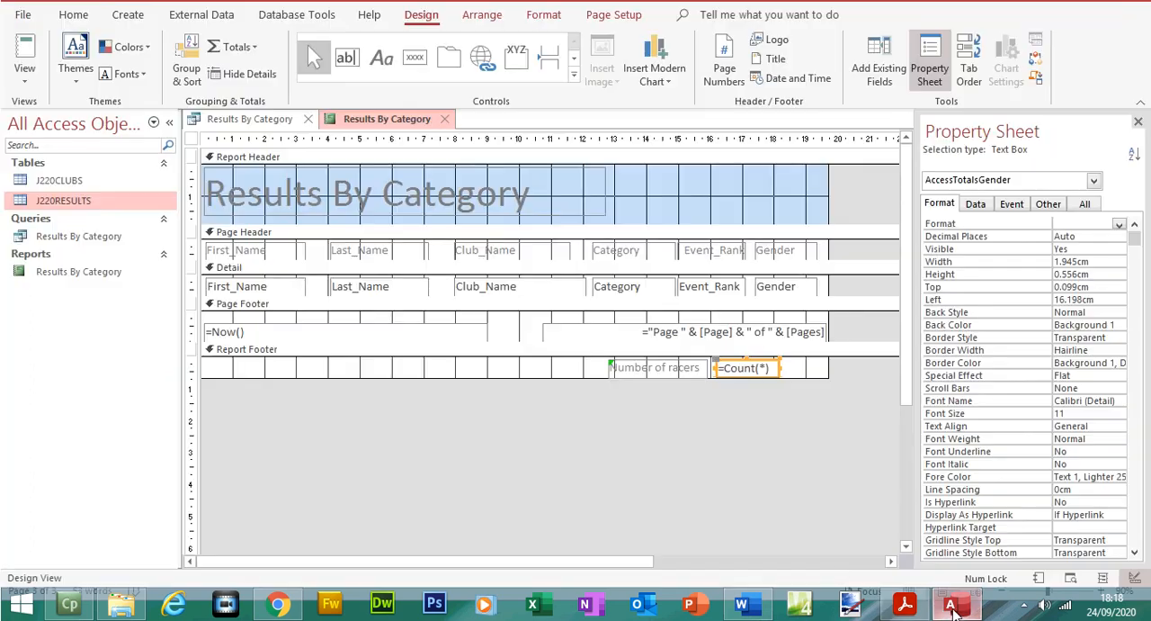
{"action": "mouse_move", "coordinate": [203, 313]}
{"action": "left_mouse_down"}
{"action": "mouse_move", "coordinate": [839, 370]}
{"action": "mouse_move", "coordinate": [841, 355]}
{"action": "left_mouse_up"}
{"action": "key", "text": "Delete"}
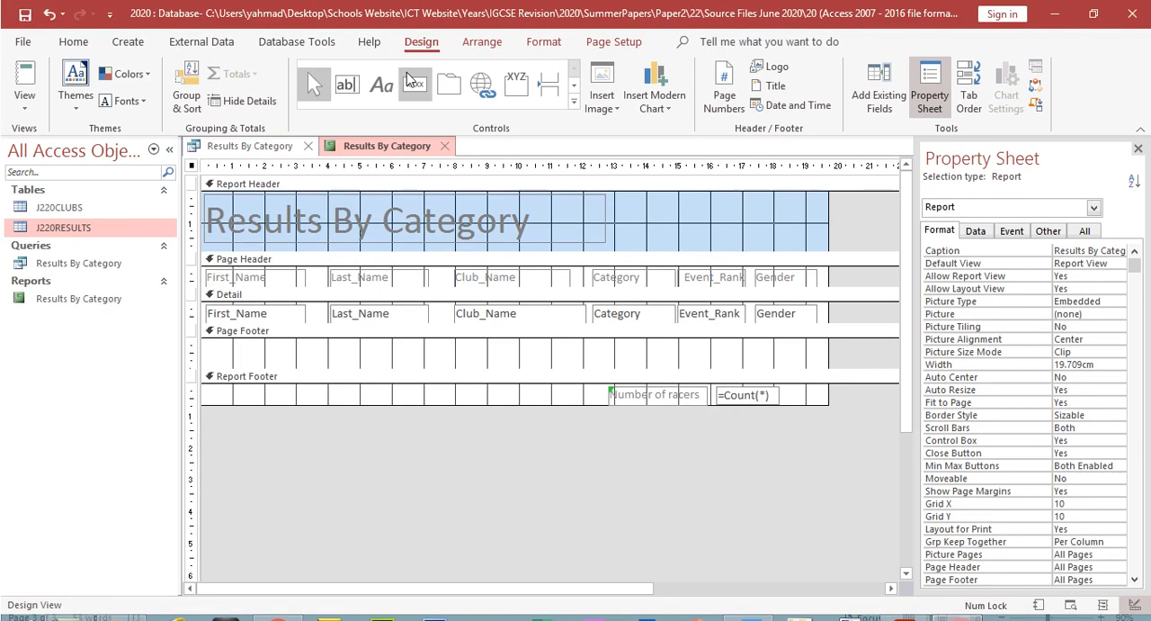
Step: Add a page footer label with the candidate's name, centre number and candidate number, and check both pages in Print Preview
{"action": "left_click", "coordinate": [381, 58]}
{"action": "left_click_drag", "start_coordinate": [210, 318], "coordinate": [409, 340]}
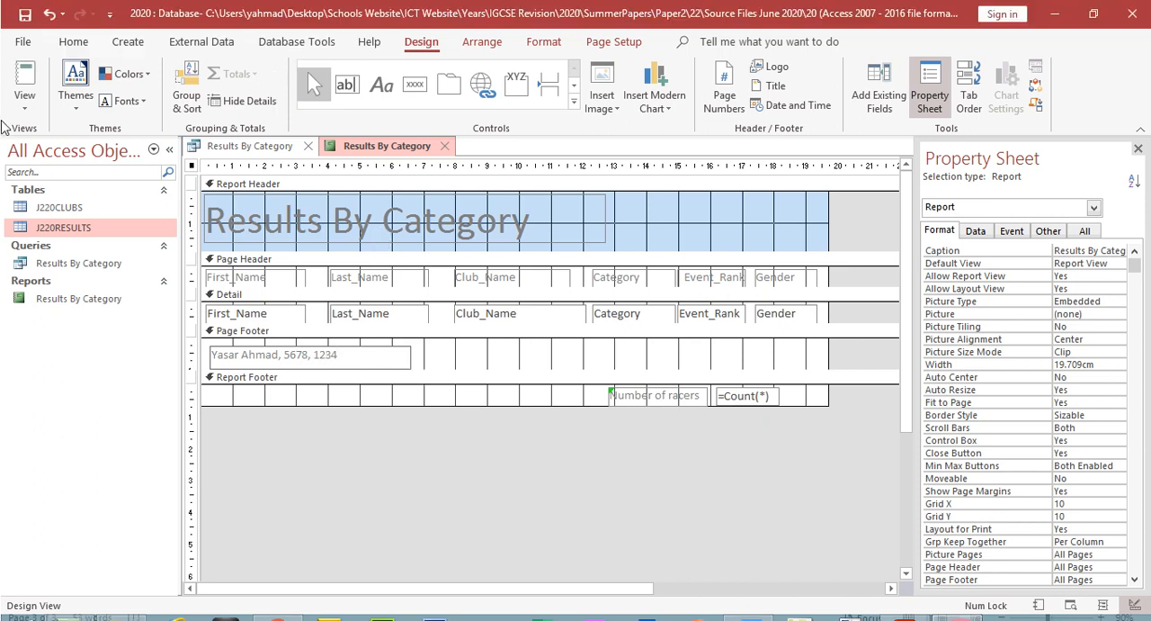
{"action": "left_click", "coordinate": [25, 74]}
{"action": "left_click", "coordinate": [51, 182]}
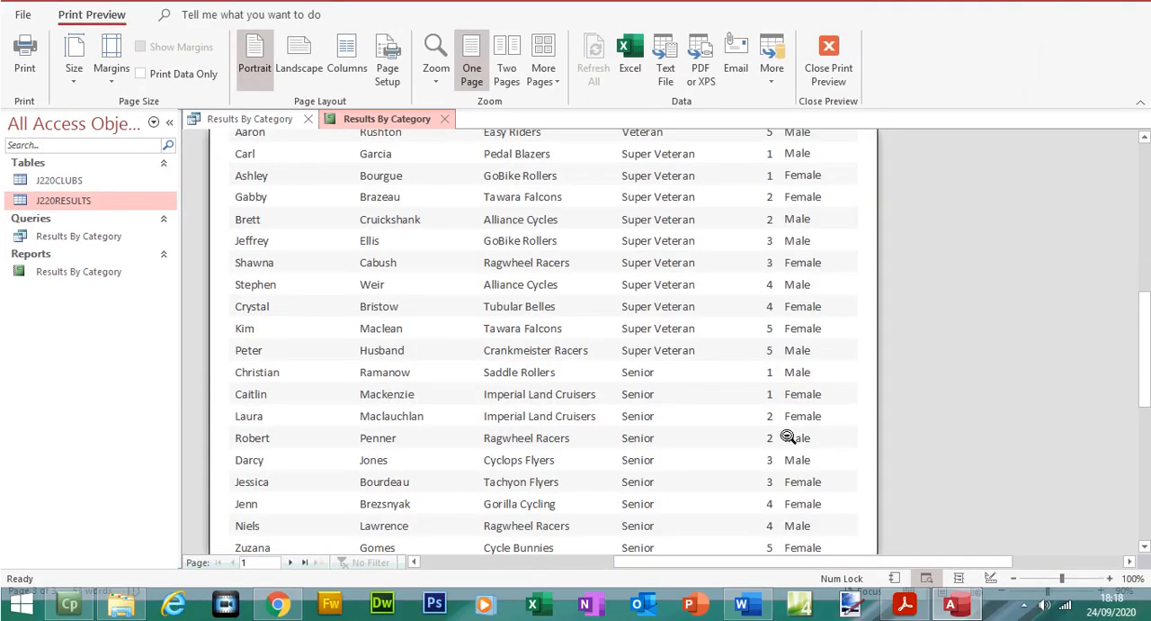
{"action": "left_click", "coordinate": [1144, 546]}
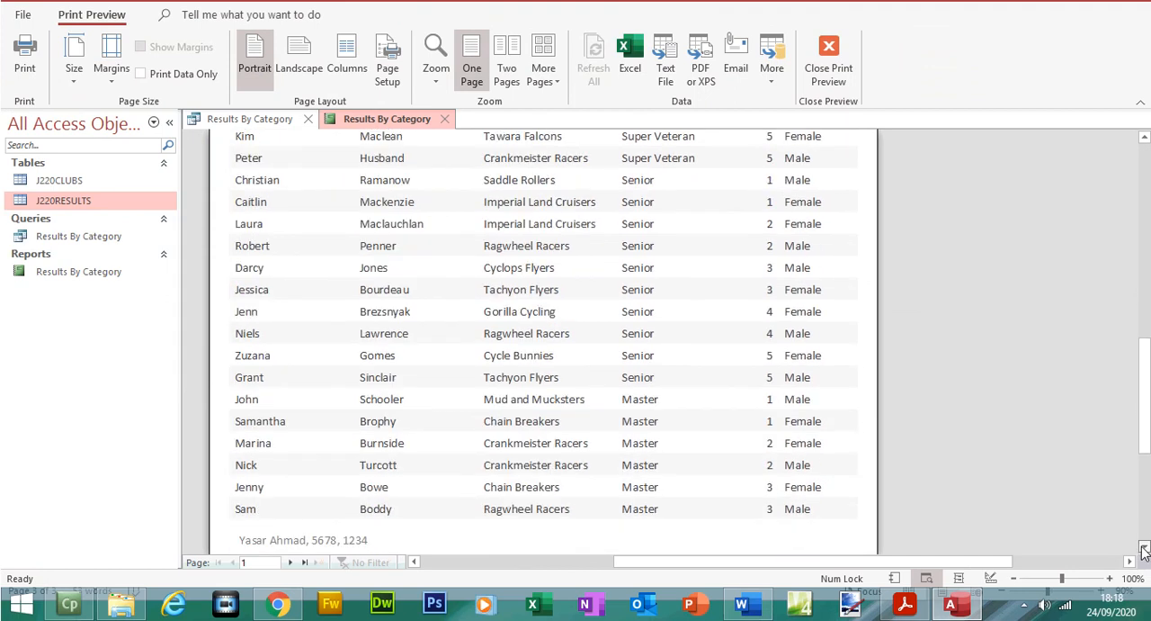
{"action": "left_click", "coordinate": [297, 562]}
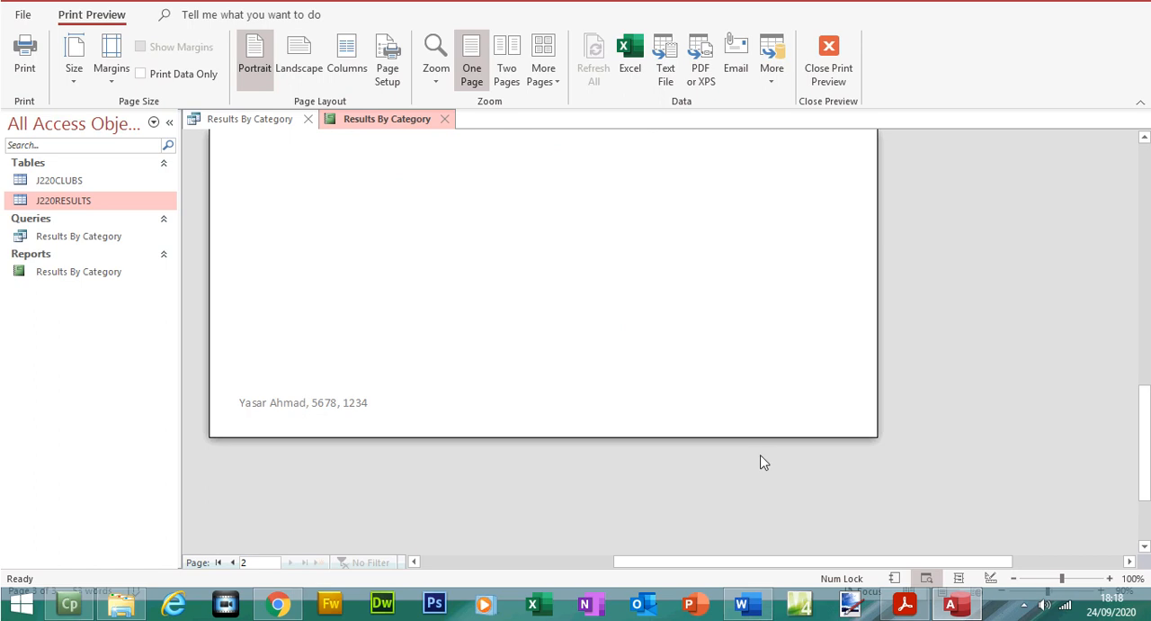
{"action": "left_click_drag", "start_coordinate": [1144, 448], "coordinate": [1144, 285]}
Step: In the question paper PDF, highlight question 22's requirements from the Number of racers label through PRINTOUT 2
{"action": "left_click", "coordinate": [896, 610]}
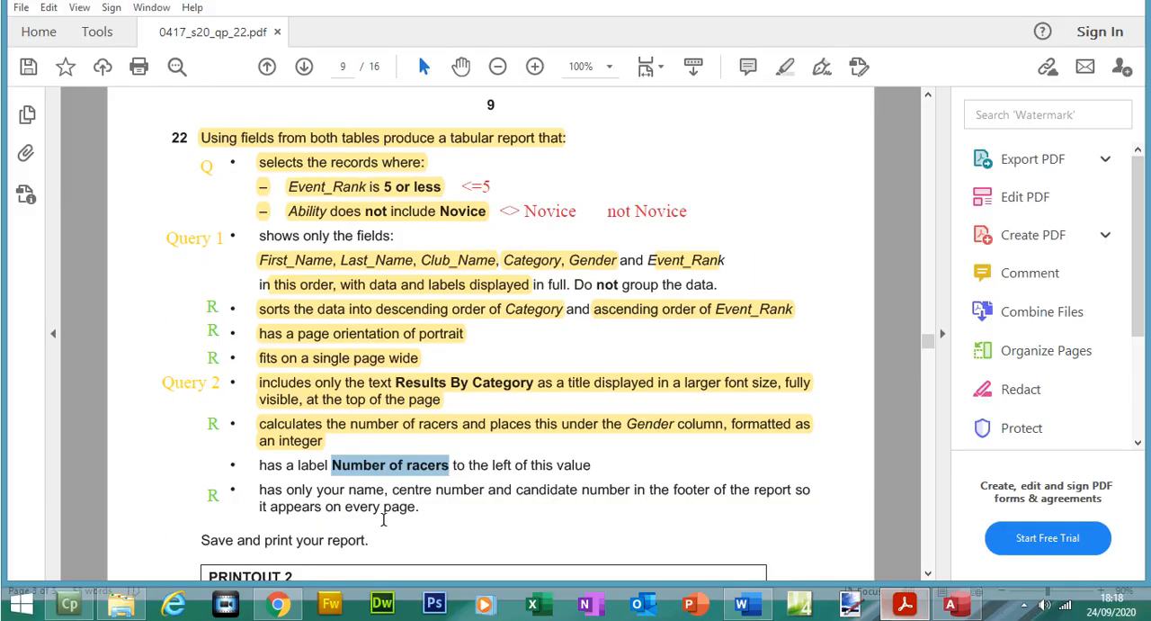
{"action": "left_click_drag", "start_coordinate": [309, 487], "coordinate": [386, 210]}
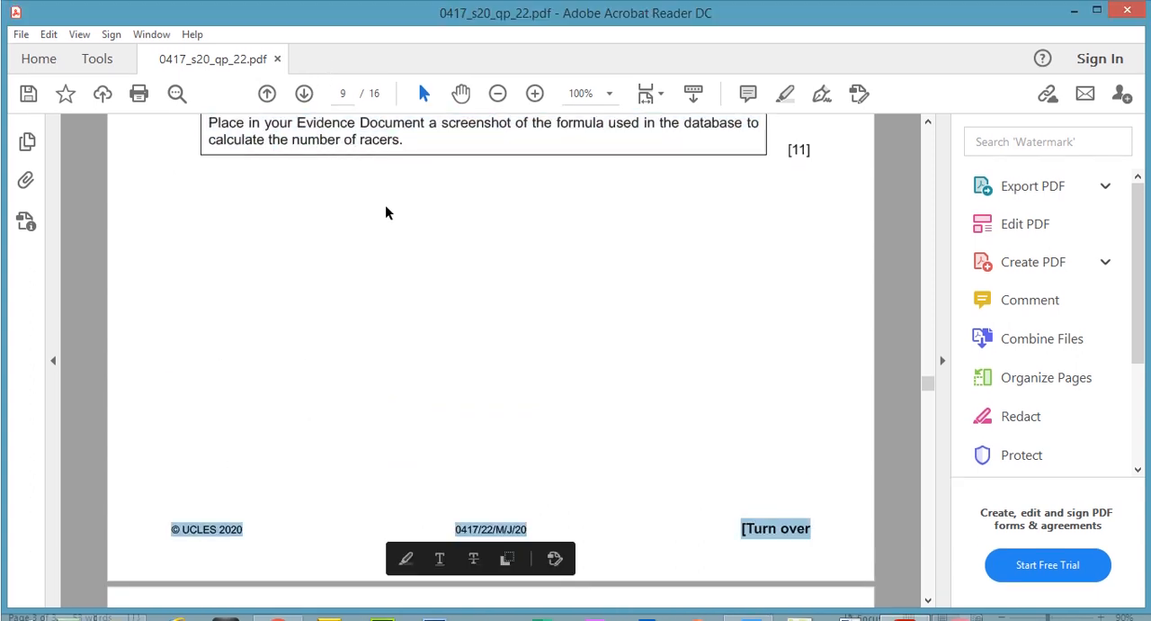
{"action": "scroll", "coordinate": [930, 350], "scroll_direction": "up", "scroll_amount": 6}
{"action": "scroll", "coordinate": [930, 351], "scroll_direction": "down", "scroll_amount": 2}
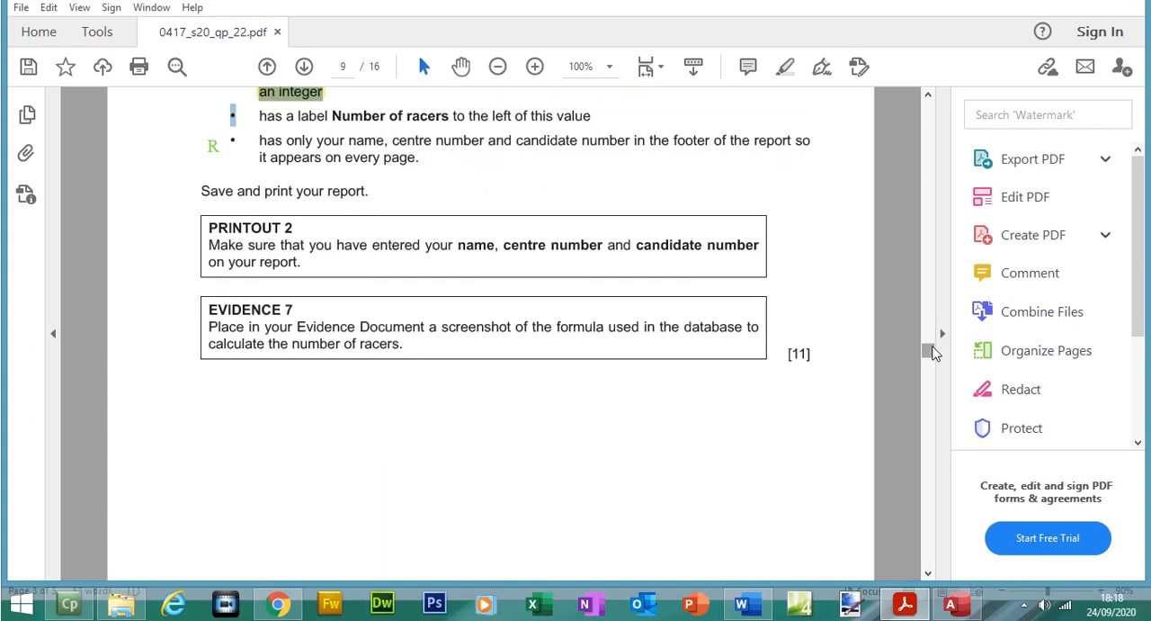
{"action": "left_click_drag", "start_coordinate": [317, 282], "coordinate": [261, 137]}
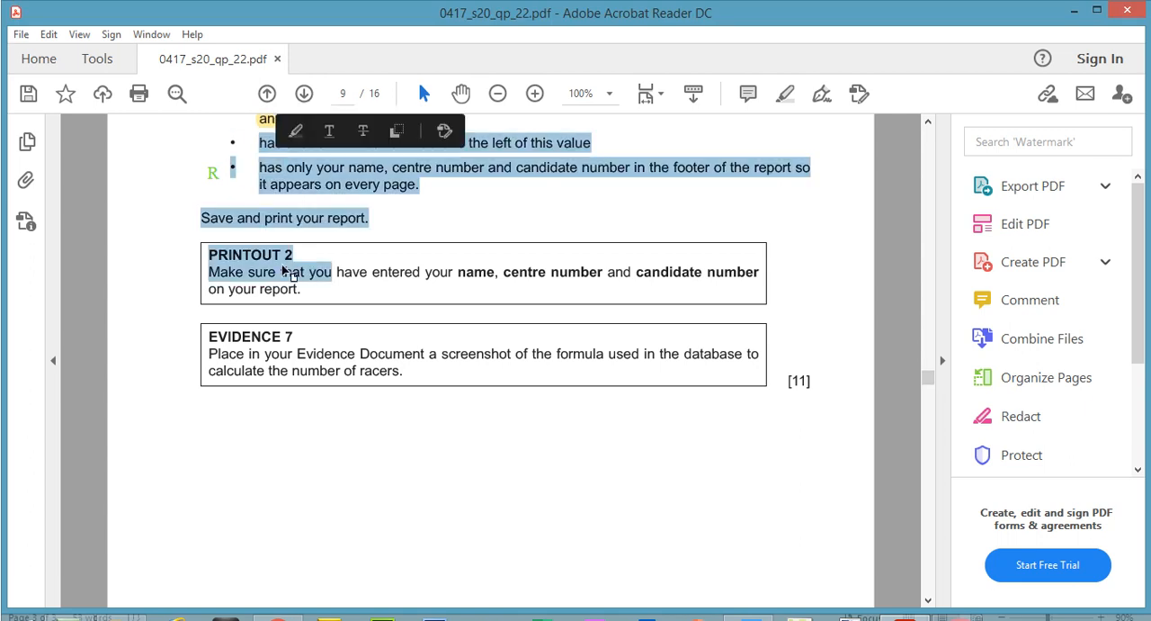
{"action": "left_click", "coordinate": [302, 288]}
{"action": "left_click_drag", "start_coordinate": [302, 287], "coordinate": [259, 141]}
{"action": "left_click", "coordinate": [787, 97]}
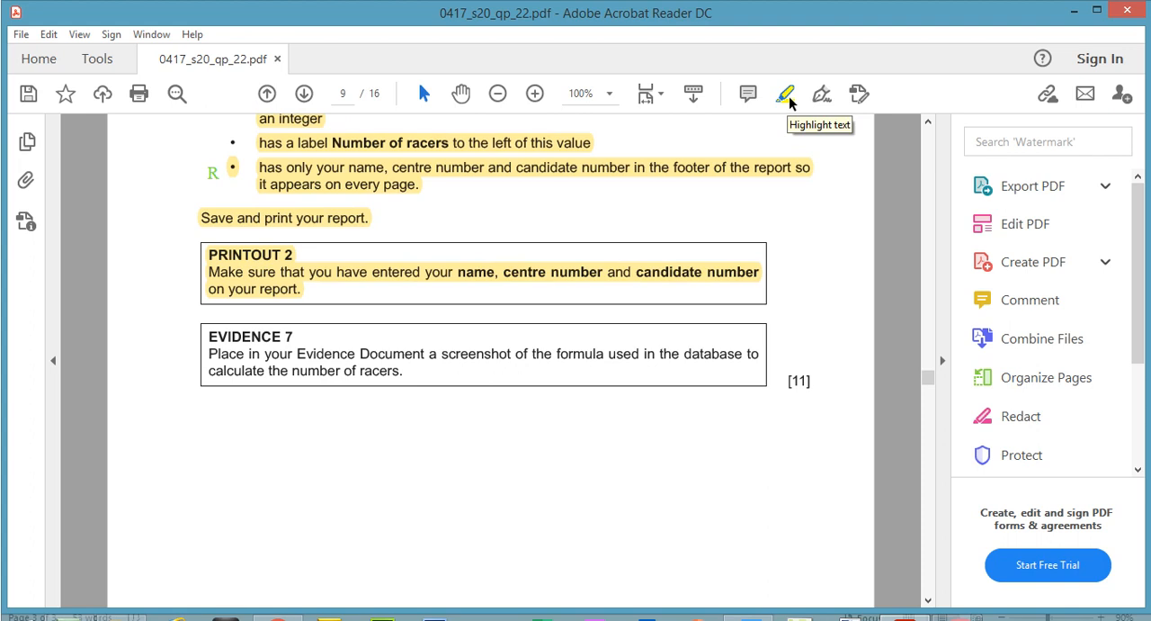
Step: Review question 22's remaining requirements on the question paper down to the EVIDENCE 7 instruction
{"action": "scroll", "coordinate": [933, 358], "scroll_direction": "up", "scroll_amount": 3}
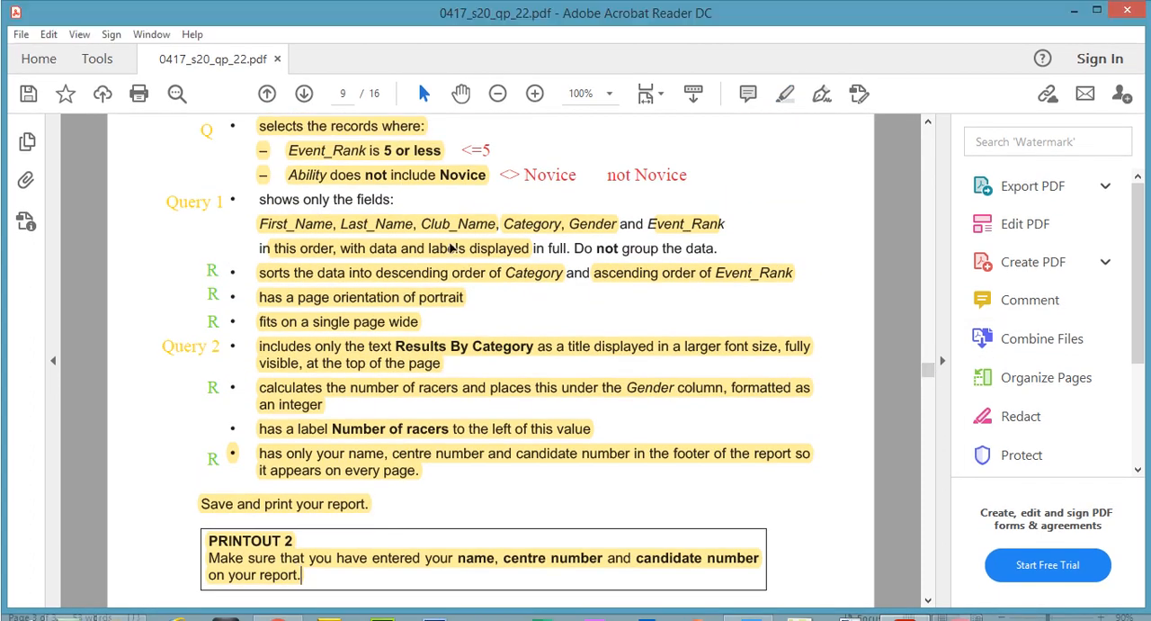
{"action": "left_click", "coordinate": [449, 252]}
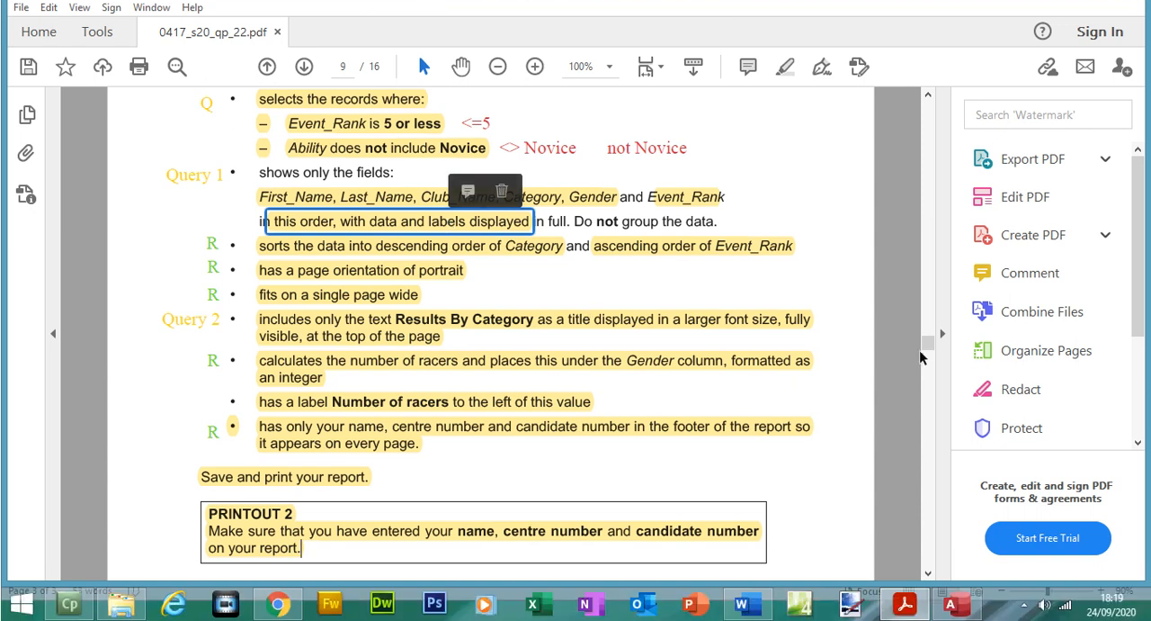
{"action": "scroll", "coordinate": [926, 351], "scroll_direction": "down", "scroll_amount": 1}
{"action": "scroll", "coordinate": [926, 351], "scroll_direction": "down", "scroll_amount": 1}
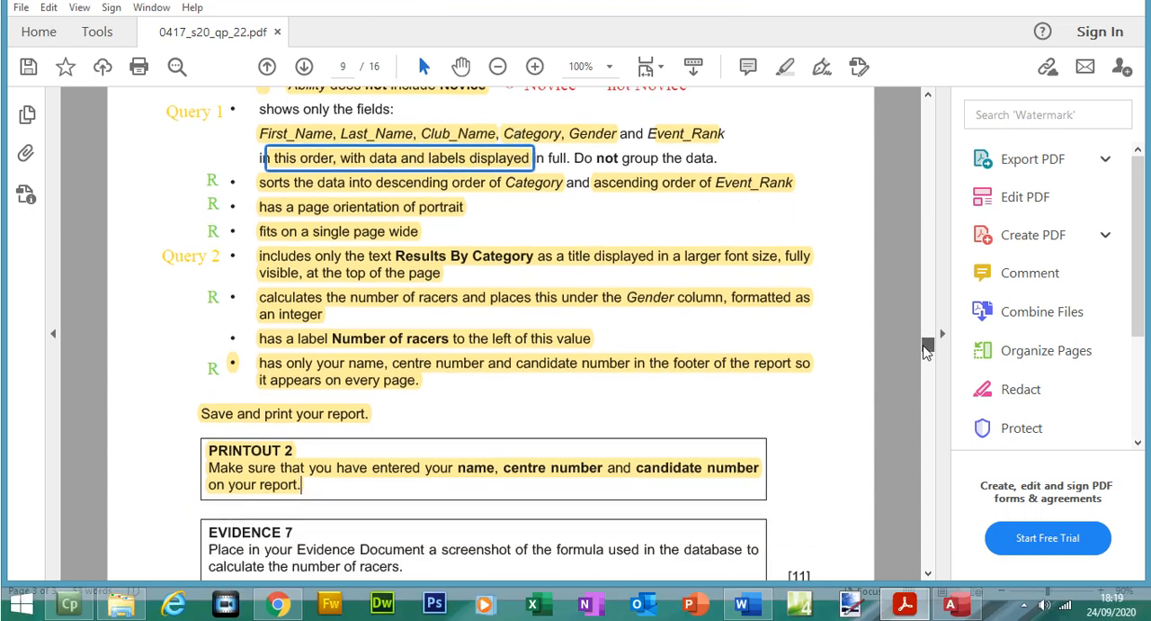
{"action": "scroll", "coordinate": [926, 351], "scroll_direction": "down", "scroll_amount": 1}
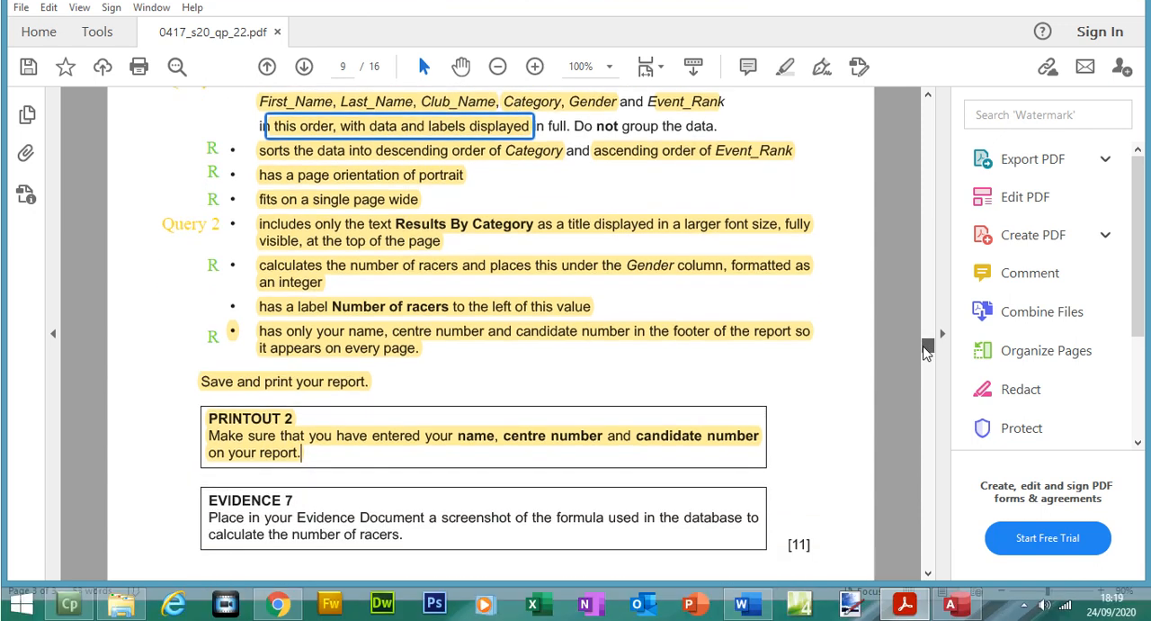
{"action": "scroll", "coordinate": [926, 351], "scroll_direction": "down", "scroll_amount": 1}
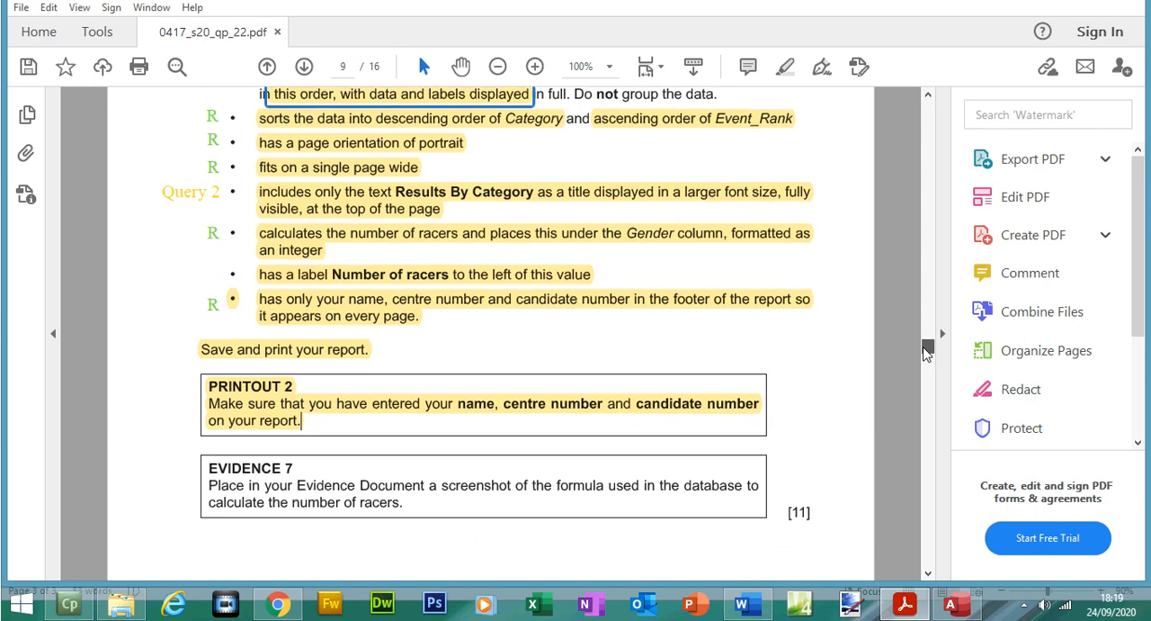
{"action": "left_click_drag", "start_coordinate": [208, 468], "coordinate": [411, 504]}
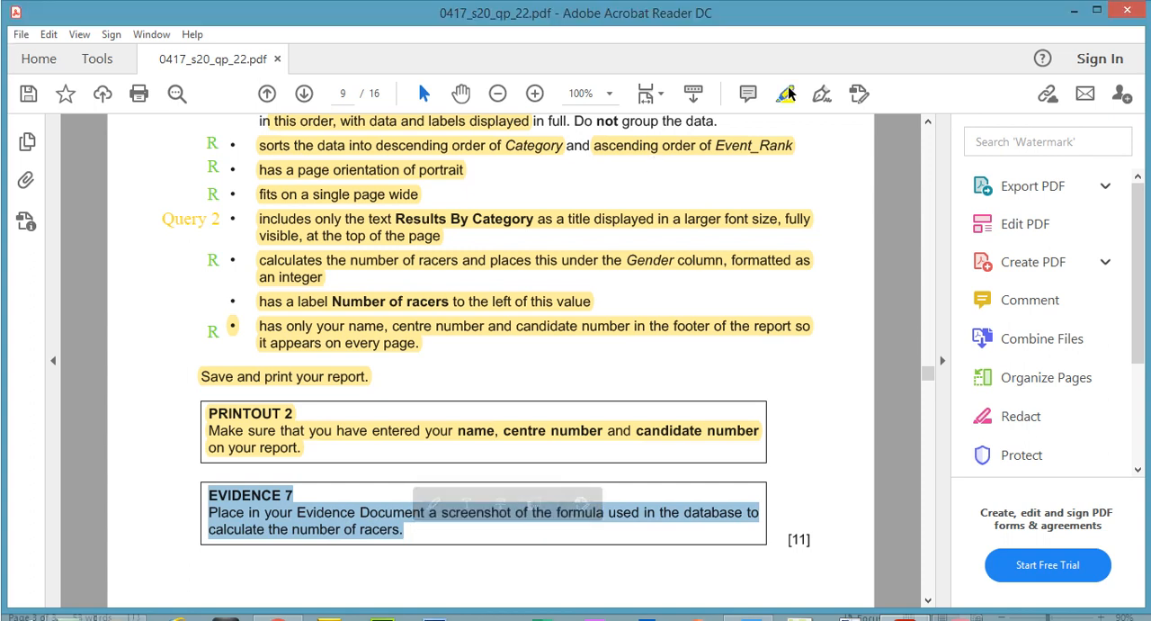
{"action": "left_click", "coordinate": [766, 330]}
Step: Return the Access report to Design View and paste its screenshot under Step 22 – EVIDENCE 7 in the Word evidence document
{"action": "left_click", "coordinate": [951, 605]}
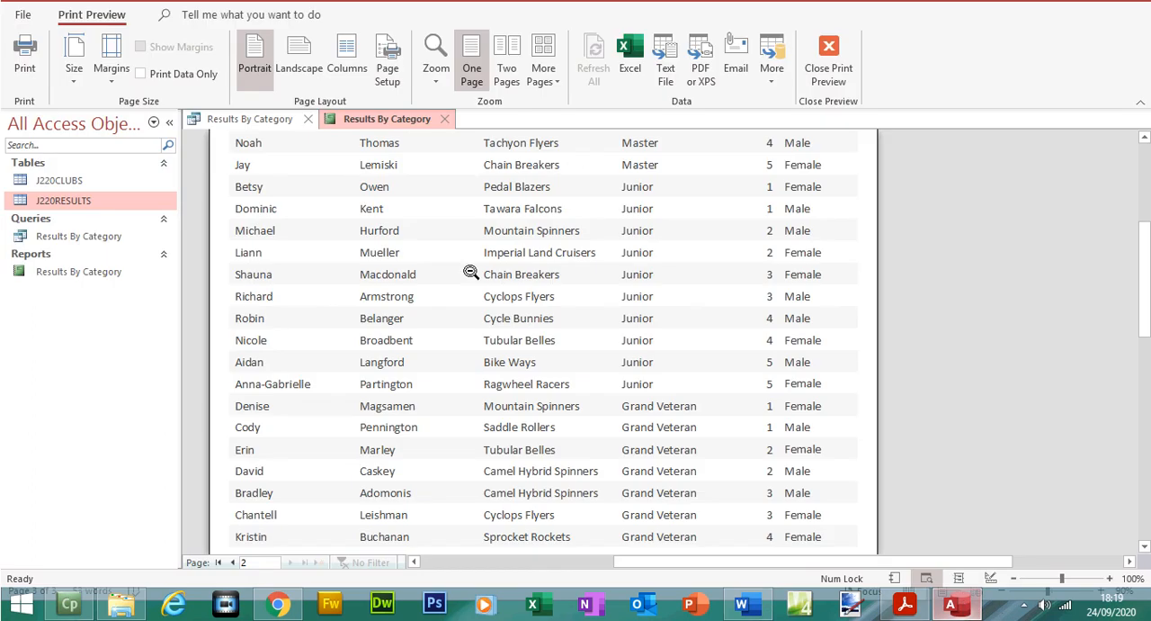
{"action": "left_click", "coordinate": [828, 79]}
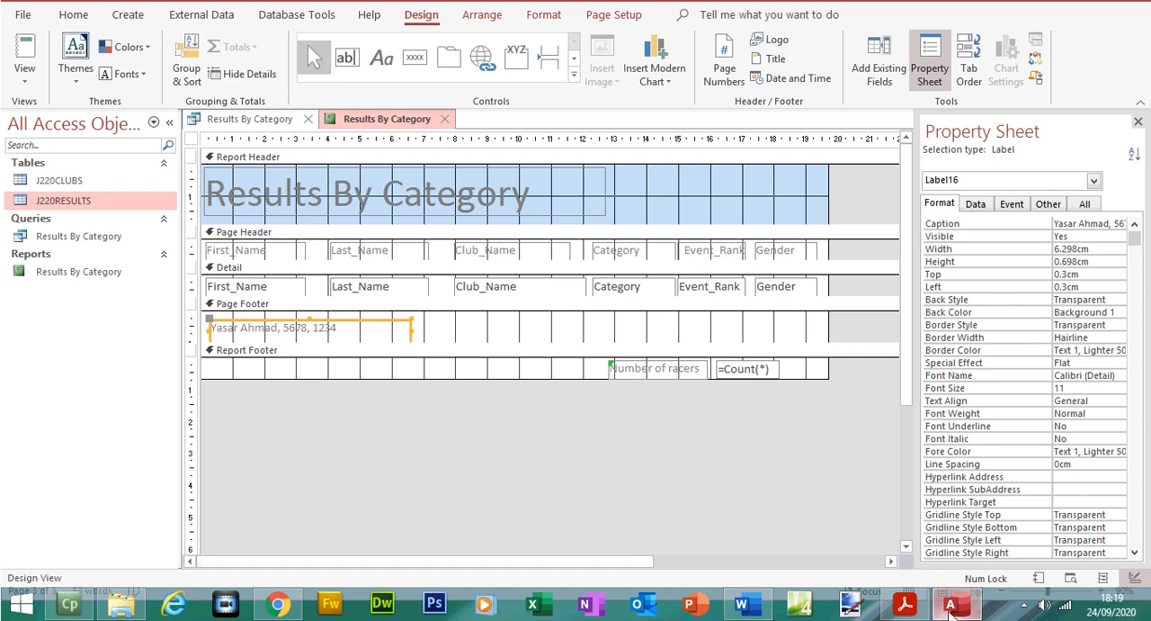
{"action": "left_click", "coordinate": [911, 608]}
{"action": "left_click", "coordinate": [910, 608]}
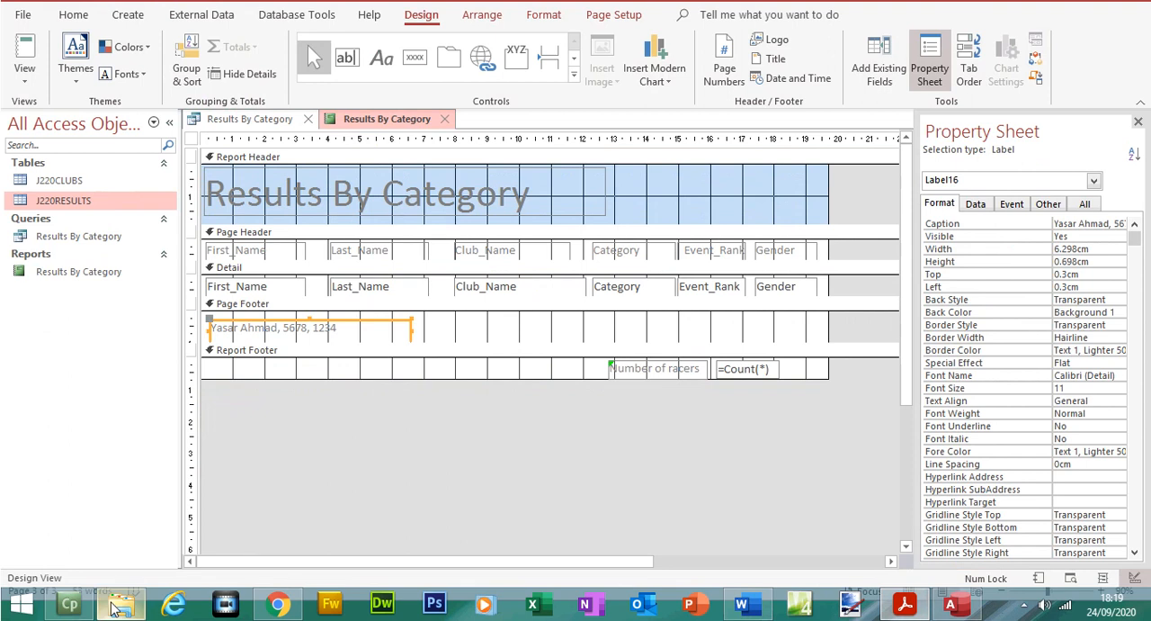
{"action": "left_click", "coordinate": [741, 605]}
{"action": "scroll", "coordinate": [629, 518], "scroll_direction": "down", "scroll_amount": 1}
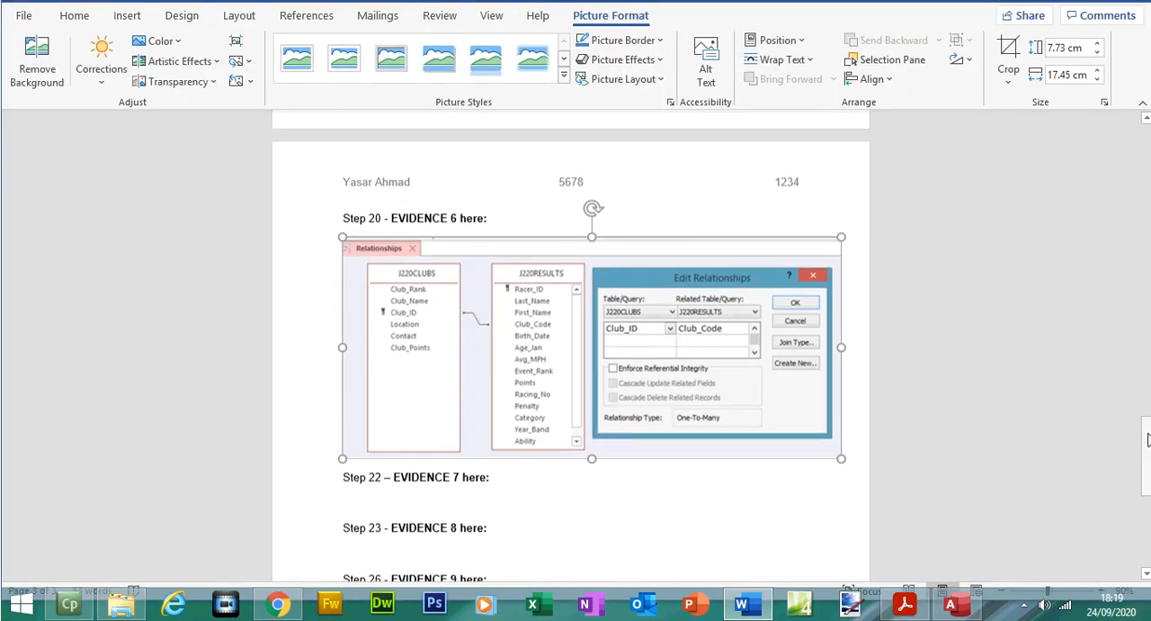
{"action": "left_click", "coordinate": [506, 500]}
{"action": "key", "text": "ctrl+v"}
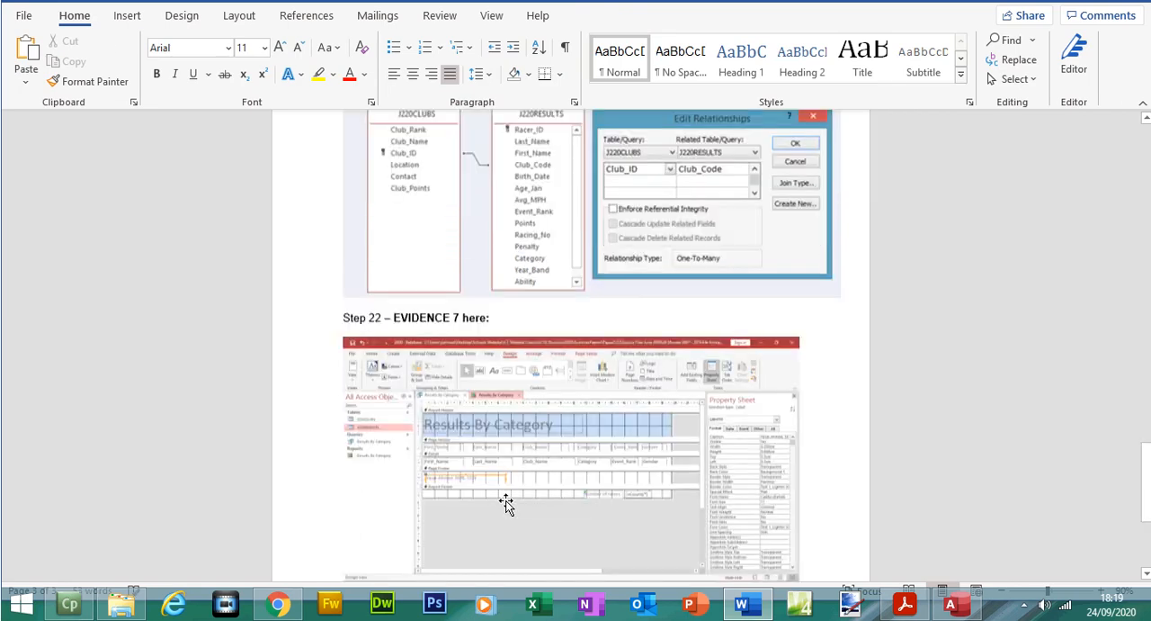
Step: Crop the EVIDENCE 7 screenshot to the Number of racers label and =Count(*) box, and enlarge it to about 3.67 by 17.69 cm
{"action": "left_click", "coordinate": [544, 447]}
{"action": "left_click", "coordinate": [1008, 59]}
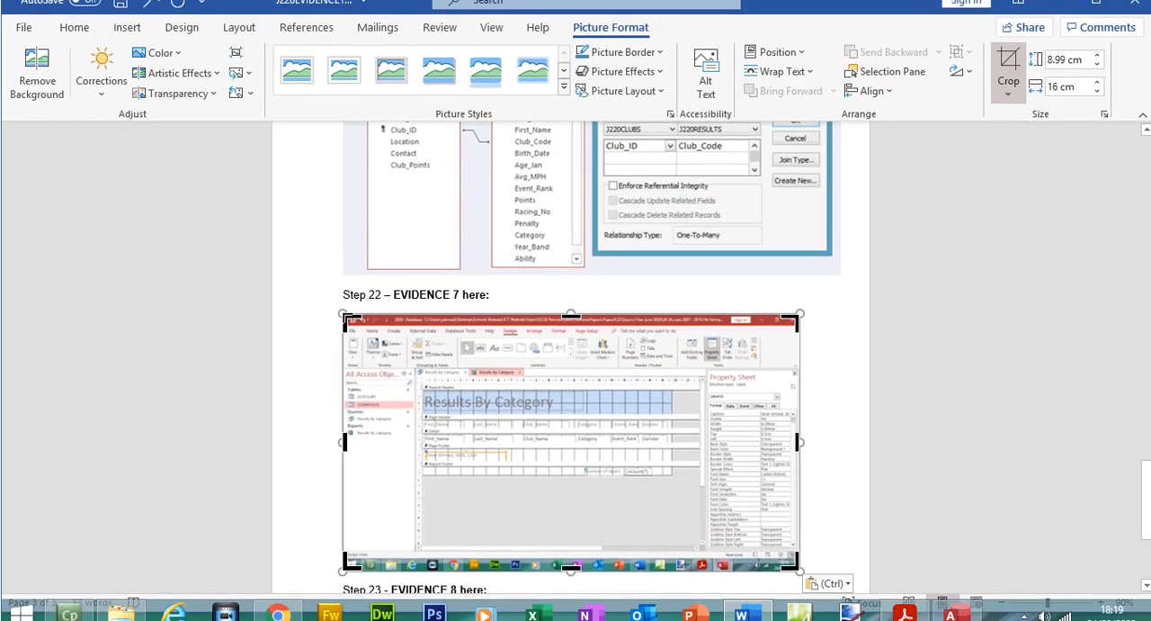
{"action": "left_click_drag", "start_coordinate": [345, 317], "coordinate": [579, 462]}
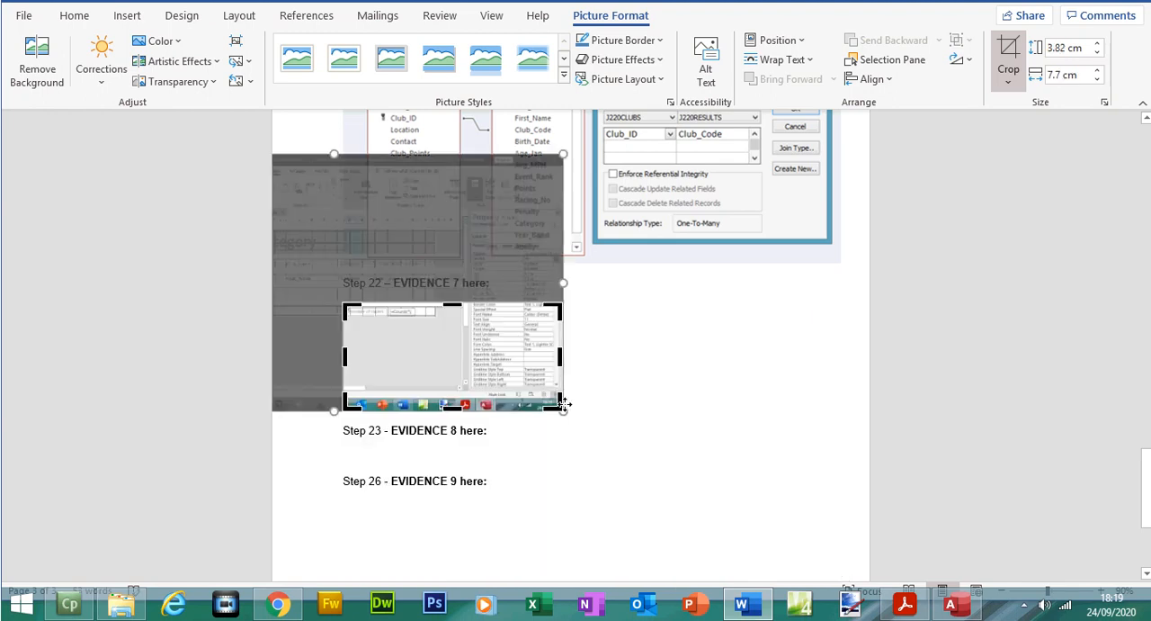
{"action": "left_click_drag", "start_coordinate": [557, 402], "coordinate": [431, 321]}
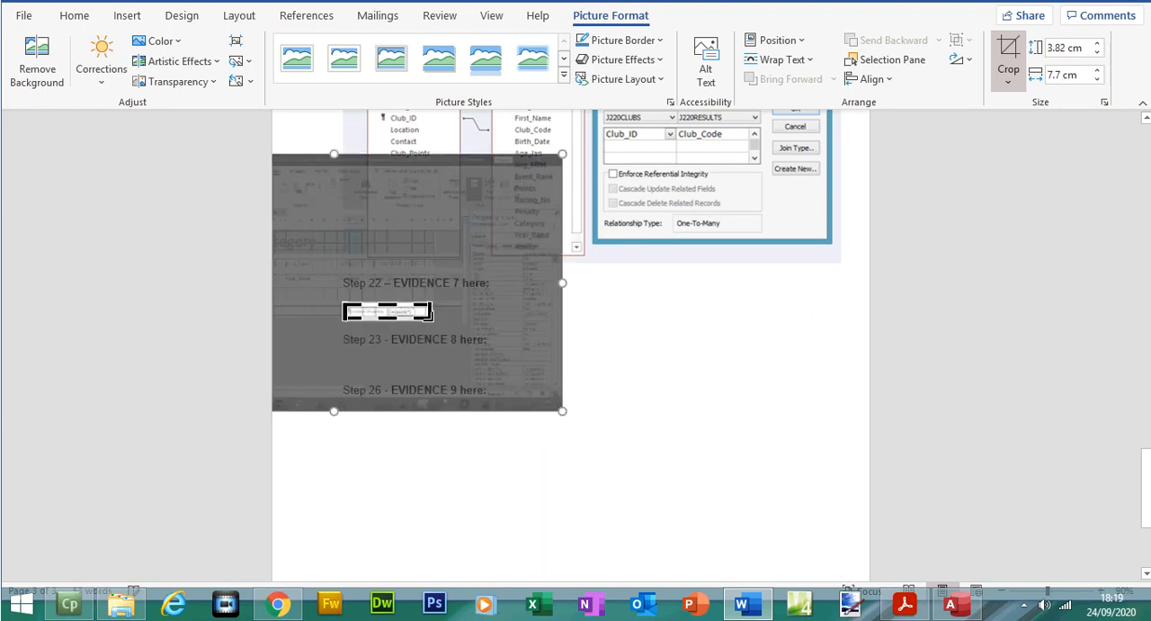
{"action": "left_click", "coordinate": [995, 95]}
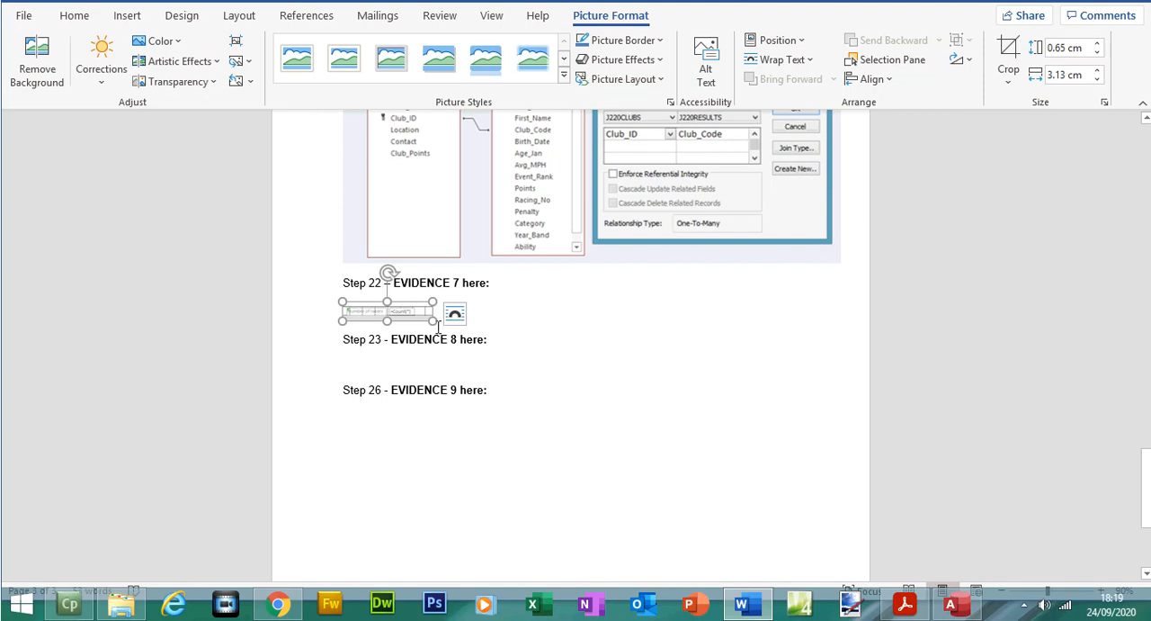
{"action": "left_click_drag", "start_coordinate": [435, 320], "coordinate": [848, 405]}
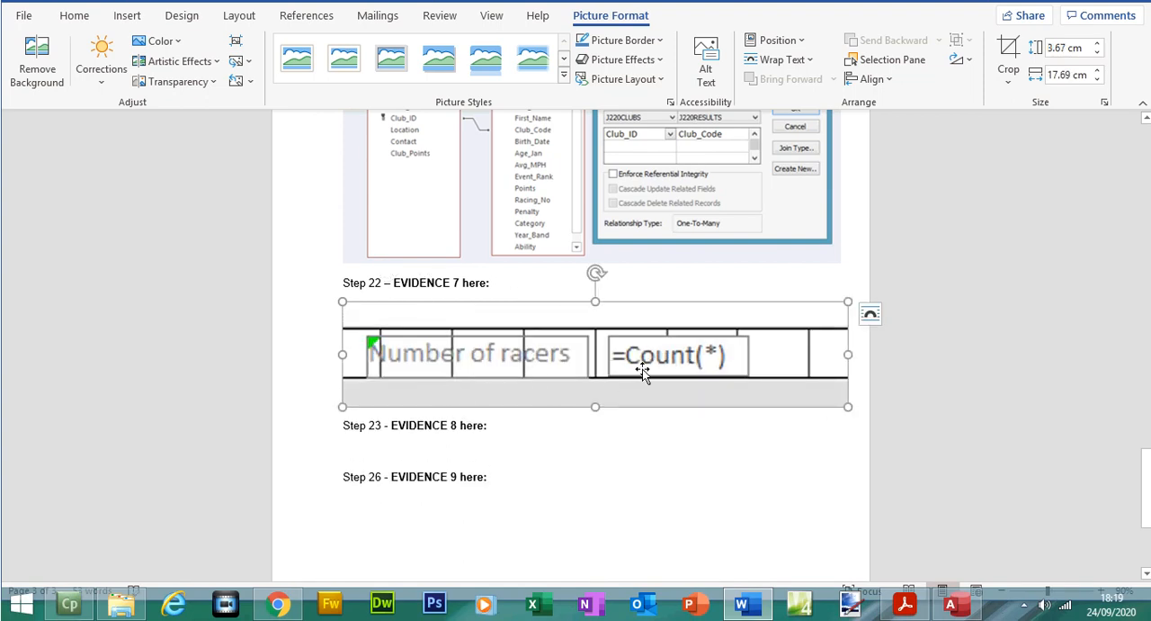
{"action": "left_click", "coordinate": [121, 16]}
Step: Highlight question 23's opening sentence about producing a tabular report on page 10 of the question paper PDF
{"action": "left_click", "coordinate": [905, 605]}
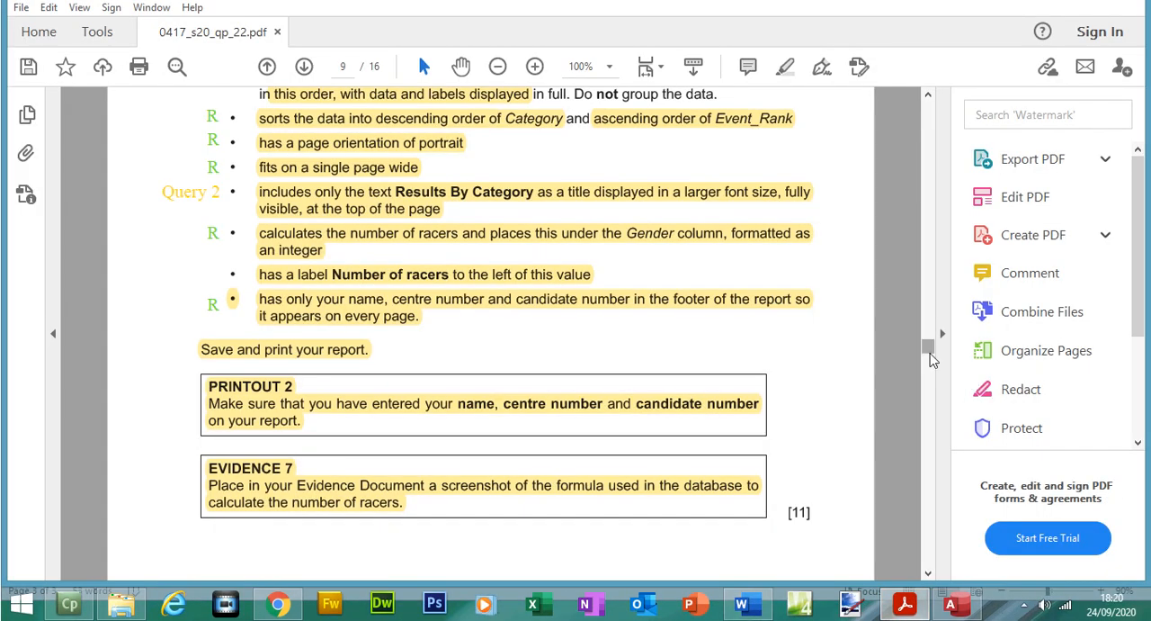
{"action": "left_click_drag", "start_coordinate": [932, 360], "coordinate": [933, 375]}
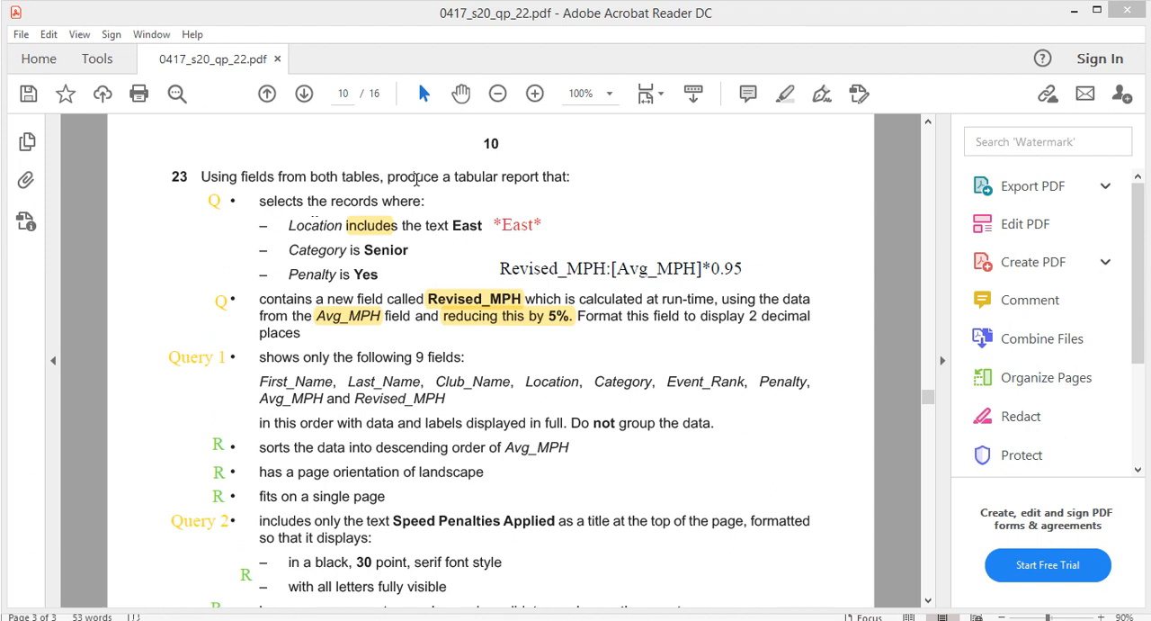
{"action": "left_click_drag", "start_coordinate": [200, 176], "coordinate": [574, 176]}
{"action": "left_click", "coordinate": [780, 96]}
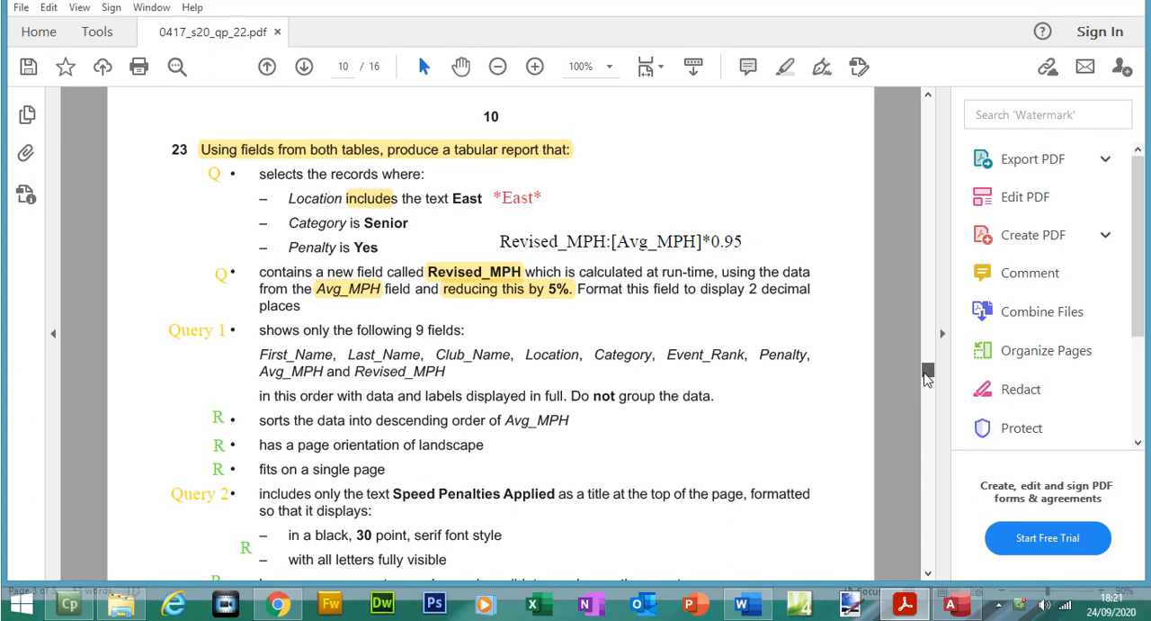
Step: Read through question 23's report requirements and select the title text Speed Penalties Applied
{"action": "scroll", "coordinate": [926, 378], "scroll_direction": "down", "scroll_amount": 2}
{"action": "left_click", "coordinate": [187, 435]}
{"action": "left_click", "coordinate": [217, 339]}
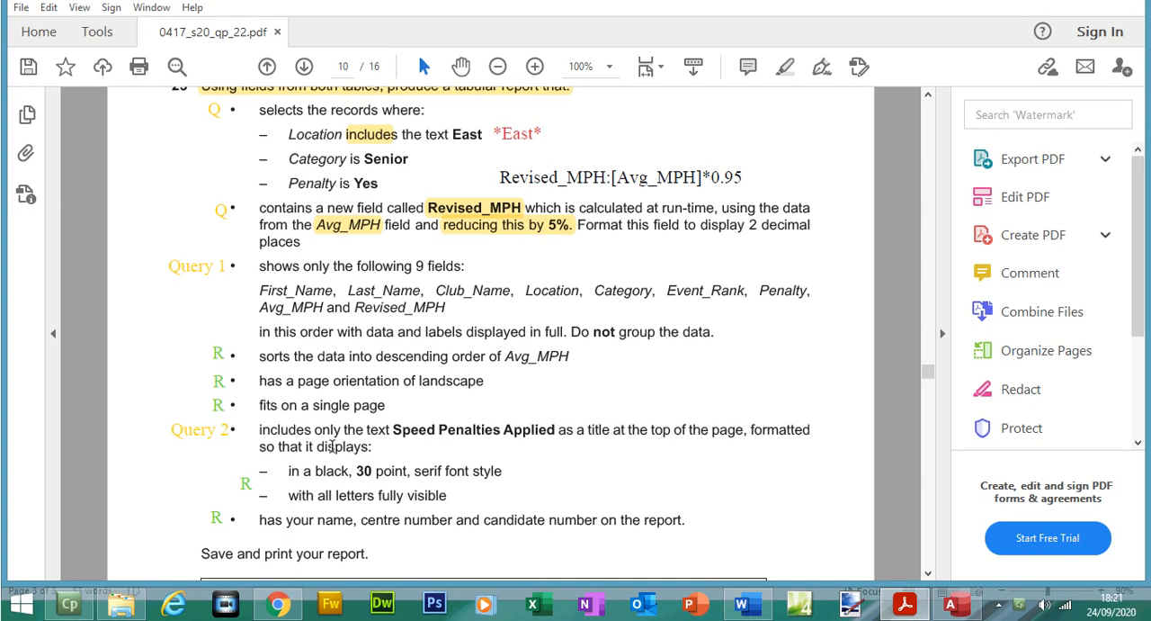
{"action": "left_click_drag", "start_coordinate": [395, 430], "coordinate": [526, 437]}
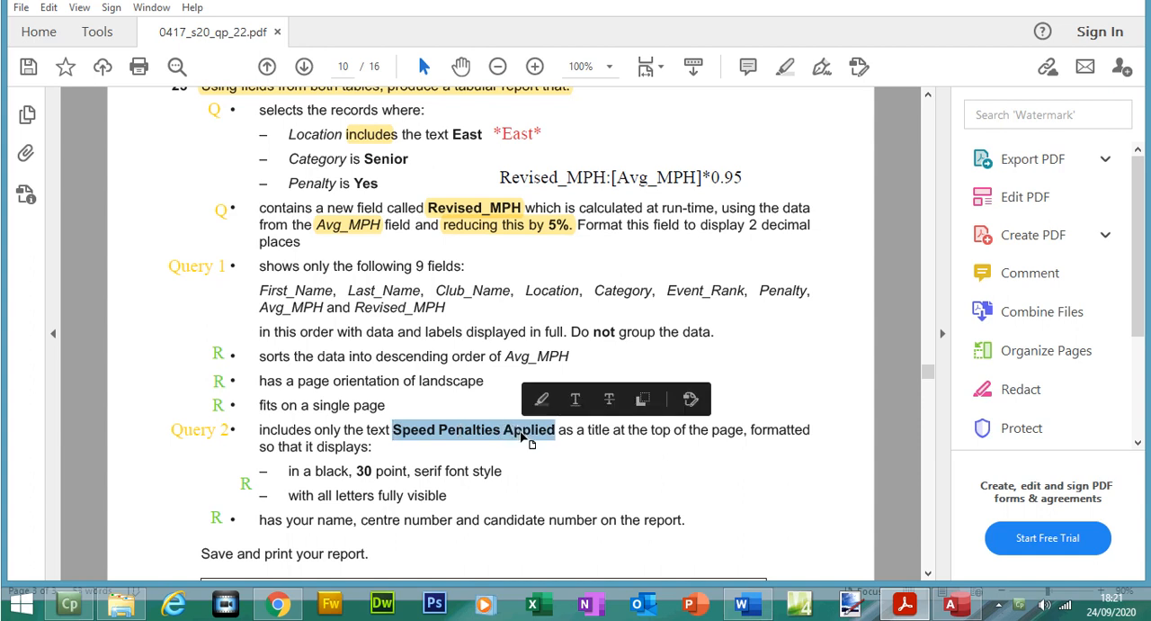
Step: Switch to Access and close the Results By Category query and report
{"action": "left_click", "coordinate": [957, 605]}
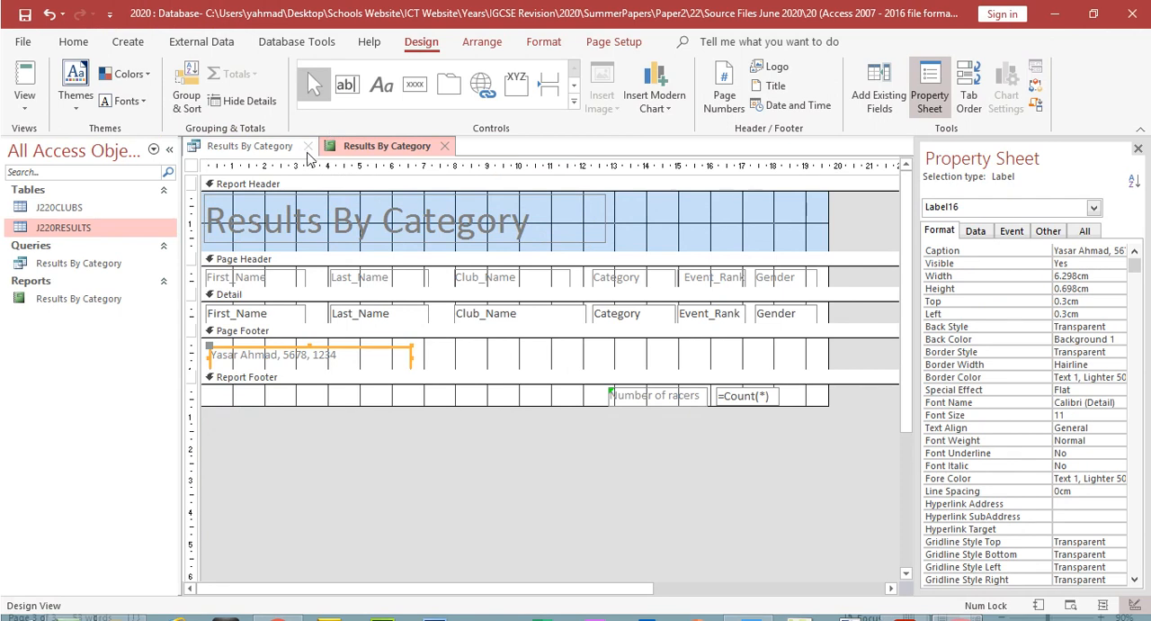
{"action": "left_click", "coordinate": [308, 147]}
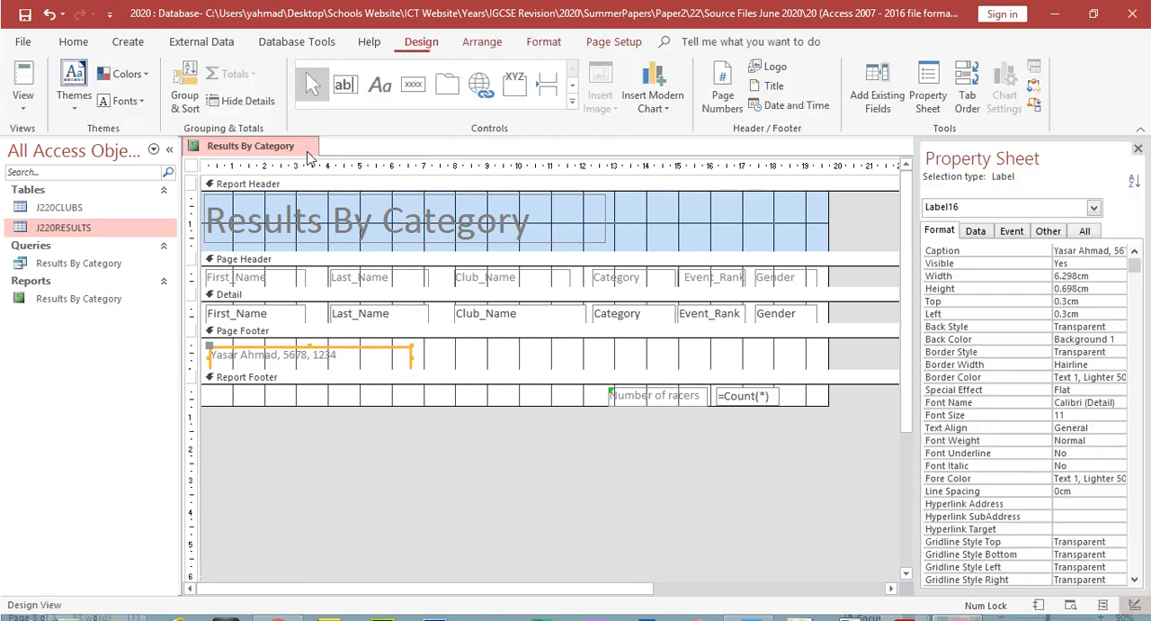
{"action": "left_click", "coordinate": [308, 146]}
{"action": "left_click", "coordinate": [512, 362]}
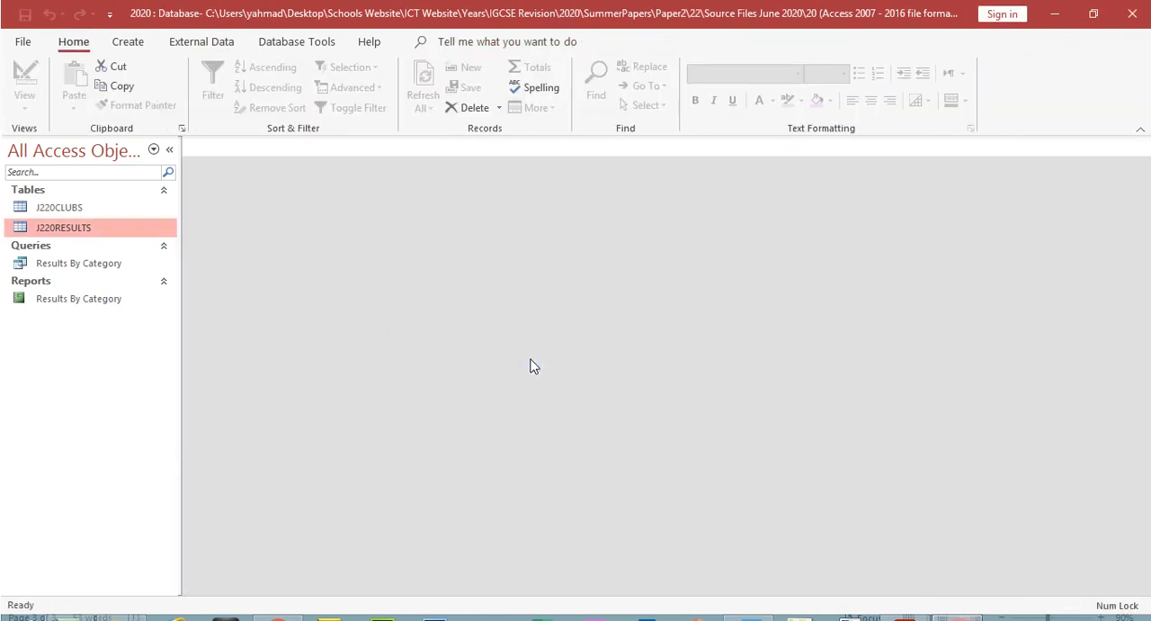
Step: Start a new query with the Simple Query Wizard and open the list of source tables
{"action": "left_click", "coordinate": [127, 41]}
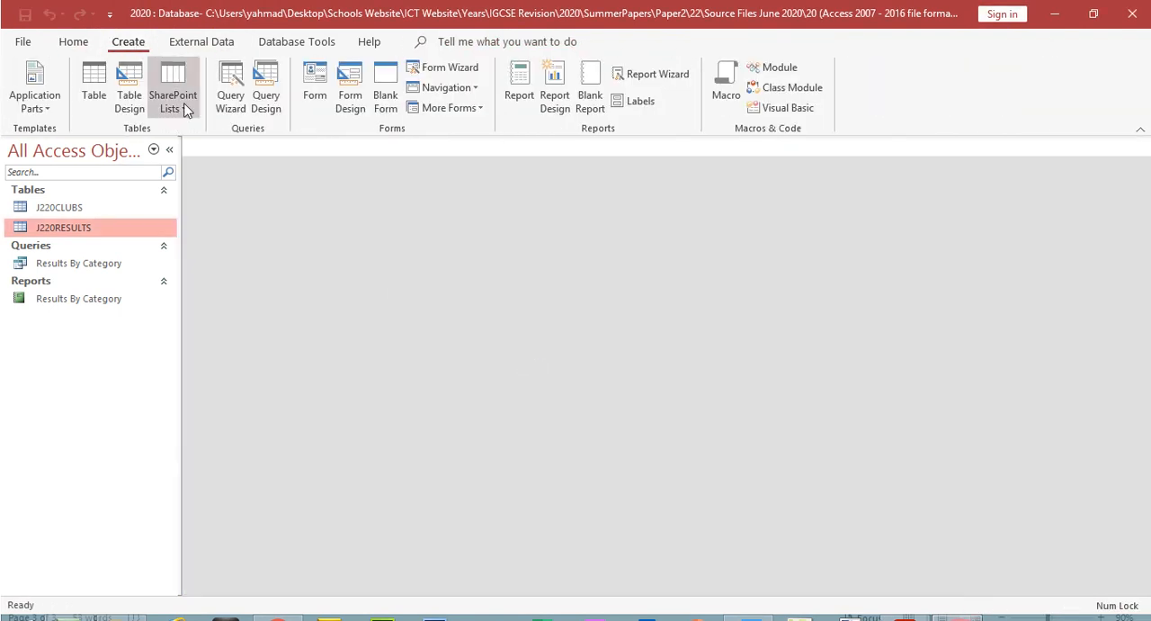
{"action": "left_click", "coordinate": [231, 100]}
{"action": "left_click", "coordinate": [649, 398]}
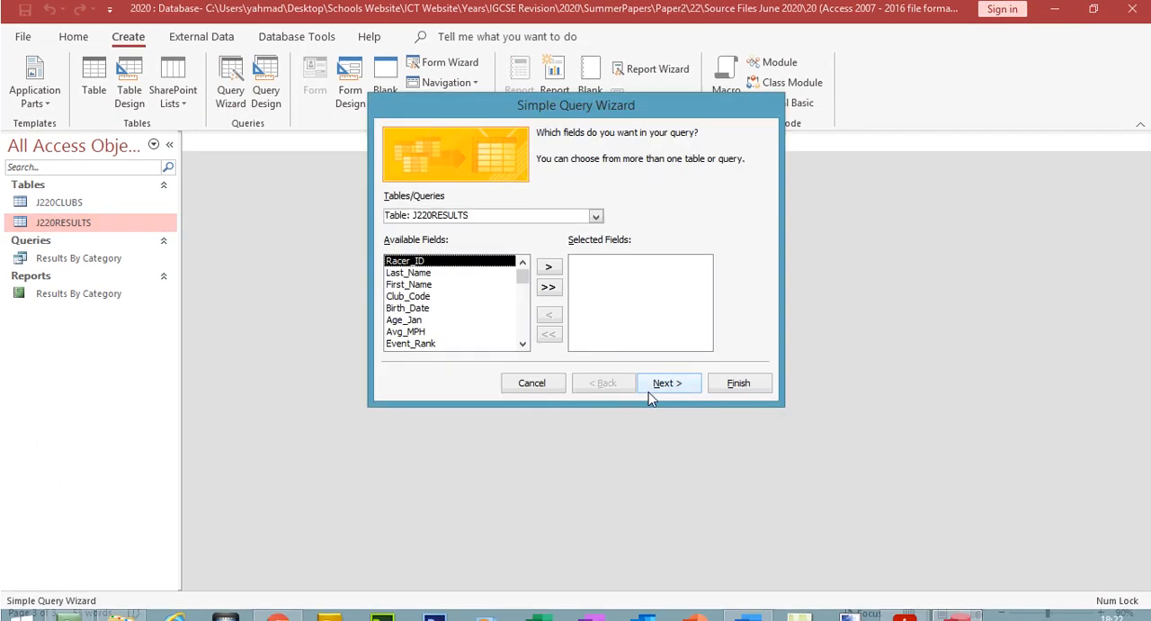
{"action": "left_click", "coordinate": [596, 217]}
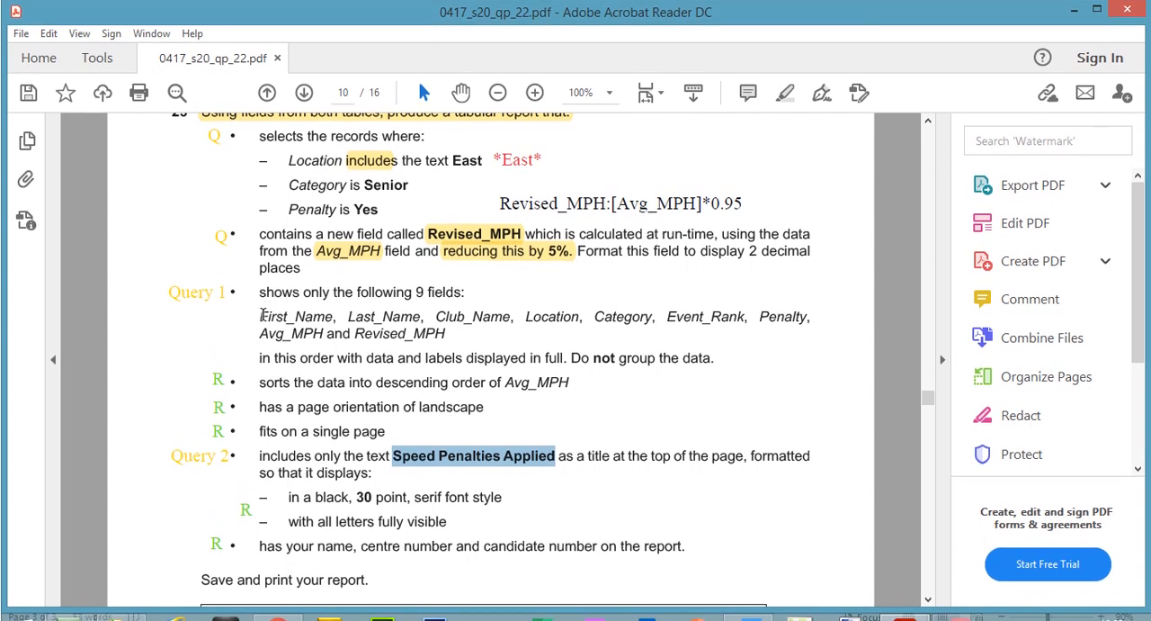
{"action": "left_click_drag", "start_coordinate": [261, 317], "coordinate": [318, 316]}
{"action": "left_click", "coordinate": [785, 93]}
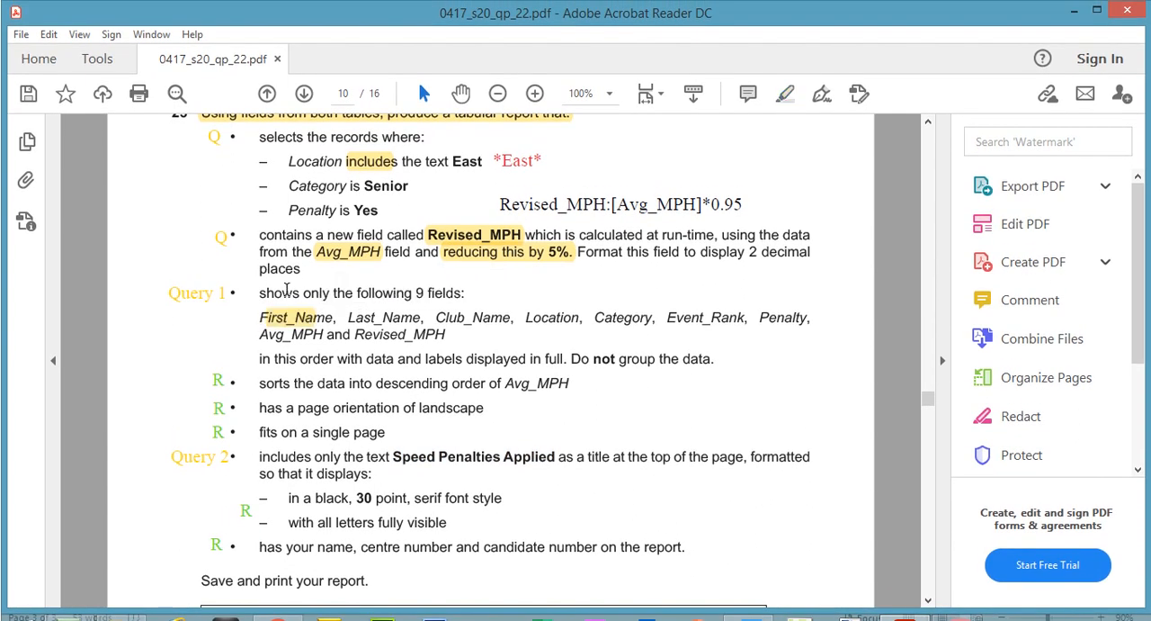
{"action": "key", "text": "ctrl+z"}
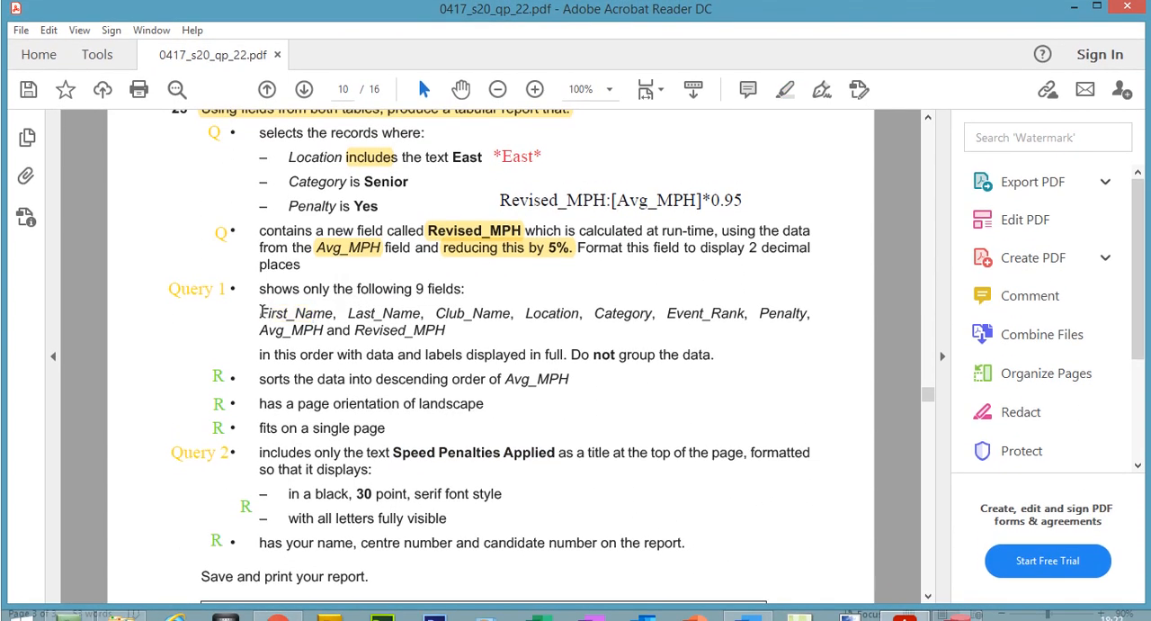
Step: Highlight First_Name, Last_Name and Club_Name in question 23's list of nine fields in the question paper PDF
{"action": "left_click", "coordinate": [786, 94]}
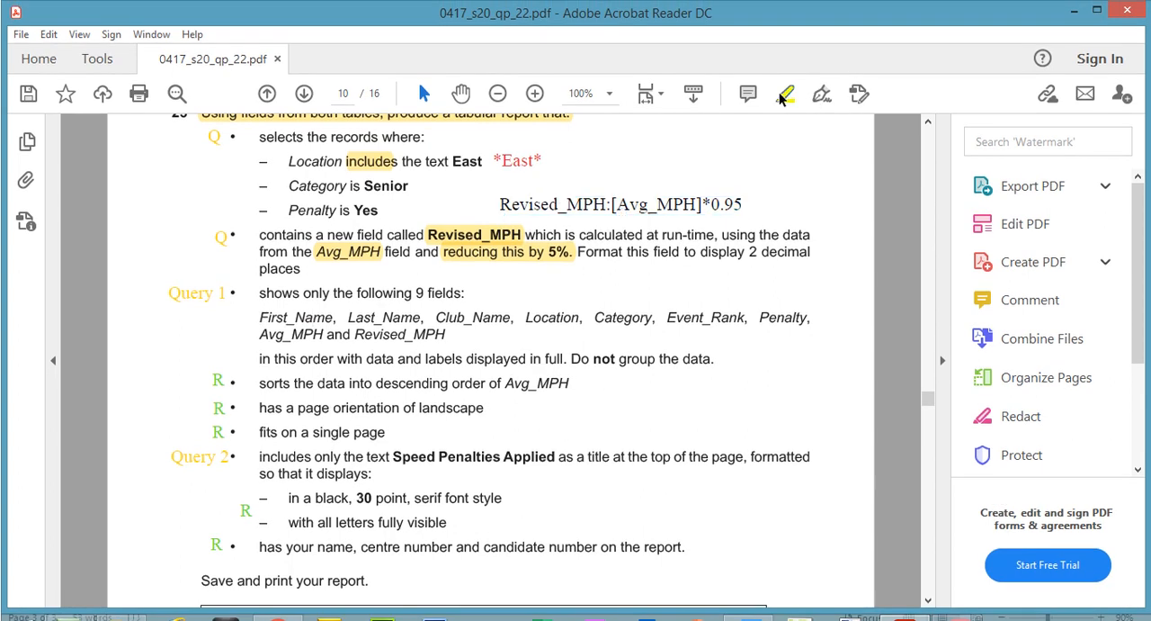
{"action": "left_click_drag", "start_coordinate": [260, 316], "coordinate": [513, 315]}
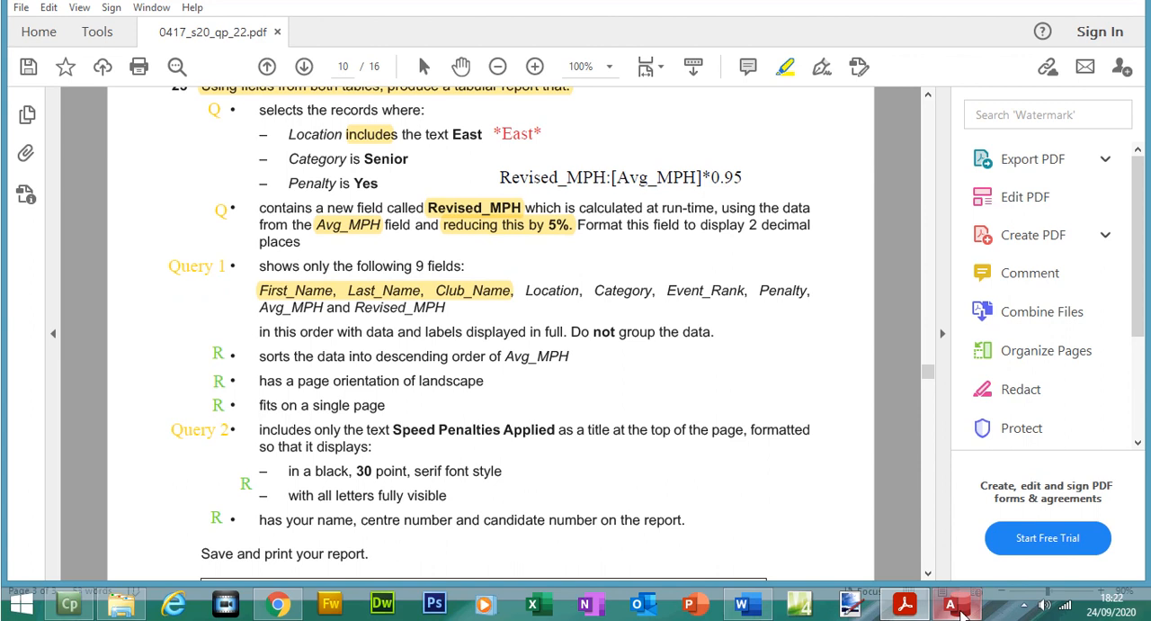
Step: Switch to Access and add First_Name and Last_Name from J220RESULTS and Club_Name from J220CLUBS to the query
{"action": "left_click", "coordinate": [951, 603]}
{"action": "double_click", "coordinate": [432, 262]}
{"action": "double_click", "coordinate": [432, 250]}
{"action": "left_click", "coordinate": [597, 220]}
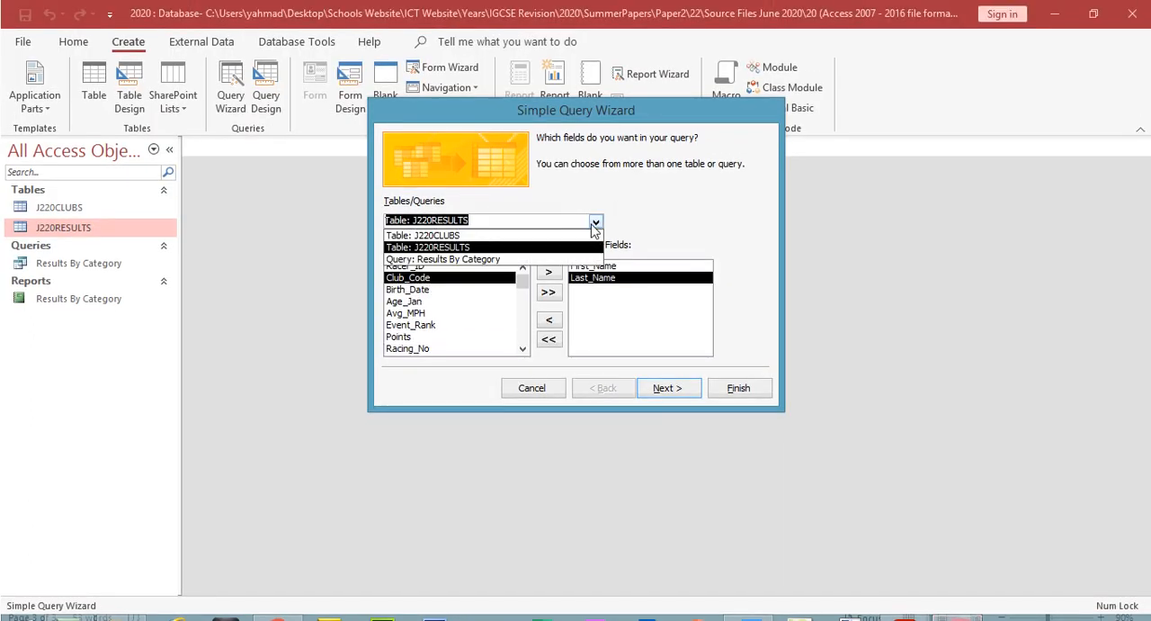
{"action": "left_click", "coordinate": [537, 233]}
{"action": "left_click", "coordinate": [426, 279]}
{"action": "double_click", "coordinate": [426, 279]}
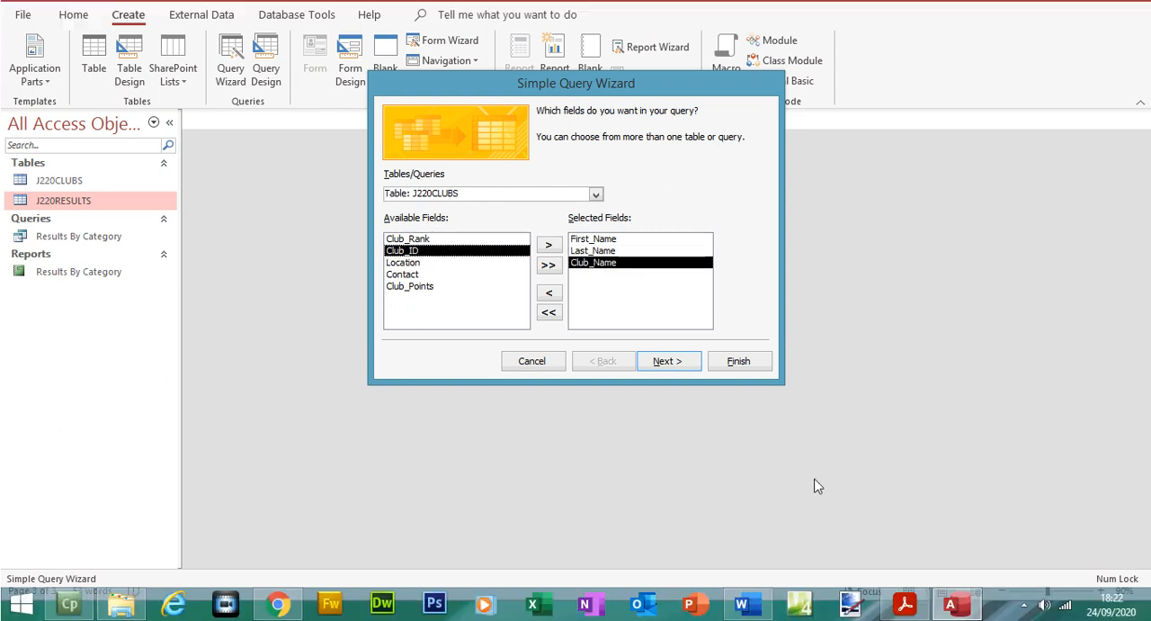
Step: Switch to the question paper PDF, highlight Location and Category in the field list, and return to Access
{"action": "key", "text": "alt+Tab"}
{"action": "left_click_drag", "start_coordinate": [528, 290], "coordinate": [655, 292]}
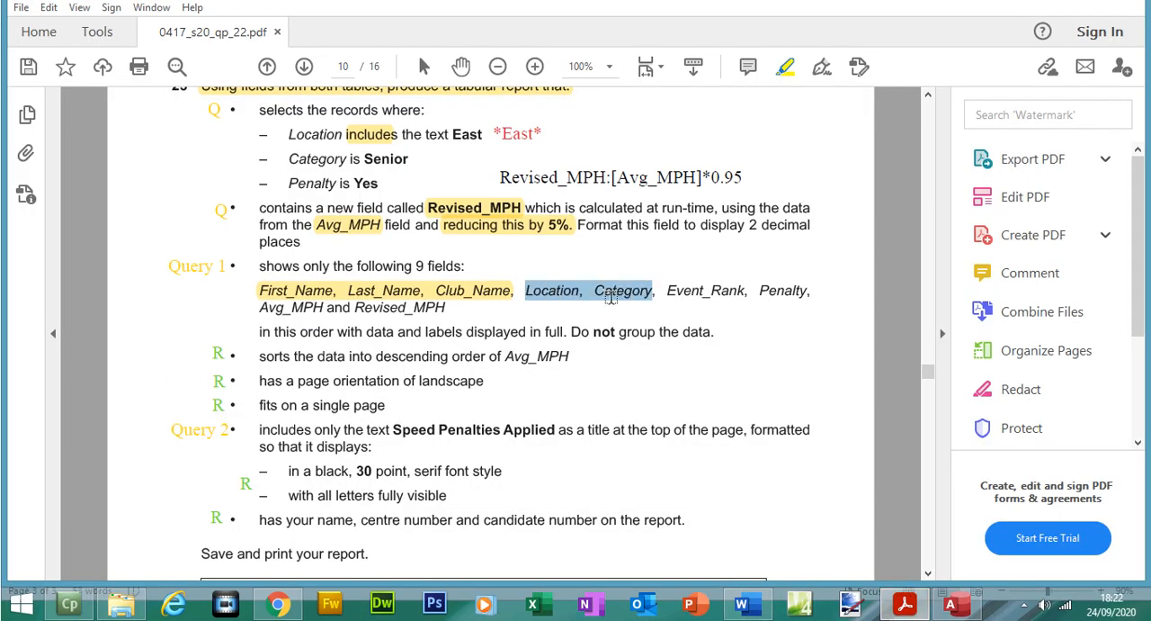
{"action": "left_click", "coordinate": [908, 607]}
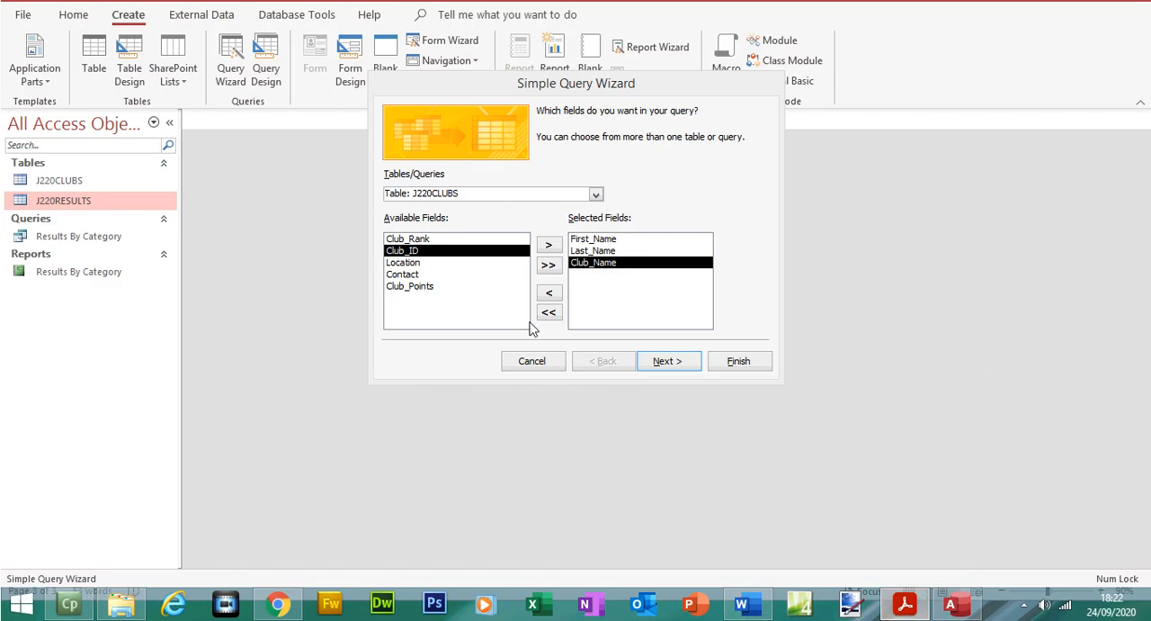
Step: Add Location from J220CLUBS and Category from J220RESULTS to the query's selected fields
{"action": "double_click", "coordinate": [450, 264]}
{"action": "left_click", "coordinate": [595, 221]}
{"action": "left_click", "coordinate": [528, 245]}
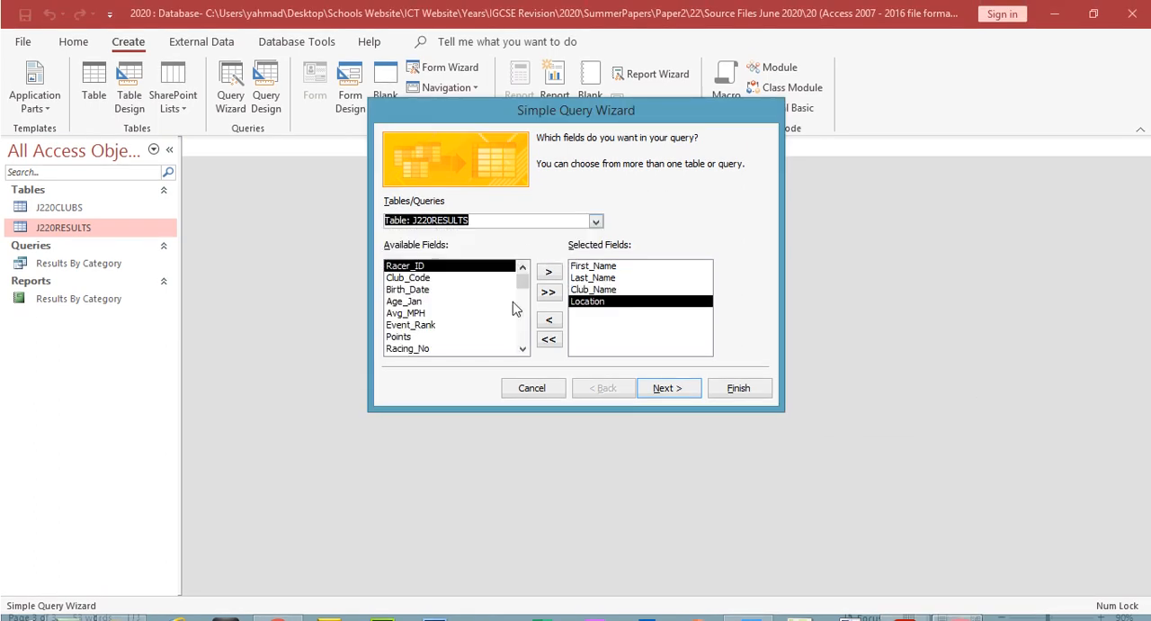
{"action": "left_click", "coordinate": [520, 329]}
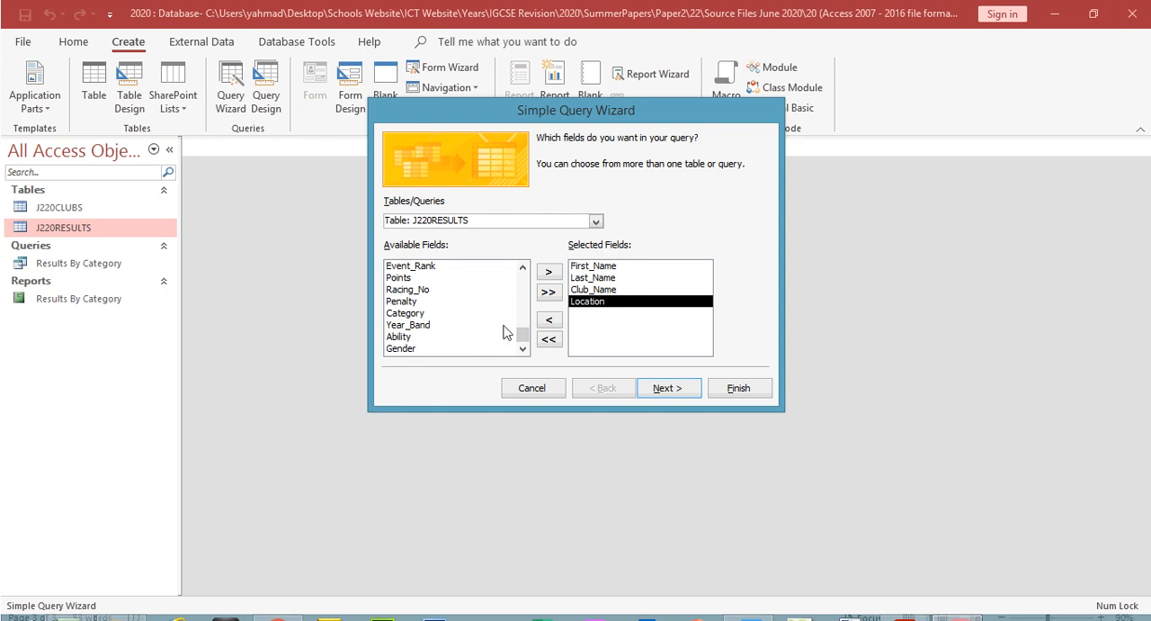
{"action": "left_click_drag", "start_coordinate": [524, 346], "coordinate": [527, 335]}
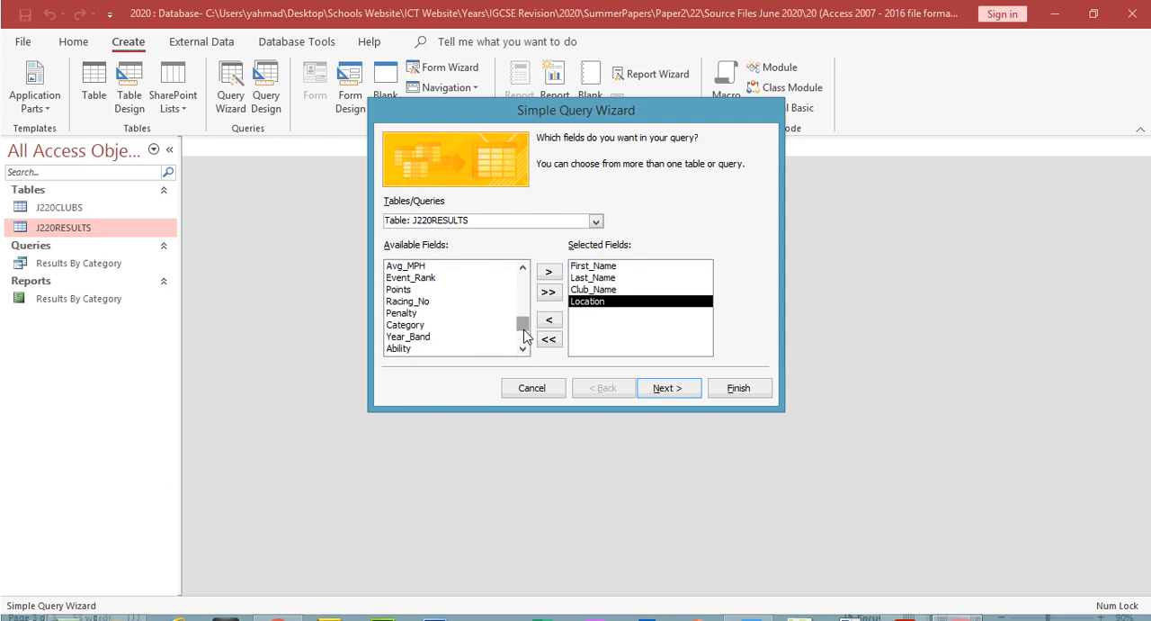
{"action": "double_click", "coordinate": [481, 325]}
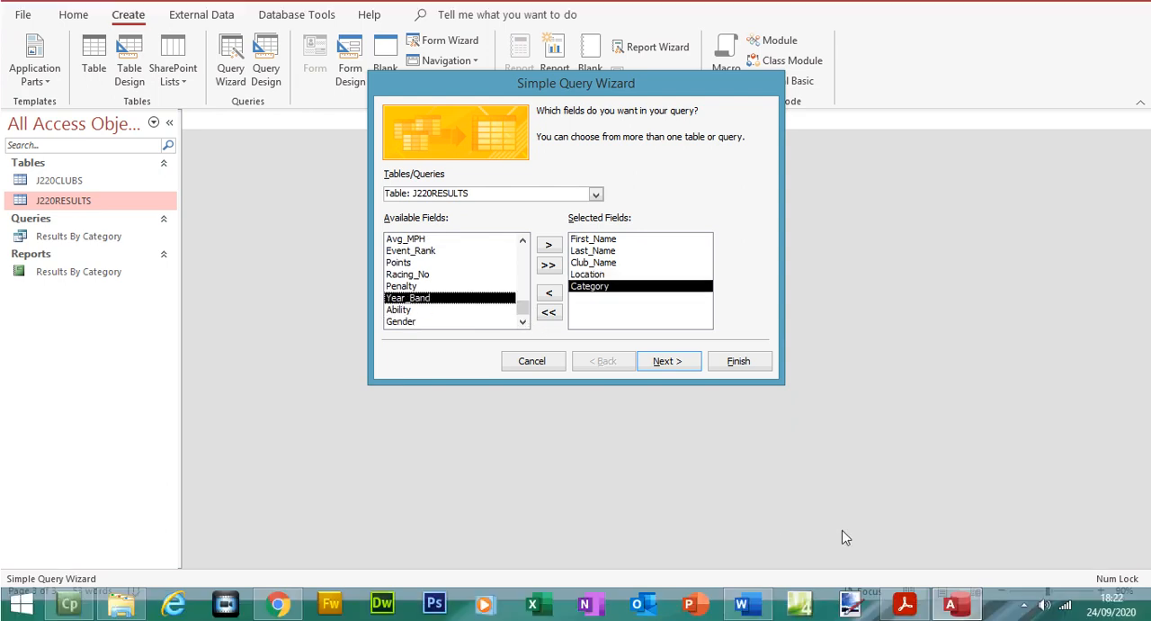
Step: Highlight Event_Rank and Penalty in the question paper PDF, and add both fields to the query in Access
{"action": "left_click", "coordinate": [904, 607]}
{"action": "left_click_drag", "start_coordinate": [666, 298], "coordinate": [769, 297]}
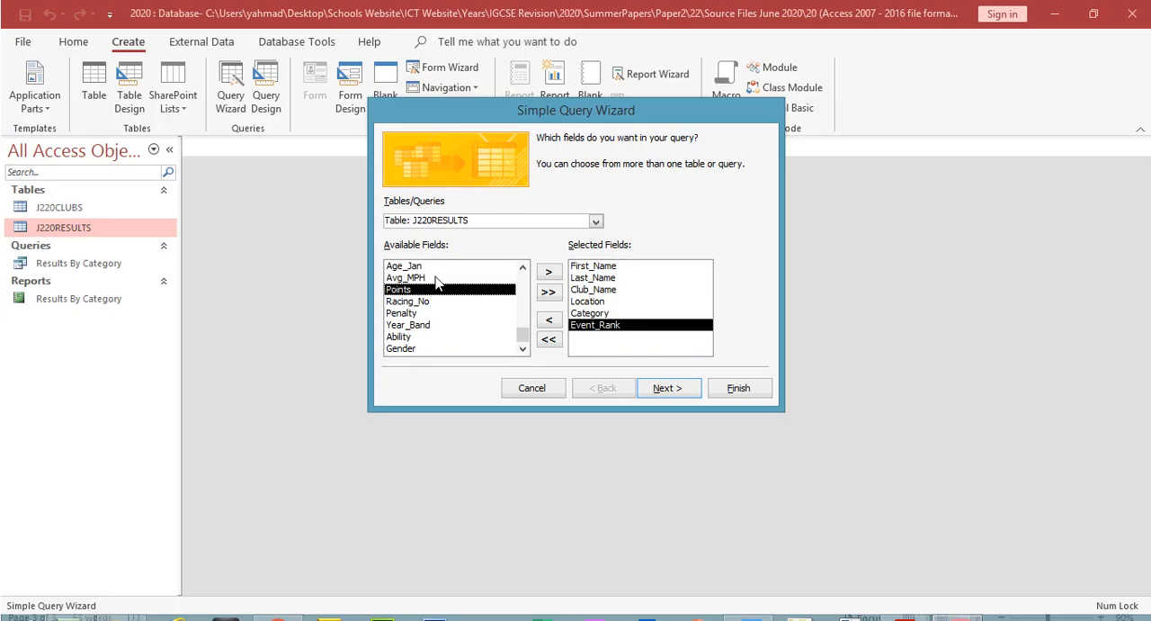
{"action": "double_click", "coordinate": [419, 313]}
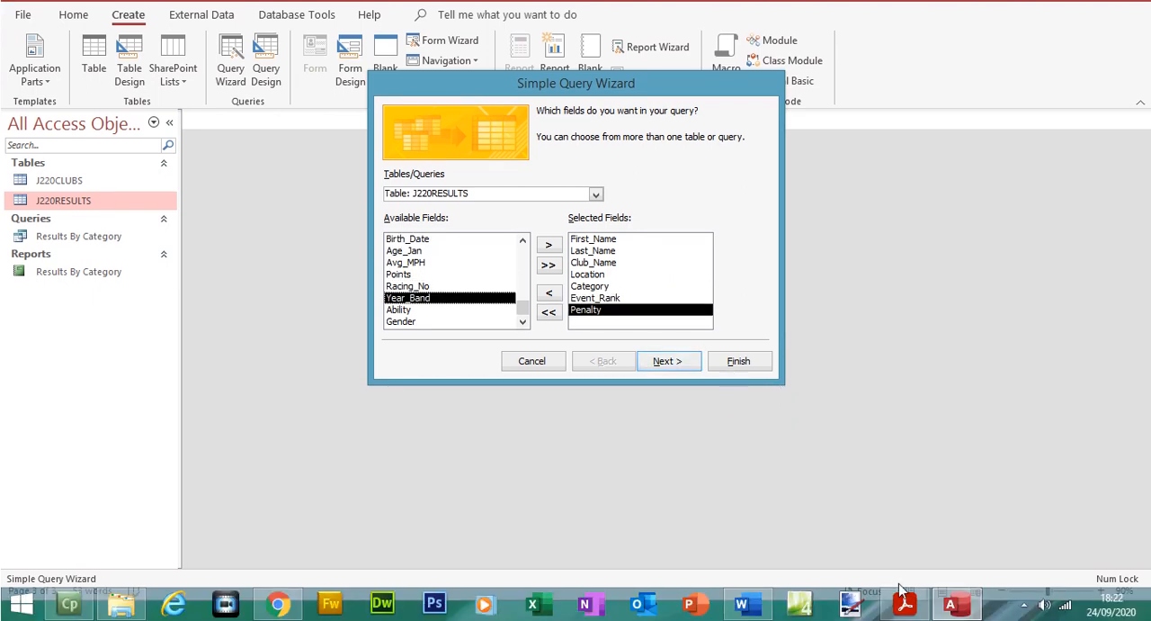
Step: Highlight Avg_MPH in the question paper PDF, and add that field to the query in Access
{"action": "left_click", "coordinate": [905, 603]}
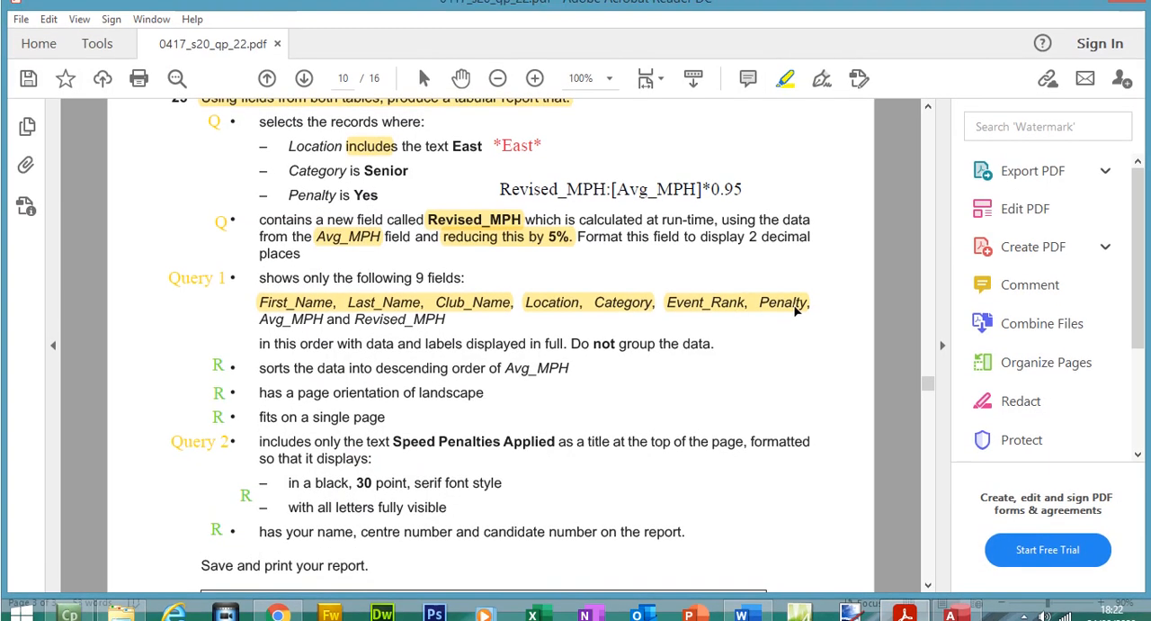
{"action": "left_click_drag", "start_coordinate": [260, 307], "coordinate": [322, 308]}
{"action": "left_click", "coordinate": [905, 603]}
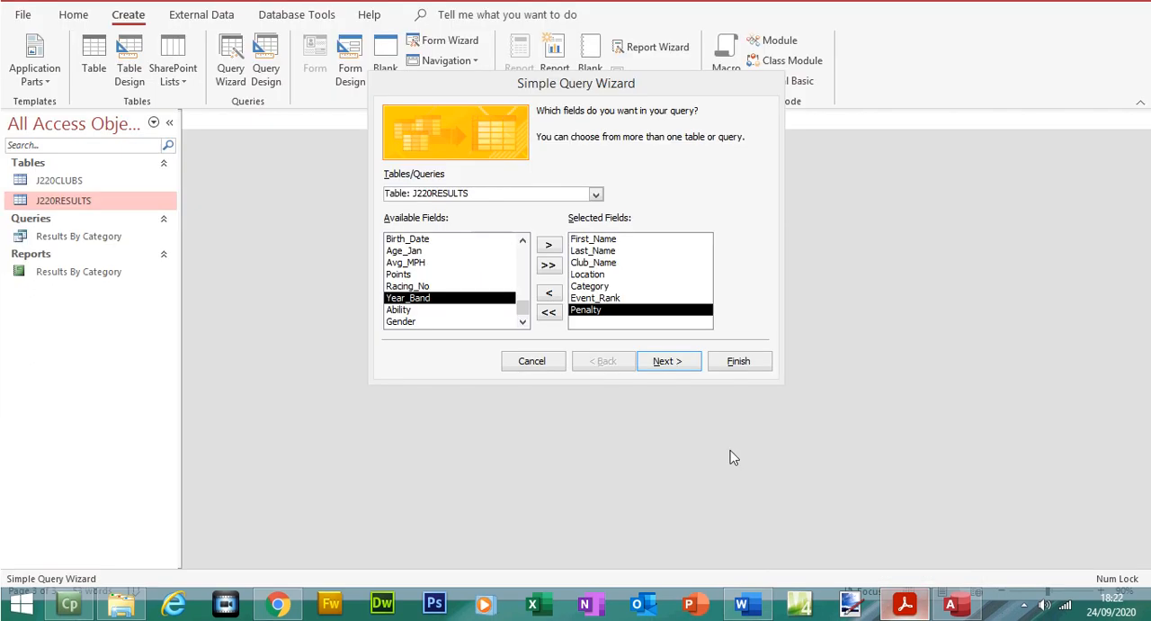
{"action": "double_click", "coordinate": [419, 286]}
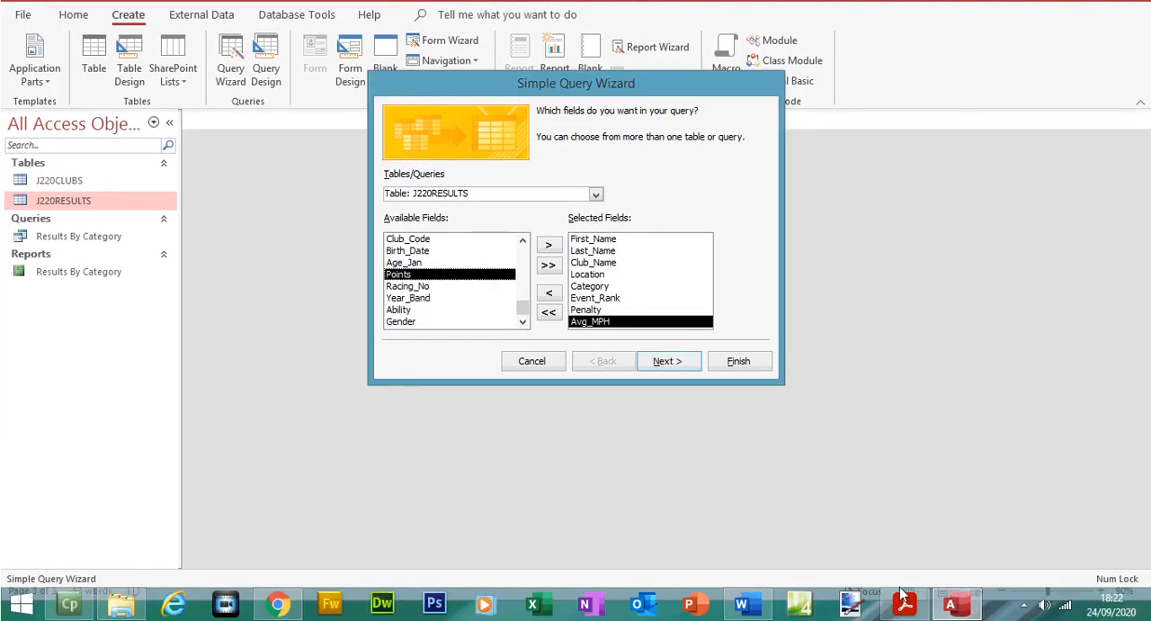
Step: Switch to the question paper PDF, highlight Revised_MPH in the field list, and return to Access
{"action": "left_click", "coordinate": [905, 617]}
{"action": "left_click_drag", "start_coordinate": [355, 308], "coordinate": [442, 311]}
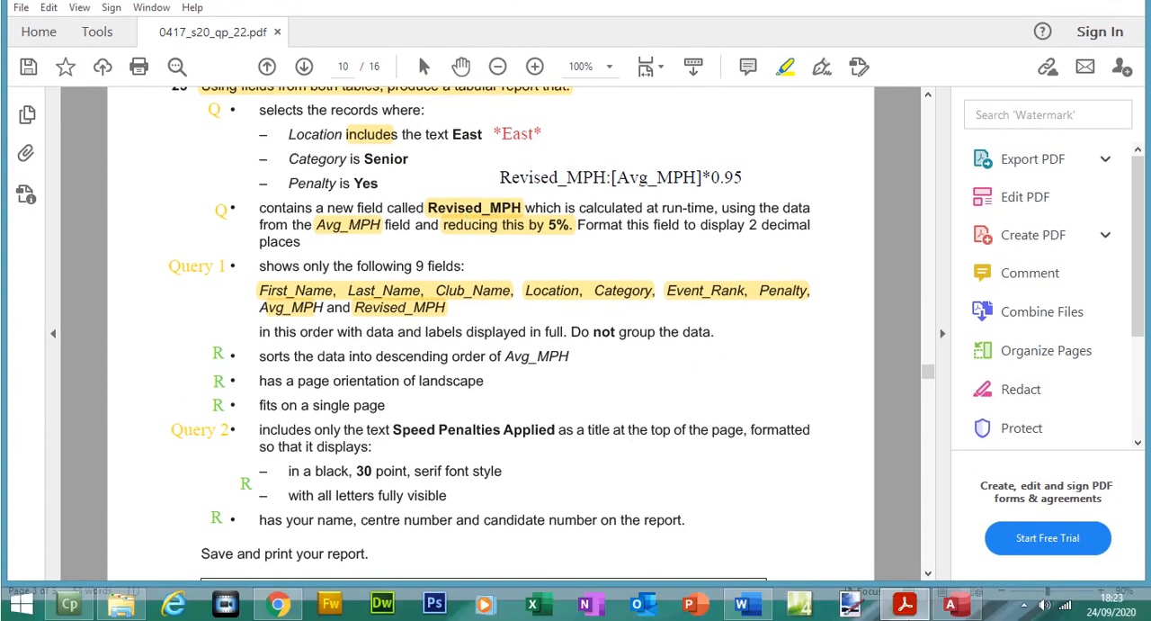
{"action": "left_click", "coordinate": [905, 617]}
Step: Finish the detail query with the title Speed Penalties Applied copied from the question paper PDF, opening it to view information
{"action": "left_click", "coordinate": [680, 363]}
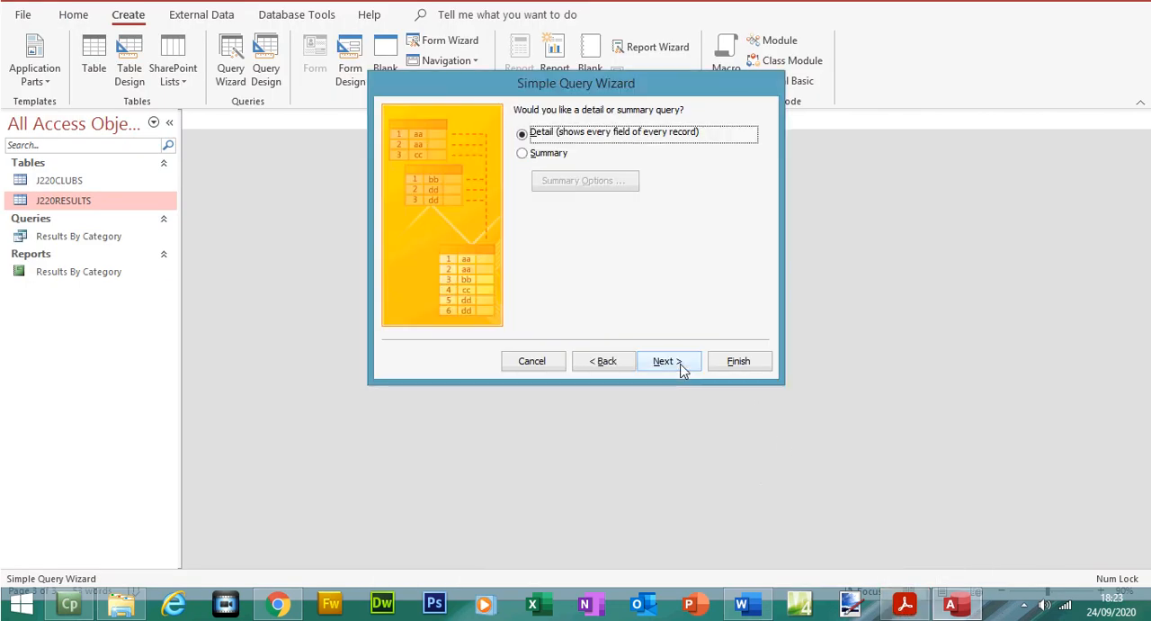
{"action": "left_click", "coordinate": [681, 364]}
{"action": "left_click", "coordinate": [607, 135]}
{"action": "left_click_drag", "start_coordinate": [607, 162], "coordinate": [485, 149]}
{"action": "key", "text": "BackSpace"}
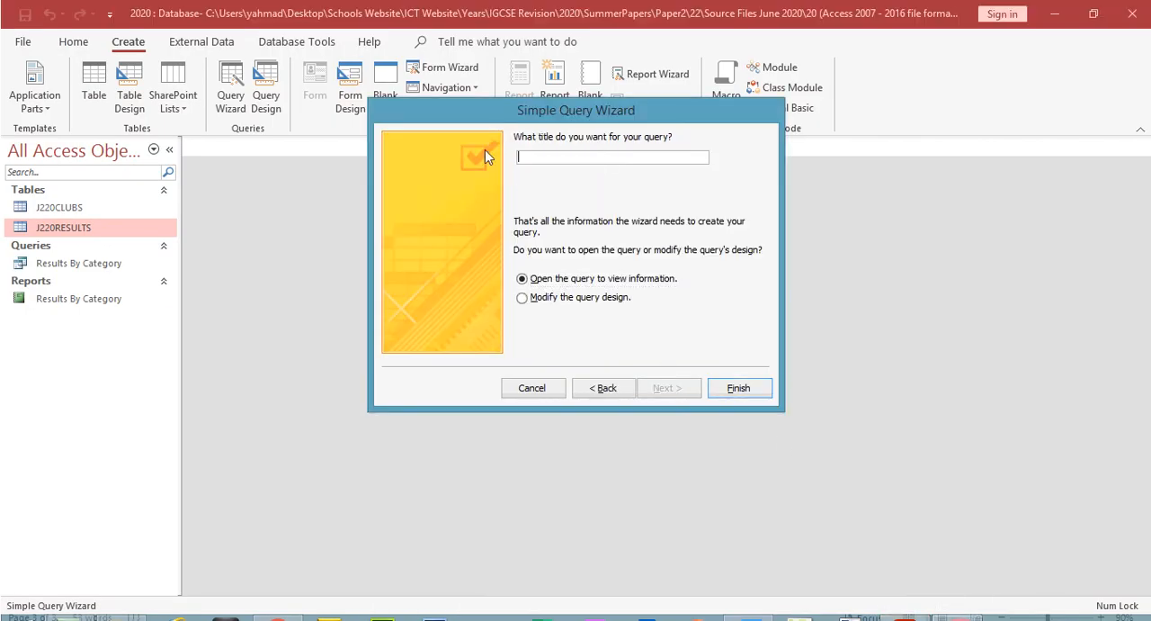
{"action": "left_click", "coordinate": [906, 618]}
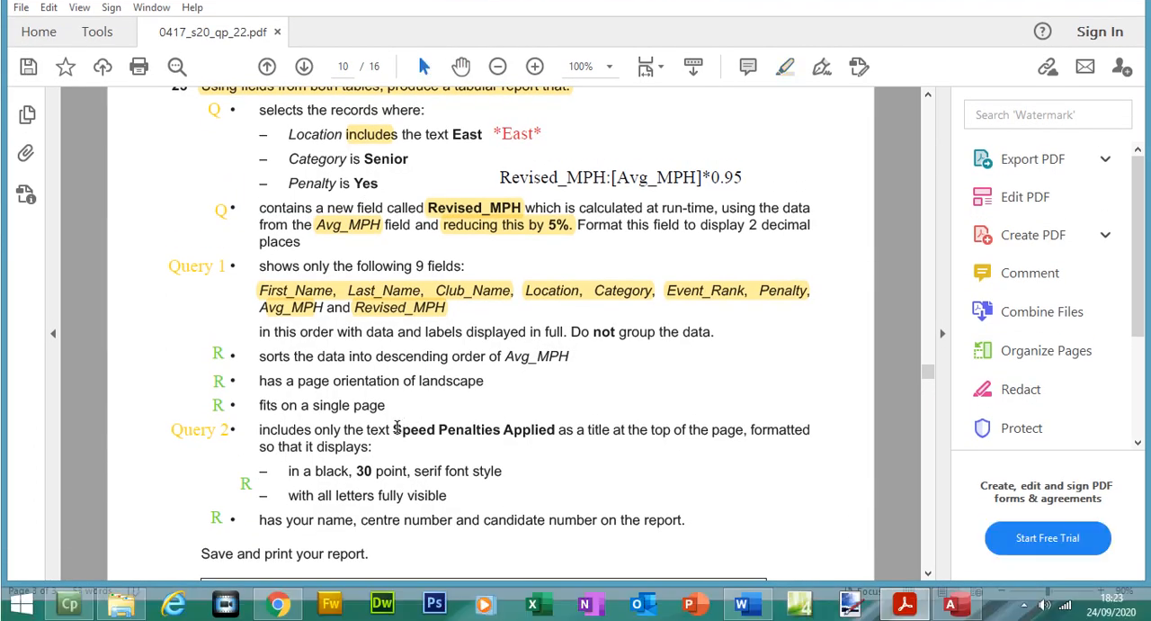
{"action": "left_click_drag", "start_coordinate": [393, 456], "coordinate": [544, 468]}
{"action": "key", "text": "ctrl+c"}
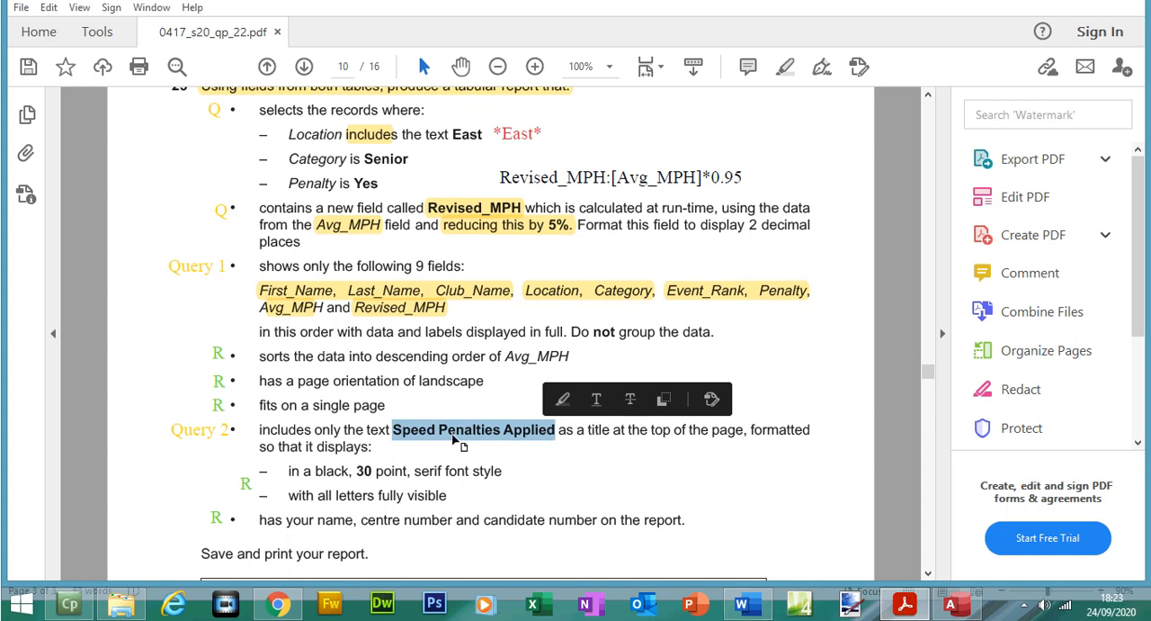
{"action": "left_click", "coordinate": [953, 600]}
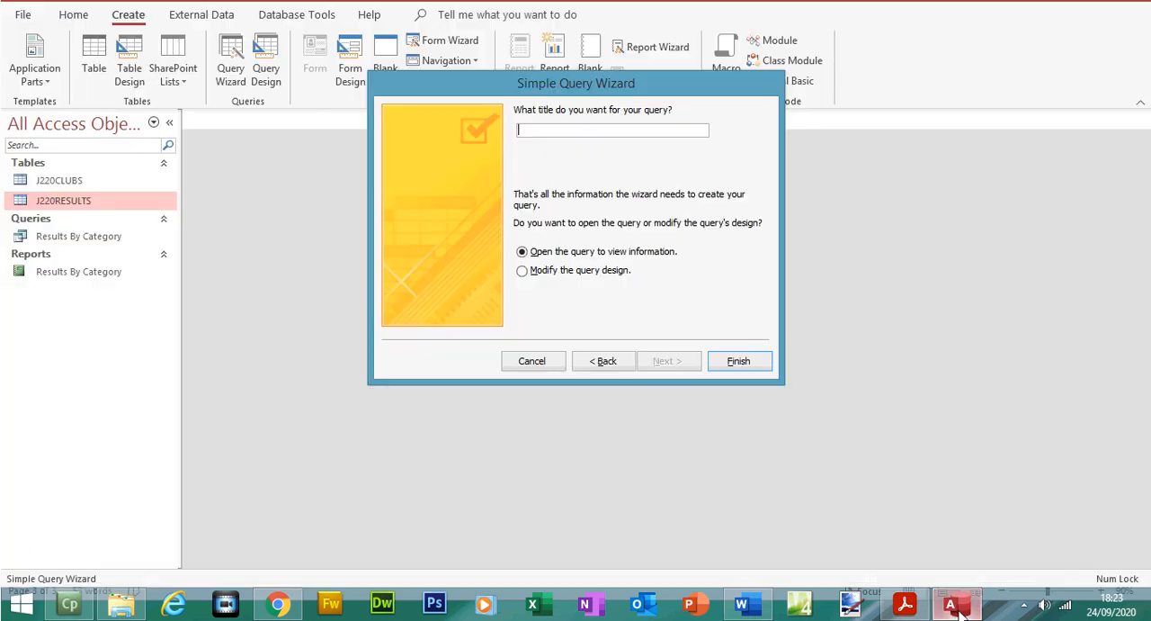
{"action": "key", "text": "ctrl+v"}
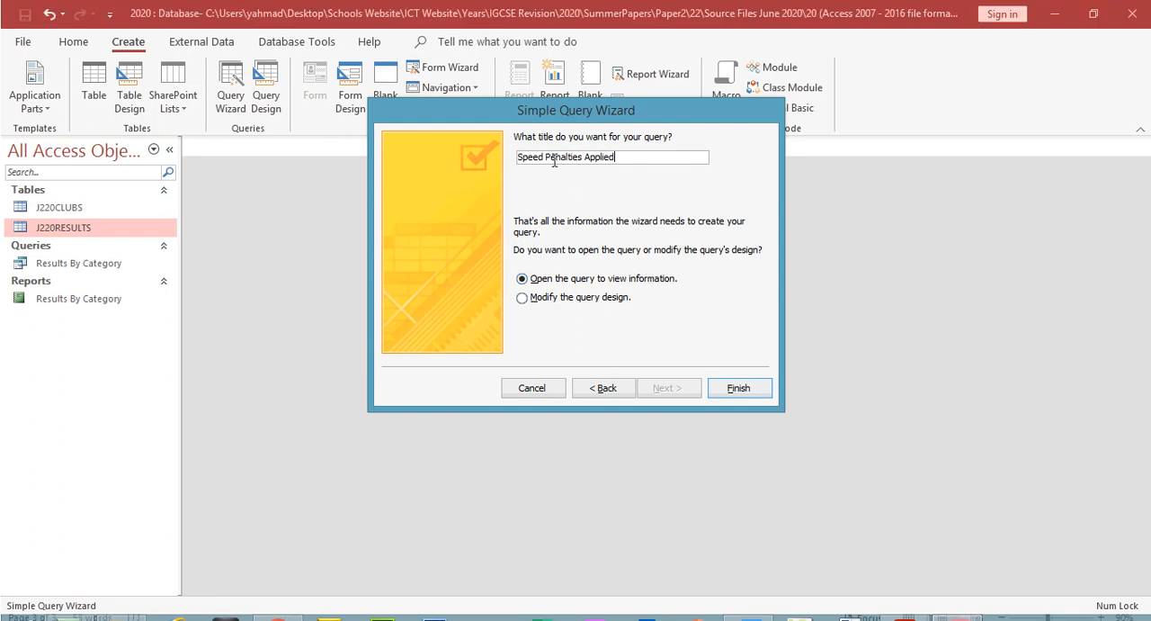
{"action": "left_click", "coordinate": [752, 388]}
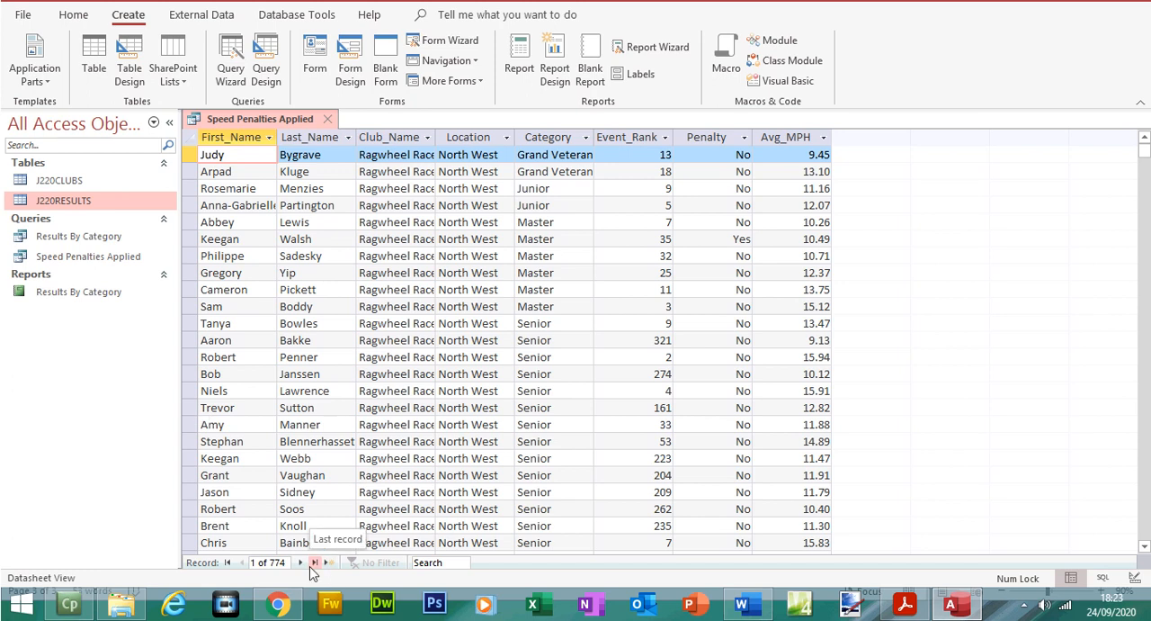
Step: Check question 23's record selection criteria in the question paper PDF, focusing on Location includes East, and return to Access
{"action": "left_click", "coordinate": [904, 605]}
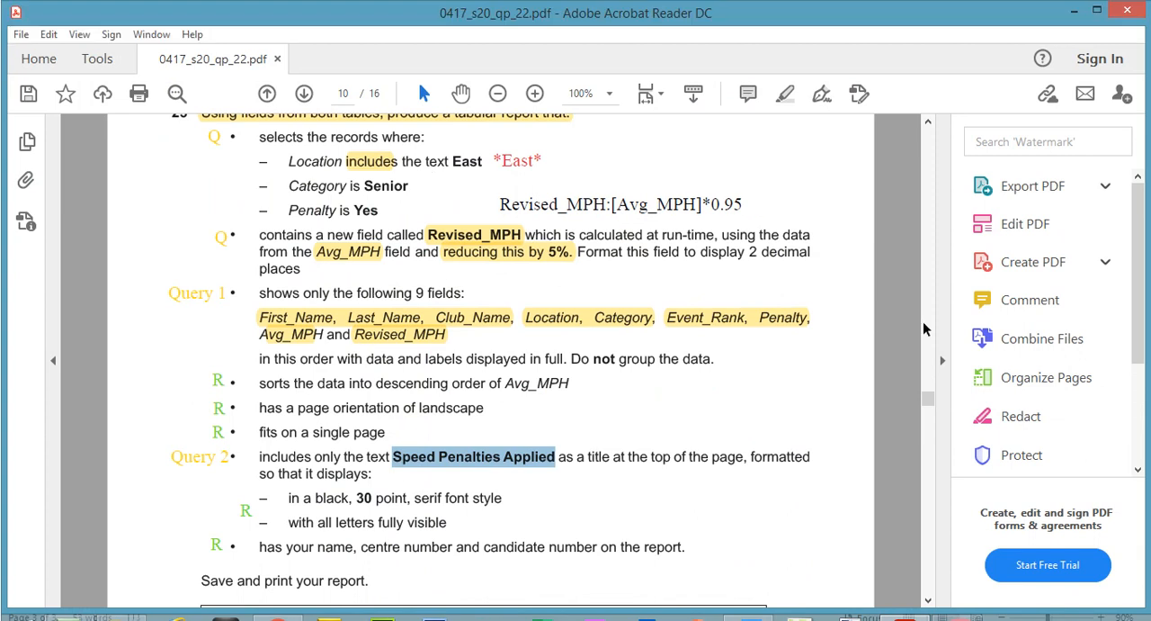
{"action": "scroll", "coordinate": [934, 399], "scroll_direction": "up", "scroll_amount": 2}
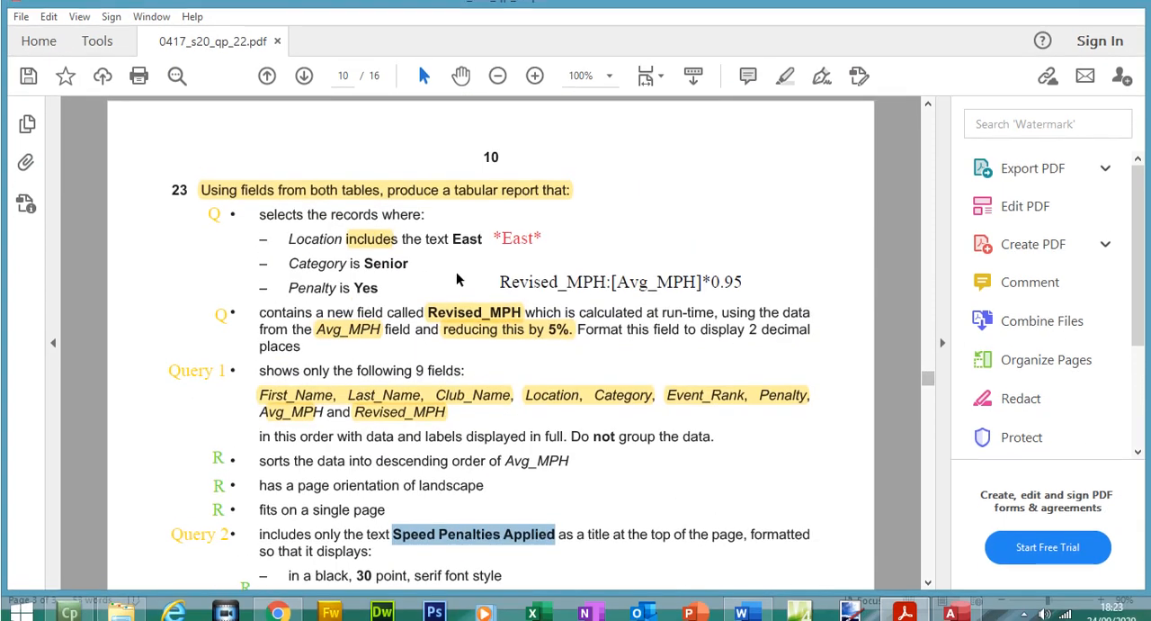
{"action": "left_click", "coordinate": [371, 230]}
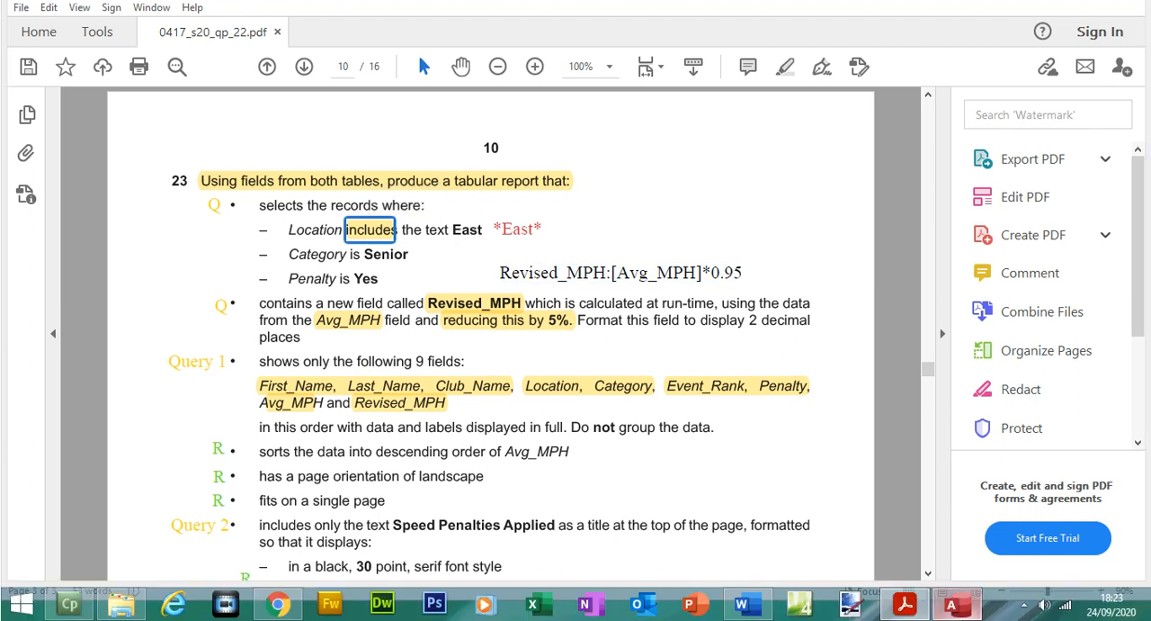
{"action": "left_click", "coordinate": [959, 605]}
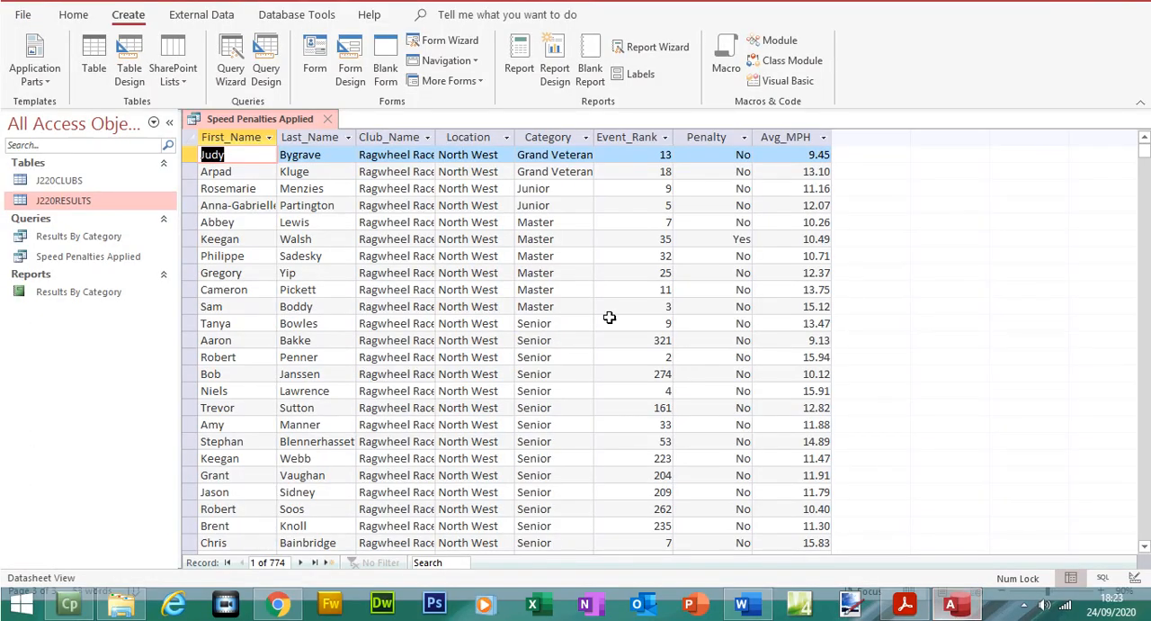
Step: Fit the query's Club_Name column to its contents and look through the Location column for values containing East
{"action": "double_click", "coordinate": [437, 164]}
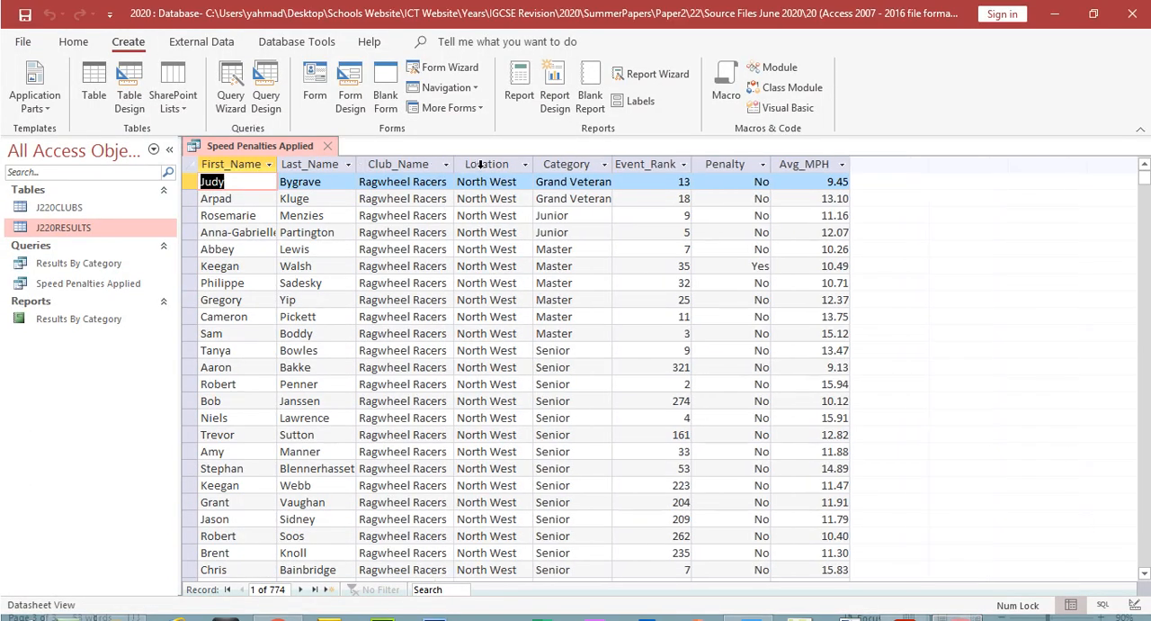
{"action": "left_click", "coordinate": [483, 171]}
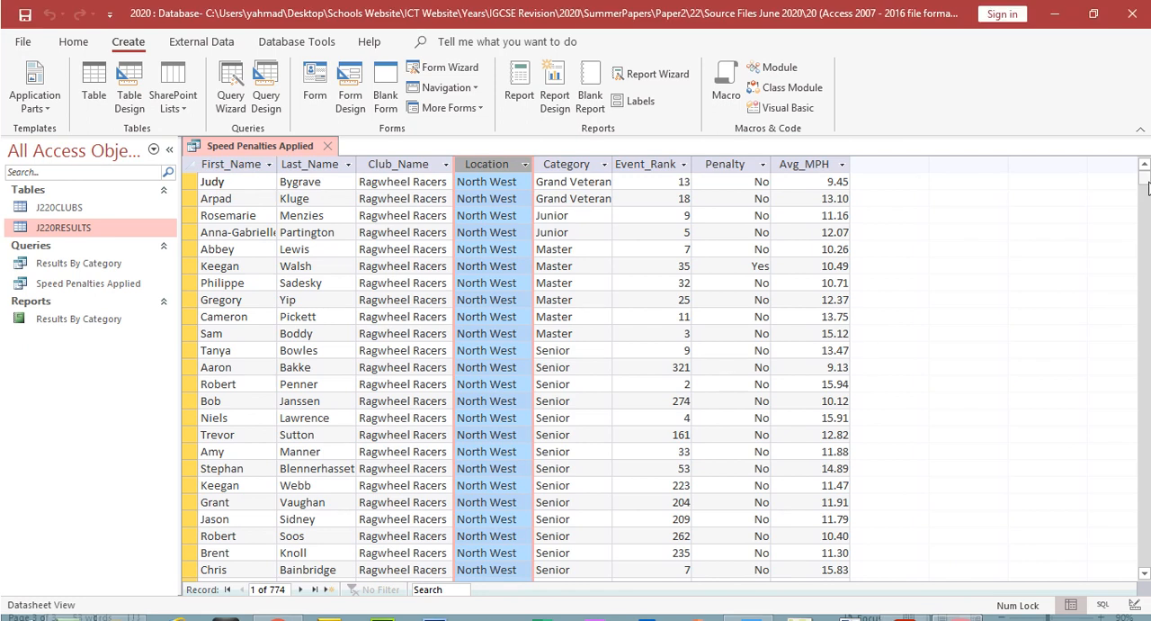
{"action": "left_click_drag", "start_coordinate": [1145, 182], "coordinate": [1146, 193]}
{"action": "left_click", "coordinate": [477, 320]}
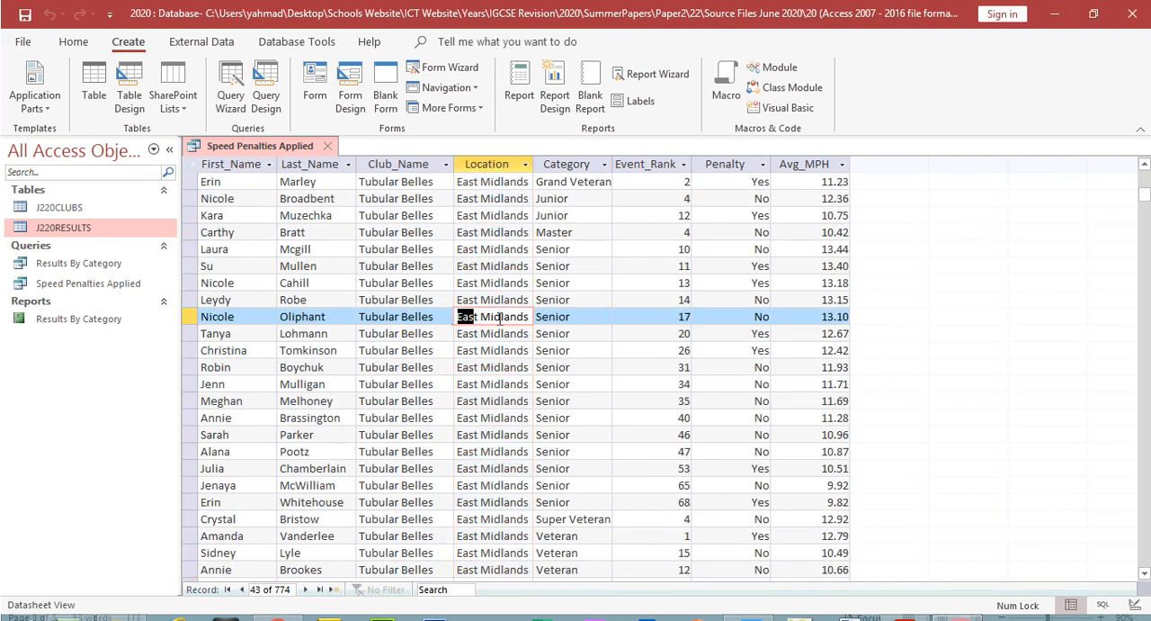
Step: Widen the query's Location column and select the text East inside a Central and Eastern Scotland entry
{"action": "left_click_drag", "start_coordinate": [1146, 195], "coordinate": [1136, 355]}
{"action": "left_click_drag", "start_coordinate": [533, 137], "coordinate": [602, 140]}
{"action": "left_click_drag", "start_coordinate": [519, 181], "coordinate": [539, 180]}
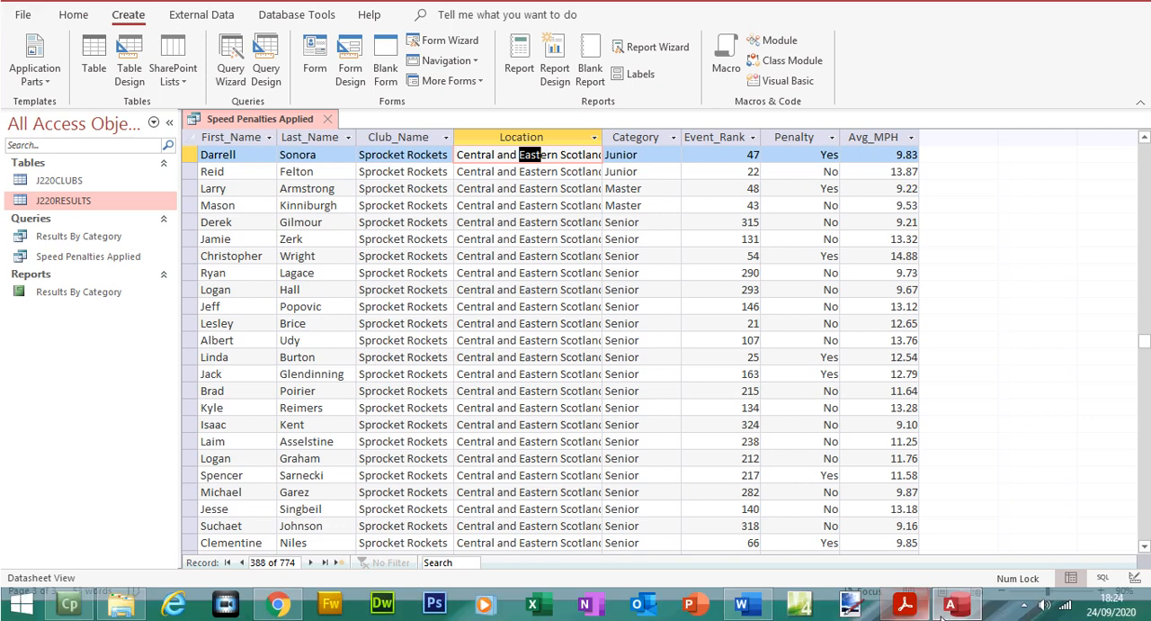
Step: Review the record selection criteria and the *East* wildcard note in the question paper PDF, and return to Access
{"action": "left_click", "coordinate": [905, 604]}
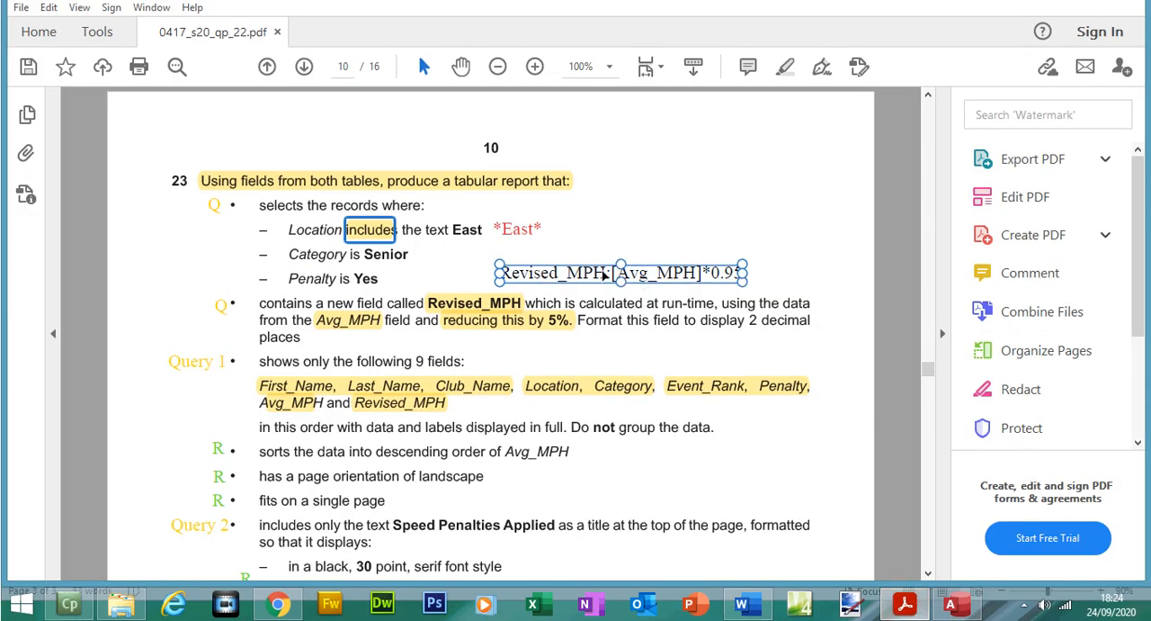
{"action": "left_click", "coordinate": [492, 259]}
{"action": "left_click", "coordinate": [509, 281]}
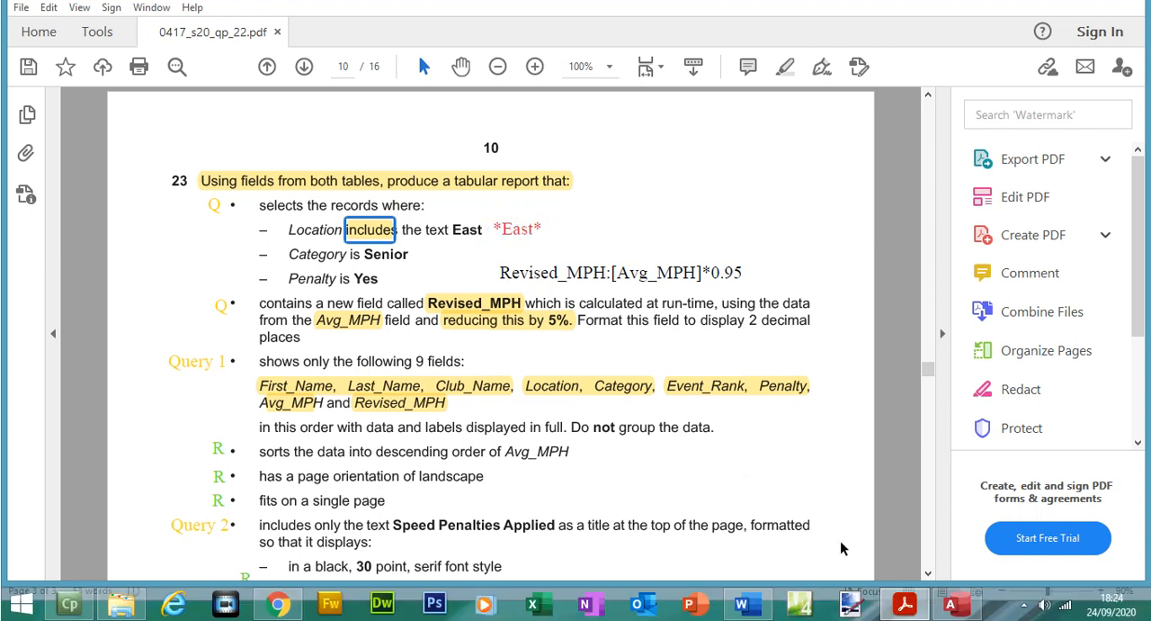
{"action": "left_click", "coordinate": [953, 605]}
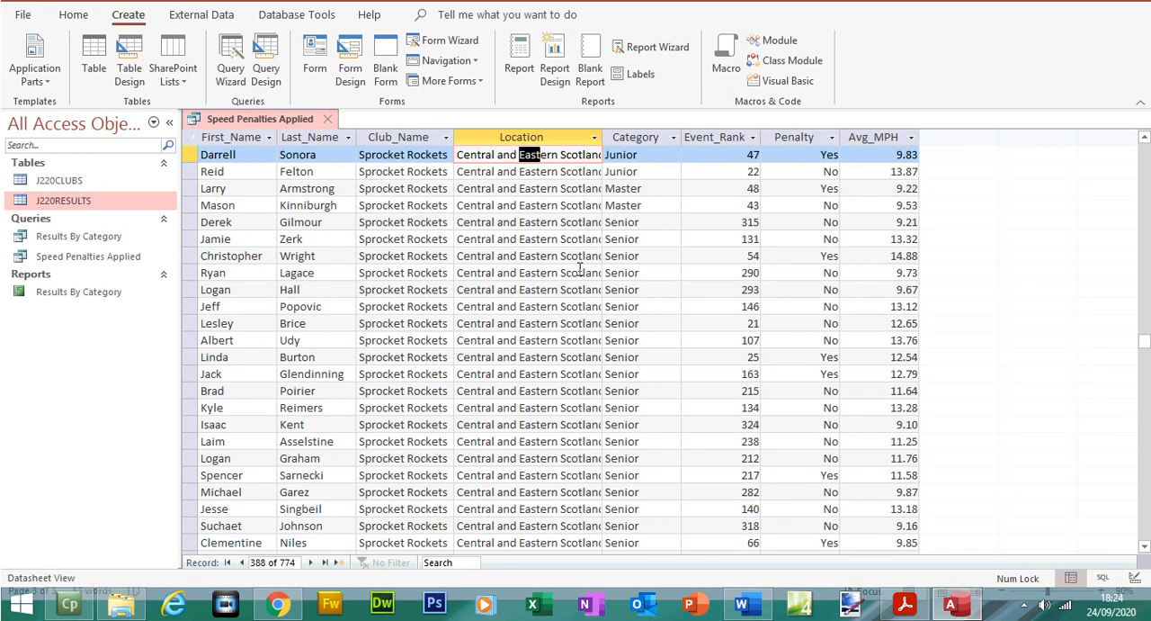
Step: Set the Location criterion to Like "*east*" in the design of the Speed Penalties Applied query and run it
{"action": "left_click", "coordinate": [74, 41]}
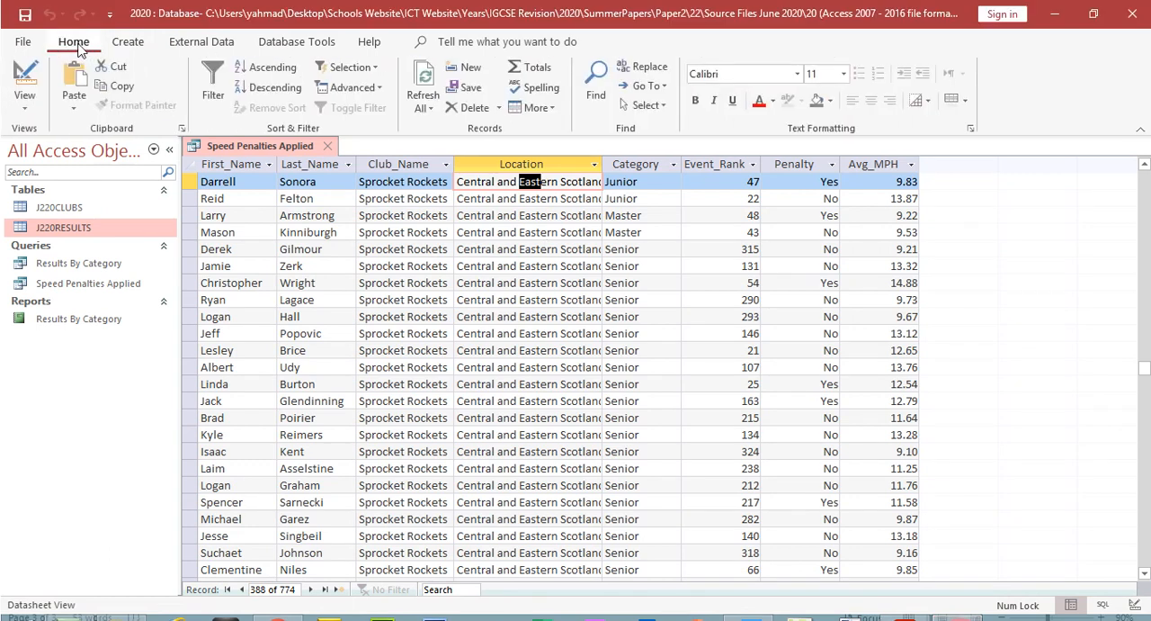
{"action": "left_click", "coordinate": [33, 80]}
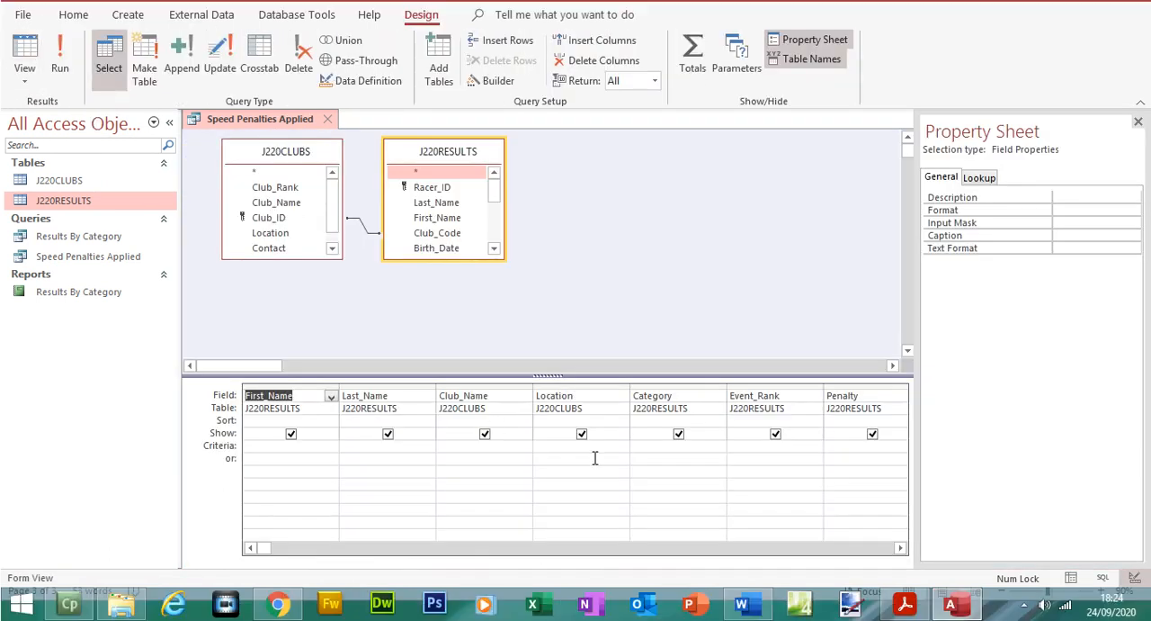
{"action": "left_click", "coordinate": [594, 450]}
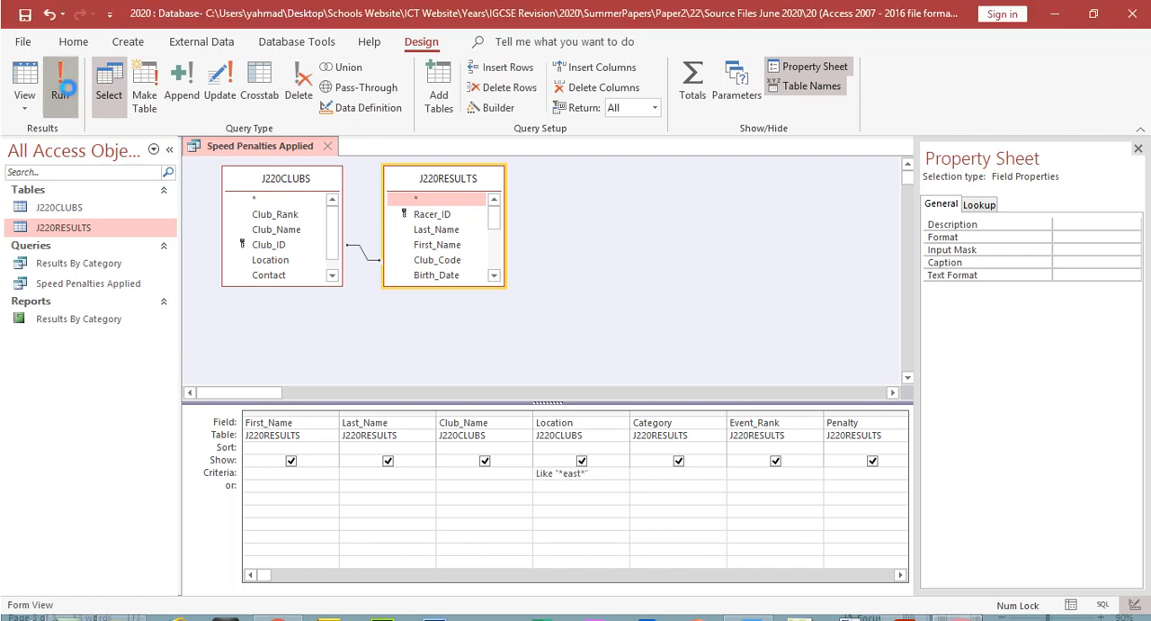
{"action": "left_click", "coordinate": [65, 63]}
Step: Widen the Location column in the query results and look through all records to check their locations
{"action": "left_click_drag", "start_coordinate": [516, 163], "coordinate": [579, 166]}
{"action": "left_click_drag", "start_coordinate": [1146, 198], "coordinate": [1147, 229]}
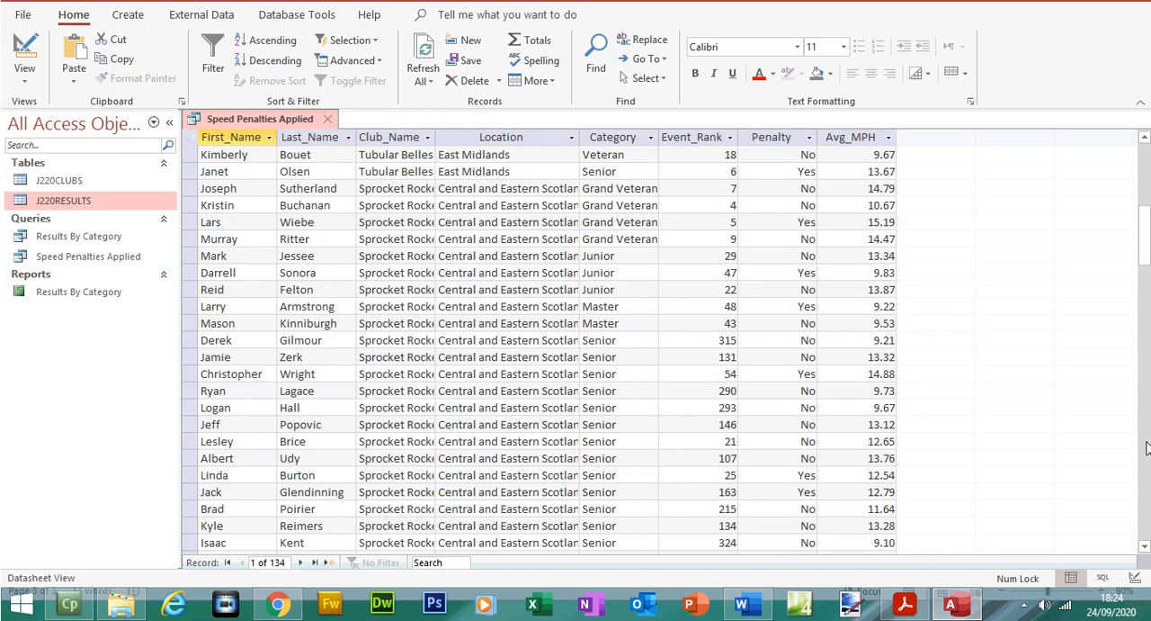
{"action": "left_click", "coordinate": [1146, 454]}
{"action": "left_click", "coordinate": [1146, 454]}
{"action": "left_click", "coordinate": [1147, 454]}
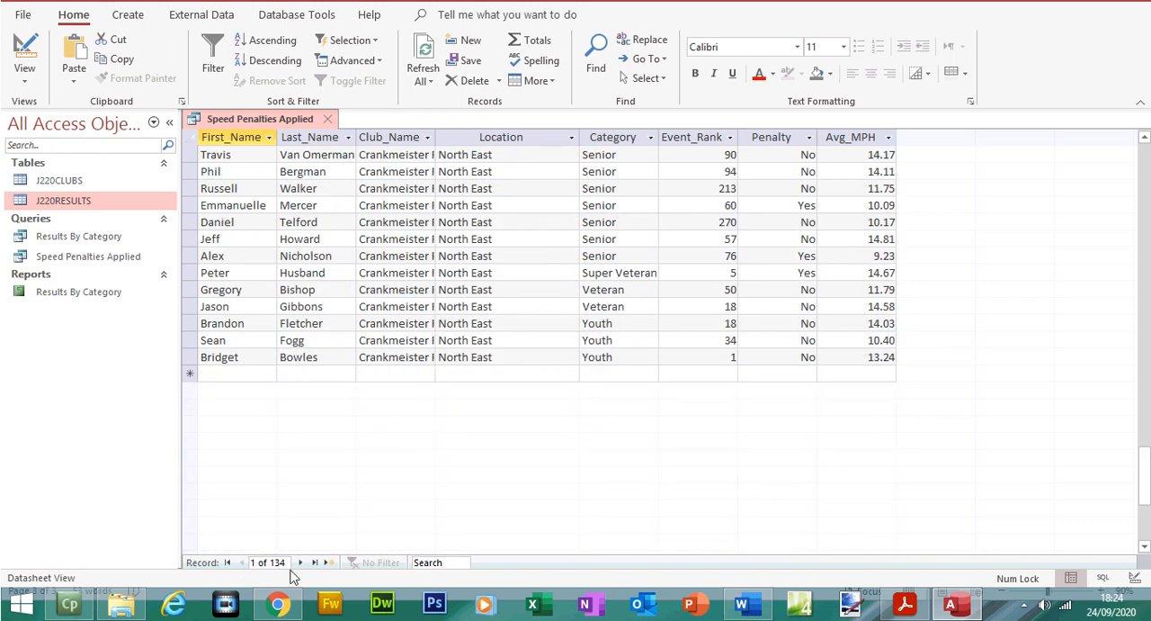
Step: Check the Category is Senior criterion in the question paper PDF and return to Access
{"action": "left_click", "coordinate": [903, 604]}
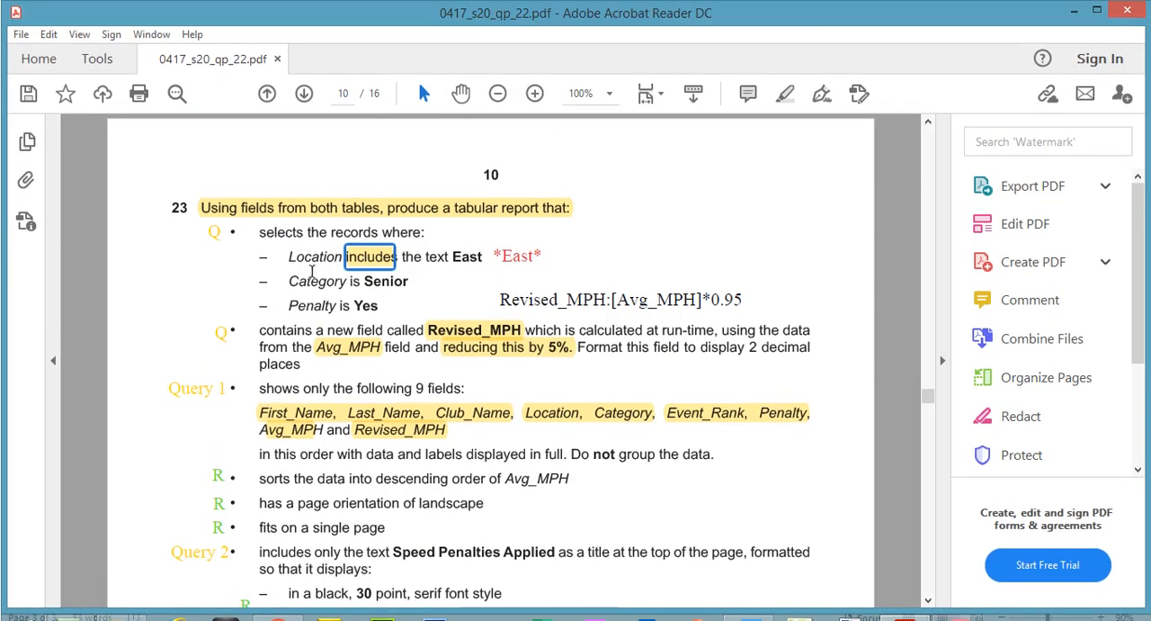
{"action": "left_click_drag", "start_coordinate": [363, 282], "coordinate": [407, 284]}
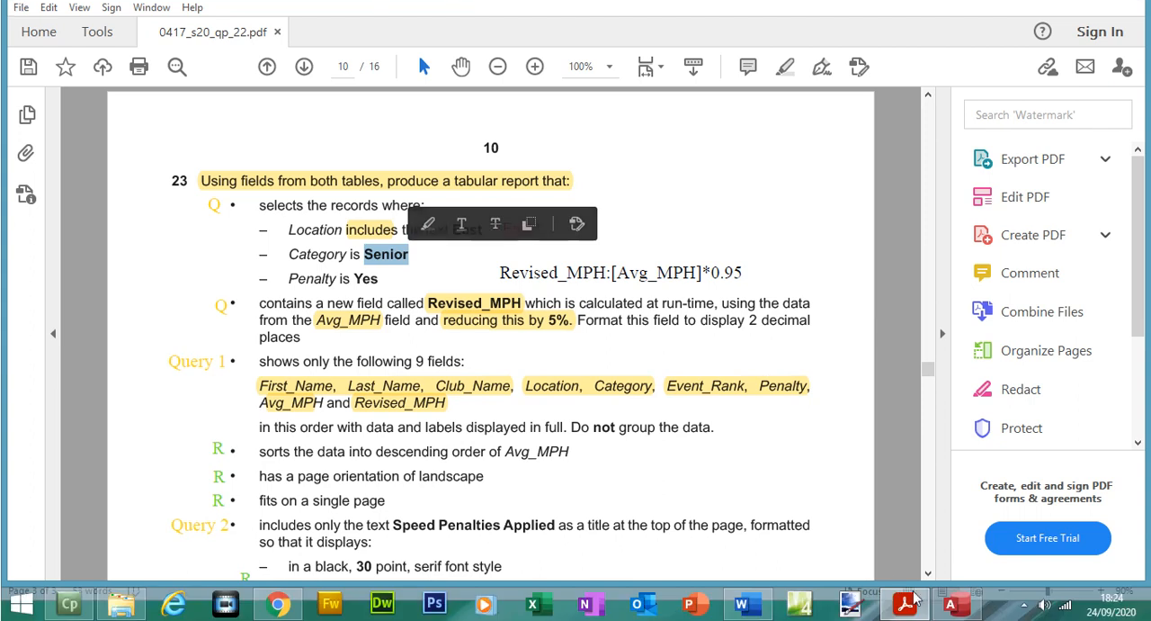
{"action": "left_click", "coordinate": [946, 609]}
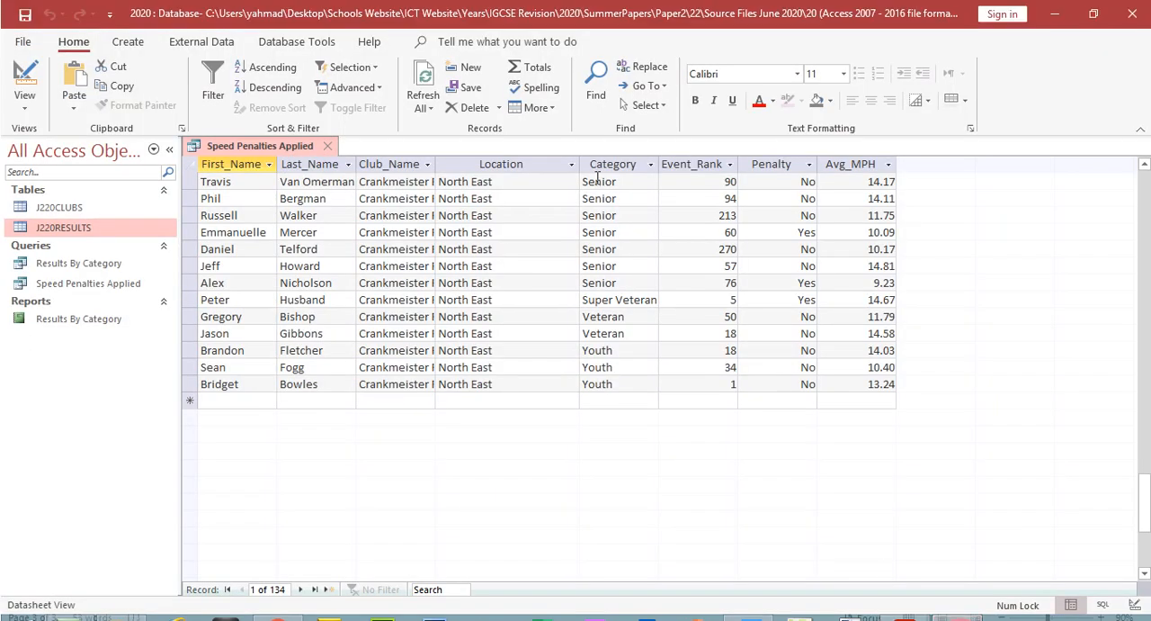
Step: Set the Category criterion to Senior in the query design, run the query and check the Category column
{"action": "left_click", "coordinate": [605, 164]}
{"action": "left_click", "coordinate": [24, 85]}
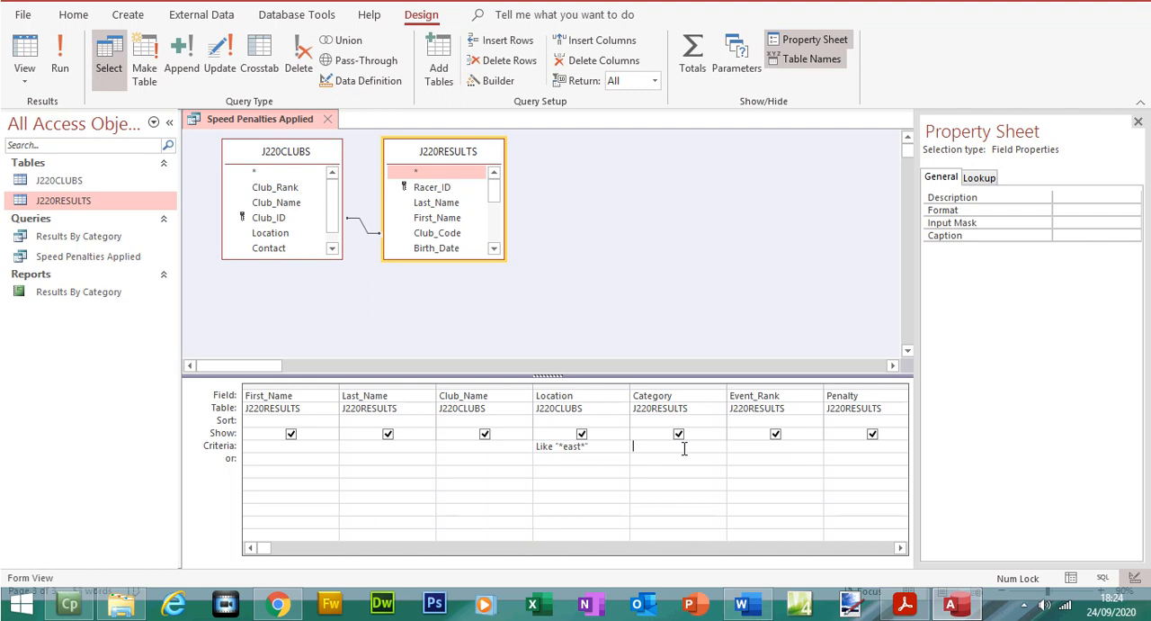
{"action": "type", "text": "Senior"}
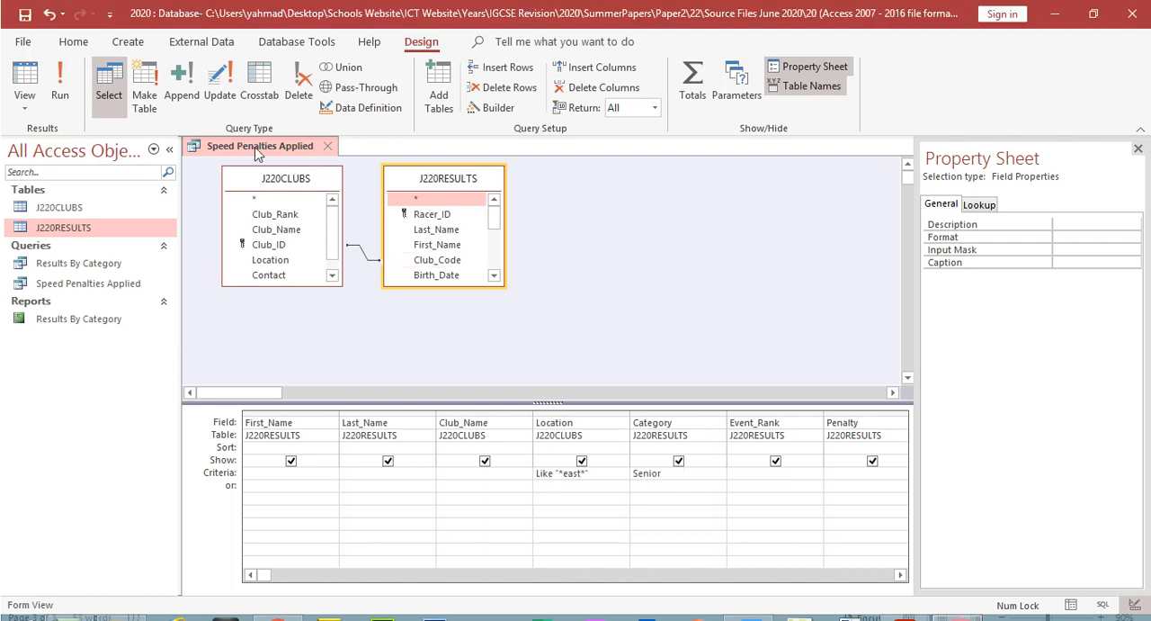
{"action": "left_click", "coordinate": [57, 60]}
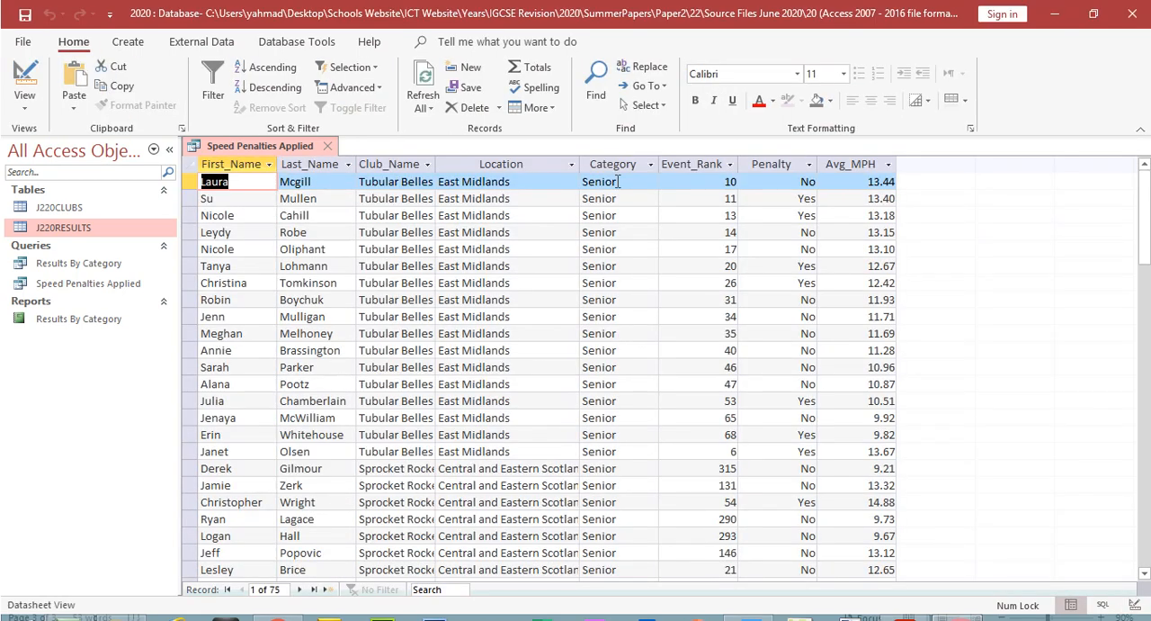
{"action": "left_click", "coordinate": [617, 165]}
{"action": "left_click_drag", "start_coordinate": [1145, 236], "coordinate": [1145, 483]}
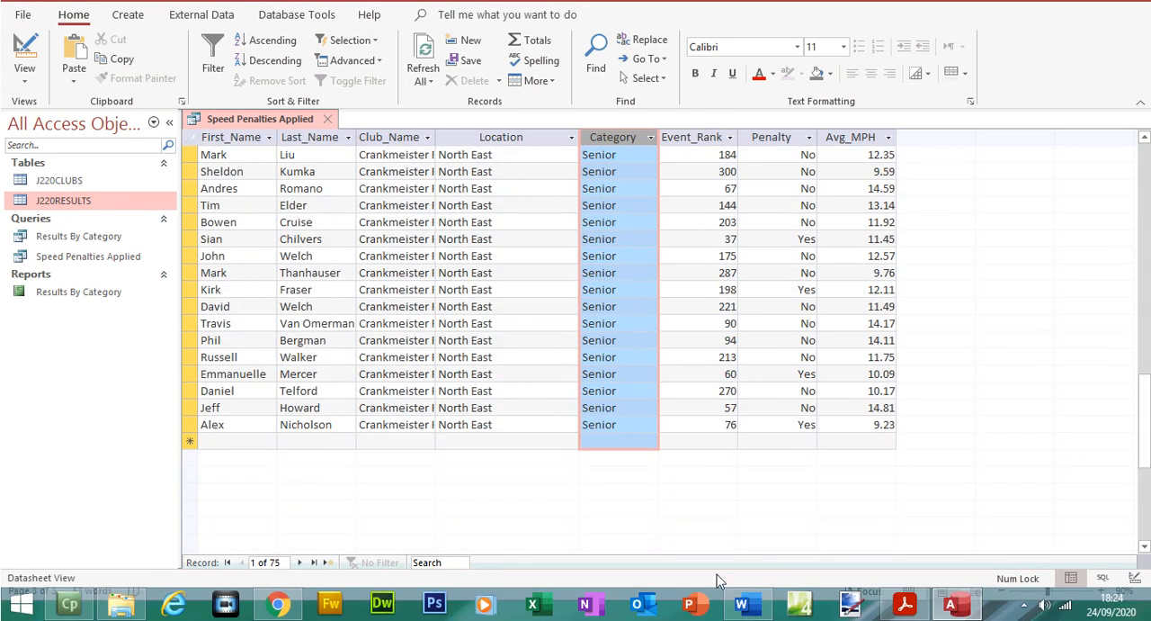
Step: Check the Penalty is Yes criterion in the question paper PDF and return to Access
{"action": "left_click", "coordinate": [905, 604]}
{"action": "left_click_drag", "start_coordinate": [353, 299], "coordinate": [379, 299]}
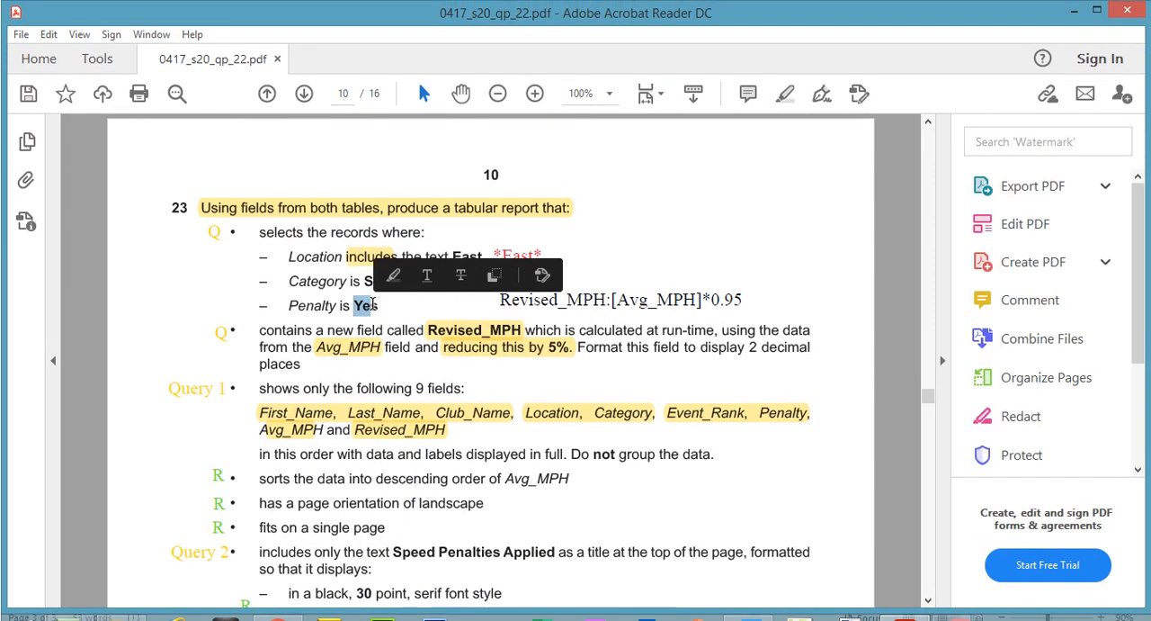
{"action": "left_click", "coordinate": [953, 606]}
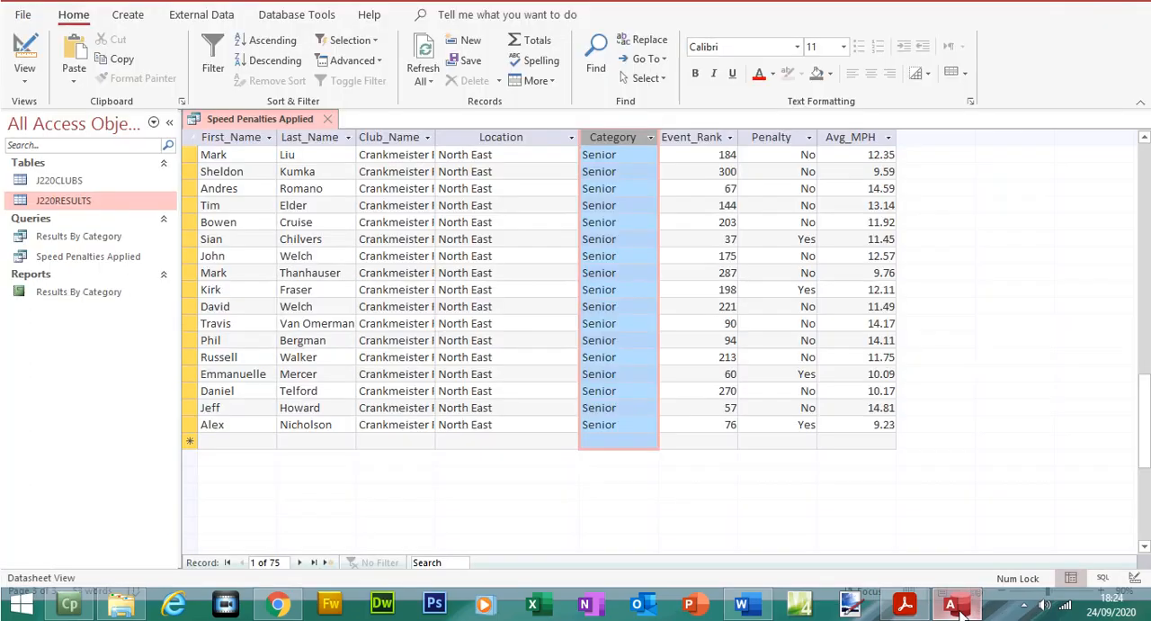
Step: Set the Penalty criterion to yes in the query design and display the results to check the Penalty column
{"action": "left_click", "coordinate": [771, 137]}
{"action": "left_click", "coordinate": [36, 90]}
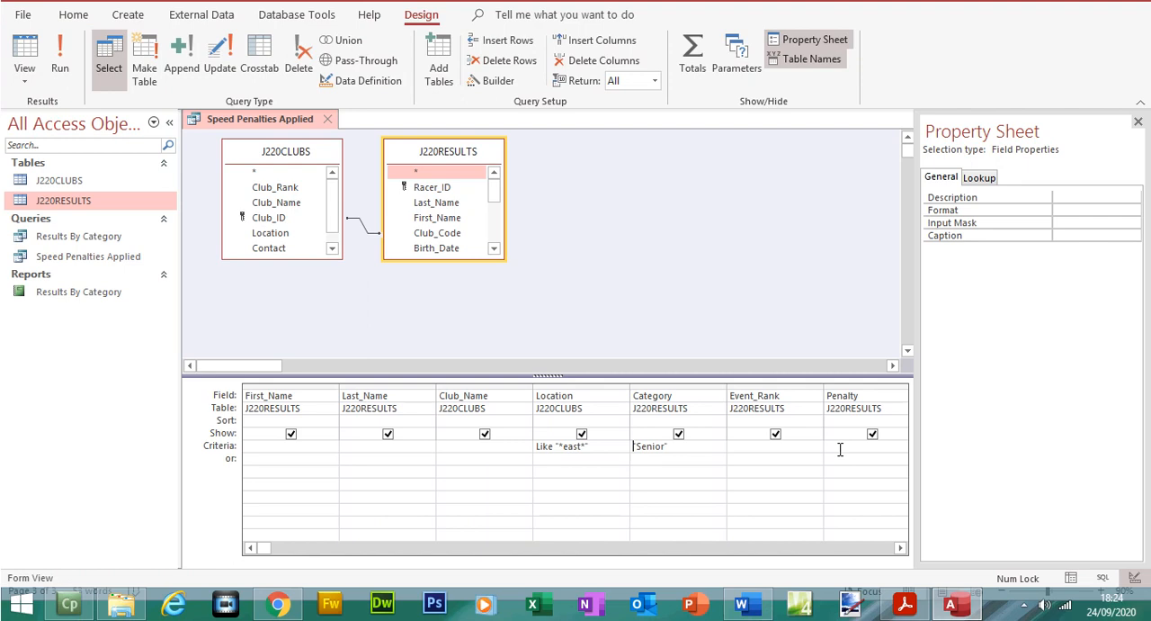
{"action": "left_click", "coordinate": [840, 449]}
{"action": "type", "text": "yes"}
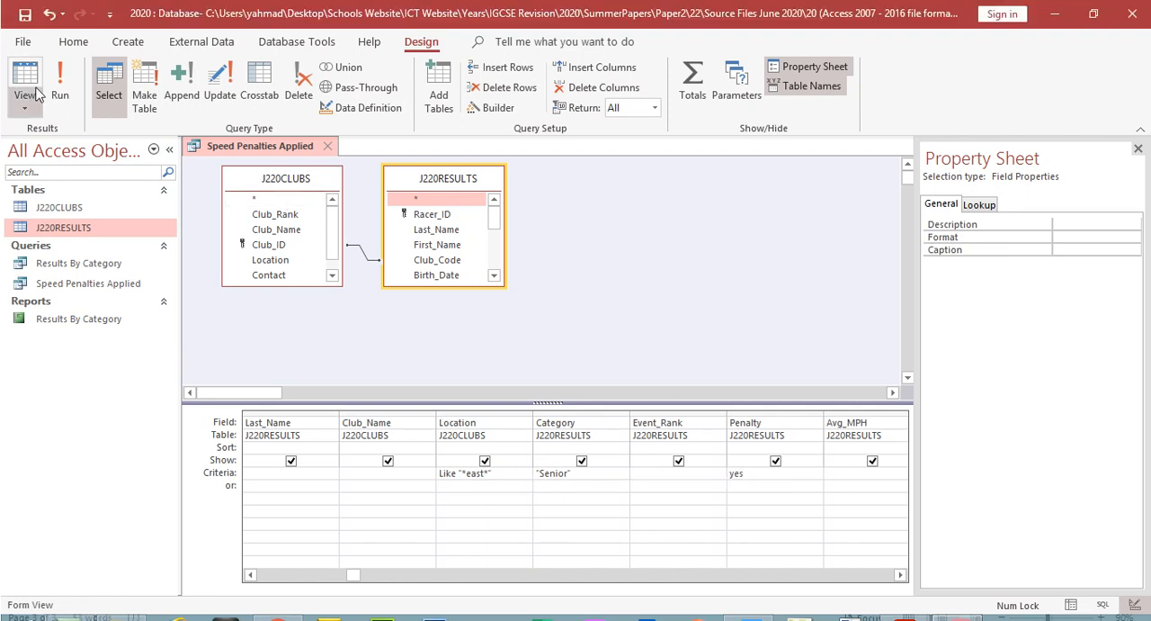
{"action": "left_click", "coordinate": [24, 54]}
{"action": "left_click", "coordinate": [772, 163]}
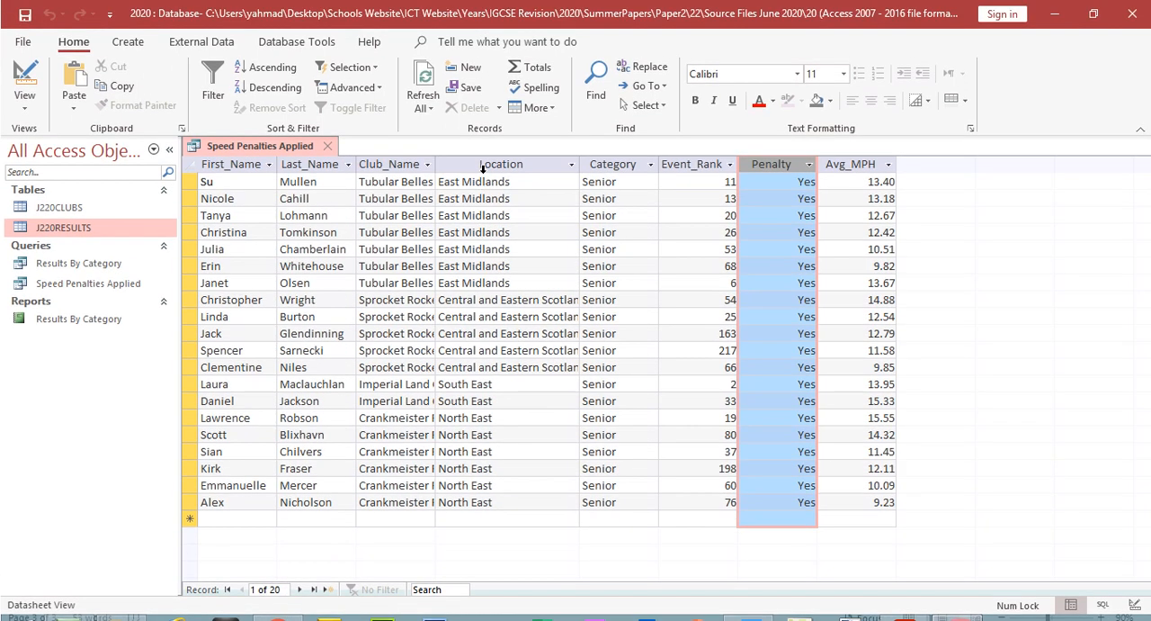
Step: Examine the Location, Category and Penalty columns of the query results against the three criteria
{"action": "left_click", "coordinate": [483, 138]}
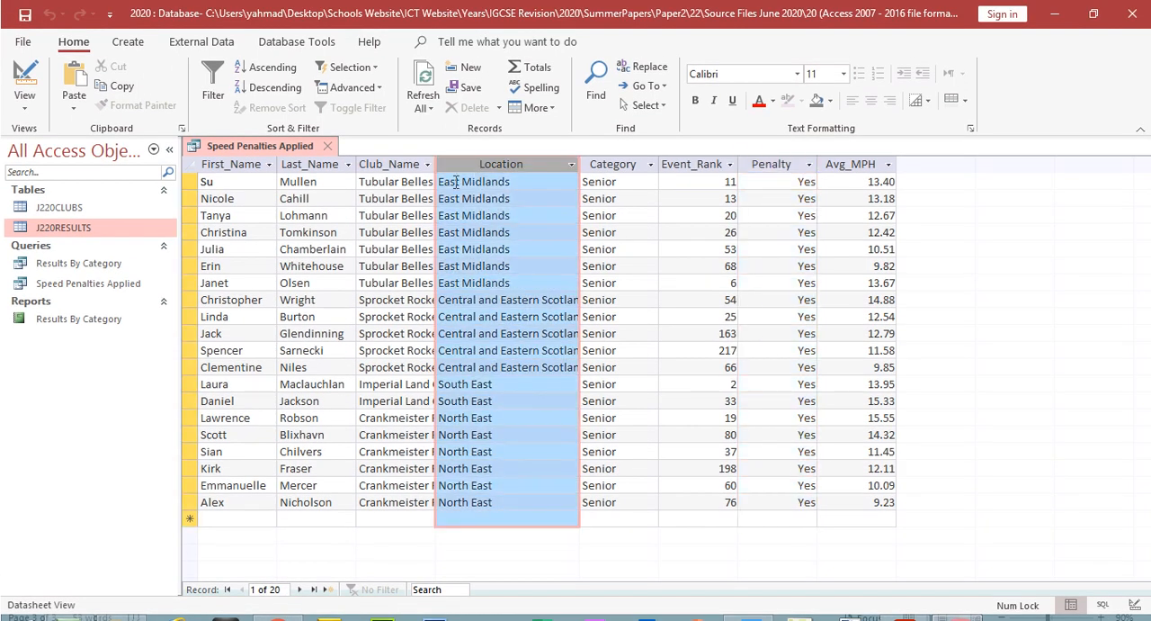
{"action": "left_click", "coordinate": [614, 165]}
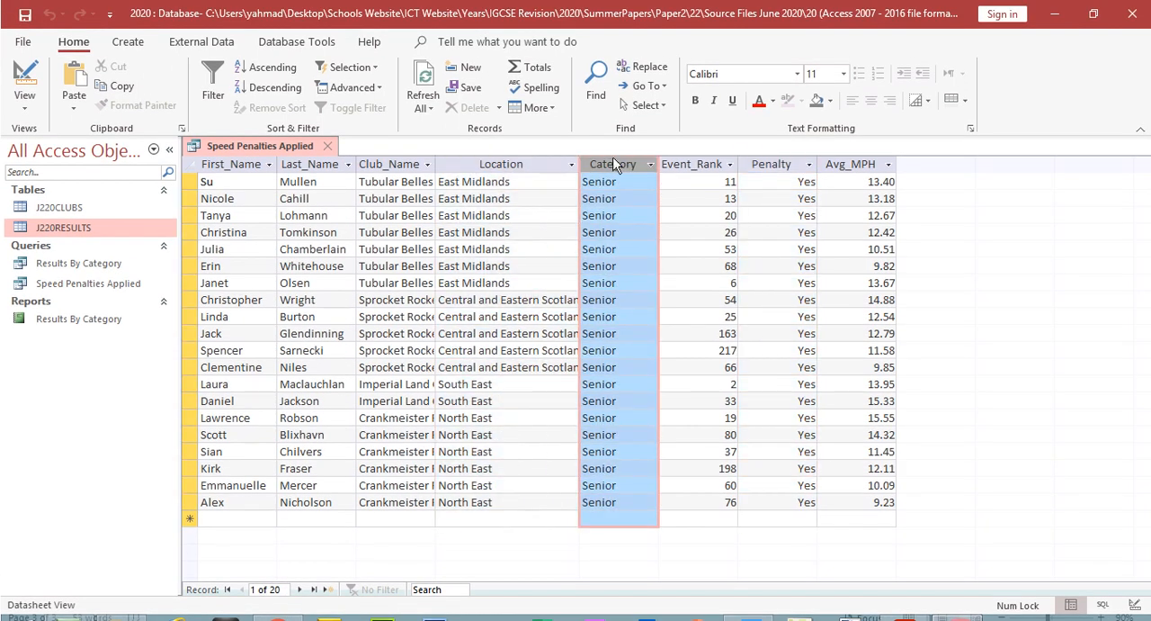
{"action": "left_click", "coordinate": [788, 163]}
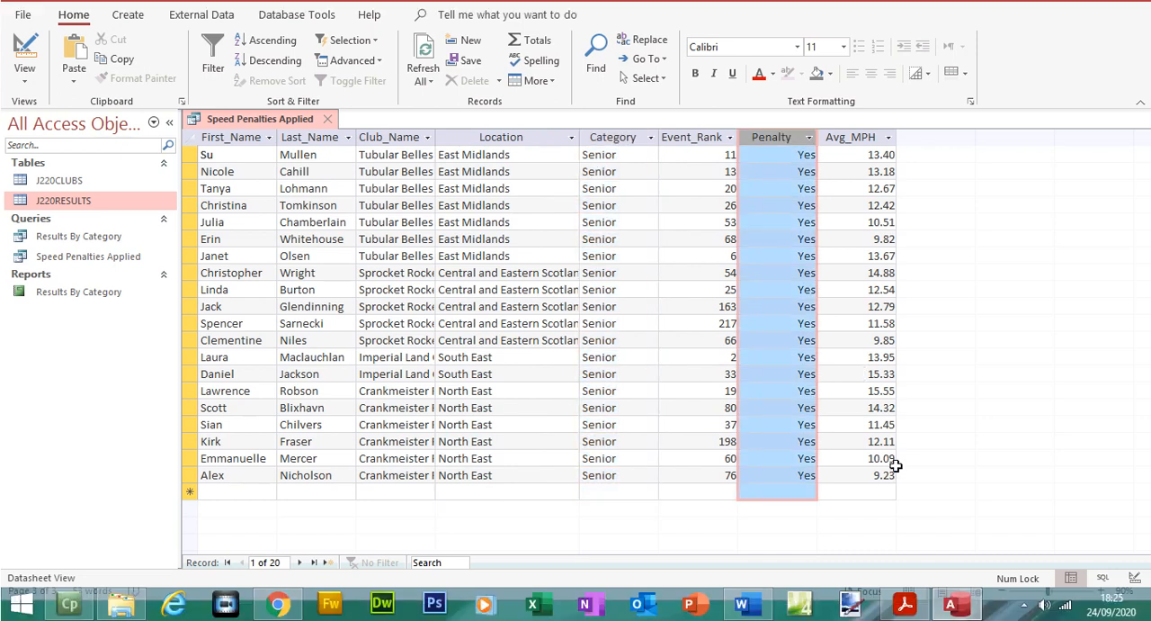
Step: Switch to the question paper PDF and highlight the Location, Category and Penalty criteria lines
{"action": "left_click", "coordinate": [904, 604]}
{"action": "left_click_drag", "start_coordinate": [288, 229], "coordinate": [379, 281]}
{"action": "left_click", "coordinate": [789, 93]}
{"action": "left_click", "coordinate": [542, 256]}
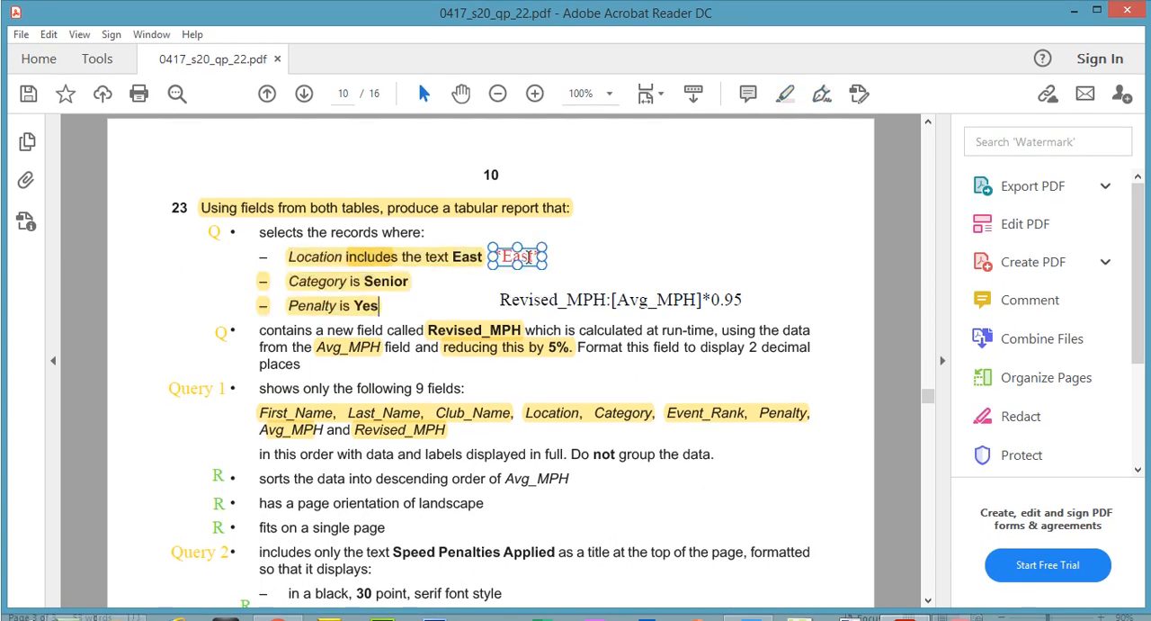
{"action": "left_click", "coordinate": [379, 267]}
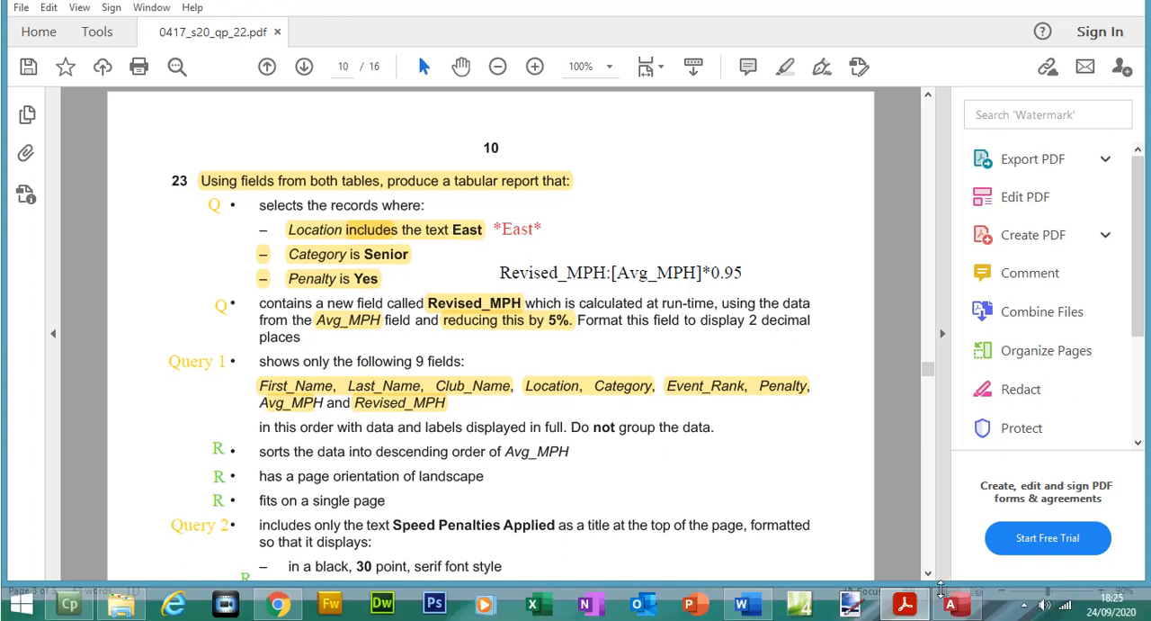
Step: Review the Revised_MPH:[Avg_MPH]*0.95 text note in the question paper PDF, focusing on the colon after the field name
{"action": "left_click", "coordinate": [906, 606]}
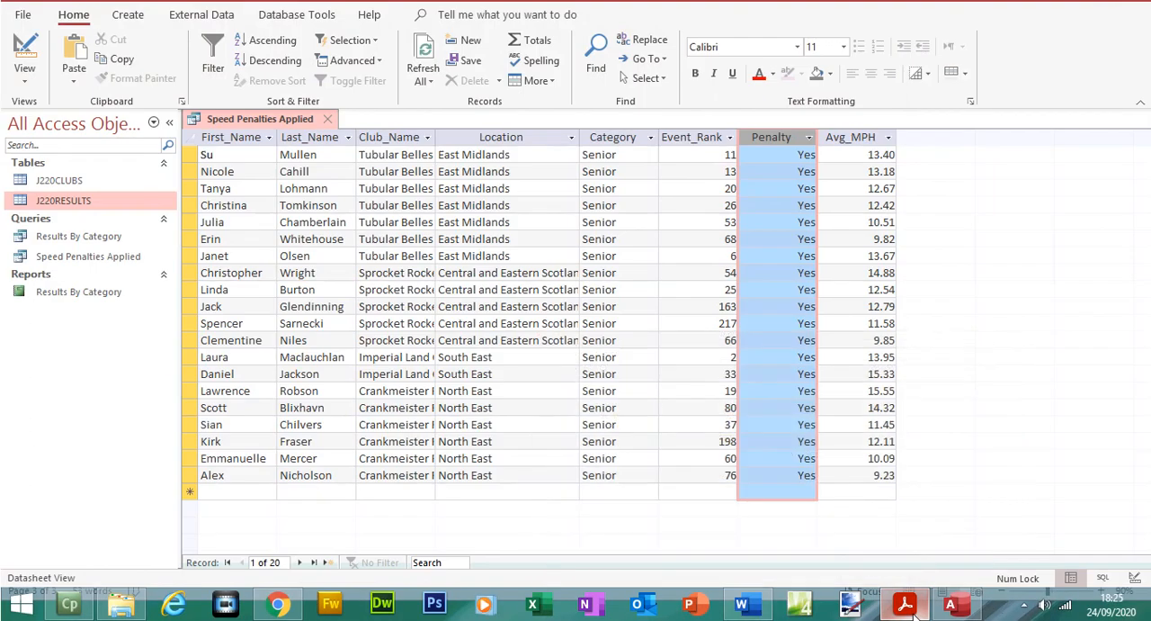
{"action": "left_click", "coordinate": [907, 607]}
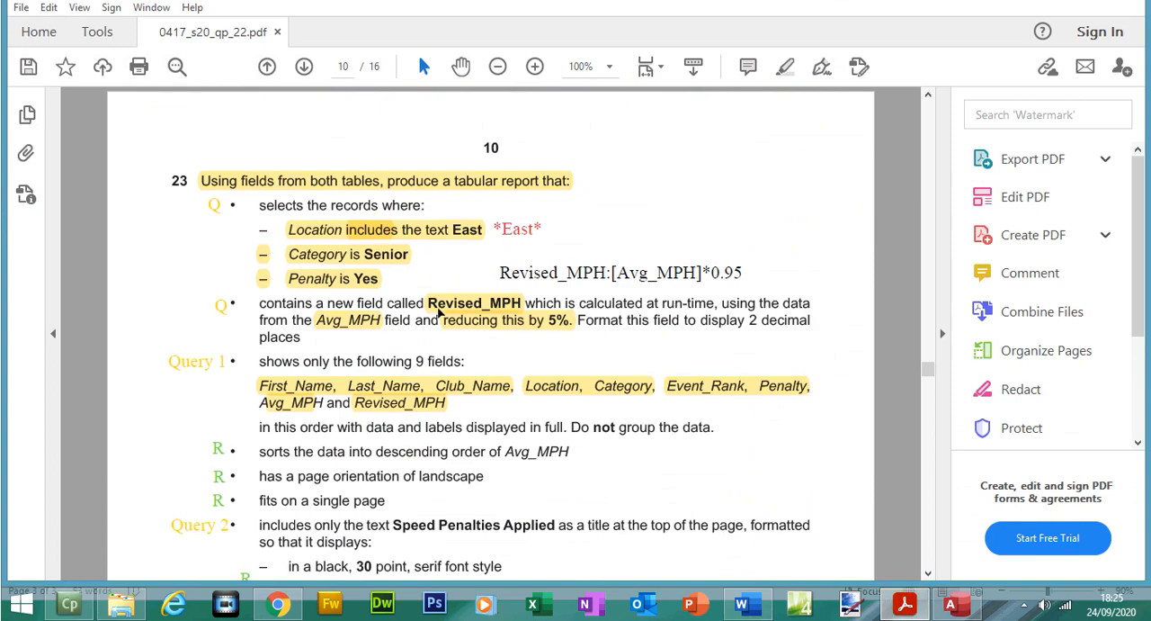
{"action": "left_click", "coordinate": [573, 277]}
{"action": "left_click_drag", "start_coordinate": [612, 282], "coordinate": [609, 282]}
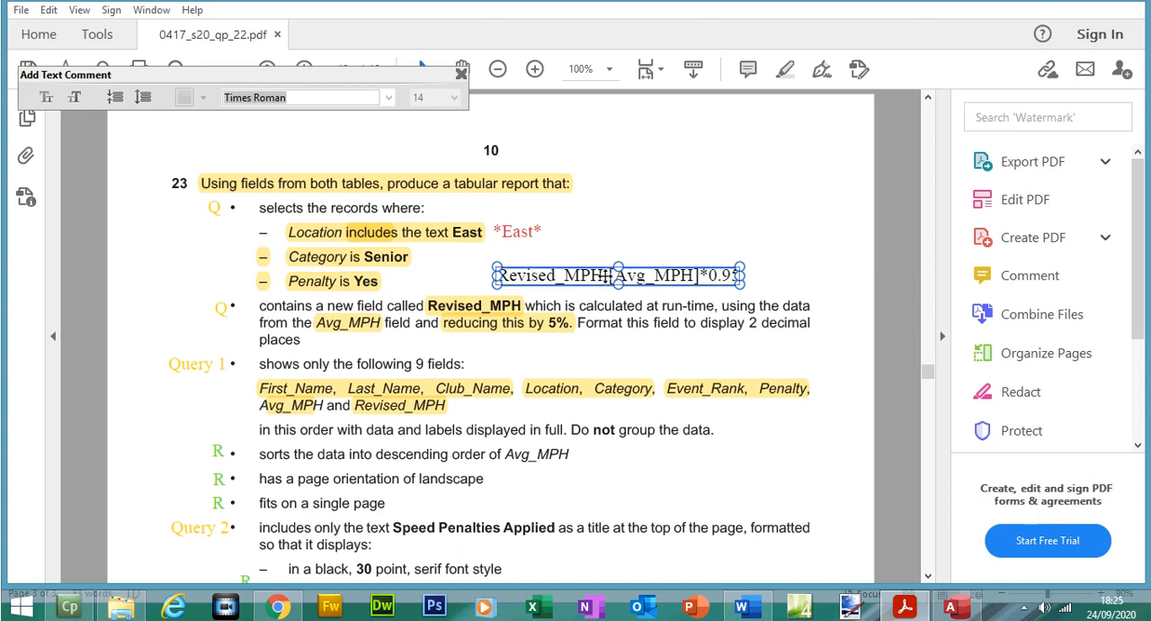
{"action": "double_click", "coordinate": [607, 278]}
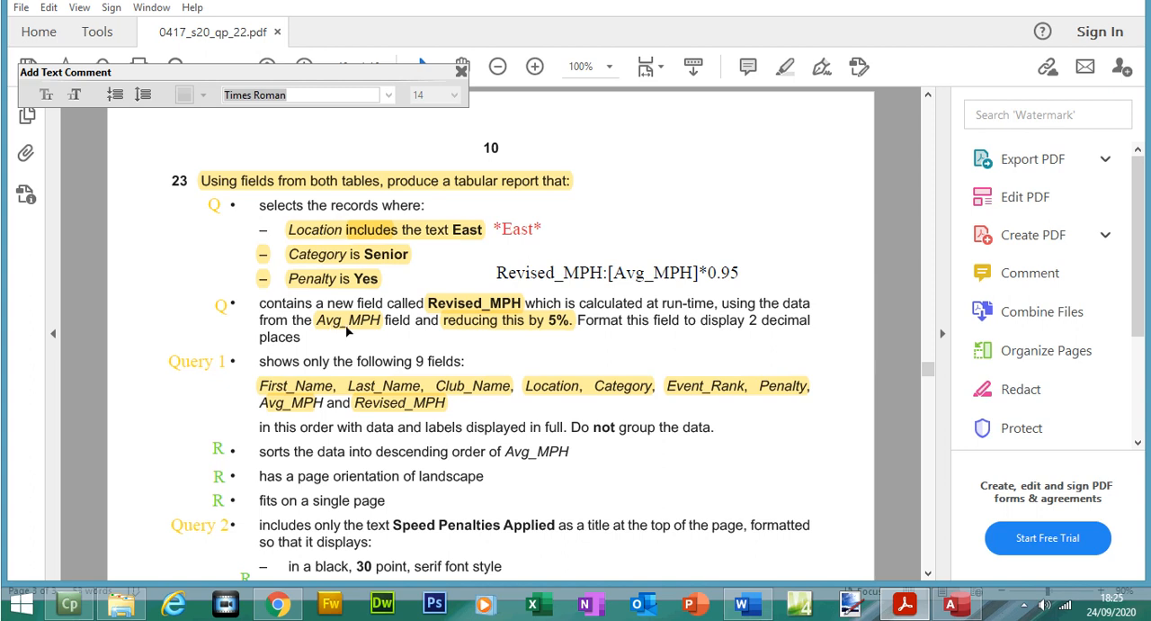
Step: Examine the Avg_MPH column of the query results in Access and return to the question paper PDF
{"action": "left_click", "coordinate": [904, 603]}
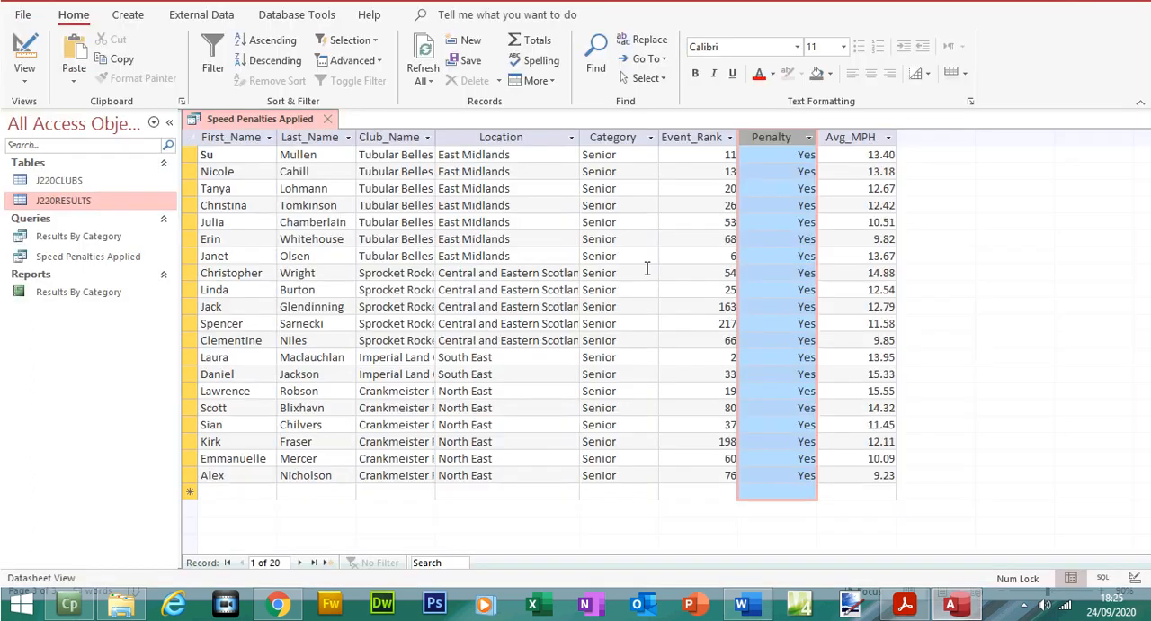
{"action": "left_click", "coordinate": [831, 164]}
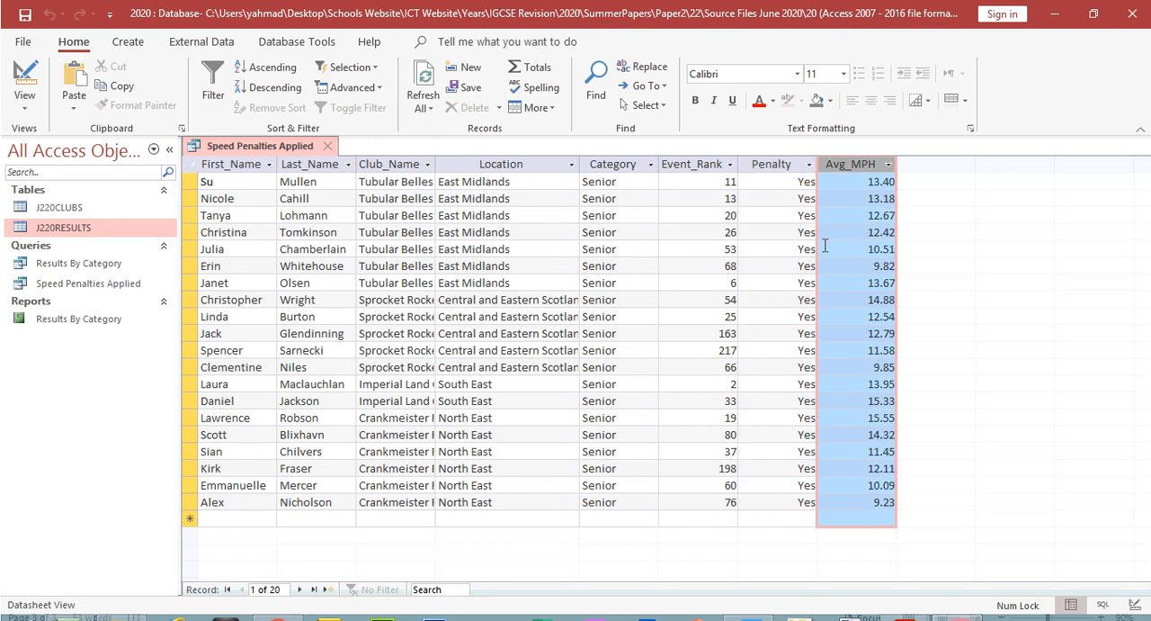
{"action": "left_click", "coordinate": [904, 603]}
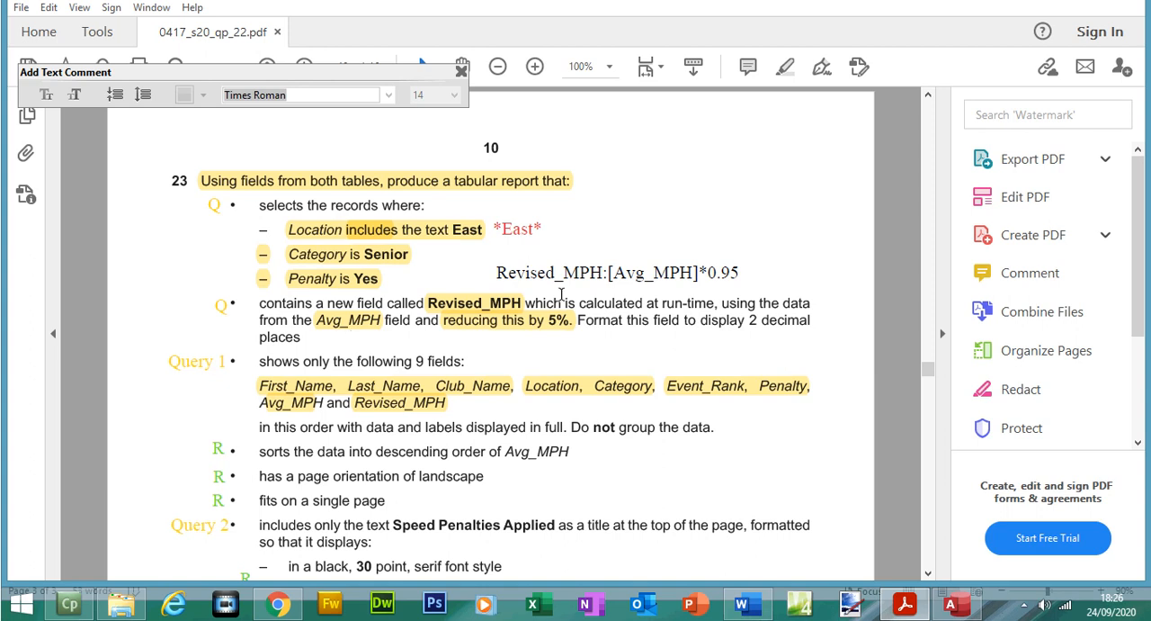
Step: Retype the underscore in Avg_MPH in the question paper's text note and copy the whole expression Revised_MPH:[Avg_MPH]*0.95
{"action": "left_click", "coordinate": [661, 273]}
{"action": "left_click", "coordinate": [658, 272]}
{"action": "key", "text": "BackSpace"}
{"action": "type", "text": "_"}
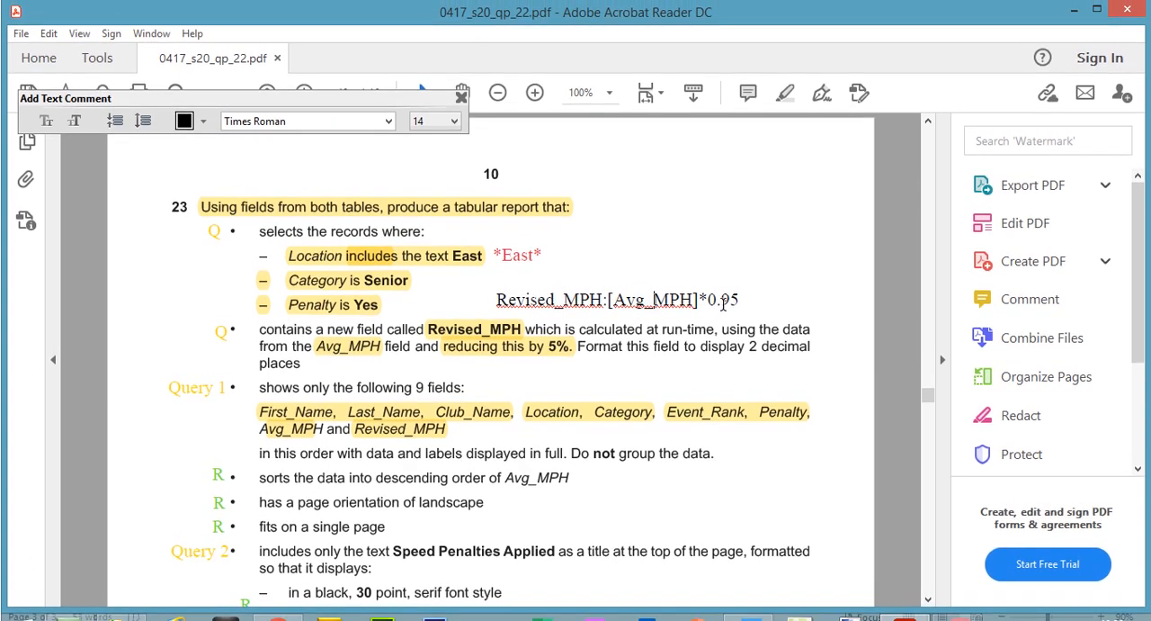
{"action": "left_click", "coordinate": [739, 300]}
{"action": "double_click", "coordinate": [702, 302]}
{"action": "key", "text": "ctrl+c"}
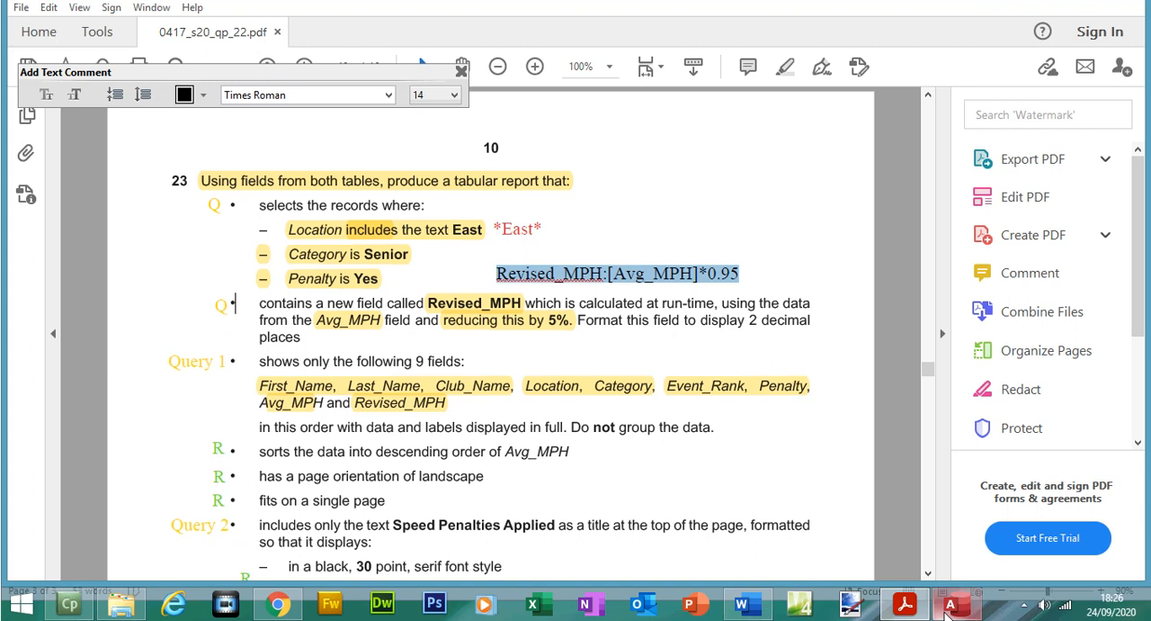
Step: Switch to Access and add the calculated field Revised_MPH:[Avg_MPH]*0.95 in a widened column after Avg_MPH in the query's design
{"action": "left_click", "coordinate": [954, 607]}
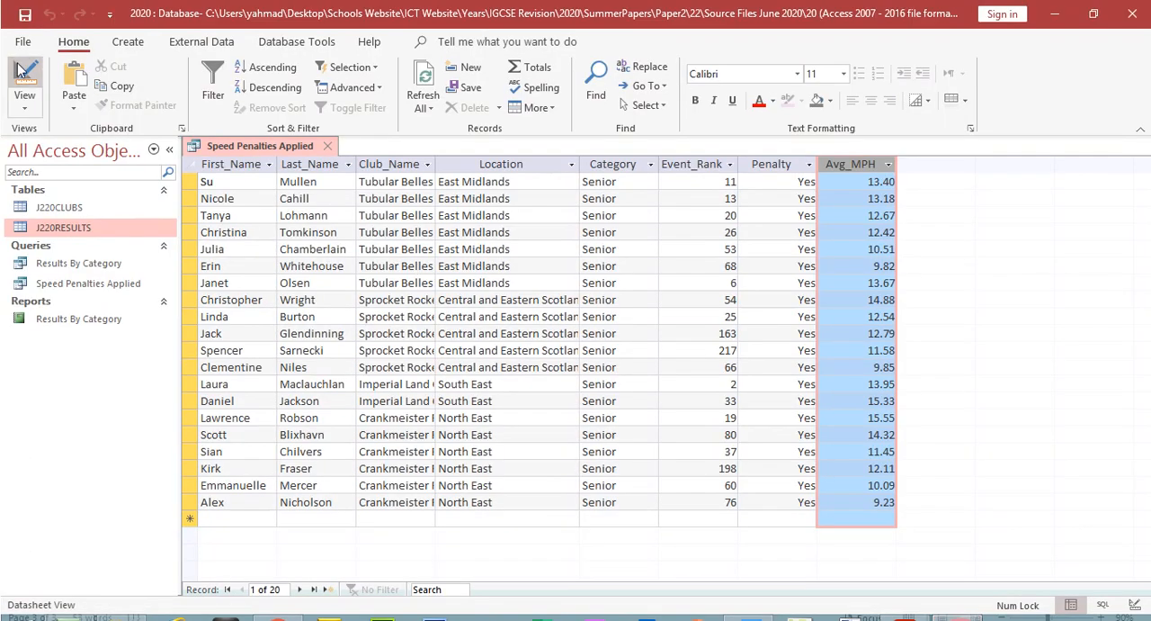
{"action": "left_click", "coordinate": [21, 77]}
{"action": "left_click", "coordinate": [900, 547]}
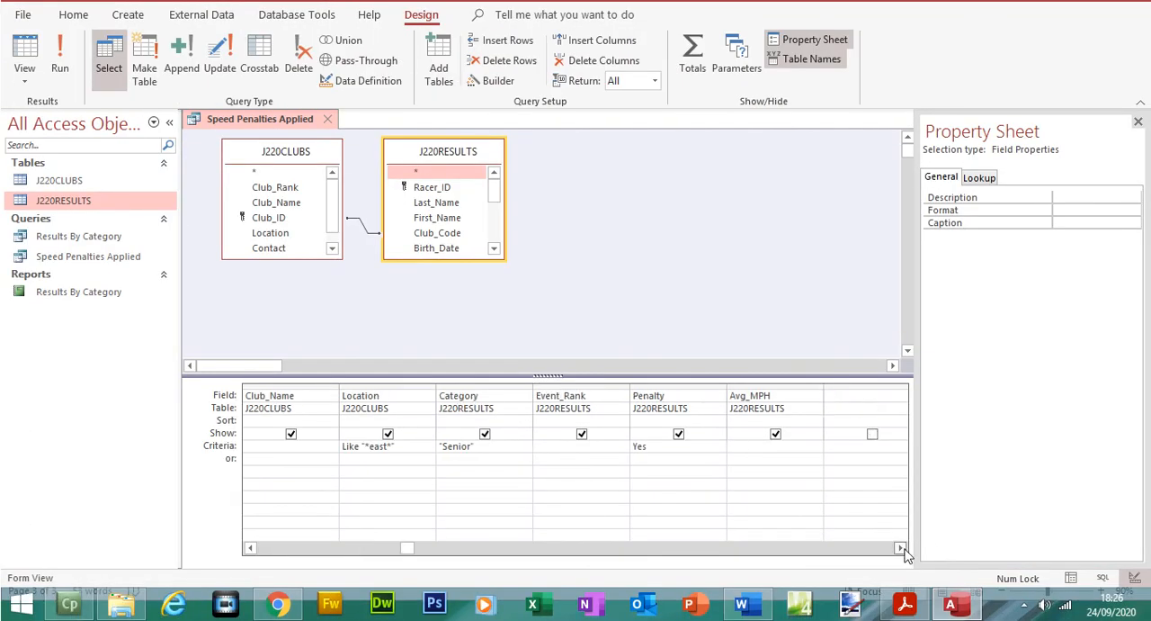
{"action": "left_click", "coordinate": [900, 547]}
{"action": "left_click", "coordinate": [901, 548]}
{"action": "left_click", "coordinate": [658, 395]}
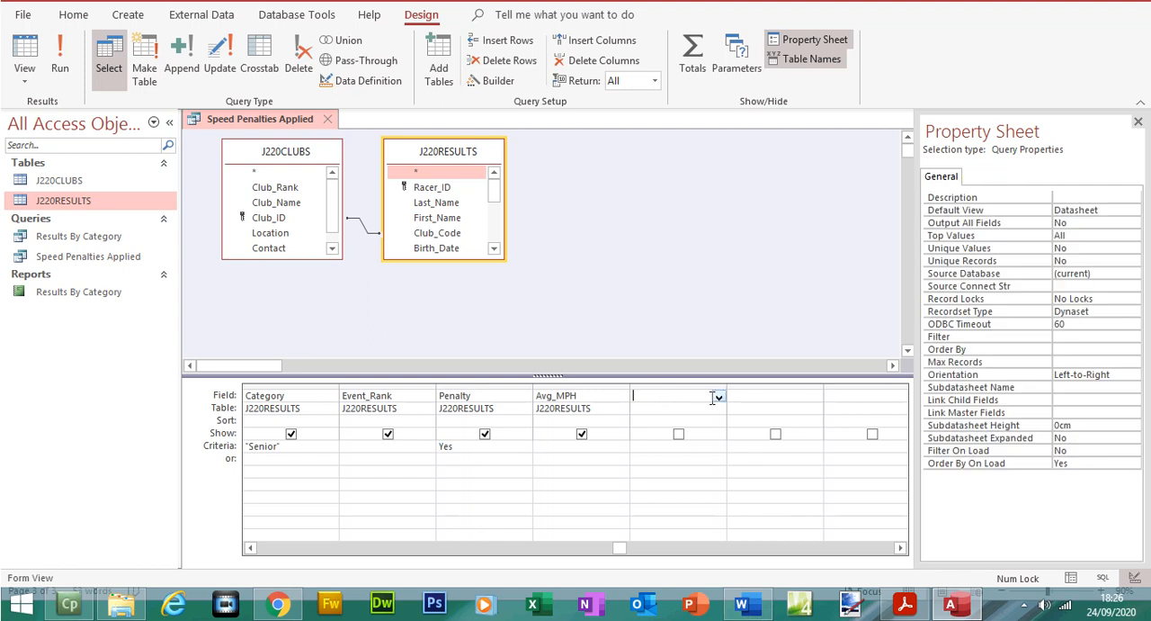
{"action": "left_click_drag", "start_coordinate": [726, 387], "coordinate": [902, 388]}
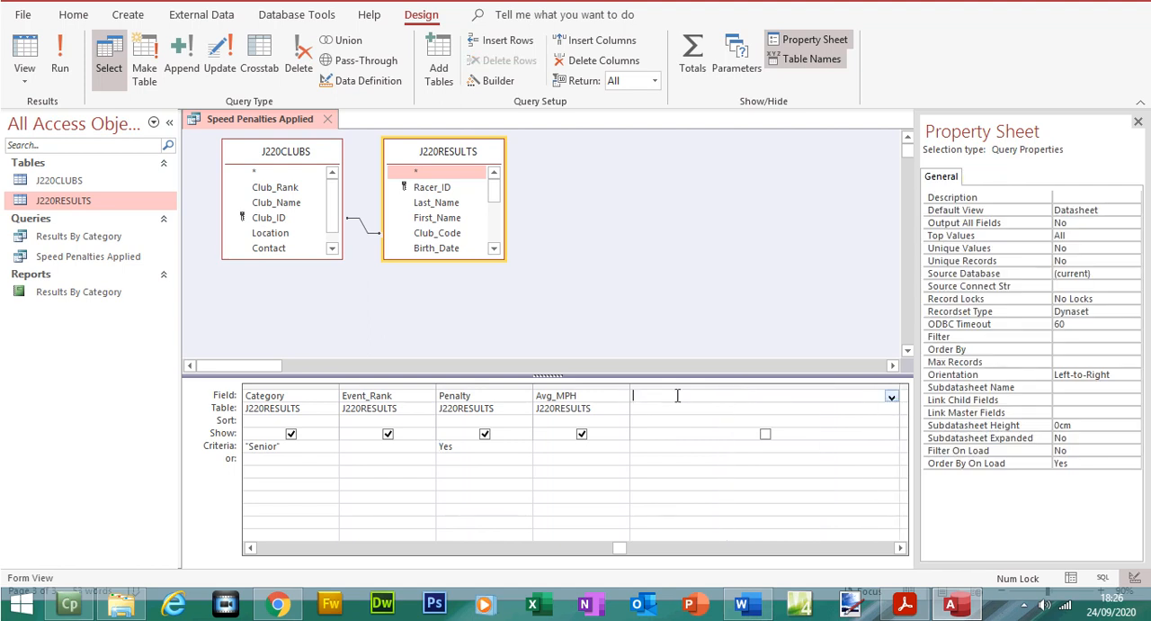
{"action": "key", "text": "ctrl+v"}
Step: Compare the calculated field's name, colon and Avg_MPH reference in Access with the requirement and note in the question paper PDF
{"action": "left_click_drag", "start_coordinate": [689, 395], "coordinate": [637, 396]}
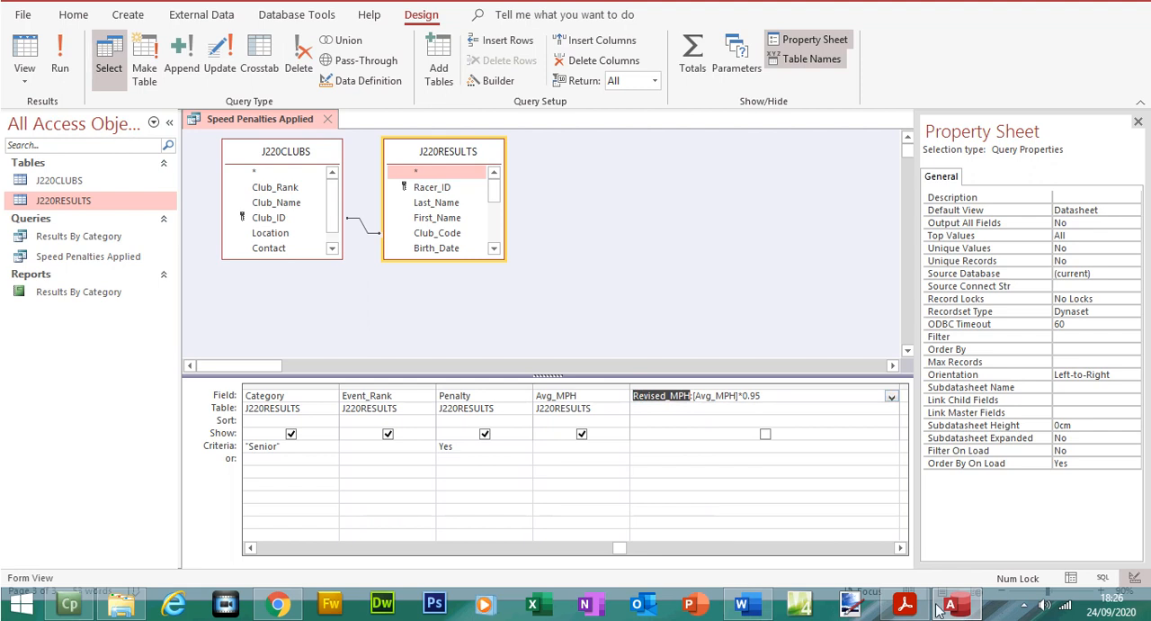
{"action": "left_click", "coordinate": [905, 604]}
{"action": "left_click", "coordinate": [486, 321]}
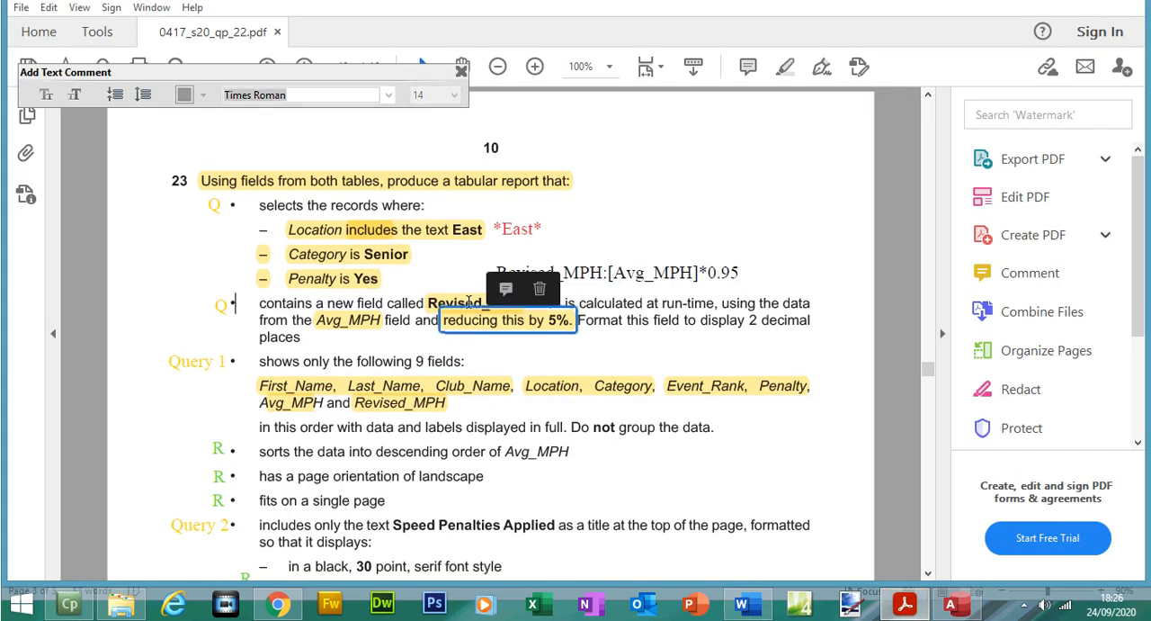
{"action": "left_click", "coordinate": [435, 306]}
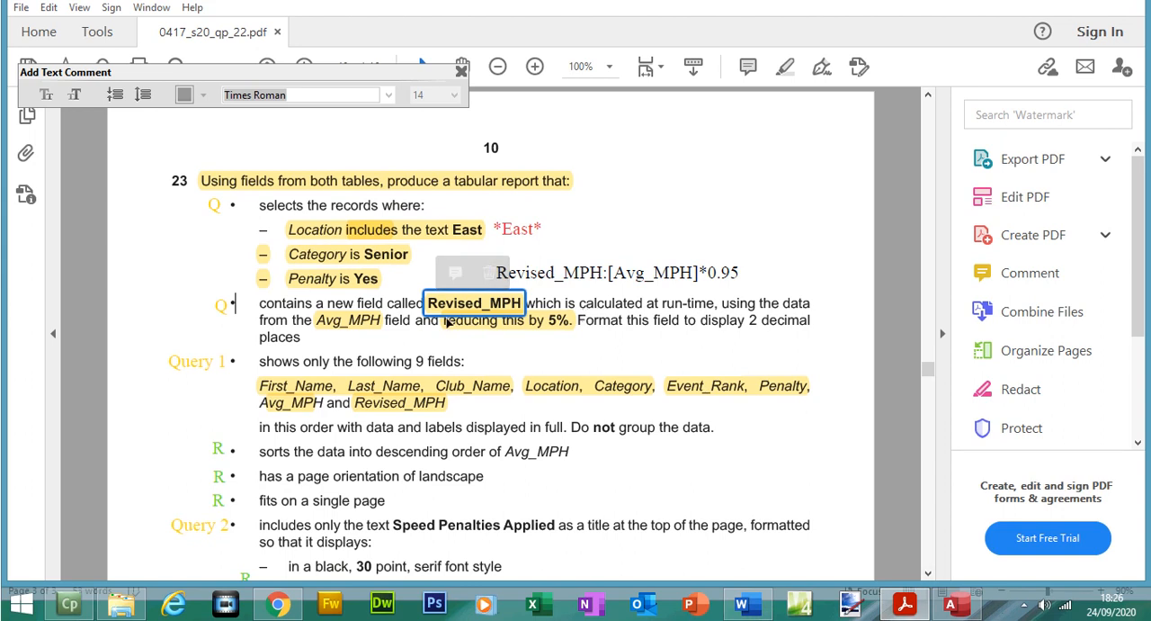
{"action": "left_click", "coordinate": [375, 322]}
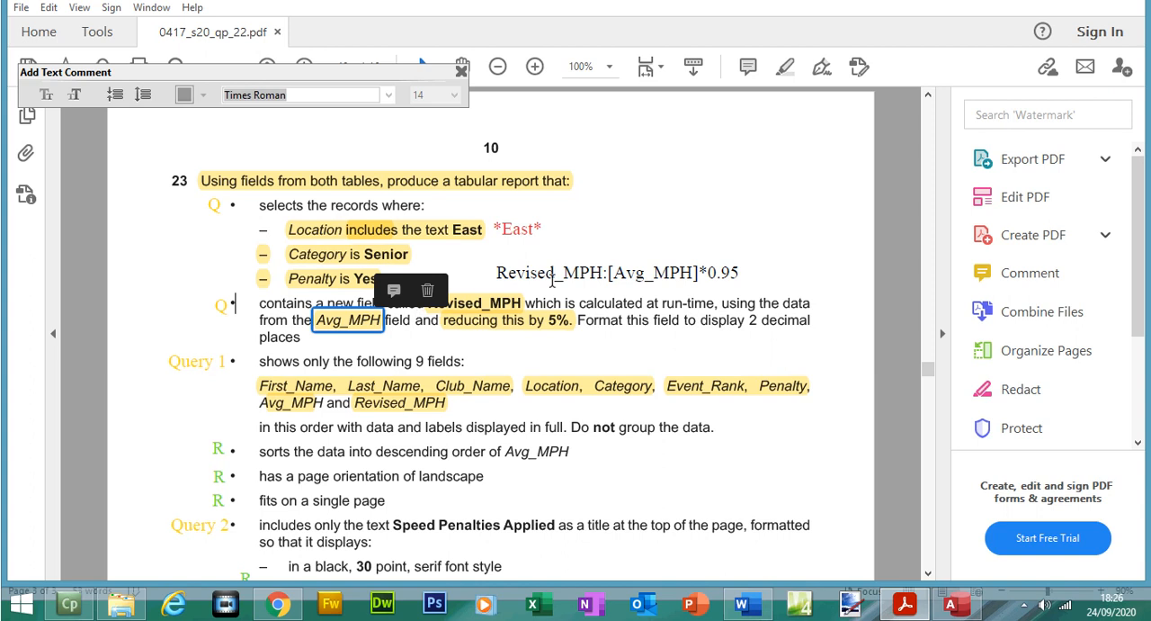
{"action": "left_click", "coordinate": [604, 282]}
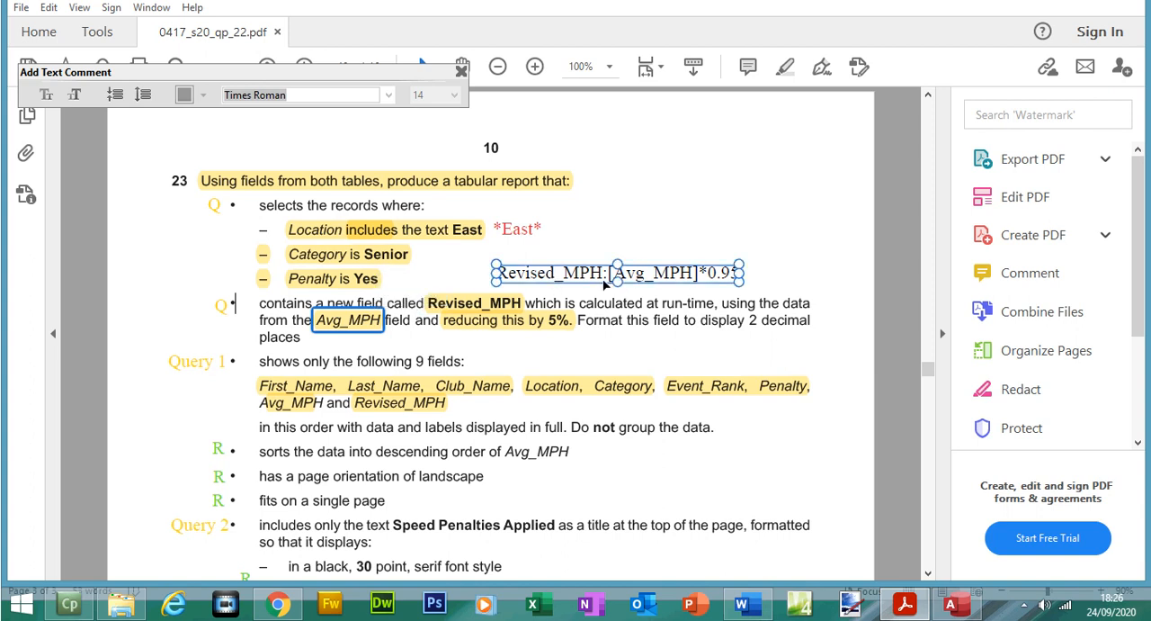
{"action": "left_click", "coordinate": [607, 284]}
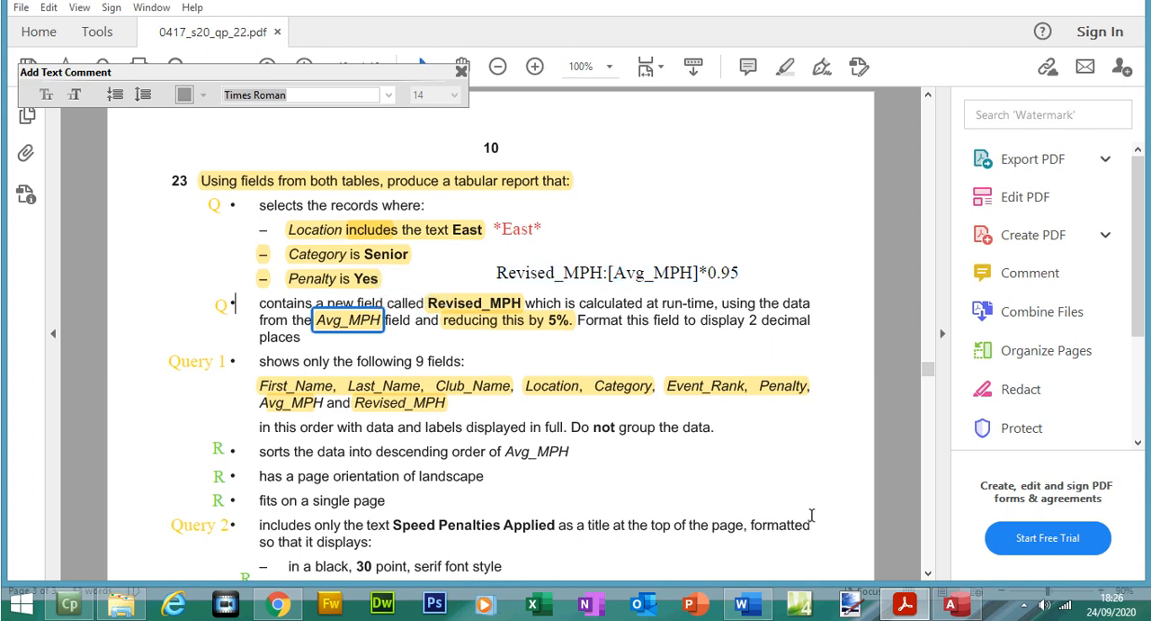
{"action": "left_click", "coordinate": [951, 604]}
{"action": "left_click", "coordinate": [693, 400]}
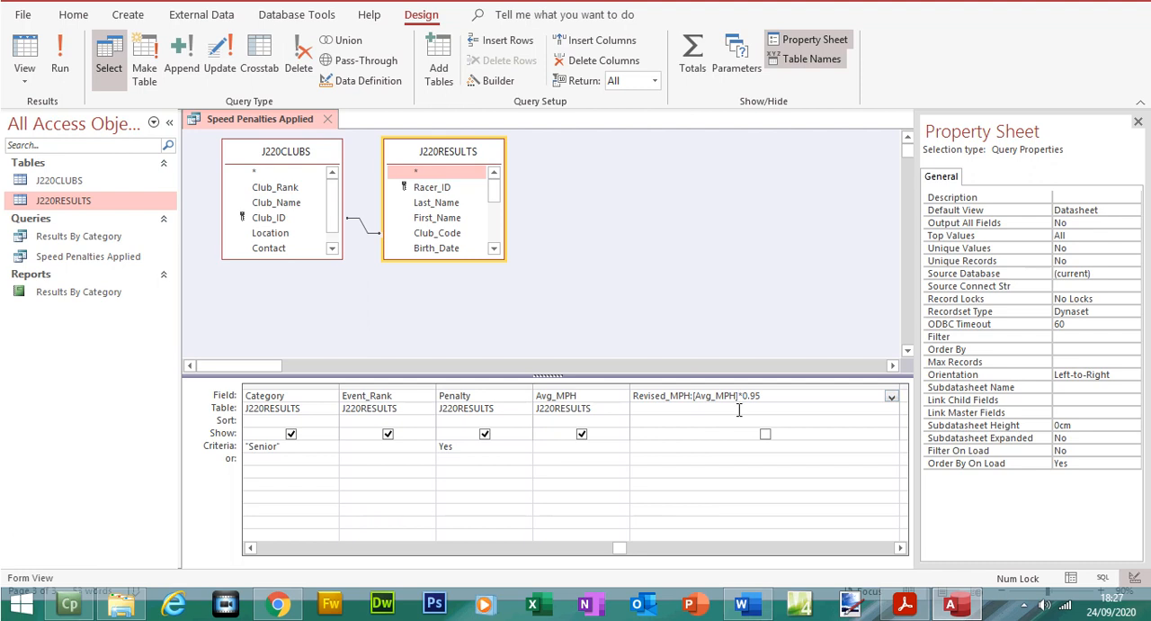
Step: Switch to the question paper PDF and highlight the instruction to display the field with 2 decimal places
{"action": "left_click", "coordinate": [905, 604]}
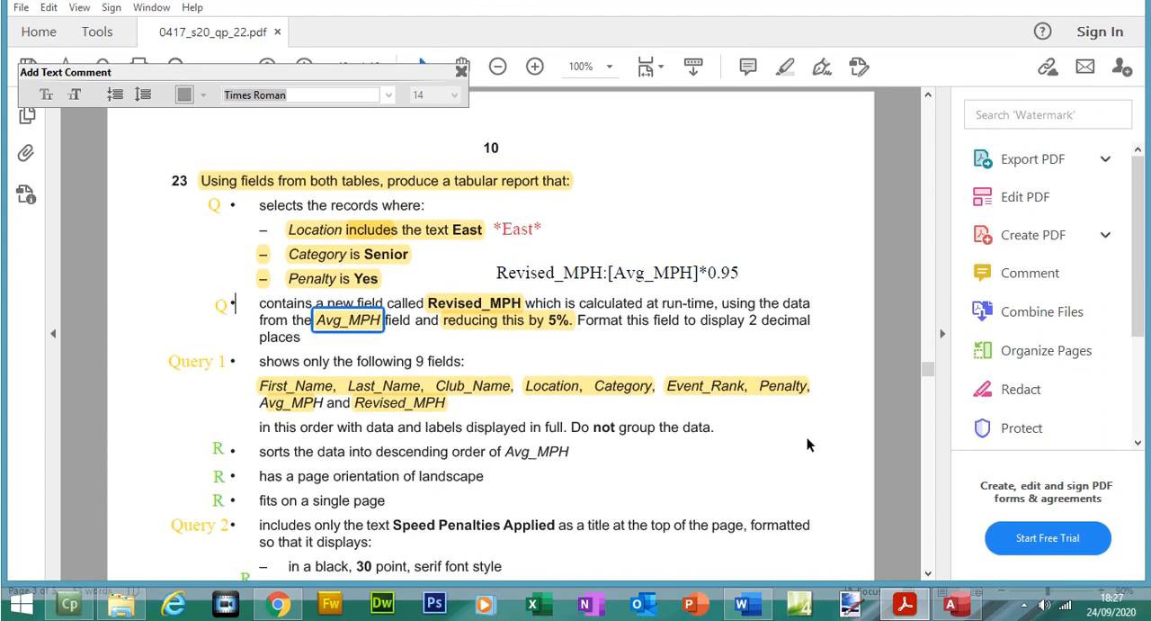
{"action": "left_click_drag", "start_coordinate": [626, 321], "coordinate": [300, 343]}
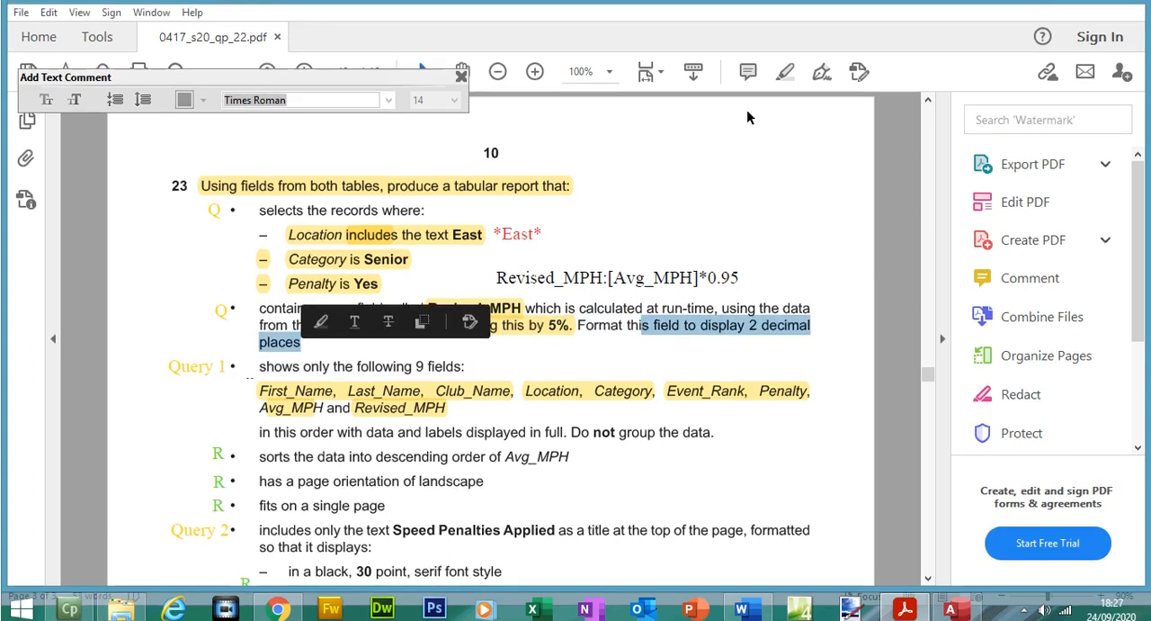
{"action": "left_click", "coordinate": [784, 67]}
Step: In Access, format Revised_MPH as Standard with 2 decimal places and fit its column width to the full heading in the query results
{"action": "left_click", "coordinate": [954, 604]}
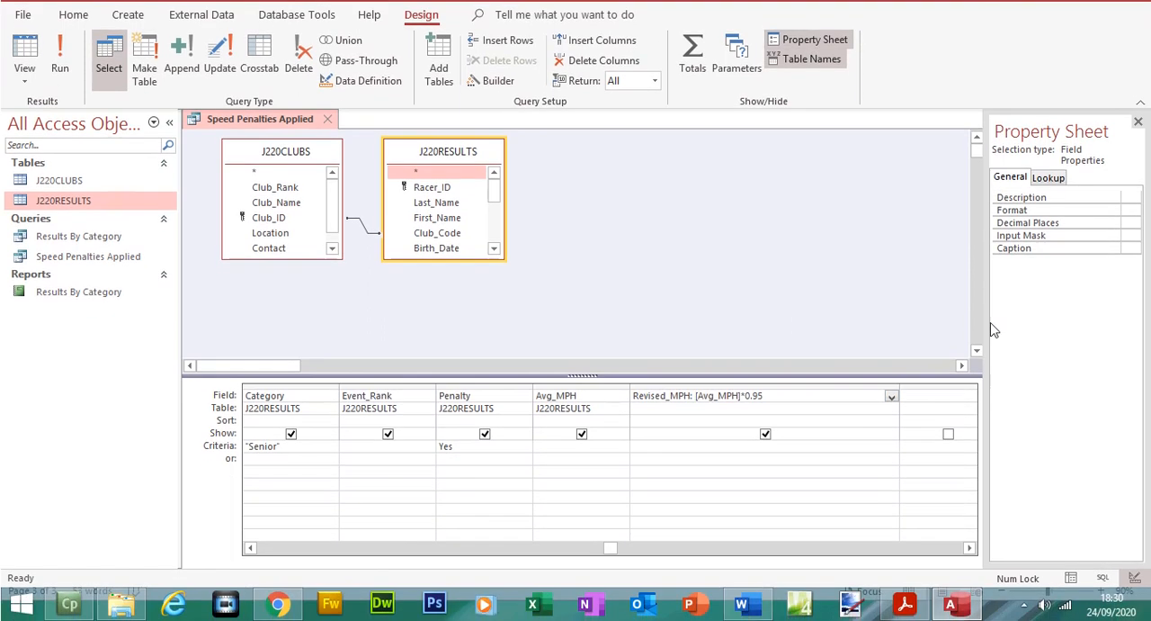
{"action": "left_click_drag", "start_coordinate": [986, 329], "coordinate": [862, 339]}
{"action": "left_click", "coordinate": [1031, 236]}
{"action": "left_click", "coordinate": [1131, 239]}
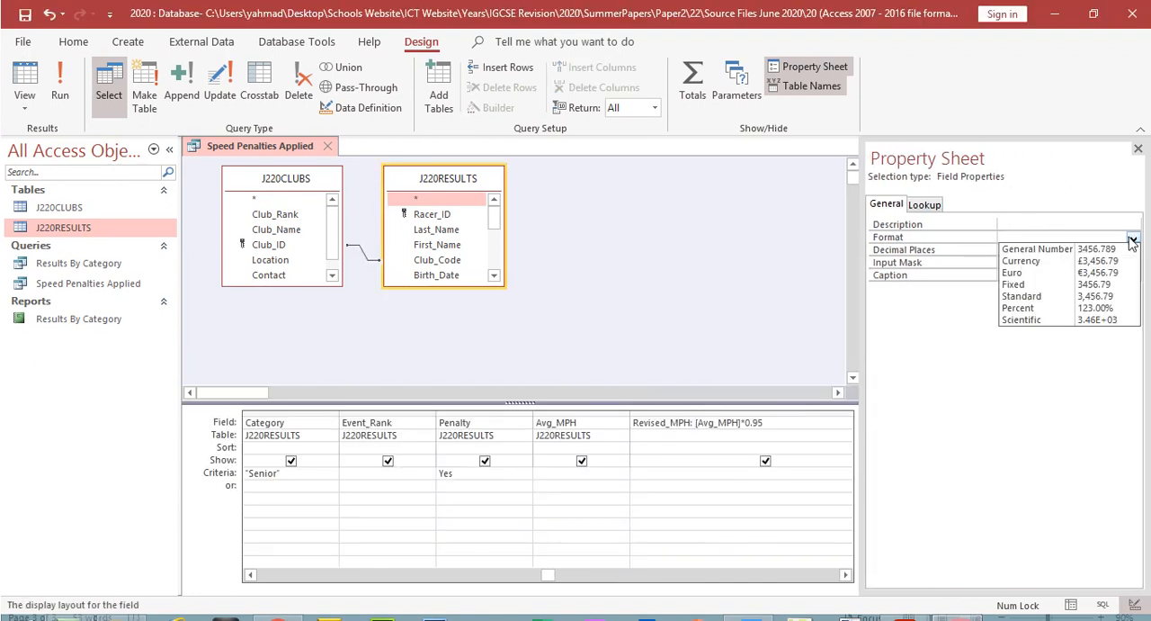
{"action": "left_click", "coordinate": [1023, 296]}
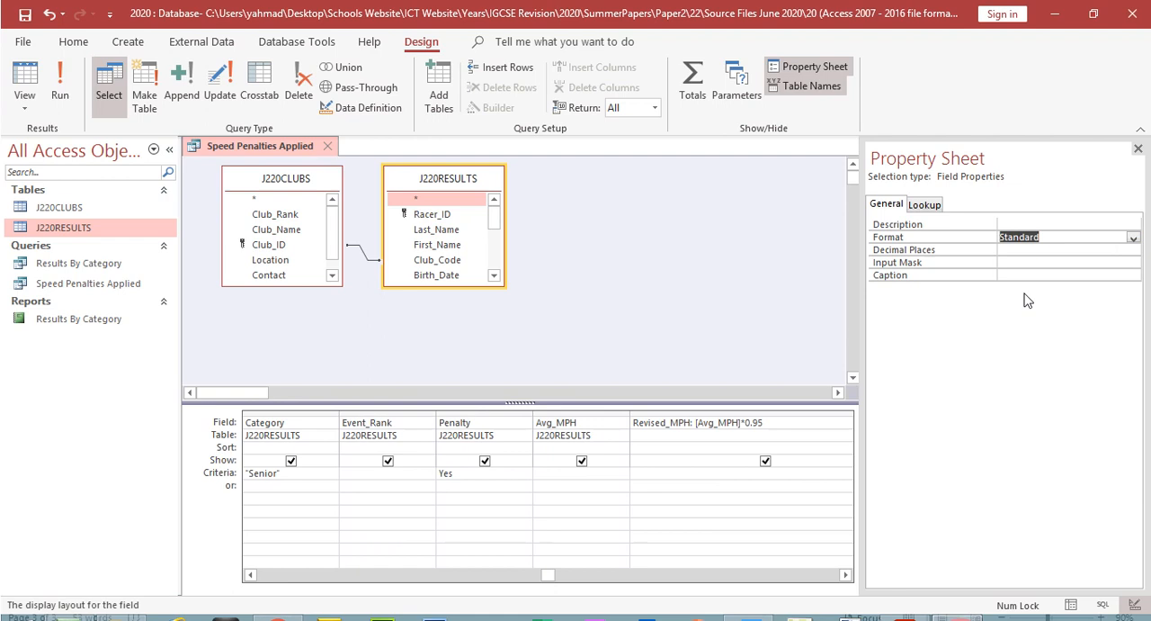
{"action": "left_click", "coordinate": [1006, 250]}
{"action": "left_click", "coordinate": [1133, 250]}
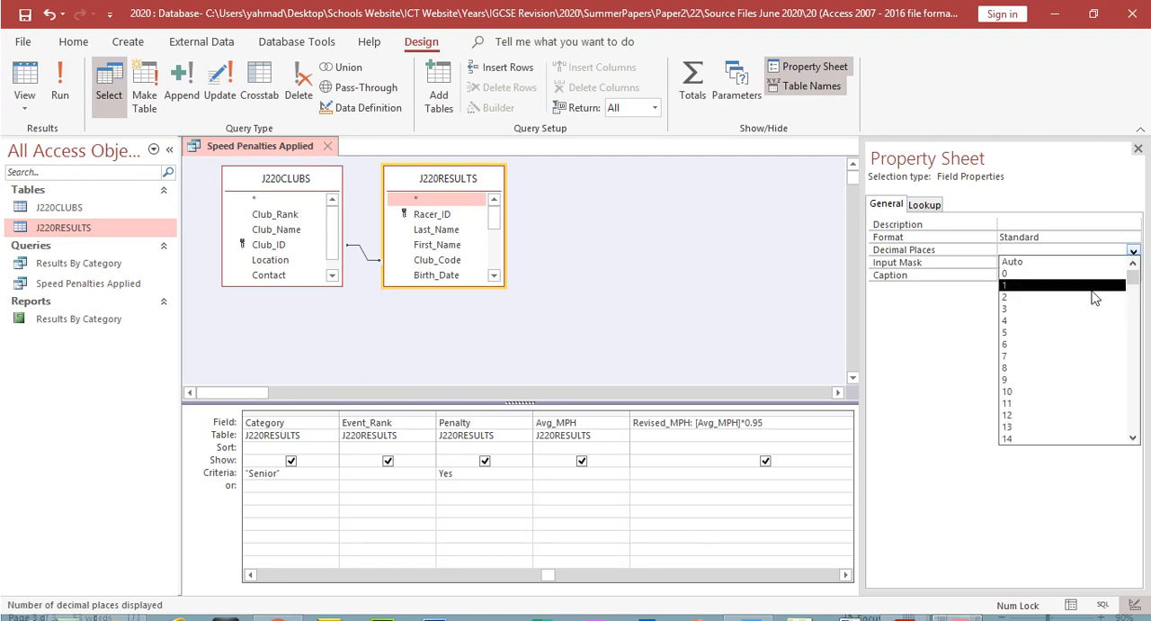
{"action": "left_click", "coordinate": [1095, 297]}
{"action": "left_click", "coordinate": [74, 99]}
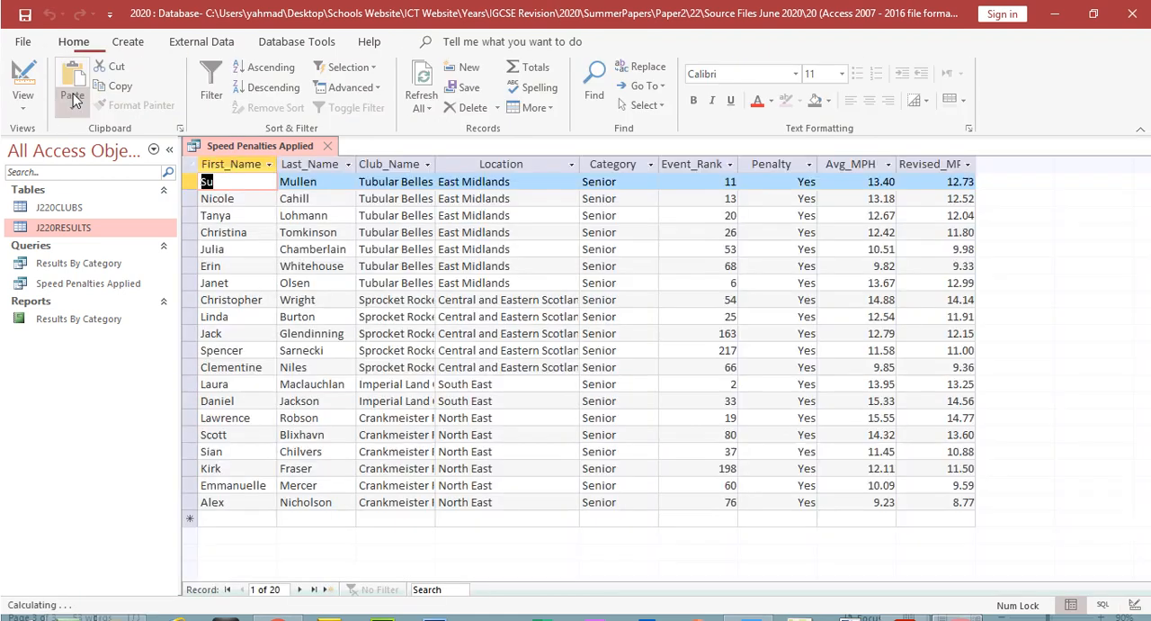
{"action": "double_click", "coordinate": [976, 163]}
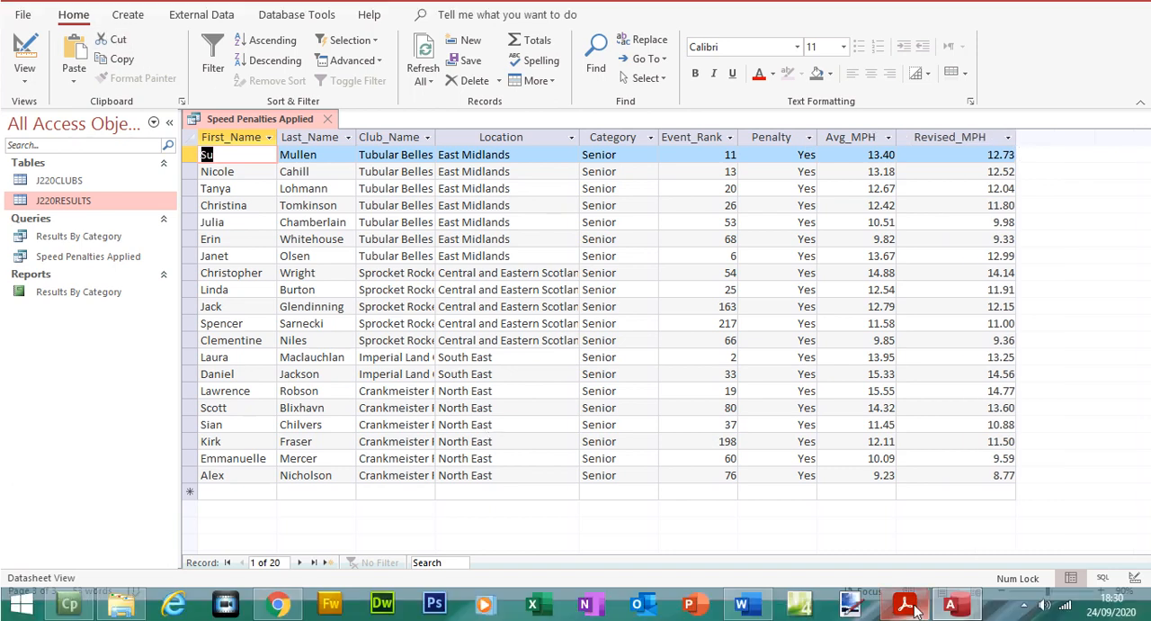
Step: Switch to the question paper PDF and highlight the text from the new field requirement through the list of 9 fields
{"action": "left_click", "coordinate": [906, 607]}
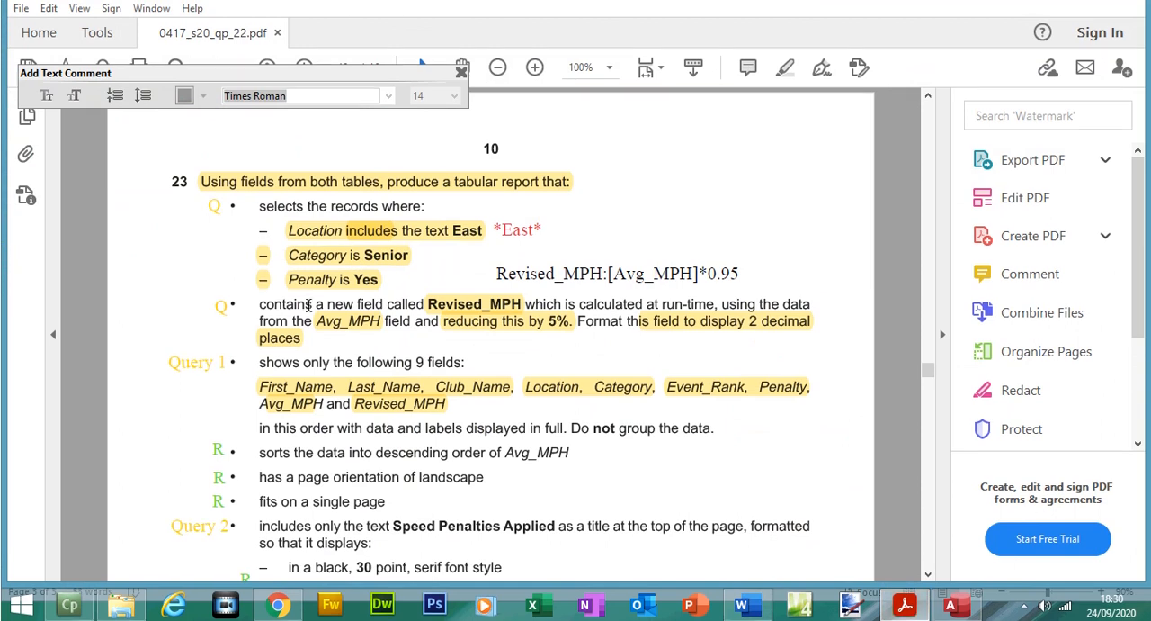
{"action": "left_click_drag", "start_coordinate": [259, 304], "coordinate": [446, 403]}
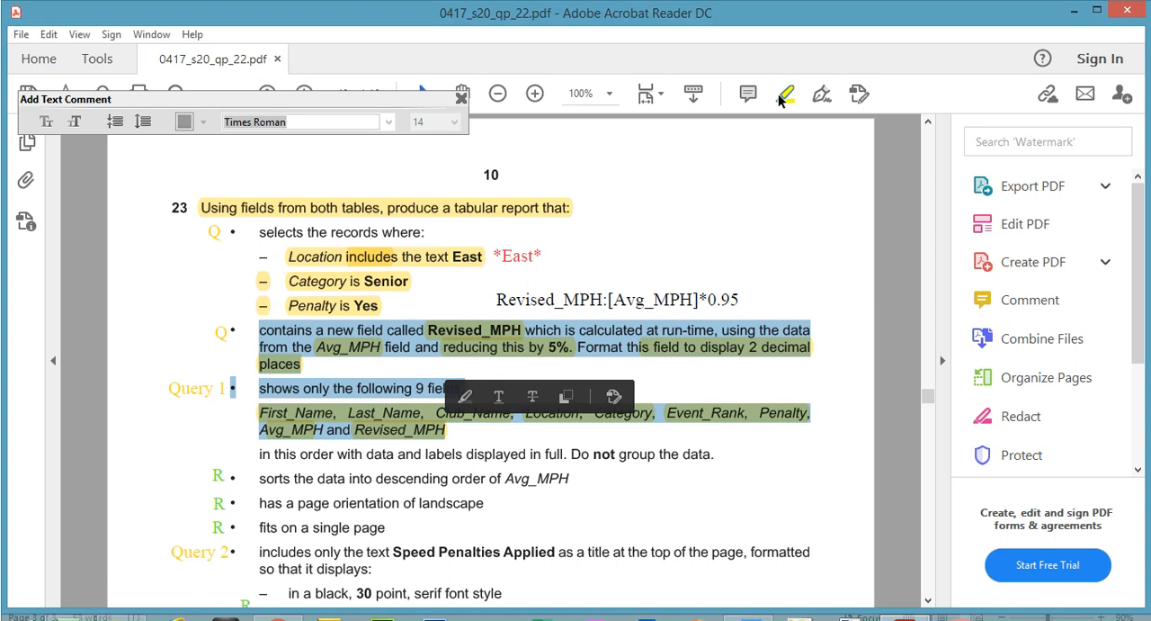
{"action": "left_click", "coordinate": [778, 93]}
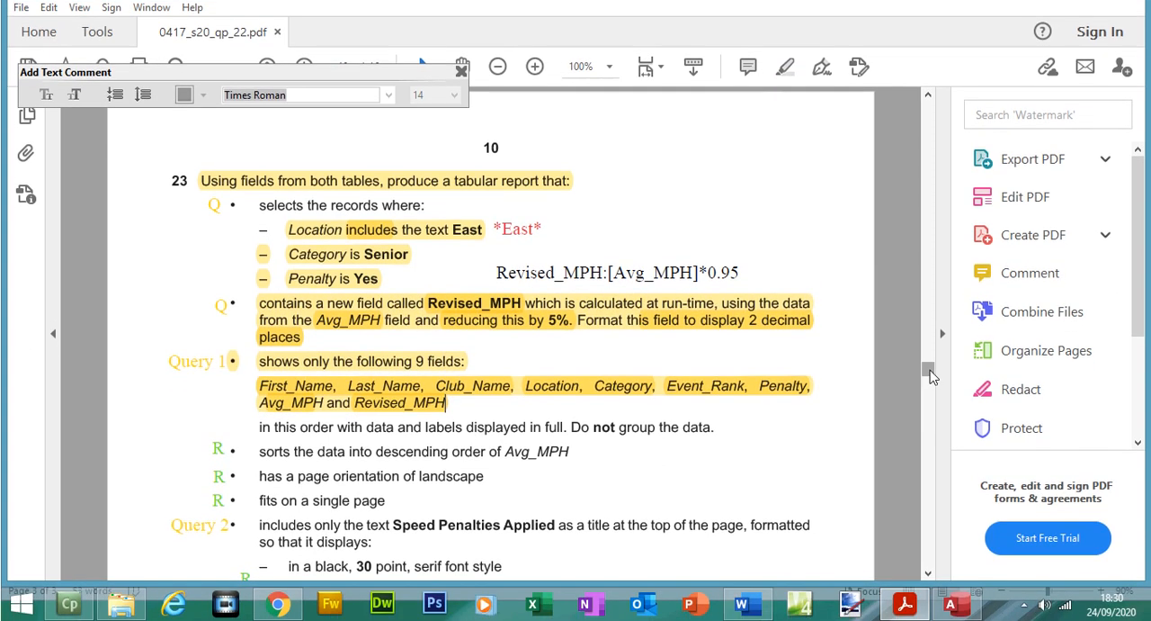
{"action": "left_click_drag", "start_coordinate": [930, 370], "coordinate": [930, 373]}
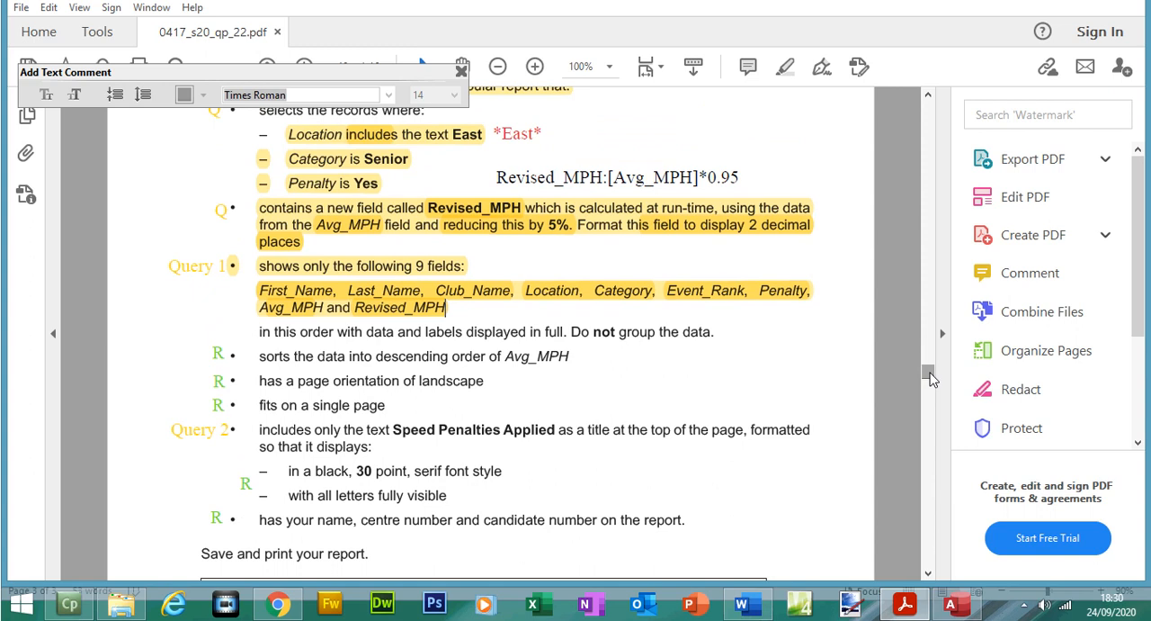
Step: Return to Access and examine the Revised_MPH and Location columns of the query results
{"action": "left_click", "coordinate": [950, 604]}
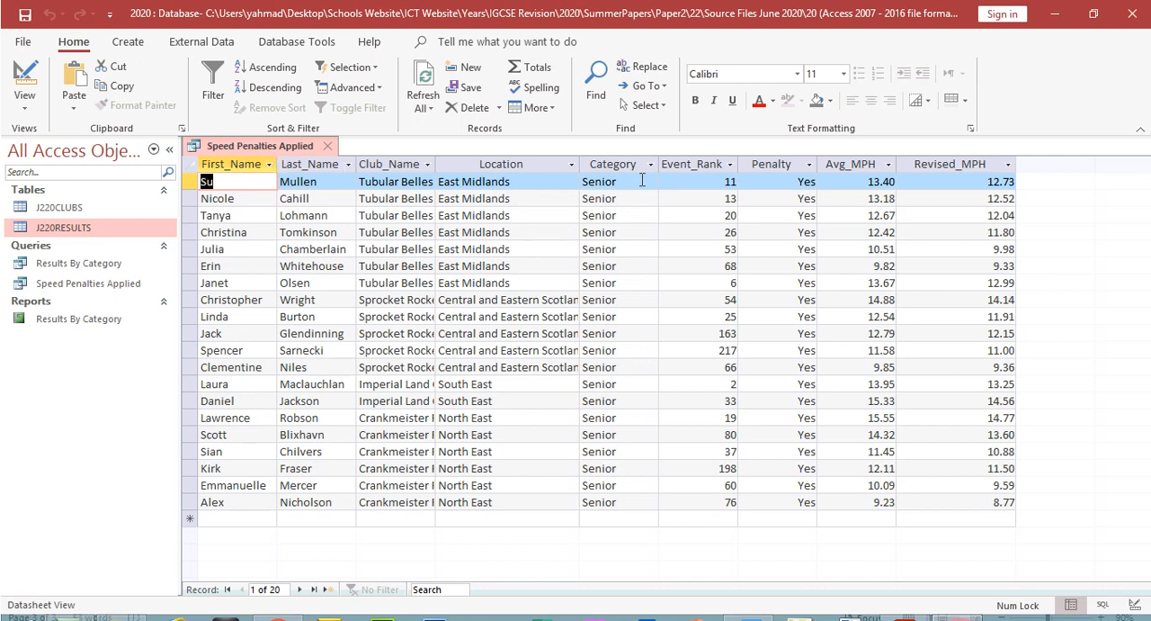
{"action": "left_click", "coordinate": [967, 164]}
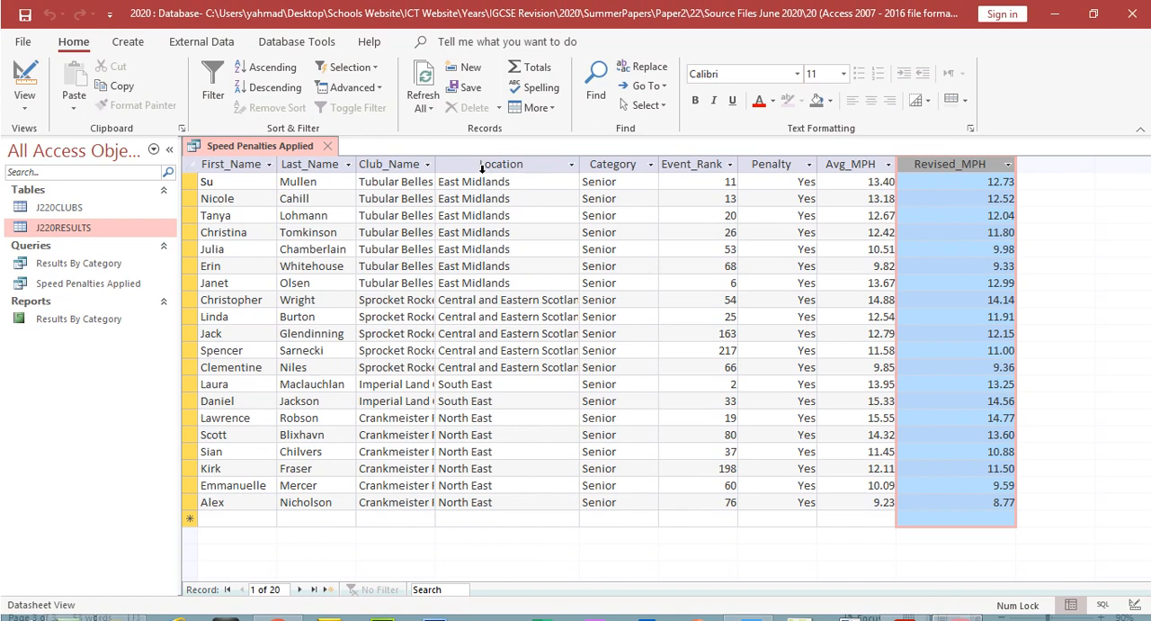
{"action": "left_click", "coordinate": [484, 167]}
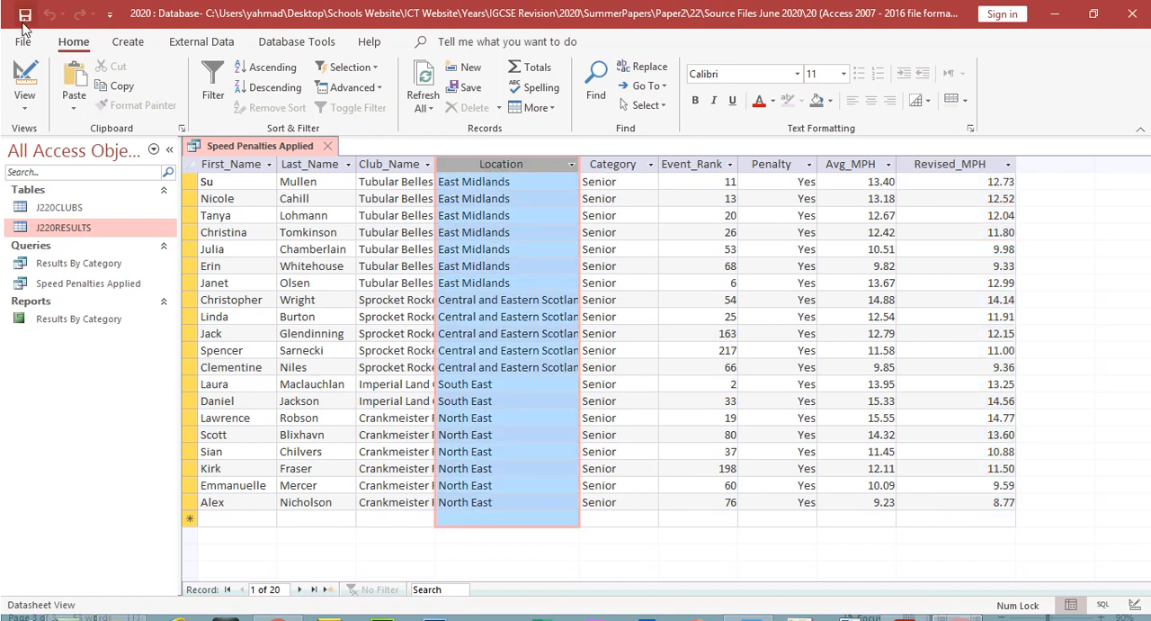
Step: Start a report with the Report Wizard using all fields of the Speed Penalties Applied query, without any grouping levels
{"action": "left_click", "coordinate": [124, 45]}
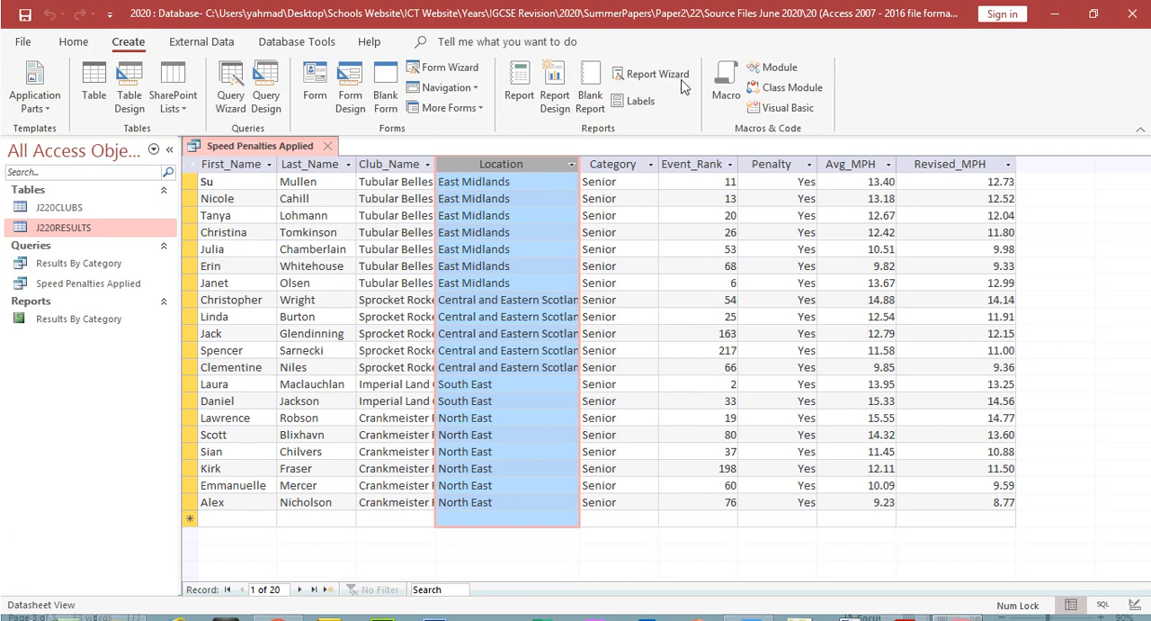
{"action": "left_click", "coordinate": [680, 80]}
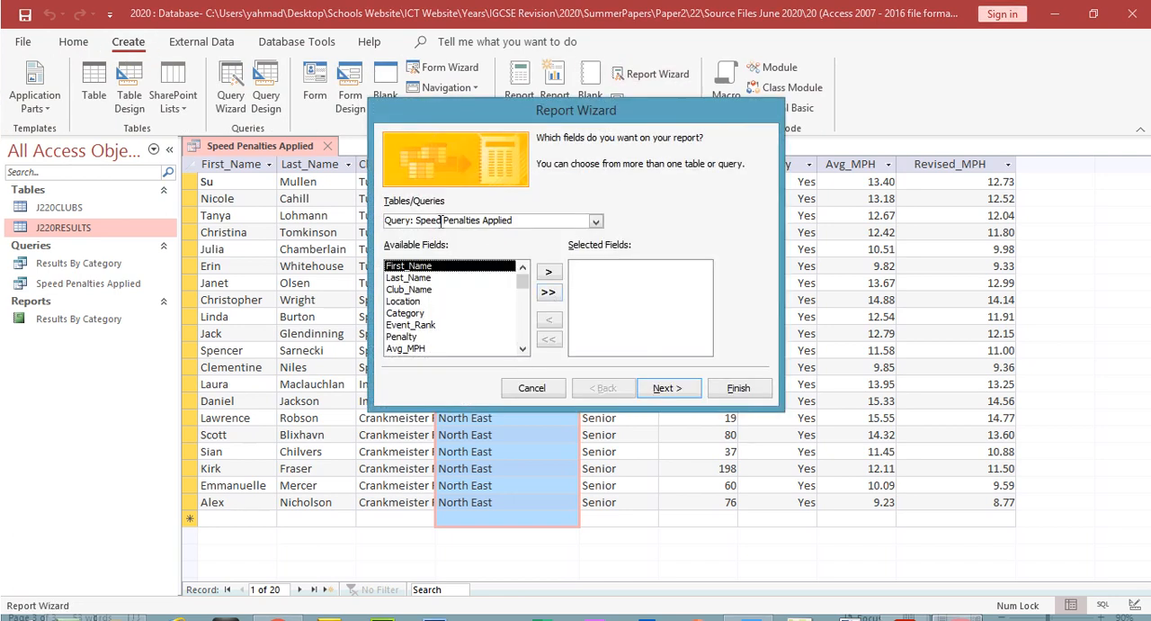
{"action": "left_click", "coordinate": [548, 292]}
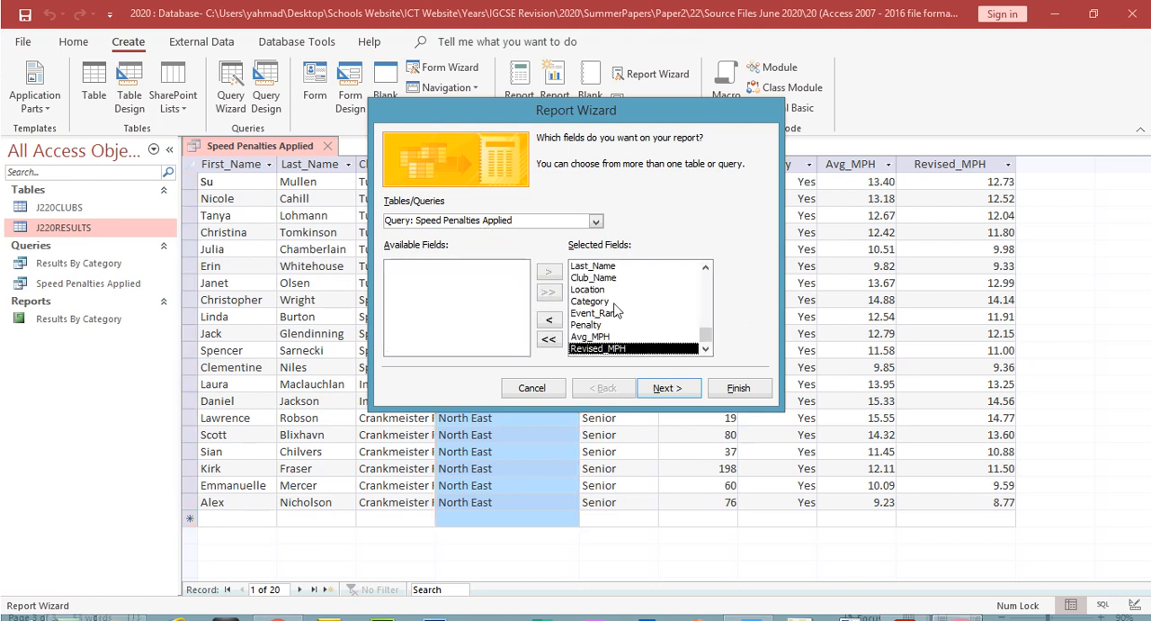
{"action": "left_click", "coordinate": [675, 389]}
{"action": "left_click", "coordinate": [675, 360]}
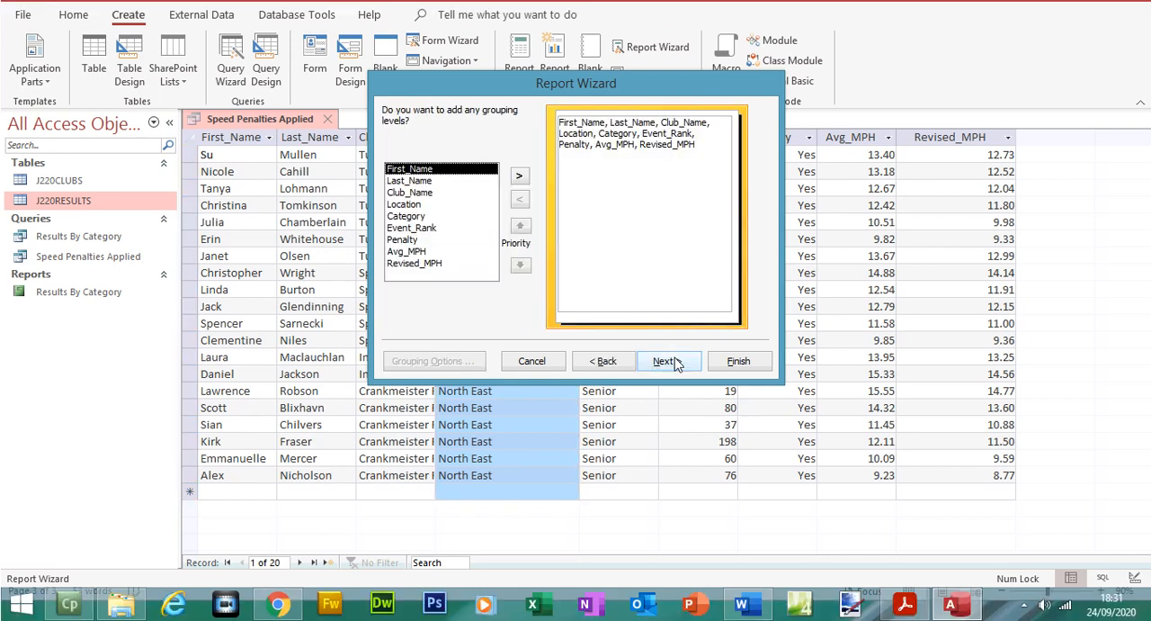
{"action": "left_click", "coordinate": [675, 361]}
Step: Check the sort requirement in the question paper PDF and set the report in Access to sort by Avg_MPH in descending order
{"action": "left_click", "coordinate": [904, 604]}
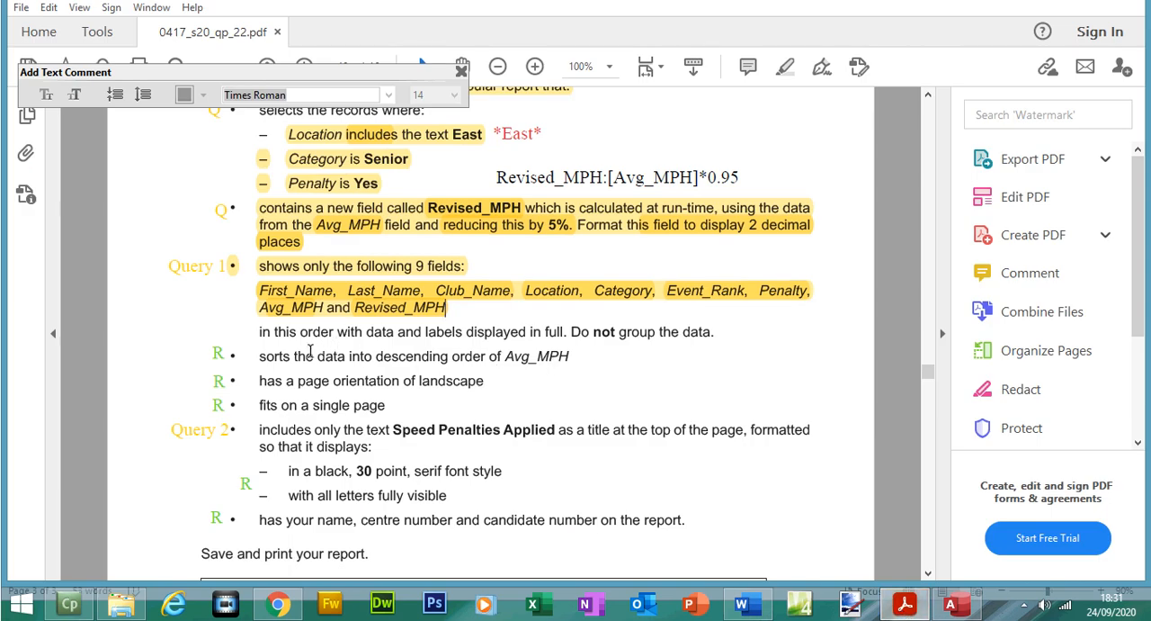
{"action": "left_click_drag", "start_coordinate": [318, 357], "coordinate": [568, 364]}
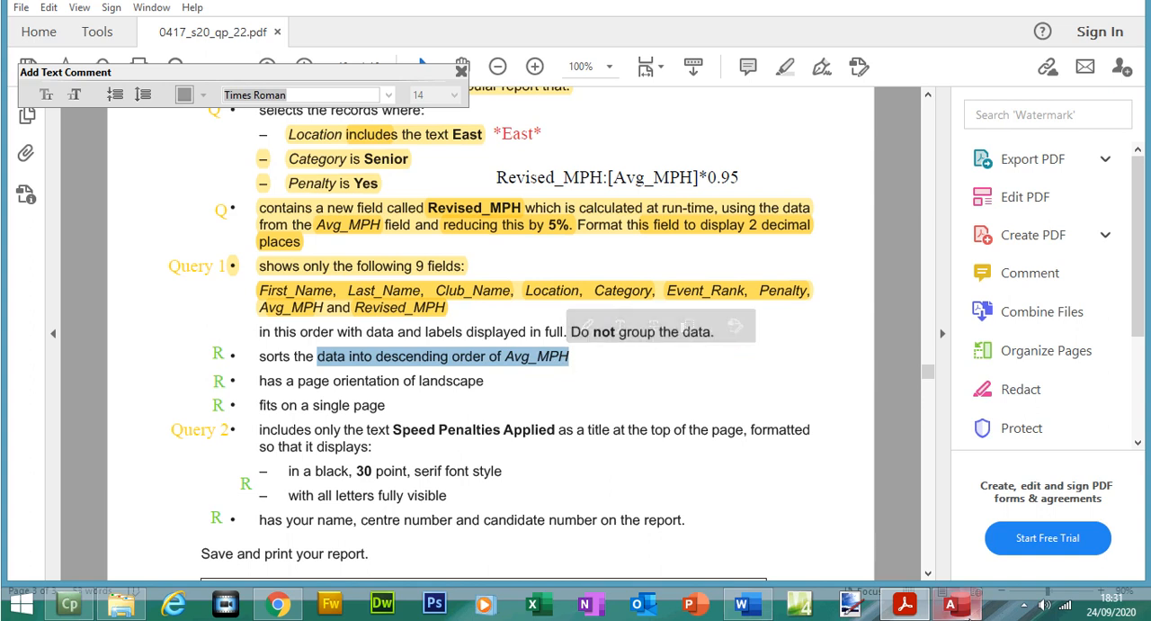
{"action": "left_click", "coordinate": [956, 605]}
{"action": "left_click", "coordinate": [716, 195]}
{"action": "left_click", "coordinate": [683, 196]}
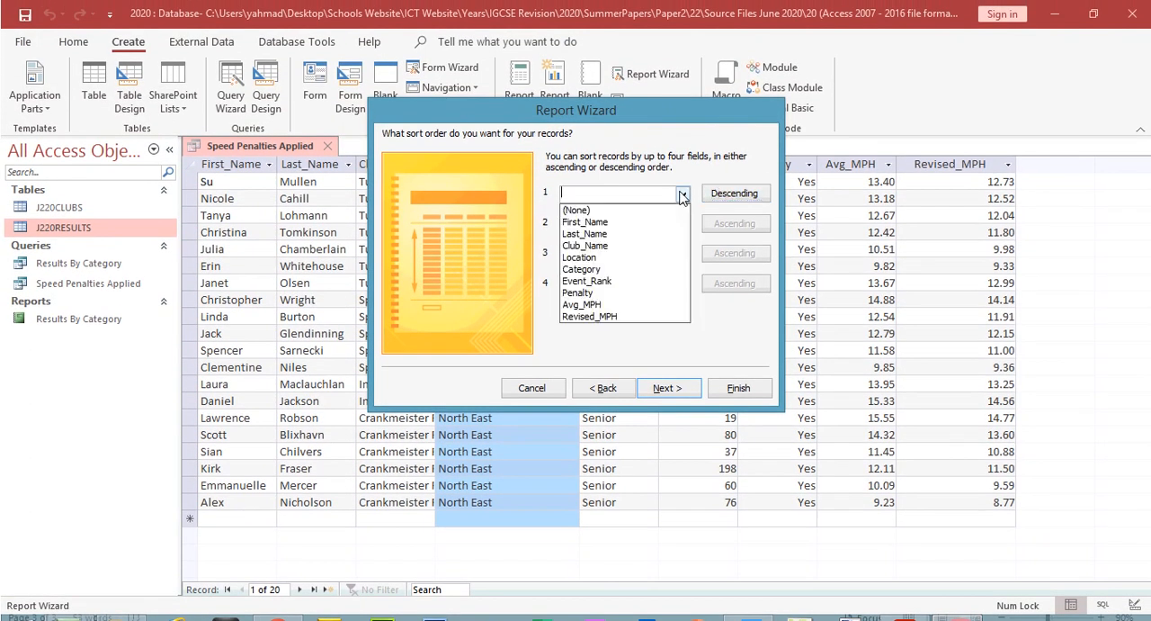
{"action": "left_click", "coordinate": [625, 307]}
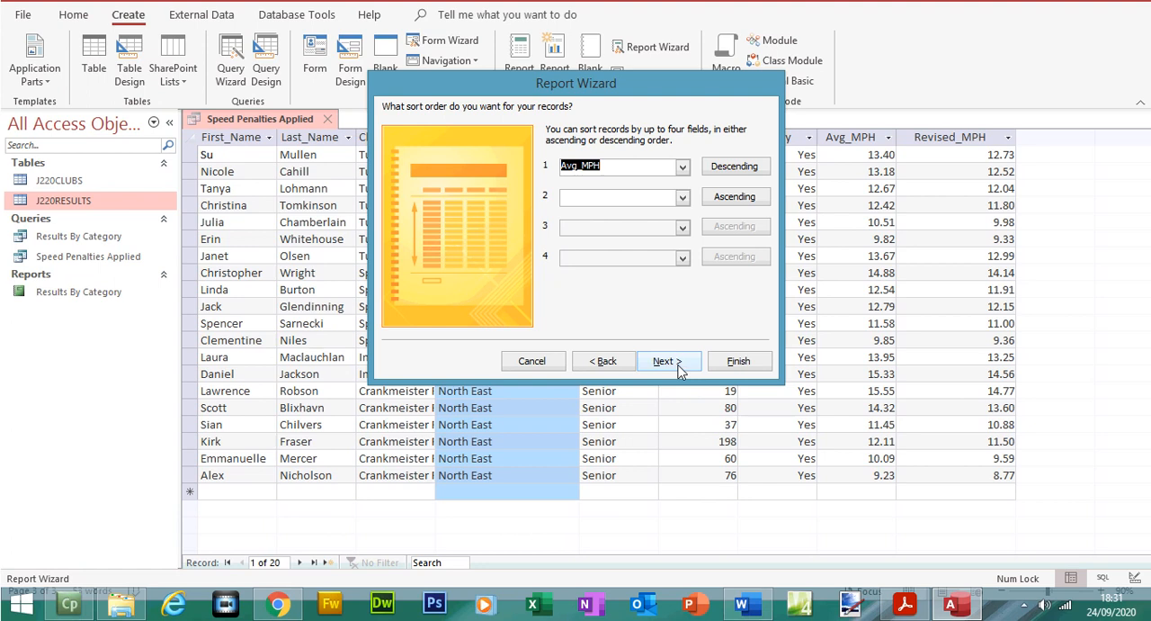
{"action": "left_click", "coordinate": [668, 380]}
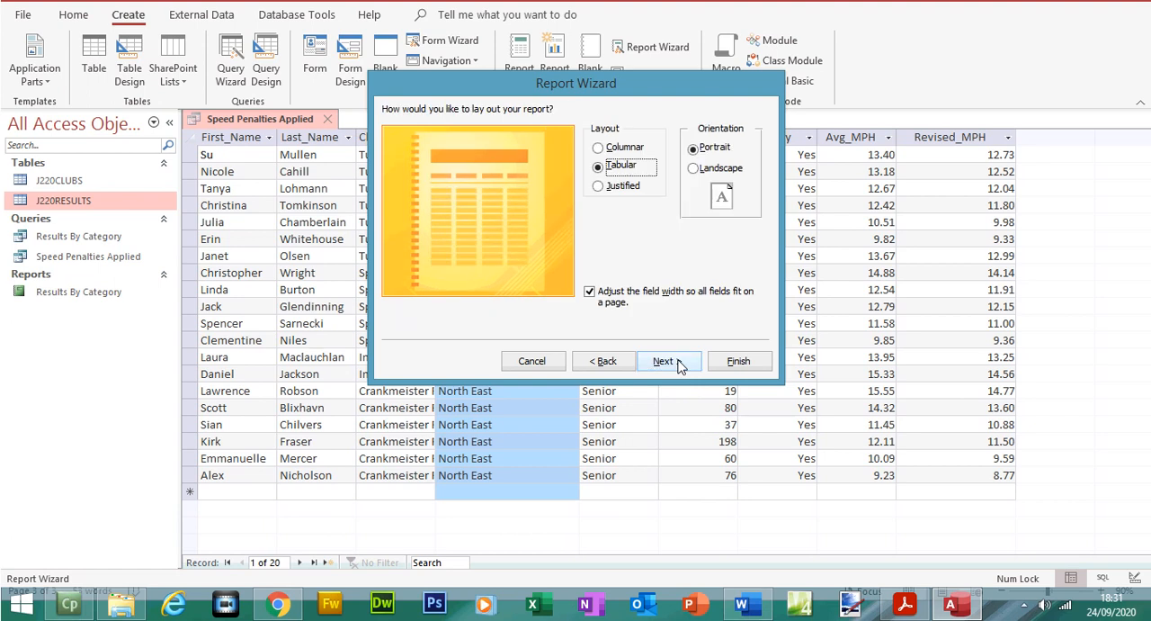
Step: Check the page orientation requirement in the question paper PDF and set the report's orientation in Access to landscape
{"action": "left_click", "coordinate": [904, 604]}
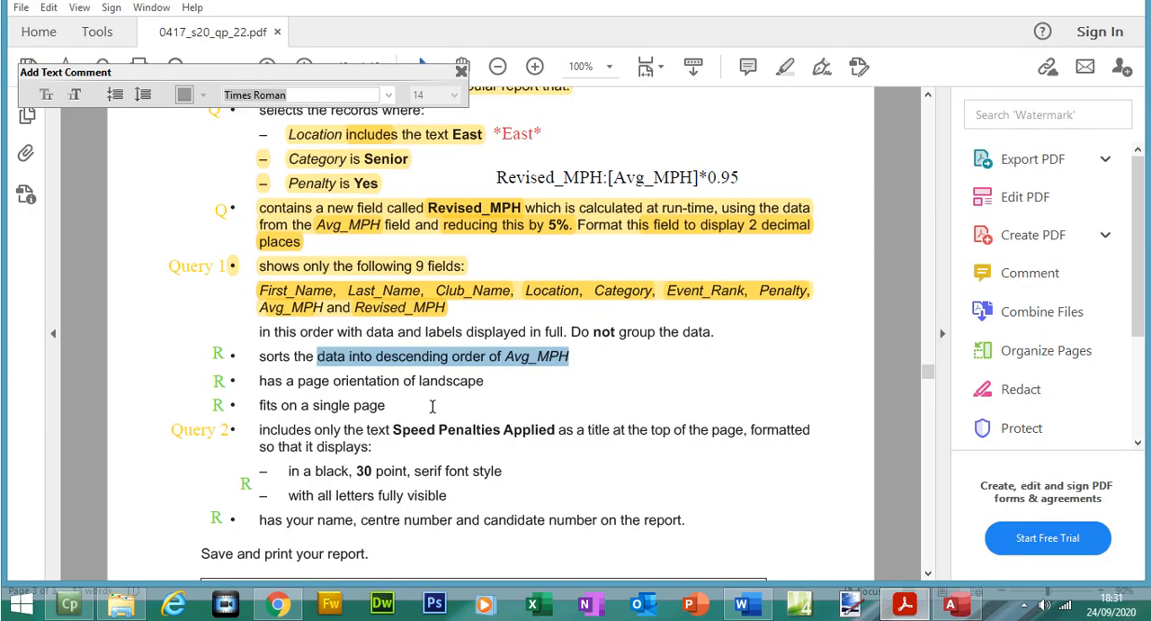
{"action": "left_click_drag", "start_coordinate": [333, 381], "coordinate": [484, 381]}
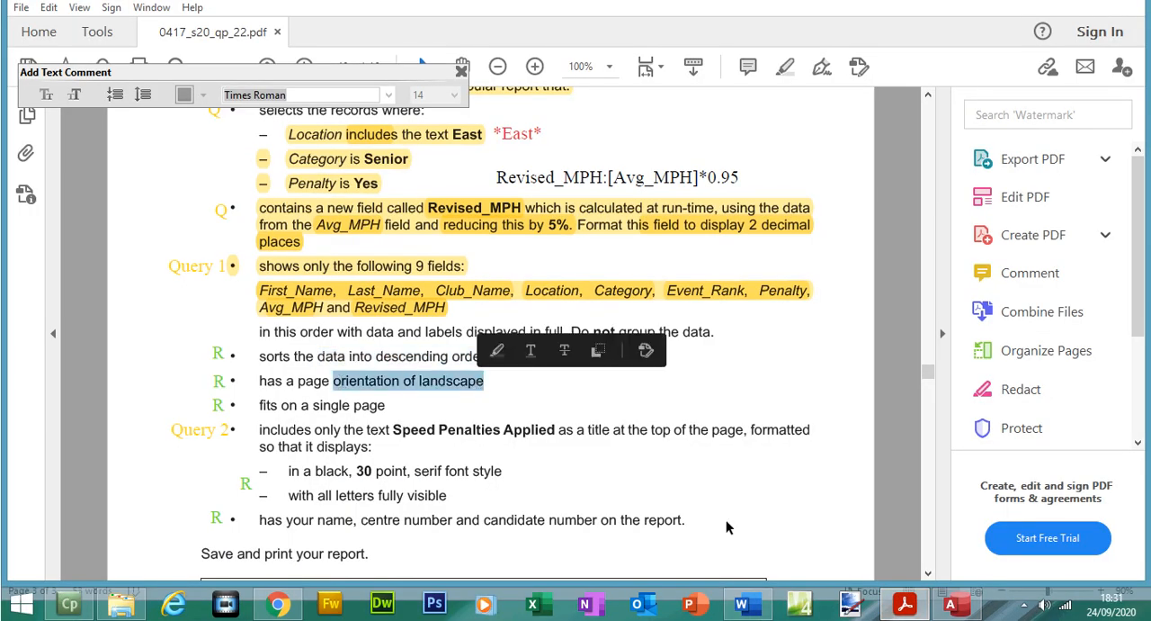
{"action": "left_click", "coordinate": [951, 603]}
{"action": "left_click", "coordinate": [693, 175]}
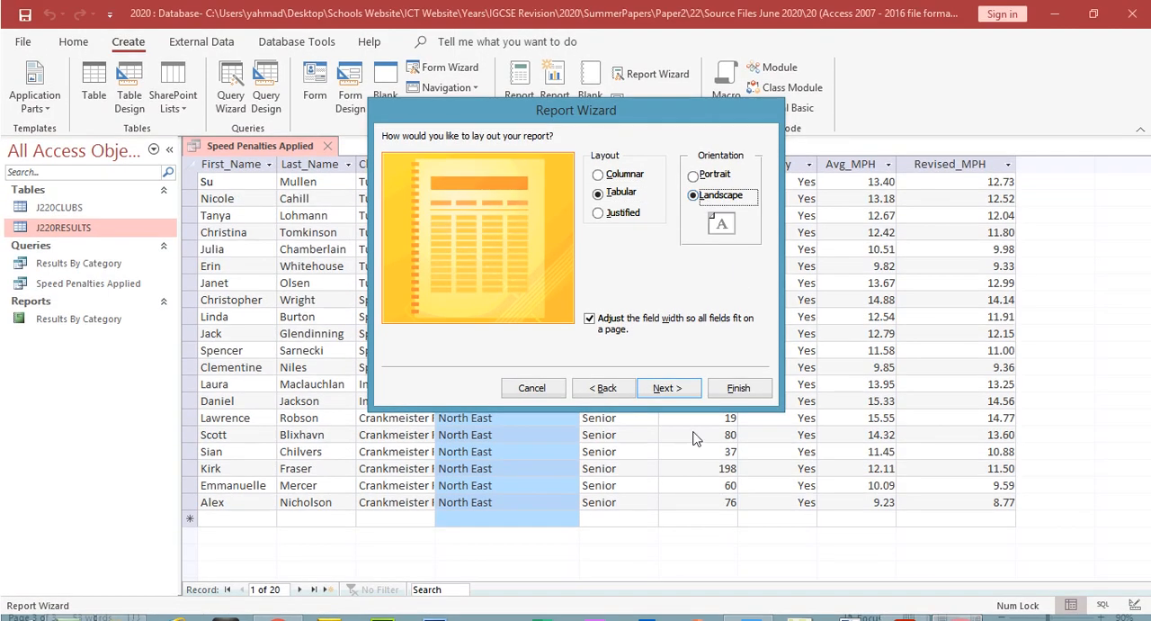
{"action": "left_click", "coordinate": [686, 394]}
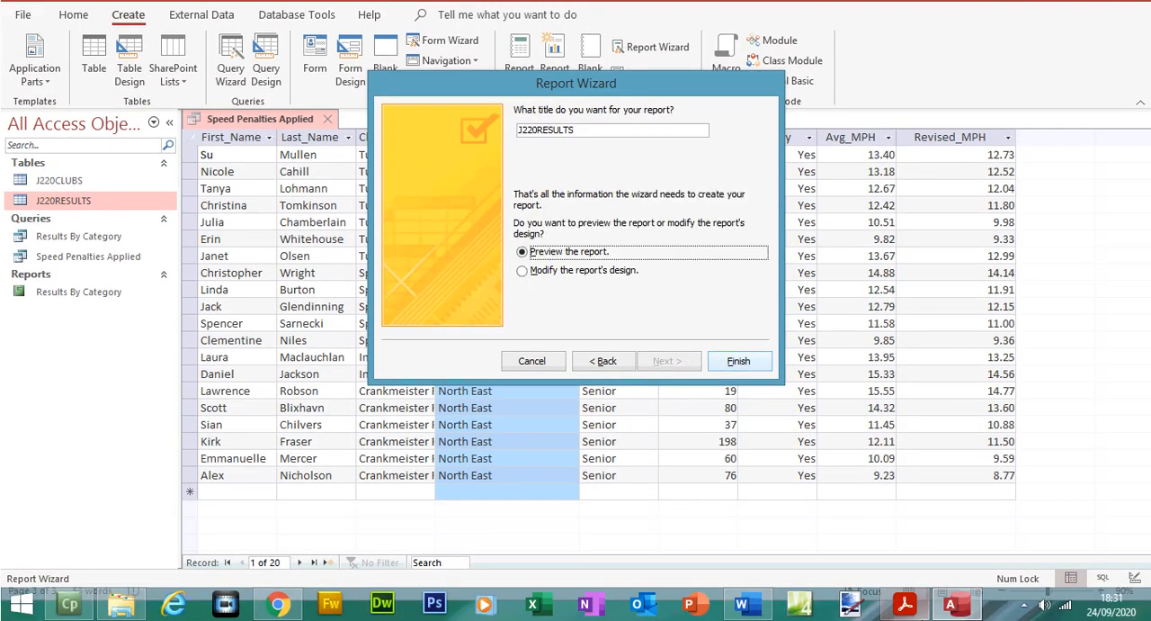
Step: Copy the title Speed Penalties Applied from the question paper PDF, use it as the report title in Access and finish the wizard
{"action": "left_click", "coordinate": [904, 603]}
{"action": "left_click_drag", "start_coordinate": [394, 429], "coordinate": [550, 432]}
{"action": "key", "text": "ctrl+c"}
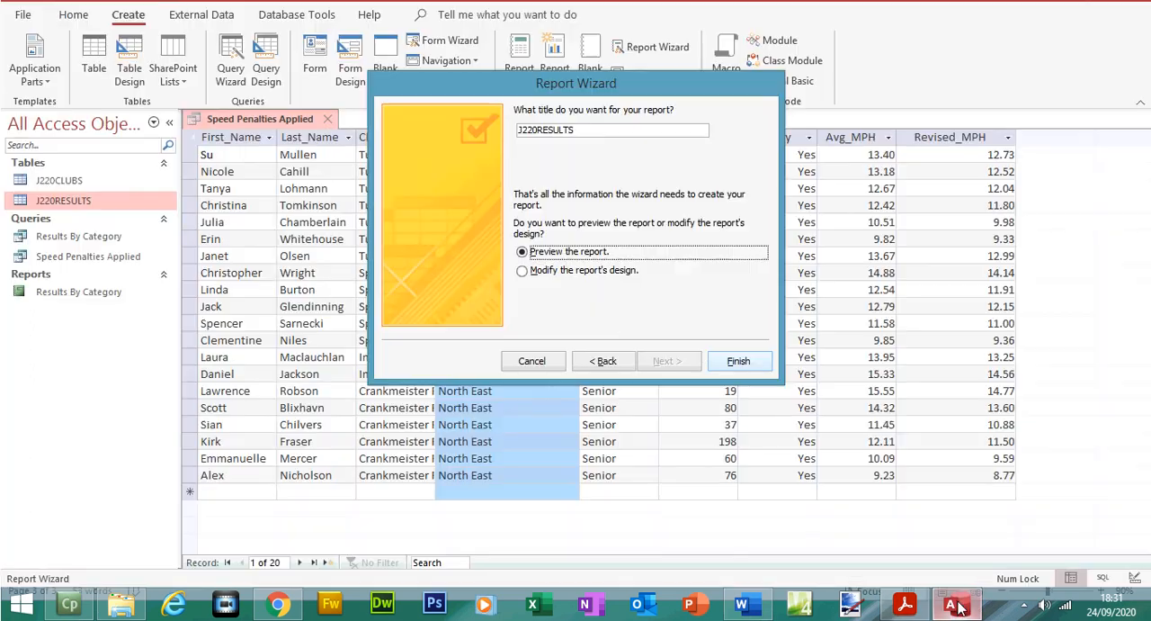
{"action": "left_click", "coordinate": [951, 604]}
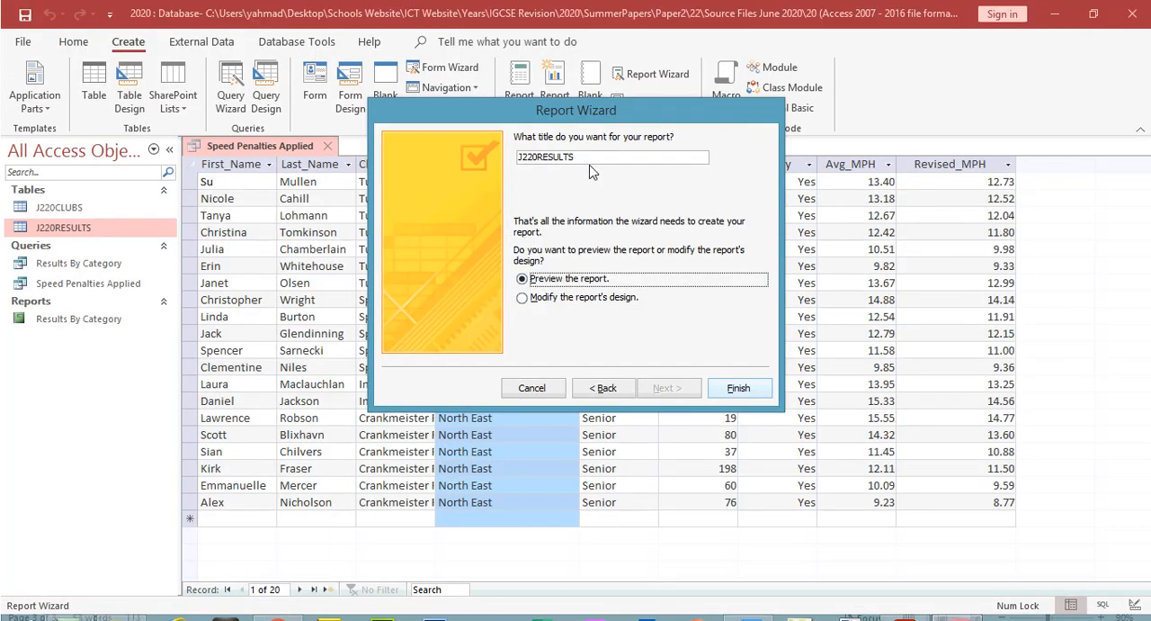
{"action": "left_click_drag", "start_coordinate": [663, 158], "coordinate": [452, 155]}
{"action": "key", "text": "ctrl+v"}
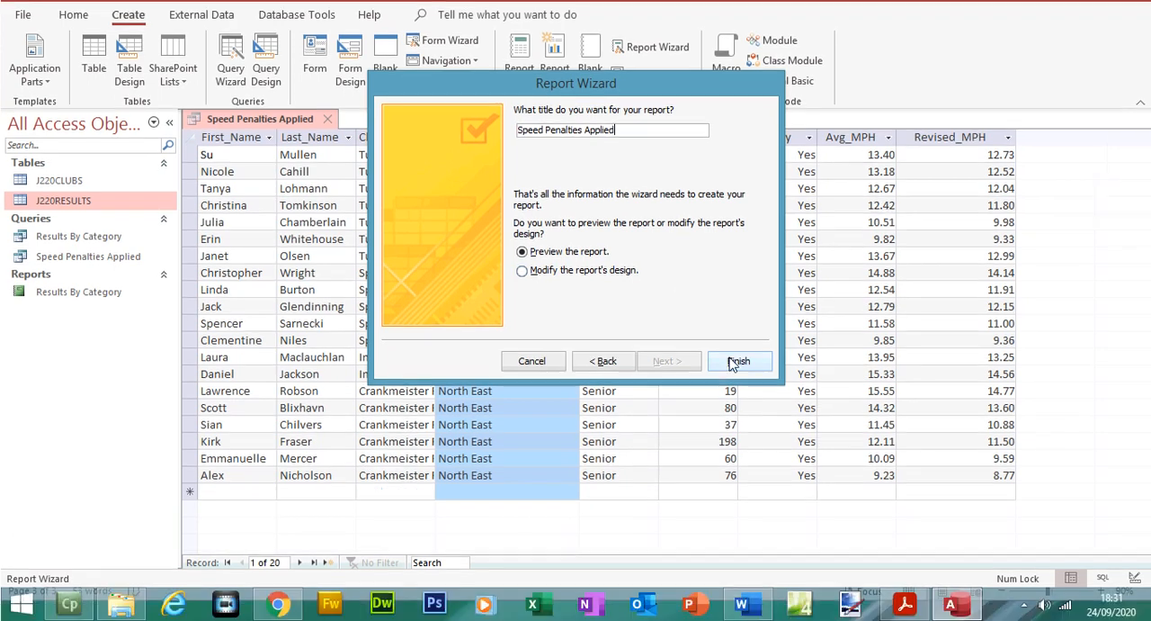
{"action": "left_click", "coordinate": [738, 388]}
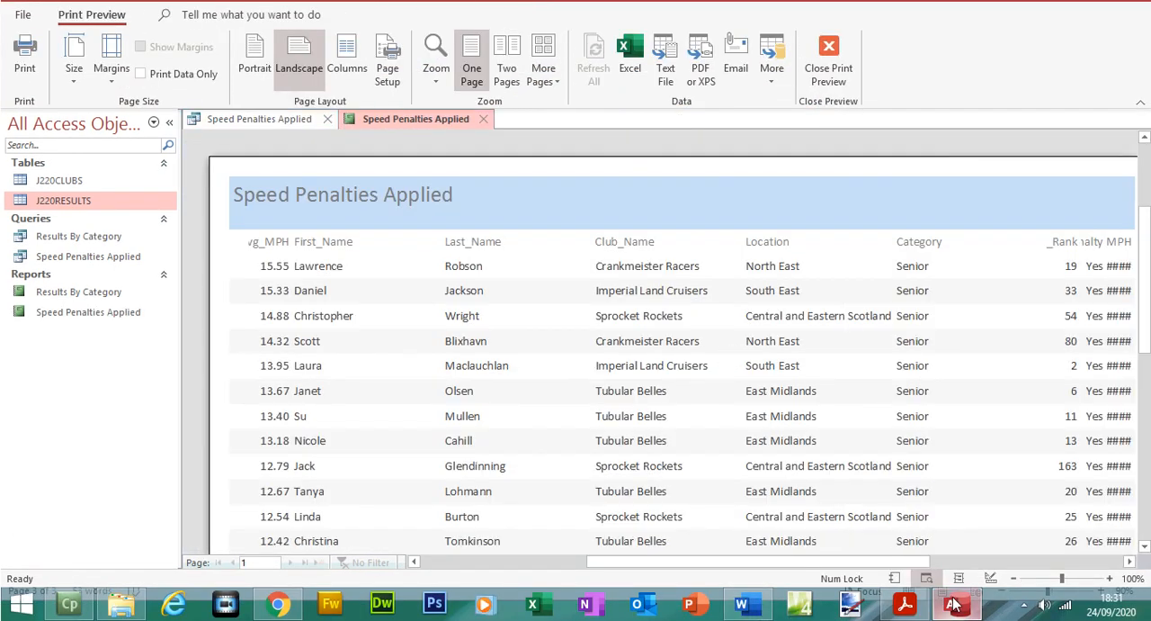
Step: Switch to the question paper PDF and highlight the requirements for descending Avg_MPH order and landscape orientation
{"action": "left_click", "coordinate": [1014, 579]}
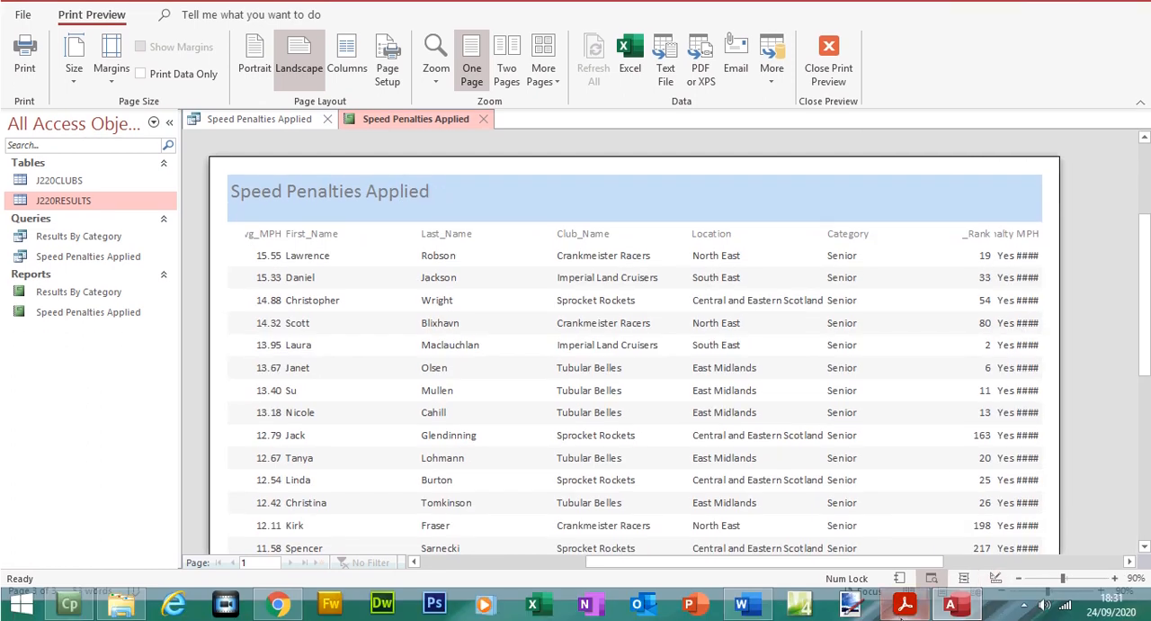
{"action": "left_click", "coordinate": [905, 605]}
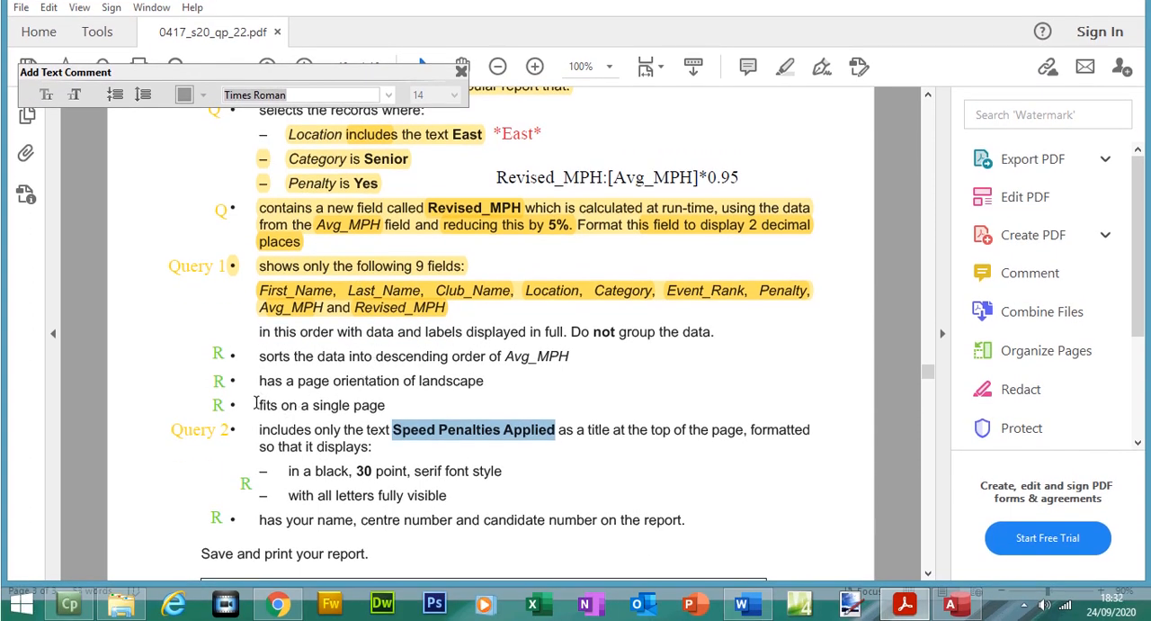
{"action": "left_click_drag", "start_coordinate": [257, 402], "coordinate": [386, 405]}
{"action": "mouse_move", "coordinate": [260, 357]}
{"action": "left_mouse_down"}
{"action": "mouse_move", "coordinate": [359, 372]}
{"action": "mouse_move", "coordinate": [497, 356]}
{"action": "mouse_move", "coordinate": [493, 379]}
{"action": "mouse_move", "coordinate": [272, 356]}
{"action": "left_mouse_up"}
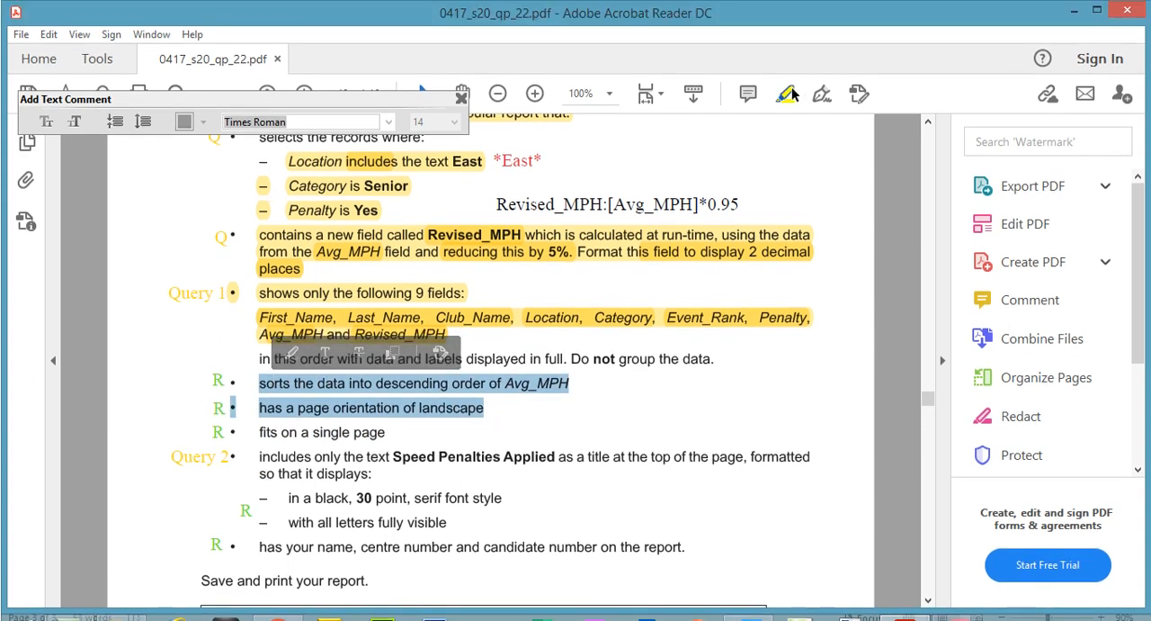
{"action": "left_click", "coordinate": [789, 66]}
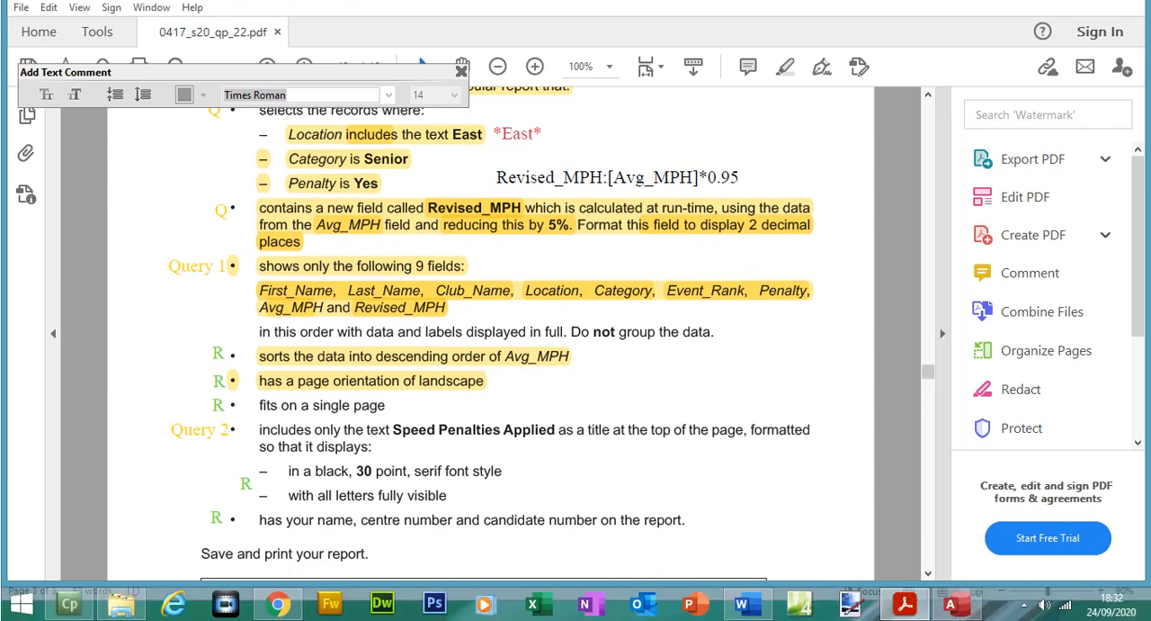
Step: Return to Access, change the report from Print Preview to Layout View and close the Property Sheet
{"action": "left_click", "coordinate": [955, 602]}
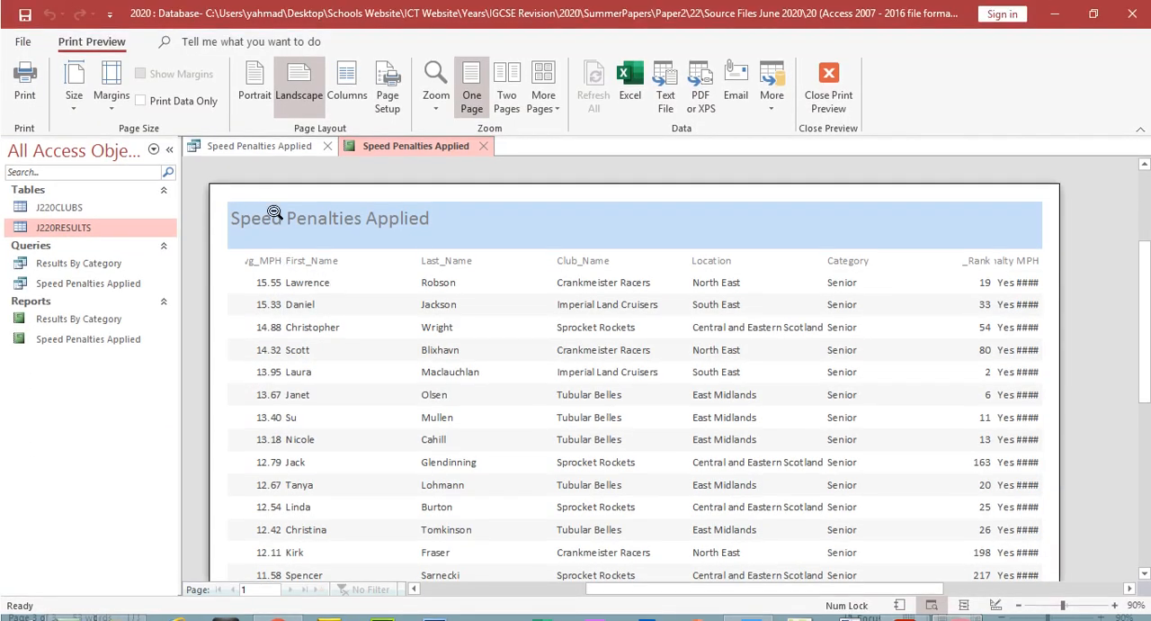
{"action": "left_click", "coordinate": [829, 97]}
{"action": "left_click", "coordinate": [26, 112]}
{"action": "left_click", "coordinate": [81, 221]}
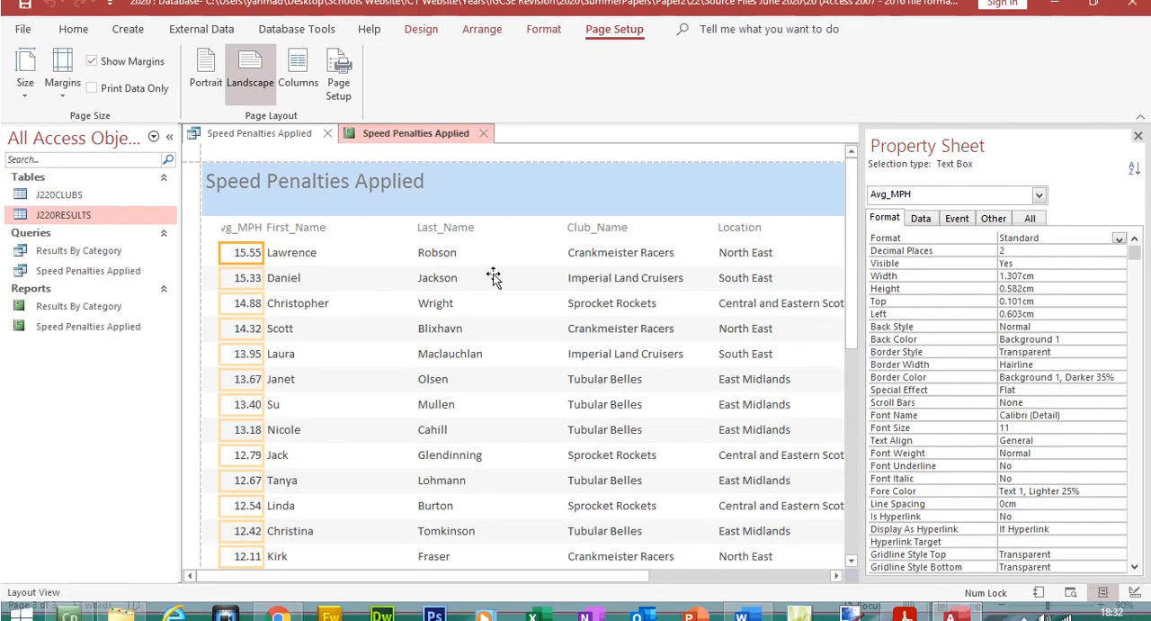
{"action": "left_click", "coordinate": [1139, 150]}
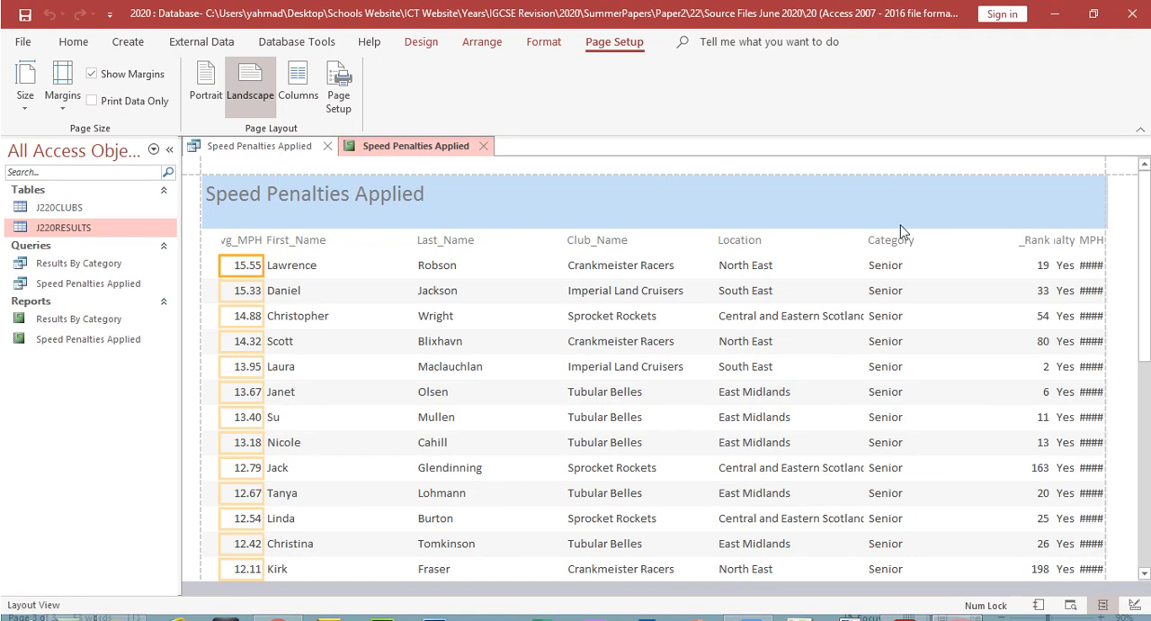
Step: Move the Avg_MPH column between Category and Event_Rank, then shift First_Name to the report's left margin and narrow it
{"action": "left_click", "coordinate": [247, 243], "text": "ctrl"}
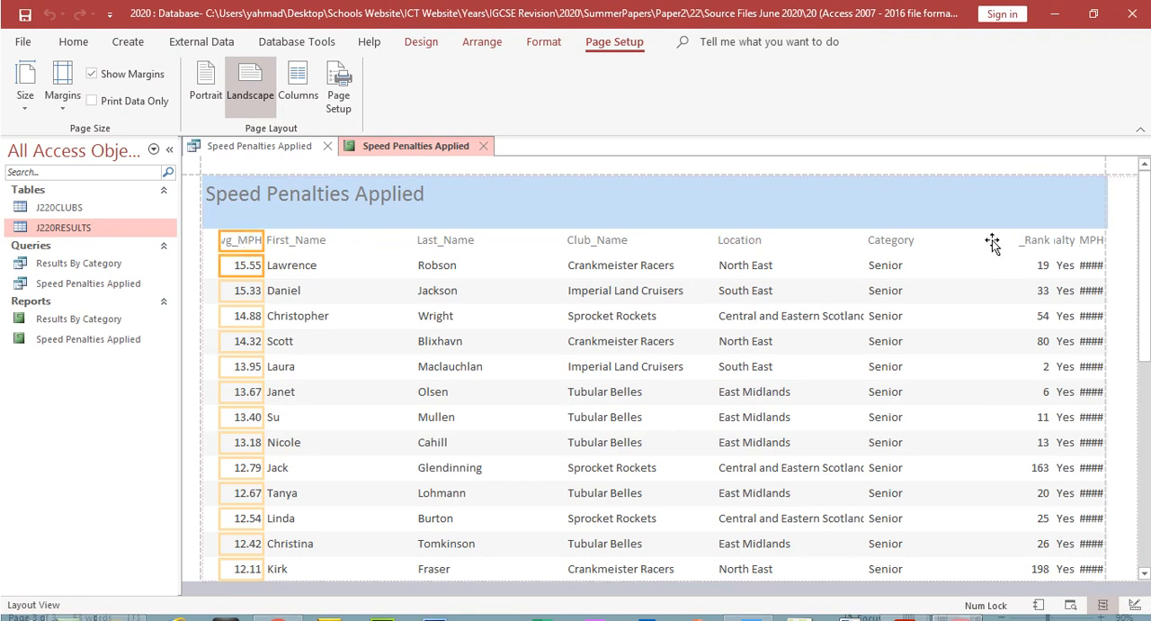
{"action": "left_click_drag", "start_coordinate": [992, 243], "coordinate": [990, 248]}
{"action": "left_click", "coordinate": [308, 223]}
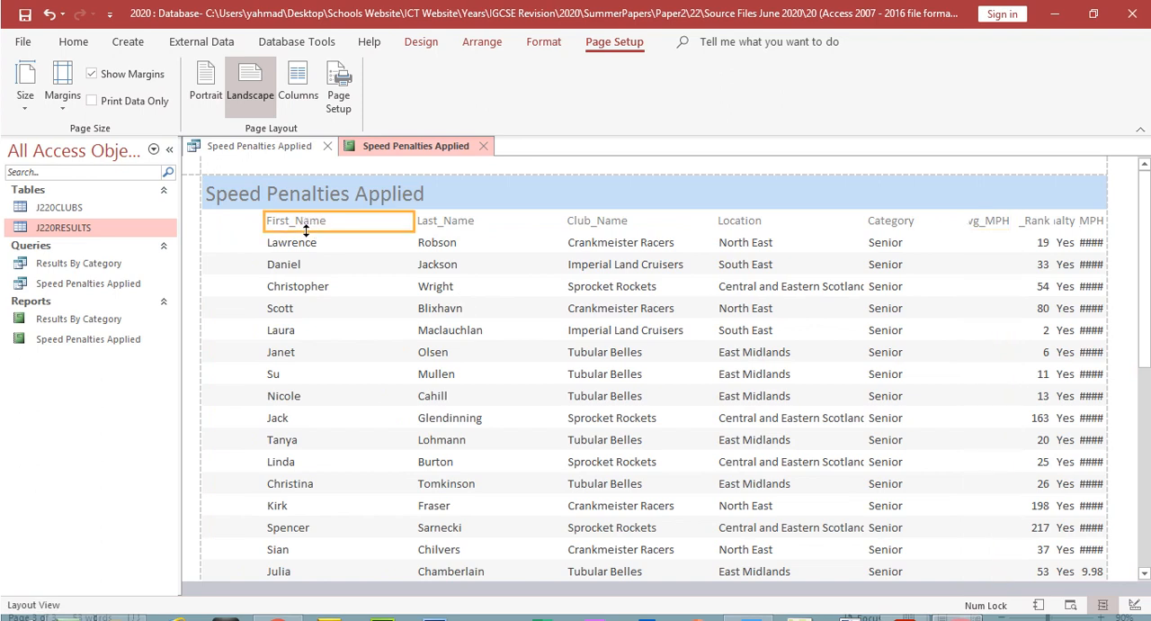
{"action": "left_click", "coordinate": [304, 250], "text": "ctrl"}
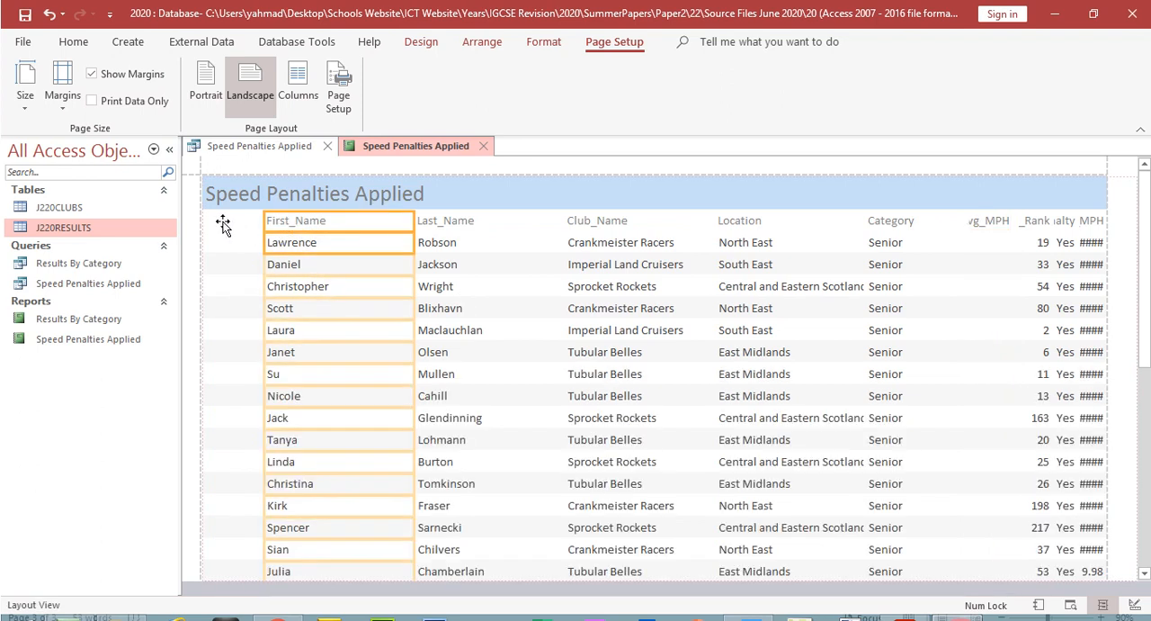
{"action": "left_click_drag", "start_coordinate": [220, 225], "coordinate": [216, 226]}
{"action": "left_click_drag", "start_coordinate": [350, 223], "coordinate": [296, 224]}
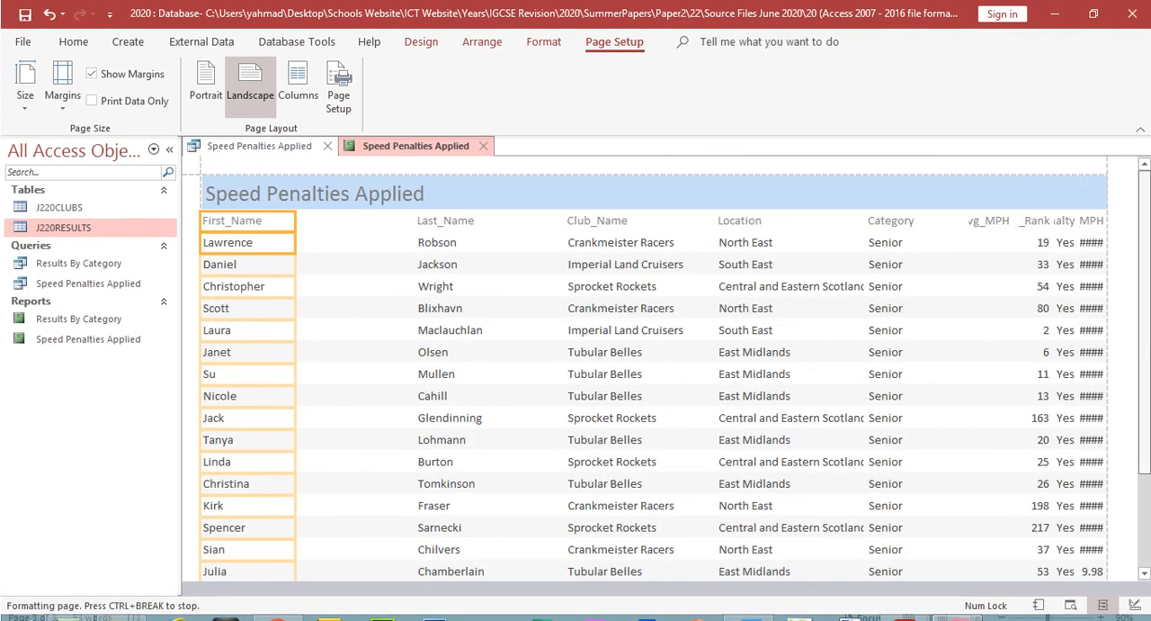
Step: Move the Last_Name label and values next to First_Name, narrow the column and check that the names fit
{"action": "left_click", "coordinate": [439, 223]}
{"action": "left_click", "coordinate": [437, 245]}
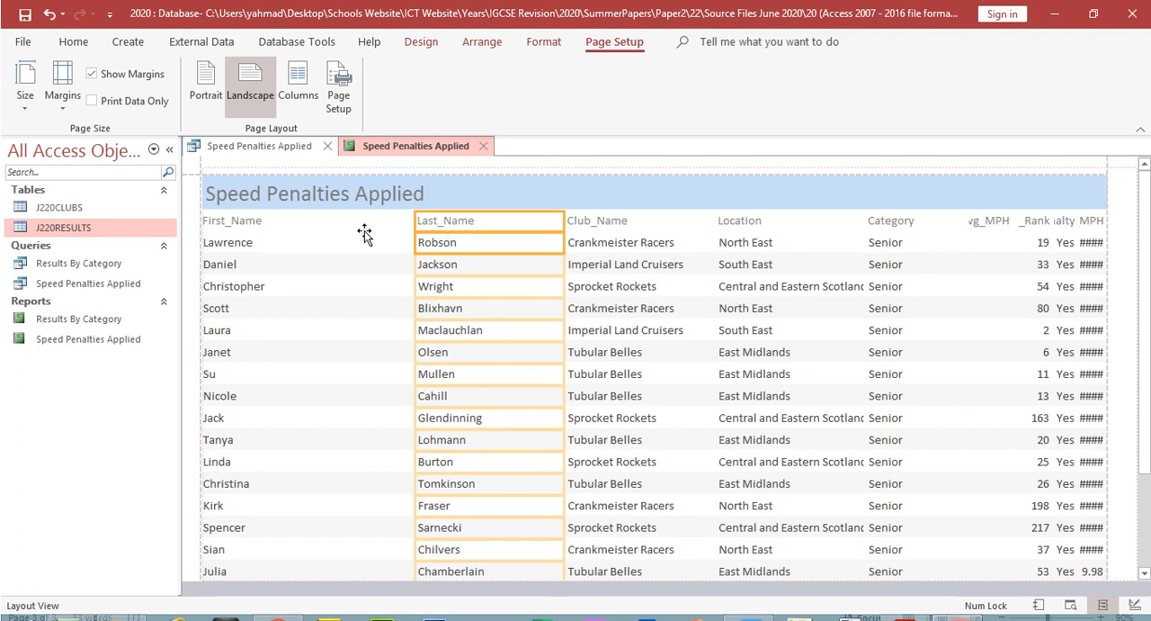
{"action": "left_click_drag", "start_coordinate": [319, 225], "coordinate": [319, 224]}
{"action": "left_click_drag", "start_coordinate": [440, 223], "coordinate": [385, 224]}
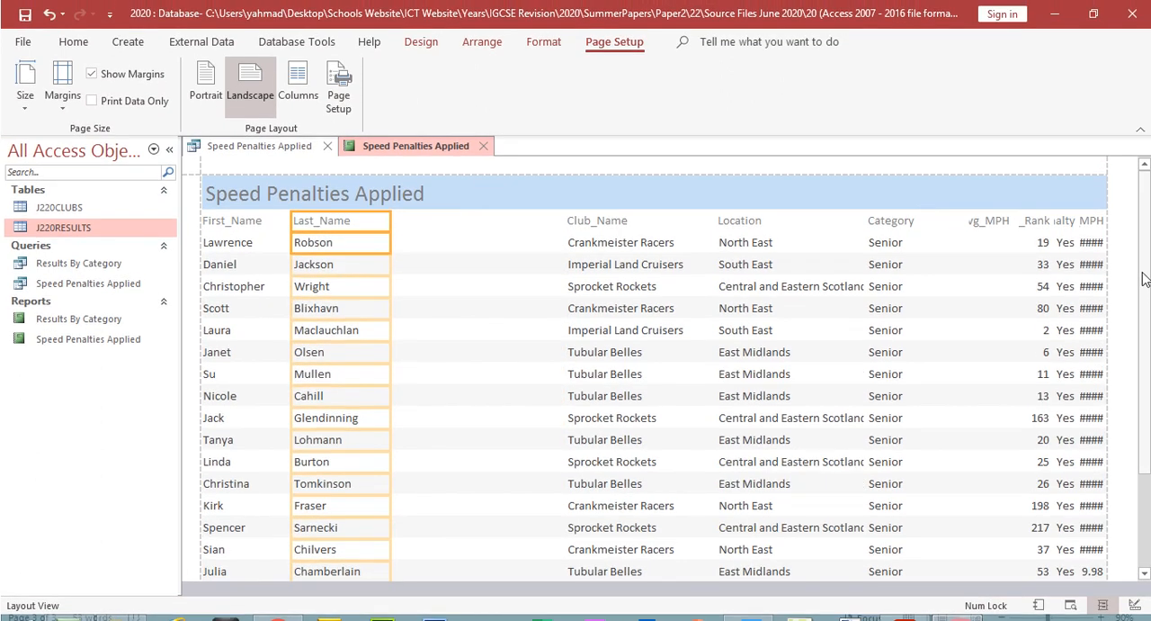
{"action": "left_click_drag", "start_coordinate": [1145, 277], "coordinate": [1145, 378]}
{"action": "scroll", "coordinate": [654, 342], "scroll_direction": "up", "scroll_amount": 10}
Step: Move the Club_Name label and values next to Last_Name and narrow the column to fit the club names
{"action": "left_click", "coordinate": [621, 202]}
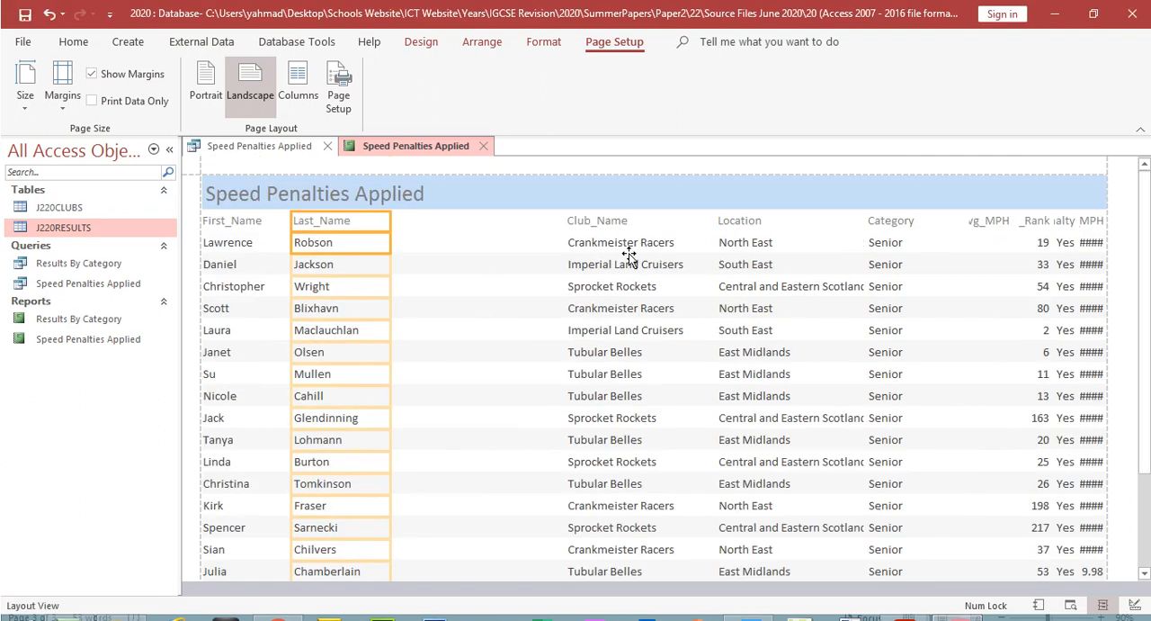
{"action": "left_click", "coordinate": [617, 250]}
{"action": "left_click_drag", "start_coordinate": [565, 224], "coordinate": [384, 244]}
{"action": "left_click_drag", "start_coordinate": [714, 221], "coordinate": [514, 230]}
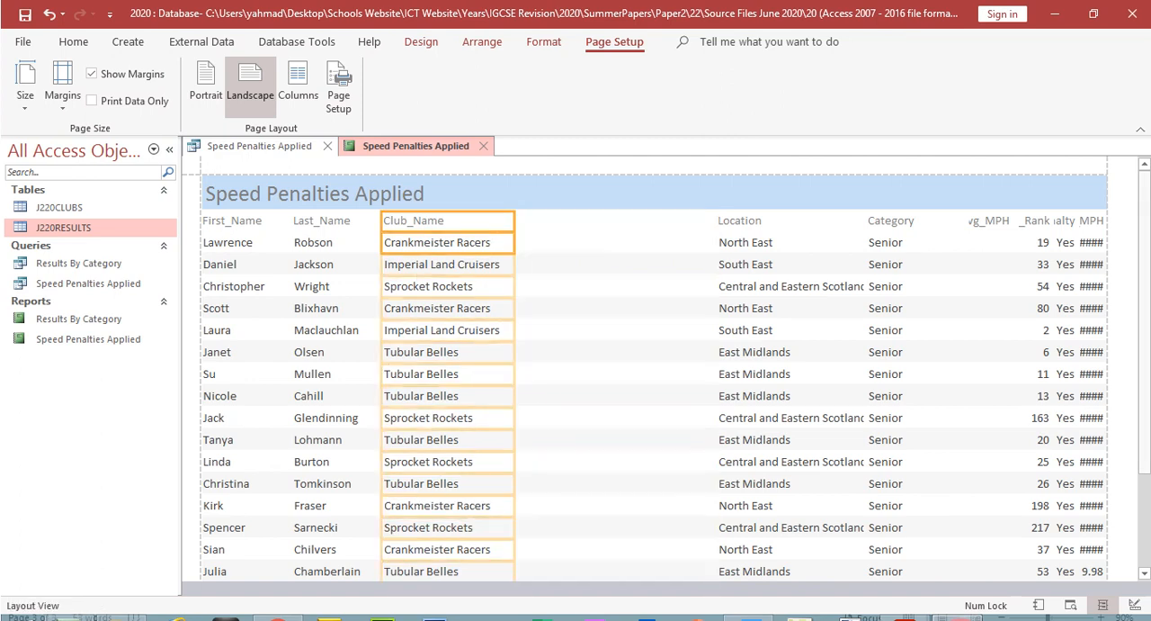
{"action": "scroll", "coordinate": [1110, 193], "scroll_direction": "down", "scroll_amount": 3}
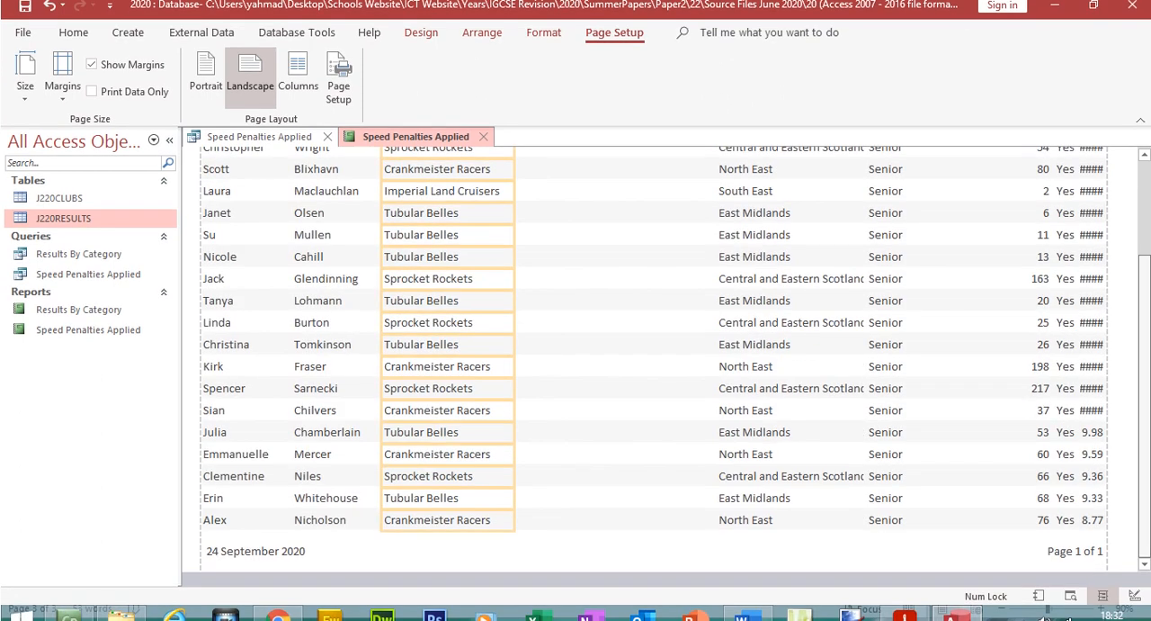
{"action": "scroll", "coordinate": [954, 179], "scroll_direction": "up", "scroll_amount": 3}
Step: Place the Location column next to Club_Name and size it so the longest location displays in full
{"action": "left_click", "coordinate": [730, 222]}
{"action": "left_click", "coordinate": [734, 242], "text": "ctrl"}
{"action": "left_click_drag", "start_coordinate": [717, 221], "coordinate": [518, 266]}
{"action": "left_click_drag", "start_coordinate": [868, 220], "coordinate": [680, 243]}
{"action": "mouse_move", "coordinate": [1148, 262]}
{"action": "left_mouse_down"}
{"action": "mouse_move", "coordinate": [1149, 360]}
{"action": "mouse_move", "coordinate": [1149, 241]}
{"action": "left_mouse_up"}
Step: Place the Category column next to Location and narrow it to fit its label and values
{"action": "left_click", "coordinate": [906, 230]}
{"action": "left_click", "coordinate": [899, 245]}
{"action": "left_click", "coordinate": [876, 224], "text": "shift"}
{"action": "left_click_drag", "start_coordinate": [869, 221], "coordinate": [707, 266]}
{"action": "left_click_drag", "start_coordinate": [1013, 227], "coordinate": [766, 254]}
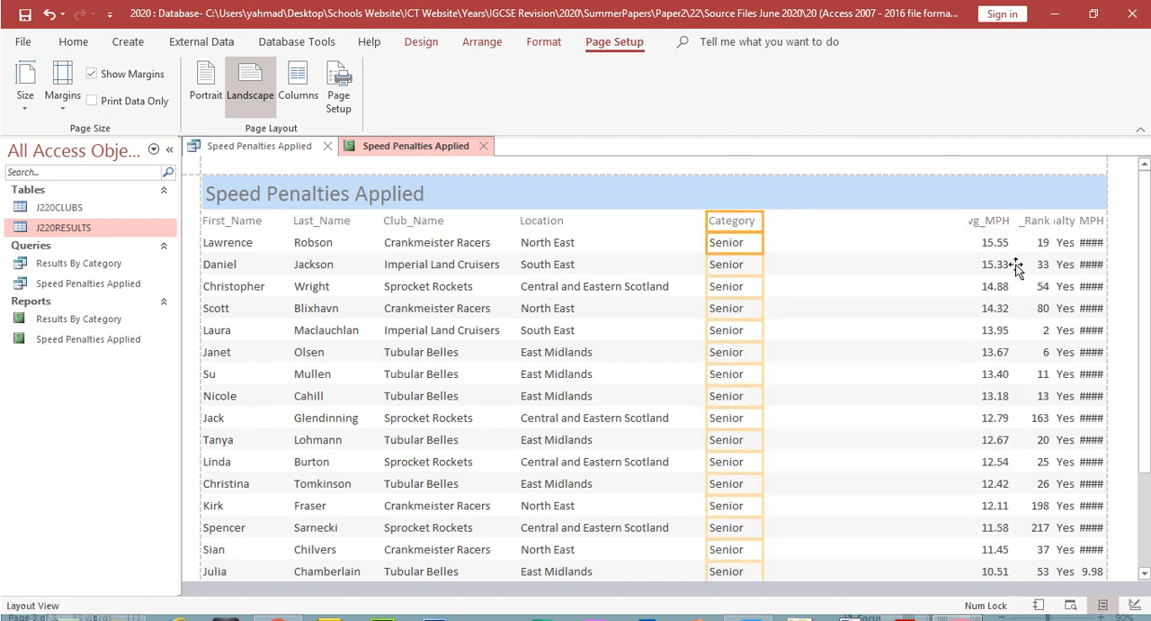
Step: Place the Event_Rank column directly after Category and widen it so its label displays in full
{"action": "left_click", "coordinate": [1036, 227]}
{"action": "left_click", "coordinate": [1041, 243], "text": "shift"}
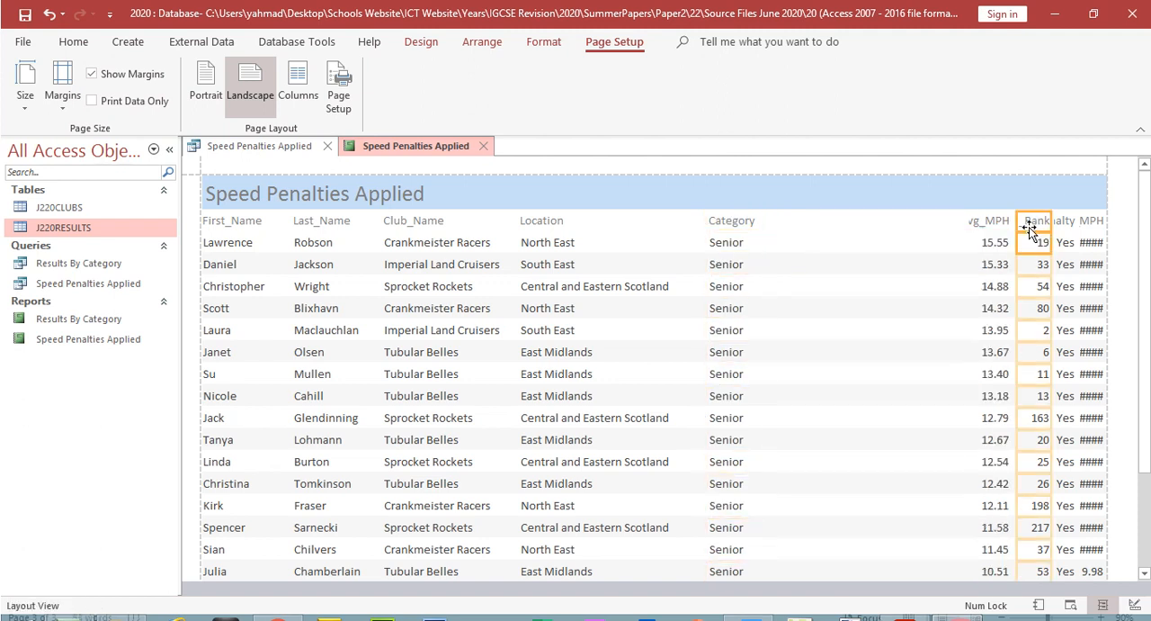
{"action": "left_click_drag", "start_coordinate": [1019, 220], "coordinate": [775, 279]}
{"action": "left_click_drag", "start_coordinate": [1049, 220], "coordinate": [852, 230]}
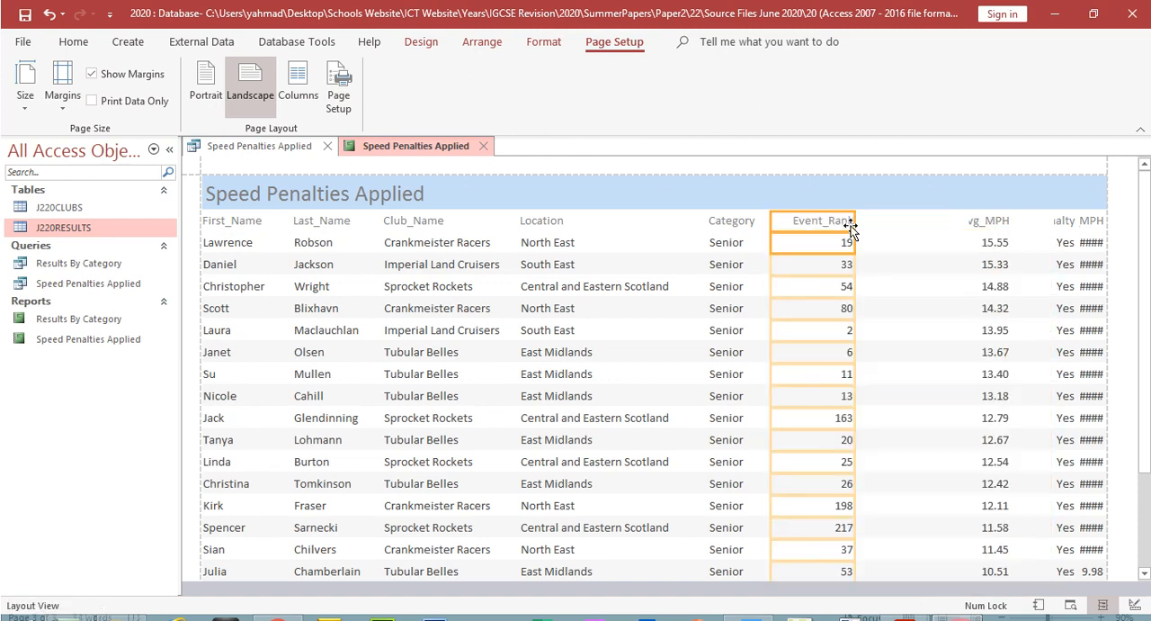
Step: Place the Penalty column directly after Event_Rank and widen it so its label displays in full
{"action": "left_click", "coordinate": [1067, 224]}
{"action": "left_click", "coordinate": [1067, 244], "text": "shift"}
{"action": "left_click_drag", "start_coordinate": [1051, 224], "coordinate": [887, 243]}
{"action": "left_click_drag", "start_coordinate": [1034, 227], "coordinate": [953, 242]}
Step: Widen the Avg_MPH column to show its full label and extend the Revised_MPH column toward it so its values display
{"action": "left_click", "coordinate": [983, 223]}
{"action": "left_click", "coordinate": [991, 242], "text": "shift"}
{"action": "left_click_drag", "start_coordinate": [1019, 220], "coordinate": [1029, 221]}
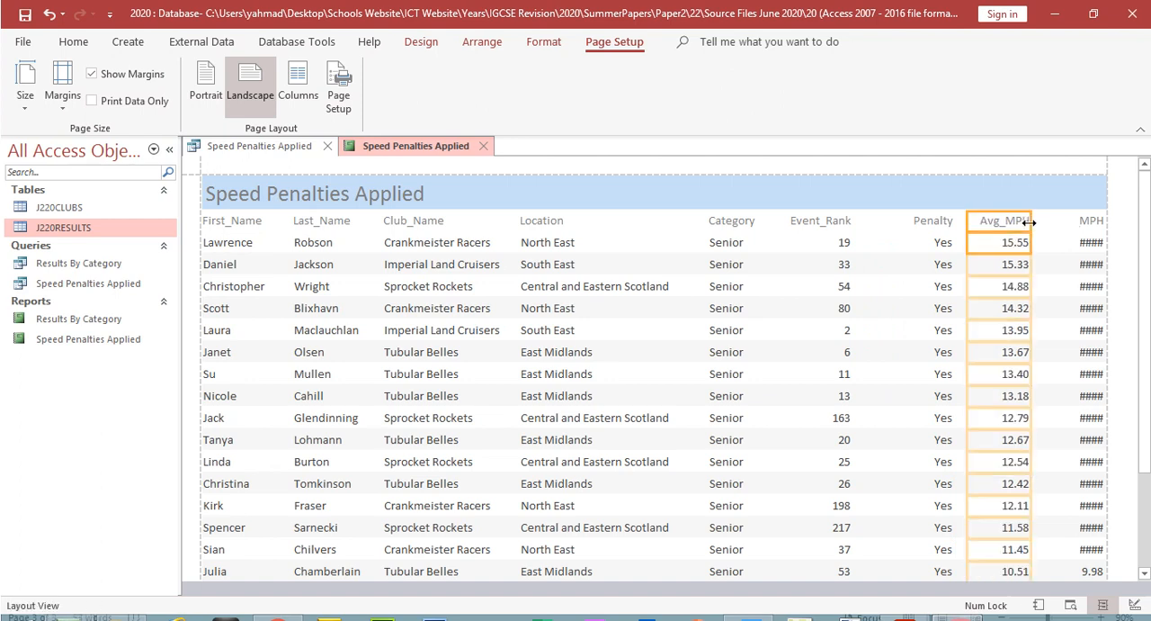
{"action": "left_click", "coordinate": [1084, 225]}
{"action": "left_click", "coordinate": [1084, 244], "text": "shift"}
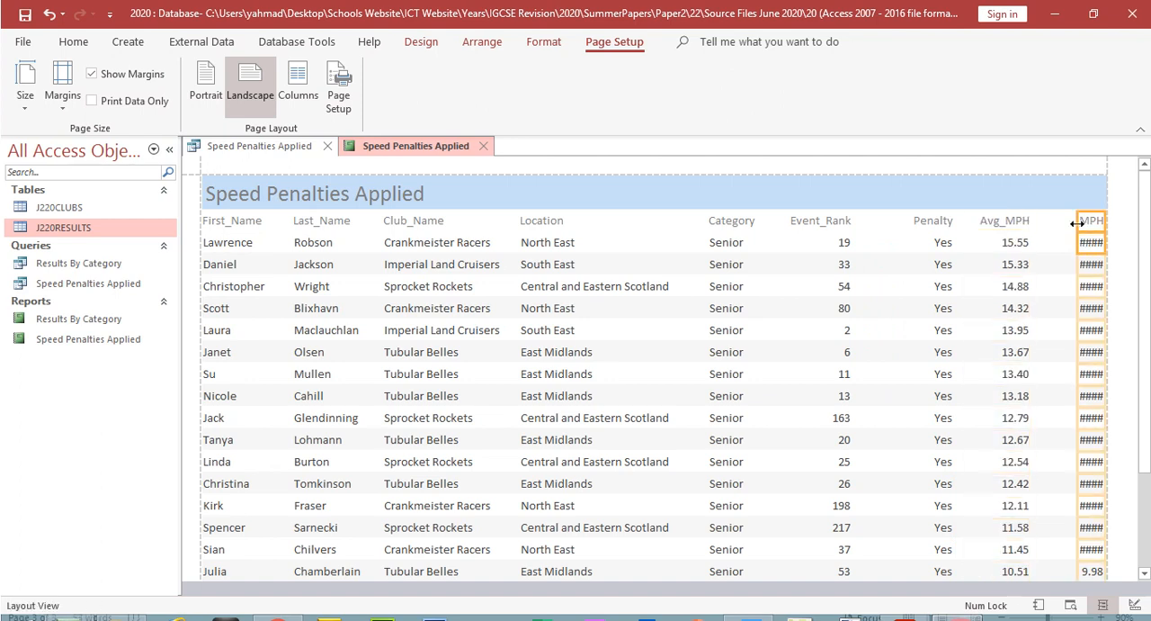
{"action": "left_click_drag", "start_coordinate": [1076, 223], "coordinate": [1041, 235]}
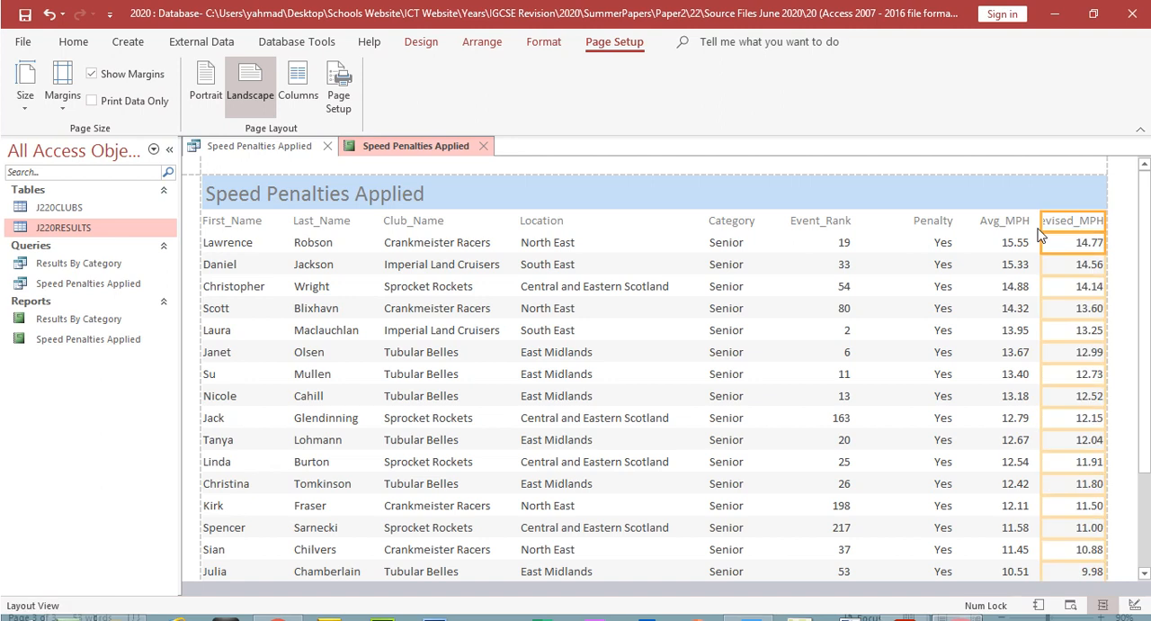
Step: Pull in the right edge of the Avg_MPH column and widen Revised_MPH so its label displays in full
{"action": "left_click", "coordinate": [1024, 224]}
{"action": "left_click", "coordinate": [1024, 247], "text": "shift"}
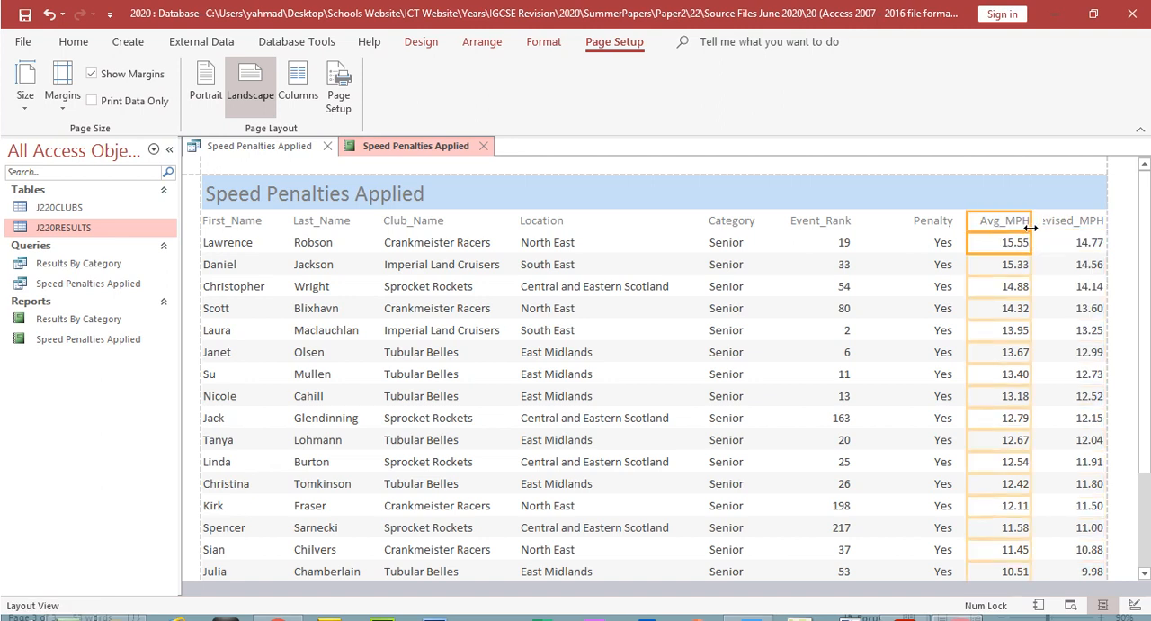
{"action": "mouse_move", "coordinate": [1033, 227]}
{"action": "left_mouse_down"}
{"action": "mouse_move", "coordinate": [1020, 227]}
{"action": "mouse_move", "coordinate": [1030, 225]}
{"action": "left_mouse_up"}
{"action": "left_click", "coordinate": [1048, 224]}
{"action": "left_click", "coordinate": [1057, 242], "text": "shift"}
Step: Bring the right edge of the Penalty column inward to free space before Avg_MPH
{"action": "left_click", "coordinate": [936, 224]}
{"action": "left_click", "coordinate": [944, 244], "text": "shift"}
{"action": "mouse_move", "coordinate": [953, 224]}
{"action": "left_mouse_down"}
{"action": "mouse_move", "coordinate": [886, 224]}
{"action": "mouse_move", "coordinate": [932, 224]}
{"action": "left_mouse_up"}
Step: Shift the Avg_MPH column closer to Penalty and adjust Revised_MPH so its right edge sits inside the page margin
{"action": "left_click", "coordinate": [991, 223]}
{"action": "left_click", "coordinate": [1001, 245], "text": "shift"}
{"action": "left_click", "coordinate": [967, 220], "text": "shift"}
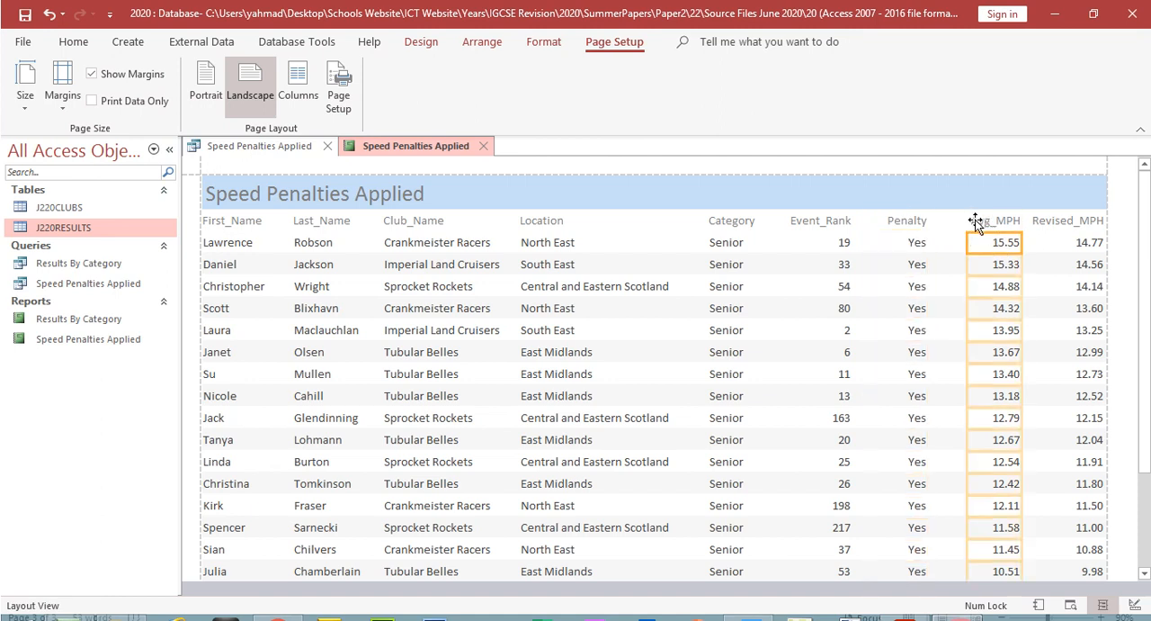
{"action": "left_click", "coordinate": [977, 223], "text": "shift"}
{"action": "left_click_drag", "start_coordinate": [968, 220], "coordinate": [1008, 227]}
{"action": "left_click", "coordinate": [1054, 224]}
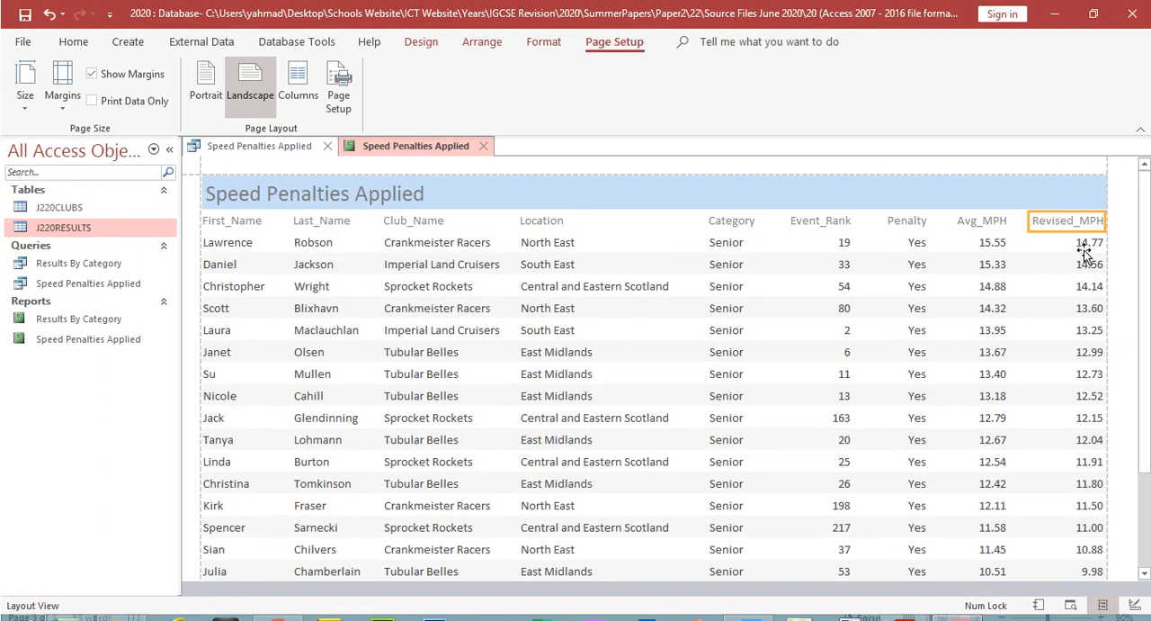
{"action": "left_click", "coordinate": [1084, 244]}
{"action": "left_click_drag", "start_coordinate": [1103, 228], "coordinate": [1097, 225]}
Step: Switch to the question paper PDF and highlight the field order, full display, no grouping and single page requirements
{"action": "left_click", "coordinate": [891, 612]}
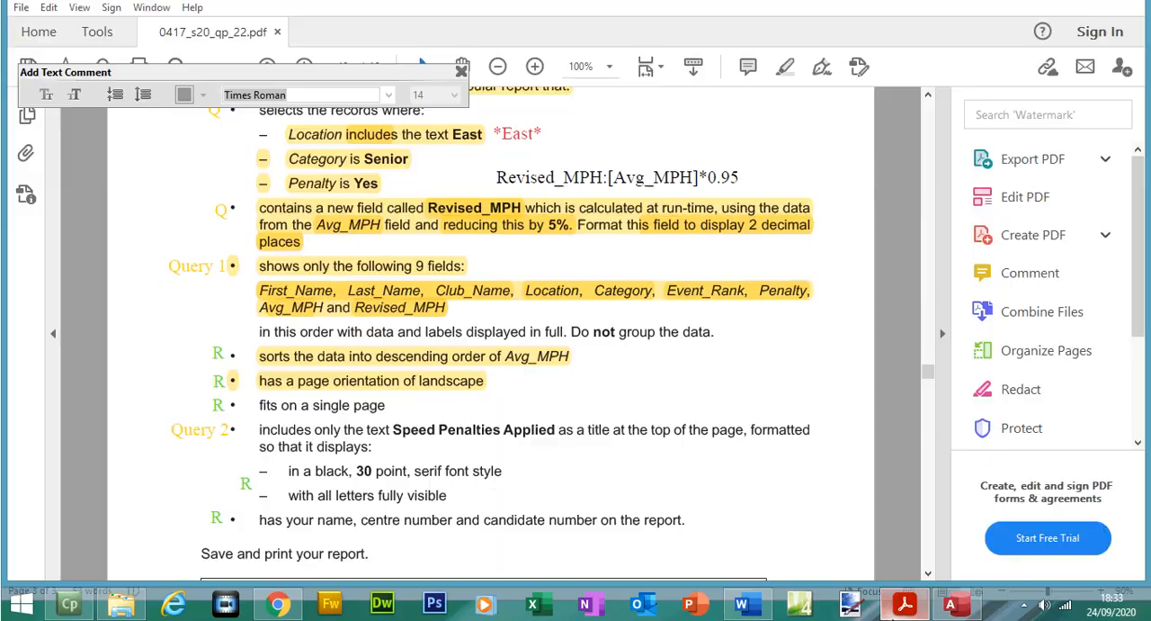
{"action": "left_click_drag", "start_coordinate": [260, 331], "coordinate": [704, 331]}
{"action": "left_click", "coordinate": [785, 92]}
{"action": "left_click_drag", "start_coordinate": [261, 409], "coordinate": [372, 408]}
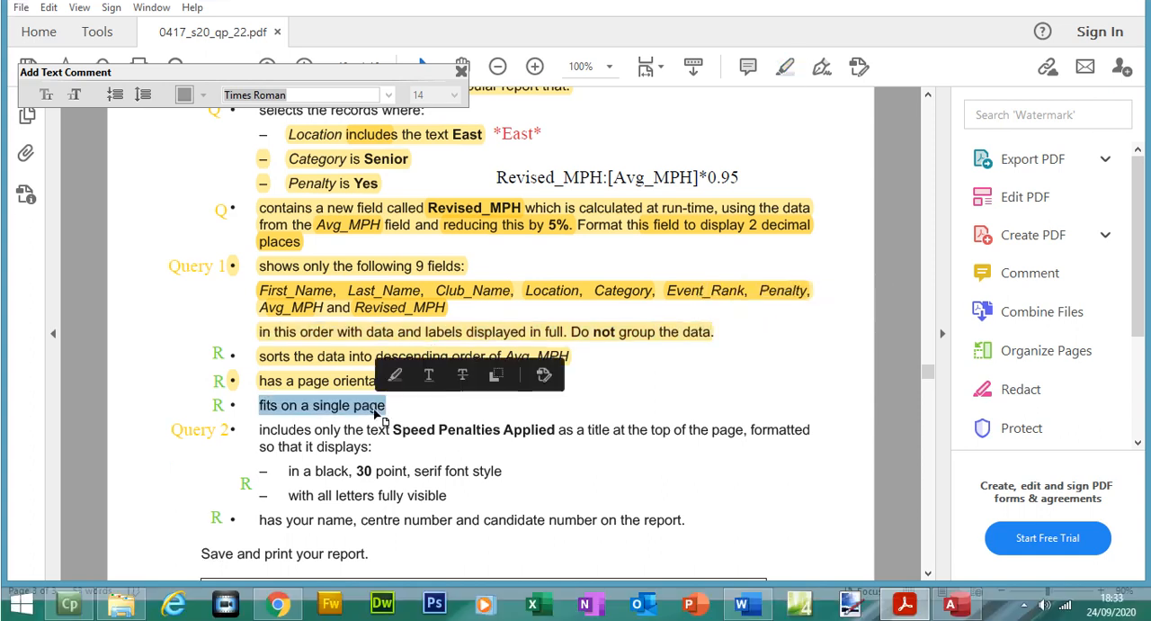
{"action": "left_click", "coordinate": [785, 66]}
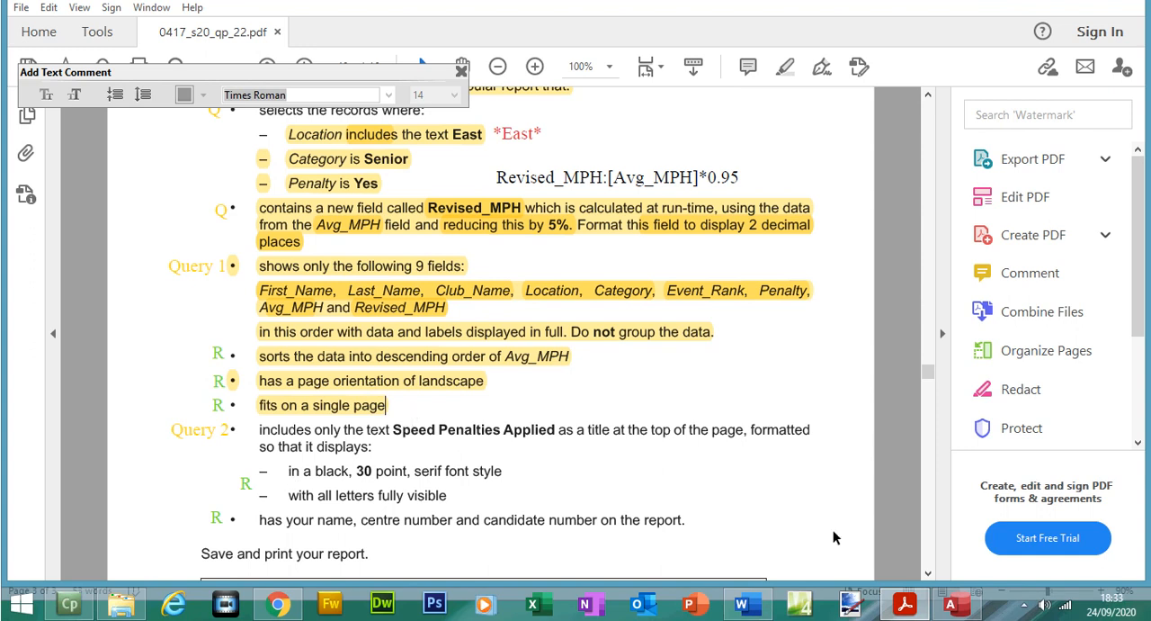
Step: Return to the Access report and extend the left edge of the Revised_MPH column so its label displays in full
{"action": "left_click", "coordinate": [951, 603]}
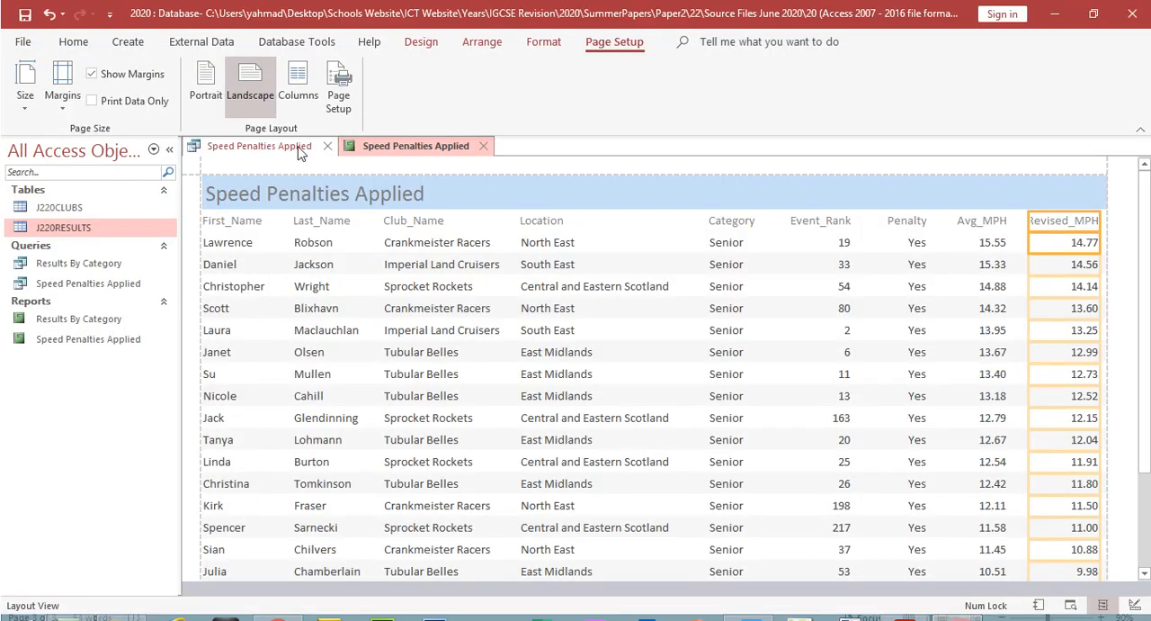
{"action": "left_click", "coordinate": [881, 387]}
{"action": "left_click", "coordinate": [1069, 227]}
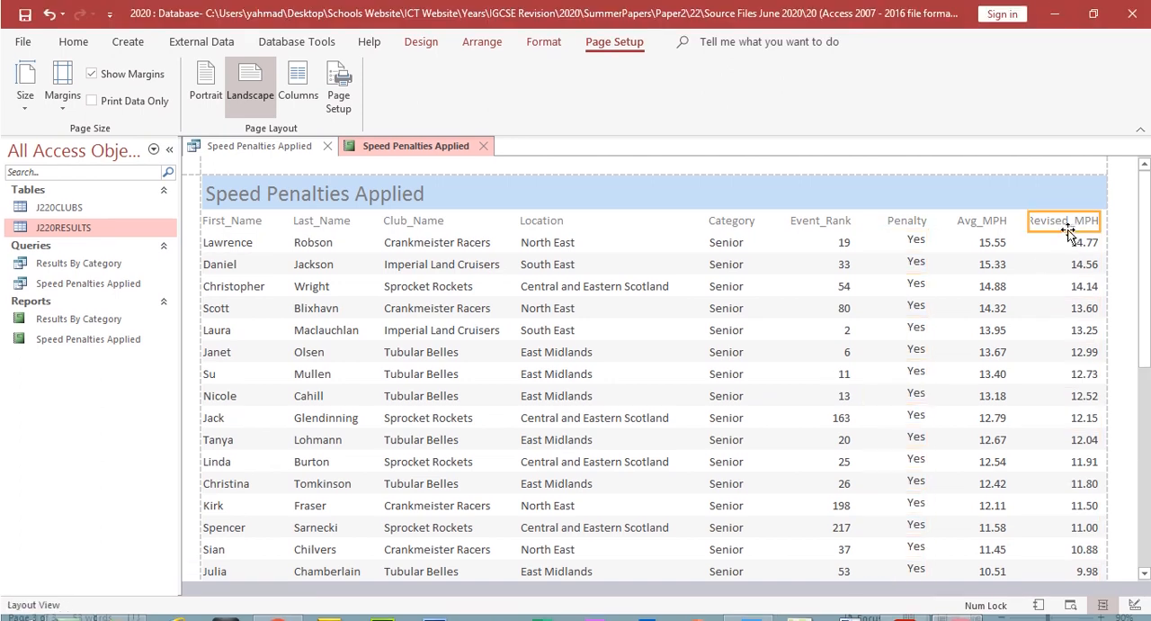
{"action": "left_click", "coordinate": [1040, 234]}
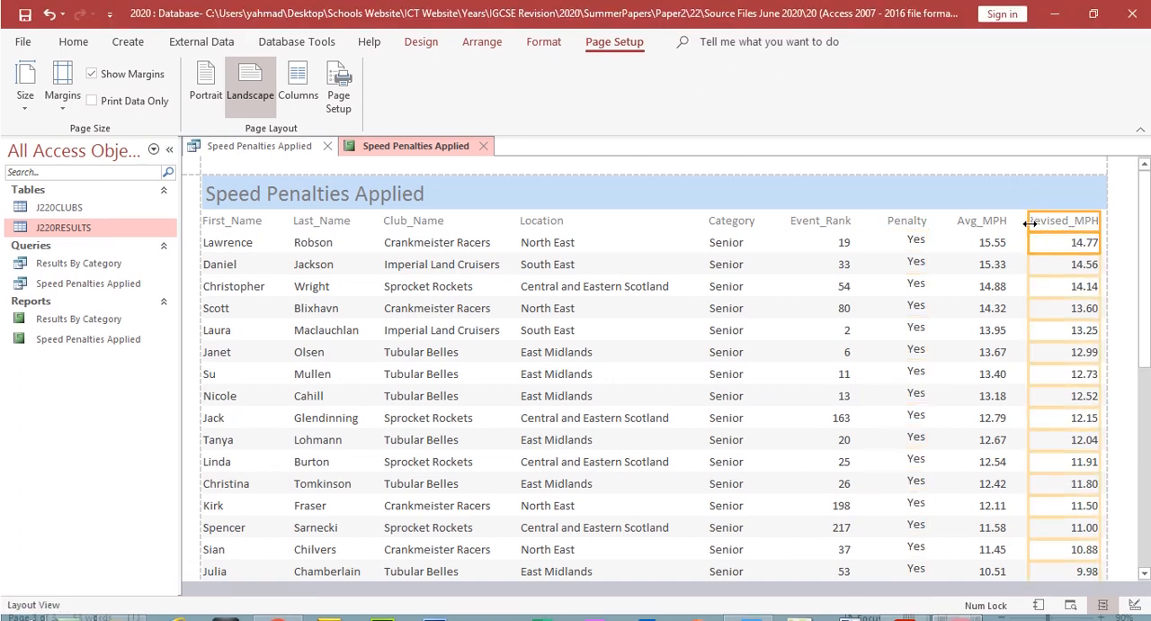
{"action": "left_click_drag", "start_coordinate": [1030, 222], "coordinate": [1021, 223]}
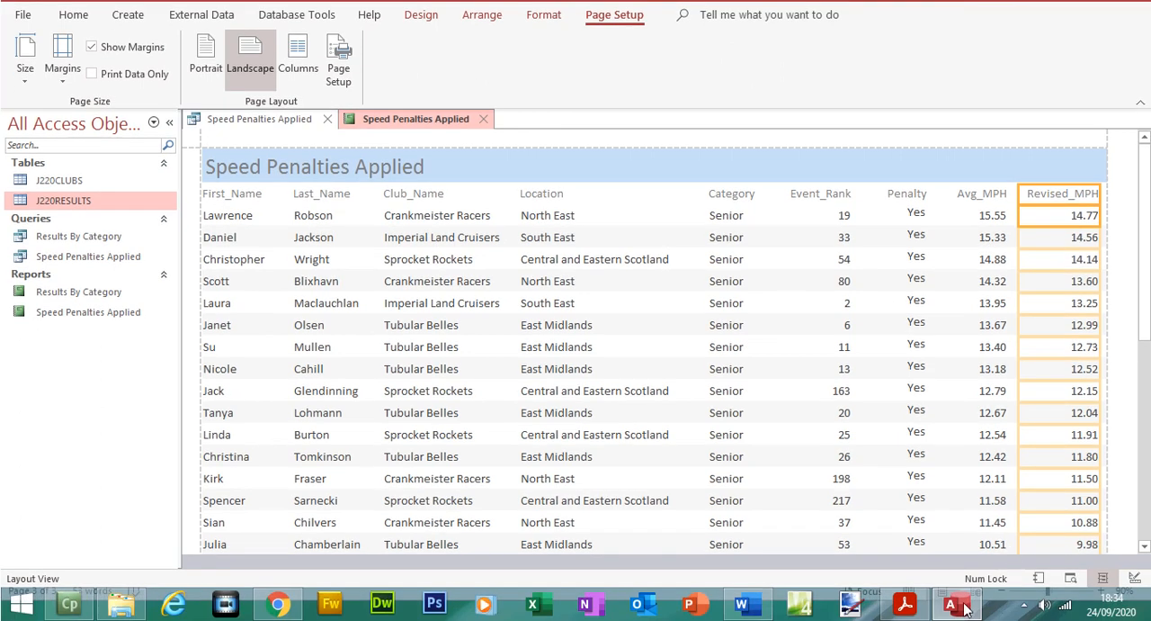
Step: Compare the field order in the question paper PDF with the column order in the Speed Penalties Applied report
{"action": "left_click", "coordinate": [904, 605]}
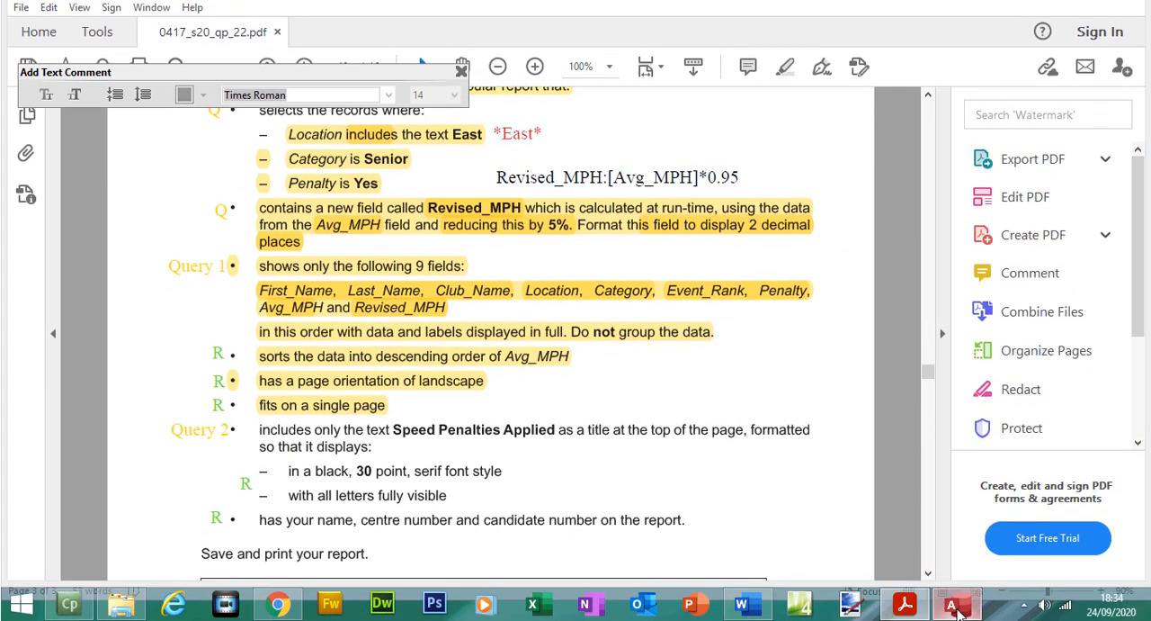
{"action": "left_click", "coordinate": [956, 613]}
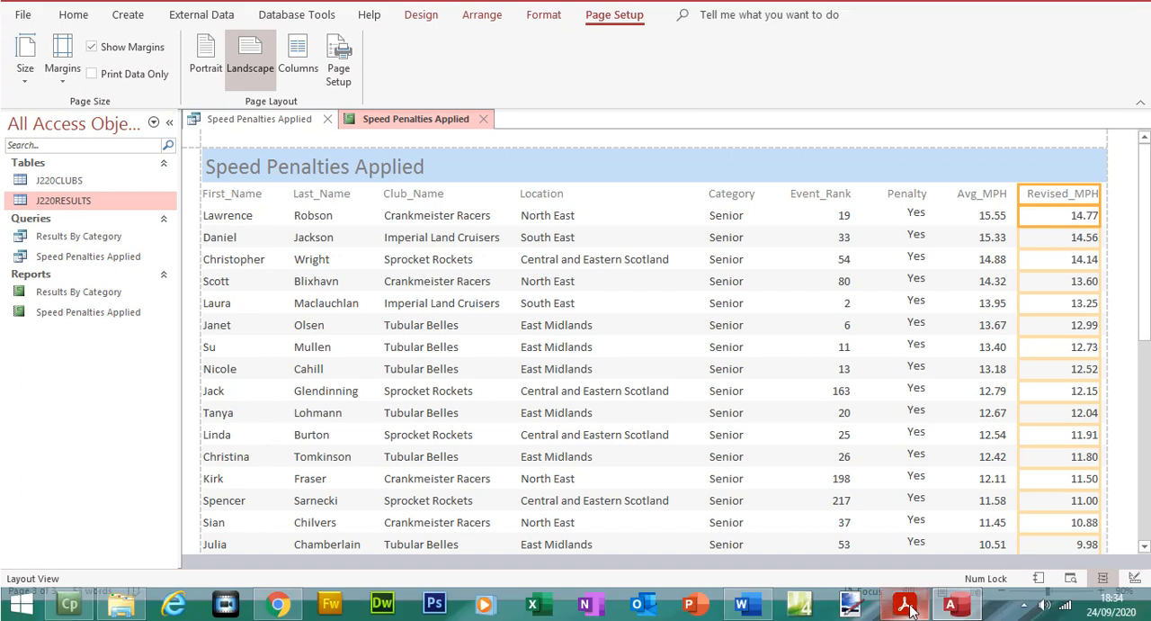
{"action": "left_click", "coordinate": [907, 617]}
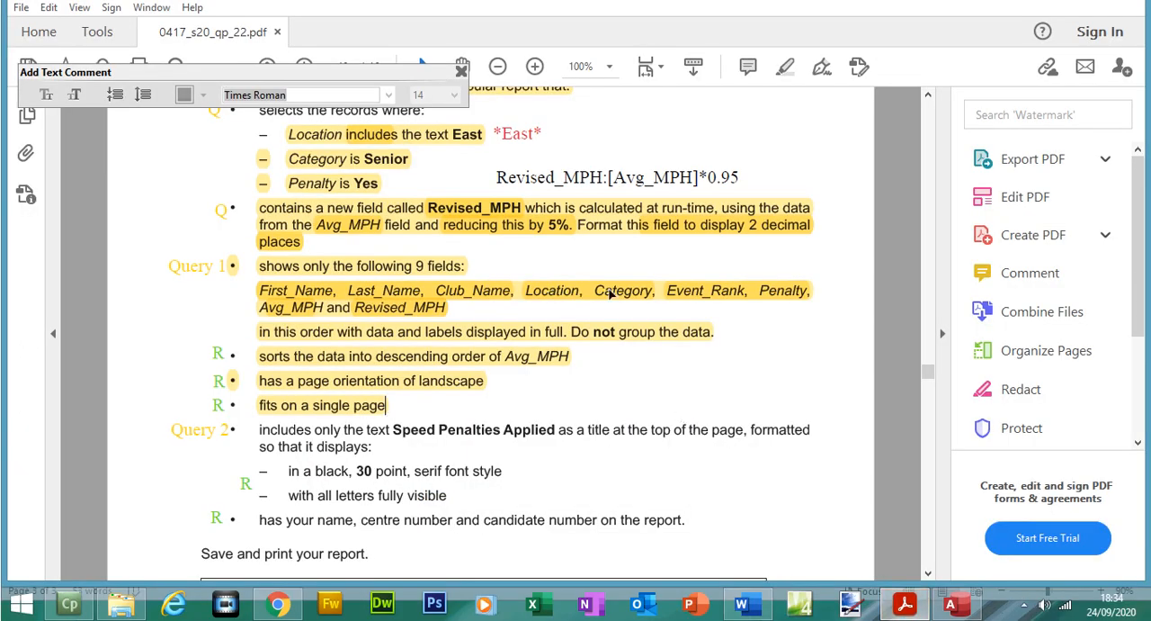
{"action": "left_click", "coordinate": [890, 608]}
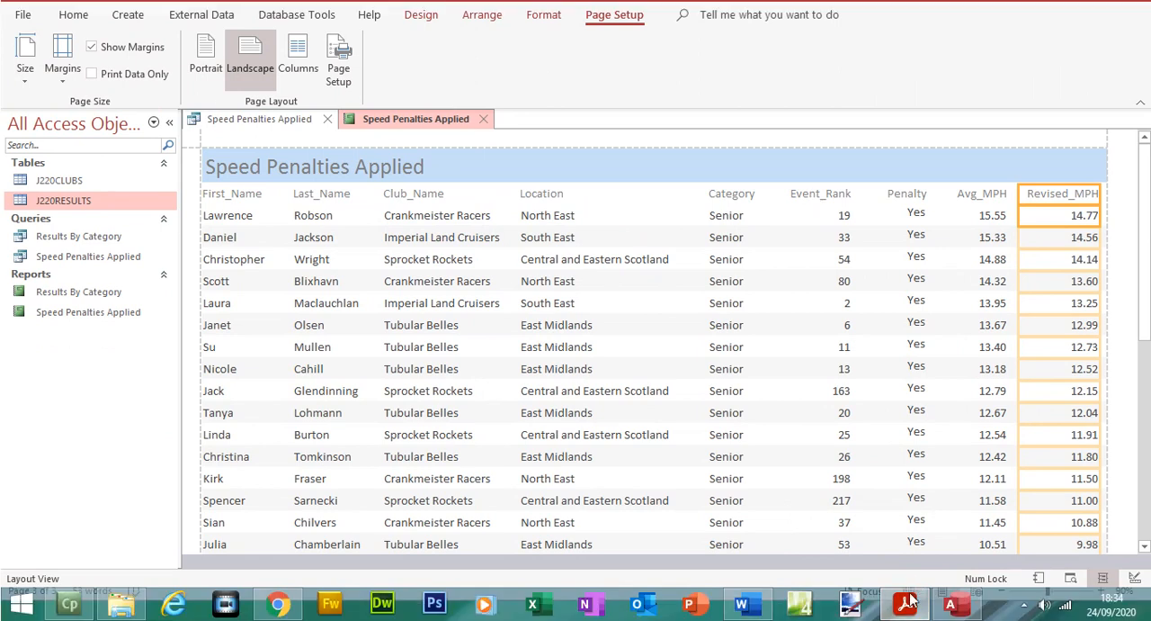
{"action": "left_click", "coordinate": [905, 612]}
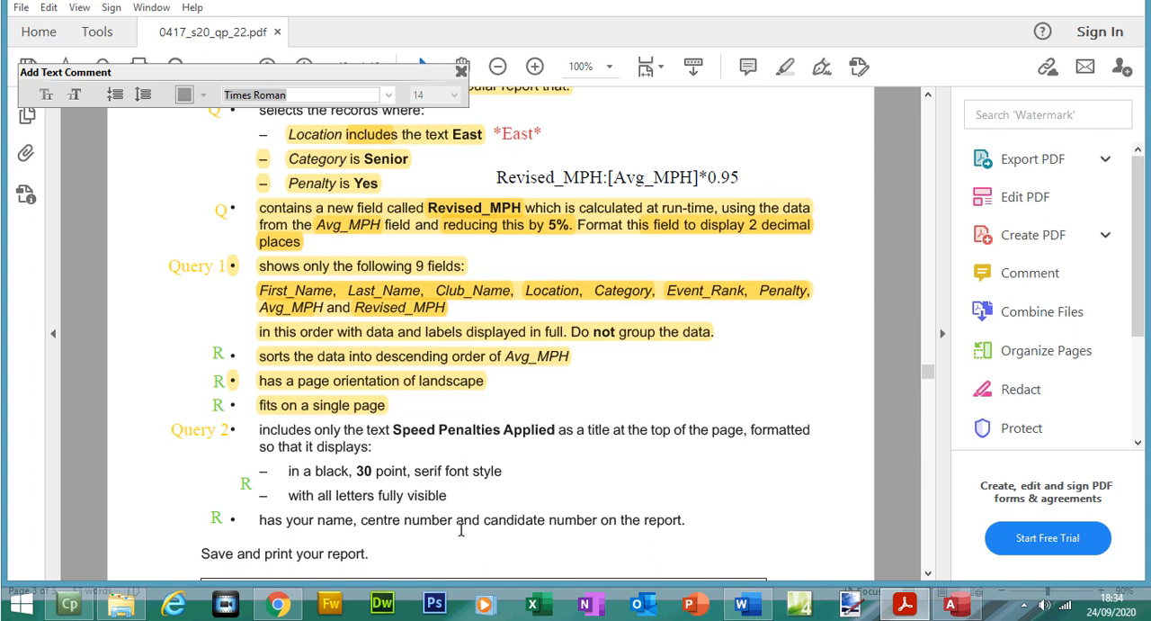
Step: Open the Access report in Design View and set the Speed Penalties Applied title's font colour to black
{"action": "left_click", "coordinate": [936, 614]}
{"action": "left_click", "coordinate": [74, 15]}
{"action": "left_click", "coordinate": [24, 106]}
{"action": "left_click", "coordinate": [83, 261]}
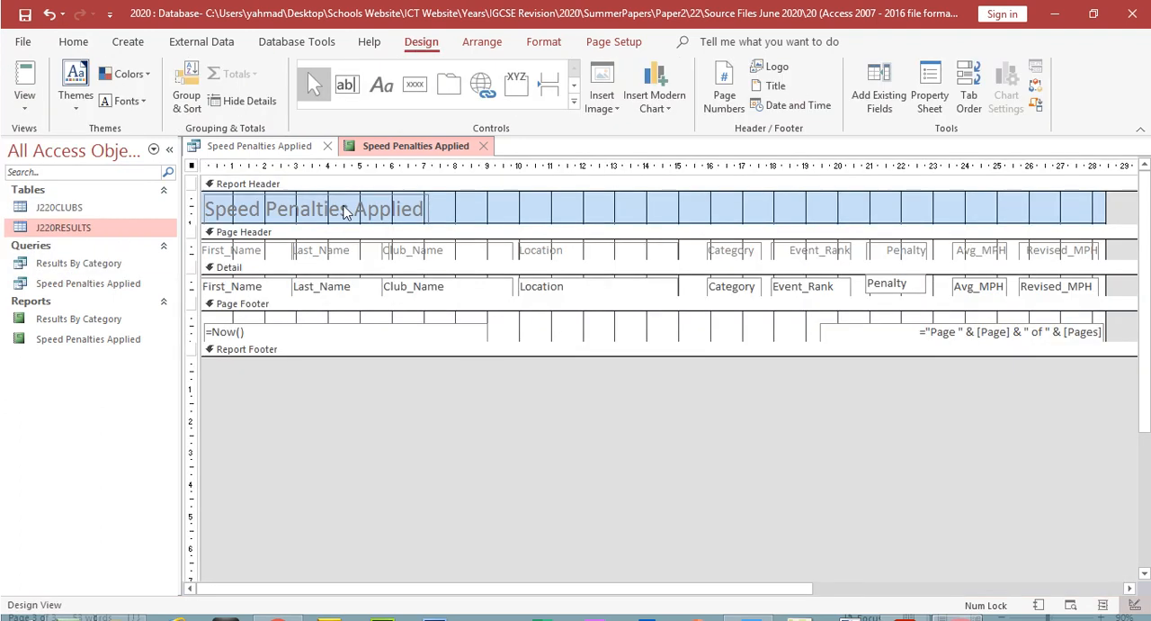
{"action": "double_click", "coordinate": [344, 211]}
{"action": "double_click", "coordinate": [344, 209]}
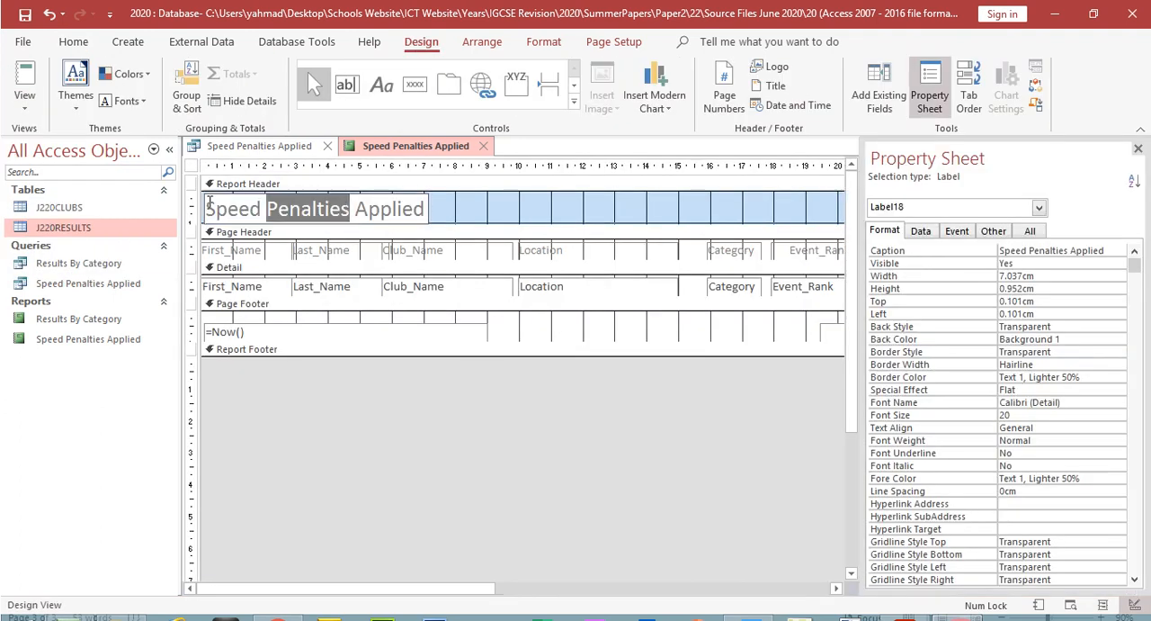
{"action": "left_click_drag", "start_coordinate": [209, 201], "coordinate": [478, 221]}
{"action": "left_click", "coordinate": [904, 604]}
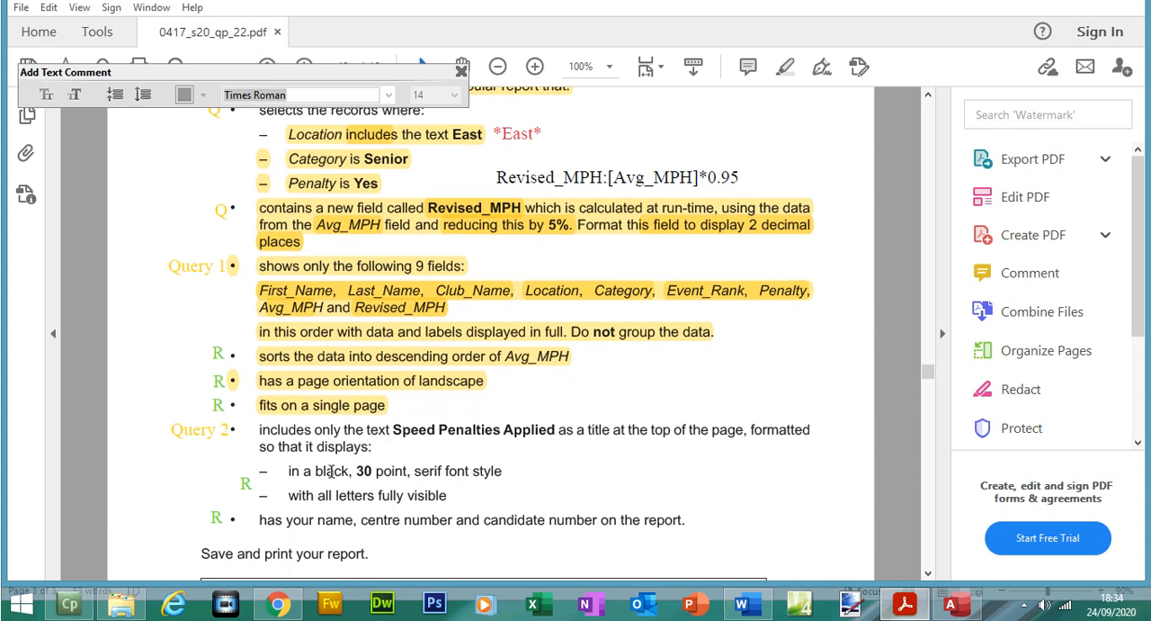
{"action": "left_click", "coordinate": [951, 603]}
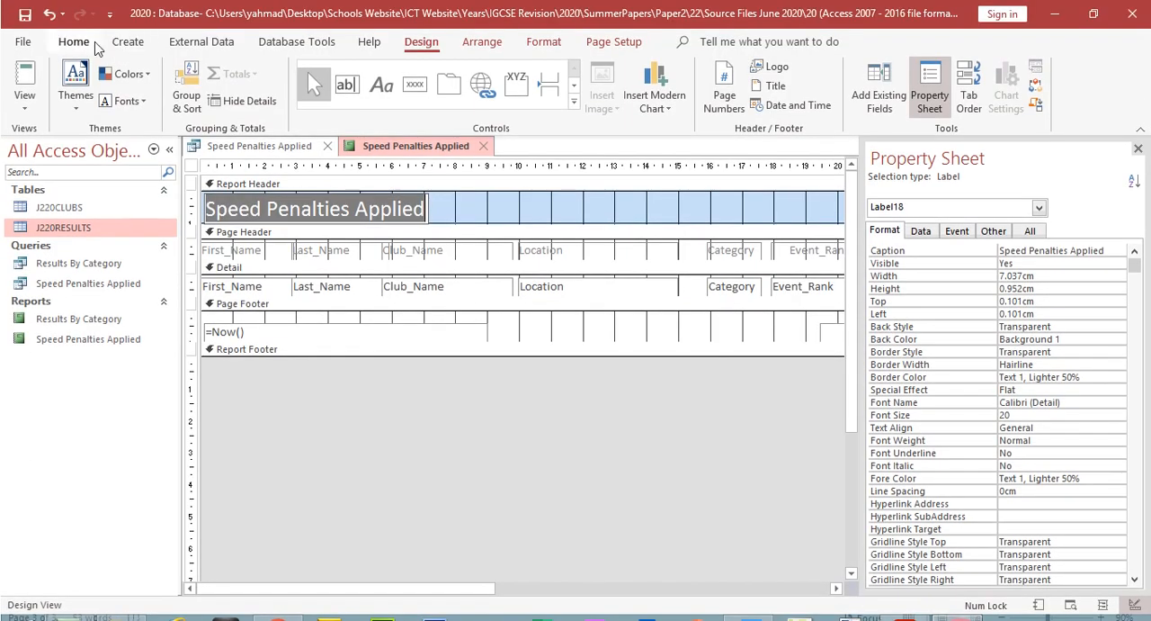
{"action": "left_click", "coordinate": [76, 43]}
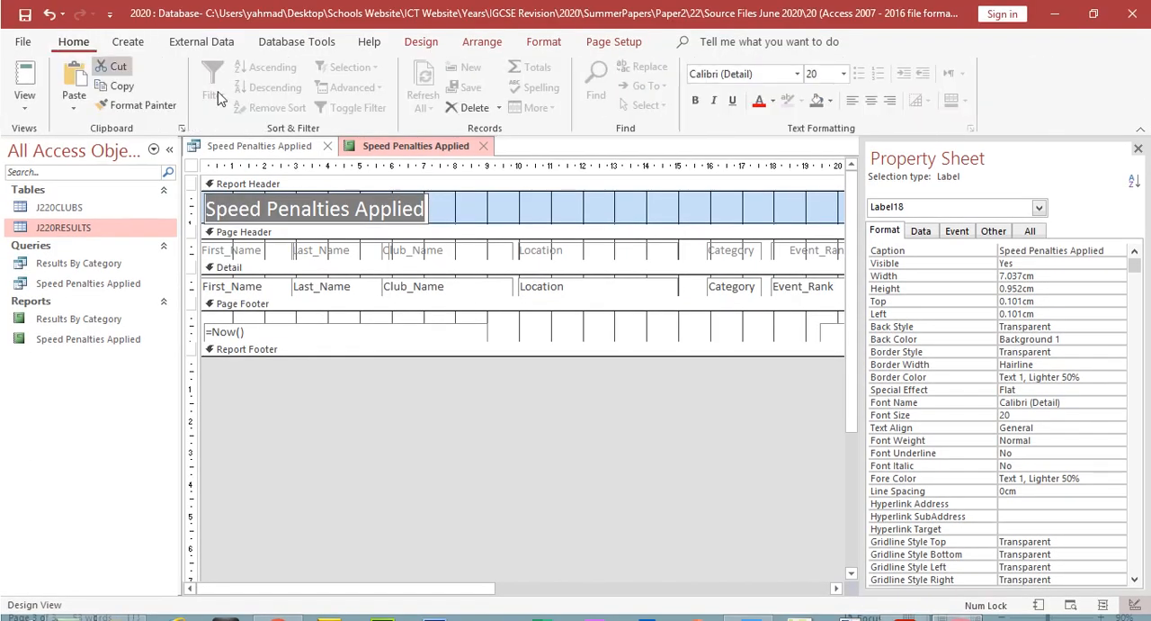
{"action": "left_click", "coordinate": [772, 100]}
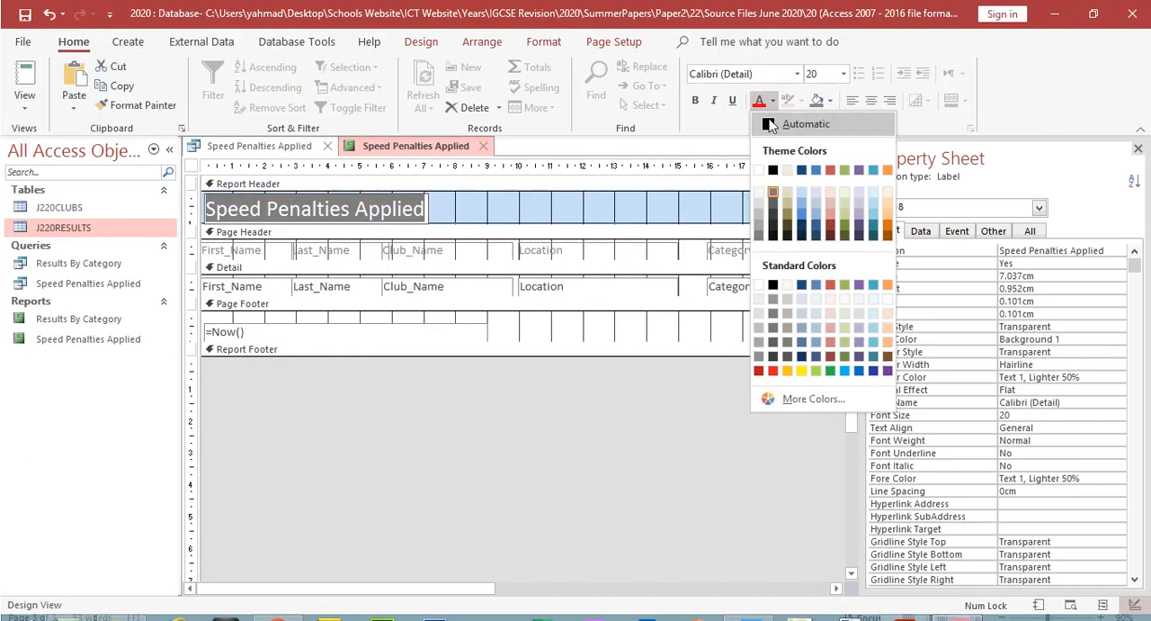
{"action": "left_click", "coordinate": [781, 168]}
Step: Format the report title as 30 point Times New Roman
{"action": "left_click", "coordinate": [845, 75]}
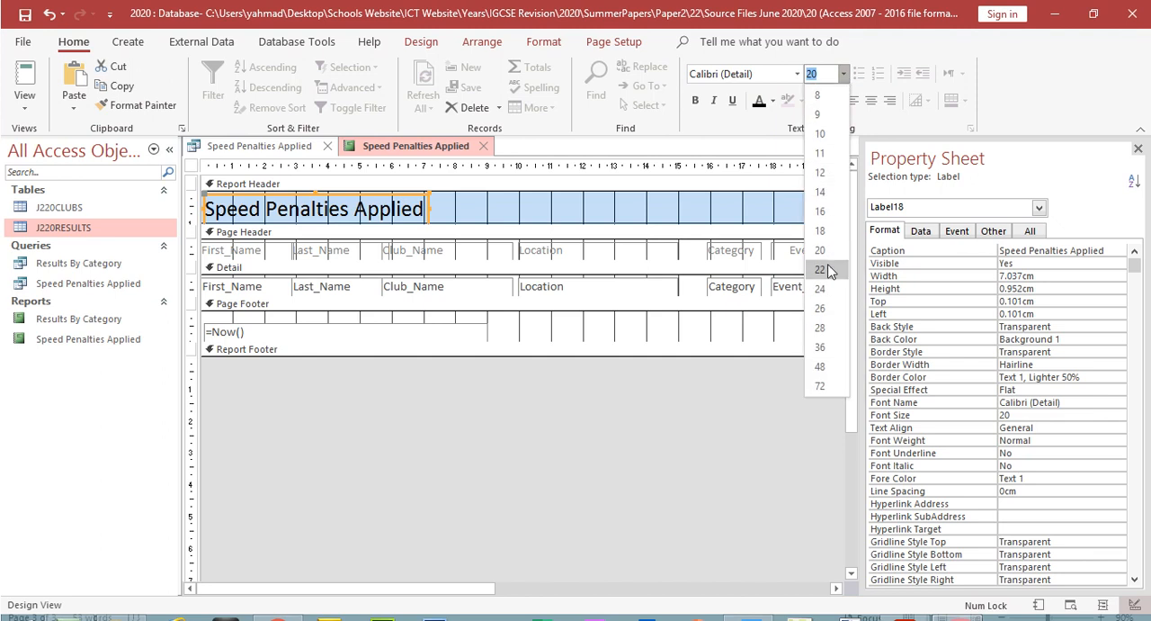
{"action": "left_click", "coordinate": [798, 75]}
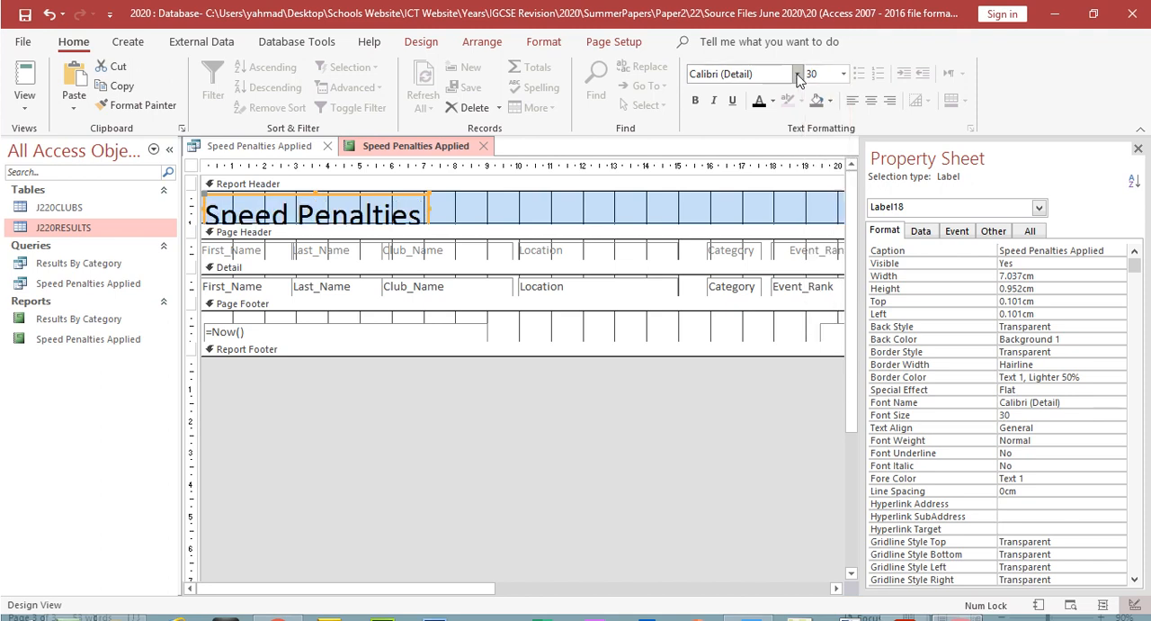
{"action": "type", "text": "Times New Roman"}
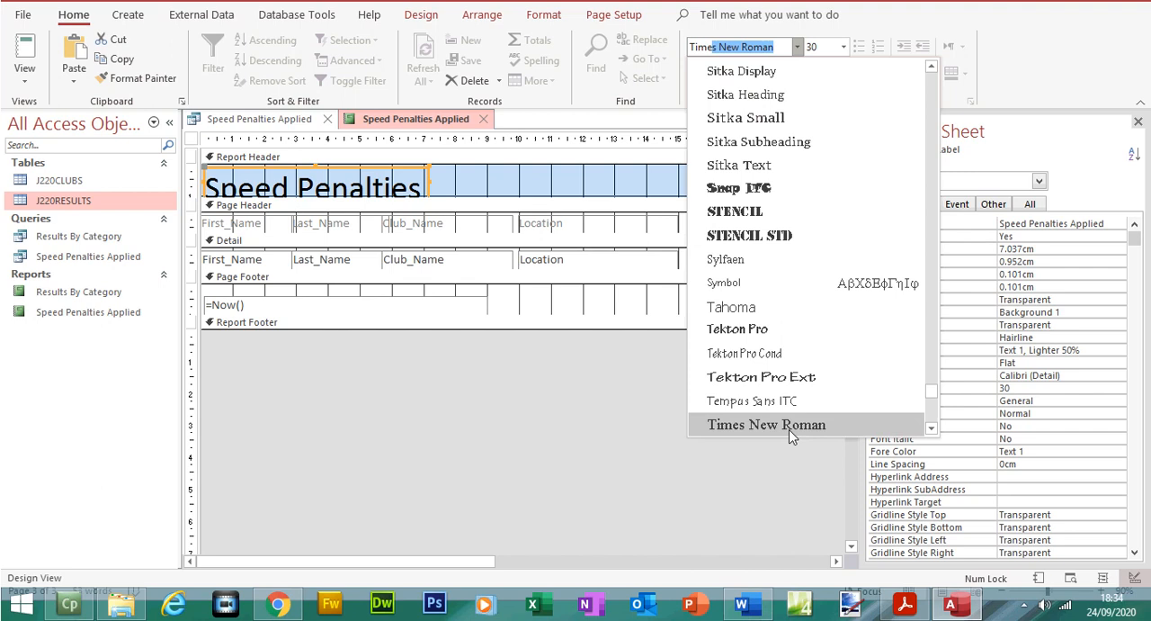
{"action": "left_click", "coordinate": [792, 425]}
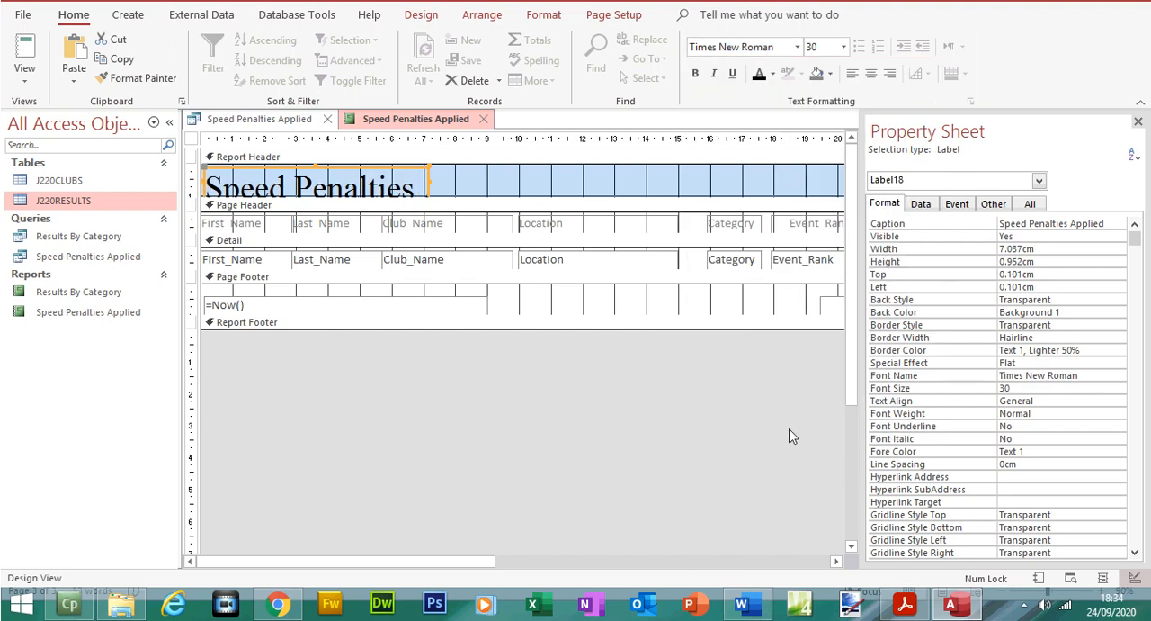
Step: Deepen the report header and enlarge the title label to about 12.8 cm by 1.3 cm so all letters fit
{"action": "left_click_drag", "start_coordinate": [501, 197], "coordinate": [500, 214]}
{"action": "left_click_drag", "start_coordinate": [427, 225], "coordinate": [444, 236]}
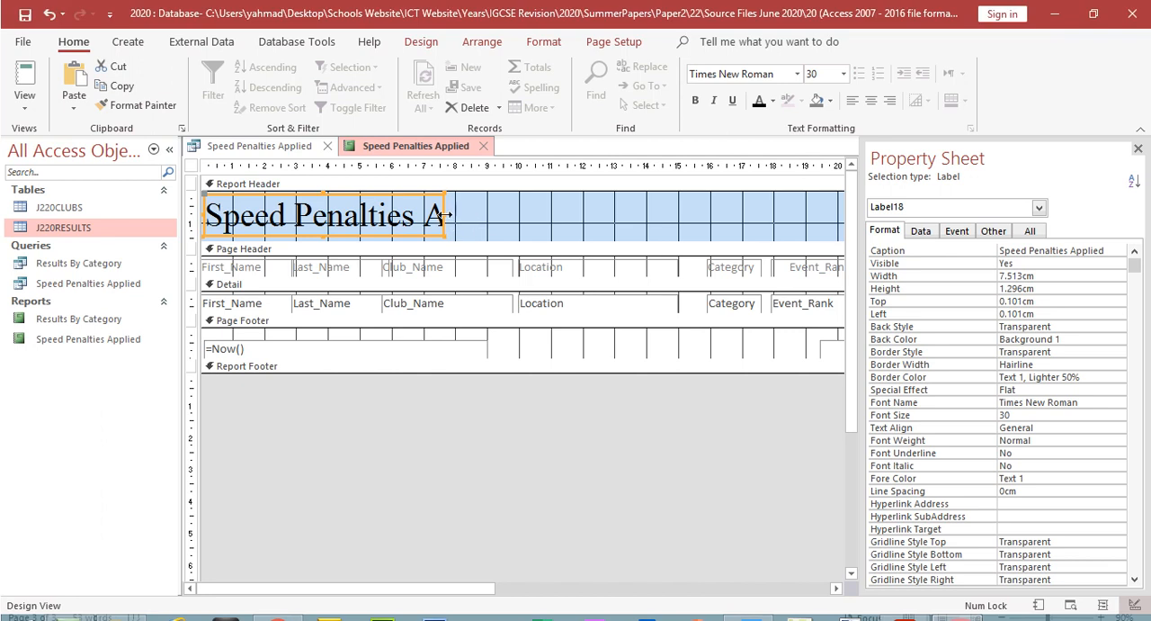
{"action": "left_click_drag", "start_coordinate": [445, 188], "coordinate": [615, 190]}
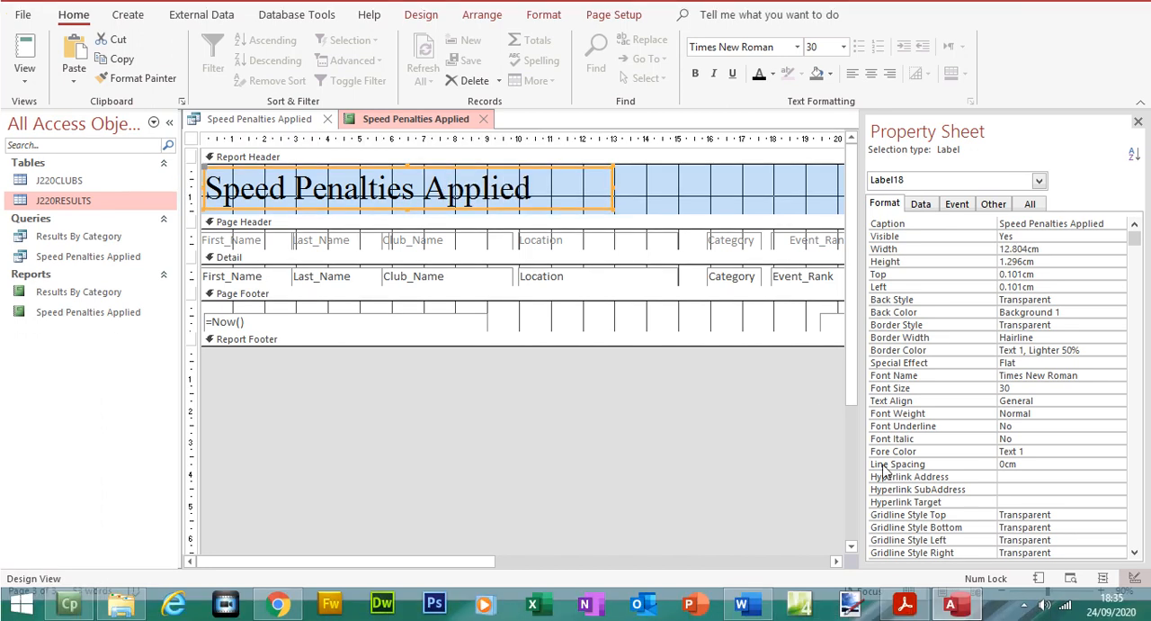
Step: Switch to the question paper PDF and highlight the title formatting and the name, centre number and candidate number requirements
{"action": "left_click", "coordinate": [905, 603]}
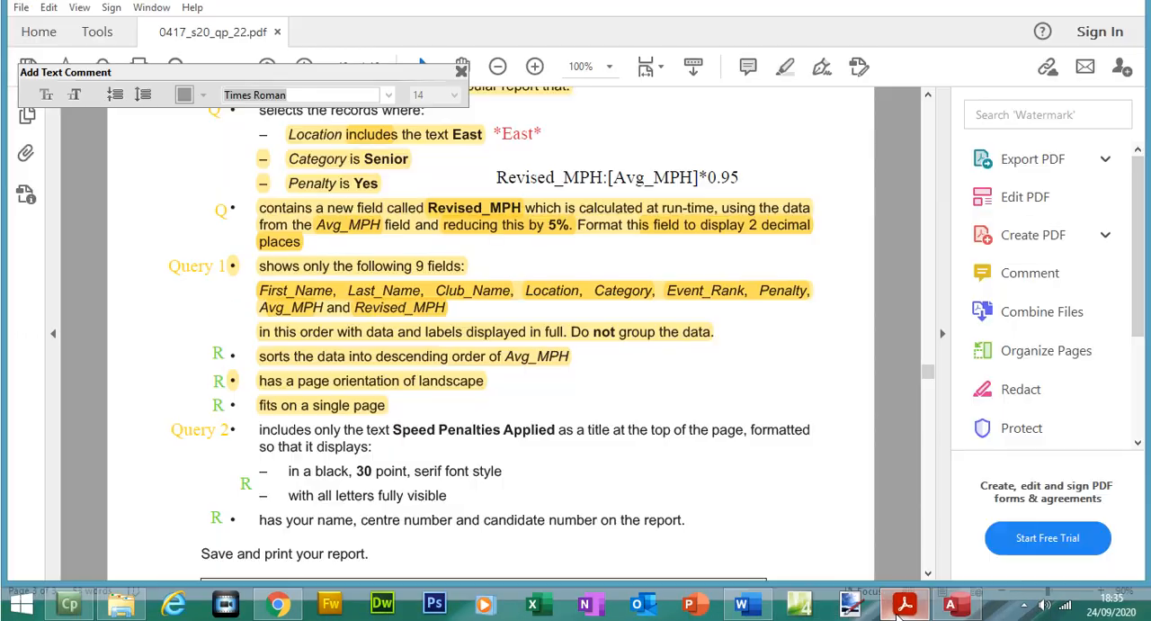
{"action": "left_click_drag", "start_coordinate": [259, 430], "coordinate": [436, 500]}
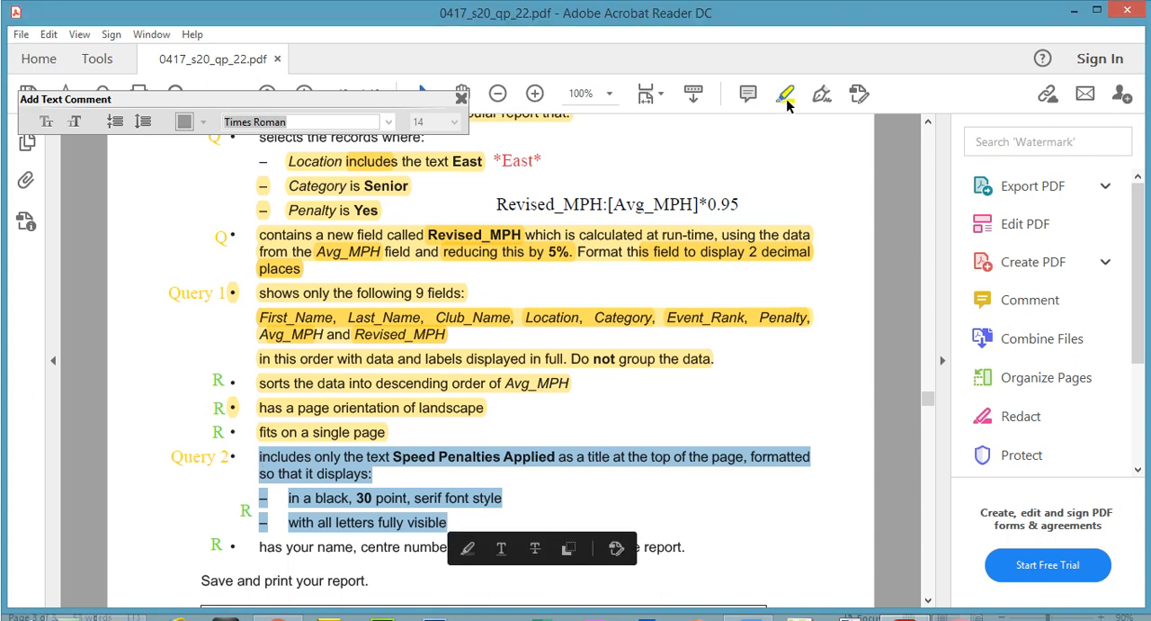
{"action": "left_click", "coordinate": [786, 68]}
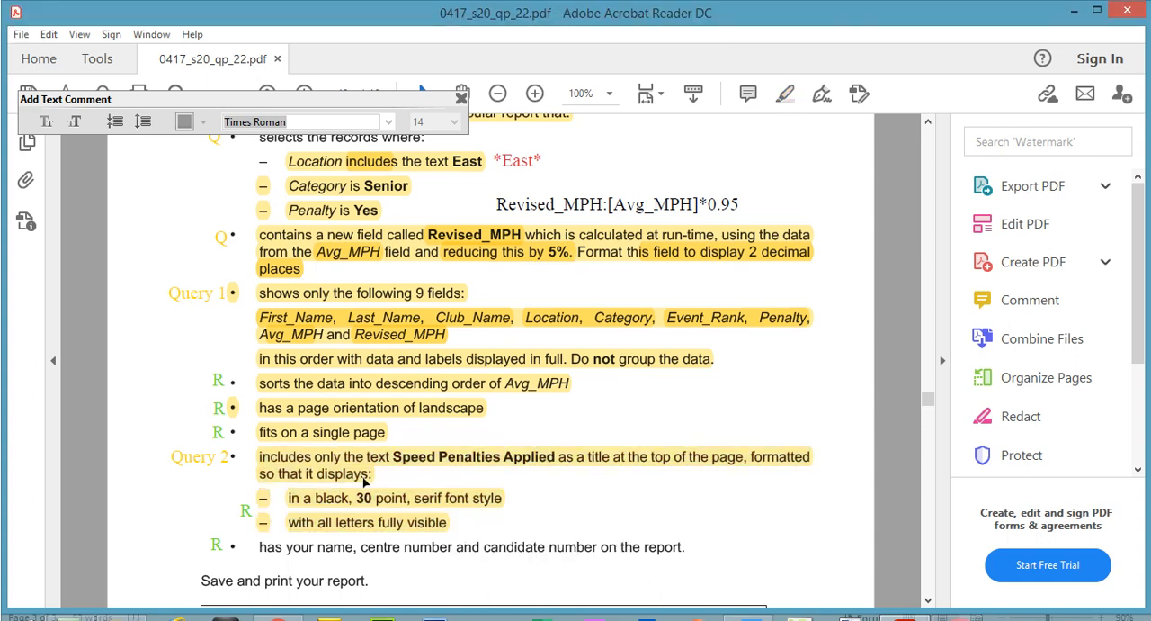
{"action": "left_click_drag", "start_coordinate": [259, 519], "coordinate": [702, 531]}
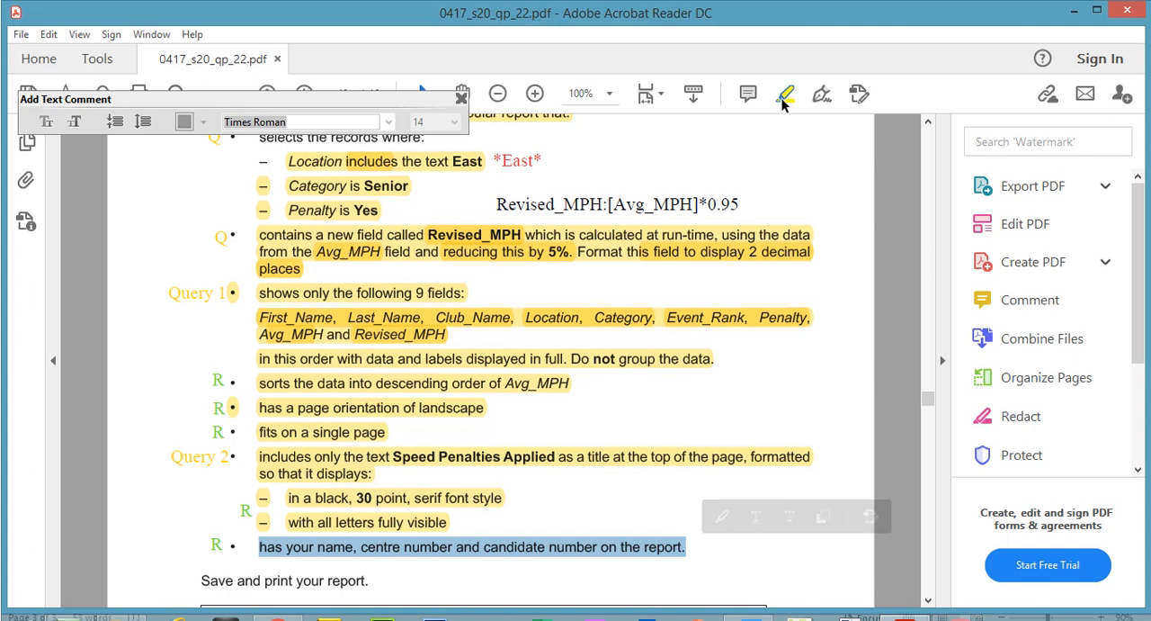
{"action": "left_click", "coordinate": [781, 70]}
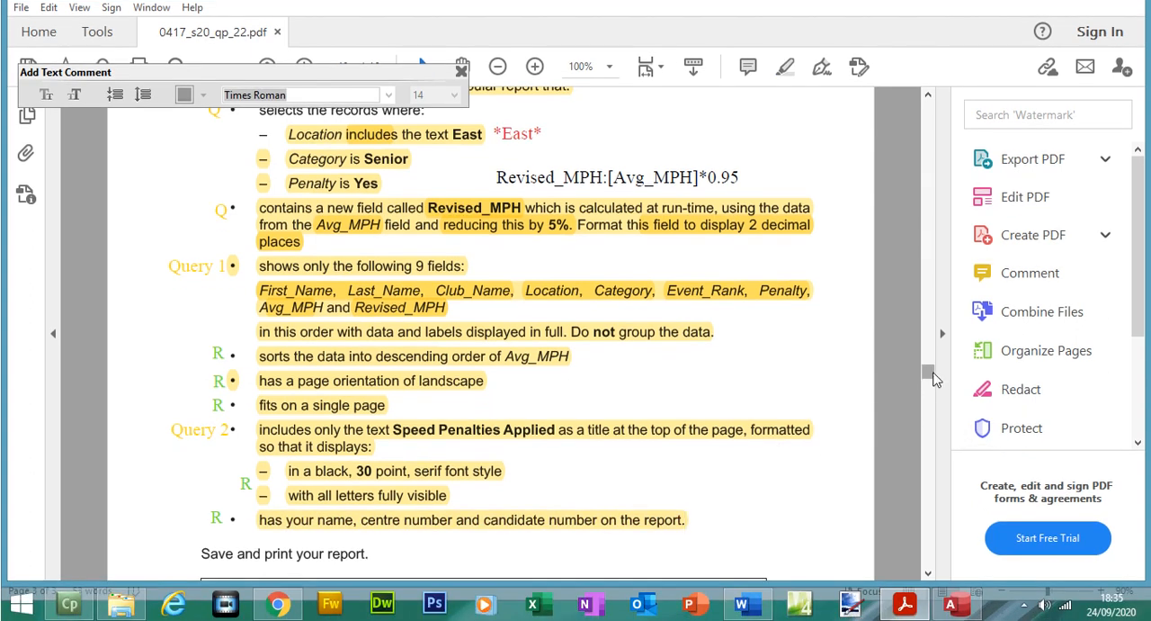
{"action": "left_click_drag", "start_coordinate": [931, 399], "coordinate": [933, 406]}
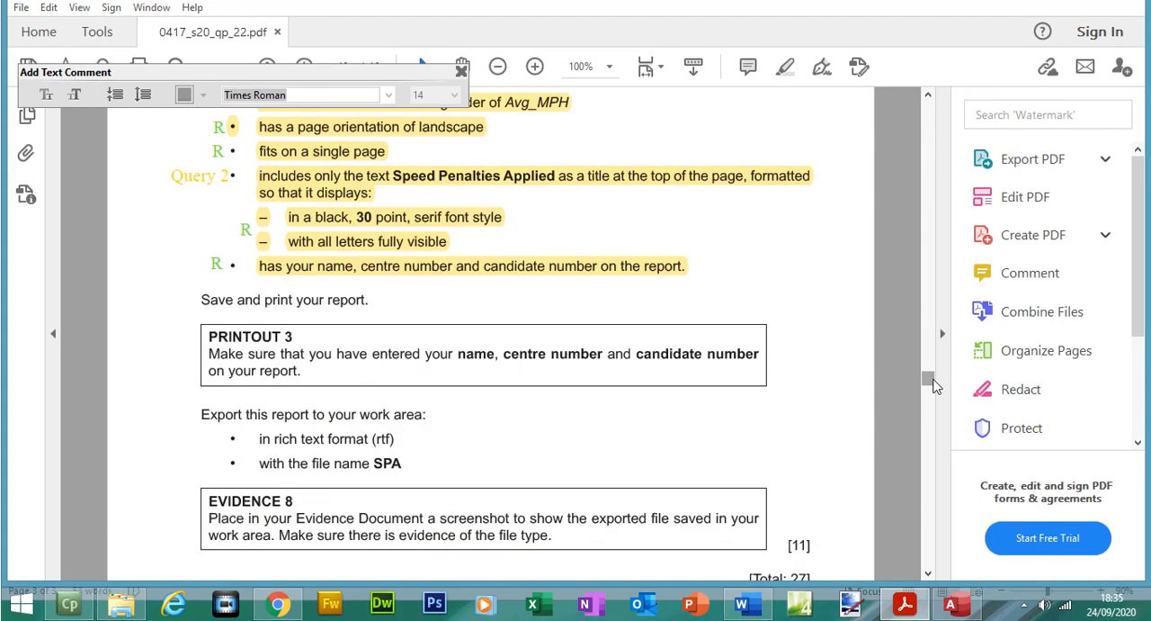
Step: Return to Access and add a label in the report header, right of the title, containing the candidate's name, centre number and candidate number
{"action": "left_click", "coordinate": [950, 604]}
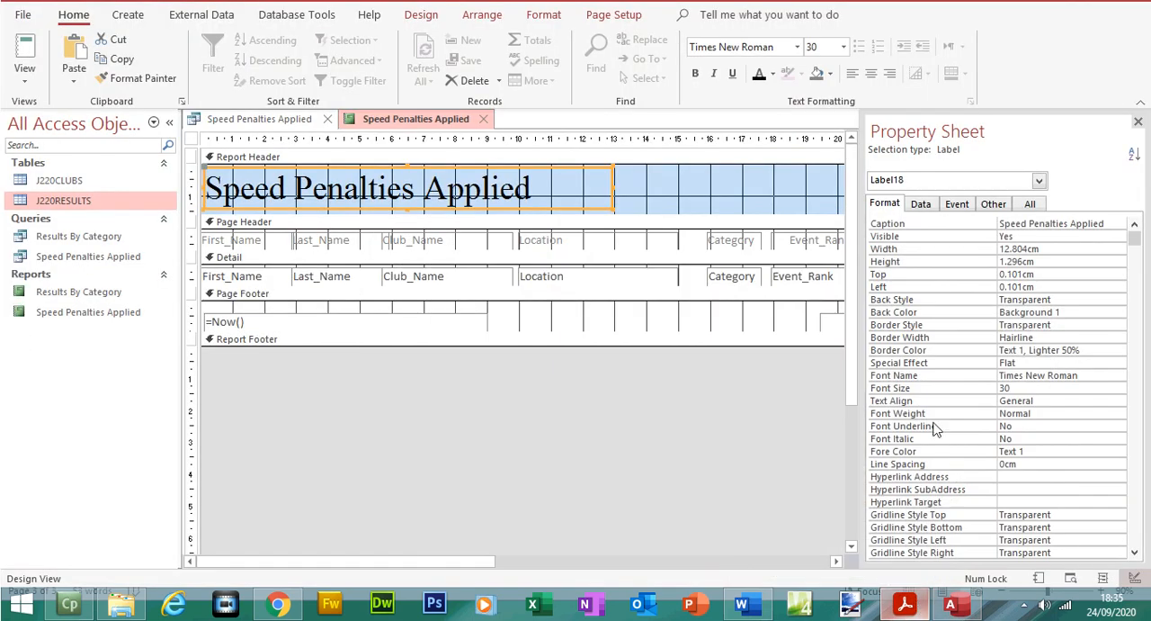
{"action": "left_click", "coordinate": [1135, 150]}
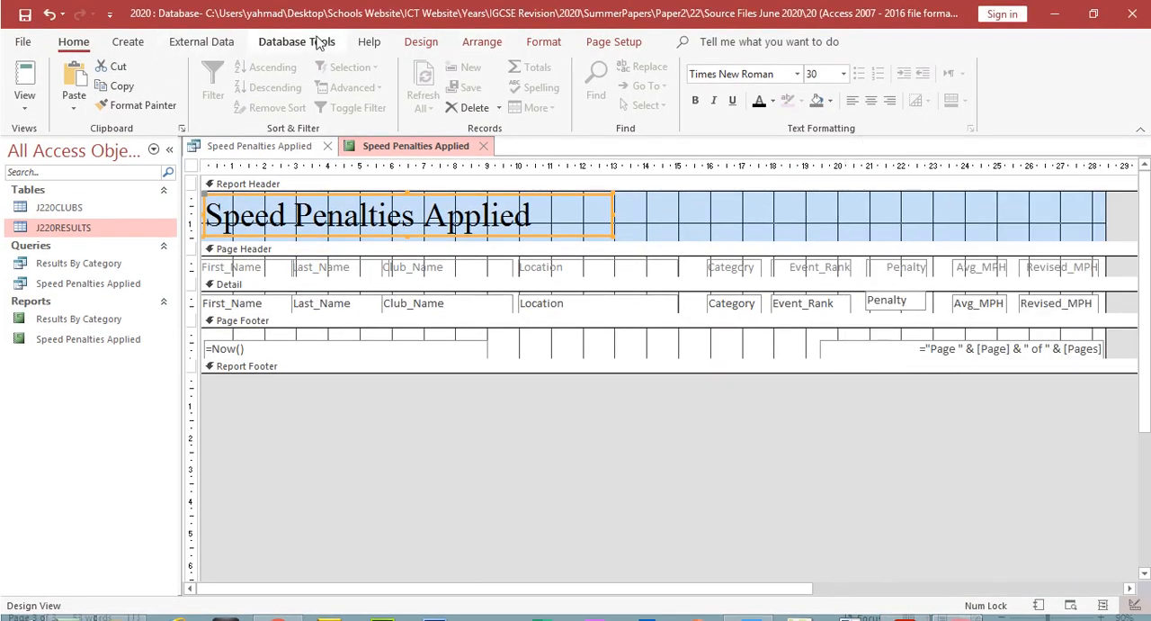
{"action": "left_click", "coordinate": [421, 43]}
{"action": "left_click", "coordinate": [382, 85]}
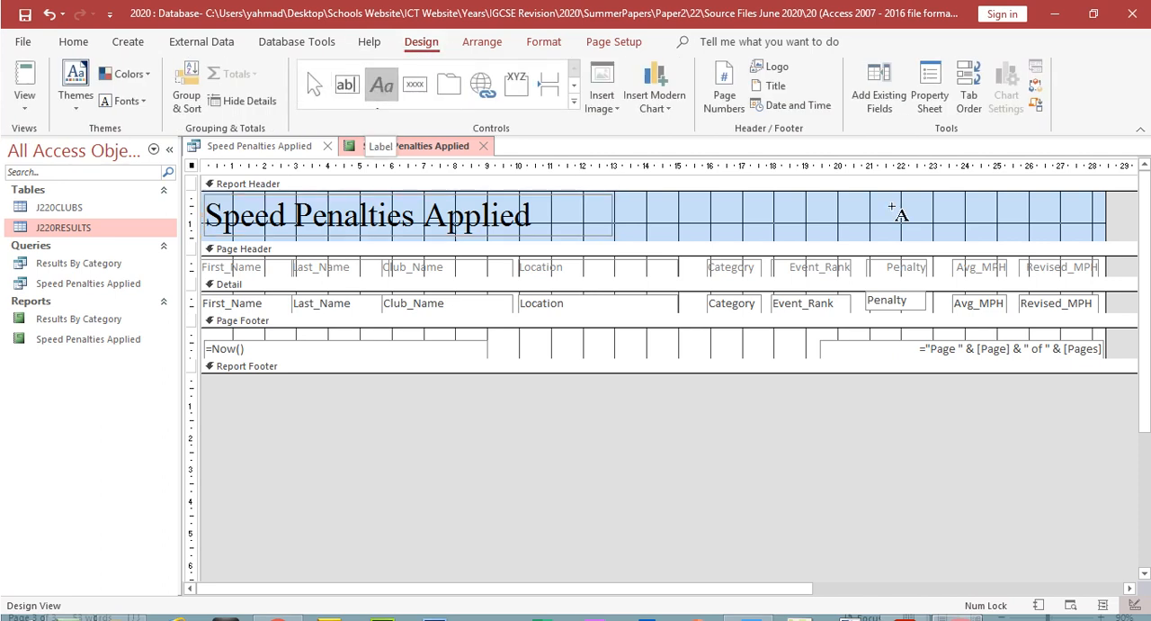
{"action": "left_click_drag", "start_coordinate": [963, 205], "coordinate": [1033, 216]}
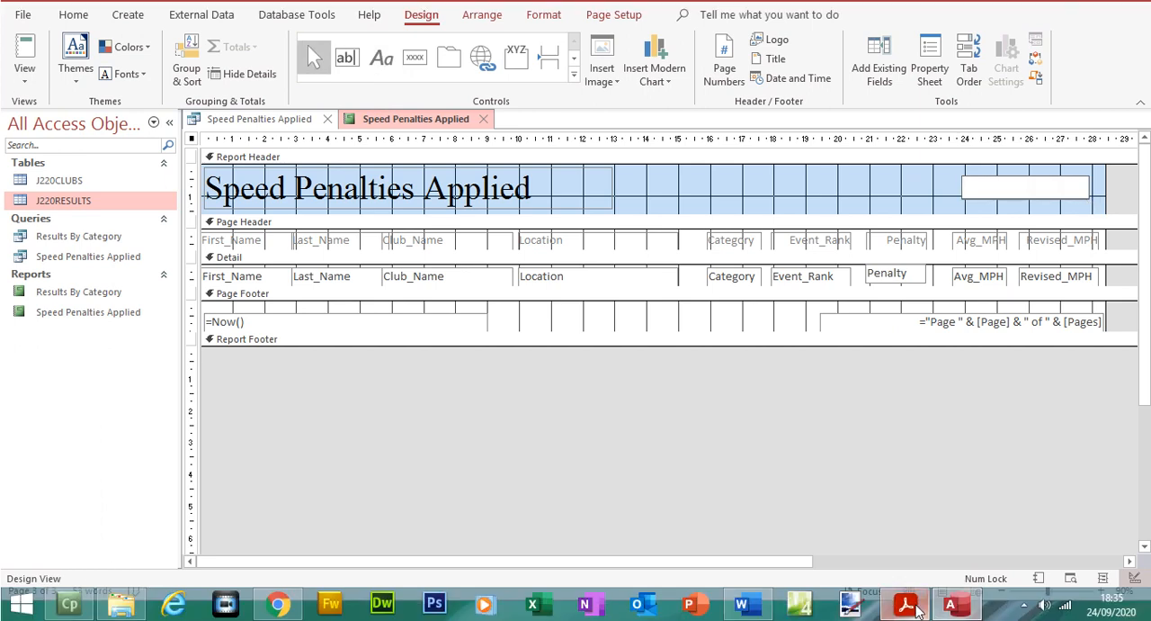
{"action": "left_click", "coordinate": [909, 607]}
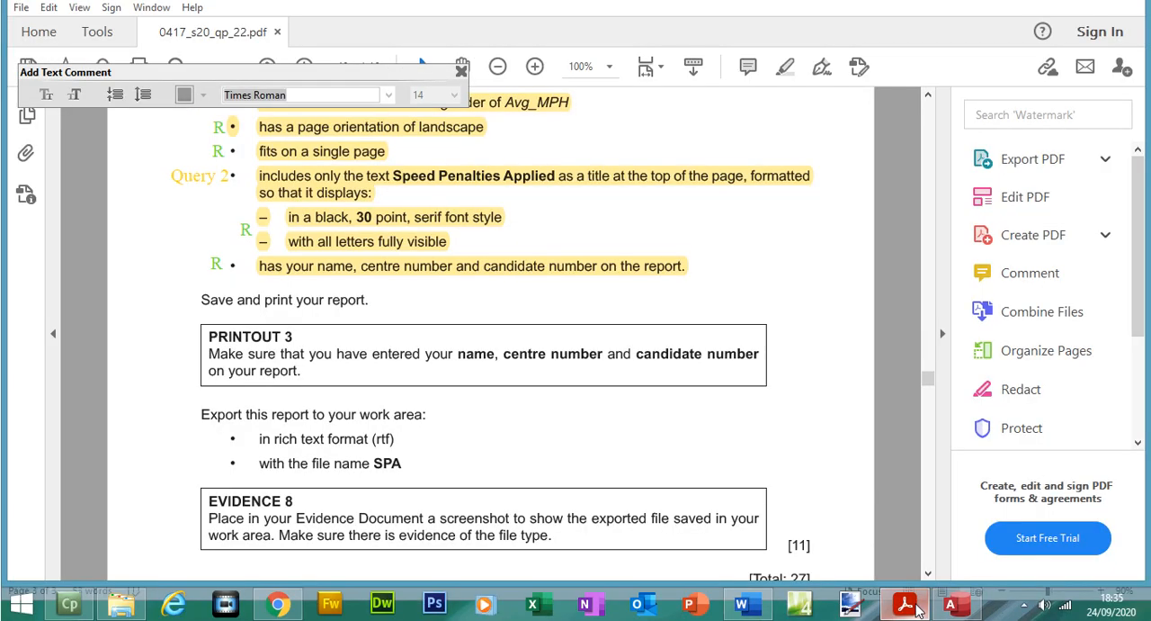
{"action": "left_click", "coordinate": [918, 611]}
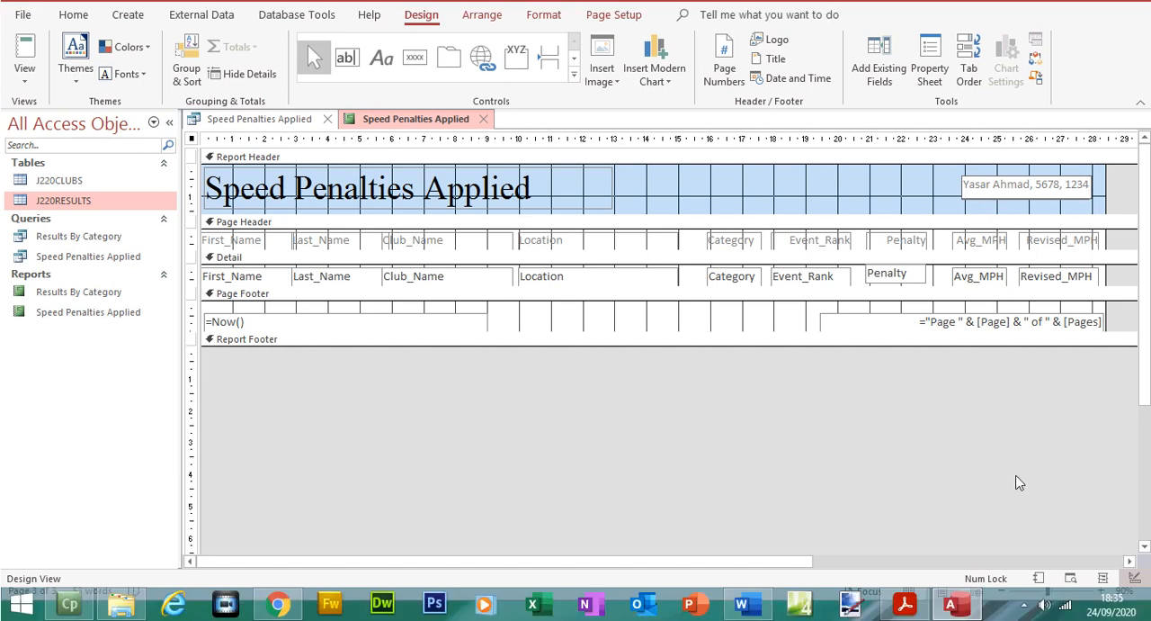
{"action": "left_click", "coordinate": [1010, 463]}
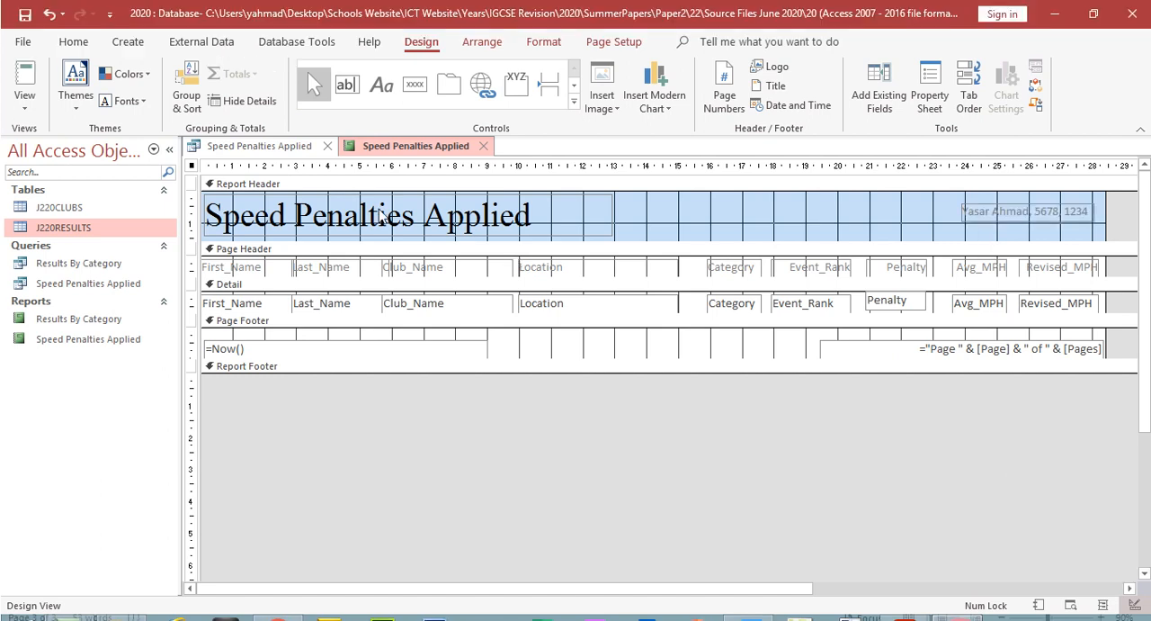
Step: Preview the report for printing and zoom out to 60% to check that it fits on a single page
{"action": "left_click", "coordinate": [20, 109]}
{"action": "left_click", "coordinate": [81, 191]}
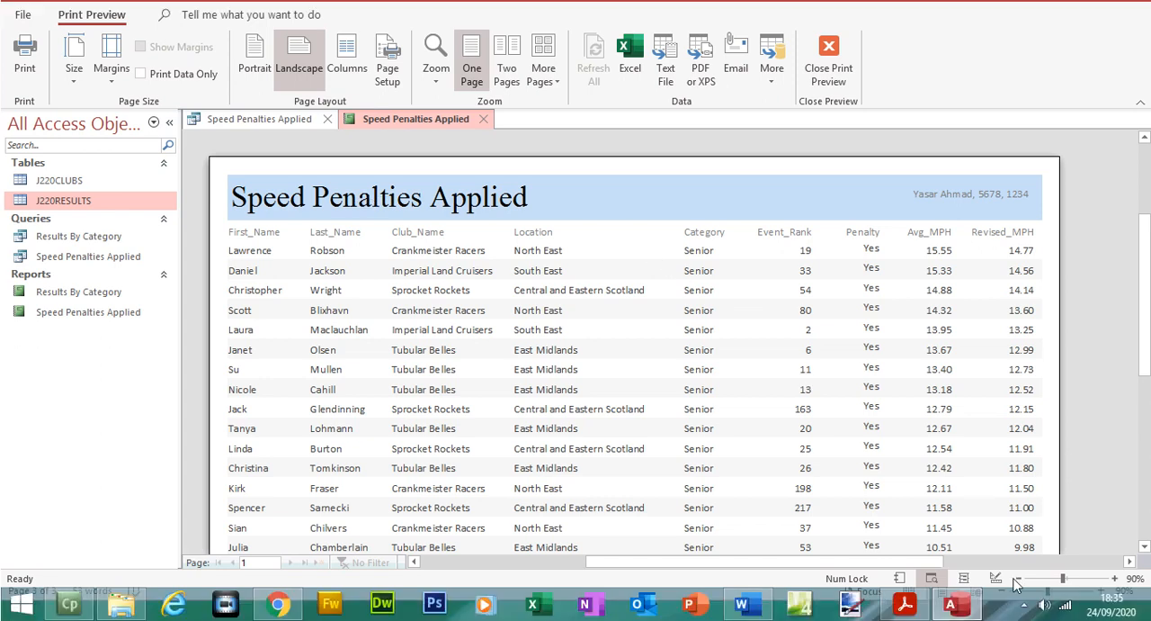
{"action": "left_click", "coordinate": [1019, 605]}
{"action": "left_click", "coordinate": [1019, 583]}
{"action": "left_click", "coordinate": [1019, 583]}
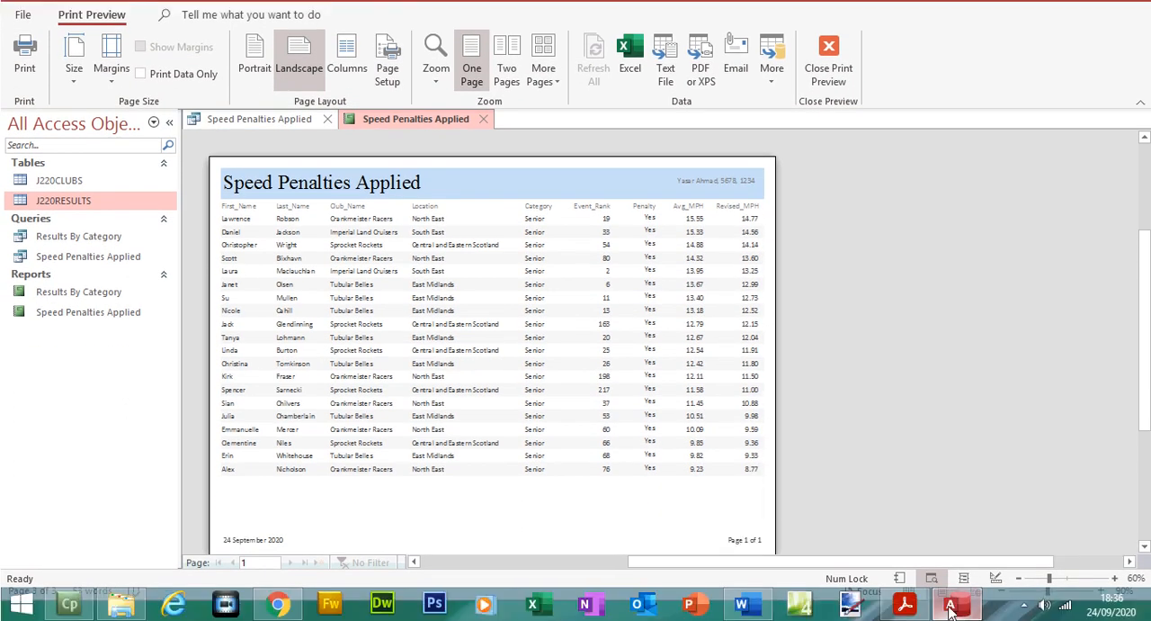
Step: Switch to the question paper PDF and check the save, print and PRINTOUT 3 instructions
{"action": "left_click", "coordinate": [951, 606]}
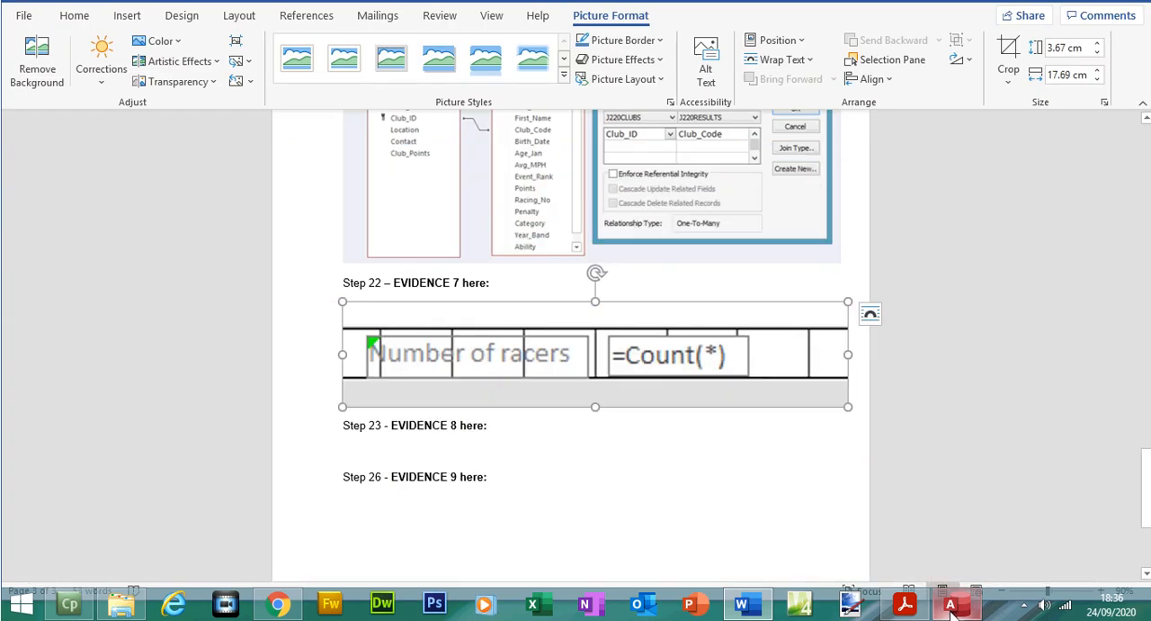
{"action": "left_click", "coordinate": [905, 605]}
{"action": "left_click_drag", "start_coordinate": [201, 304], "coordinate": [300, 375]}
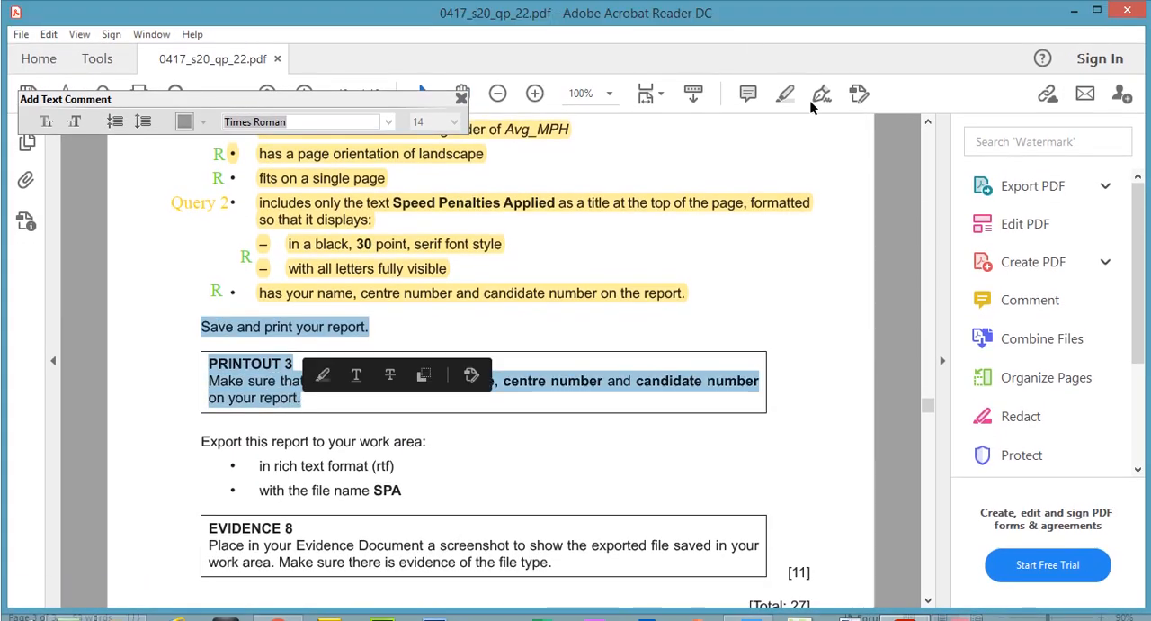
{"action": "left_click", "coordinate": [676, 350]}
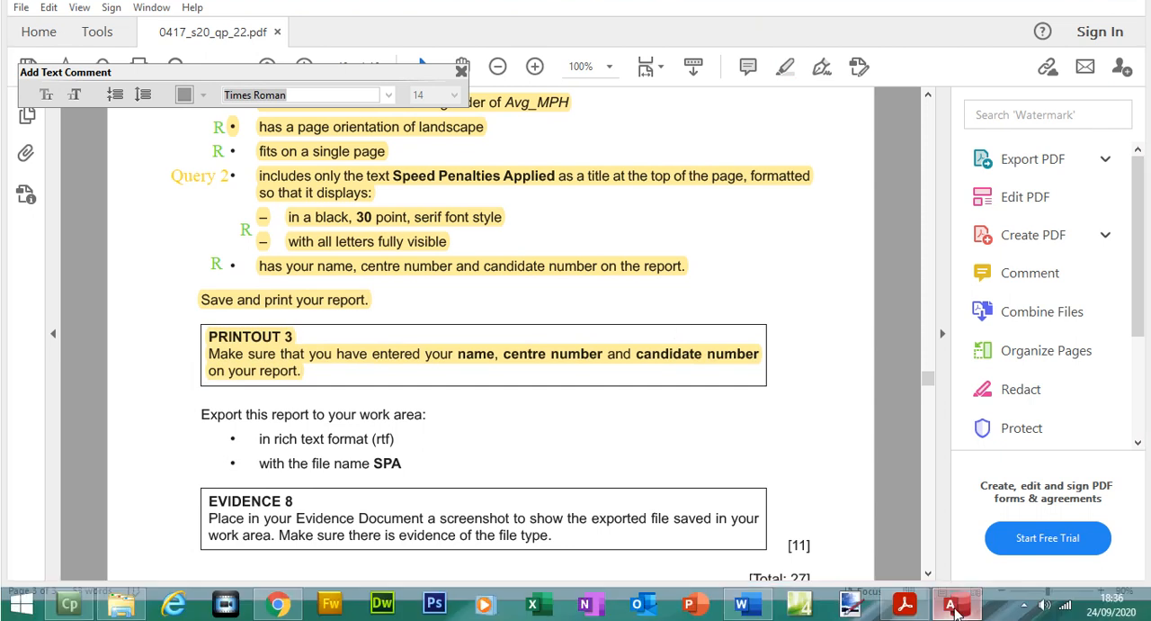
Step: Return to Access, save the report and close the Speed Penalties Applied query and report
{"action": "left_click", "coordinate": [954, 608]}
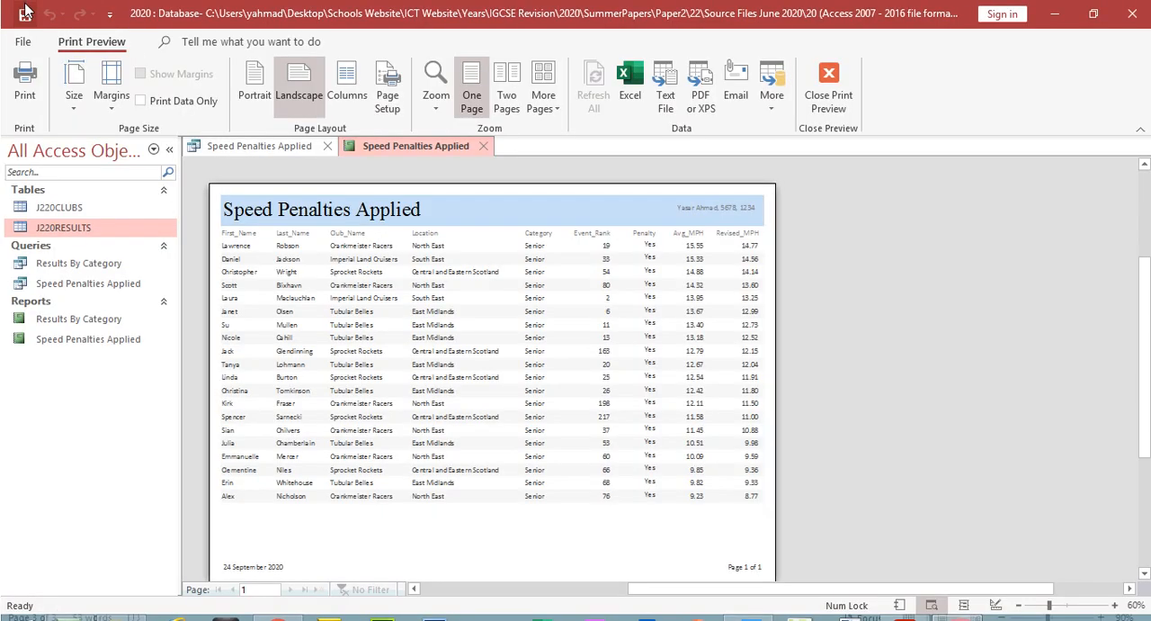
{"action": "left_click", "coordinate": [826, 97]}
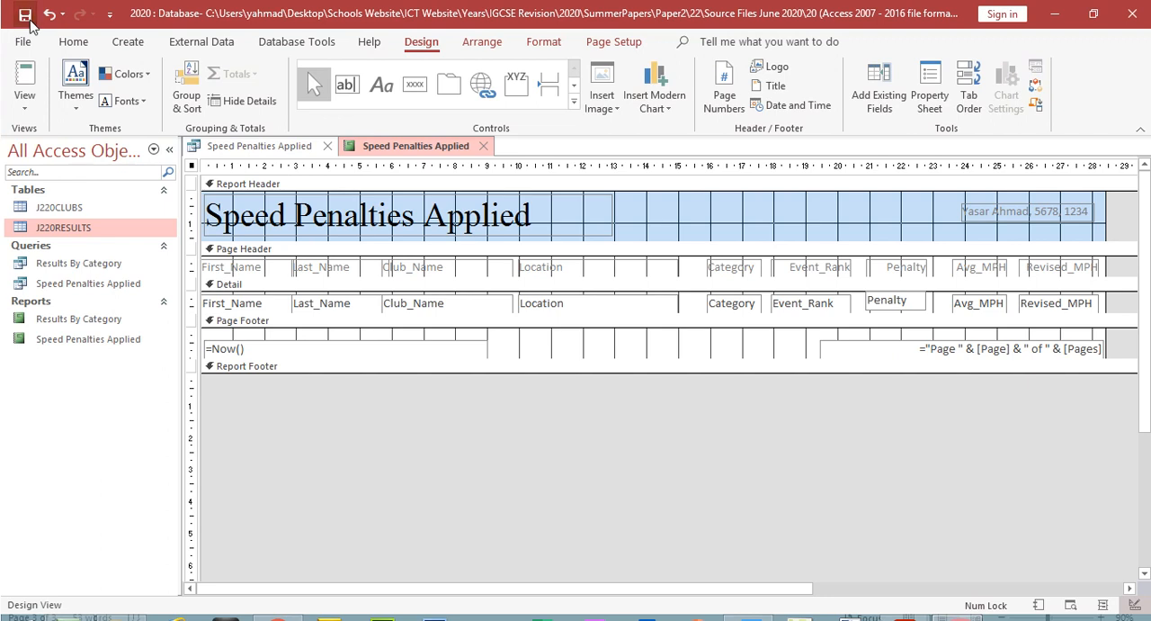
{"action": "left_click", "coordinate": [328, 147]}
{"action": "left_click", "coordinate": [328, 148]}
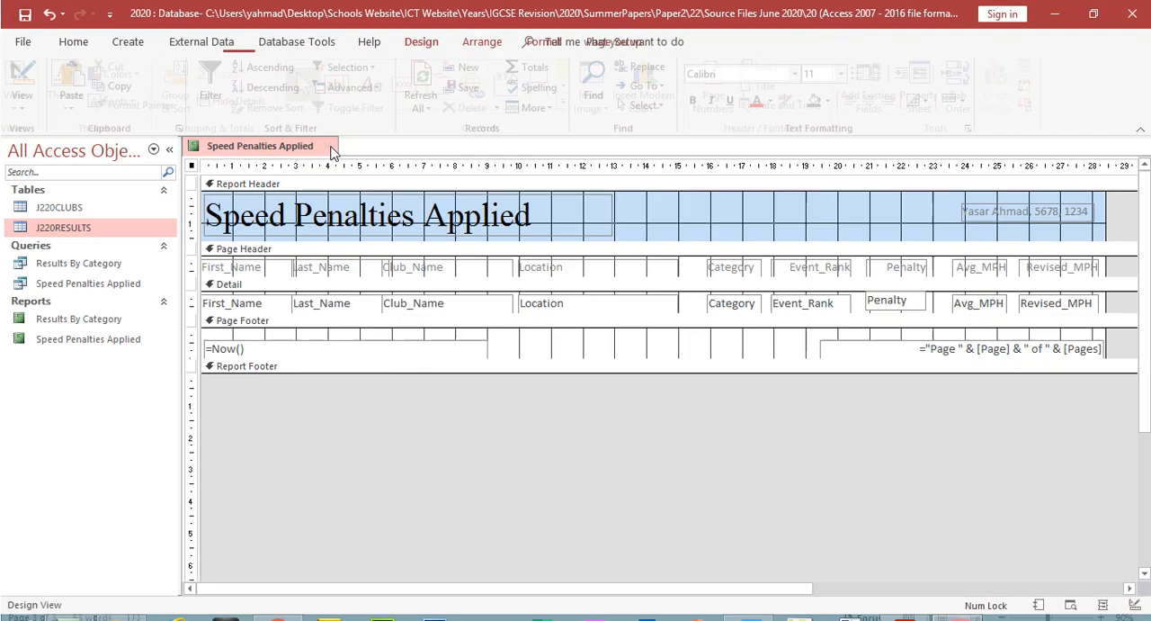
Step: Close the Speed Penalties Applied report and look over the saved queries and reports in the database
{"action": "left_click", "coordinate": [327, 147]}
{"action": "left_click", "coordinate": [106, 264]}
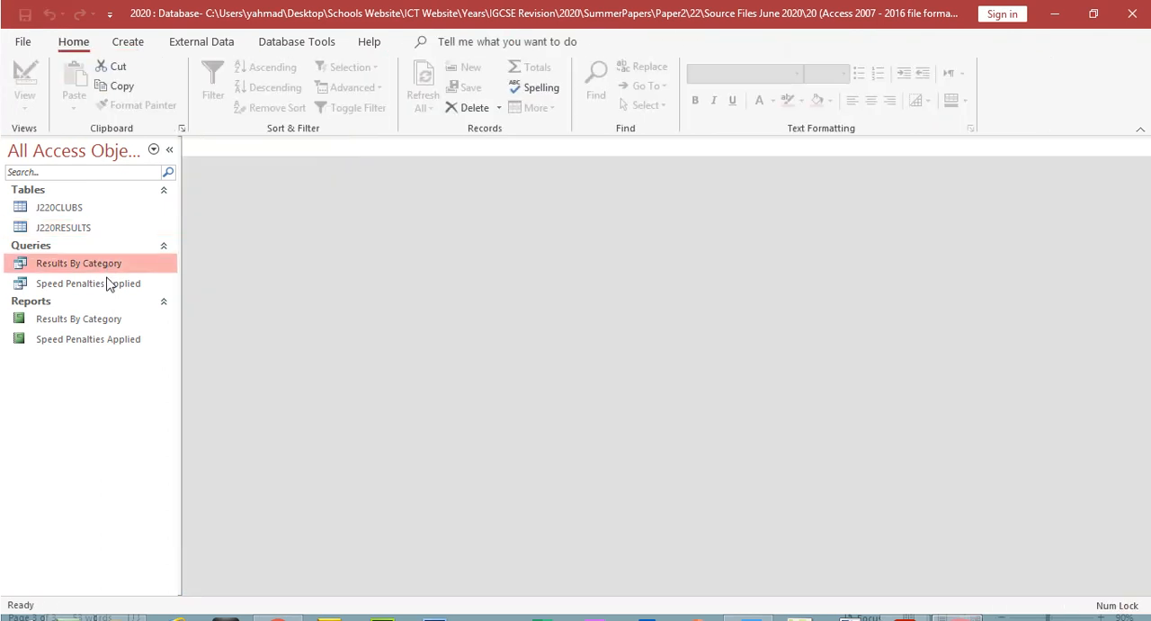
{"action": "left_click", "coordinate": [108, 283]}
{"action": "left_click", "coordinate": [81, 320]}
{"action": "left_click", "coordinate": [81, 329]}
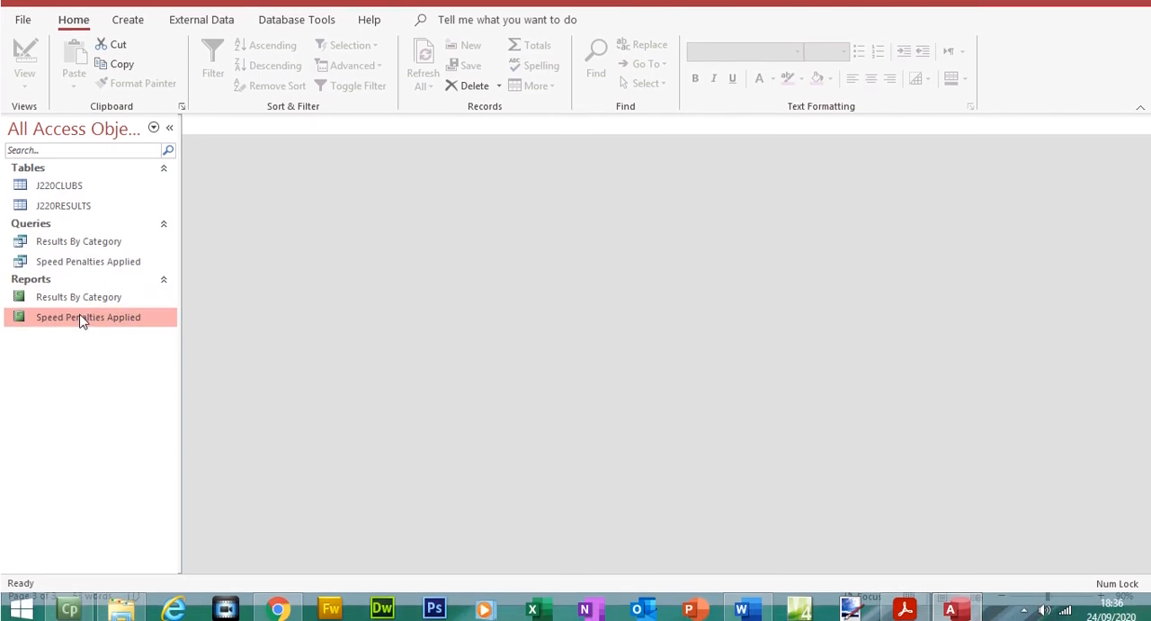
{"action": "left_click", "coordinate": [84, 259]}
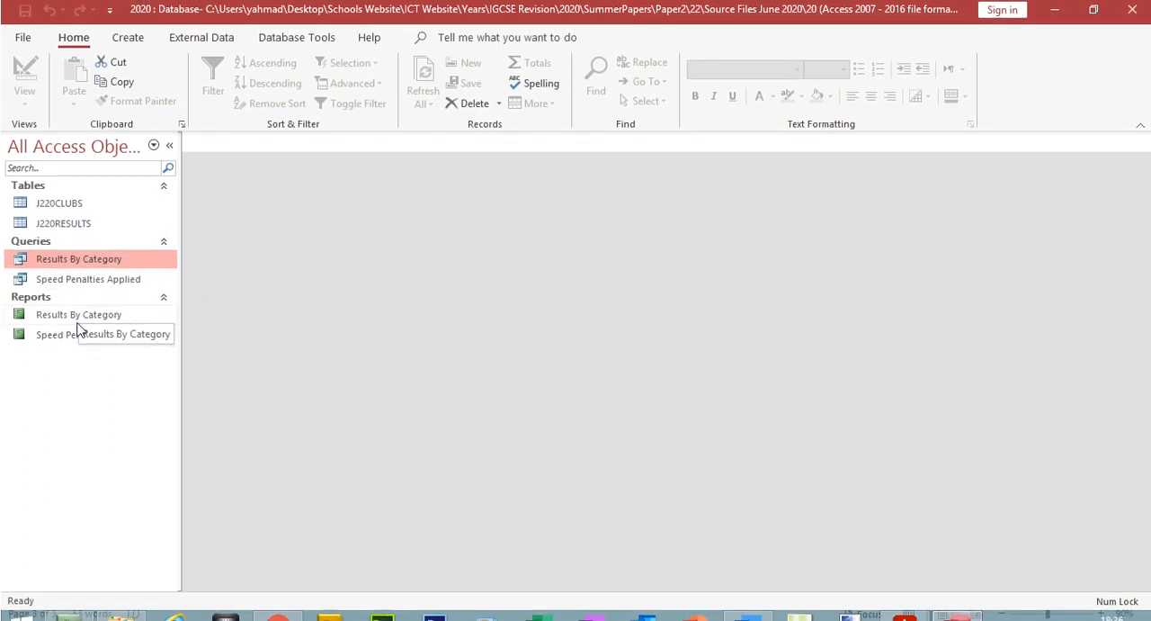
{"action": "left_click", "coordinate": [93, 287]}
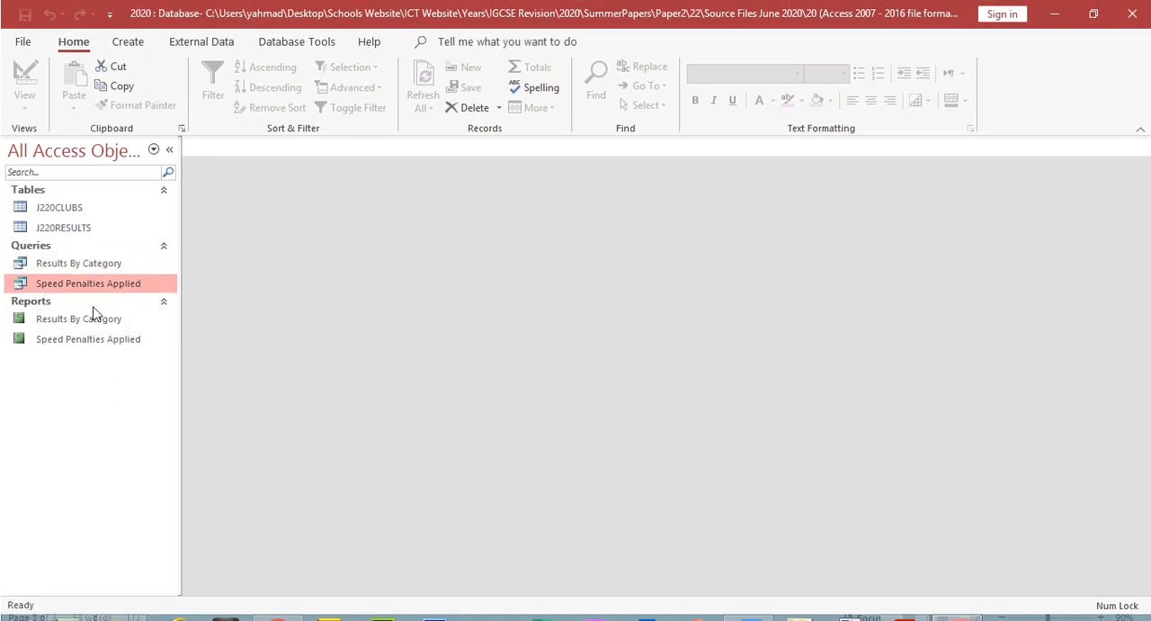
{"action": "left_click", "coordinate": [94, 342]}
Step: Switch to the question paper PDF and read the instruction for exporting the report in rich text format
{"action": "left_click", "coordinate": [906, 603]}
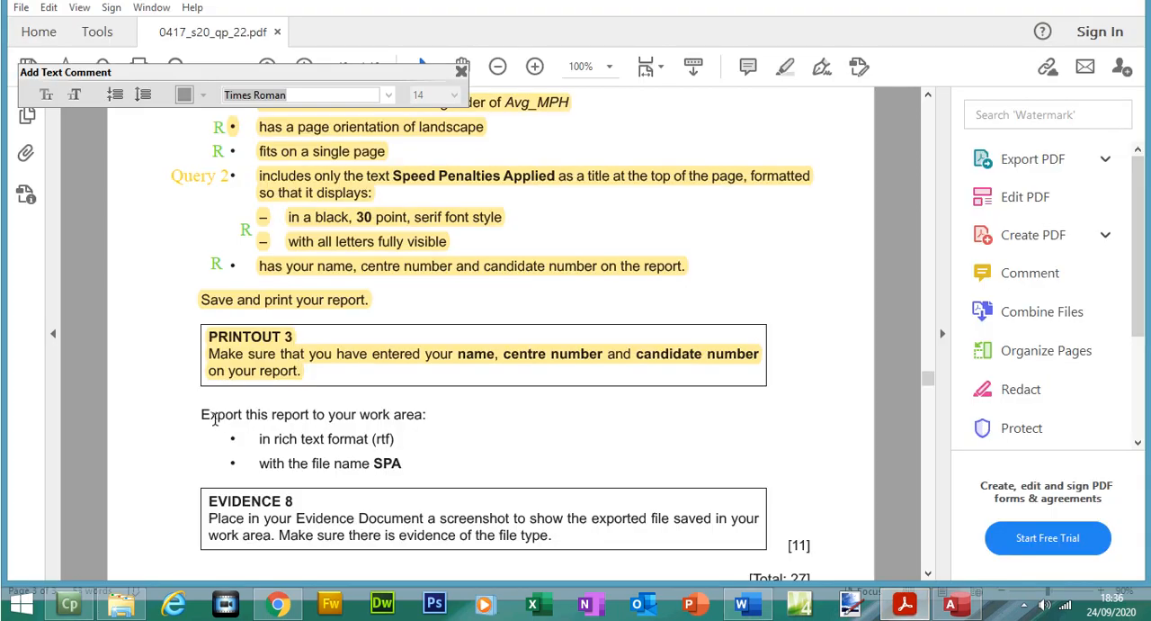
{"action": "left_click_drag", "start_coordinate": [199, 414], "coordinate": [420, 421]}
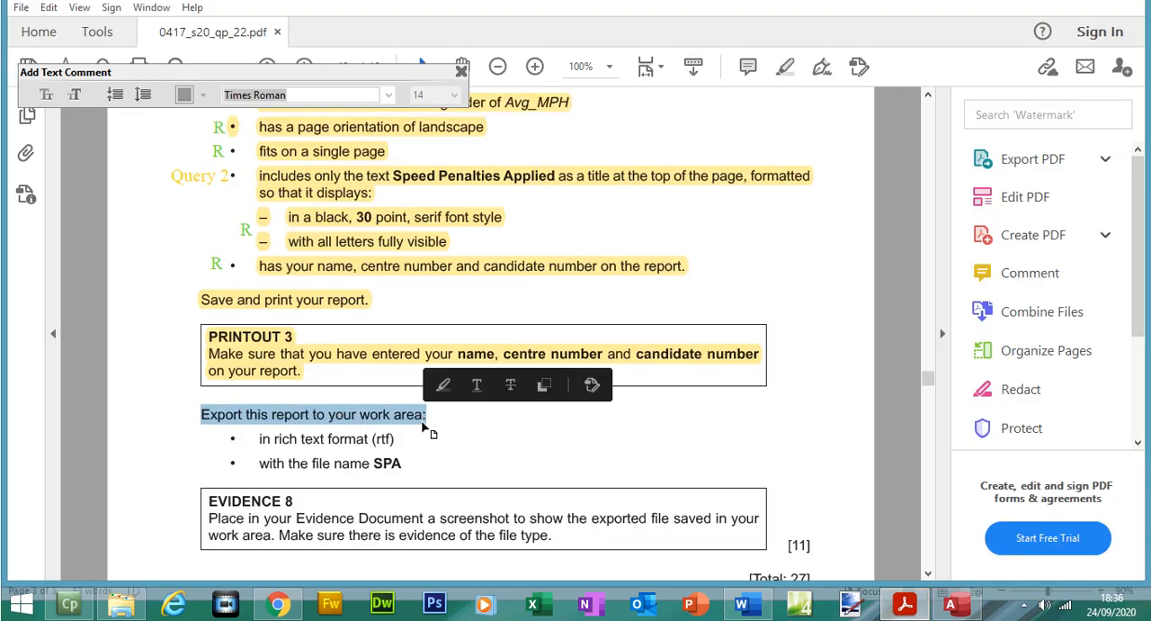
{"action": "left_click_drag", "start_coordinate": [260, 438], "coordinate": [395, 447]}
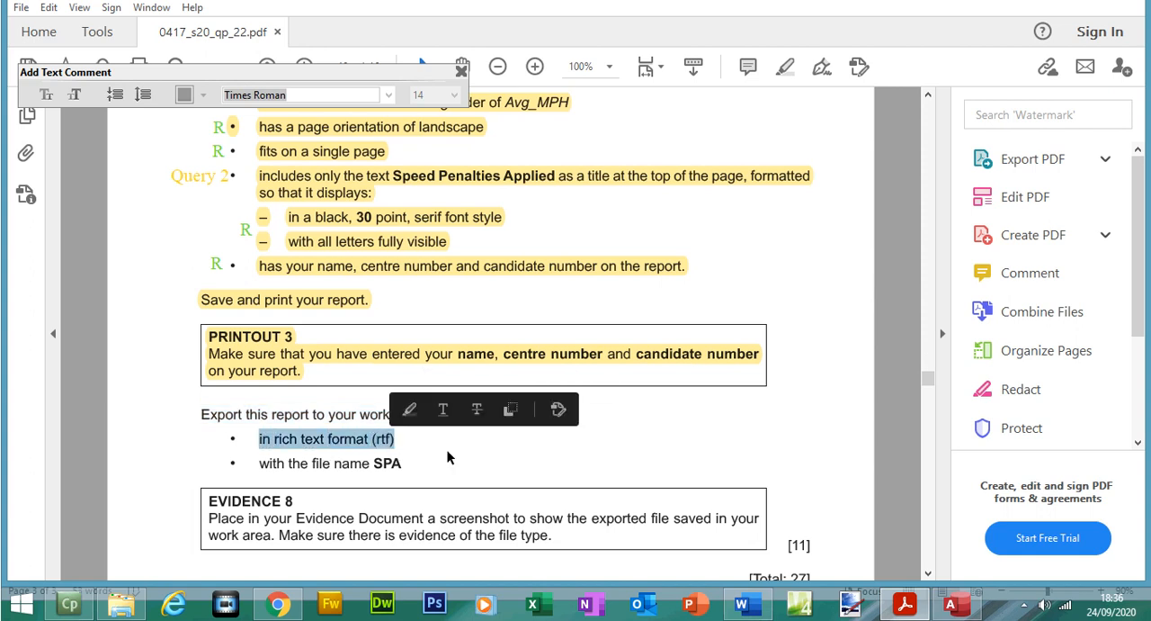
Step: Return to Access and start exporting the Speed Penalties Applied report as a Word RTF file, browsing for the save destination
{"action": "left_click", "coordinate": [951, 604]}
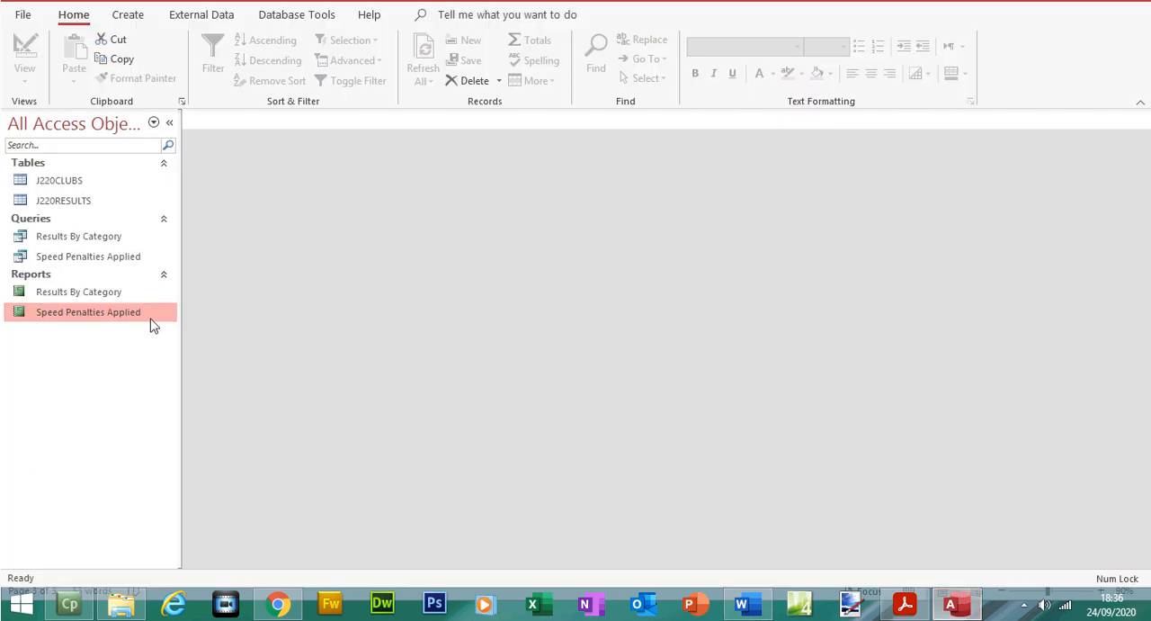
{"action": "right_click", "coordinate": [138, 321]}
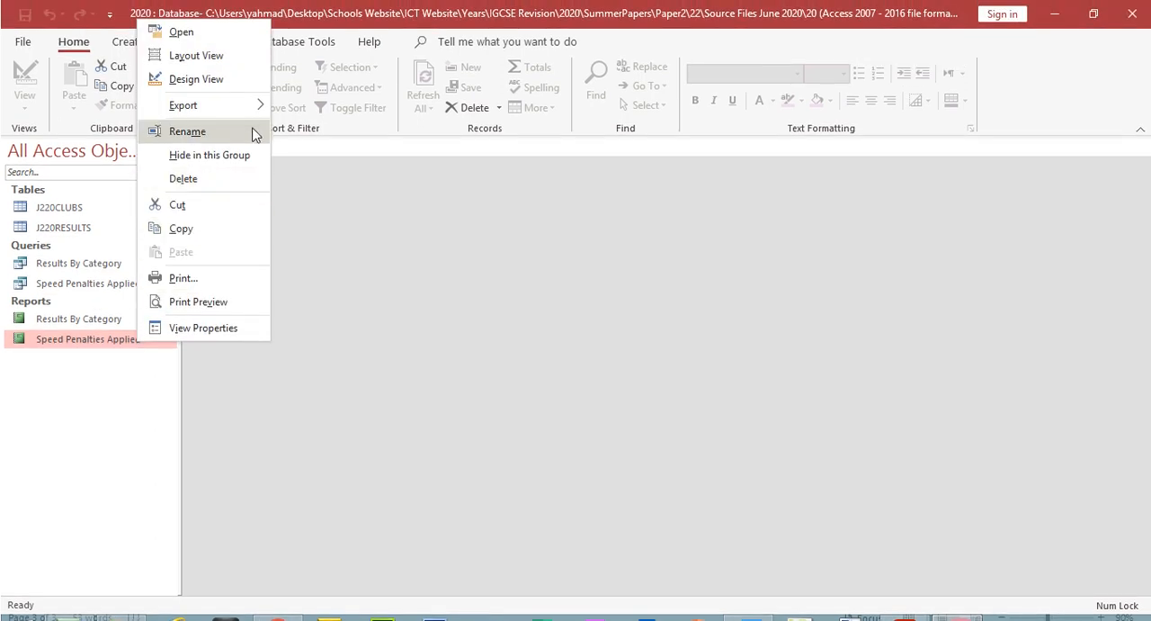
{"action": "mouse_move", "coordinate": [257, 107]}
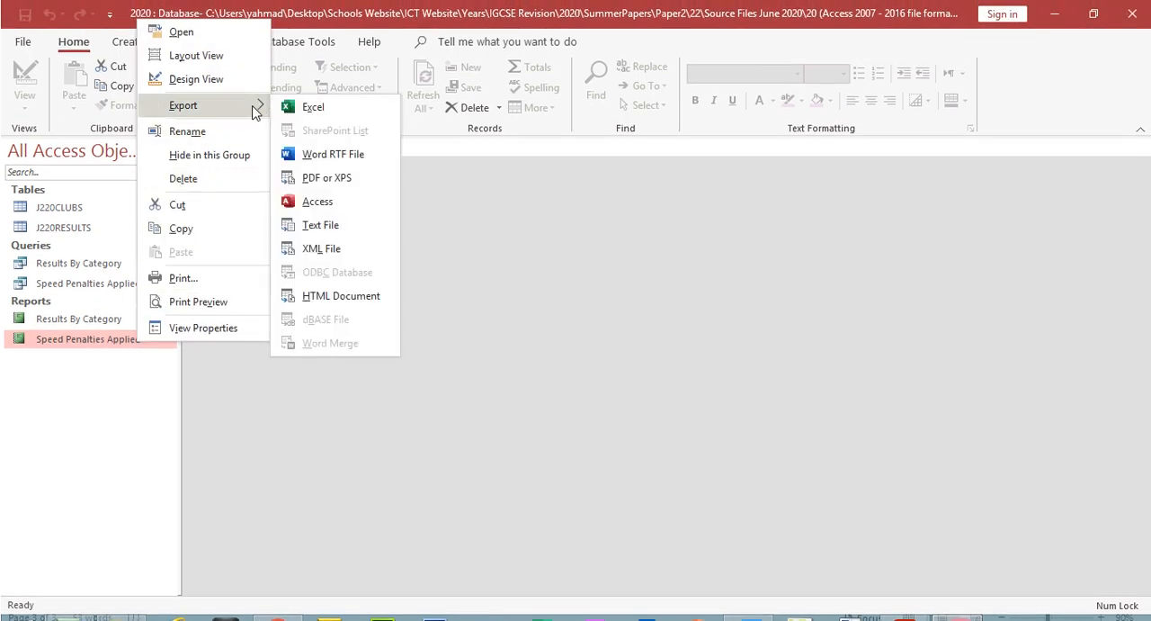
{"action": "left_click", "coordinate": [338, 158]}
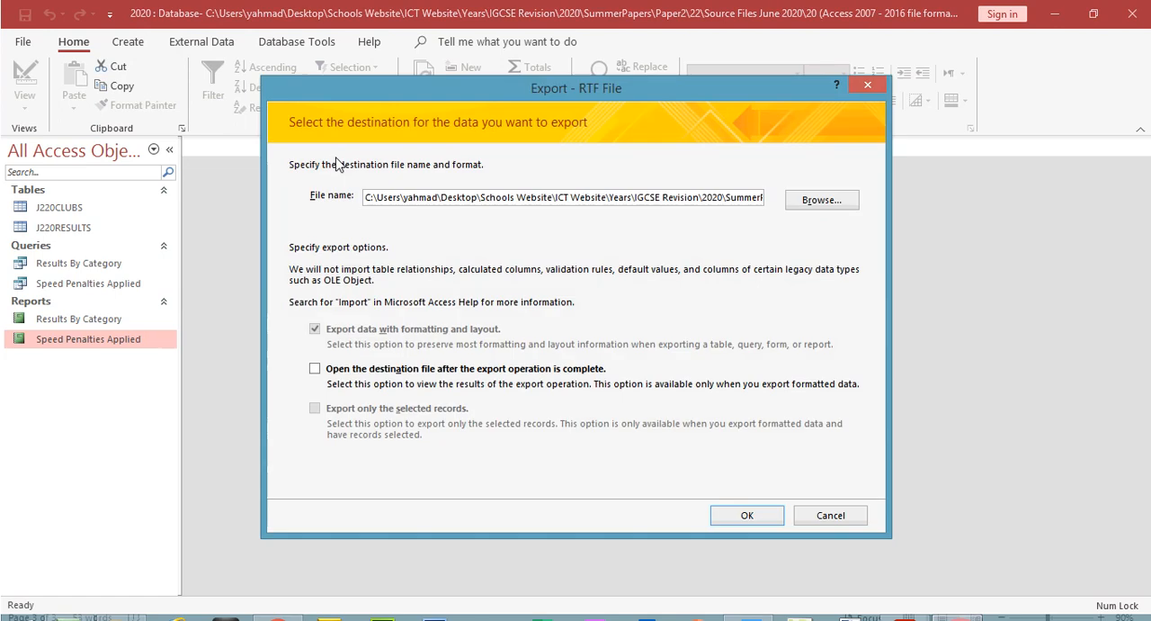
{"action": "left_click", "coordinate": [819, 201]}
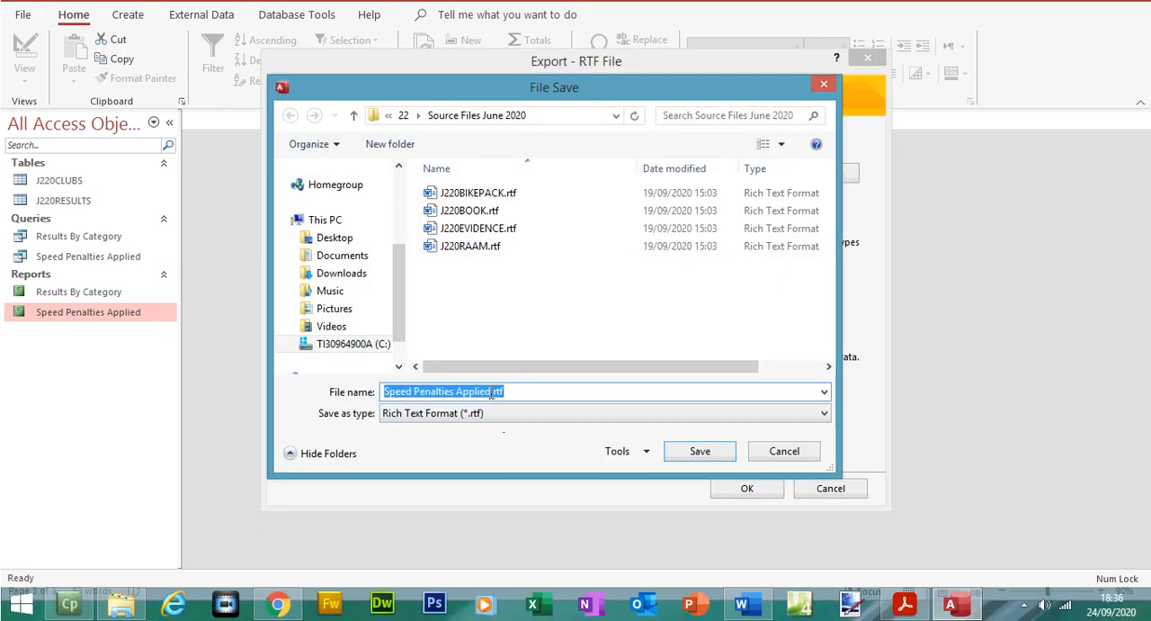
Step: Check the required file name in the question paper, then export the report as SPA.rtf in Source Files June 2020 without saving the export steps
{"action": "left_click_drag", "start_coordinate": [491, 394], "coordinate": [363, 416]}
{"action": "left_click", "coordinate": [907, 603]}
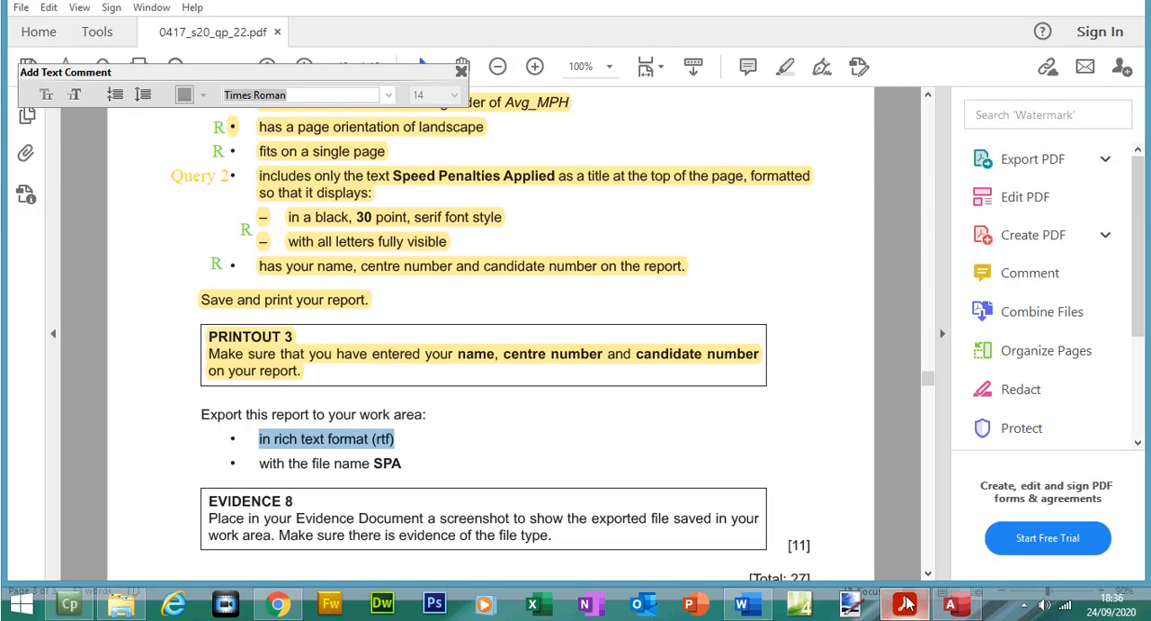
{"action": "left_click", "coordinate": [907, 602]}
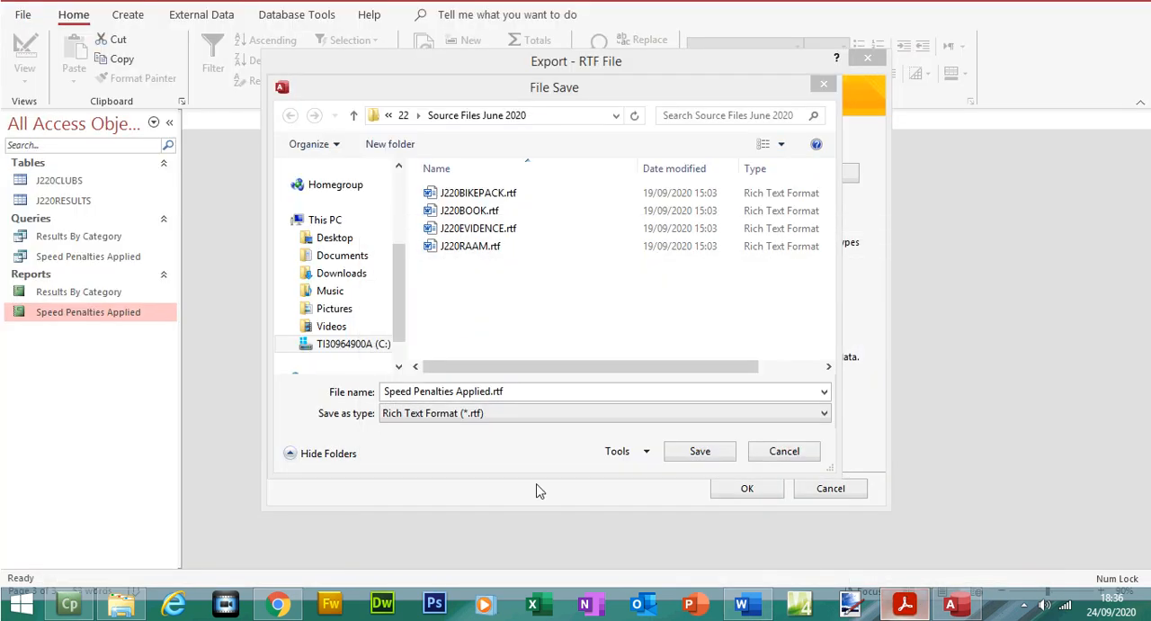
{"action": "left_click", "coordinate": [493, 391]}
{"action": "left_click_drag", "start_coordinate": [493, 392], "coordinate": [388, 394]}
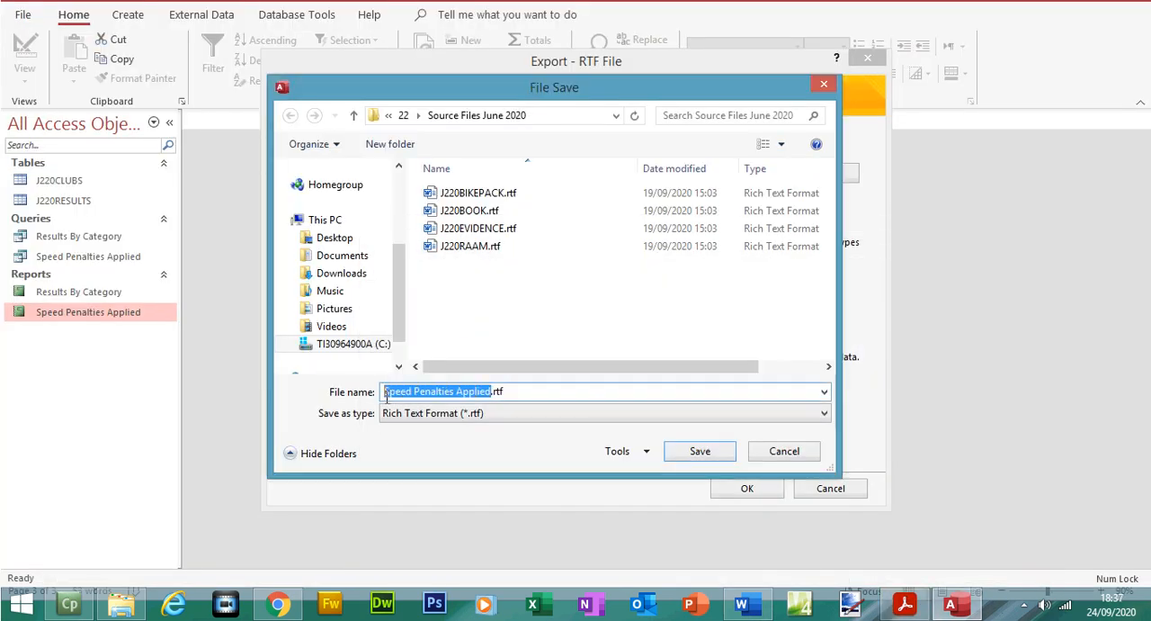
{"action": "type", "text": "SPA"}
{"action": "left_click", "coordinate": [674, 453]}
{"action": "left_click", "coordinate": [746, 485]}
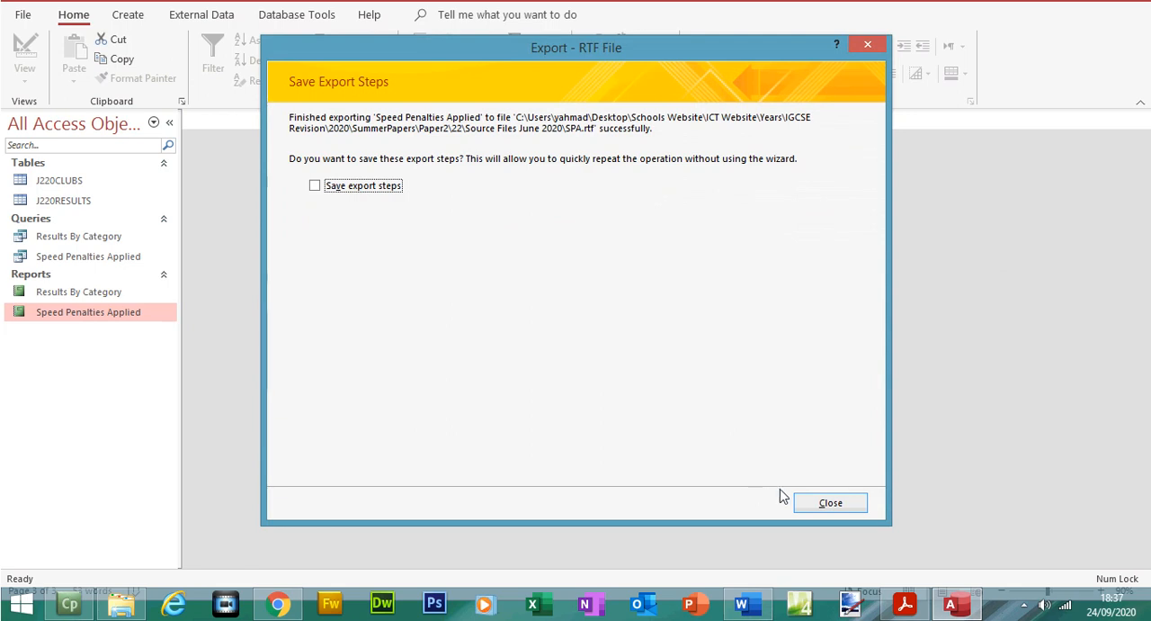
{"action": "left_click", "coordinate": [809, 502]}
Step: Switch to the question paper and highlight the report export instructions and the EVIDENCE 8 text in yellow
{"action": "key", "text": "alt+Tab"}
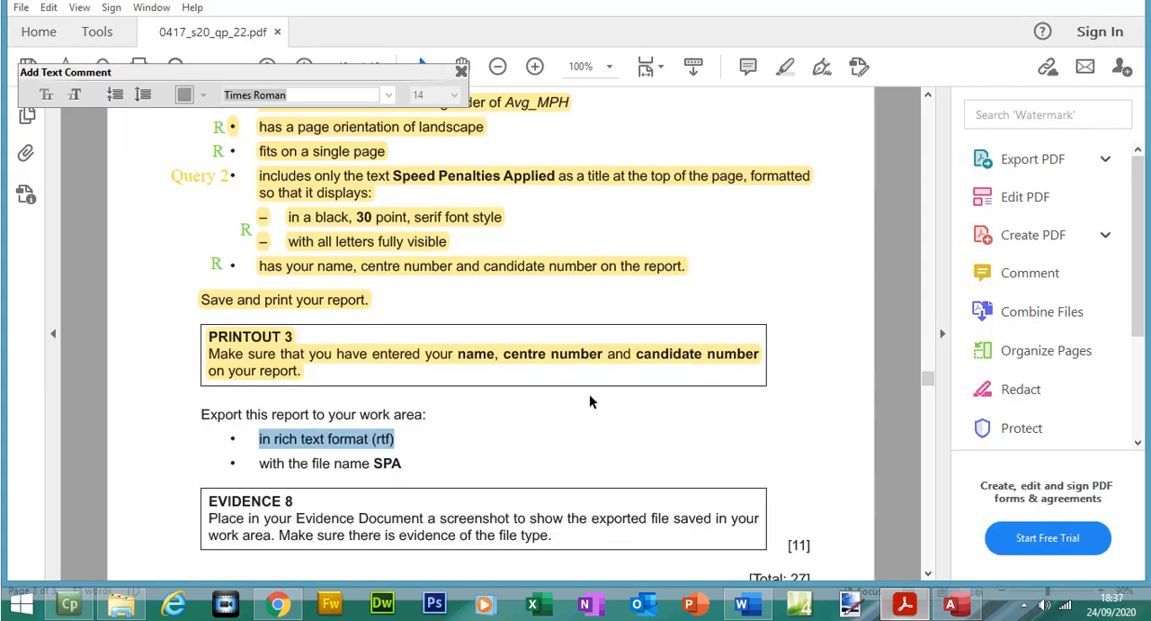
{"action": "left_click_drag", "start_coordinate": [217, 416], "coordinate": [395, 454]}
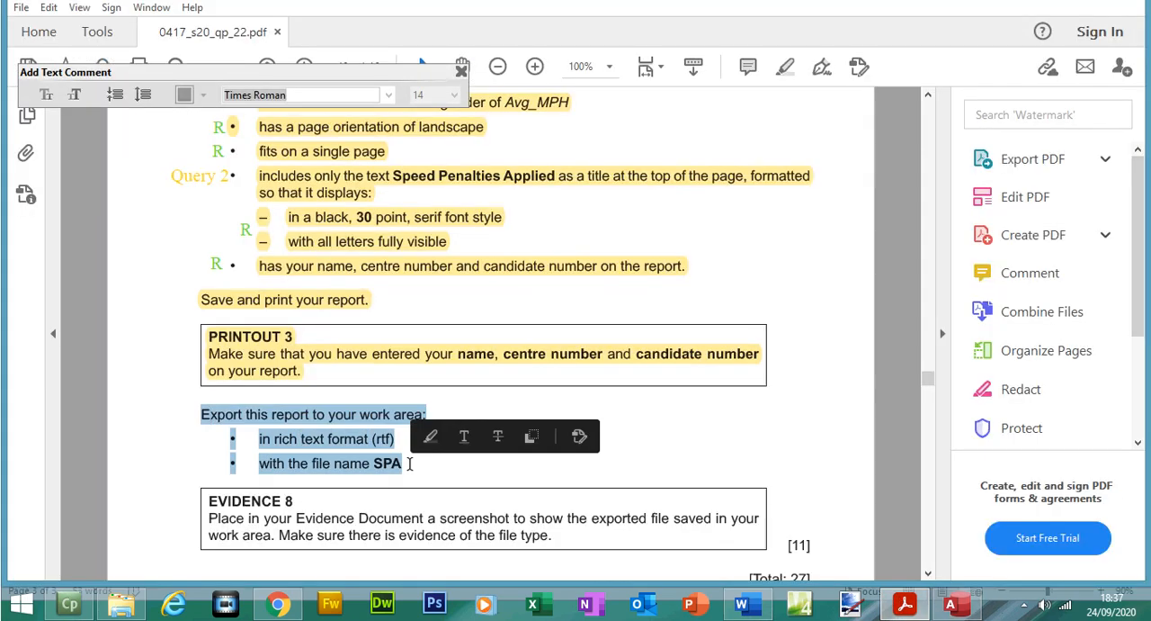
{"action": "left_click", "coordinate": [784, 67]}
{"action": "left_click_drag", "start_coordinate": [926, 379], "coordinate": [927, 382]}
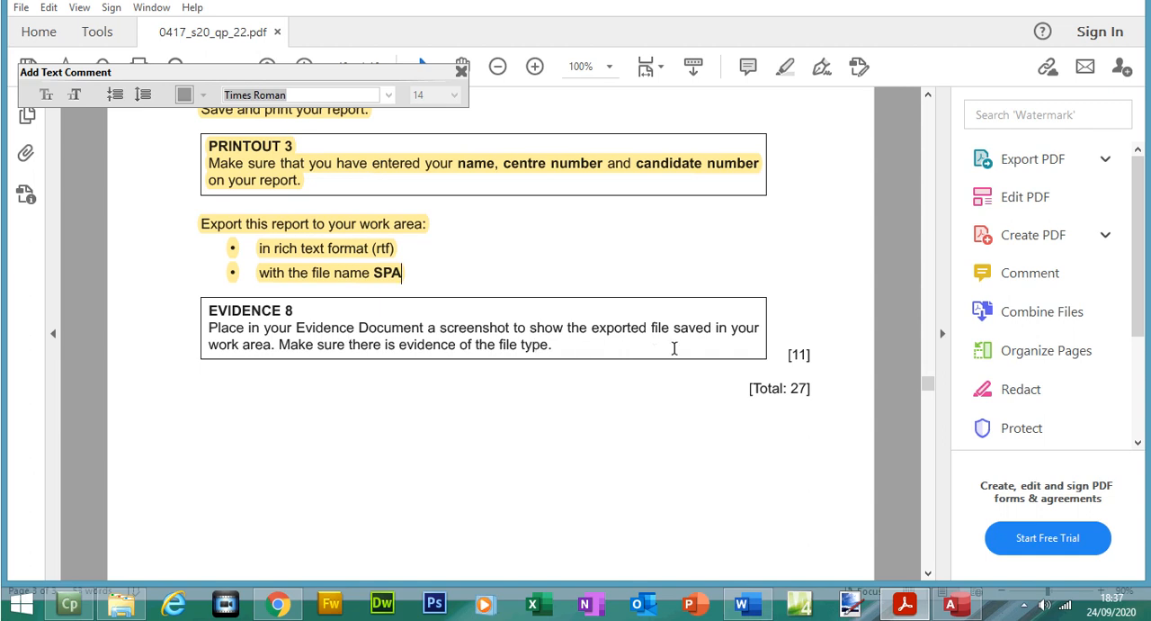
{"action": "left_click_drag", "start_coordinate": [562, 327], "coordinate": [554, 349]}
{"action": "left_click", "coordinate": [209, 313]}
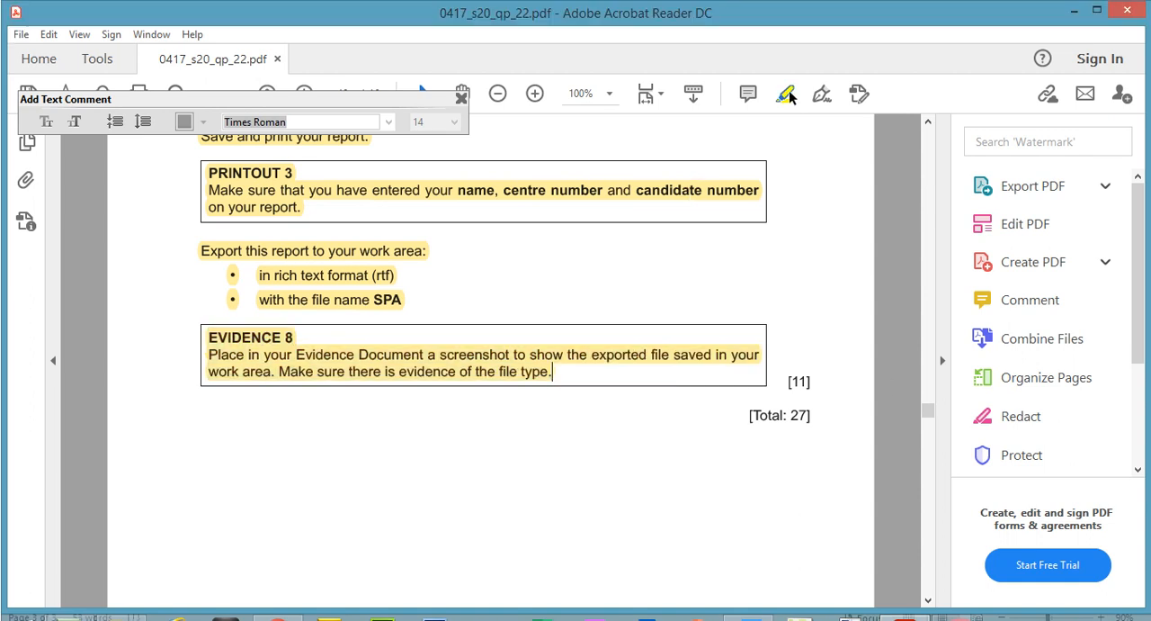
{"action": "left_click", "coordinate": [788, 93]}
{"action": "left_click_drag", "start_coordinate": [929, 411], "coordinate": [931, 389]}
Step: Switch to File Explorer, select SPA.rtf and sort the Source Files June 2020 folder by name in descending order
{"action": "left_click", "coordinate": [122, 602]}
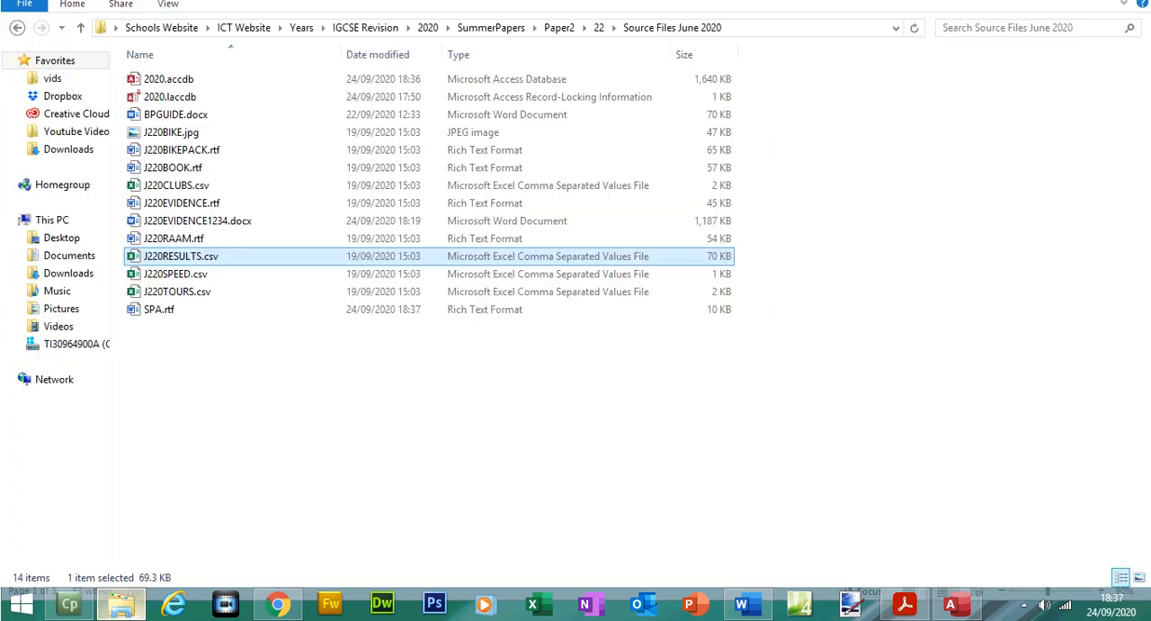
{"action": "left_click", "coordinate": [162, 309]}
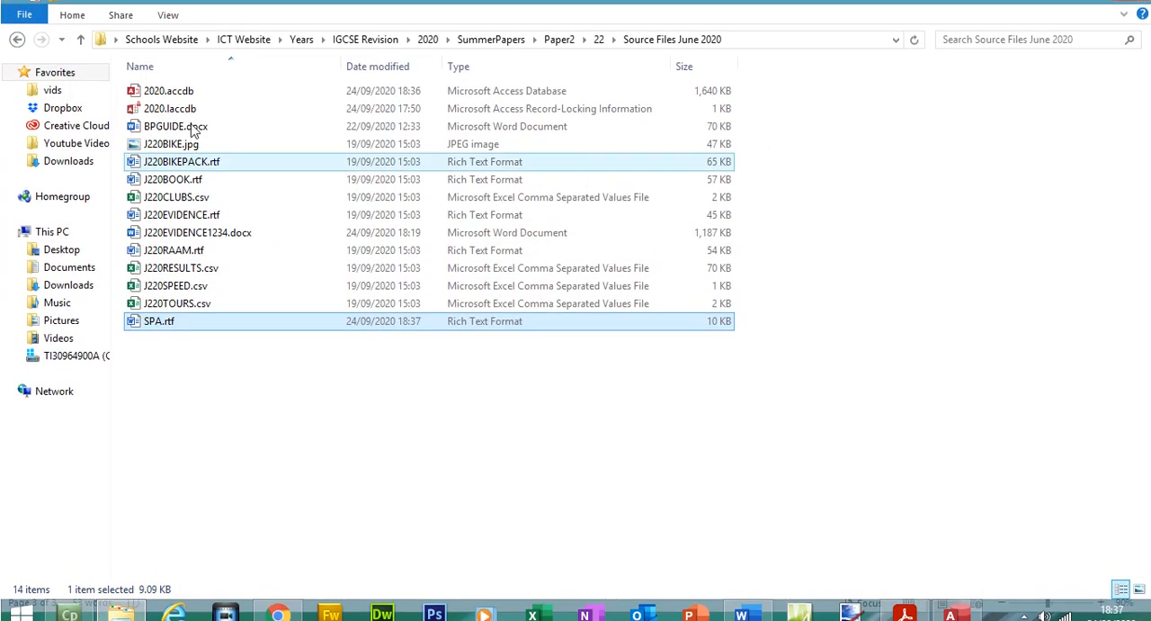
{"action": "left_click", "coordinate": [177, 82]}
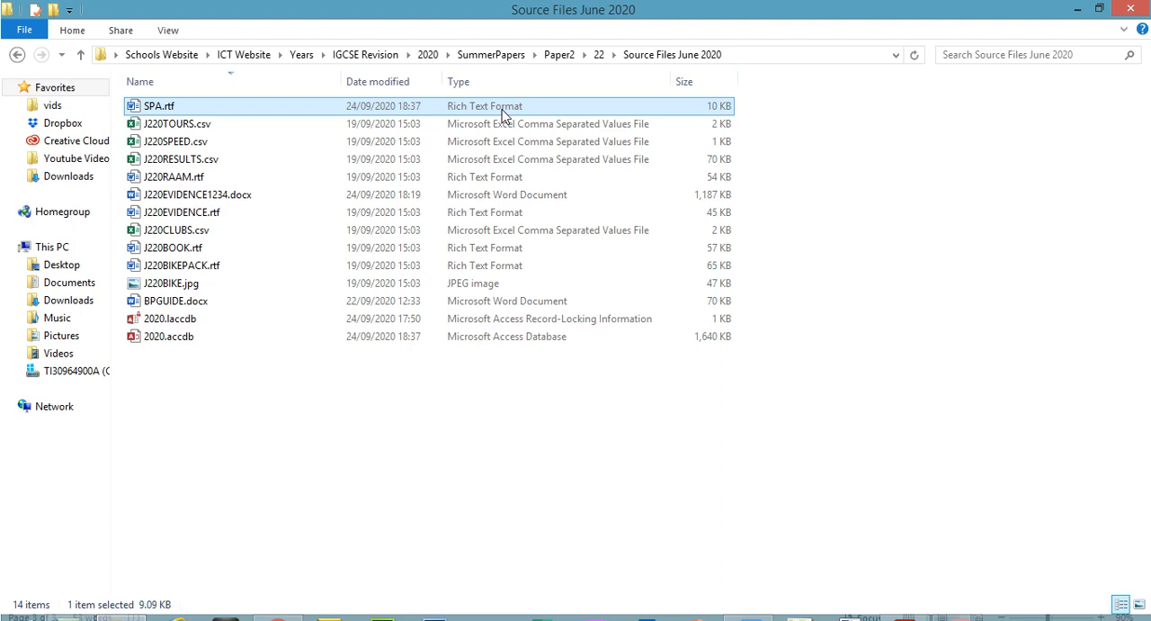
Step: Switch to the Word evidence document and paste the folder screenshot below the Step 23 - EVIDENCE 8 heading
{"action": "left_click", "coordinate": [741, 603]}
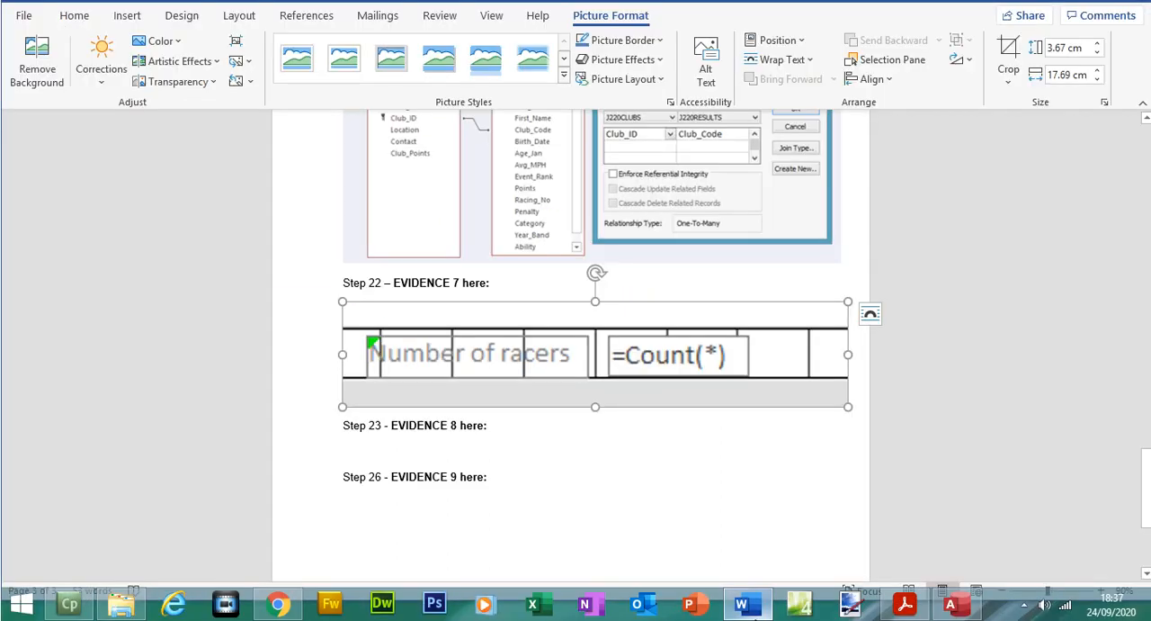
{"action": "left_click", "coordinate": [420, 439]}
{"action": "key", "text": "ctrl+v"}
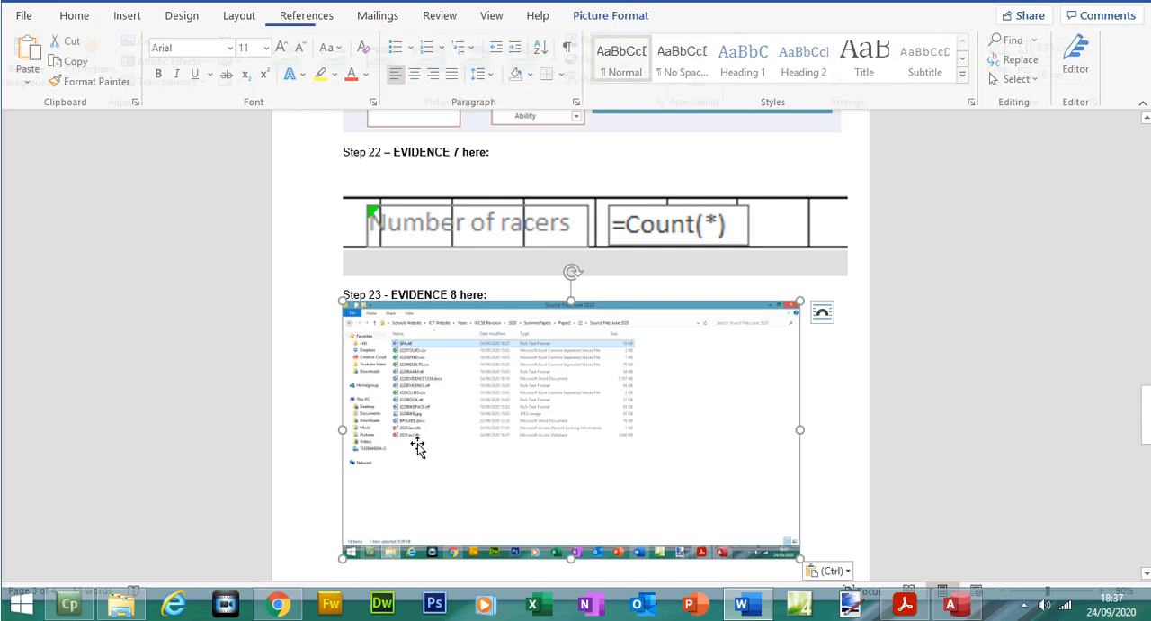
Step: Crop the EVIDENCE 8 screenshot to the folder path, column headings and first three files, and enlarge it to about 18 cm wide
{"action": "double_click", "coordinate": [418, 447]}
{"action": "left_click", "coordinate": [1008, 59]}
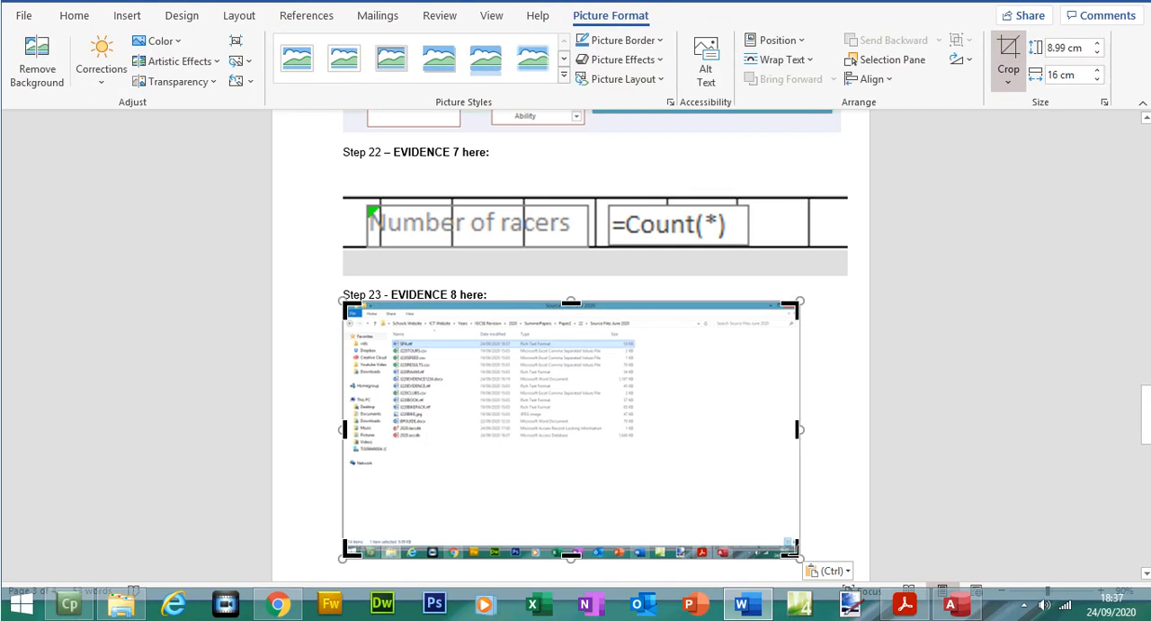
{"action": "left_click_drag", "start_coordinate": [792, 550], "coordinate": [642, 360]}
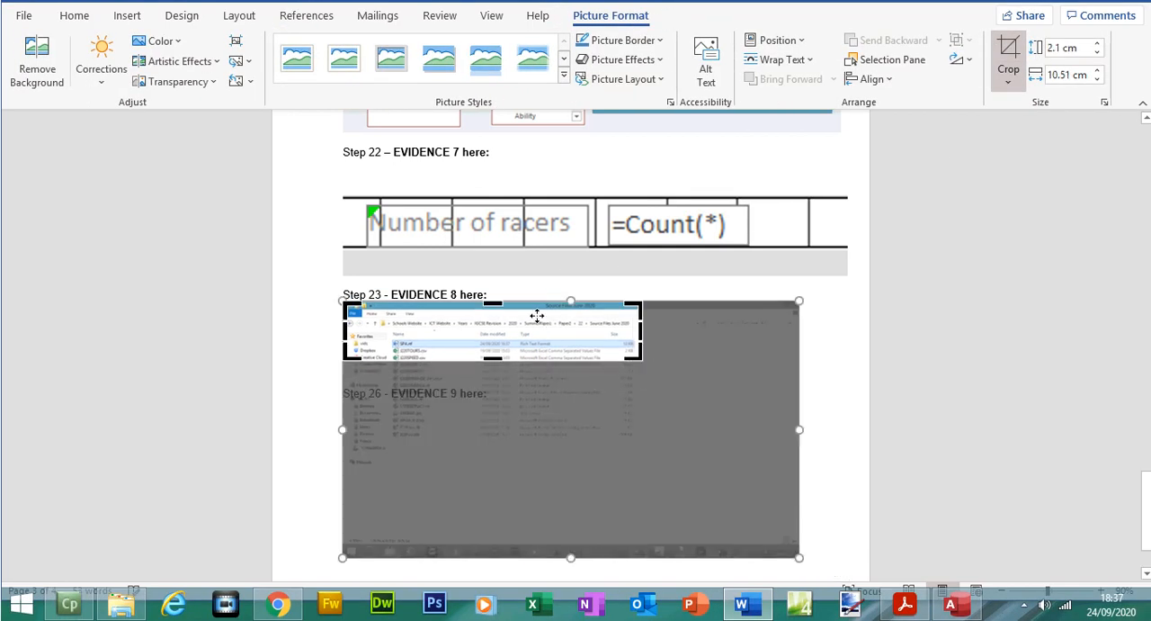
{"action": "left_click_drag", "start_coordinate": [493, 303], "coordinate": [495, 325]}
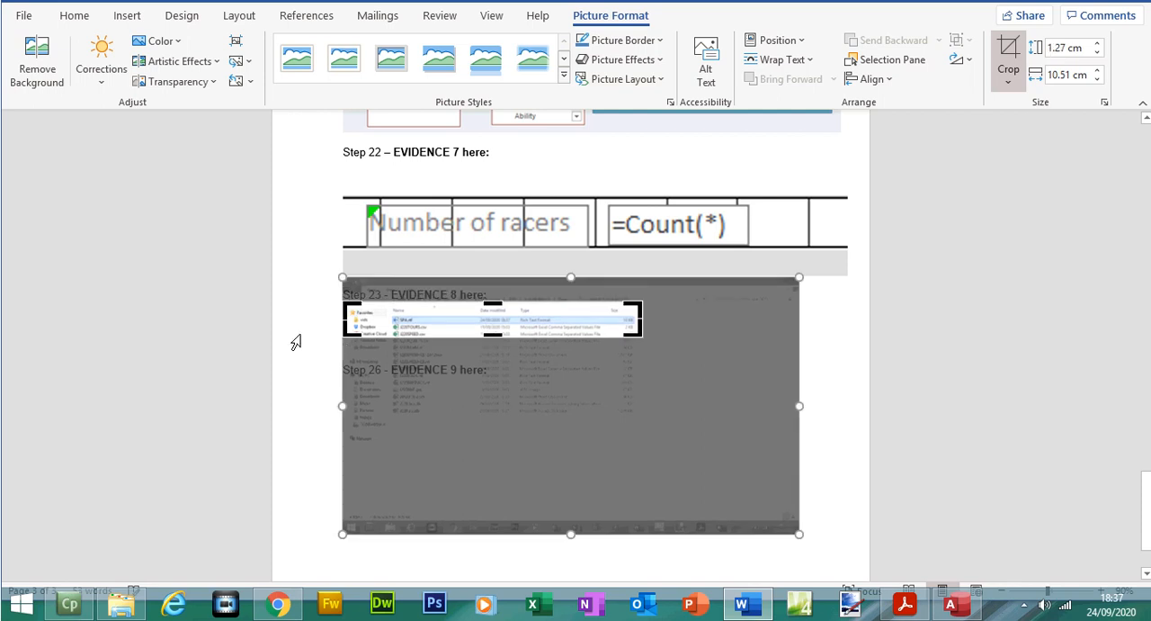
{"action": "left_click_drag", "start_coordinate": [345, 307], "coordinate": [376, 308]}
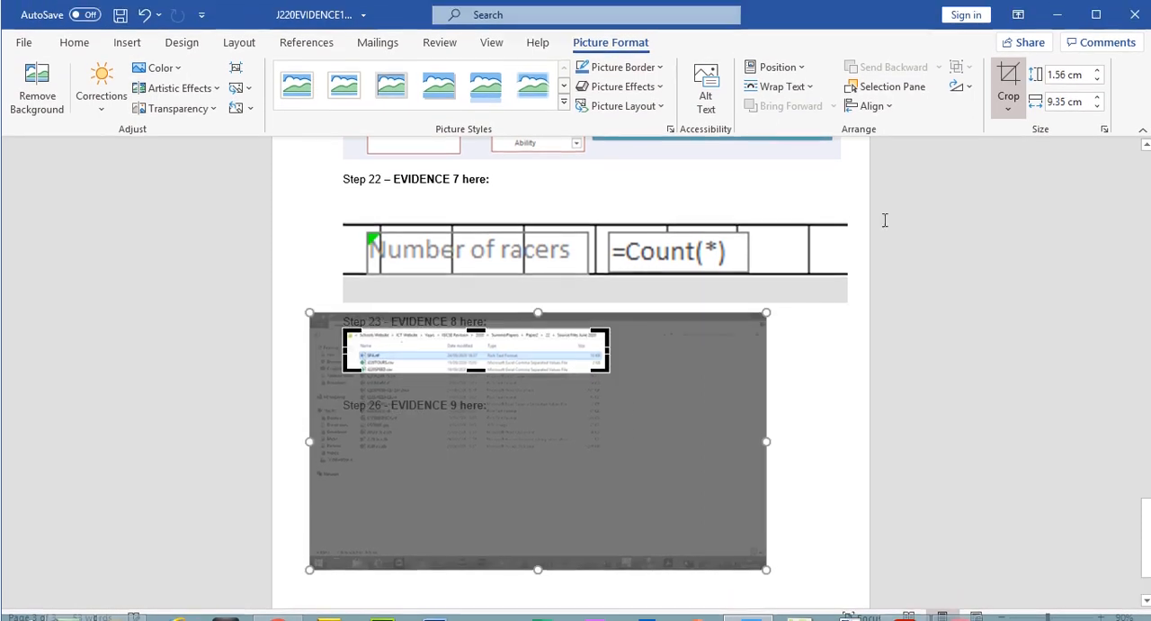
{"action": "left_click", "coordinate": [1010, 67]}
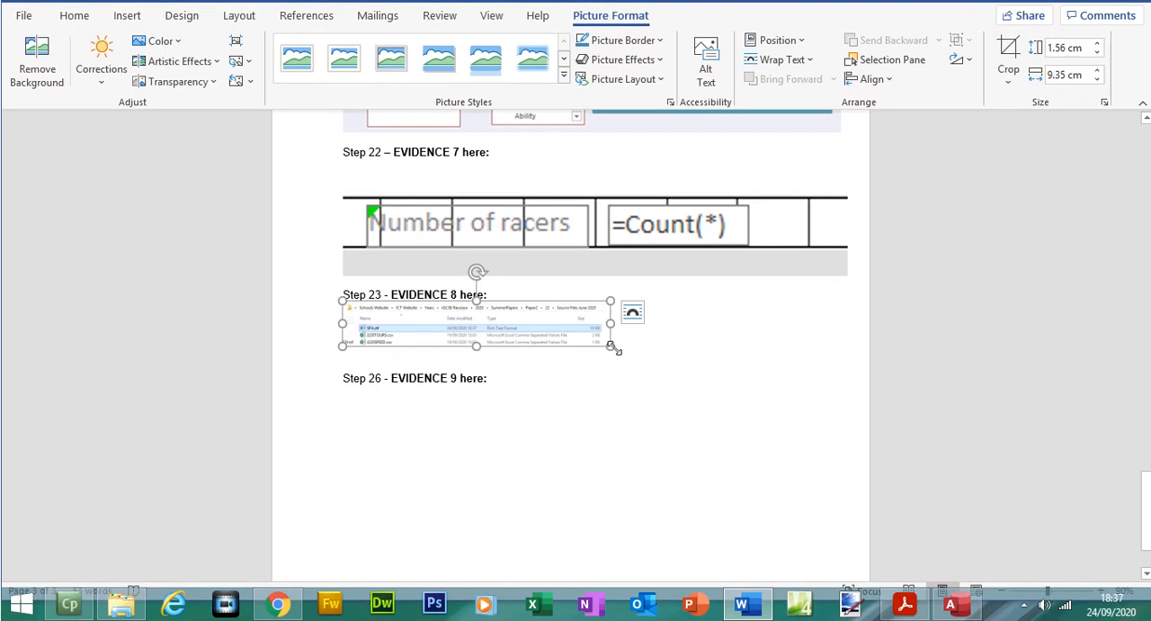
{"action": "left_click_drag", "start_coordinate": [611, 347], "coordinate": [829, 387]}
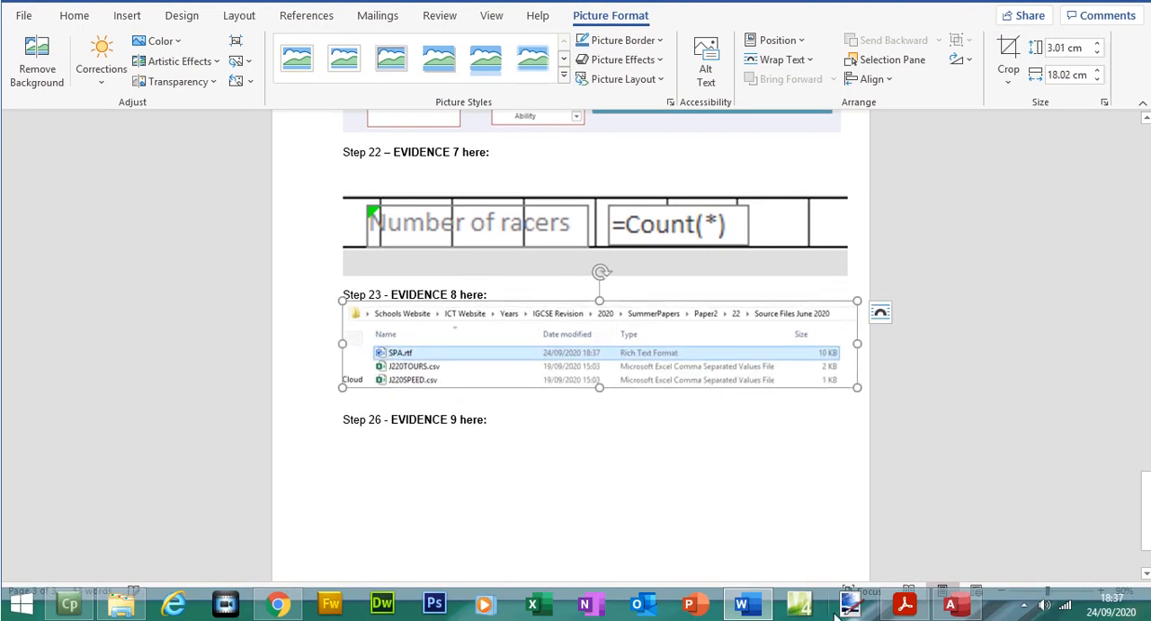
Step: Switch to the question paper, review the question 23 requirements and move on to Task 4 – Mail merge
{"action": "left_click", "coordinate": [905, 603]}
{"action": "left_click_drag", "start_coordinate": [926, 381], "coordinate": [928, 376]}
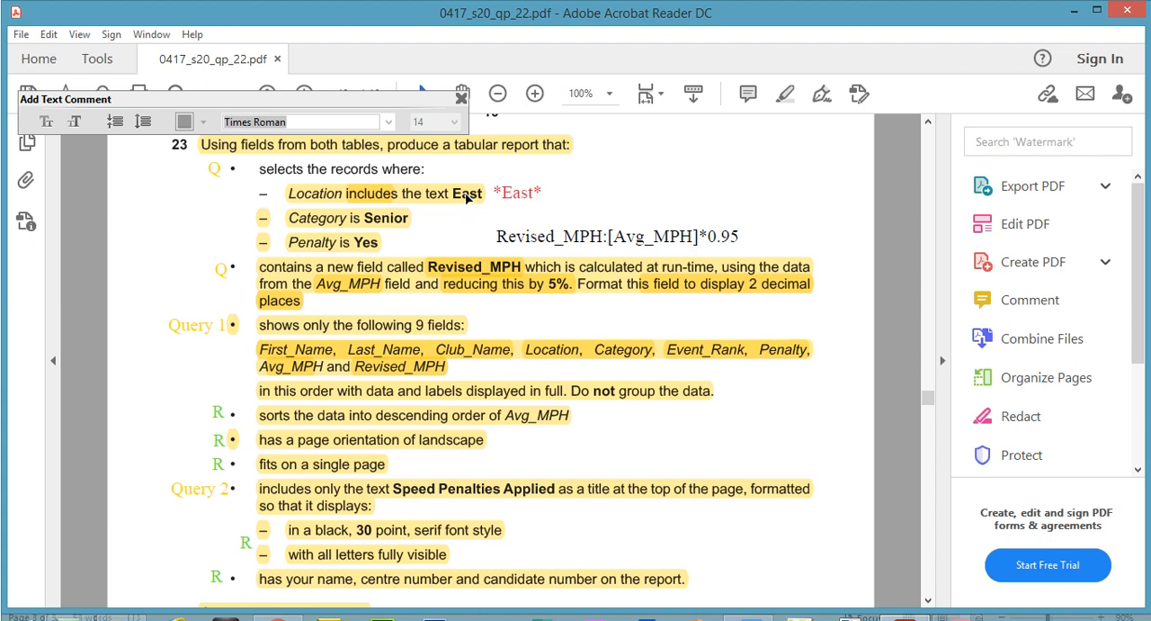
{"action": "left_click", "coordinate": [494, 193]}
{"action": "left_click", "coordinate": [866, 332]}
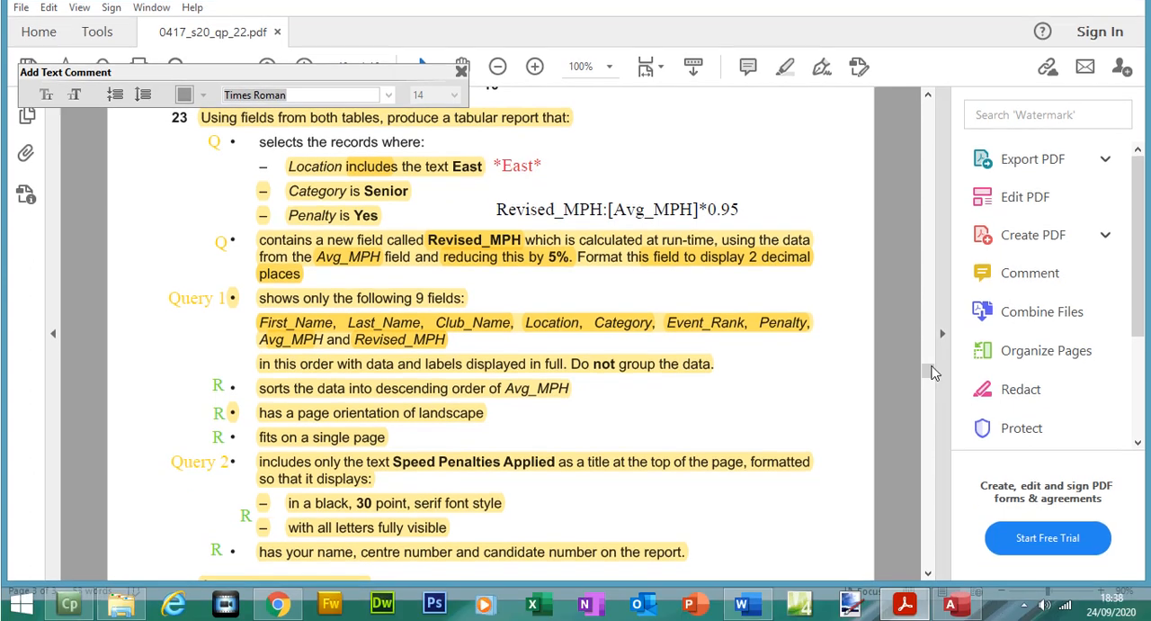
{"action": "mouse_move", "coordinate": [932, 371]}
{"action": "left_mouse_down"}
{"action": "mouse_move", "coordinate": [928, 342]}
{"action": "mouse_move", "coordinate": [929, 379]}
{"action": "left_mouse_up"}
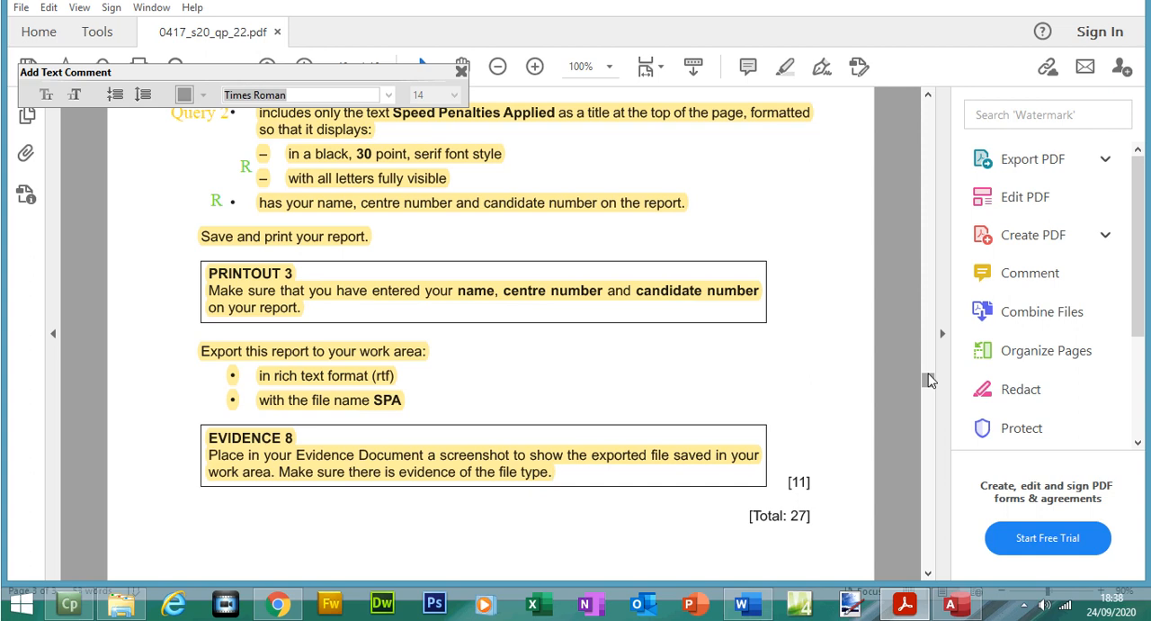
{"action": "left_click_drag", "start_coordinate": [929, 380], "coordinate": [929, 394]}
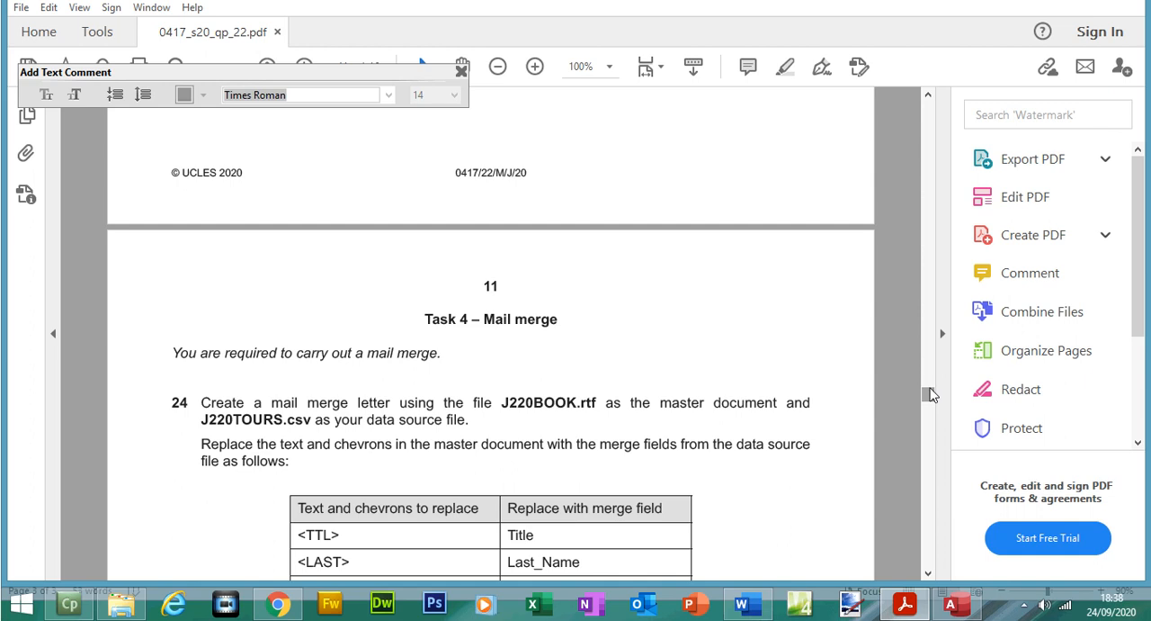